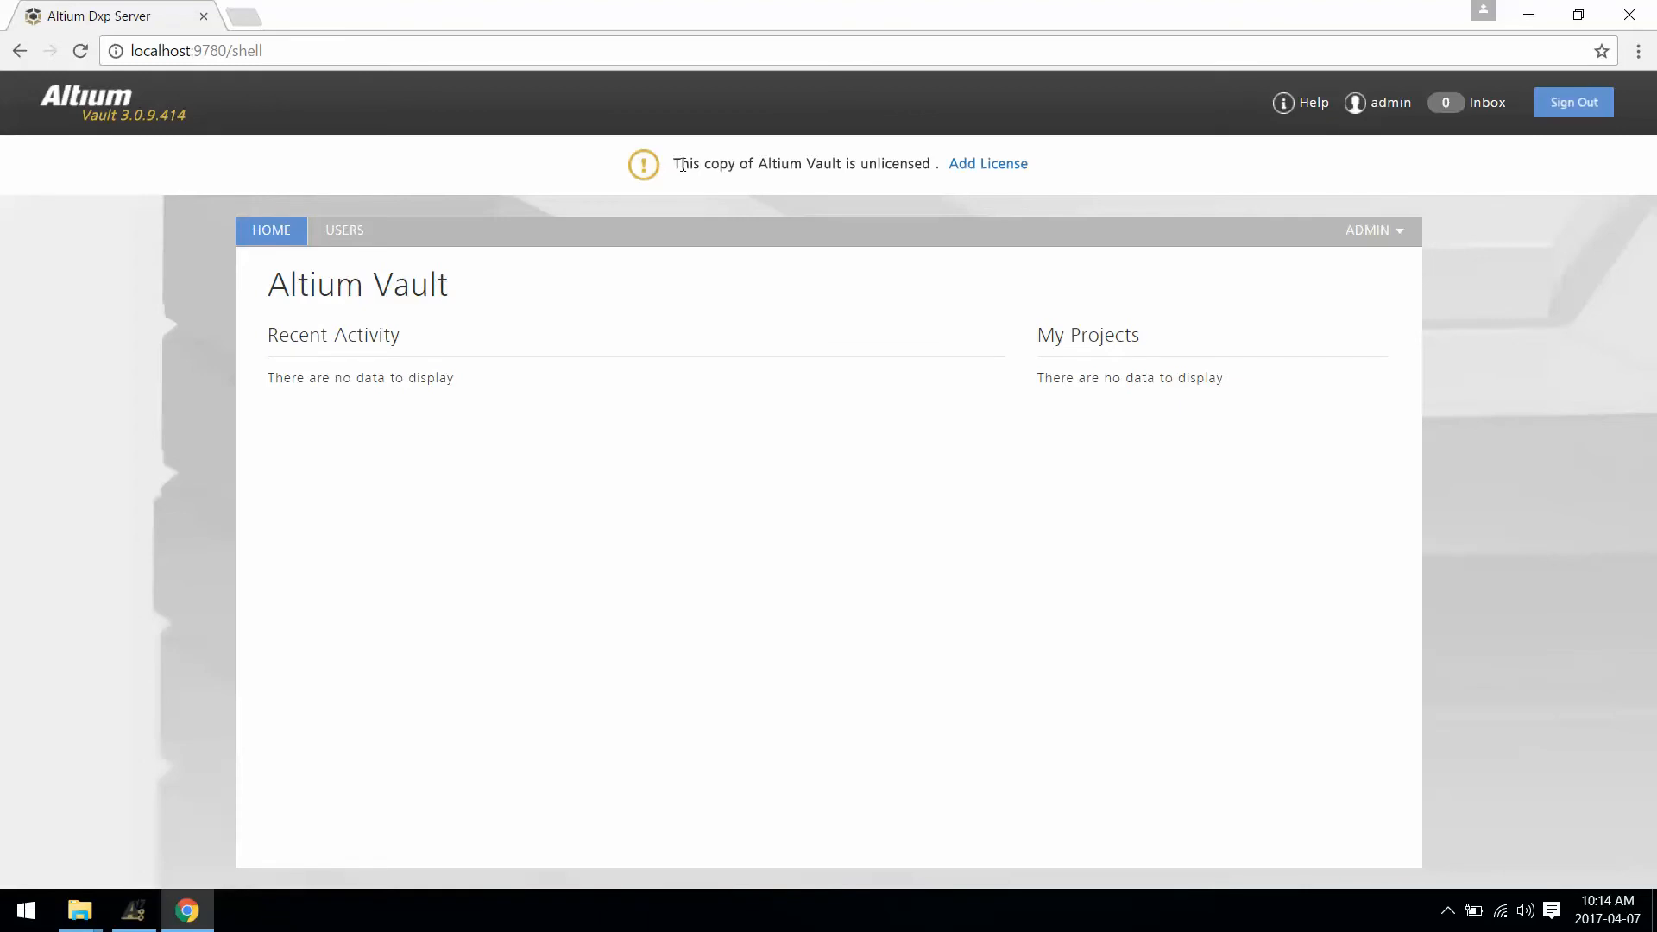
Step: Open Add License in Altium Vault, then view the vault's general Settings page
left_click(982, 164)
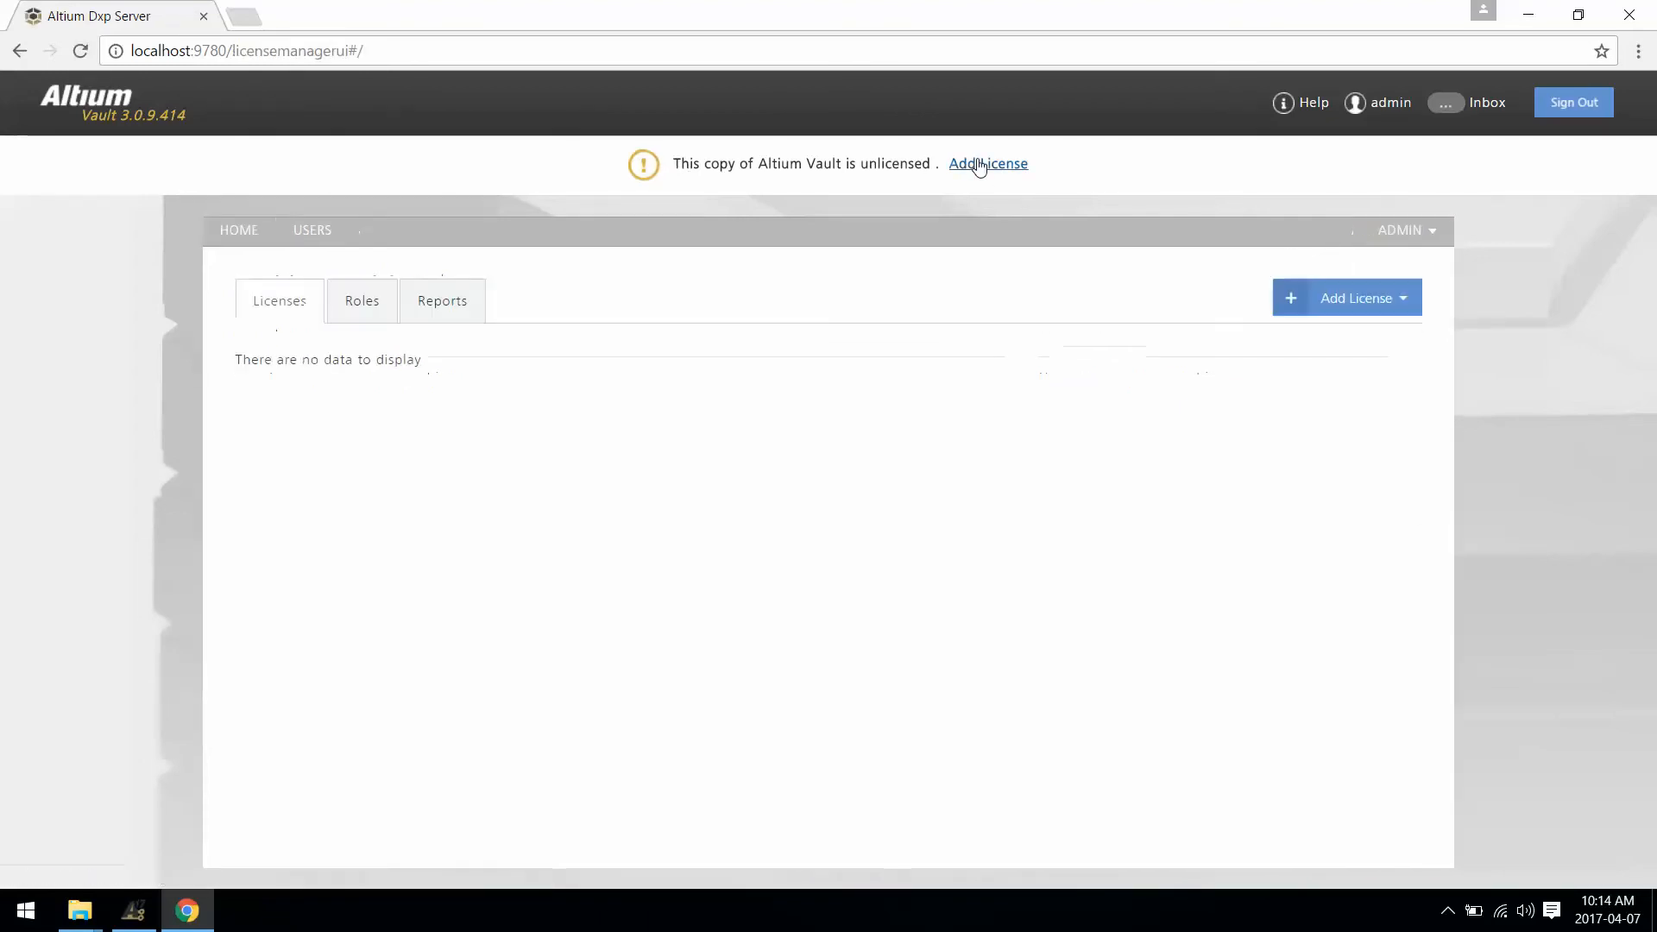
left_click(1376, 302)
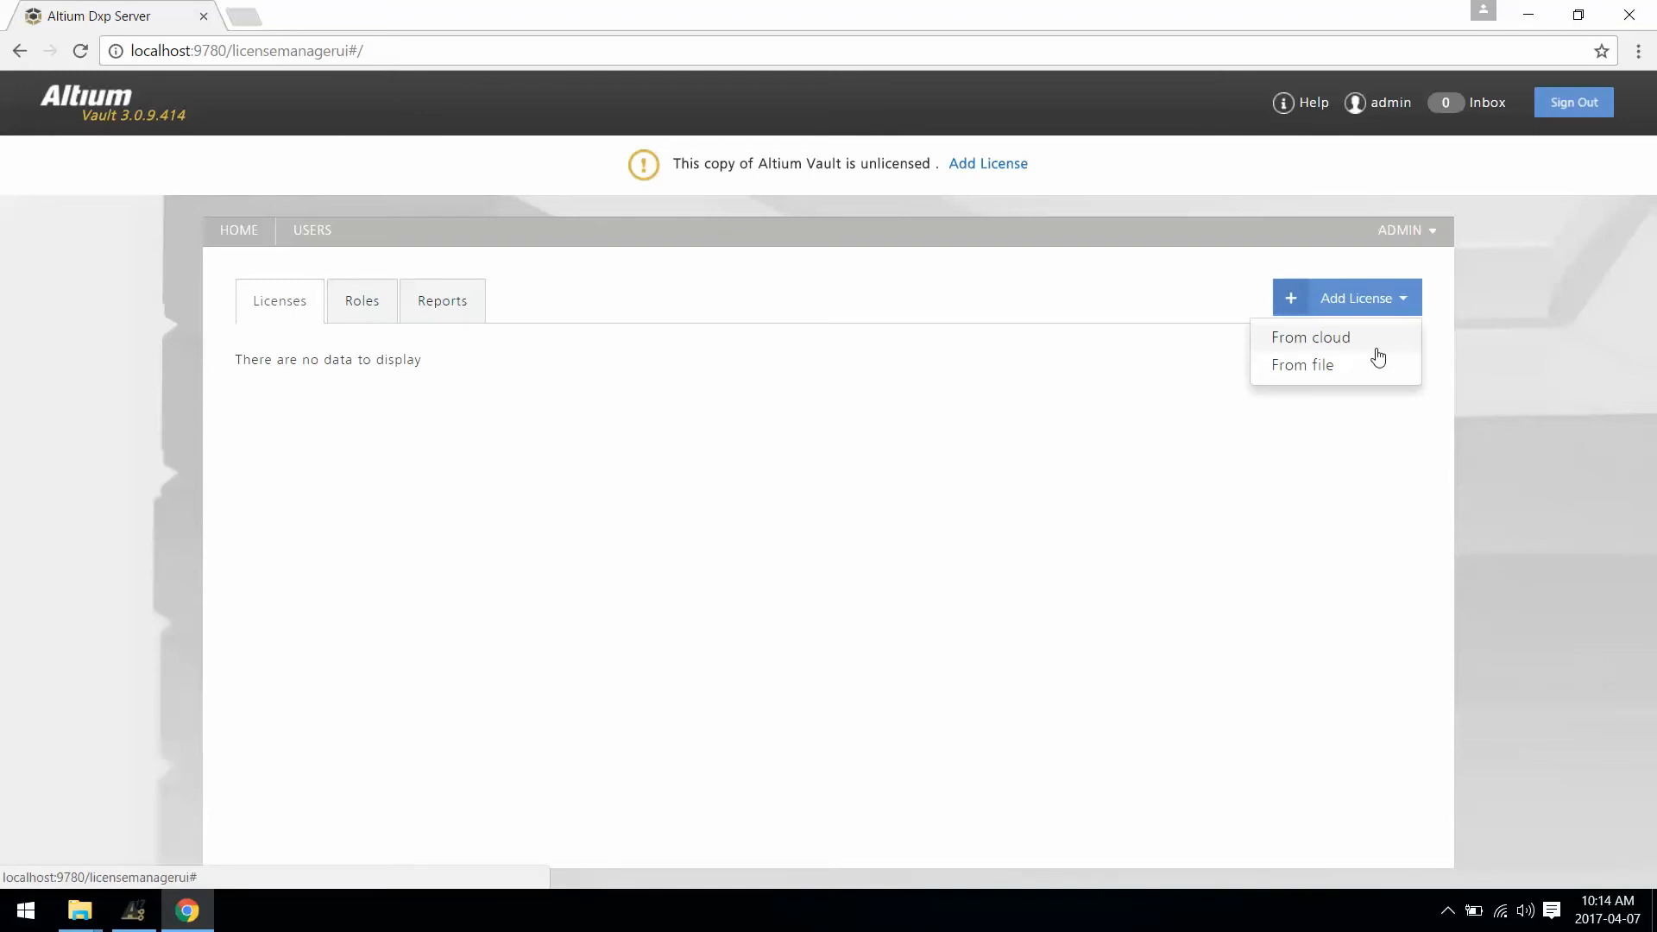
mouse_move(1428, 231)
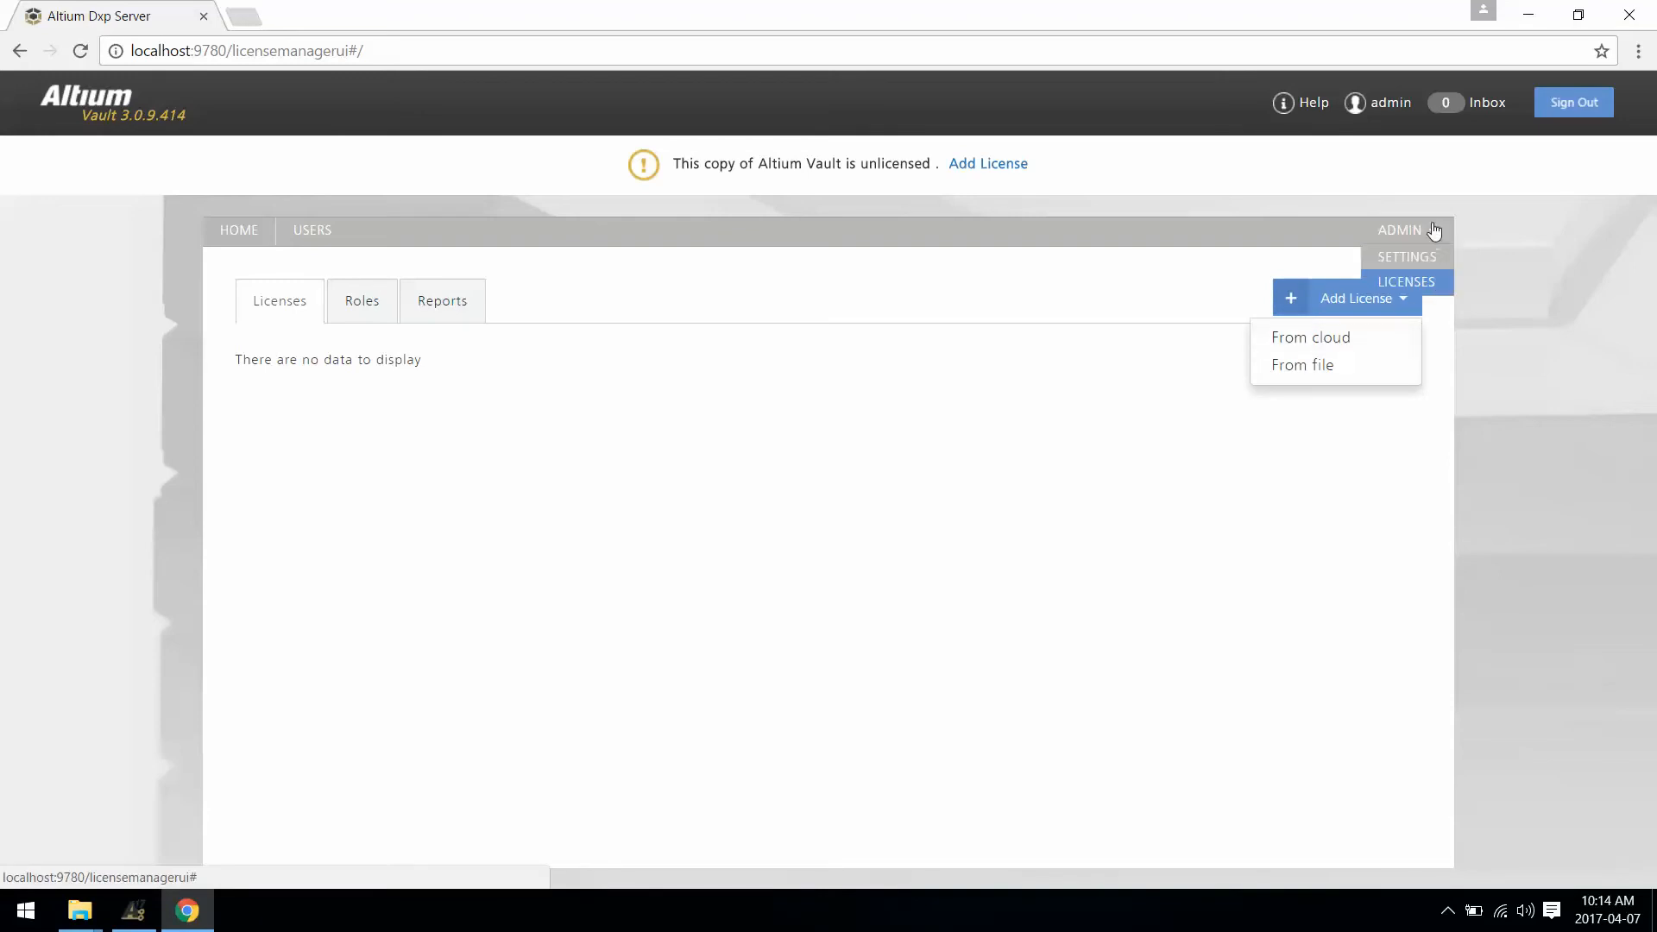
left_click(1414, 268)
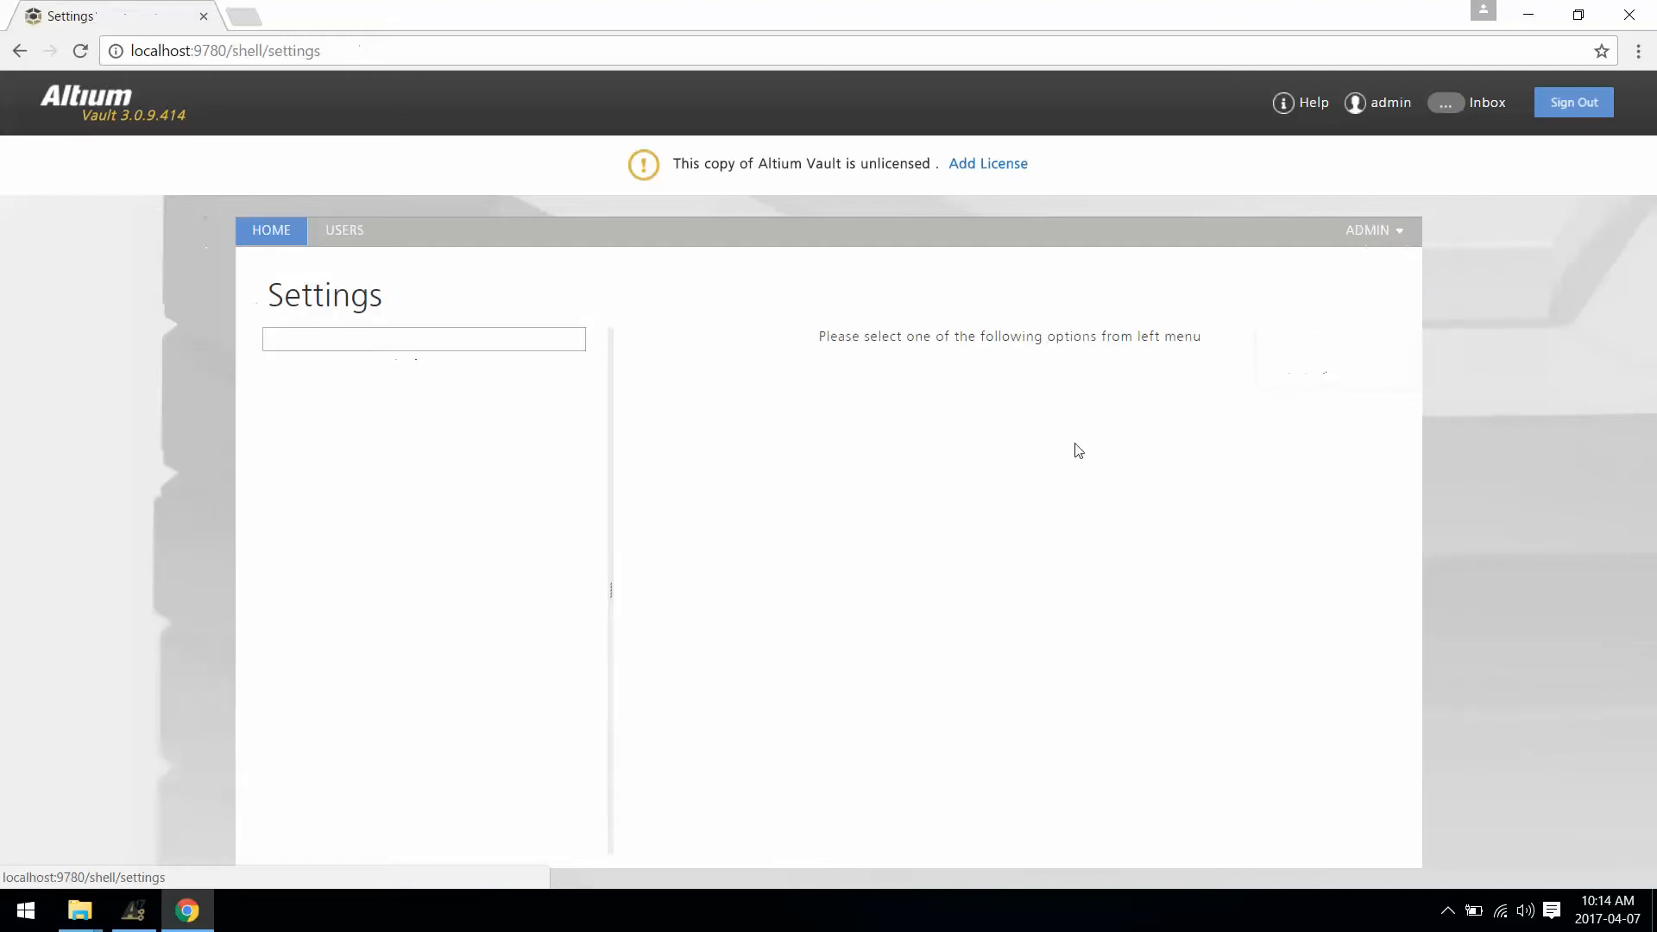
left_click(293, 373)
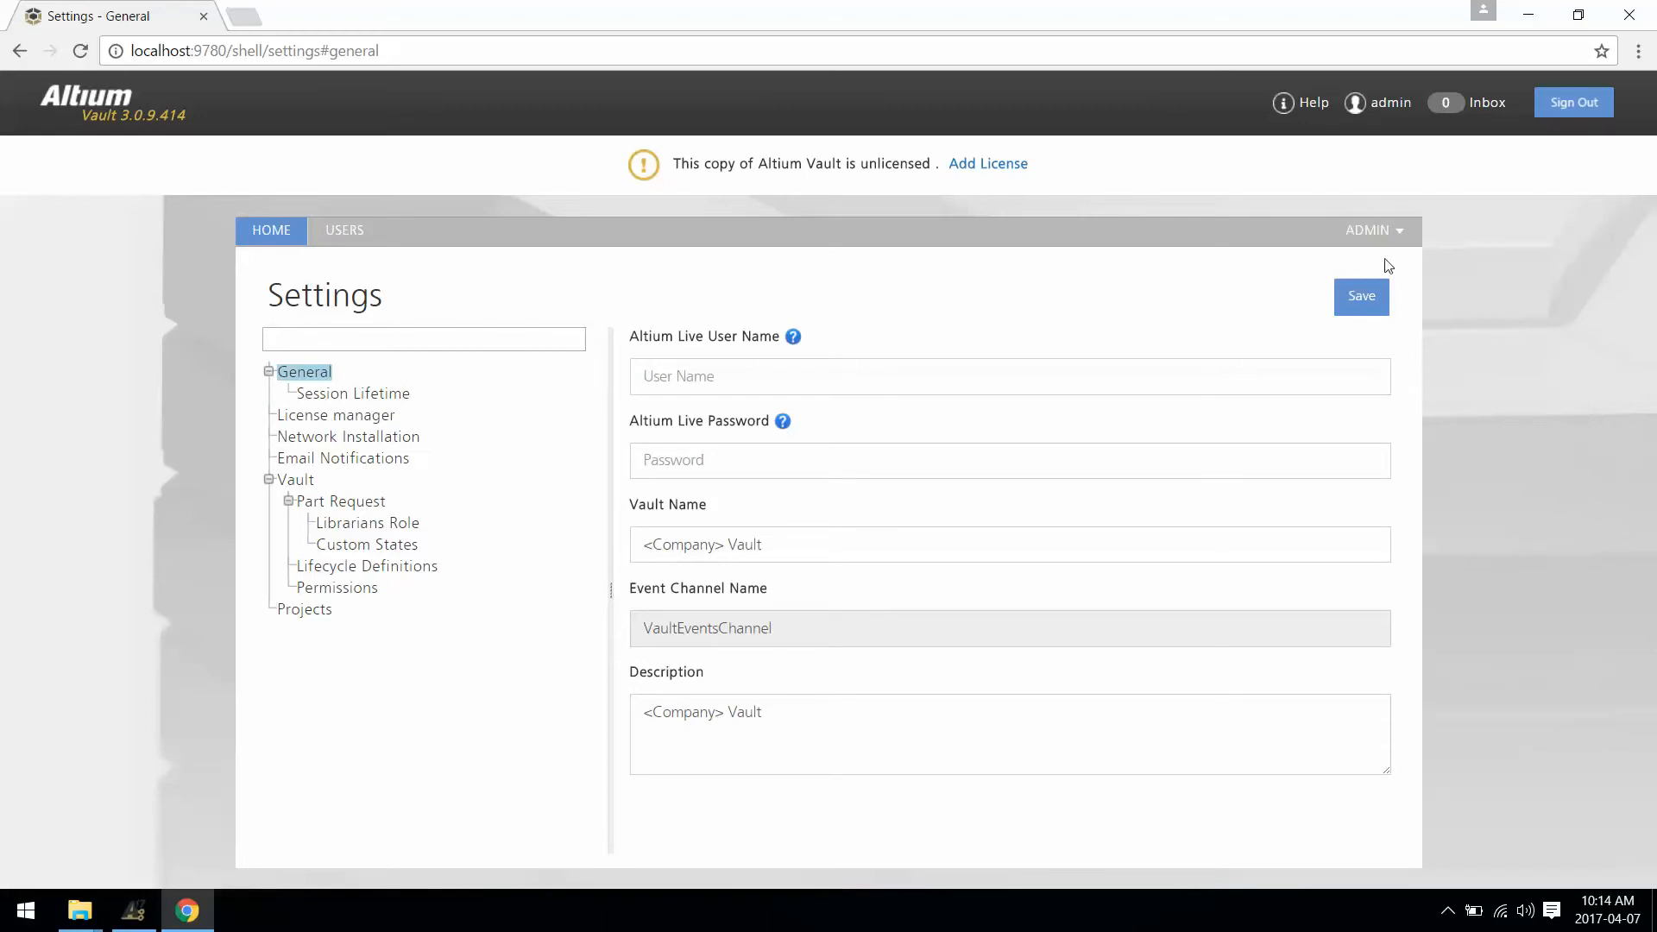
Step: Return to ADMIN > Licenses and choose Add License from a file
left_click(1374, 230)
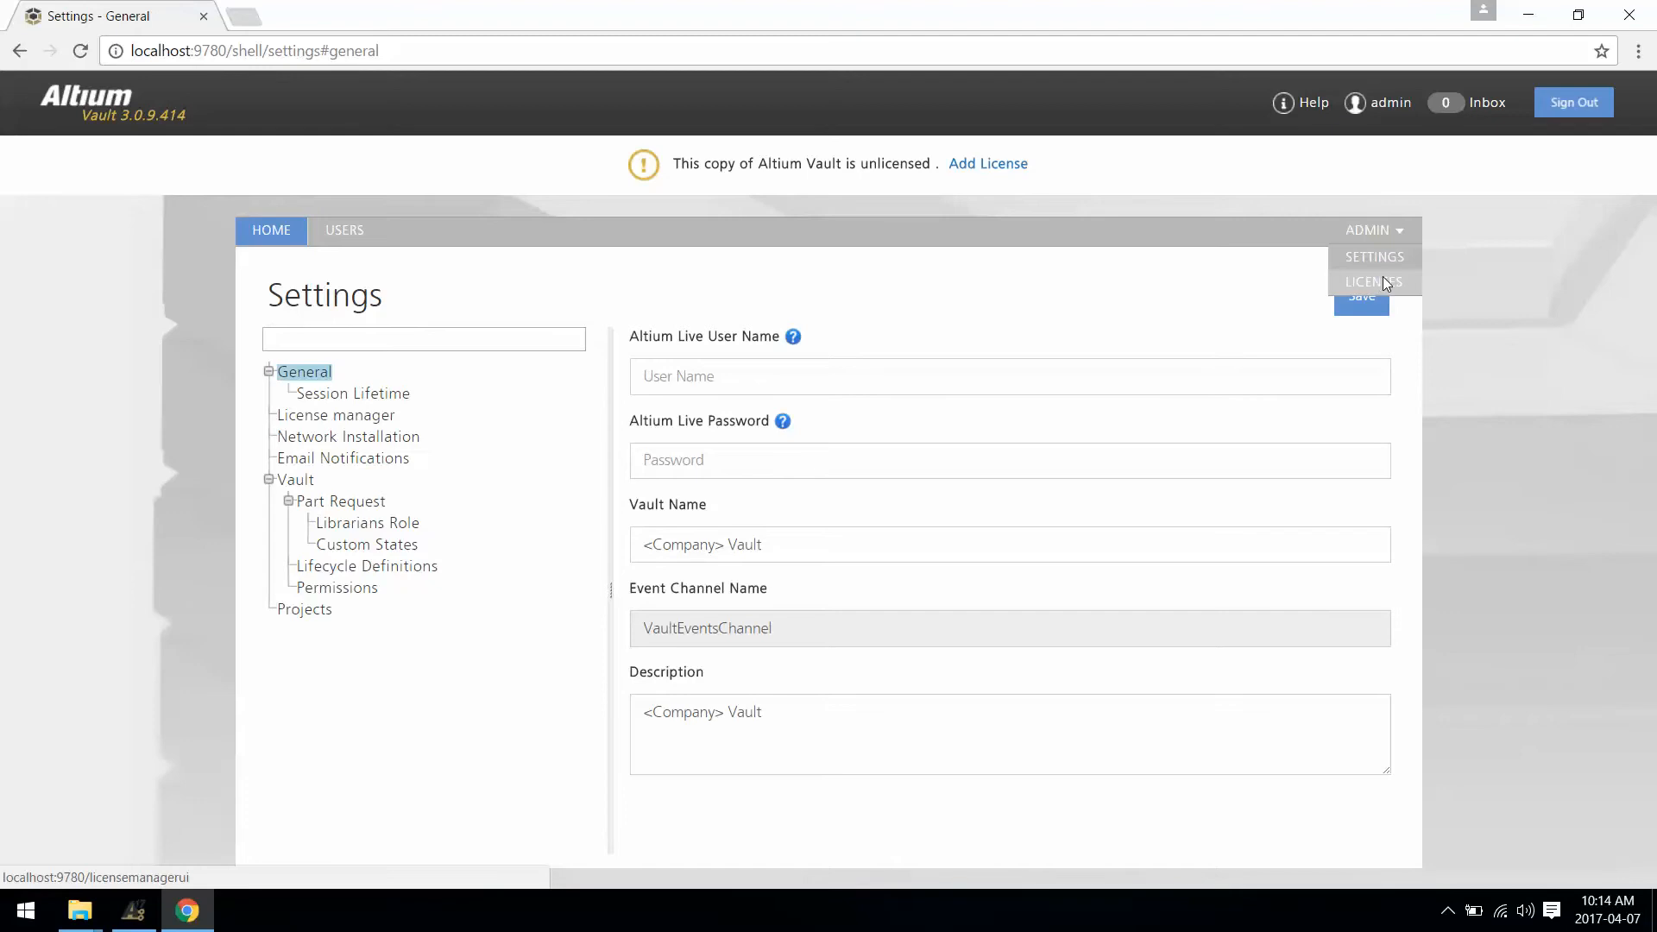
left_click(1383, 280)
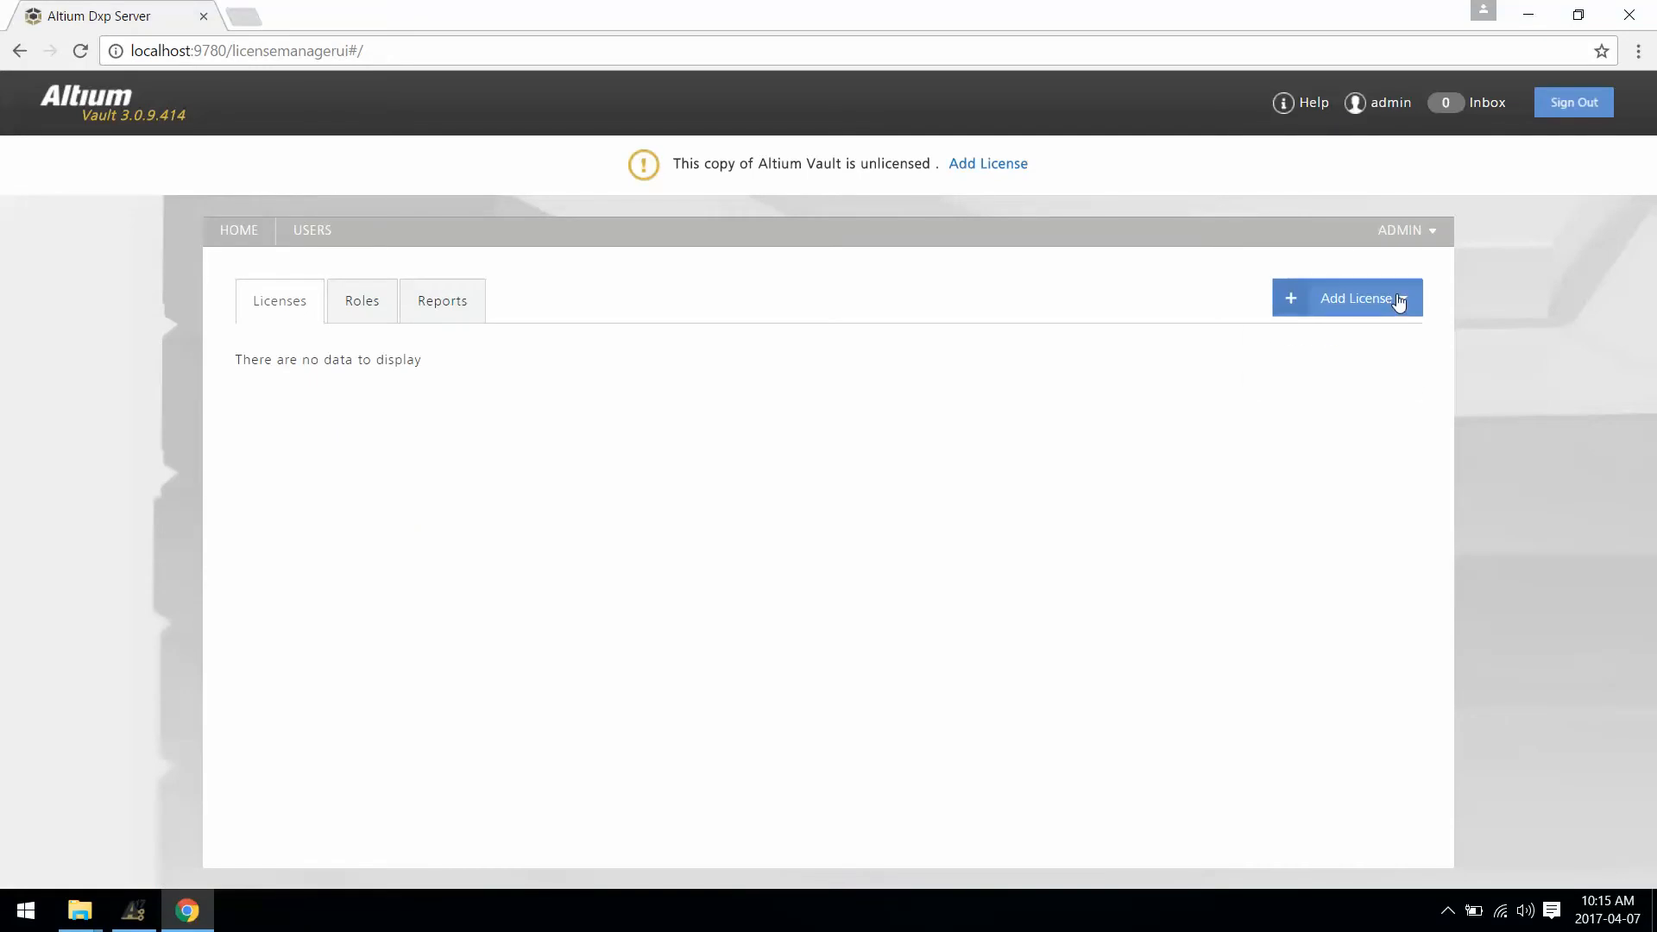
left_click(1396, 302)
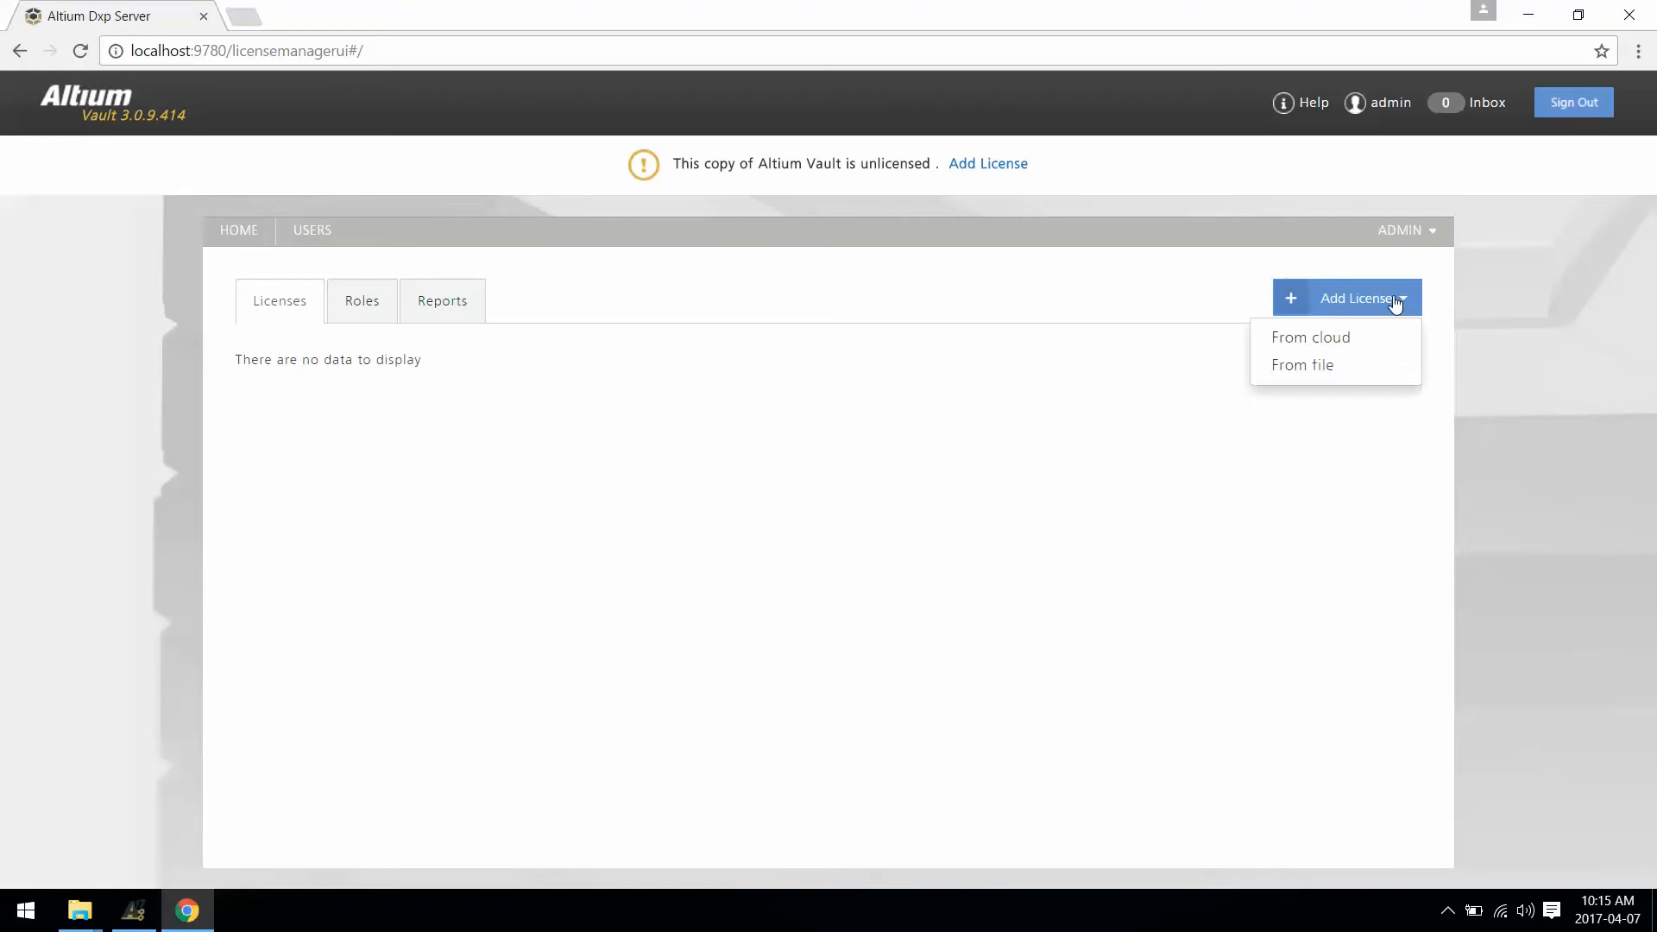
left_click(1316, 374)
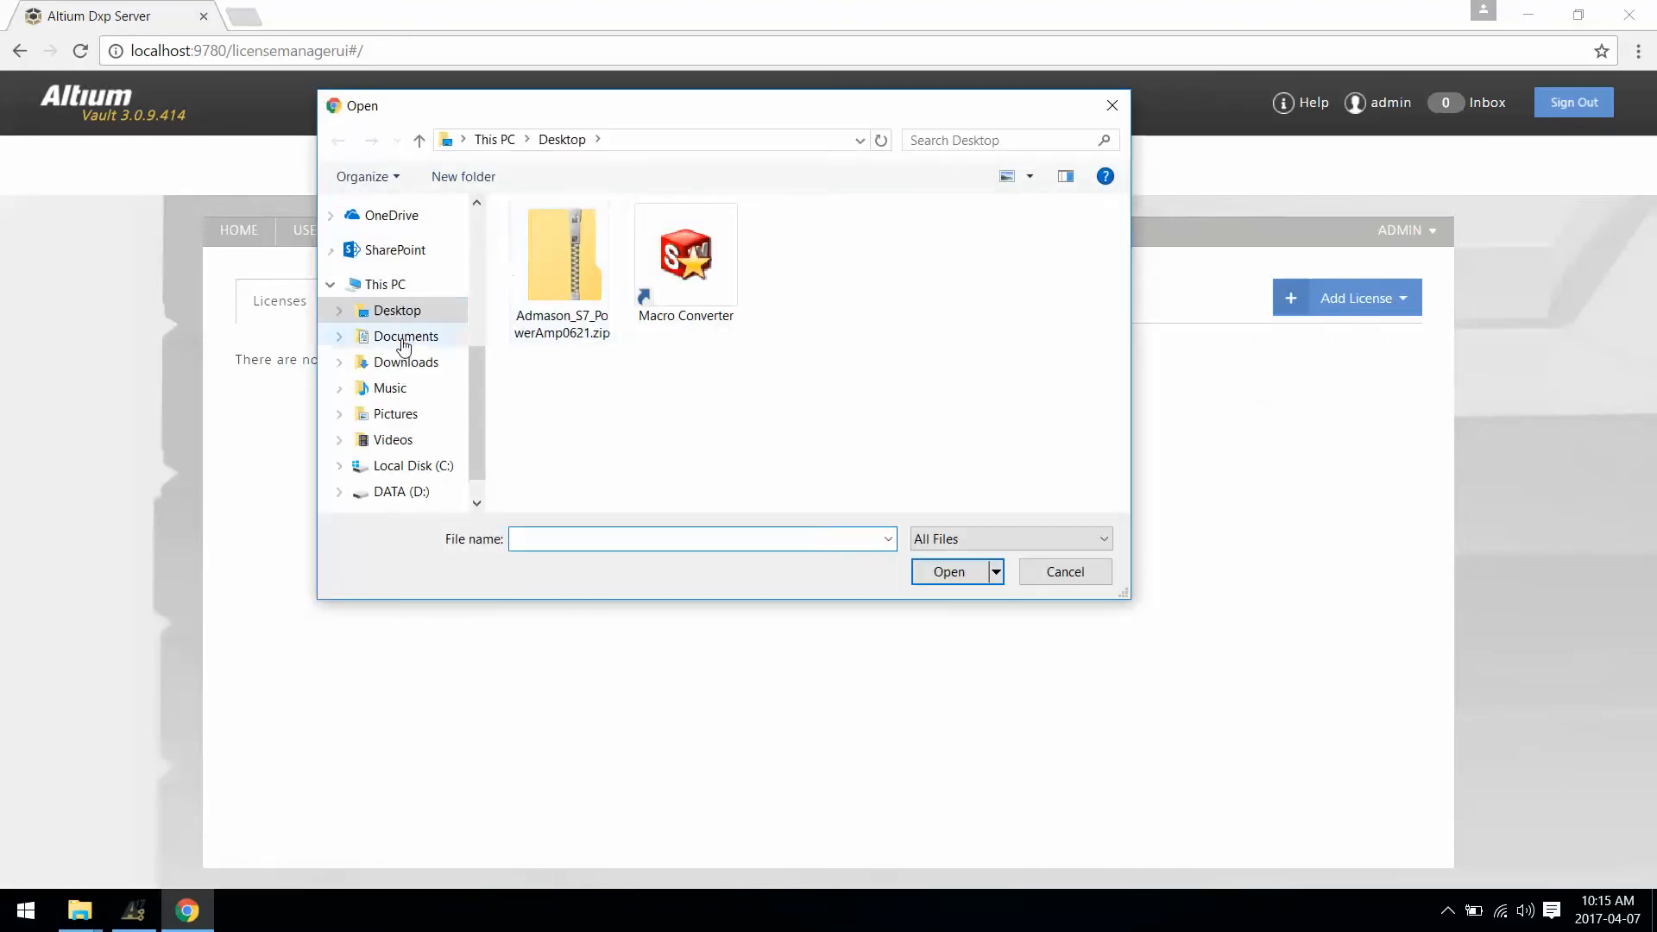
Step: Import the Altium Vault licence file from the Downloads folder
left_click(406, 362)
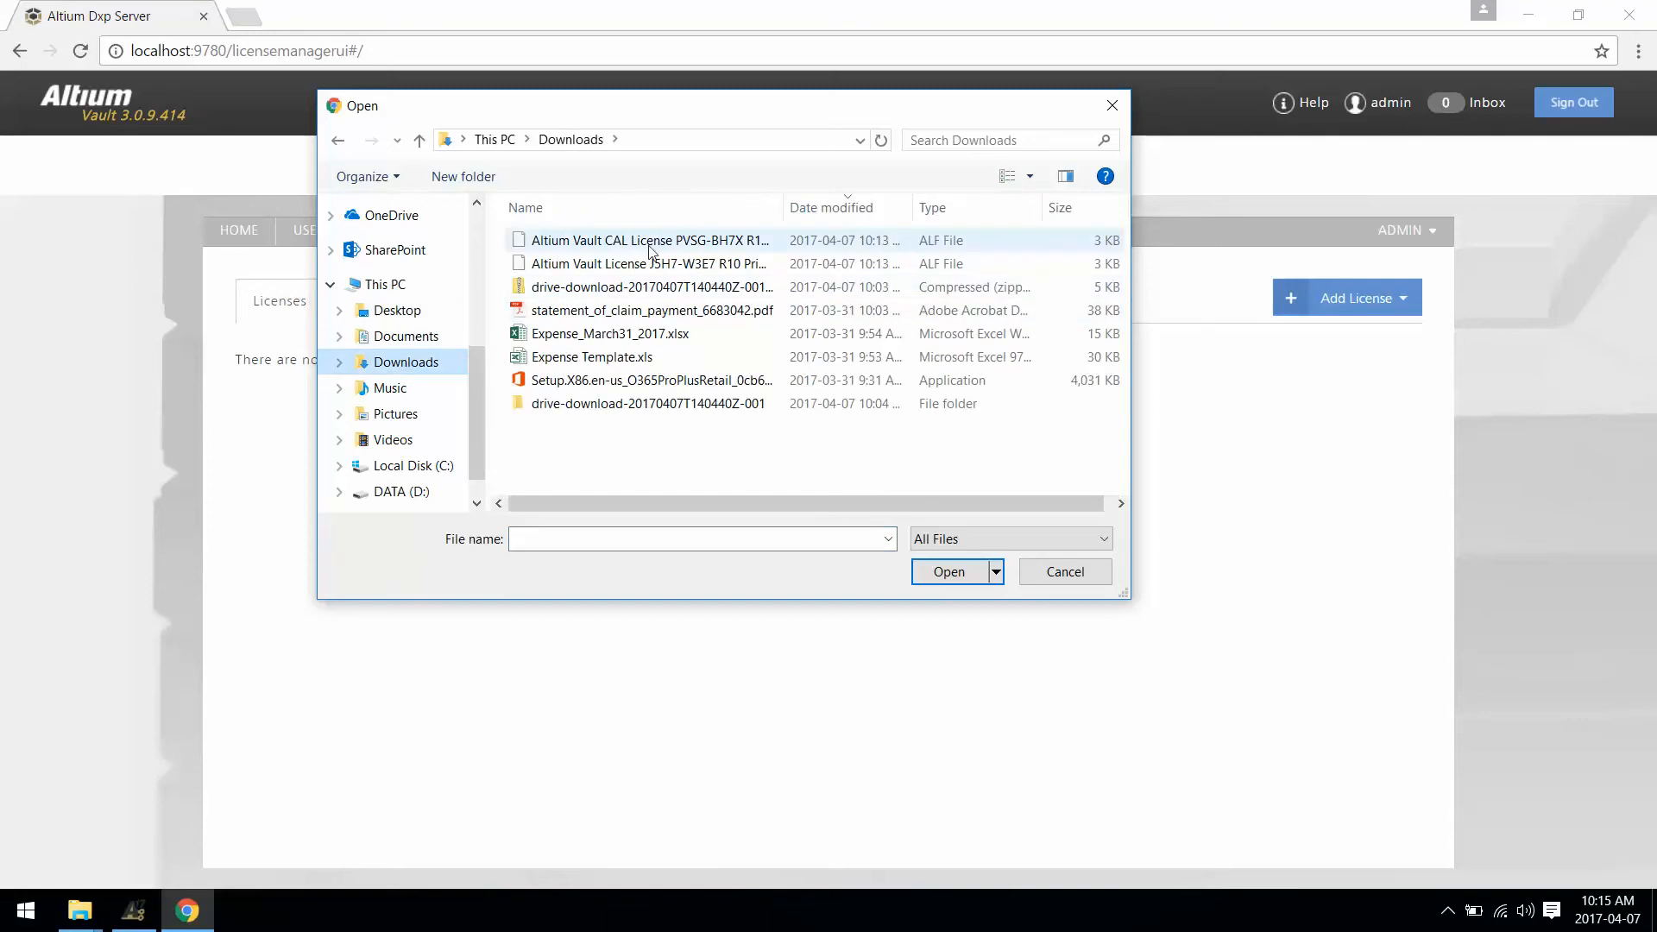
left_click_drag(783, 207, 872, 209)
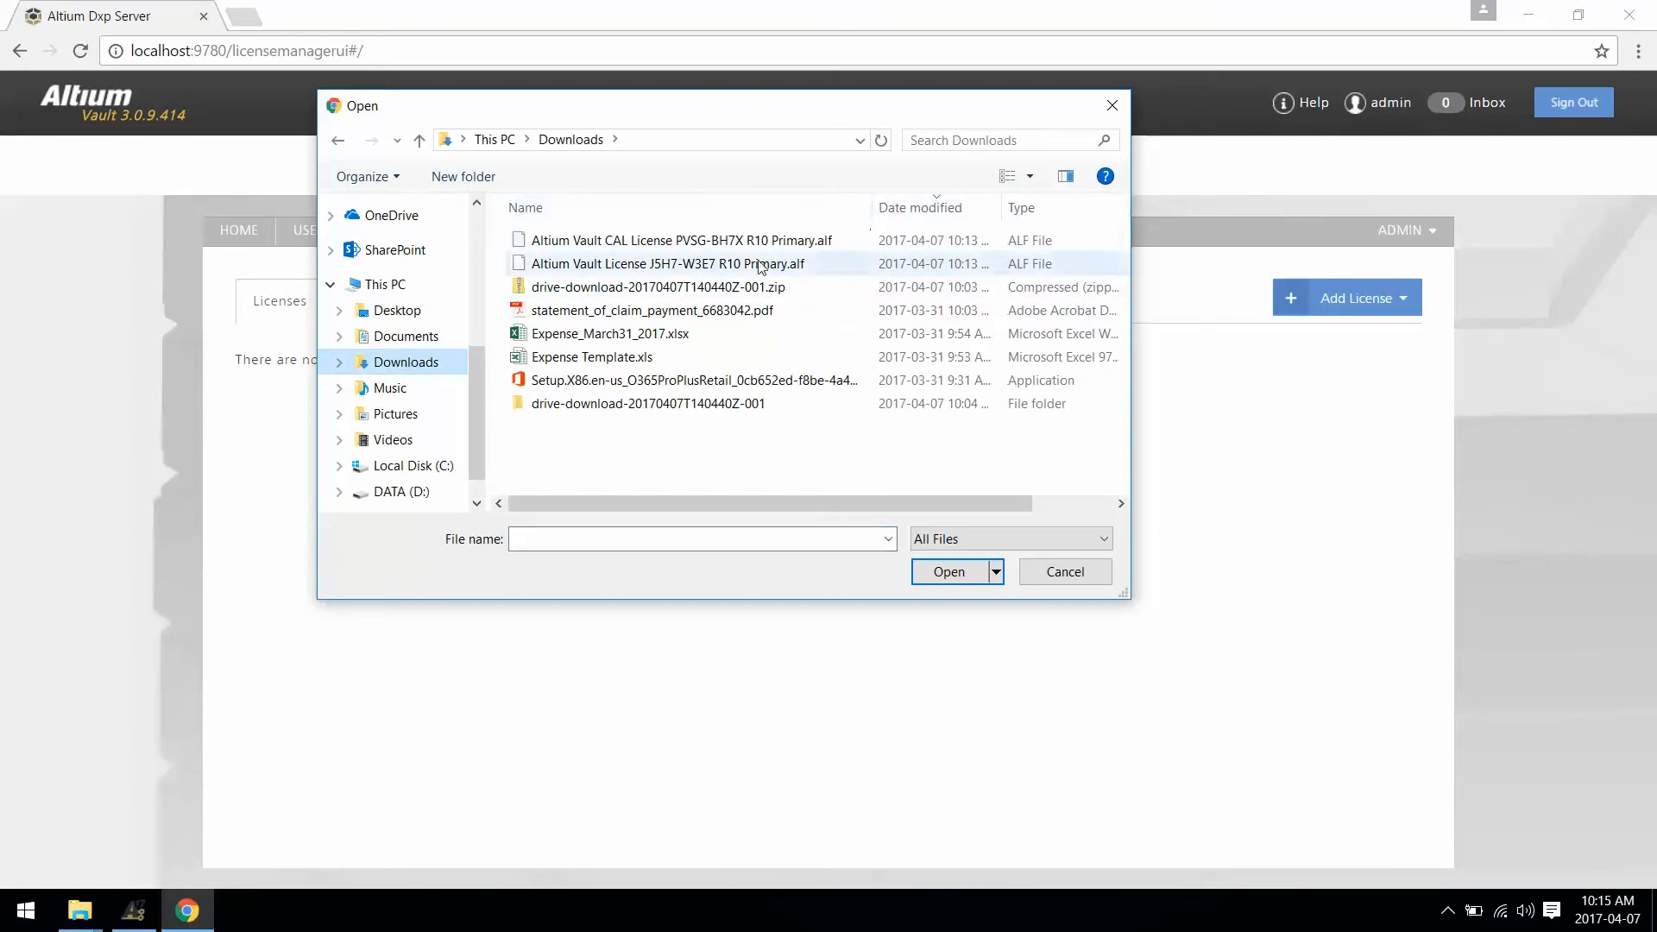
double_click(618, 263)
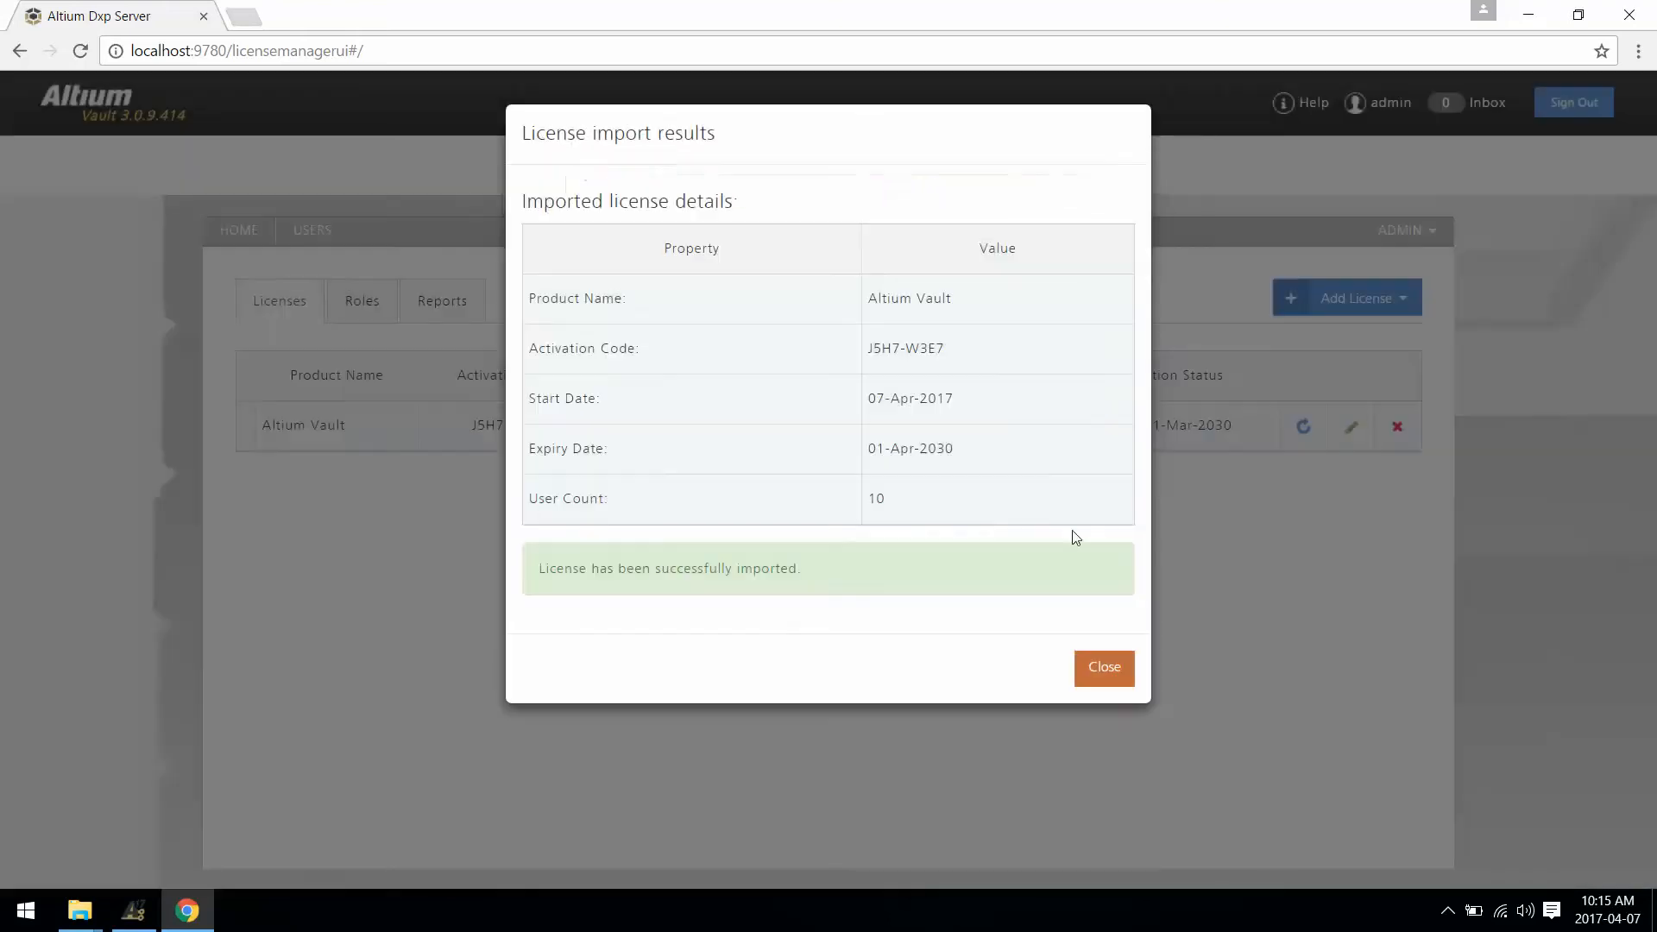
left_click(1110, 670)
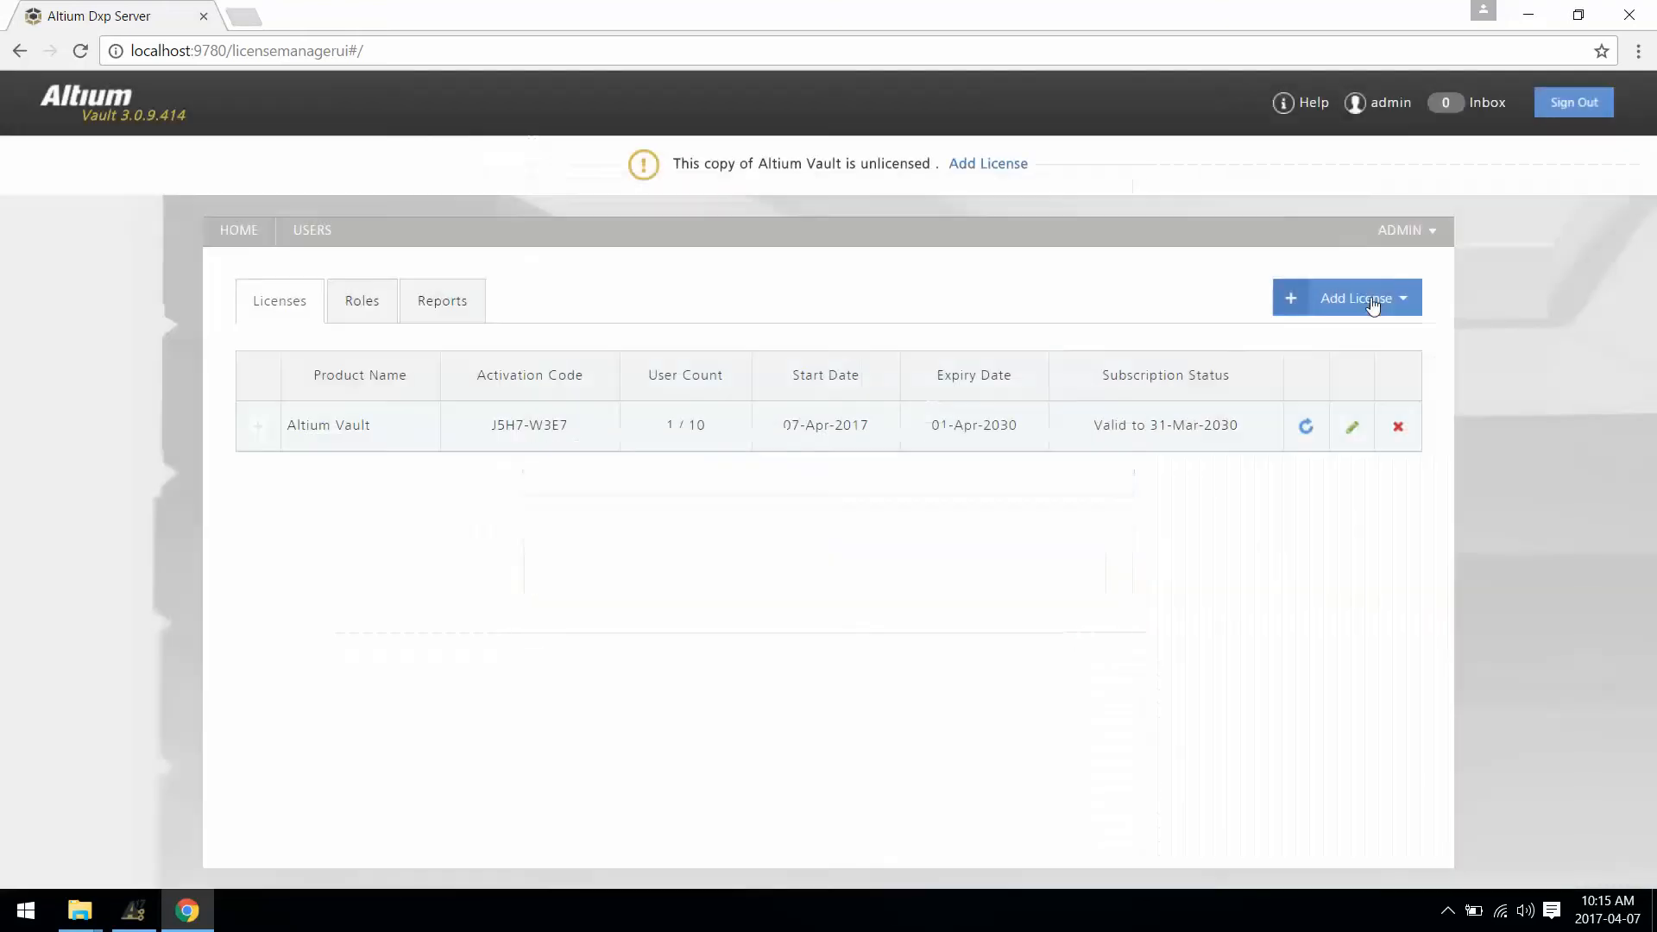
Step: Import the Altium Vault CAL licence file as well, then sign out
left_click(1374, 316)
left_click(1348, 362)
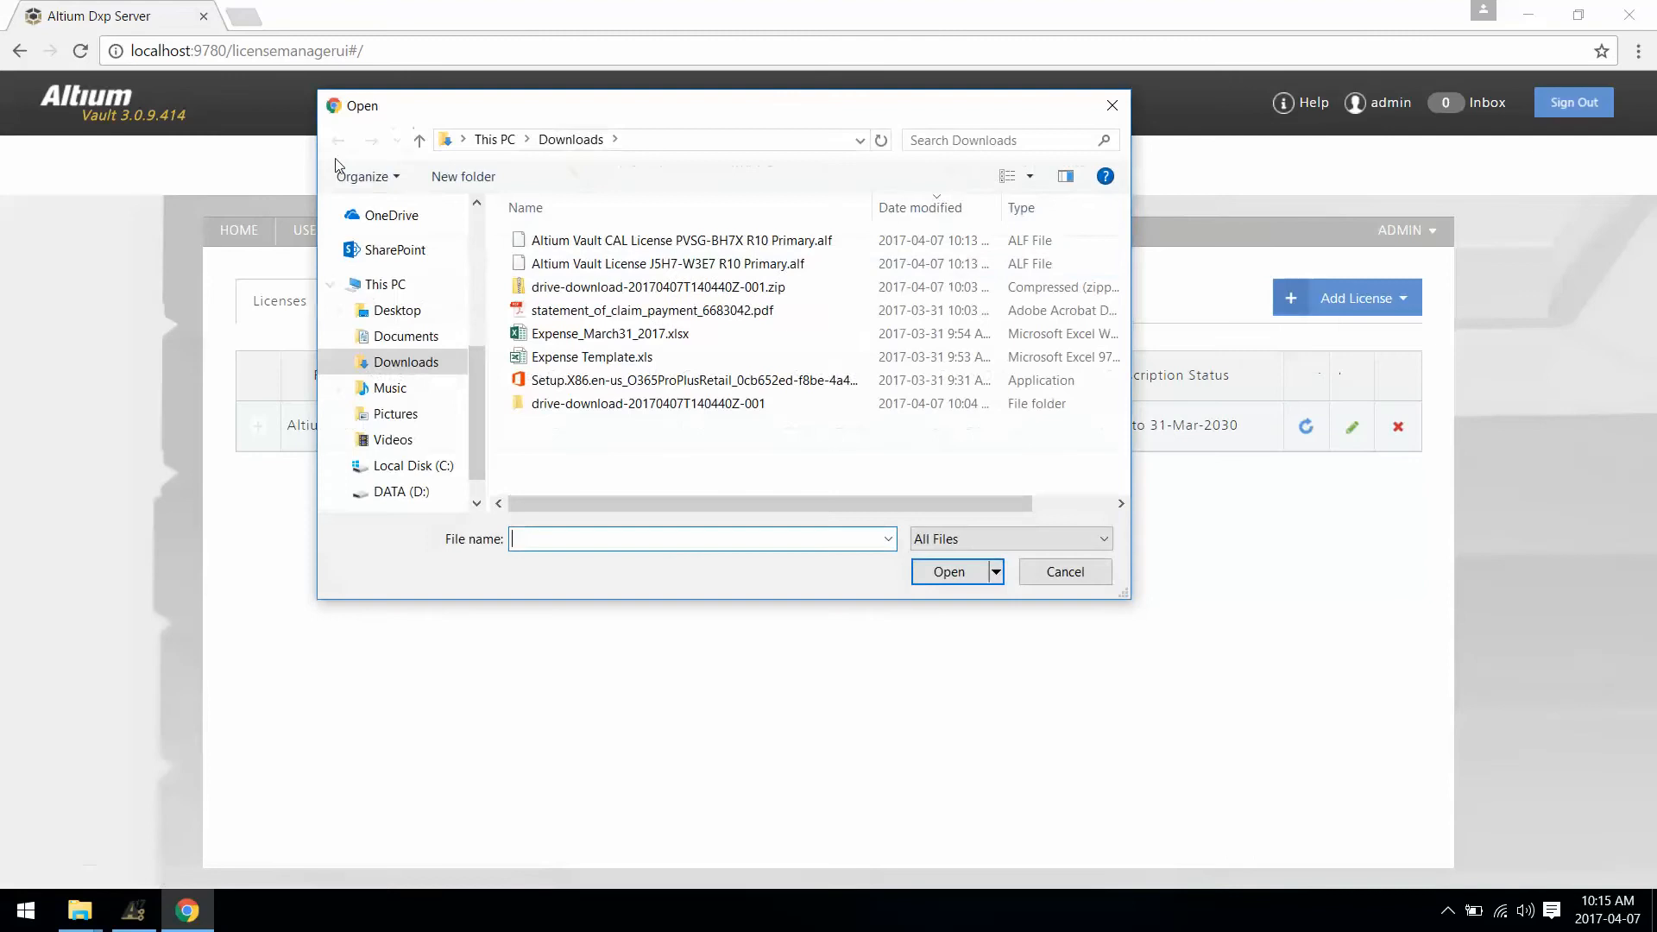
double_click(643, 239)
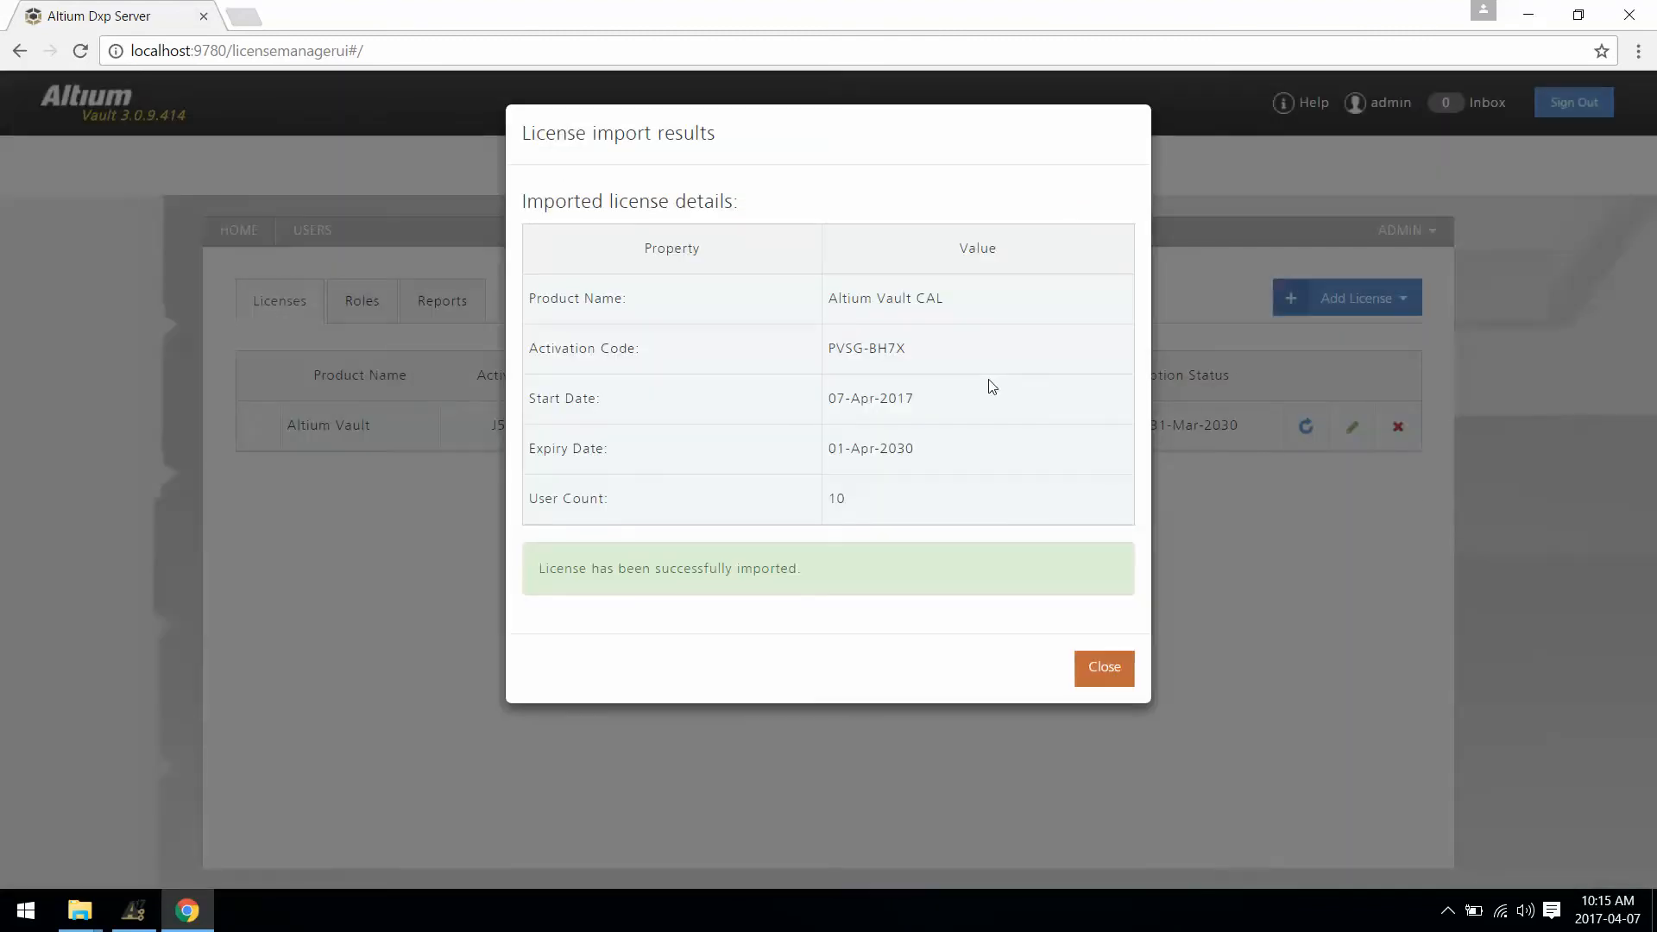
left_click(1096, 675)
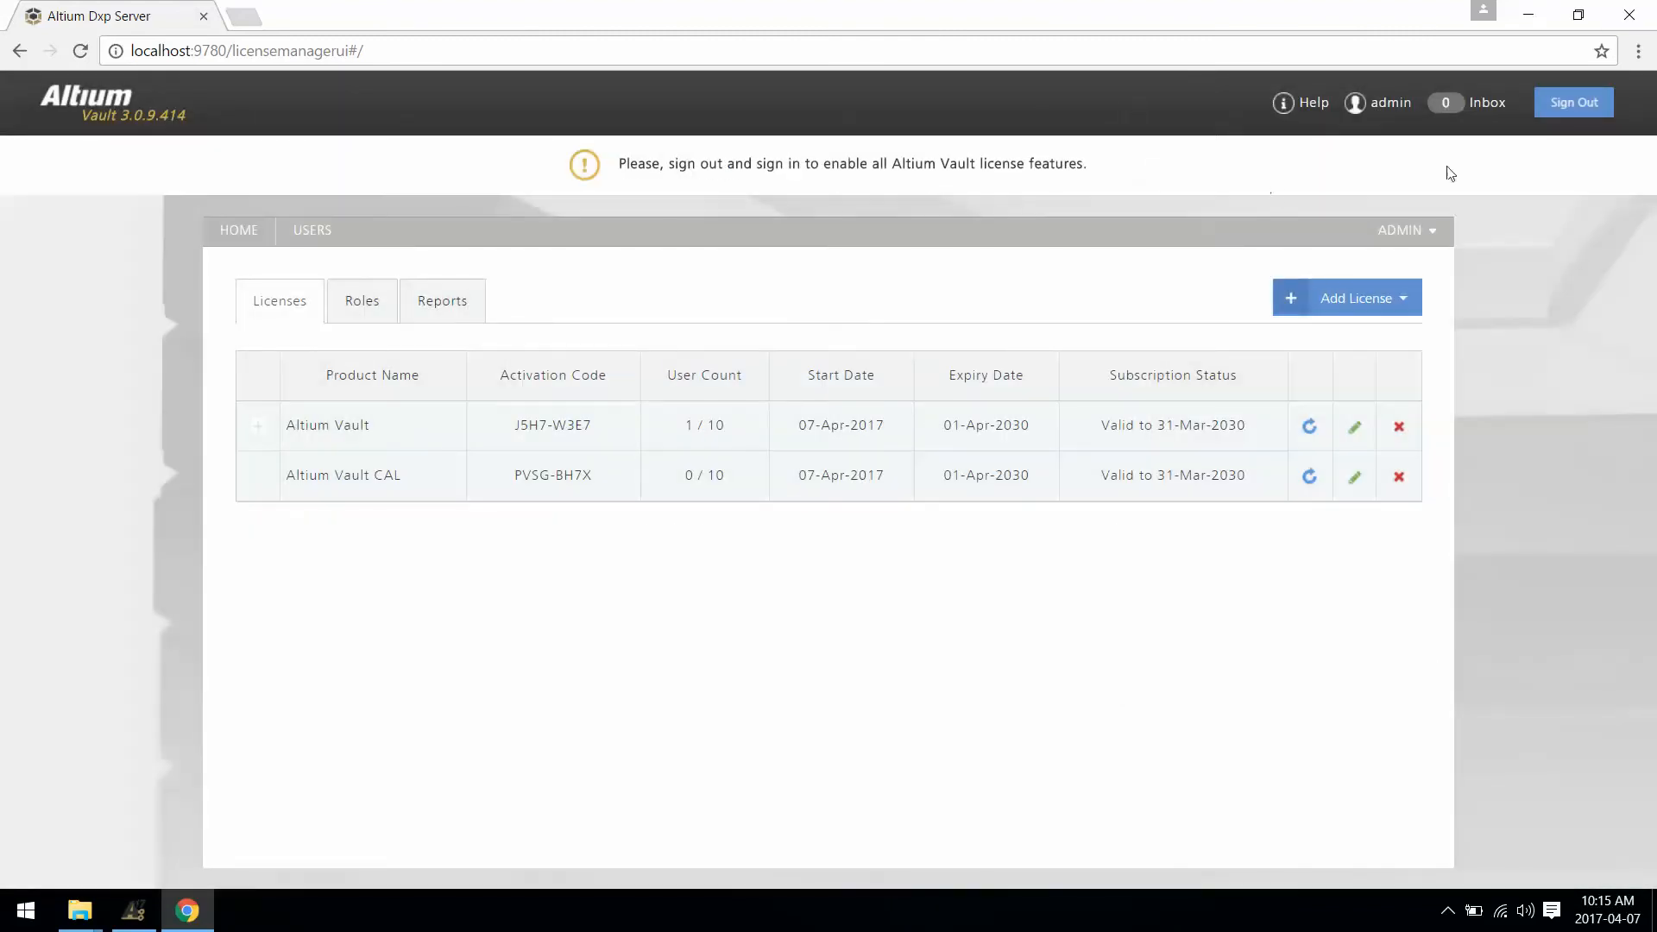
left_click(1554, 112)
Step: Sign back in to Altium Vault with the administrator credentials, then switch to Altium Designer
left_click(884, 501)
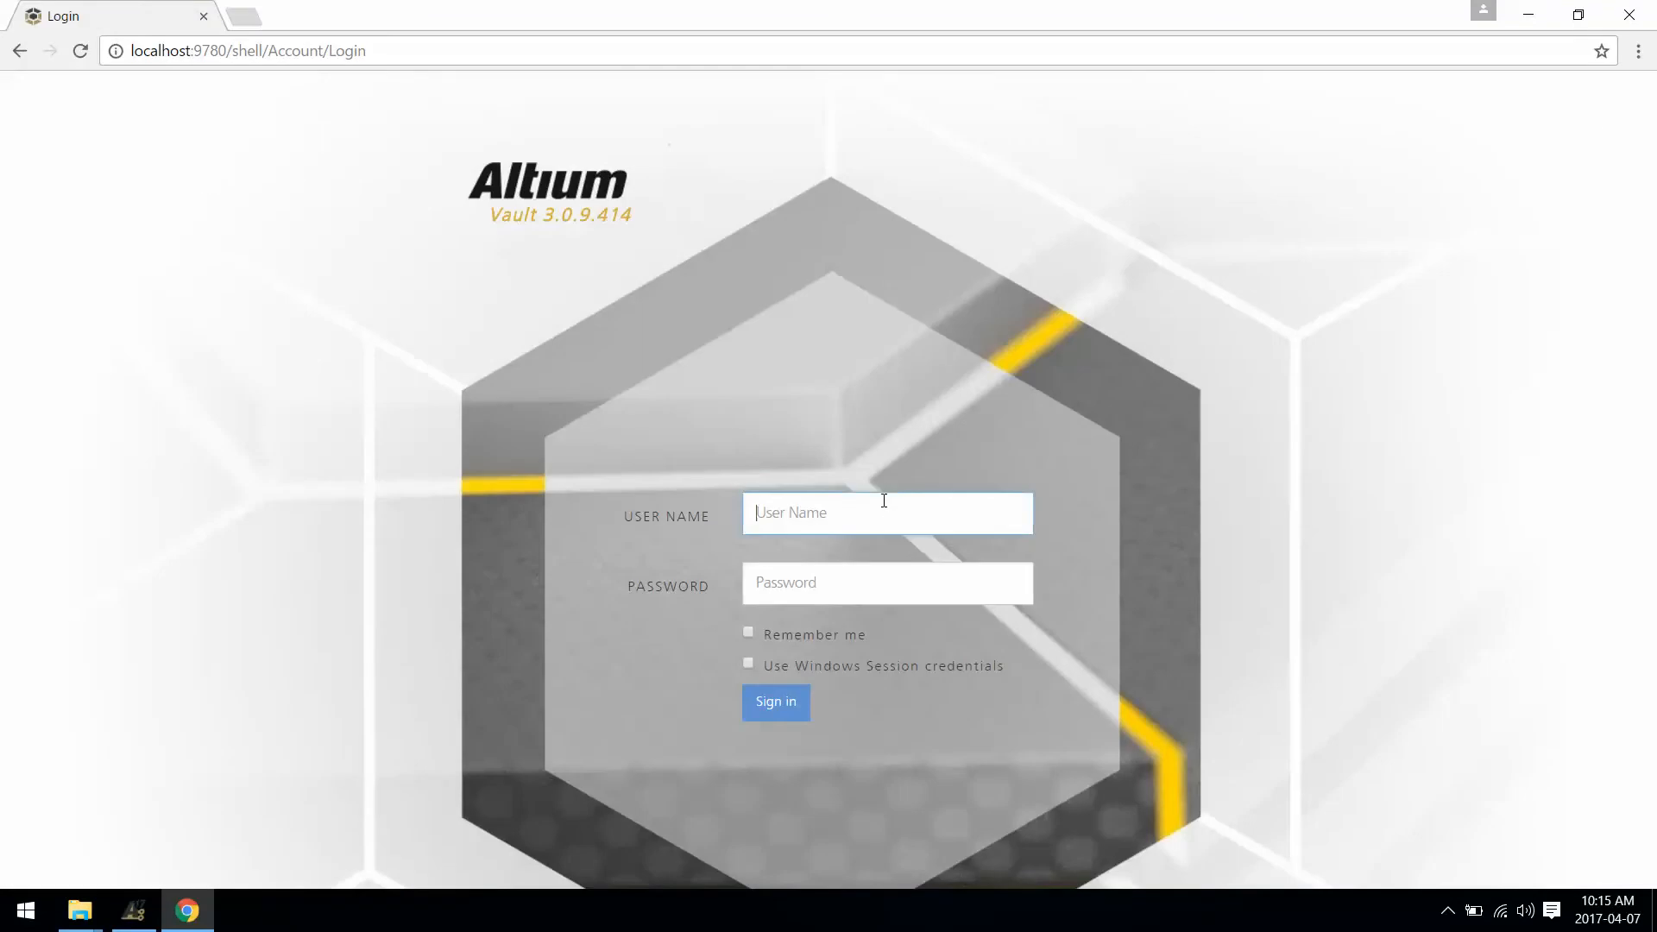
type("admin")
key("Tab")
type("admin")
key("Return")
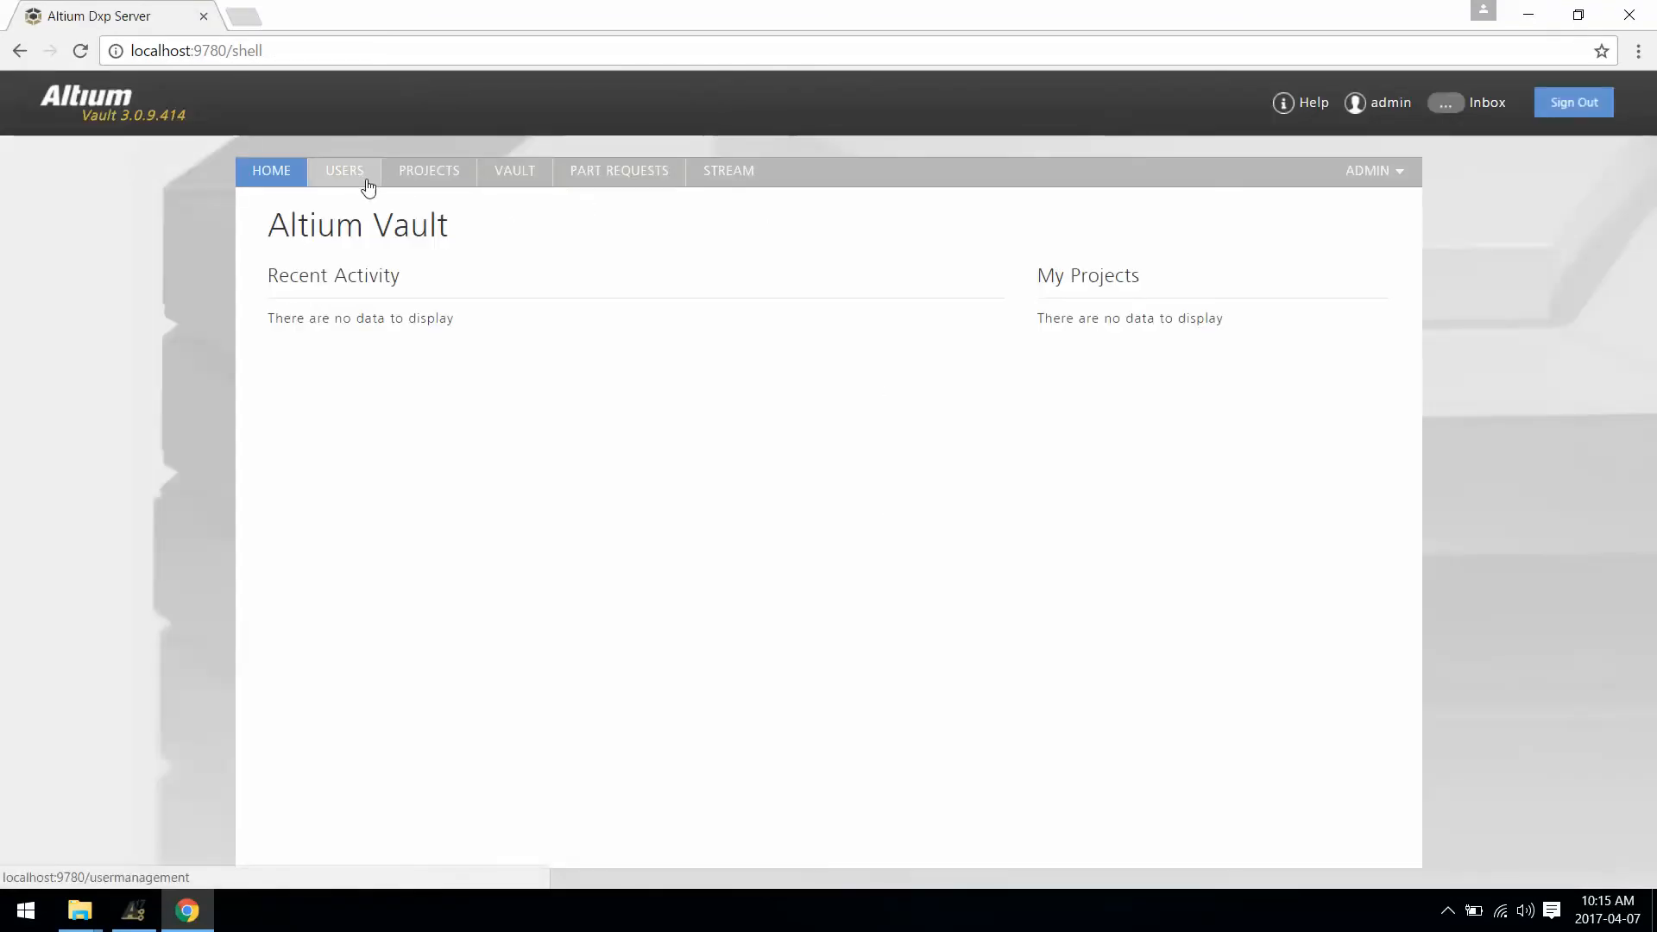
left_click(1376, 173)
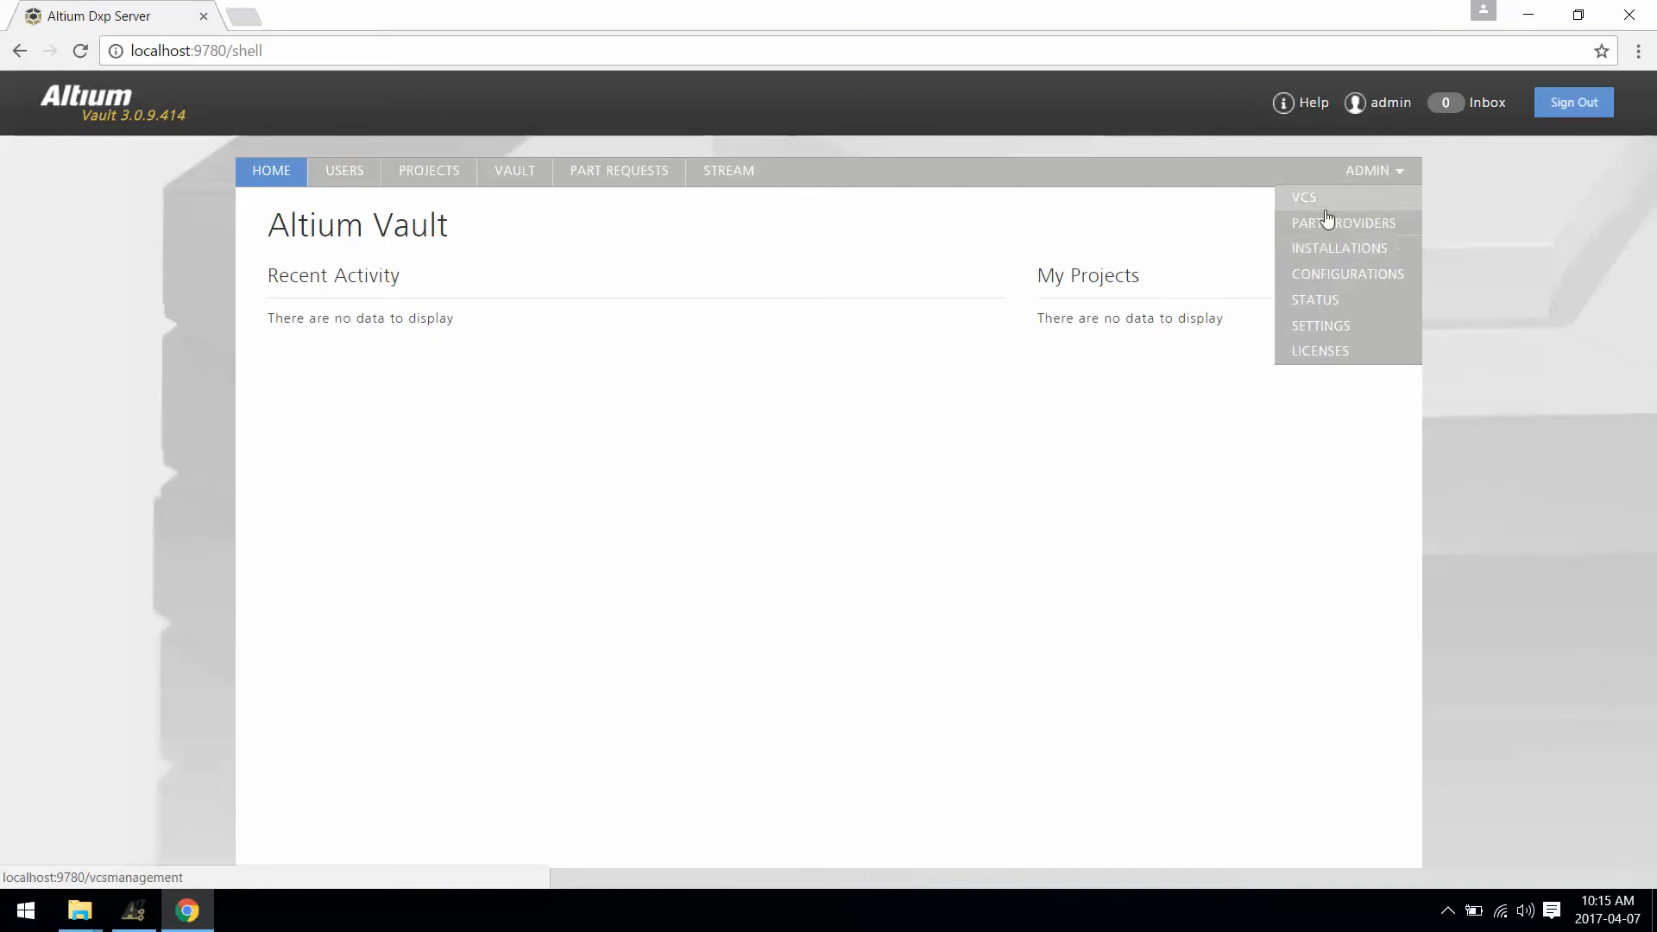
left_click(147, 915)
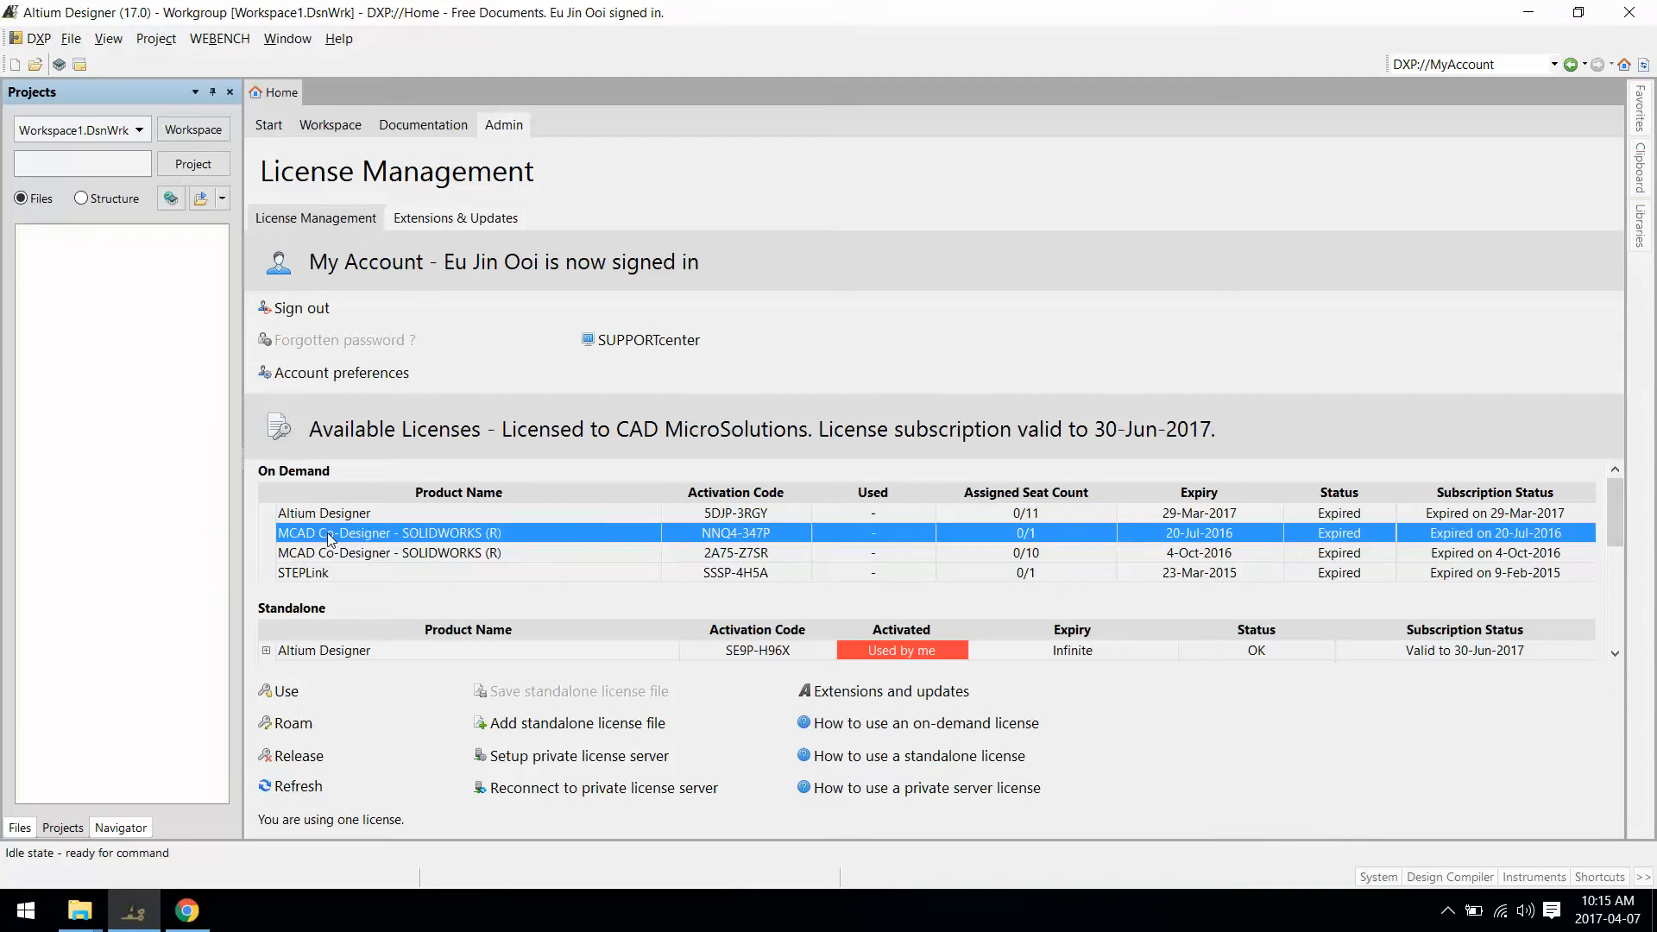
Step: Sign in to the local Altium Vault from the DXP menu and open the Vault Explorer
left_click(35, 39)
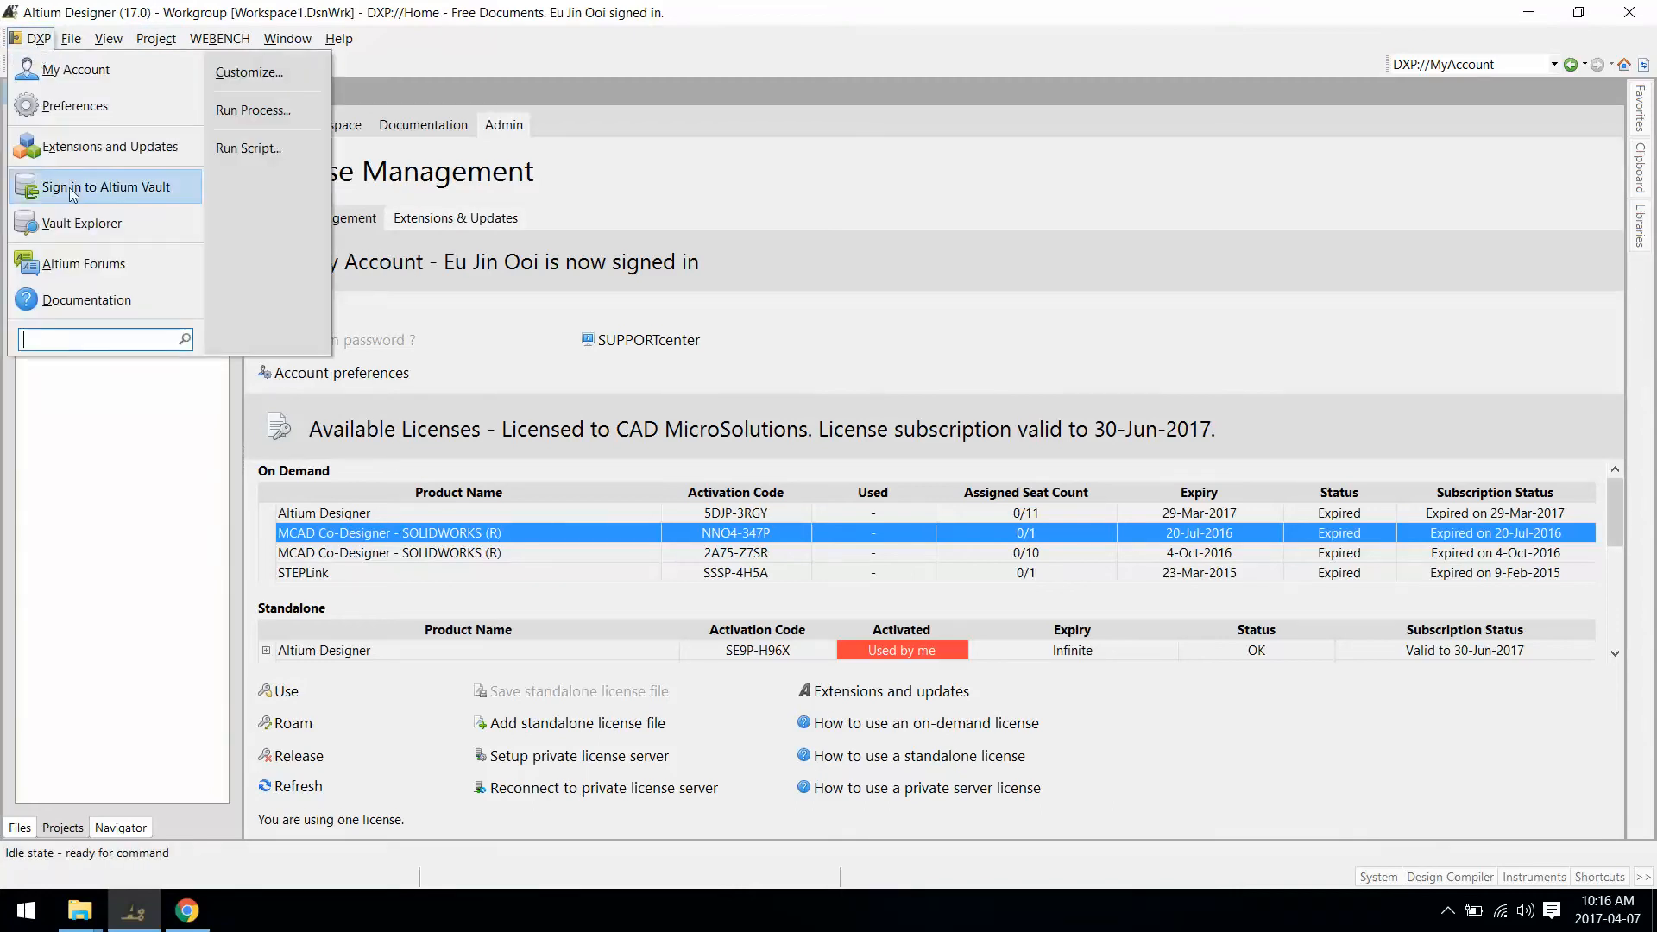
left_click(78, 188)
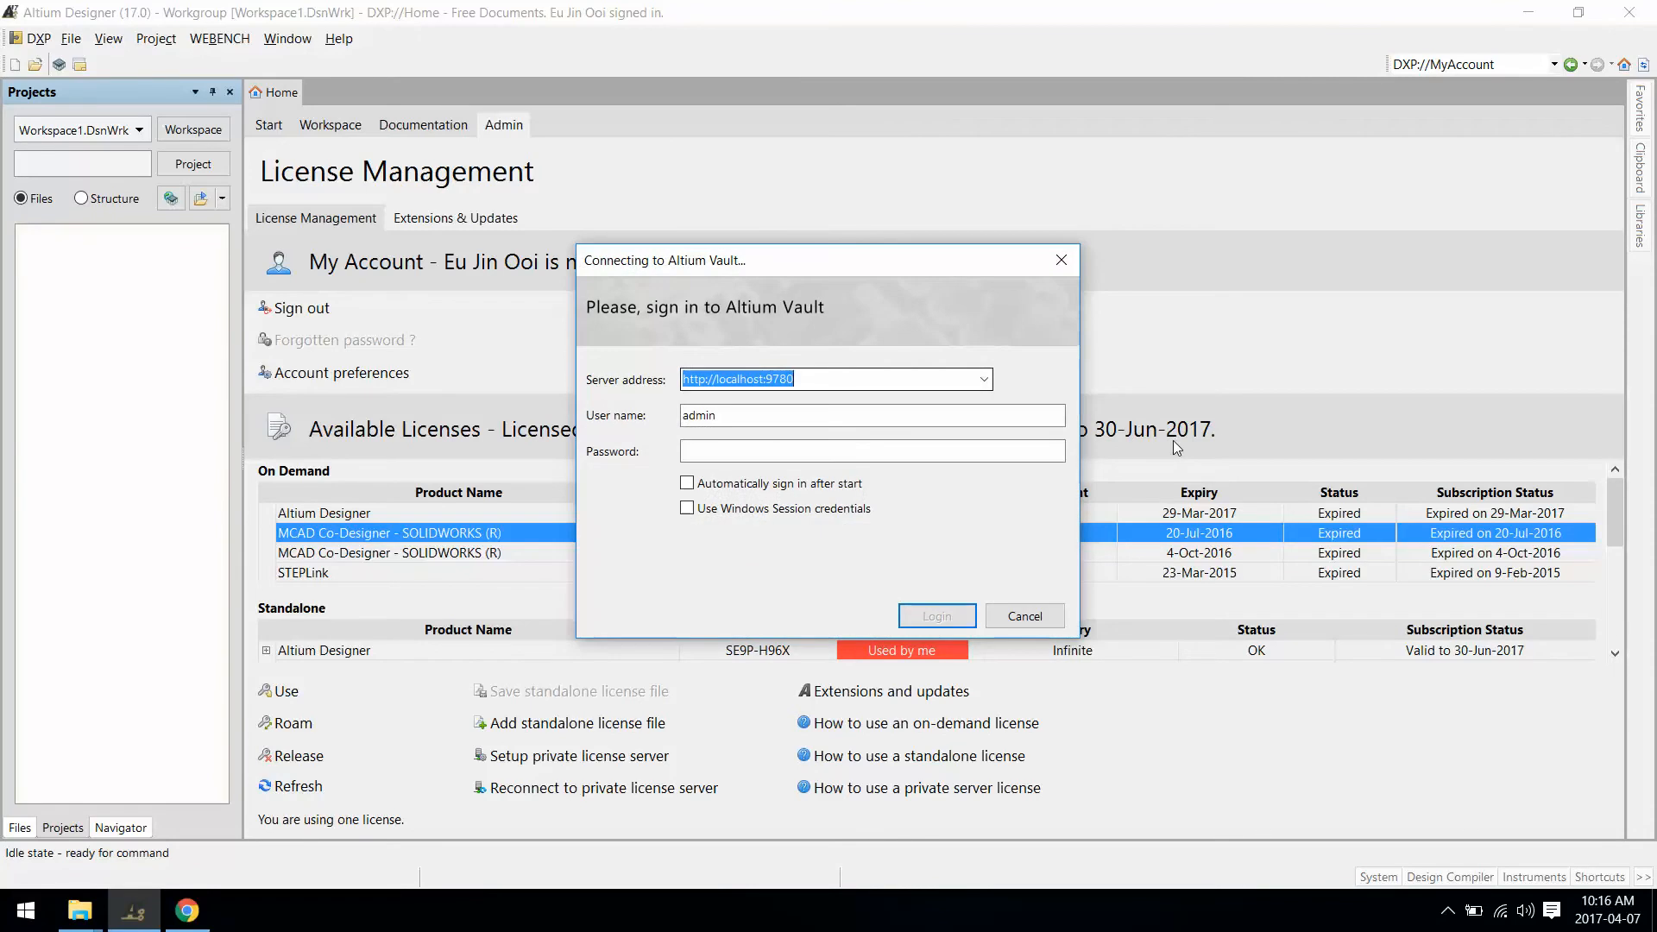
key("Tab")
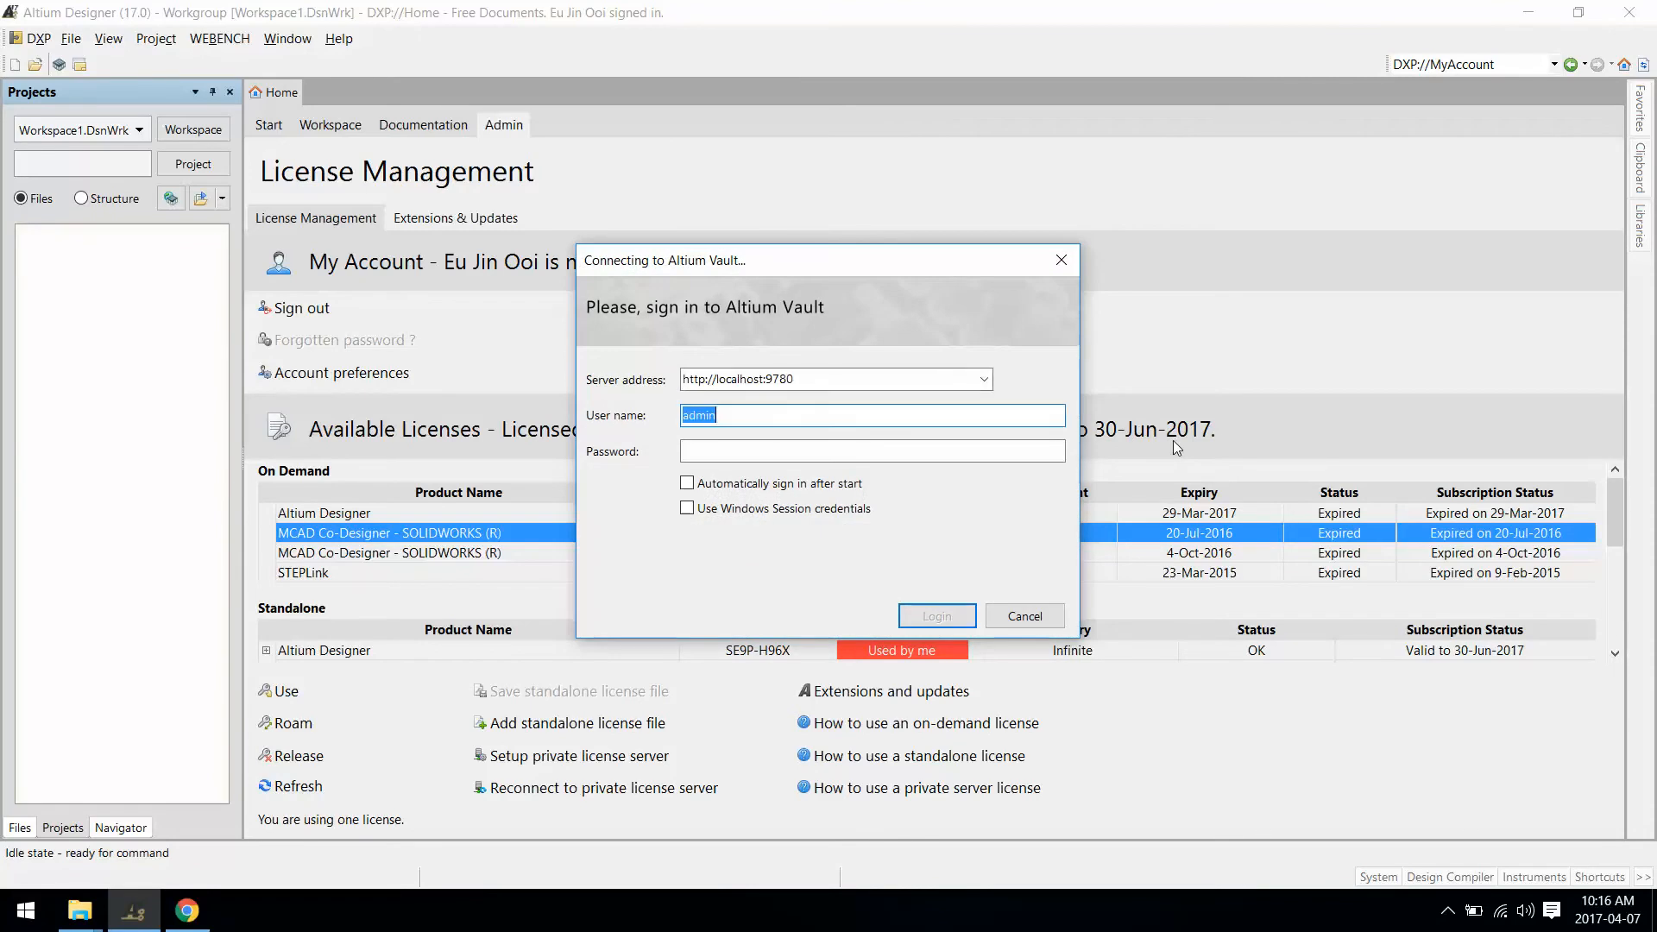
key("Tab")
type("***")
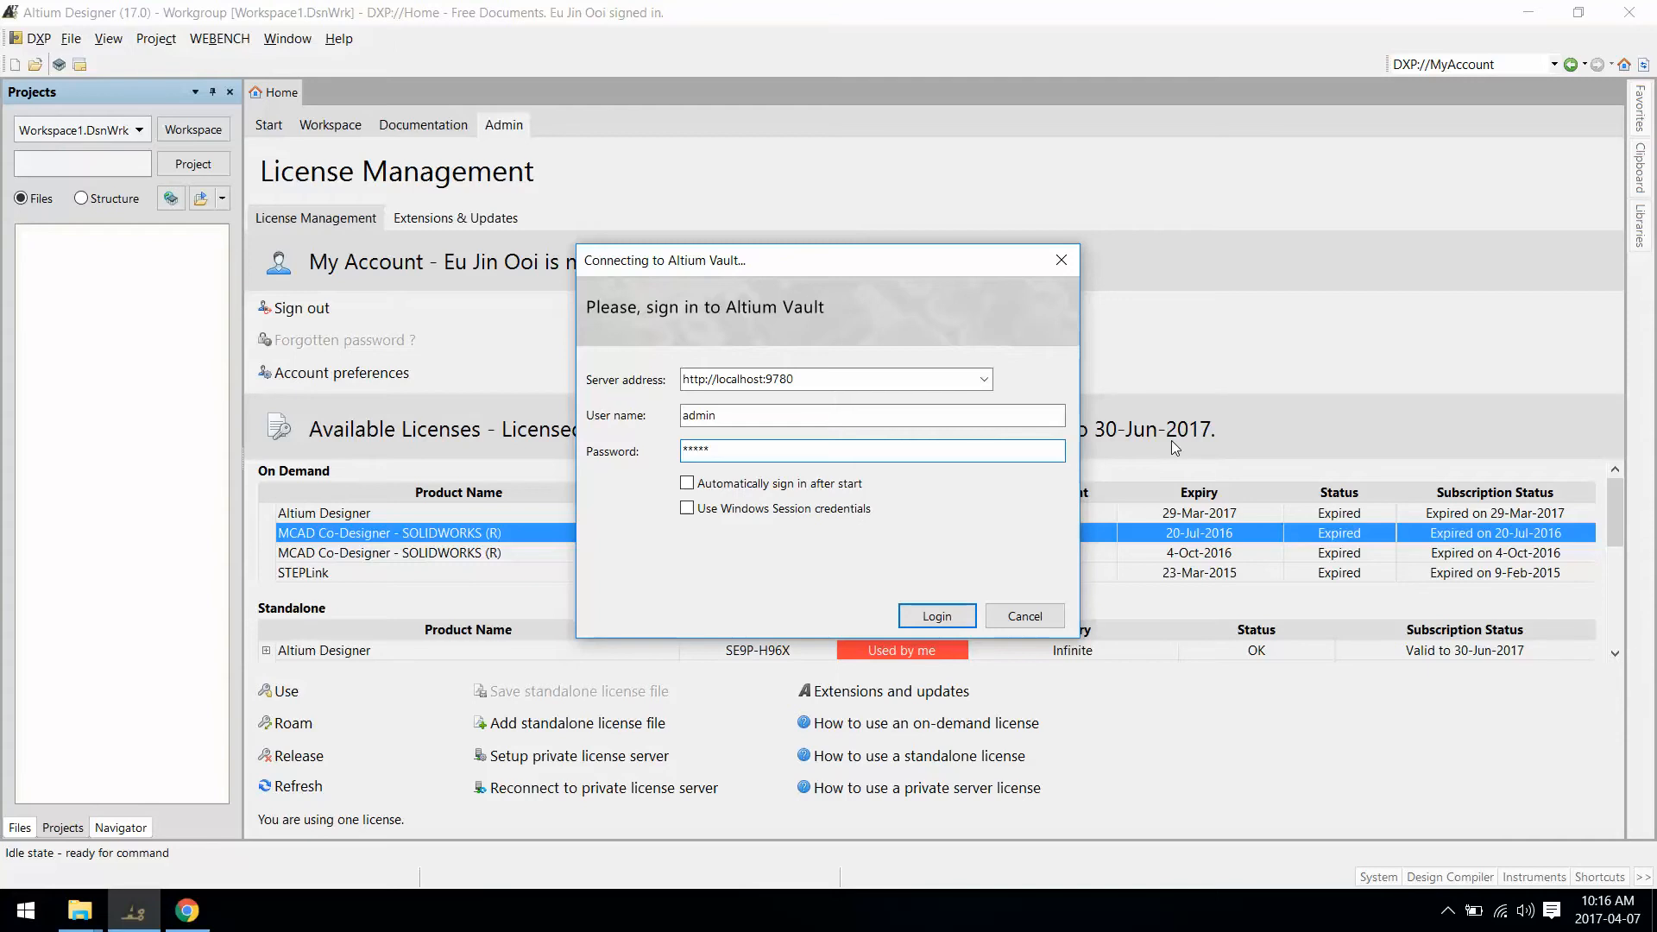
key("Return")
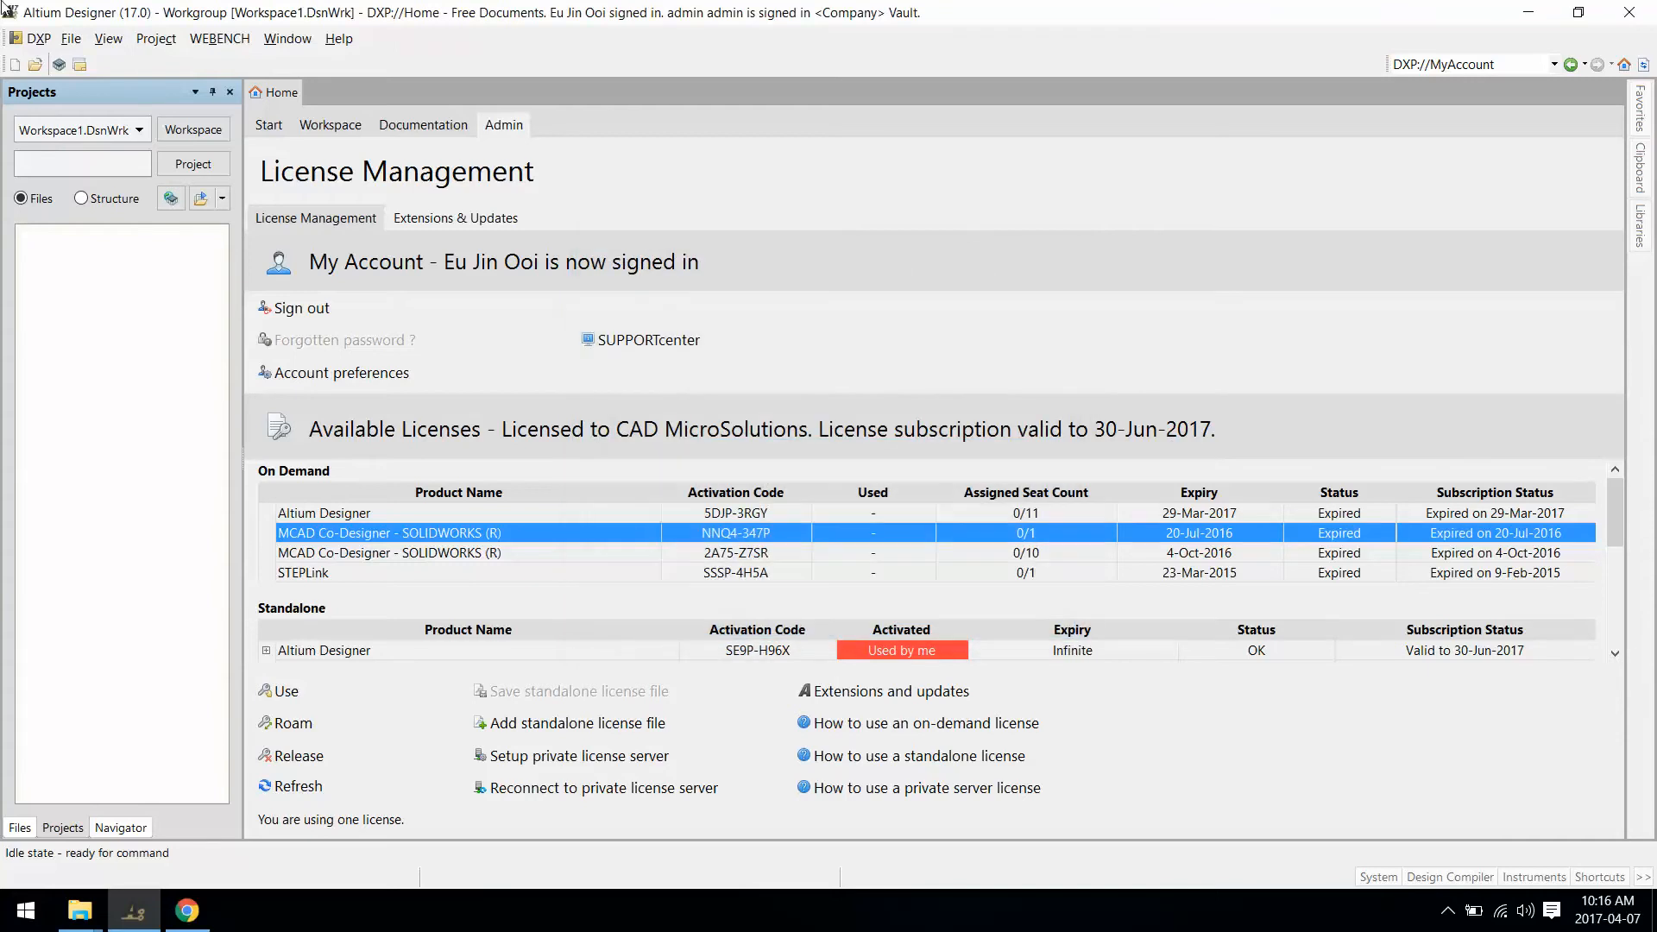
left_click(33, 38)
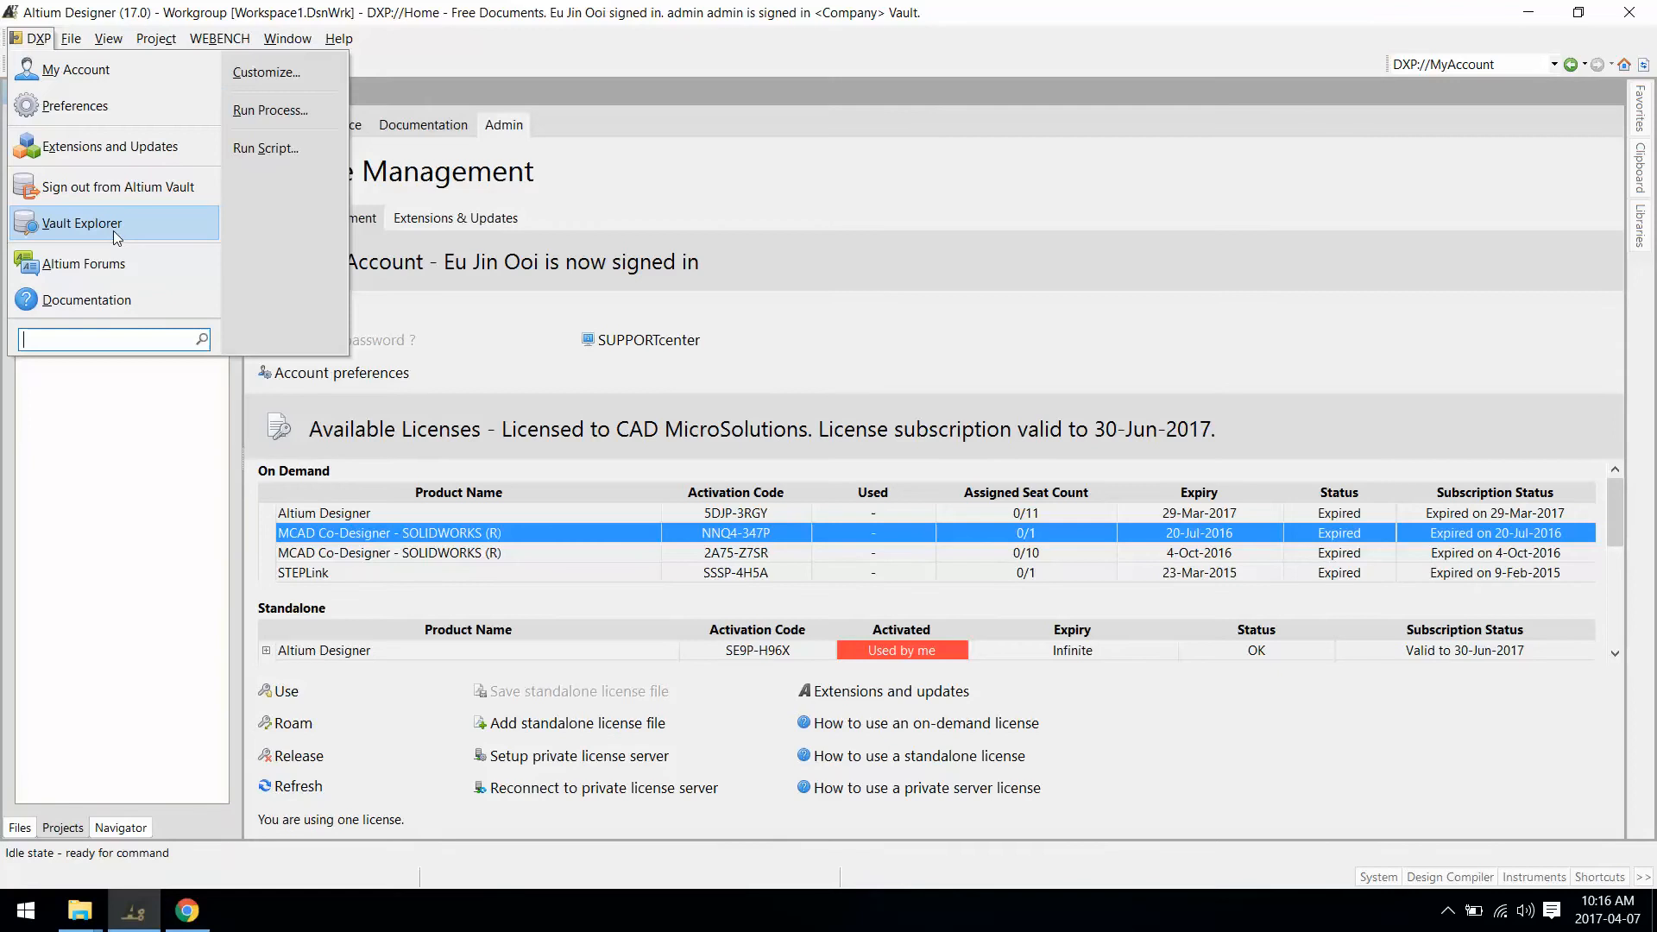
left_click(87, 224)
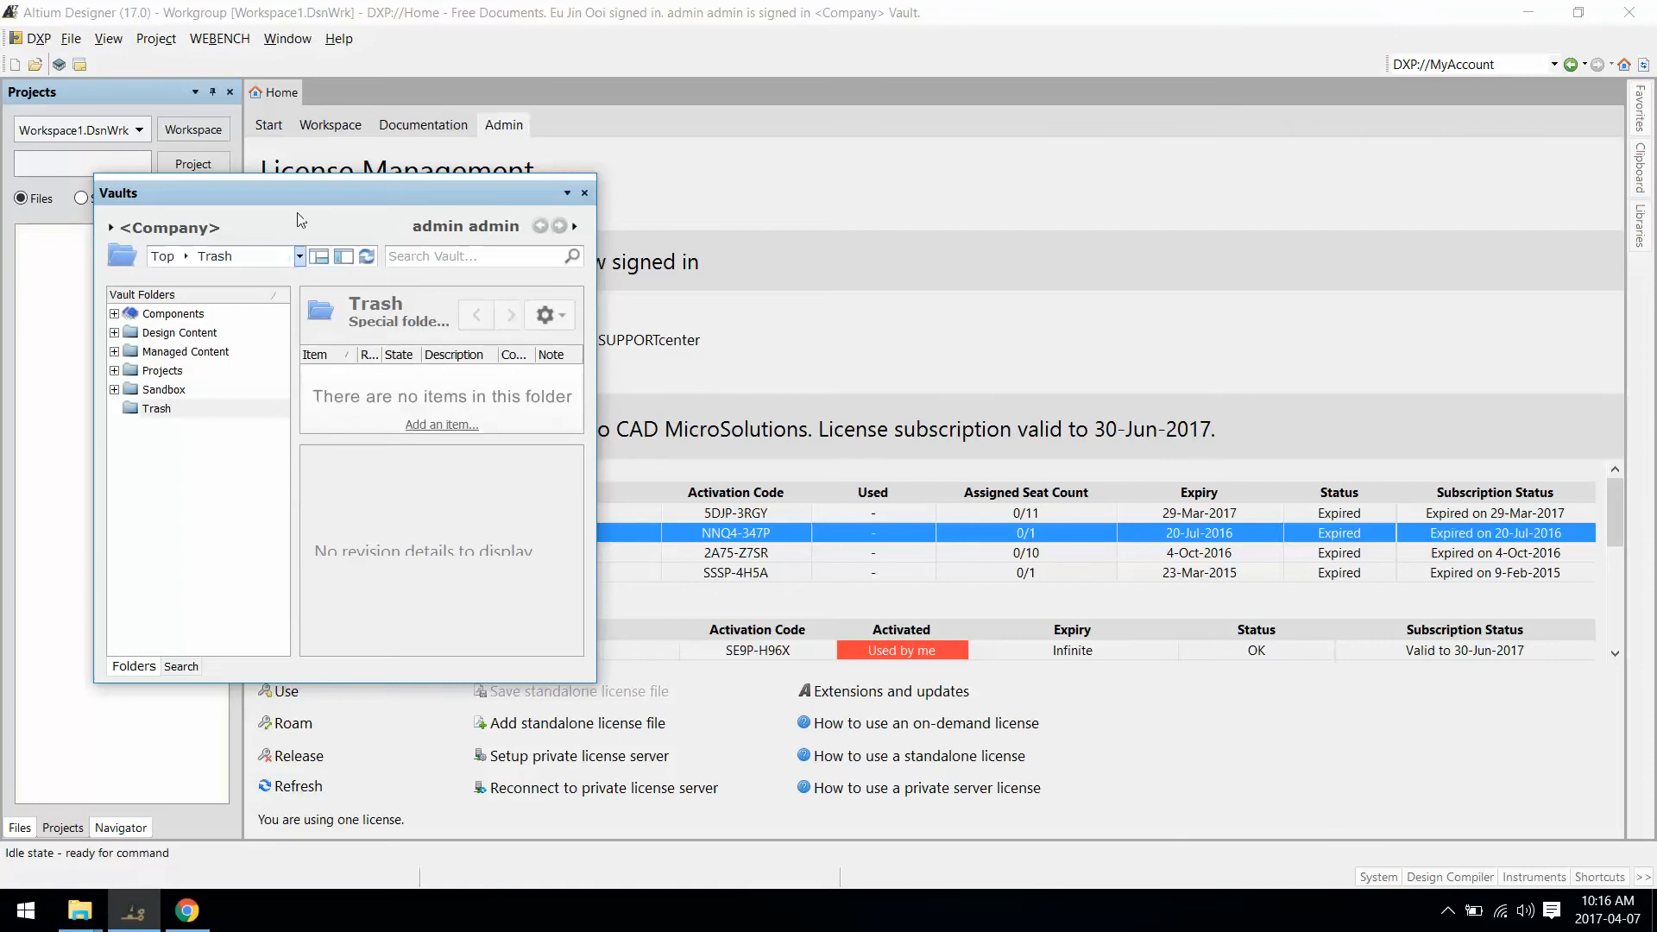
Step: Maximize the Vaults panel and expand Components, Design Content, Managed Content, Projects, Sandbox, Templates and Configuration
right_click(298, 198)
left_click(357, 256)
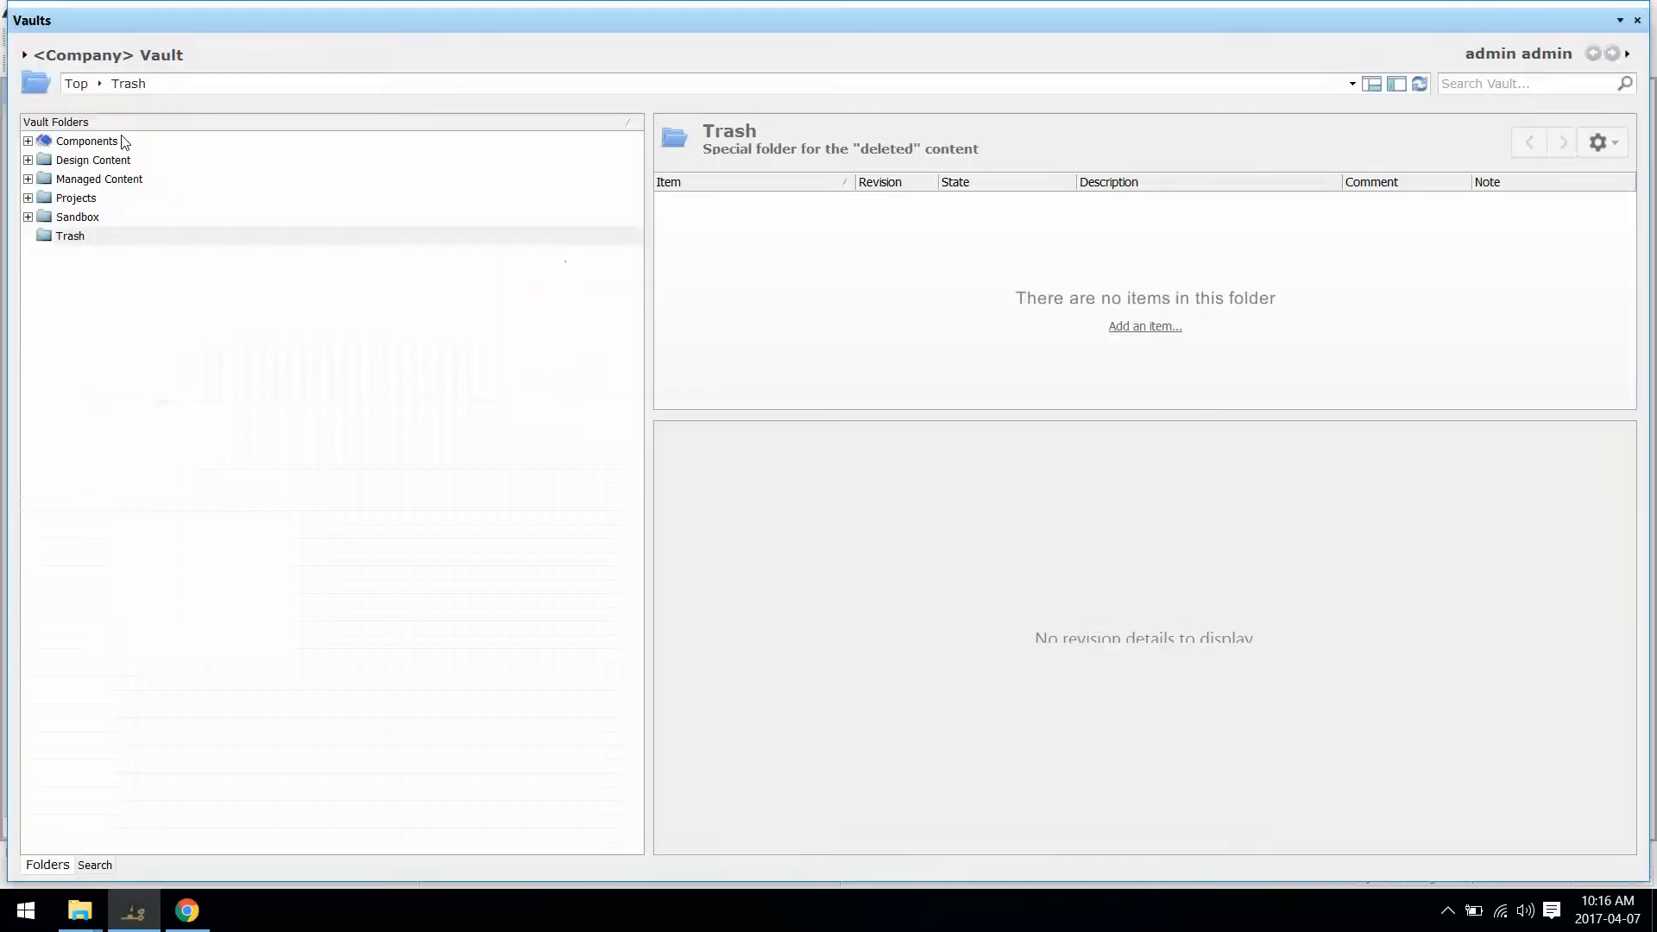
left_click(28, 140)
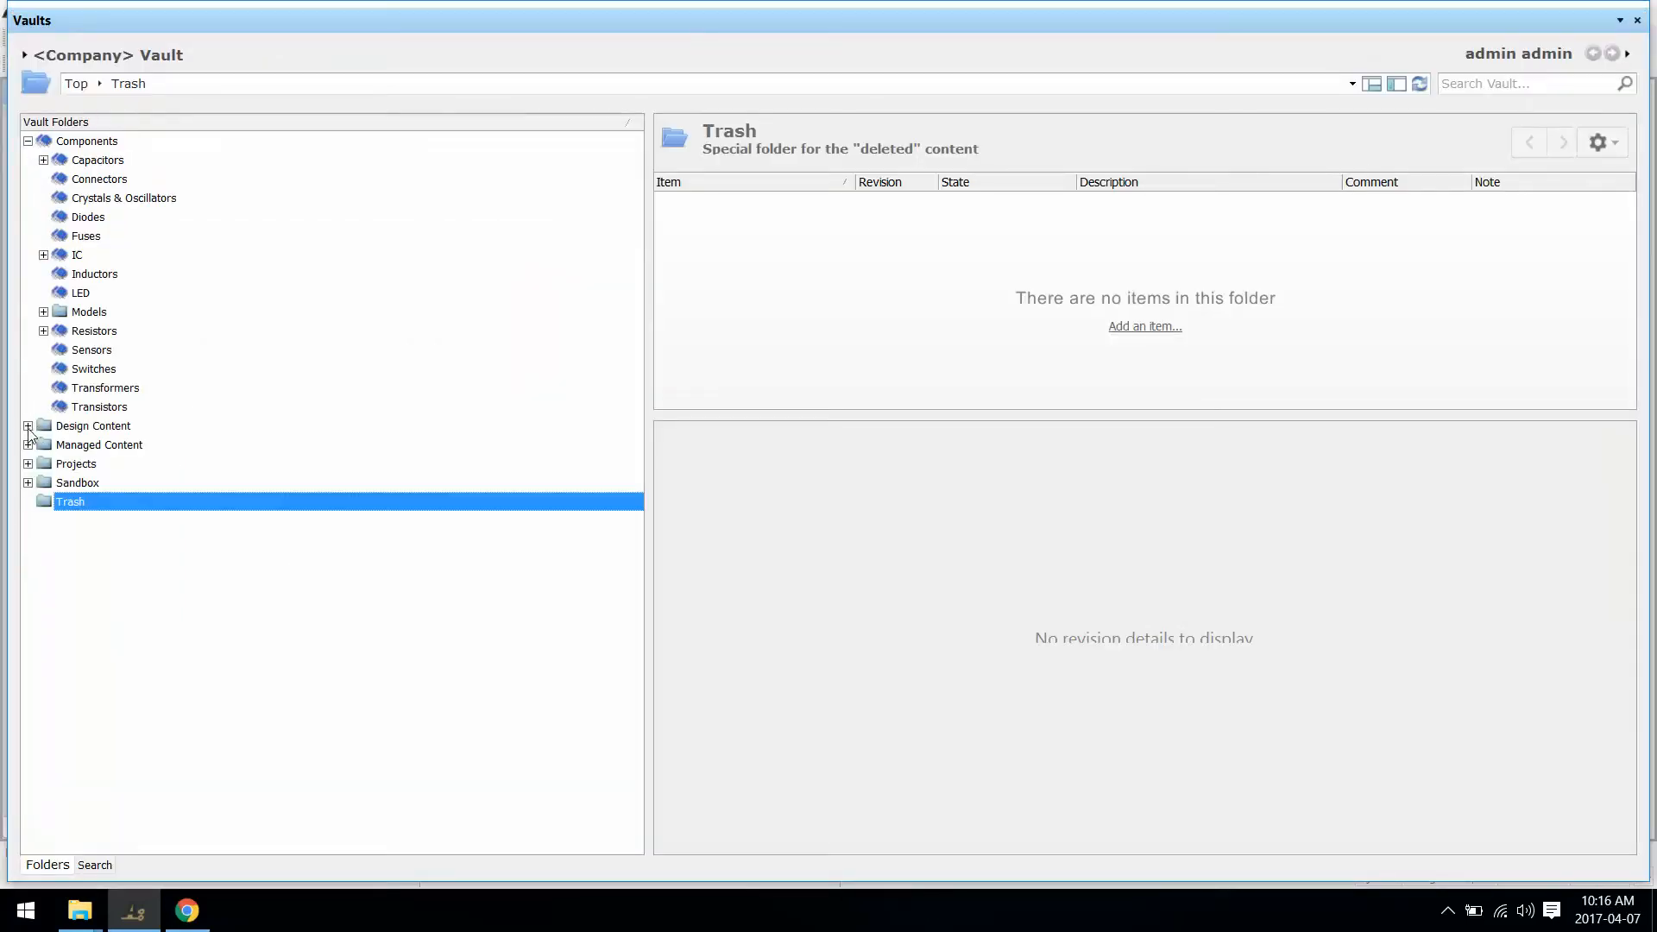
left_click(28, 426)
left_click(28, 463)
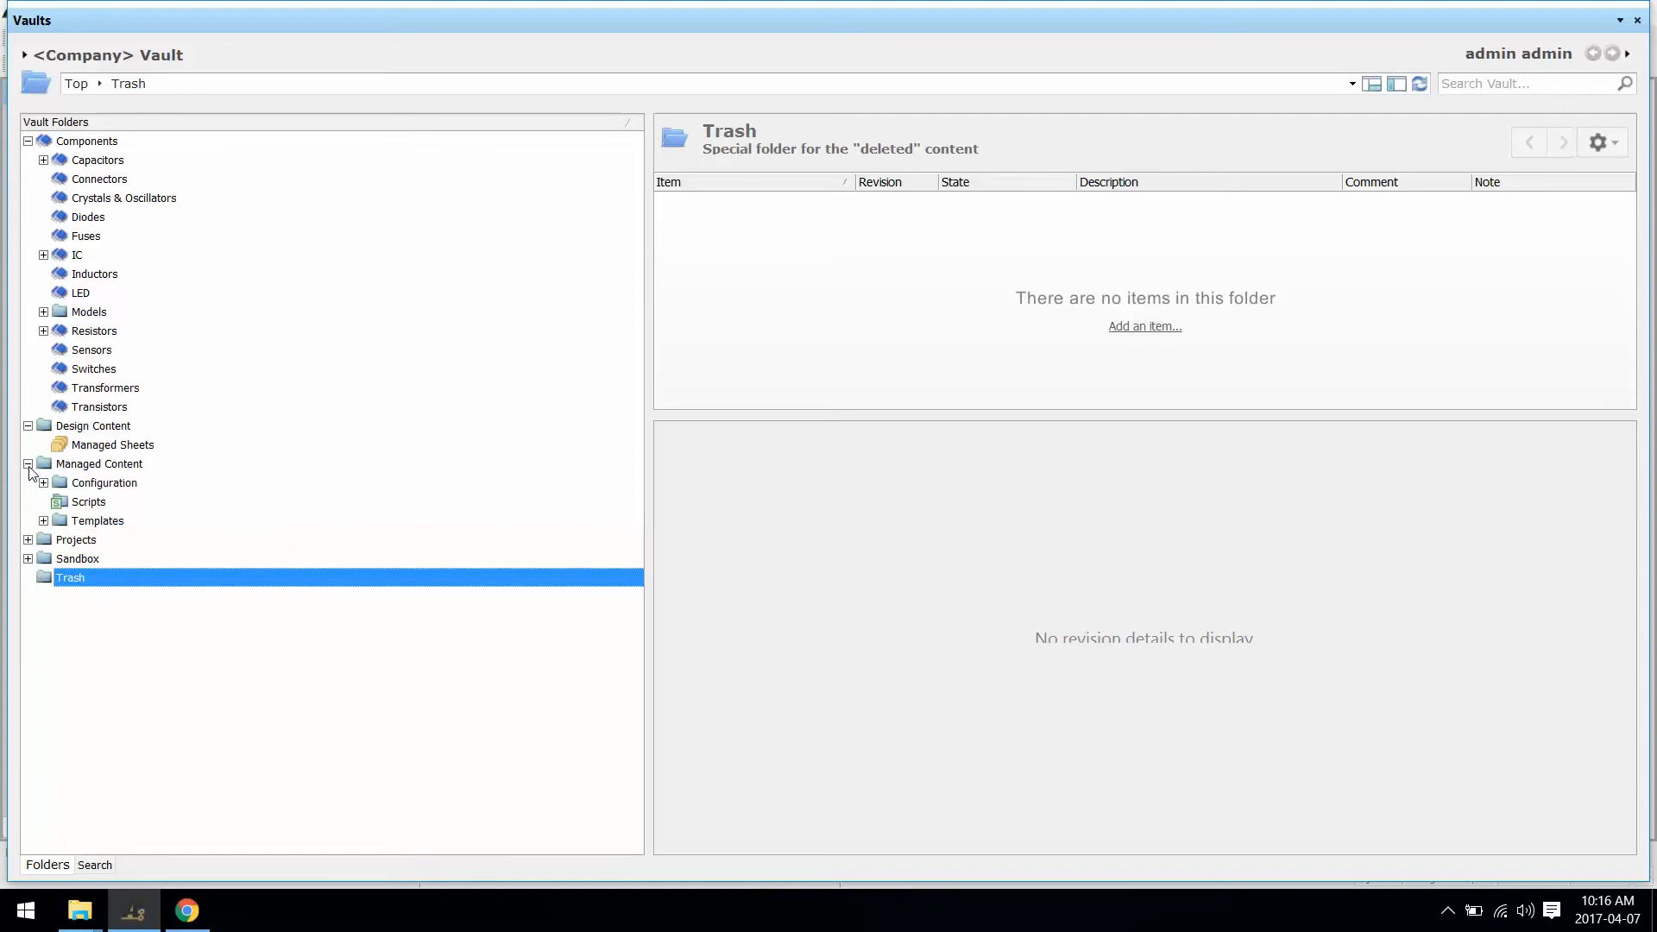
left_click(28, 539)
left_click(28, 578)
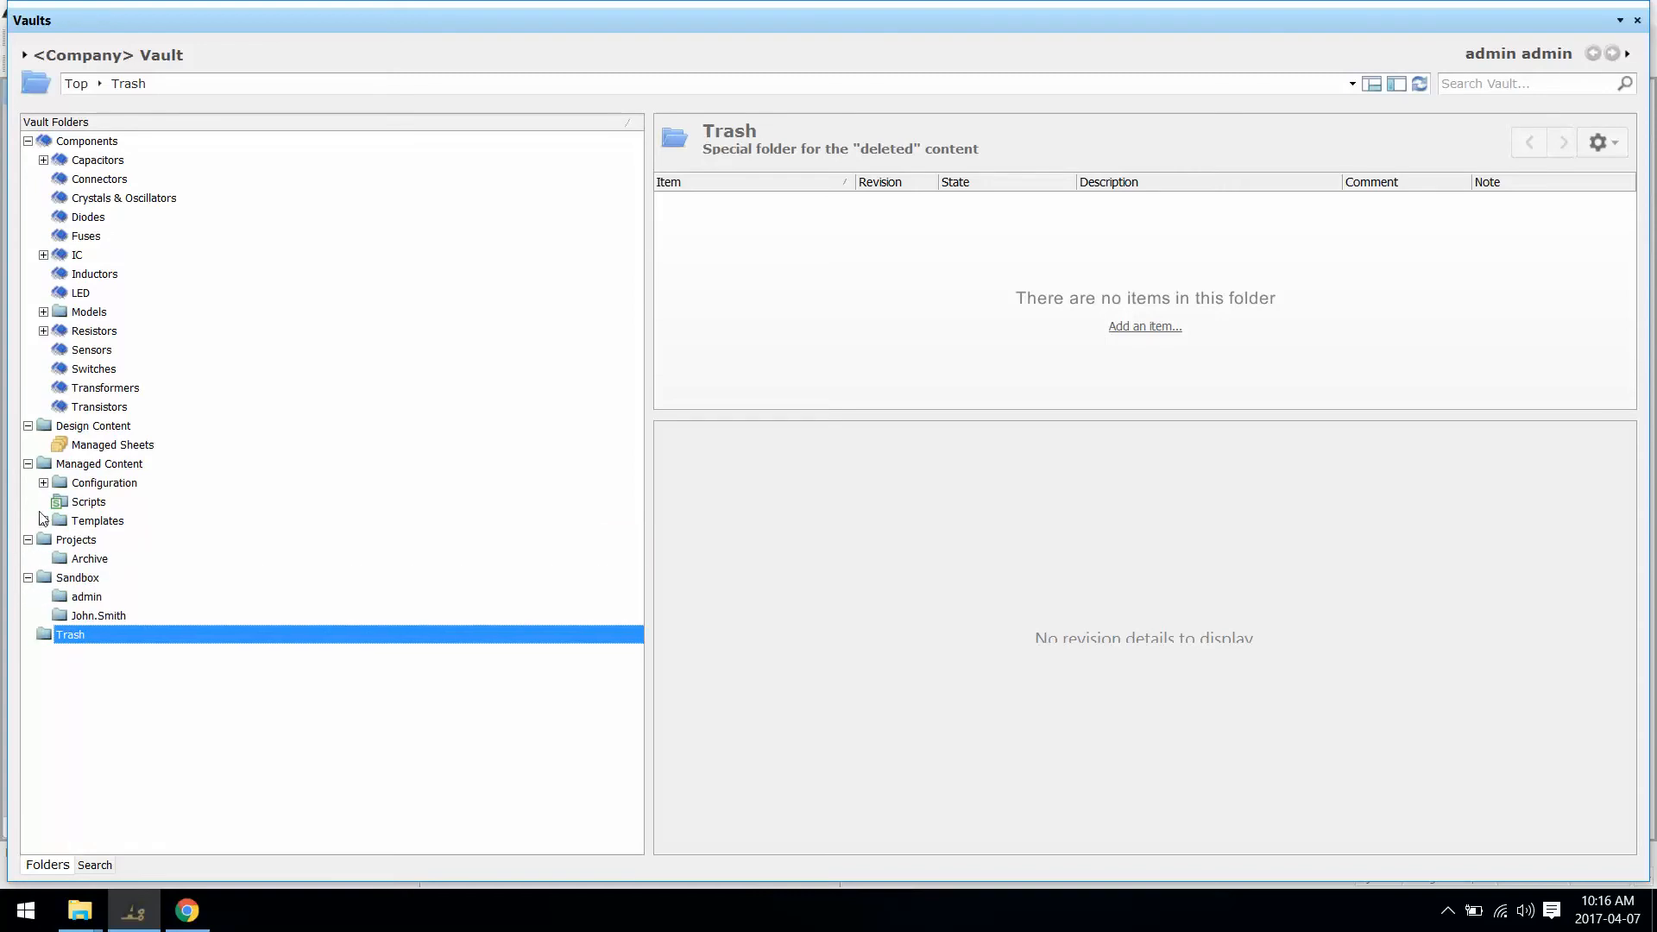
left_click(43, 521)
left_click(43, 482)
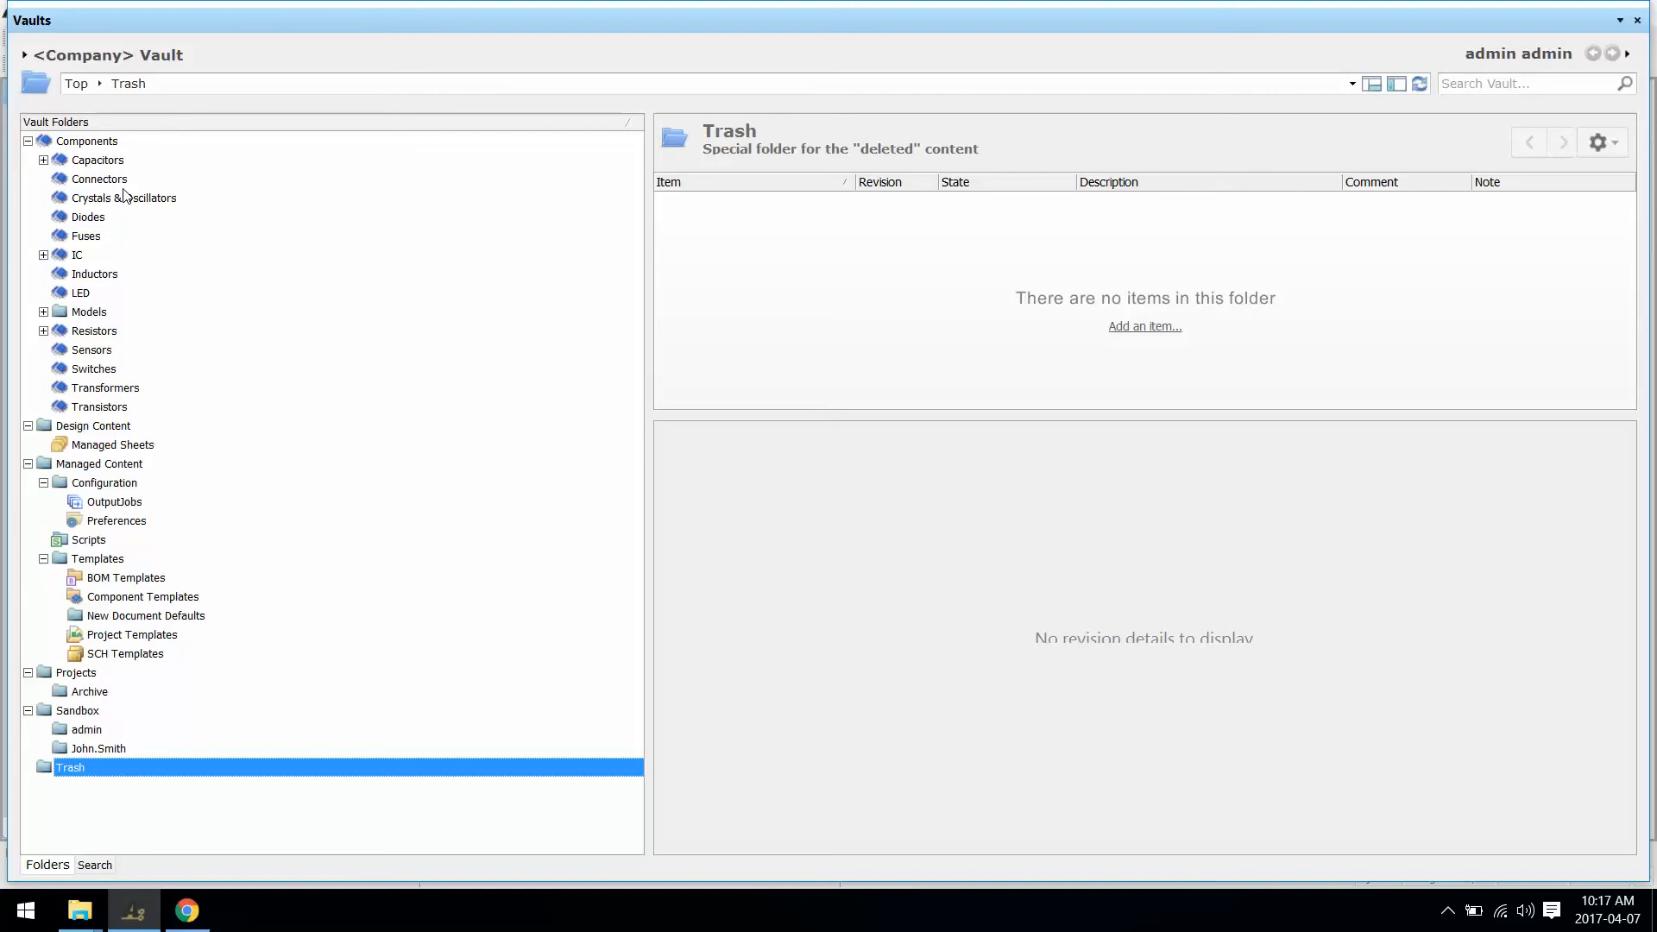
Step: Open the Components › Models › Symbols folder and expand its subfolders
left_click(43, 312)
left_click(100, 387)
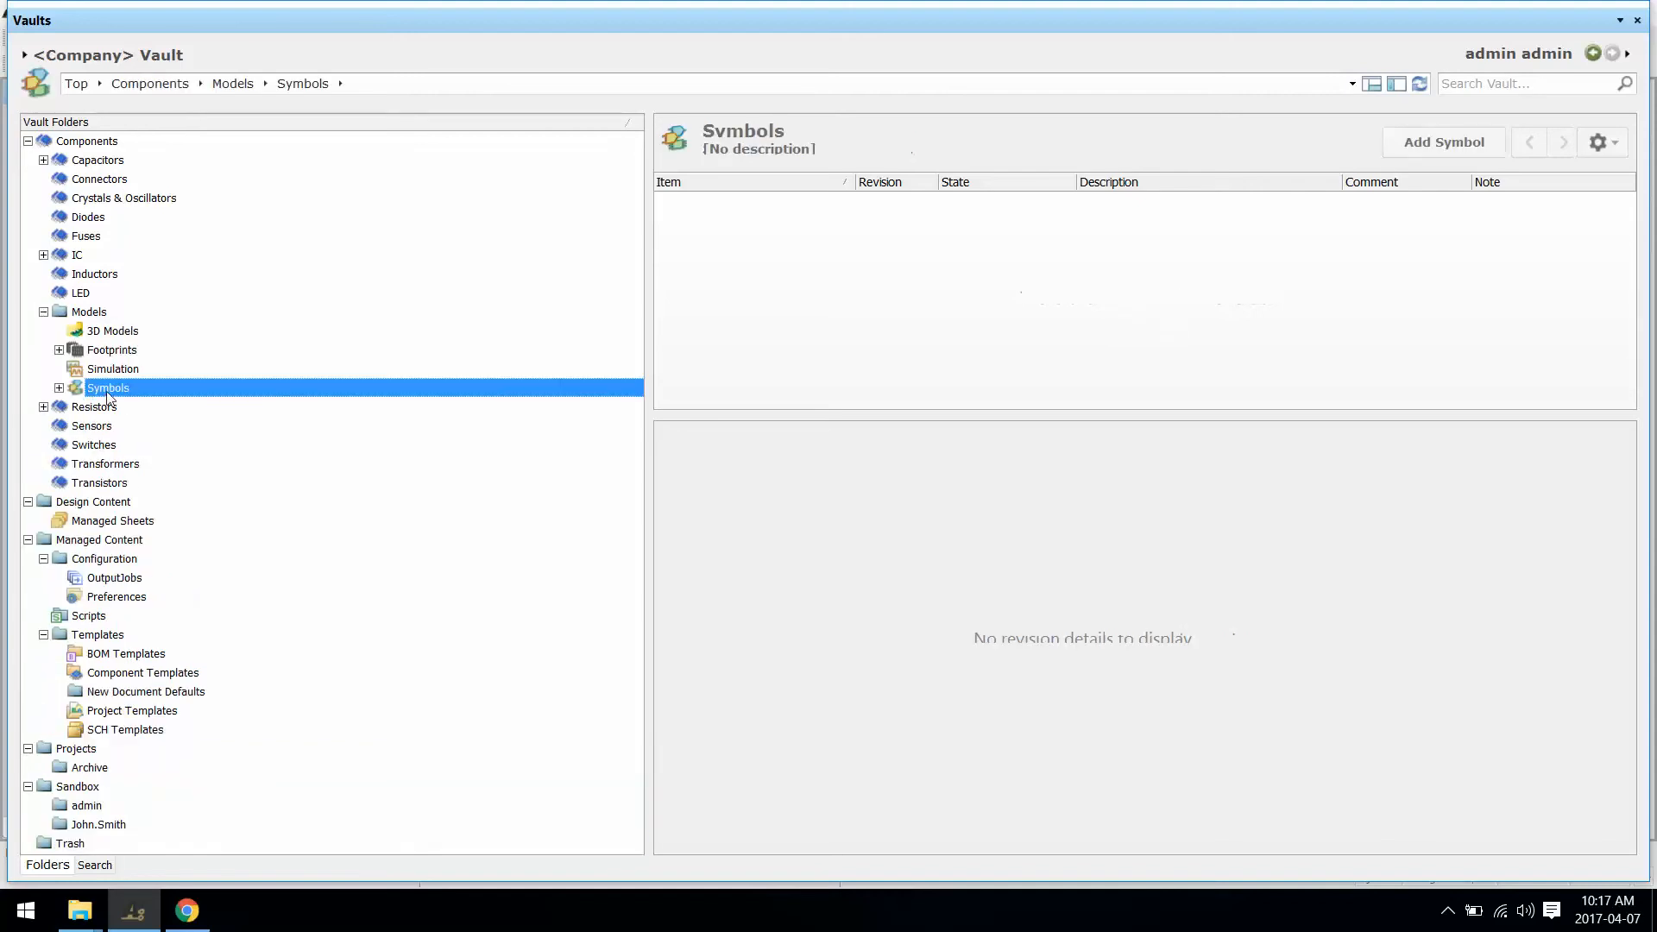
left_click(58, 389)
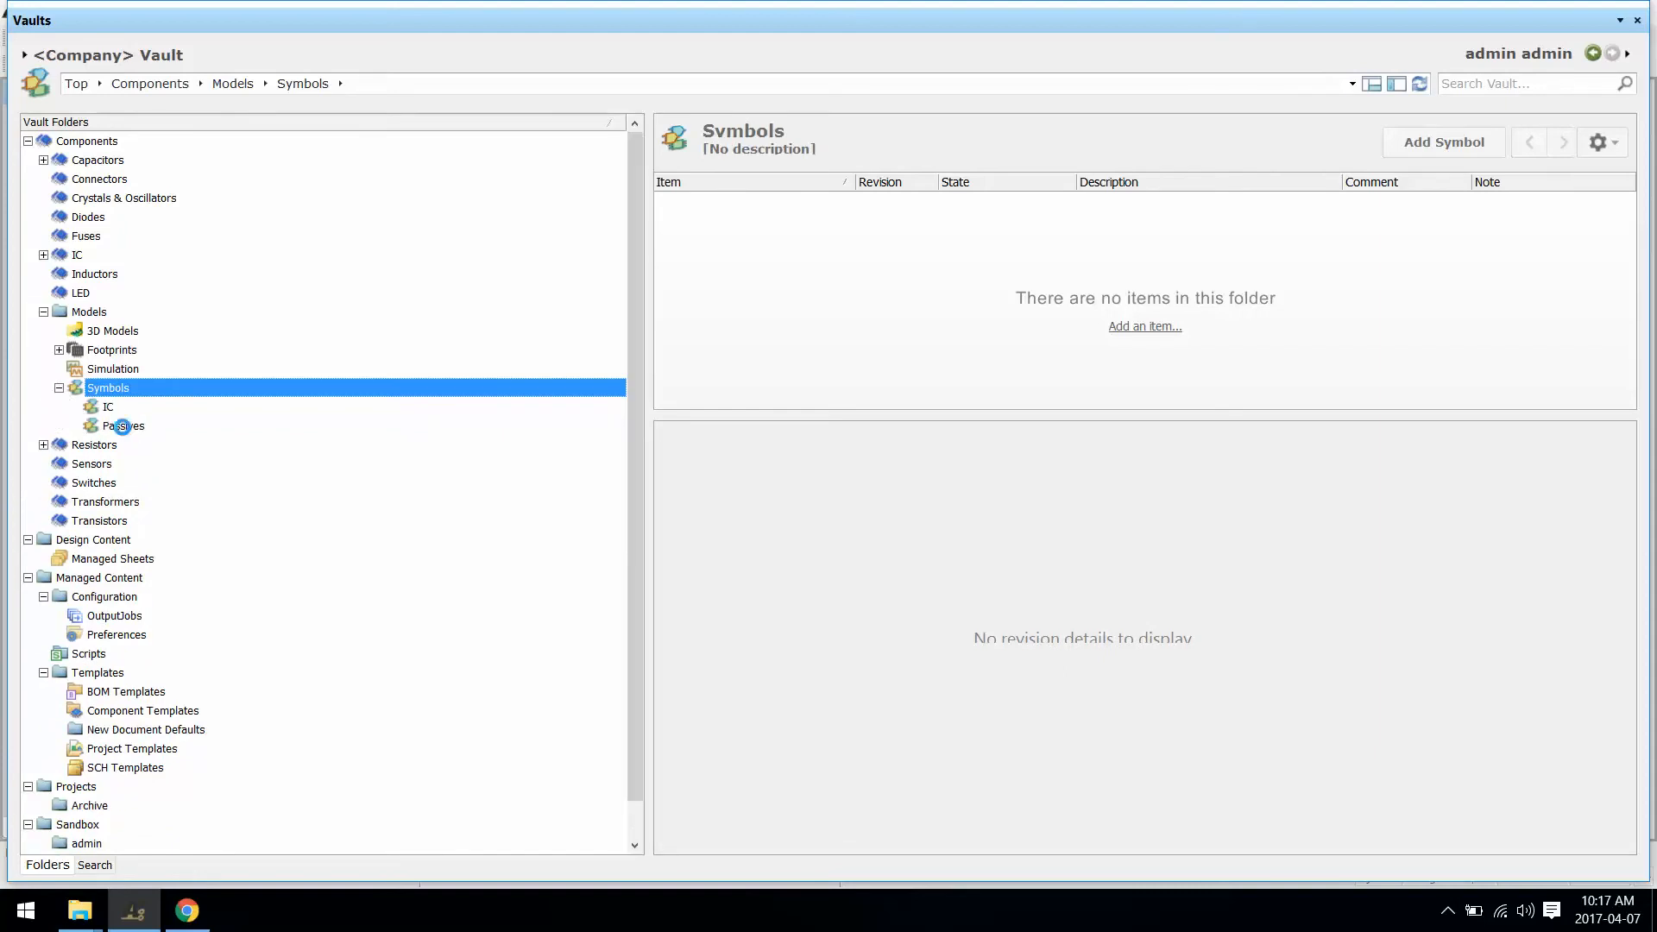
right_click(123, 429)
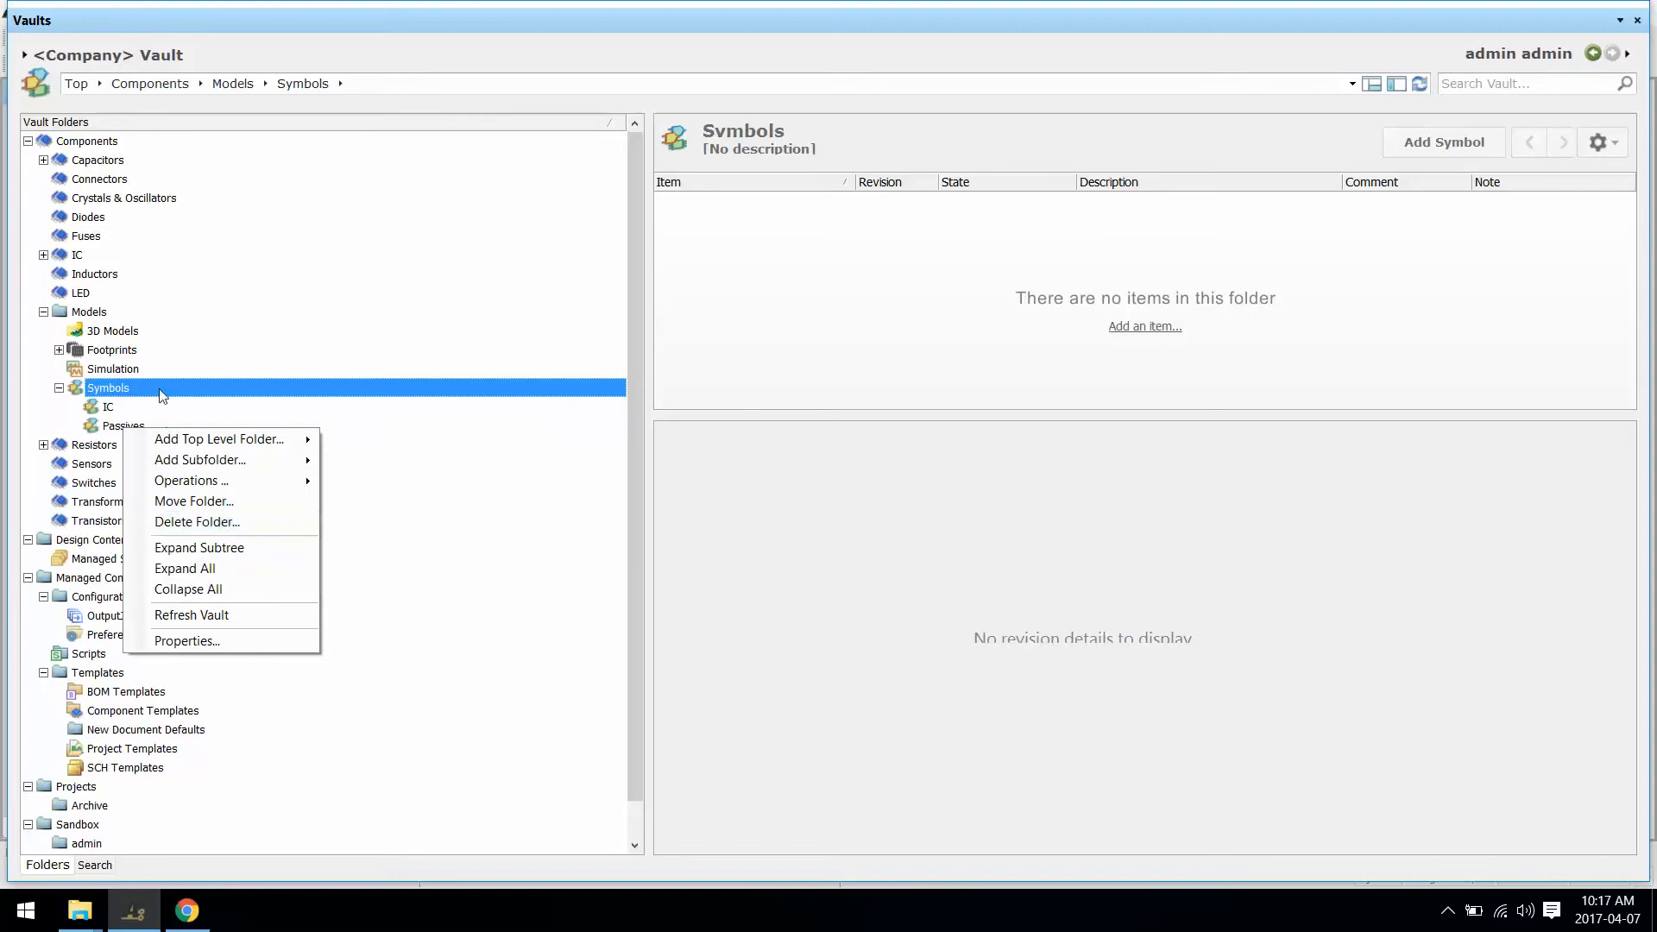
right_click(113, 390)
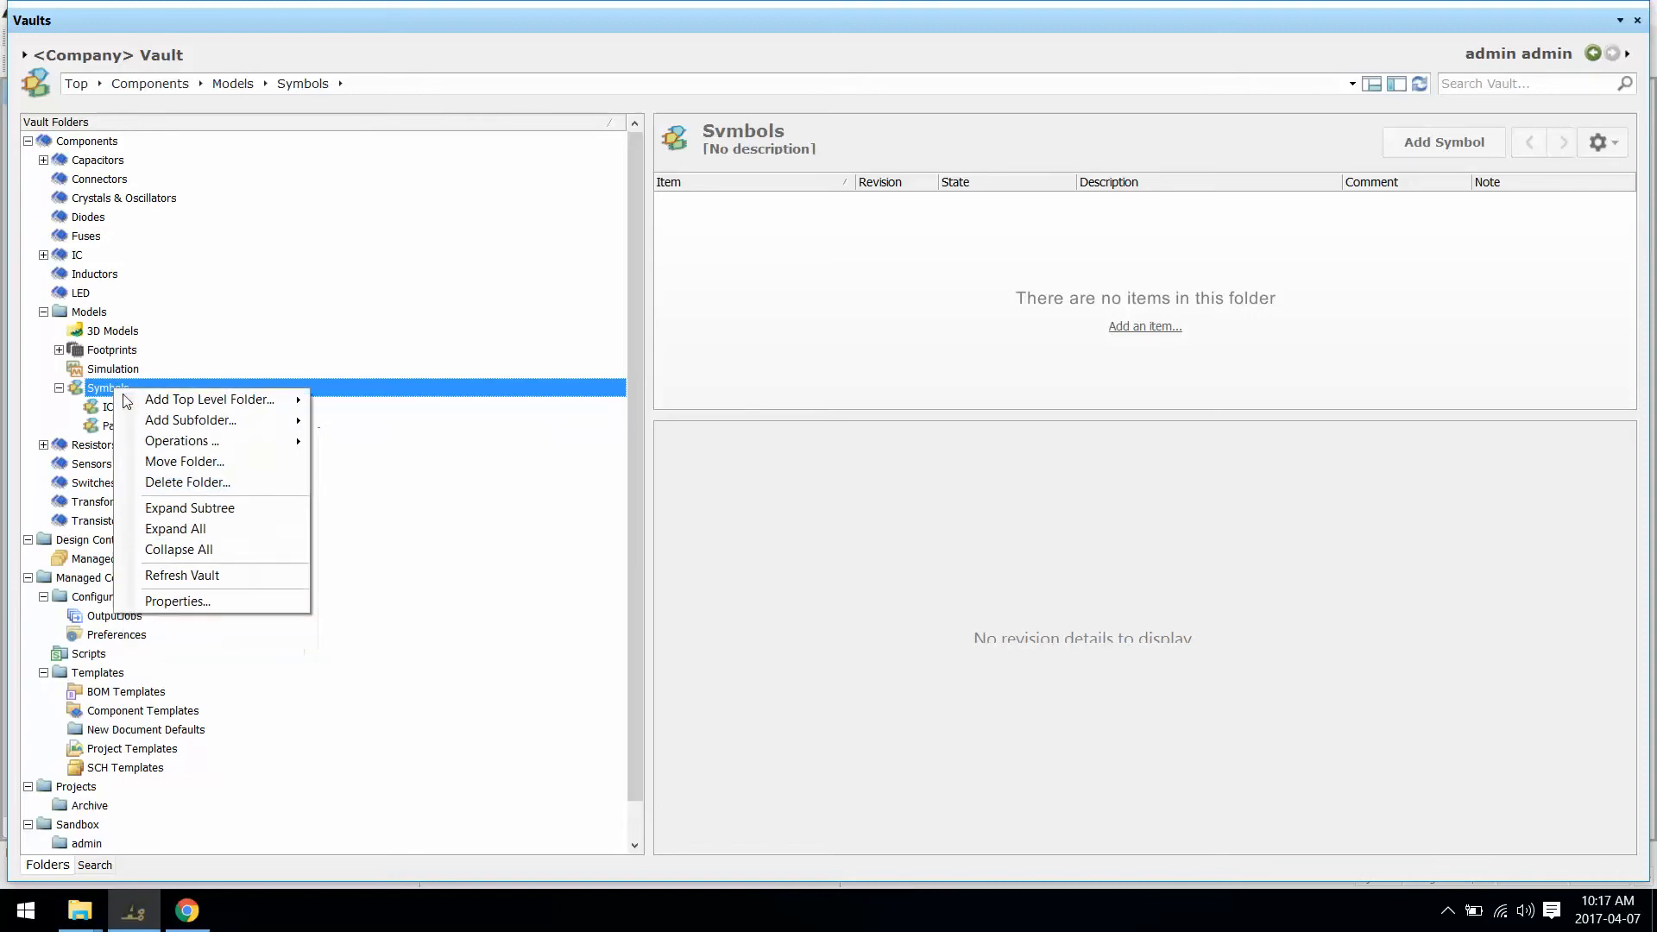
left_click(237, 601)
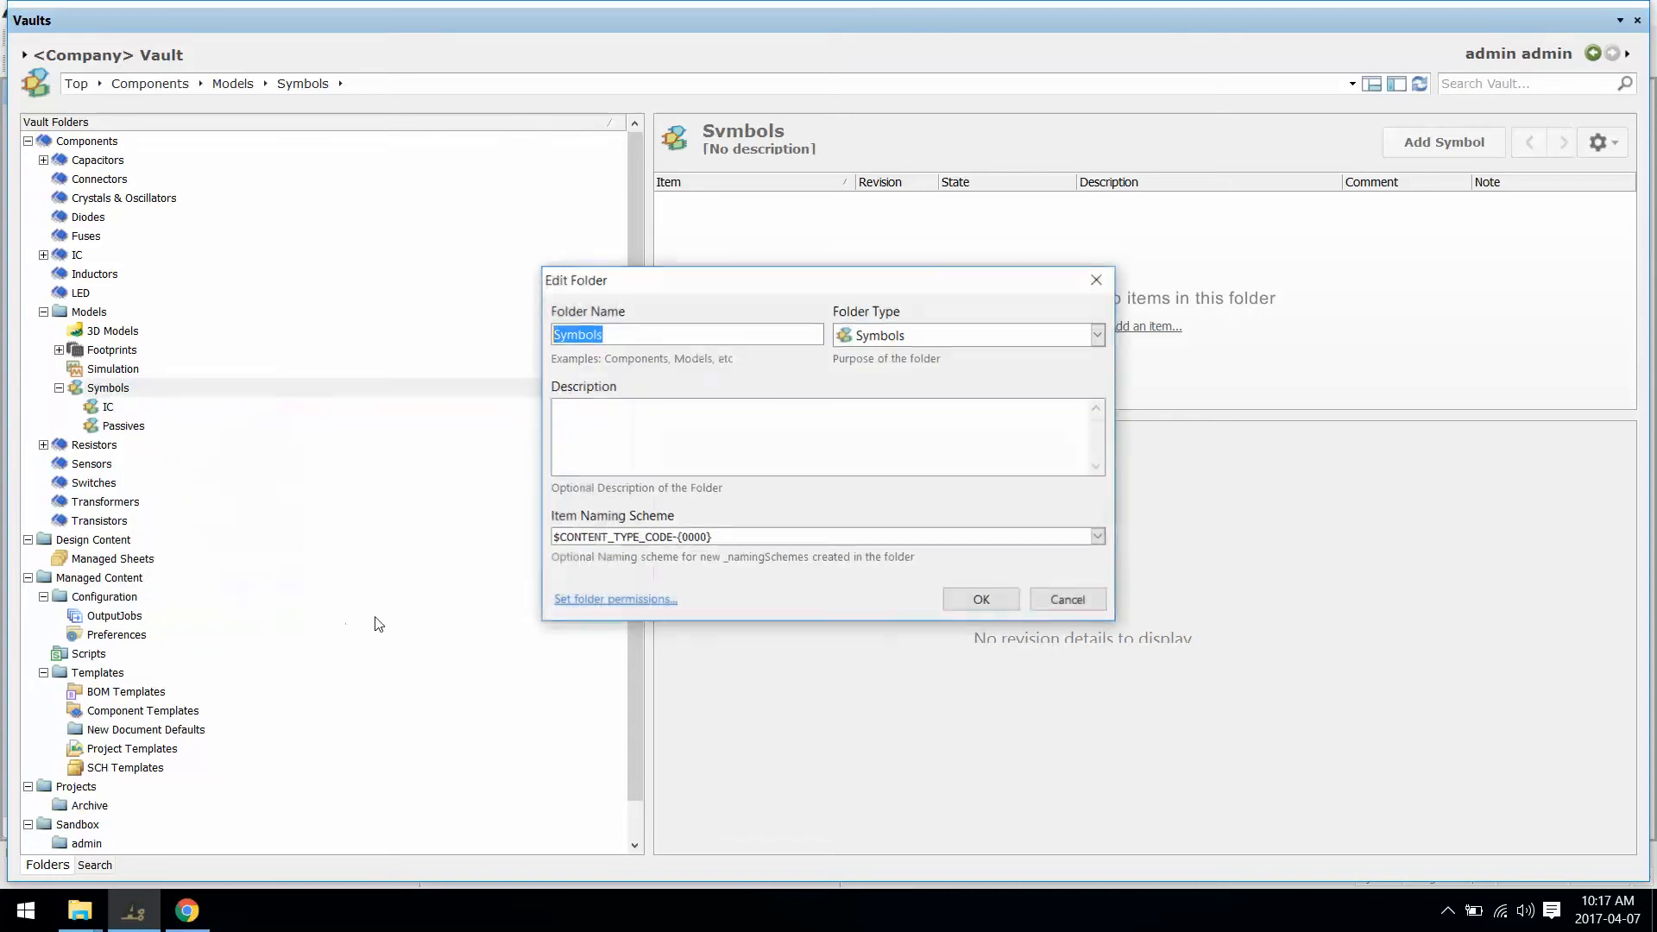
left_click(579, 602)
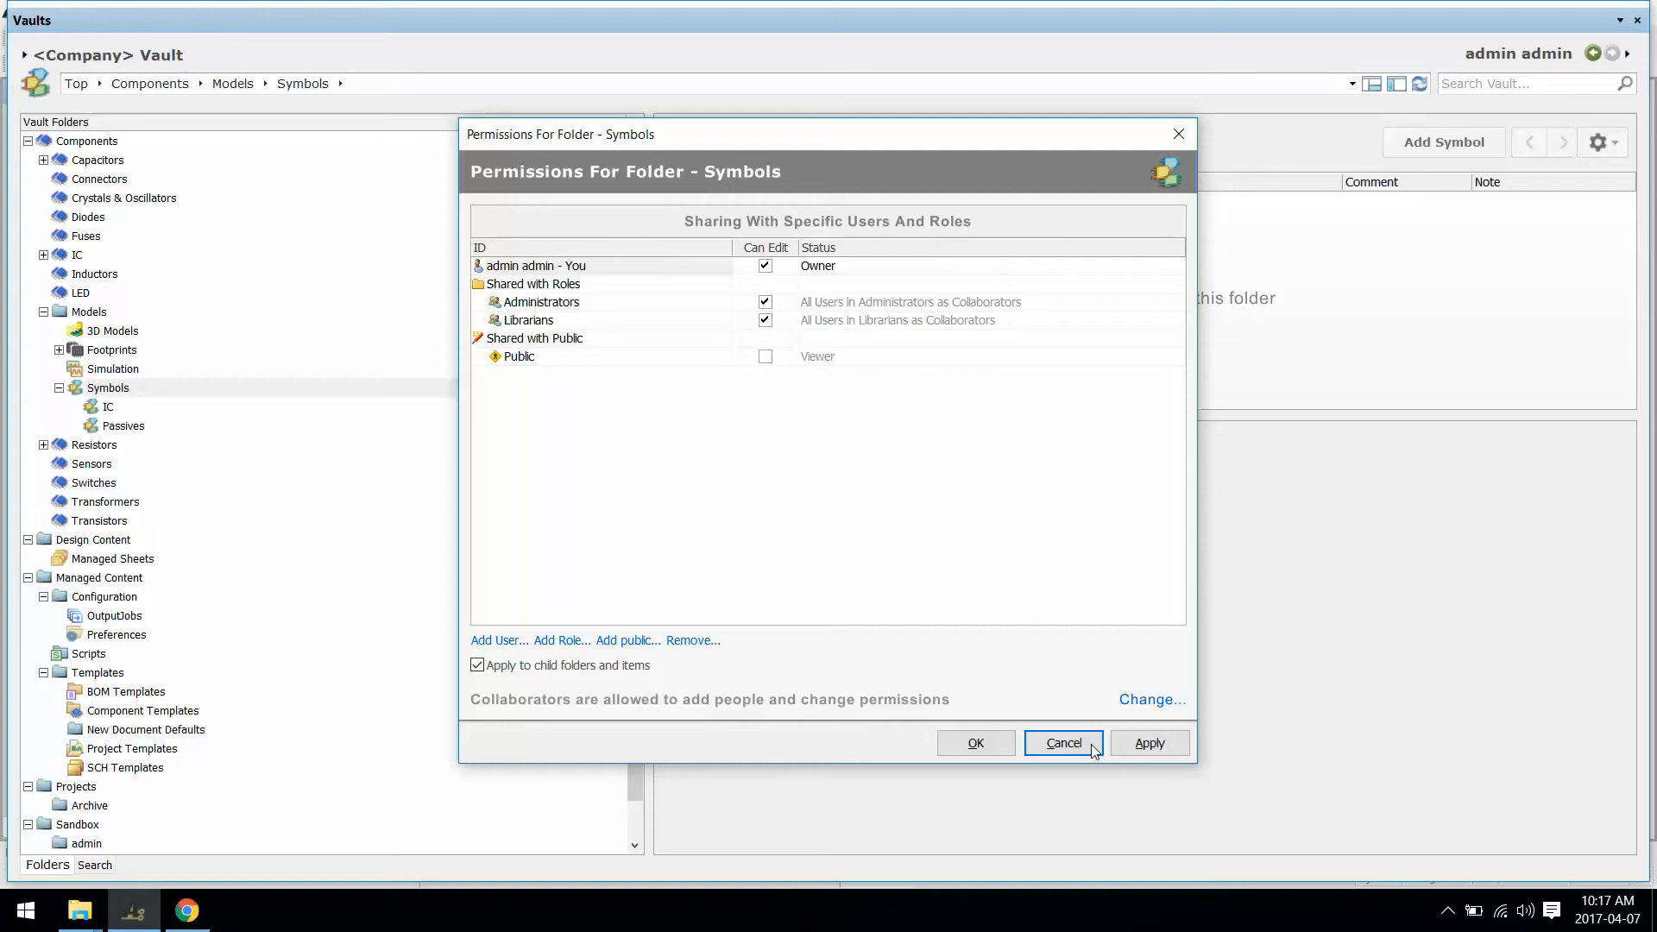
left_click(1063, 744)
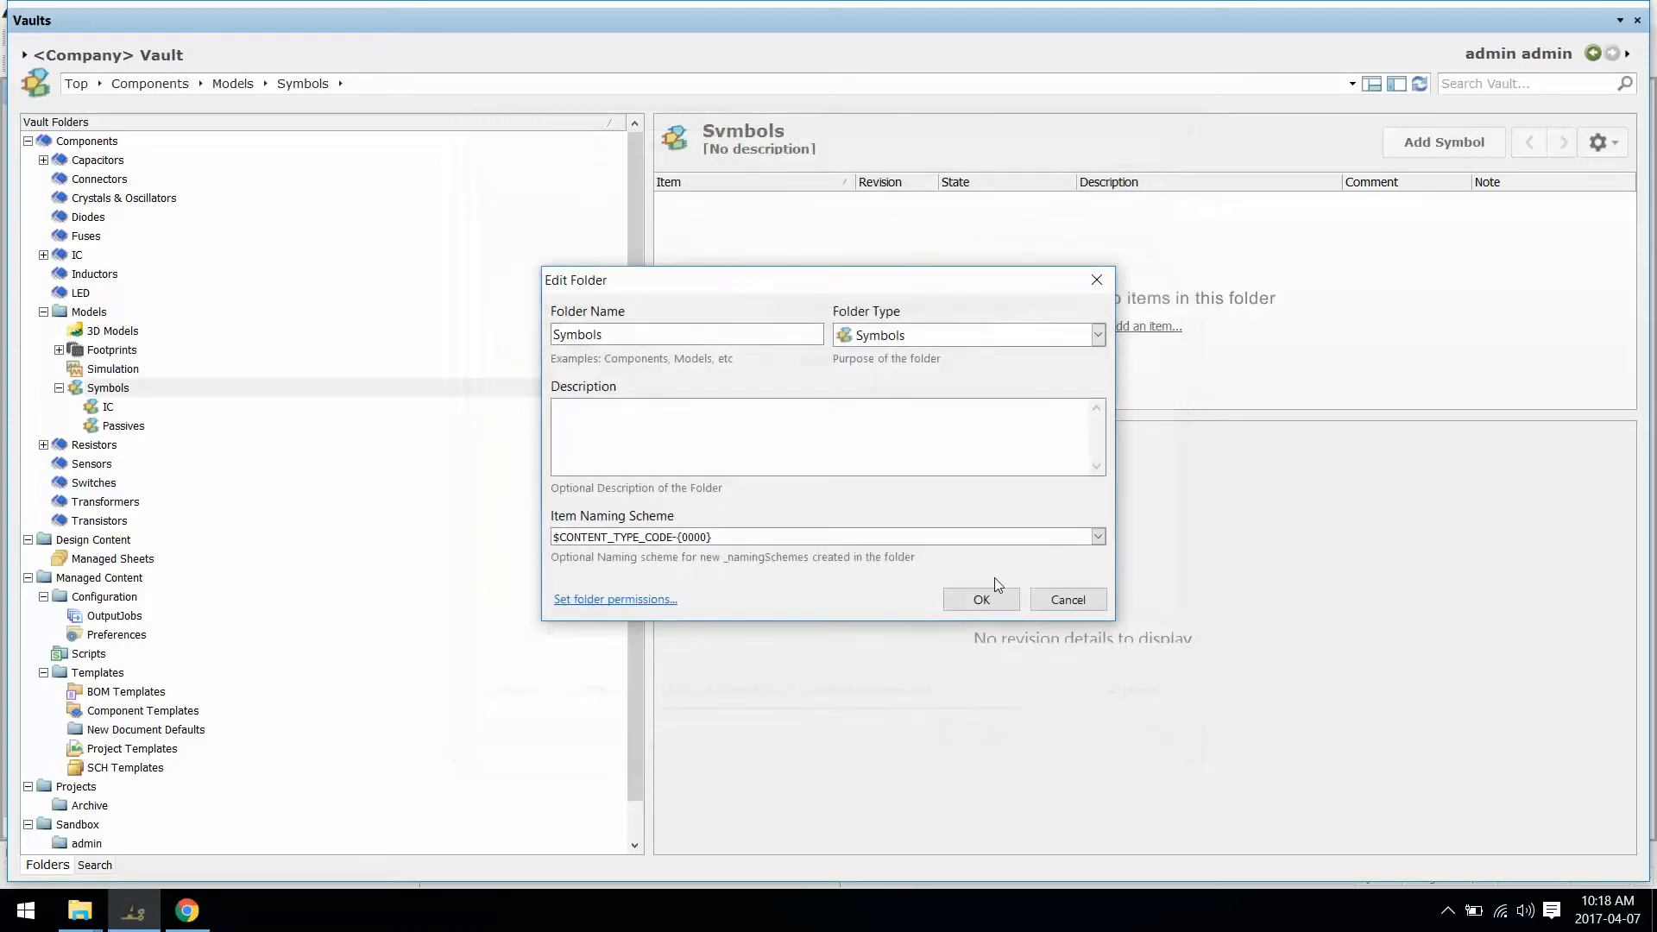
left_click(1066, 605)
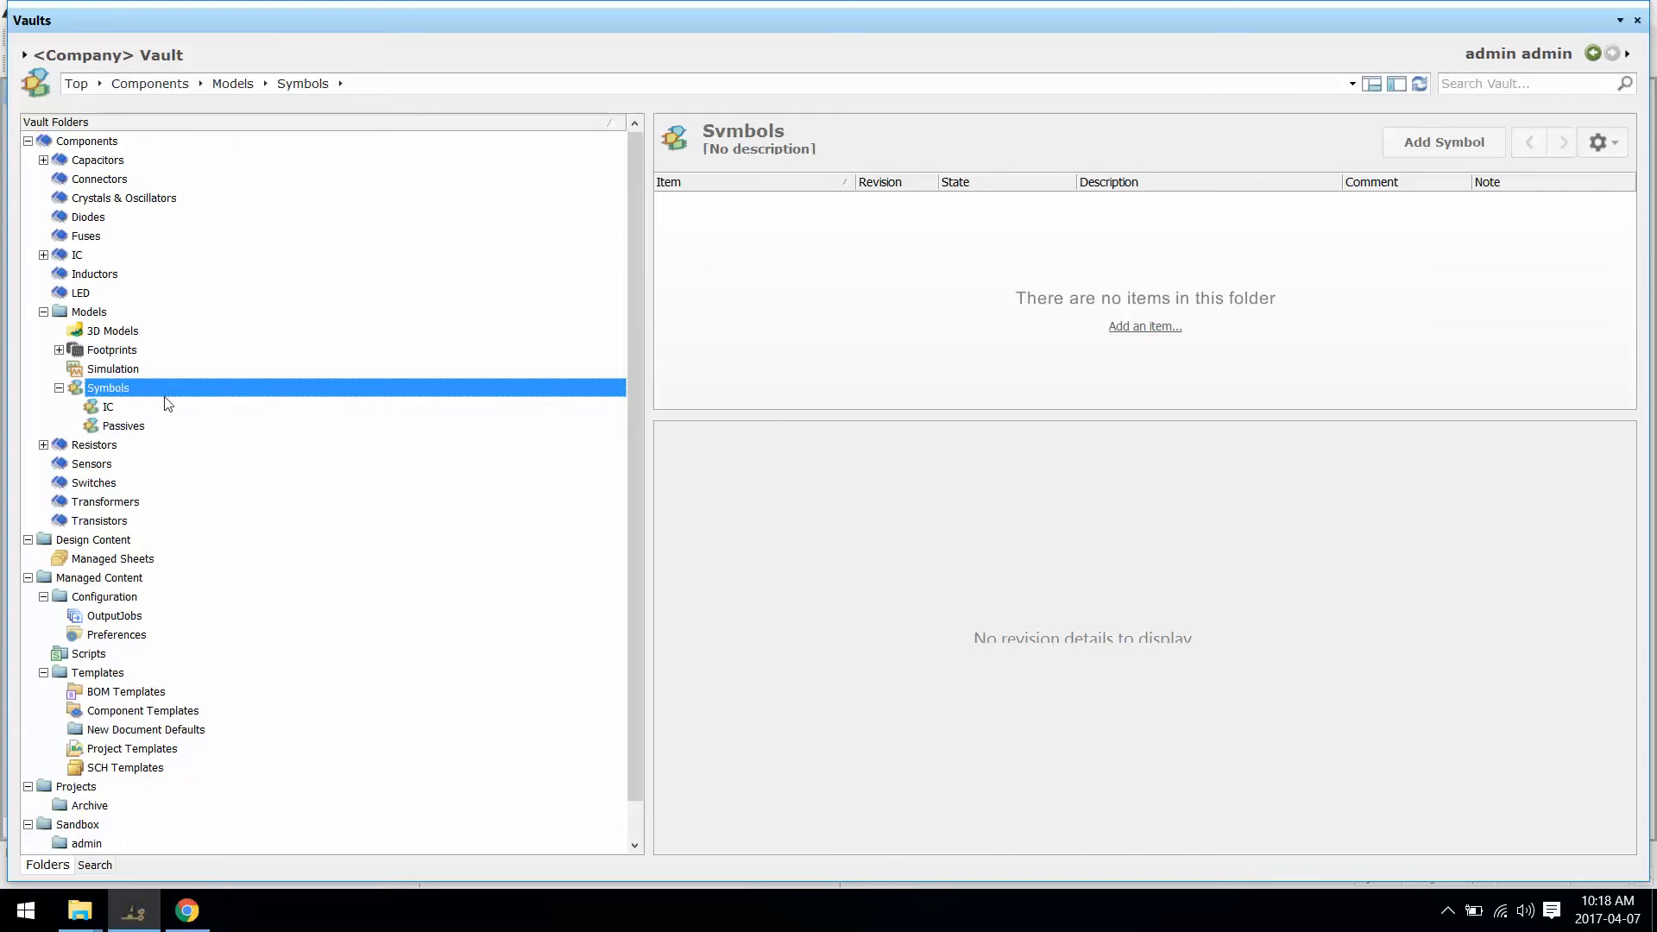
Step: Add symbol item SYM-0001 with comment and description 'Generic Crystal Symbol'
left_click(1457, 147)
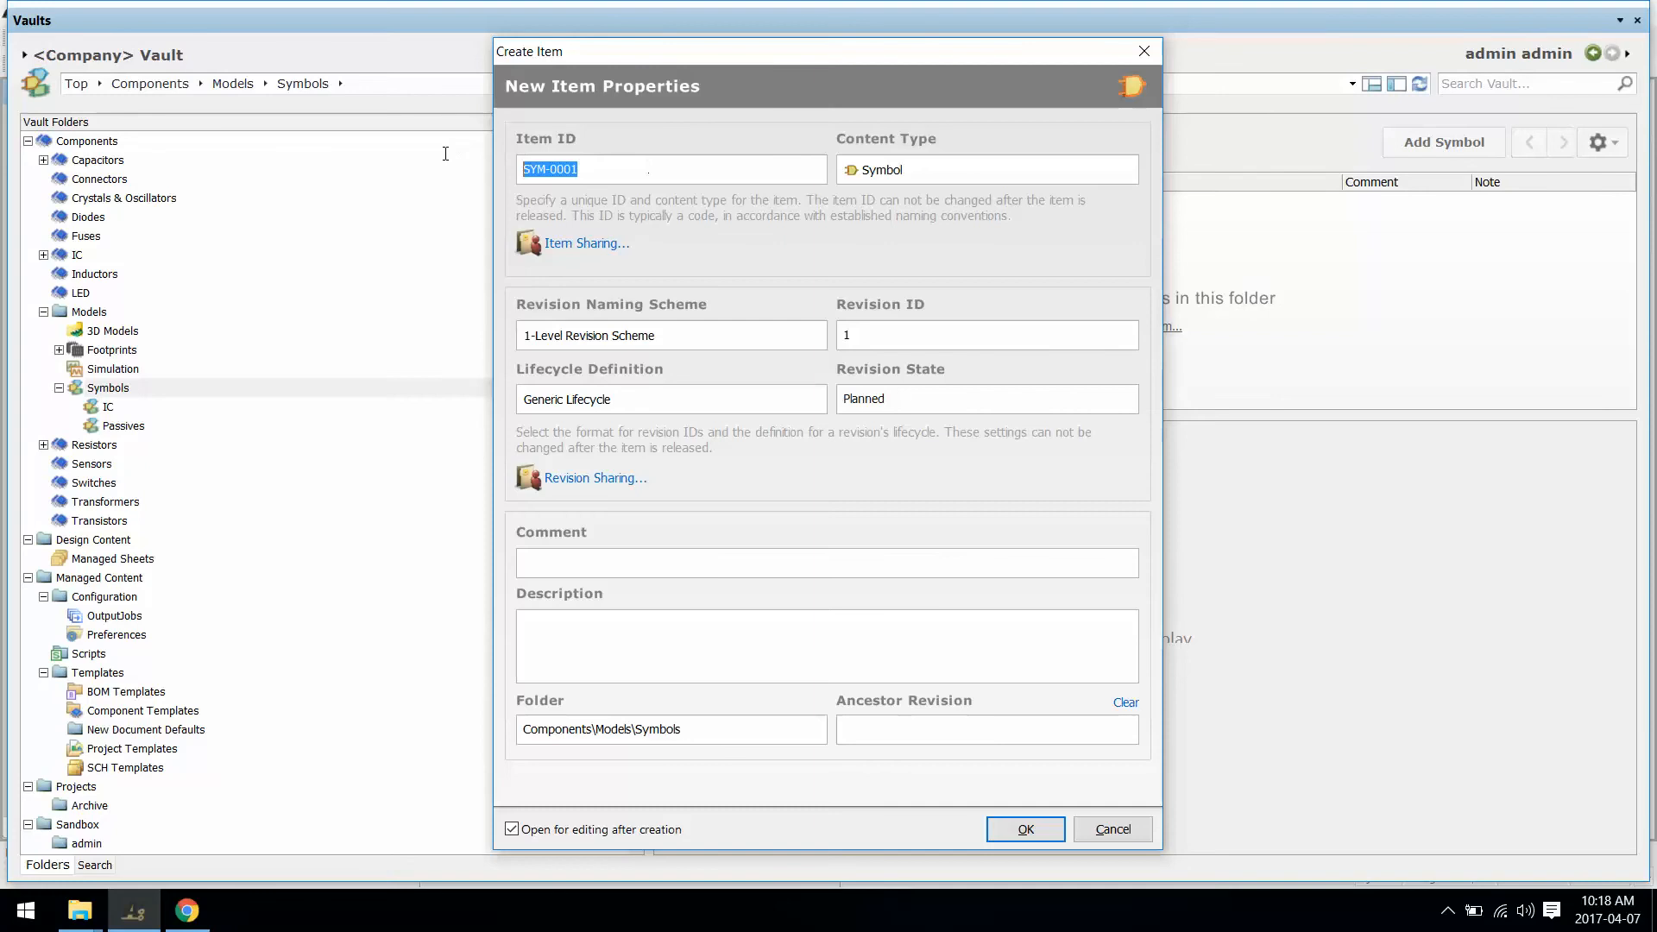
left_click(610, 169)
left_click(656, 561)
type("Genert")
type("c Crystal C")
type("ymbol")
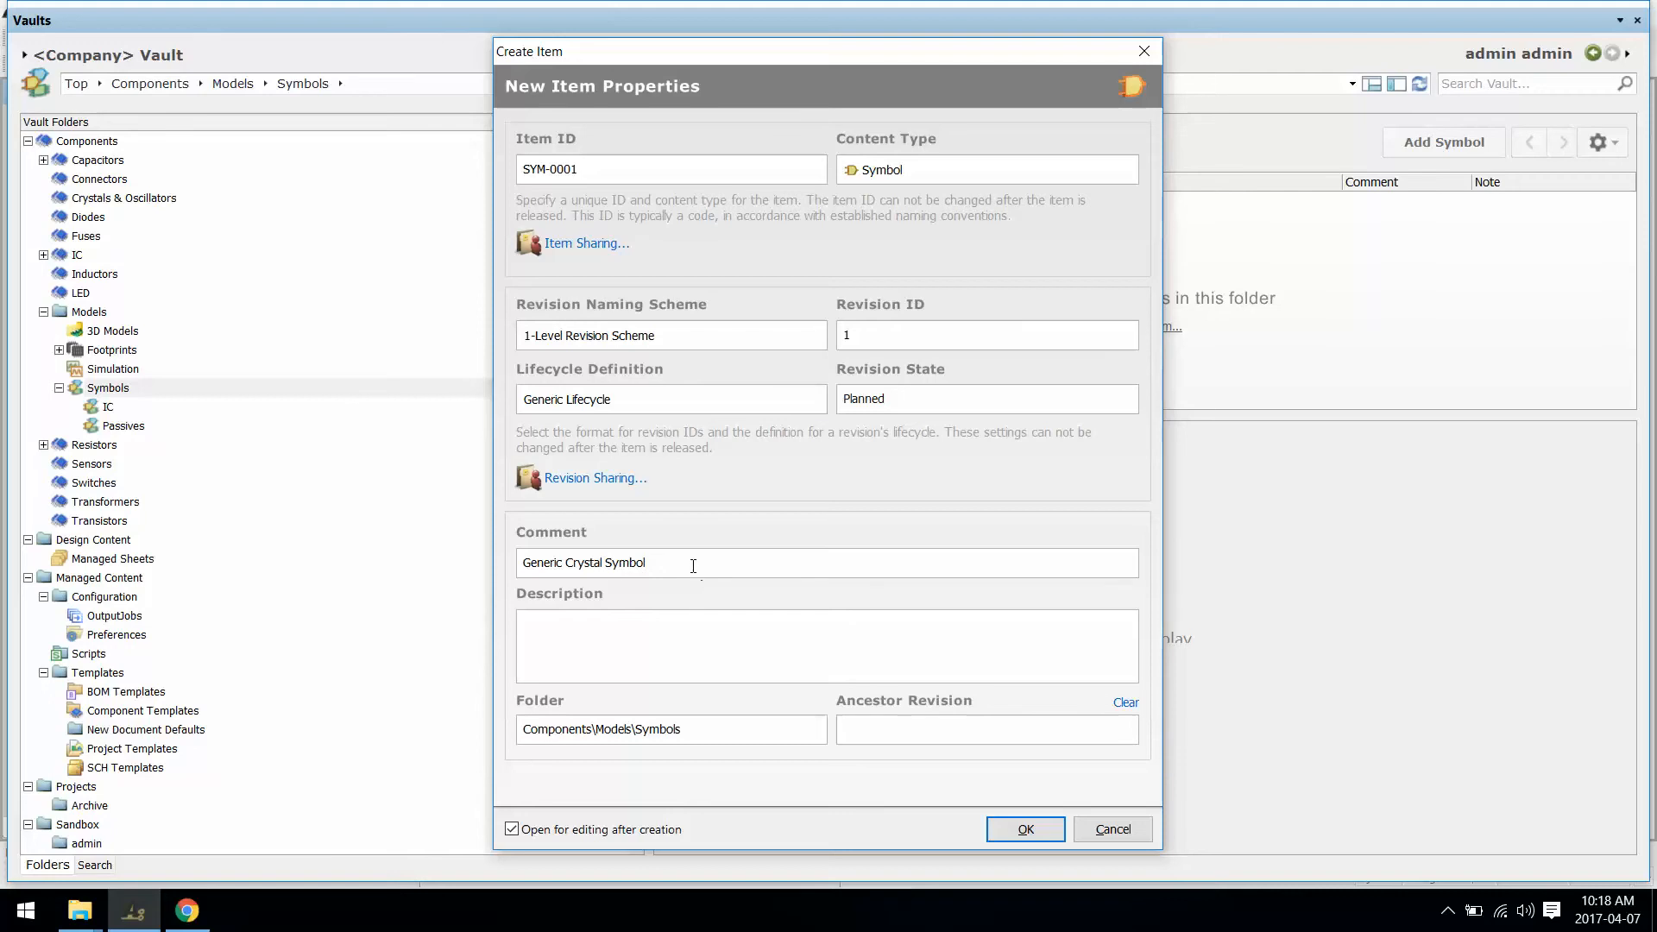
key("ctrl+a")
key("ctrl+c")
left_click(664, 634)
key("ctrl+v")
left_click(1024, 830)
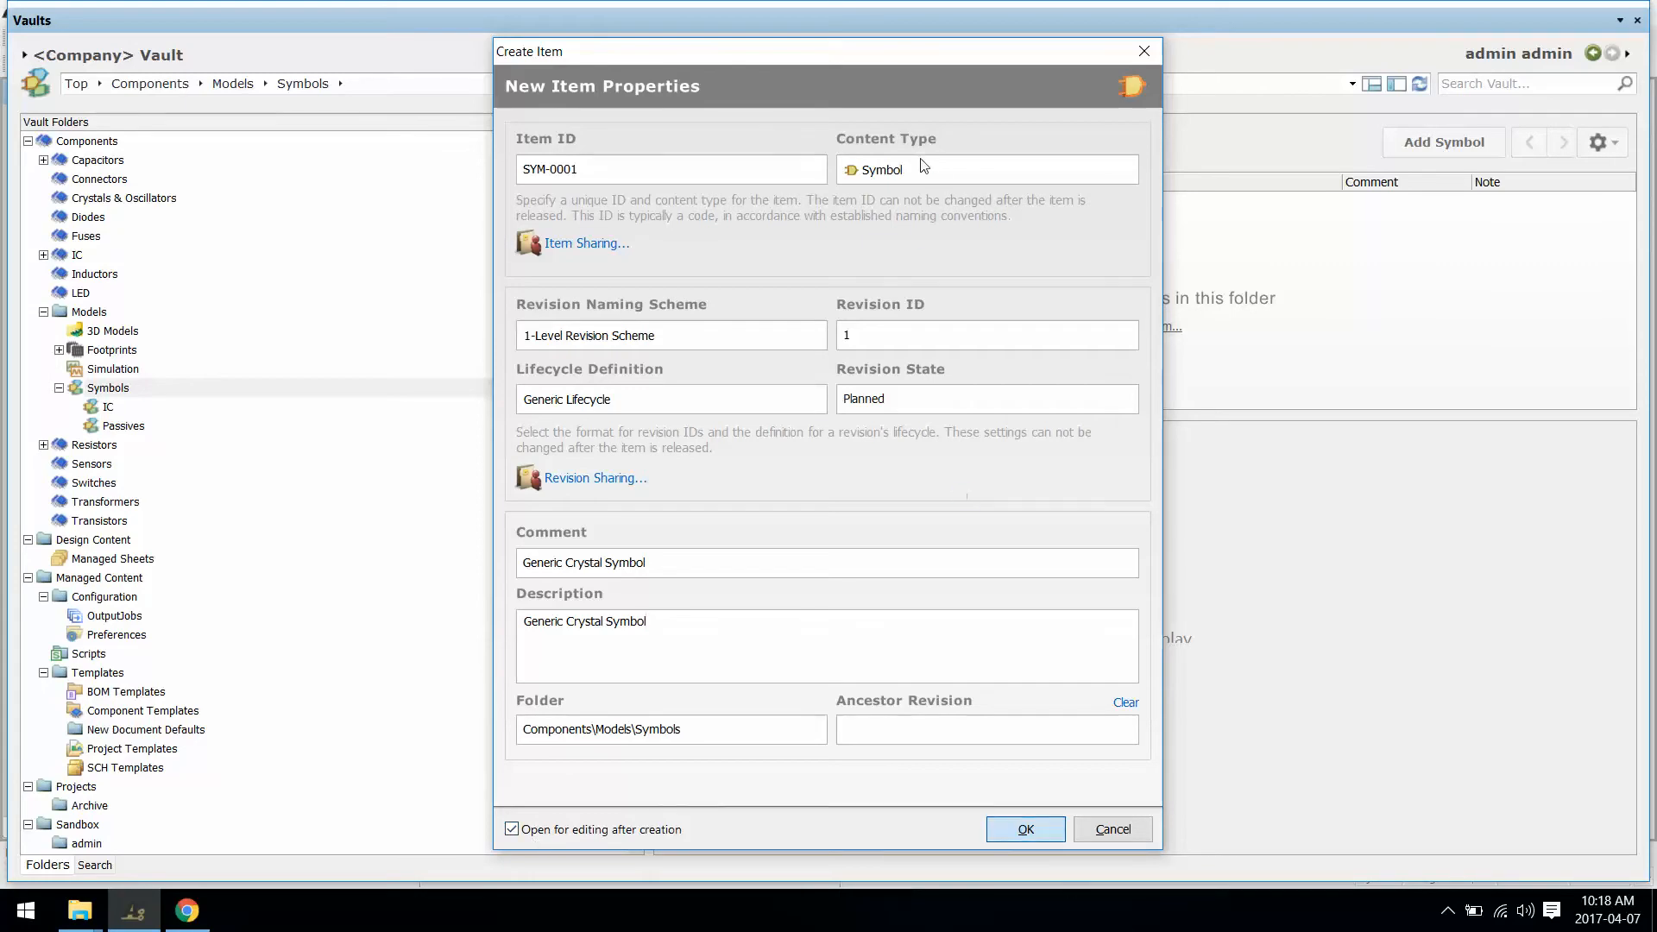
Step: Close the Vaults panel, show SYM-0001-1.SchLib in Projects, and start Place » Line
right_click(840, 24)
left_click(851, 29)
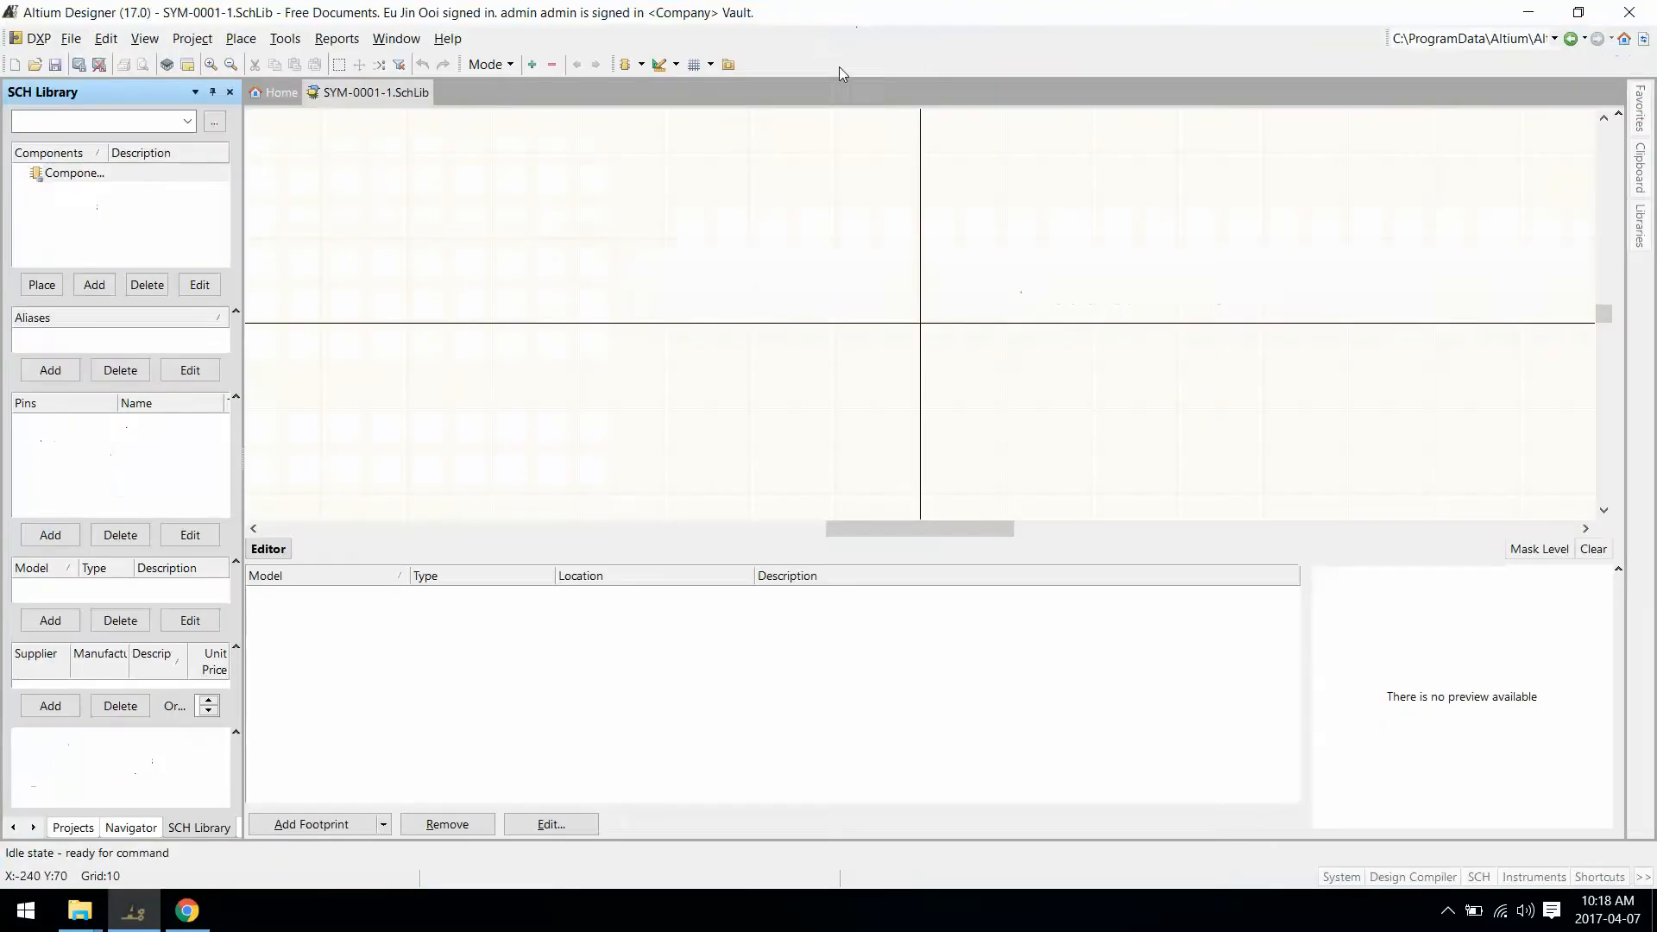
left_click(69, 828)
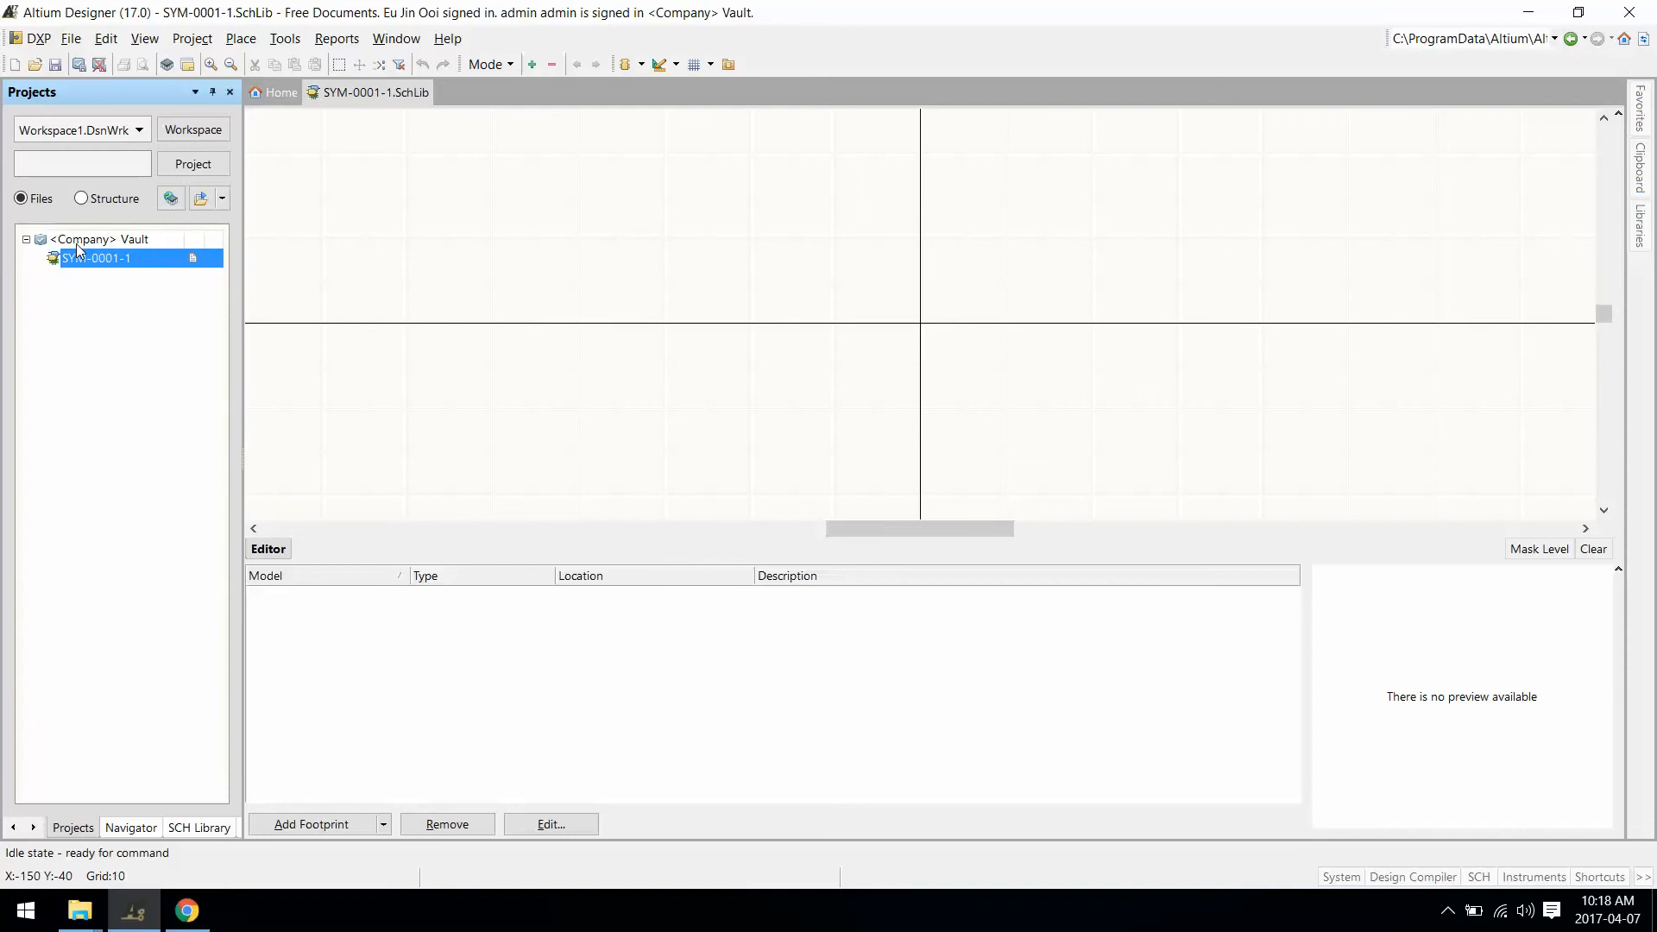
left_click(241, 38)
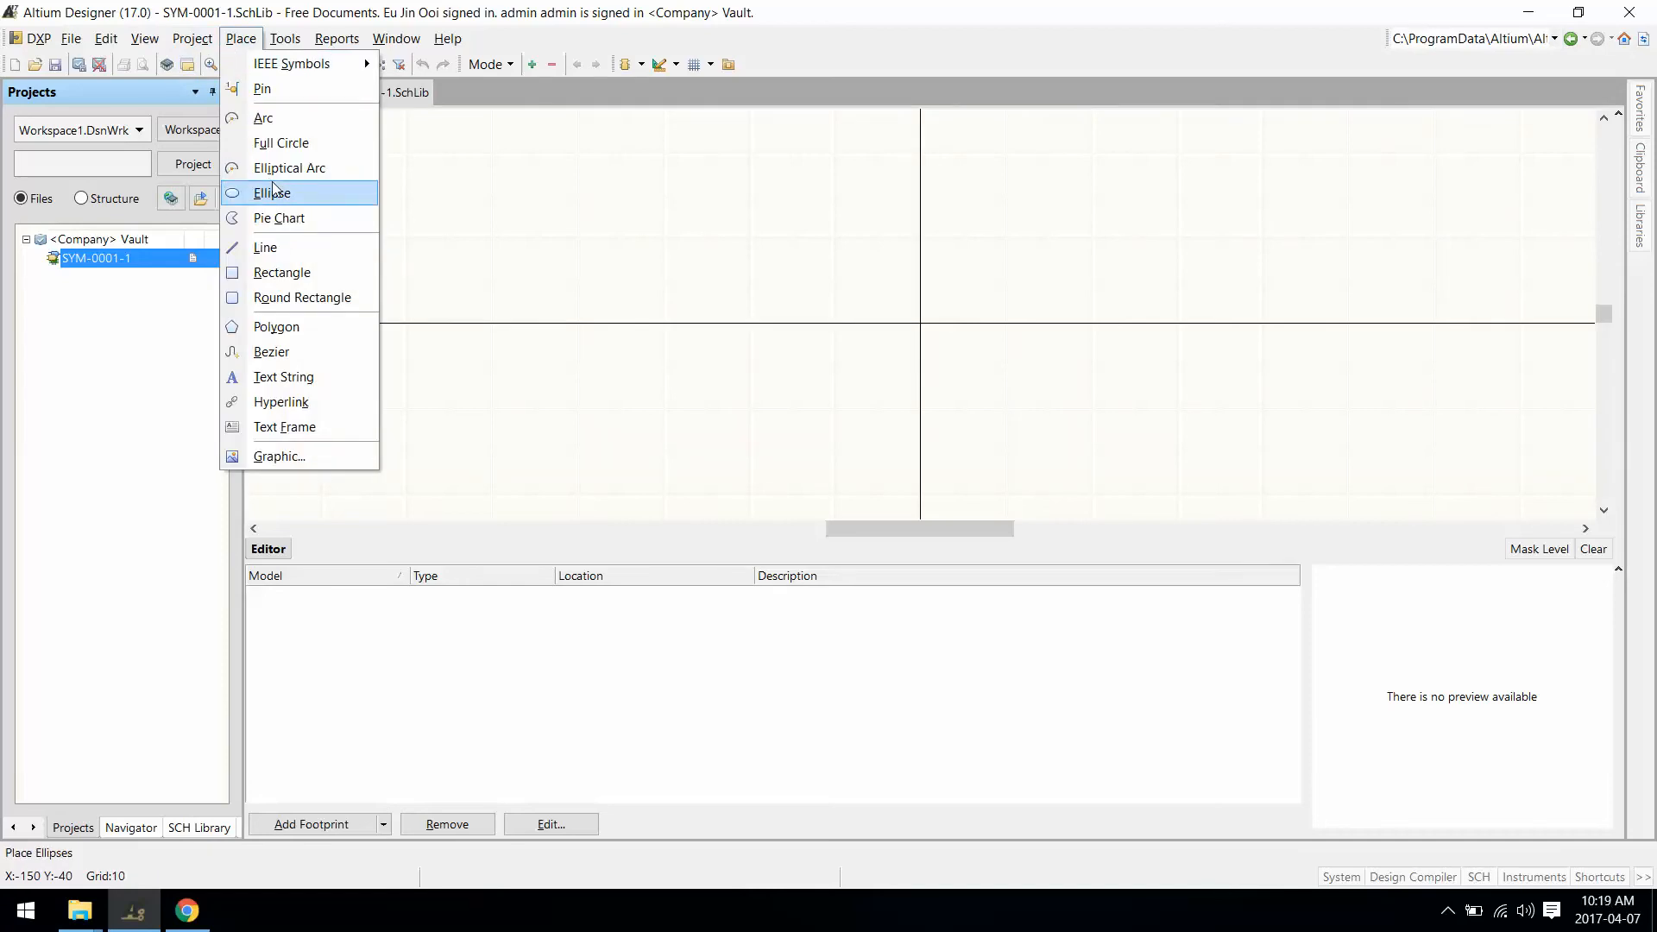
left_click(293, 246)
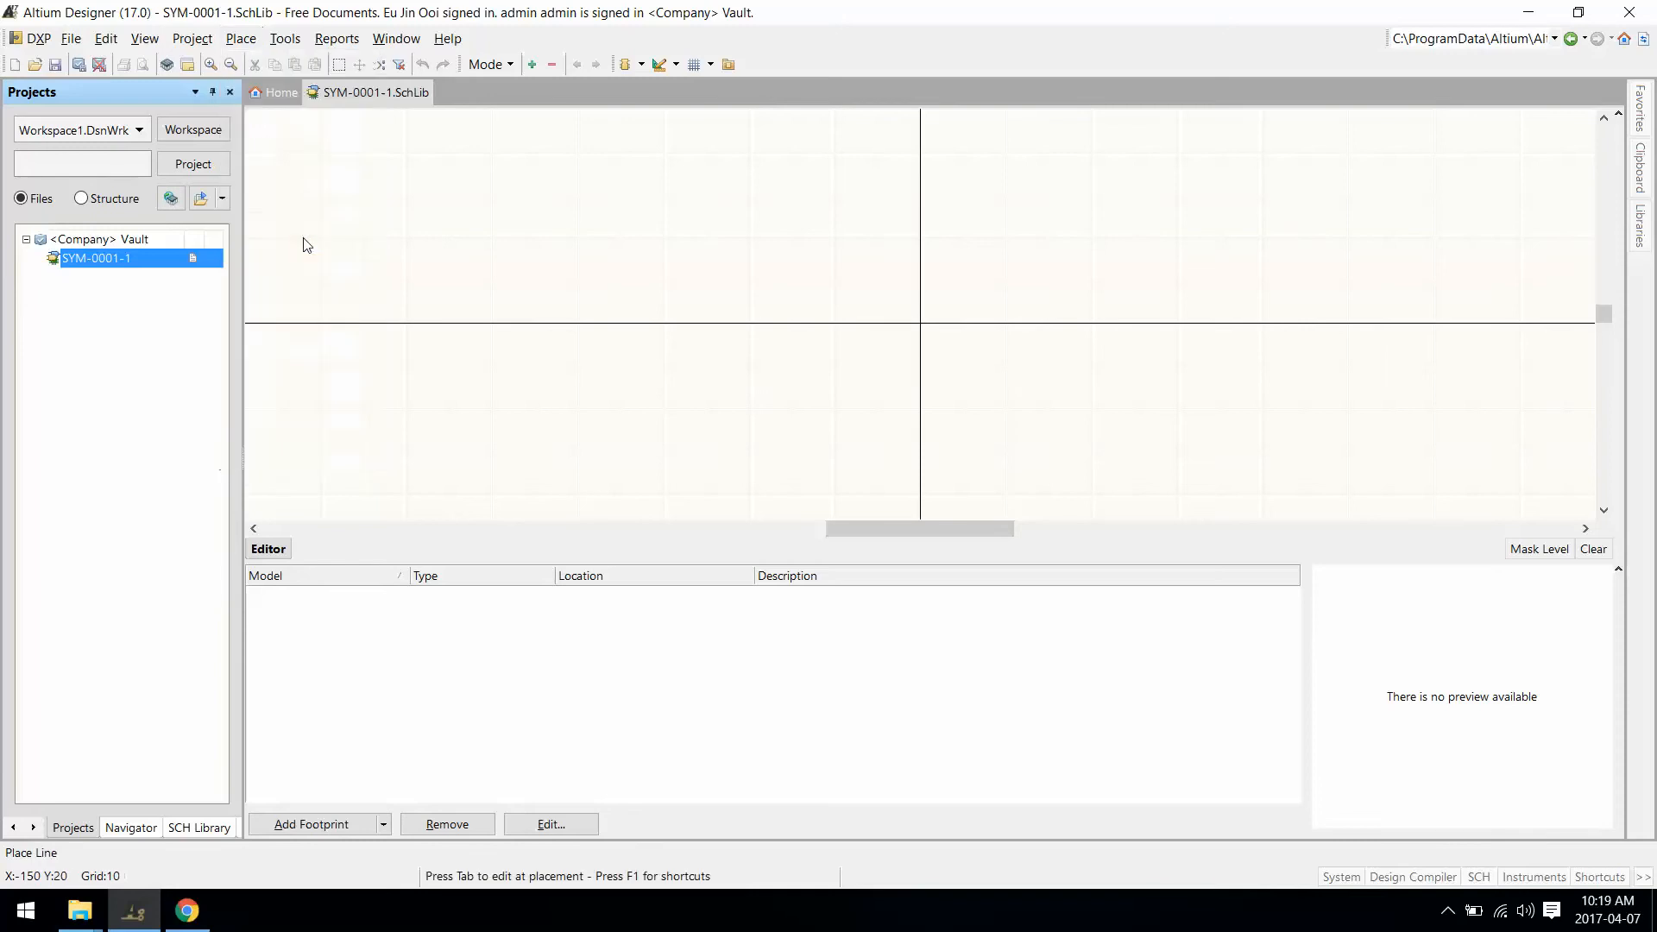
Step: Draw a square with a vertical plate line on each side
left_click(877, 280)
left_click(964, 280)
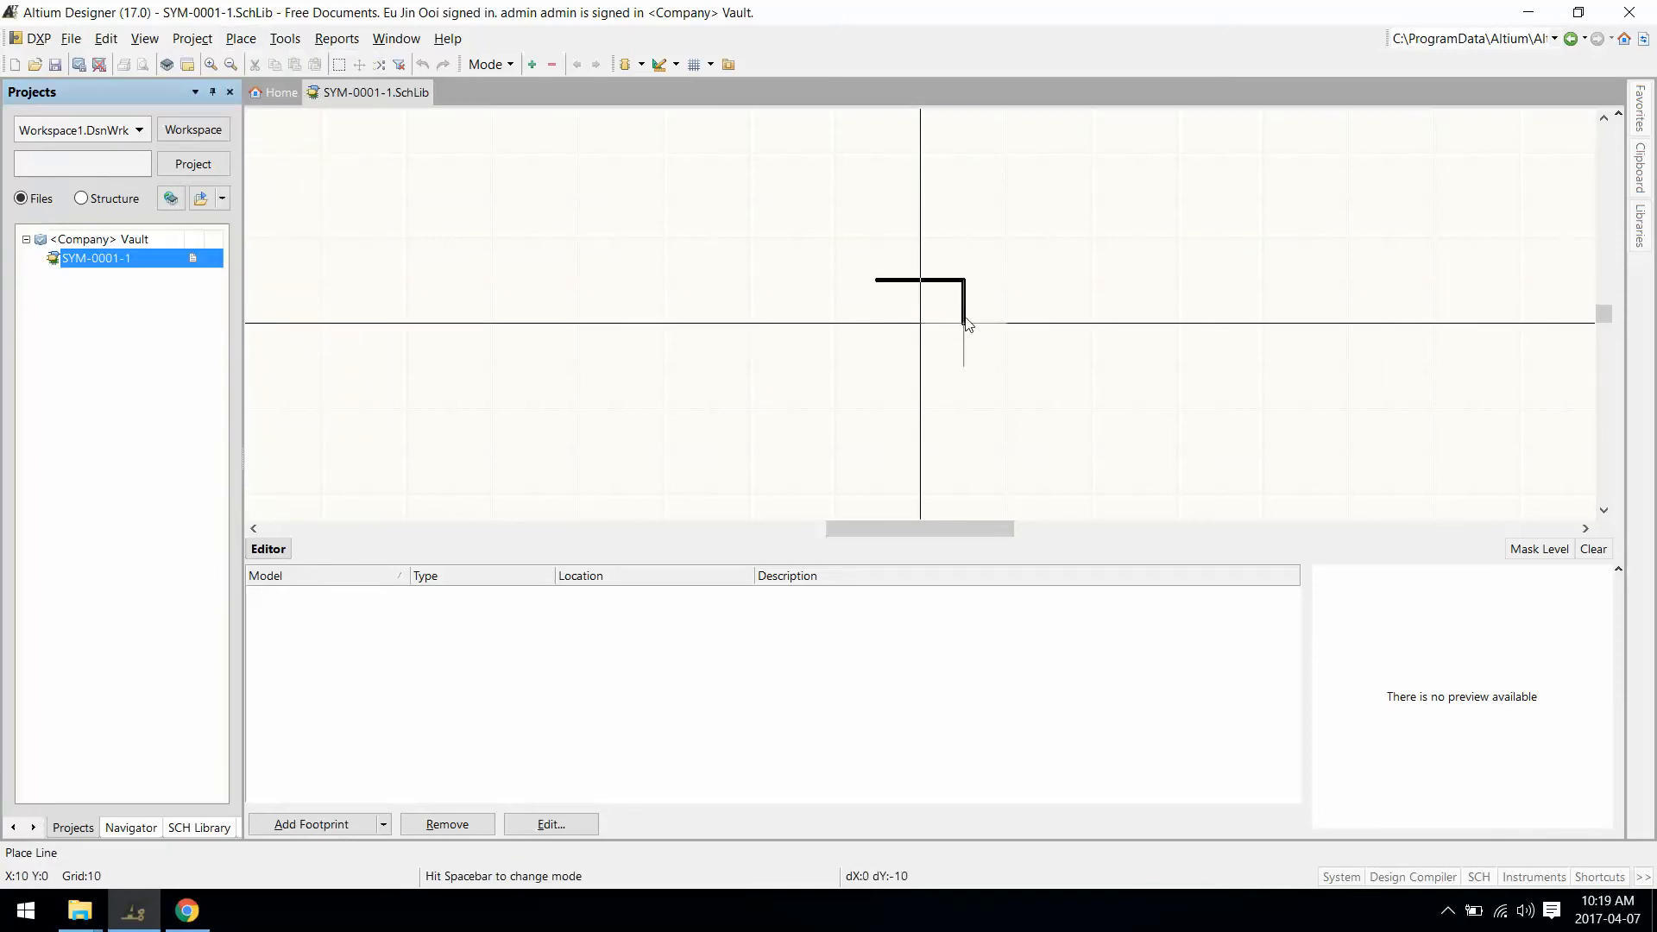
left_click(964, 366)
left_click(877, 366)
left_click(877, 279)
right_click(851, 310)
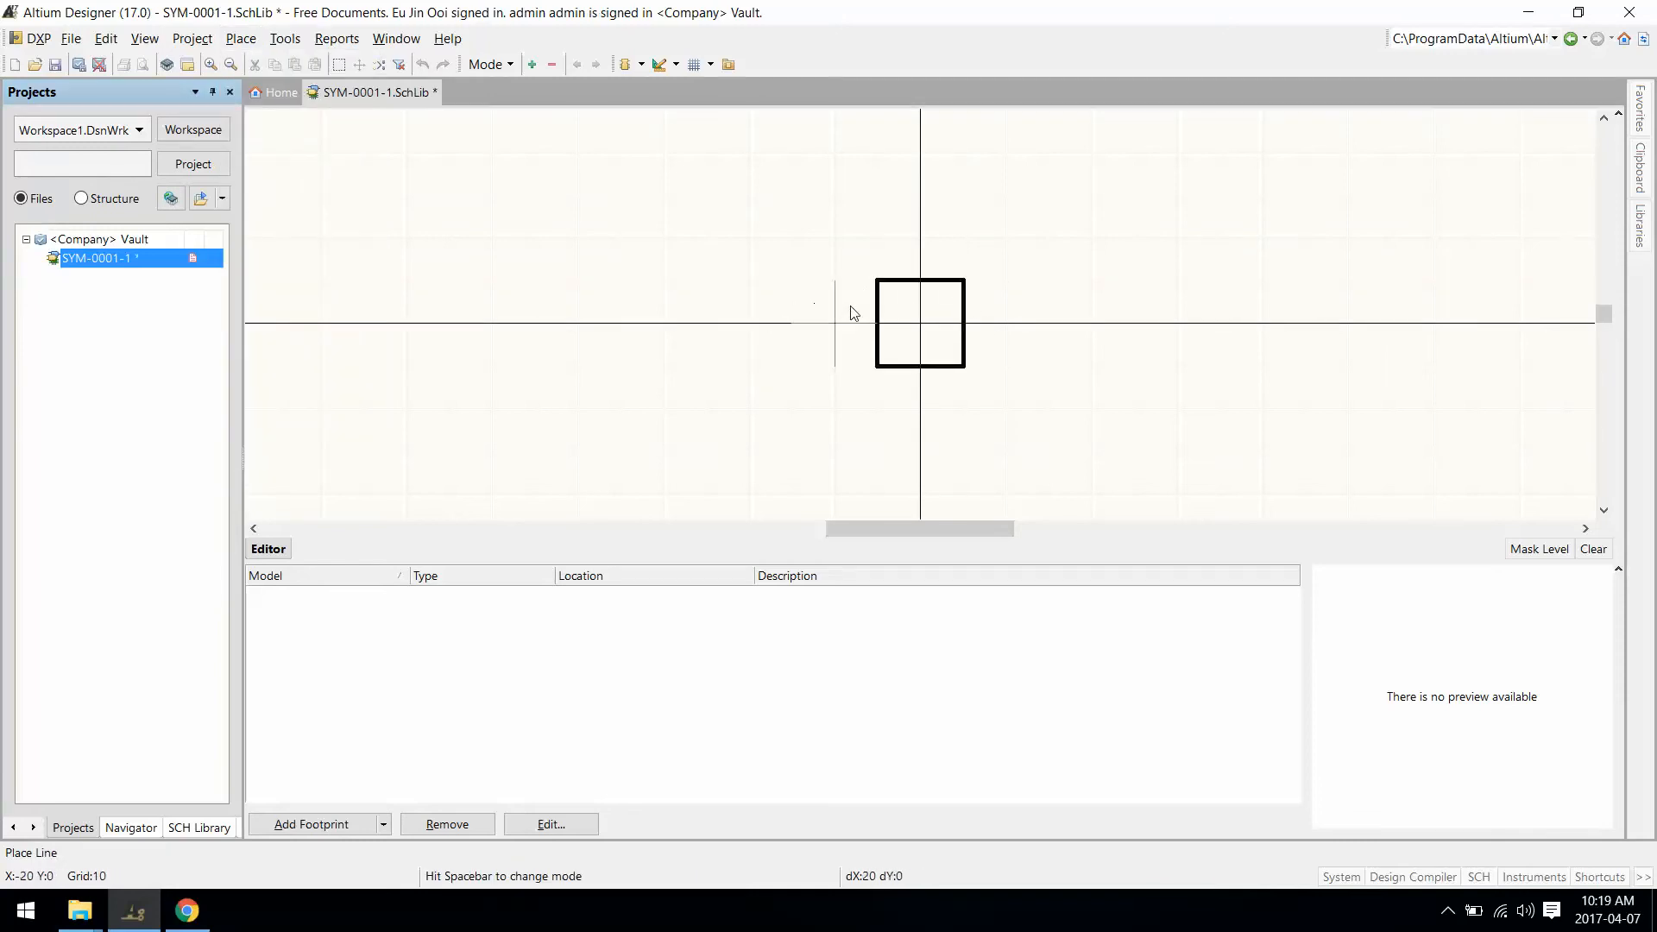
left_click(834, 280)
left_click(835, 366)
right_click(941, 354)
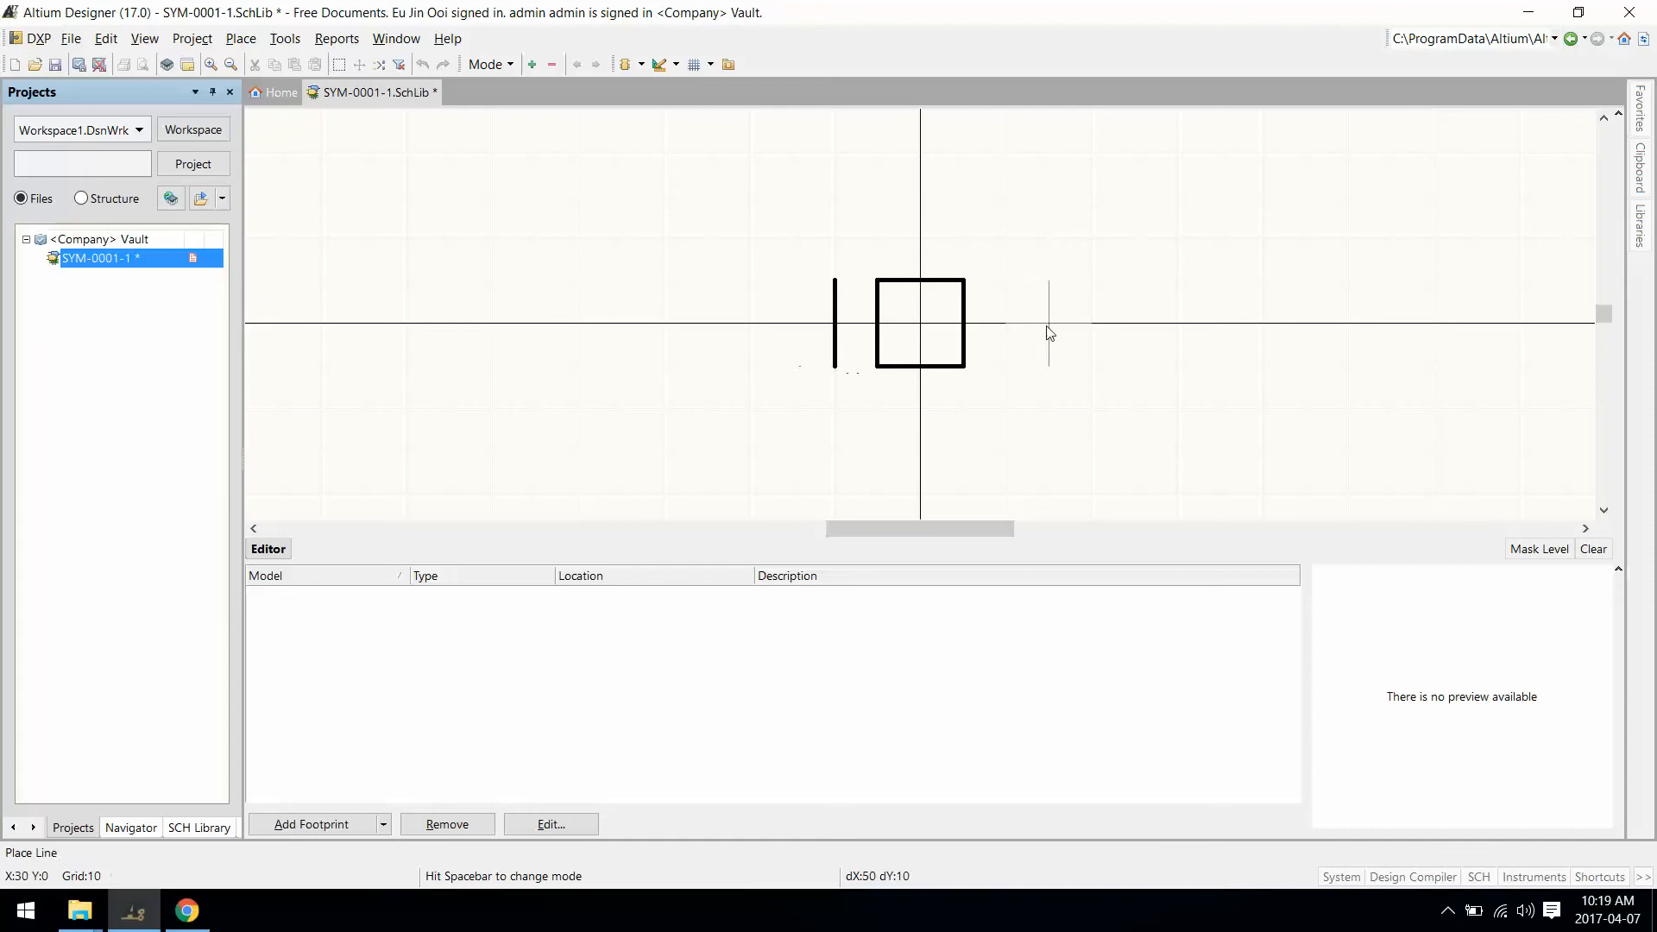
left_click(1007, 280)
left_click(1007, 366)
right_click(1039, 380)
right_click(1039, 380)
Step: Switch to a 5 grid and stretch the square's corners into a tall rectangle
scroll(1038, 380, "up", 3, "ctrl")
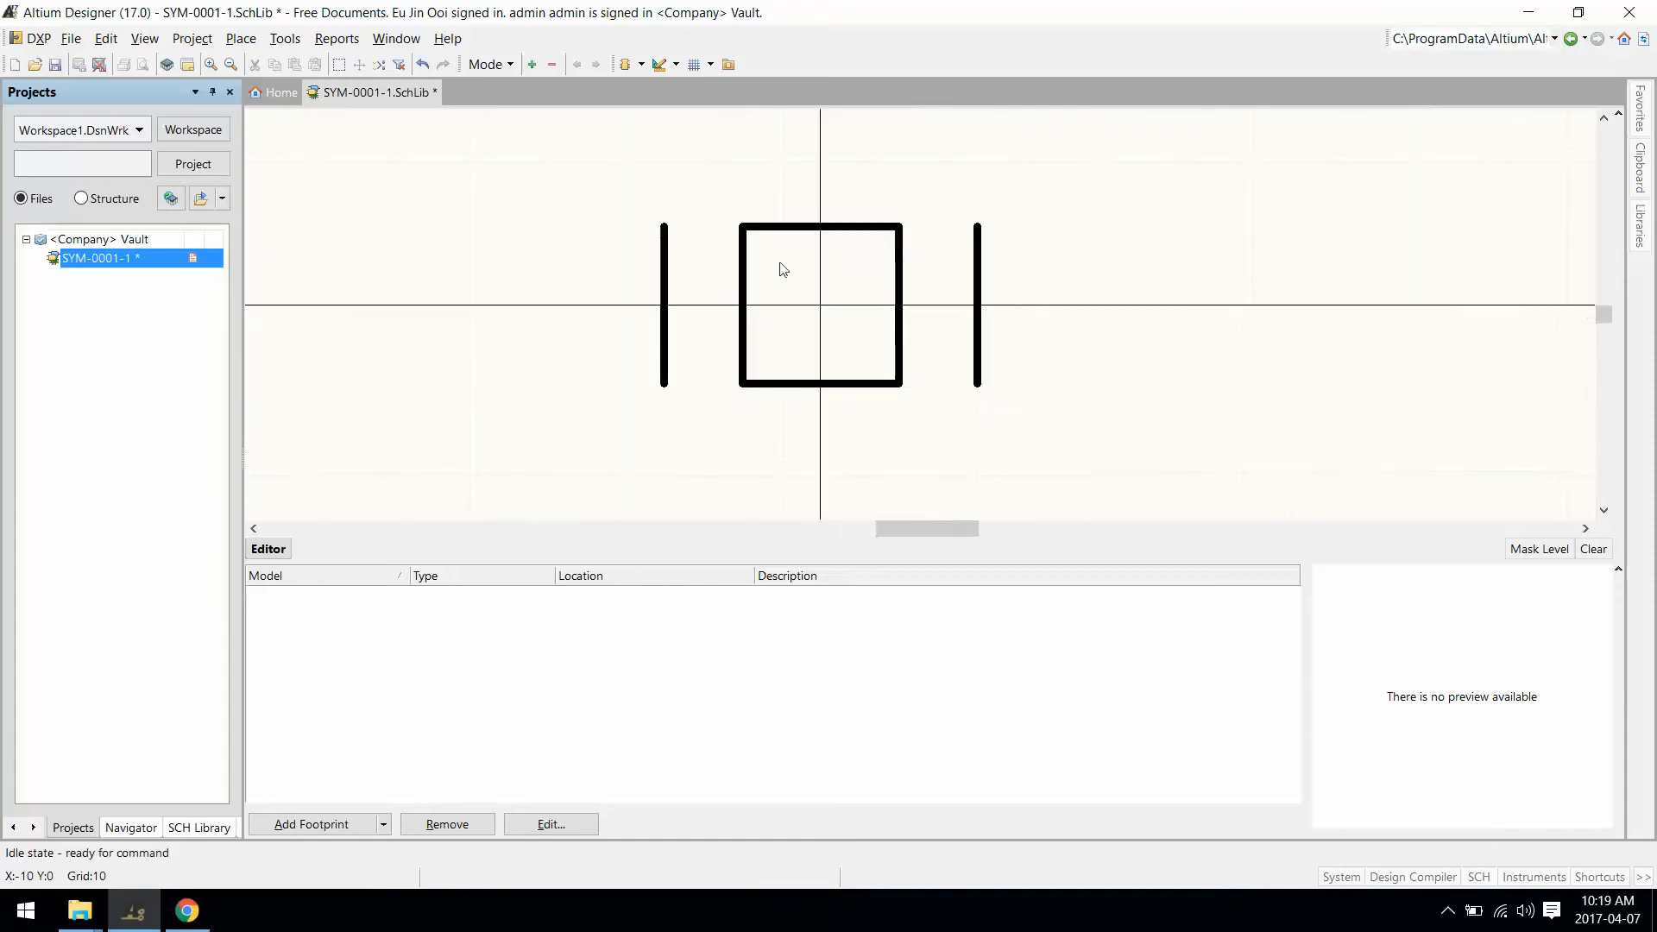
left_click(742, 227)
key("g")
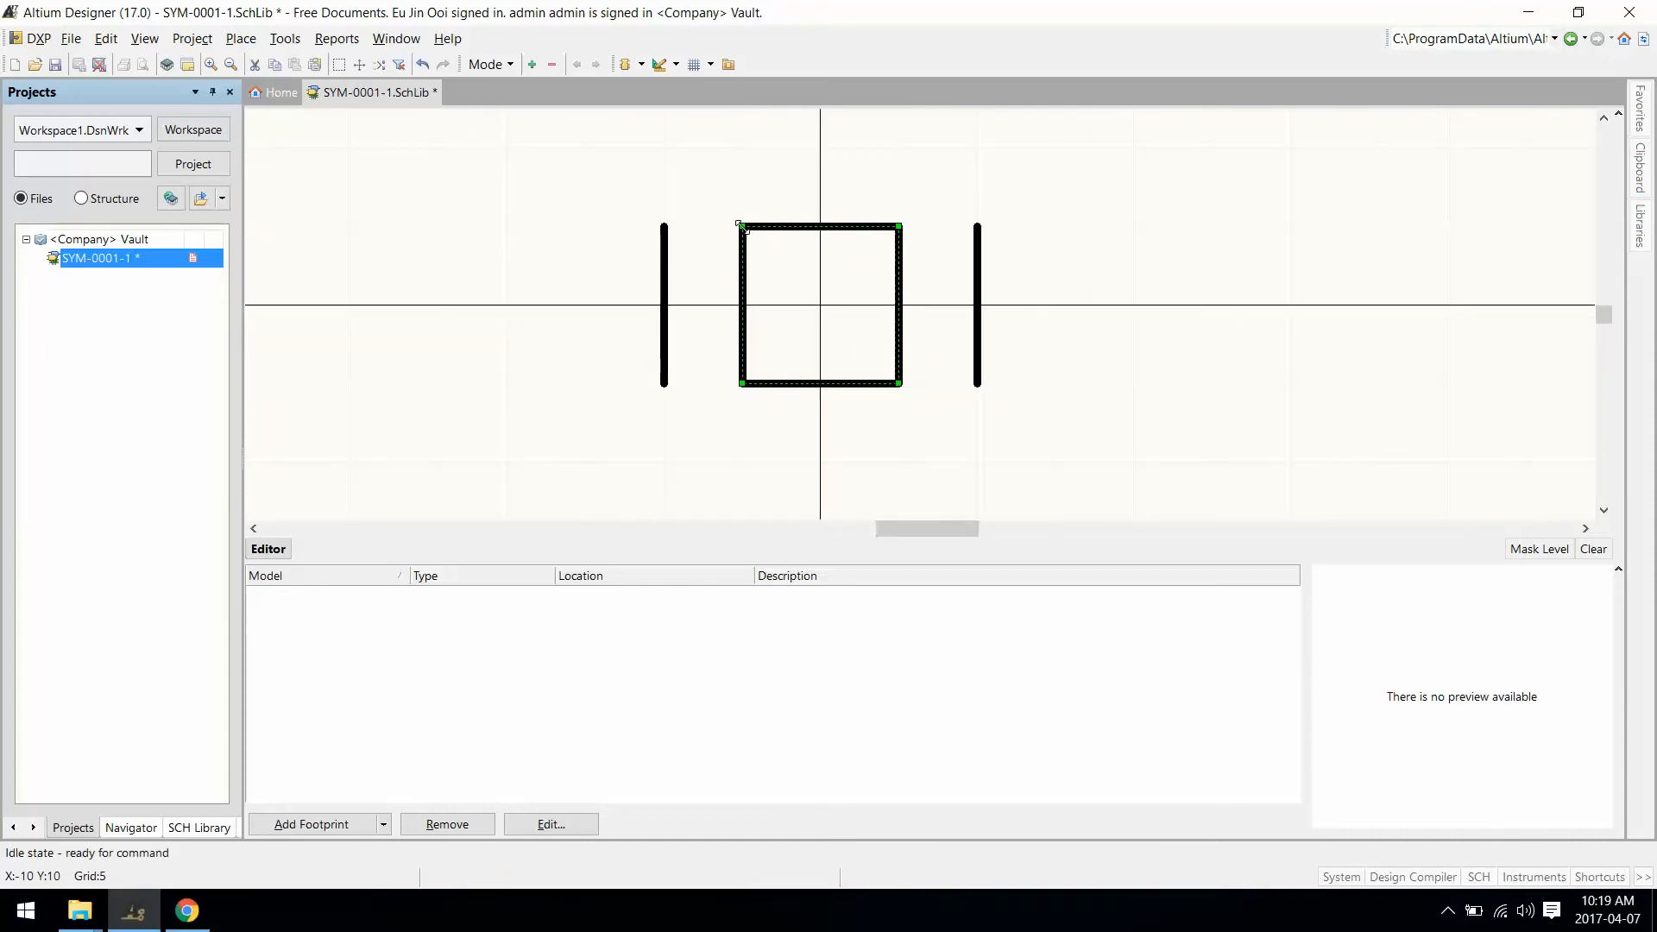
left_click_drag(741, 224, 745, 190)
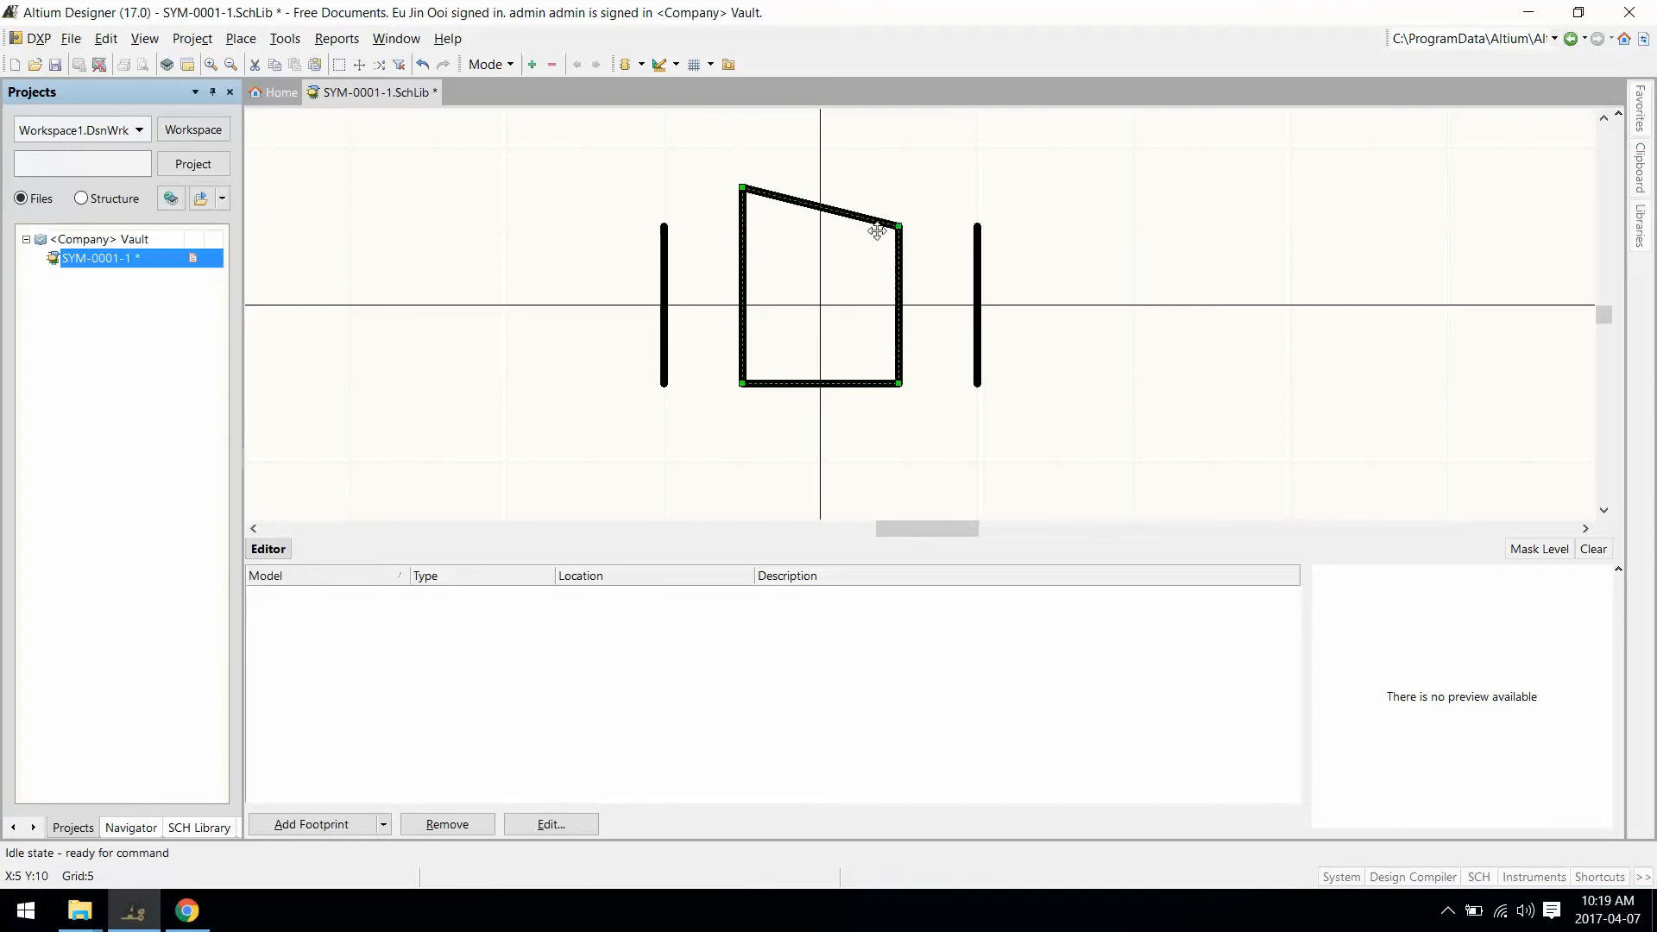
left_click_drag(899, 225, 899, 187)
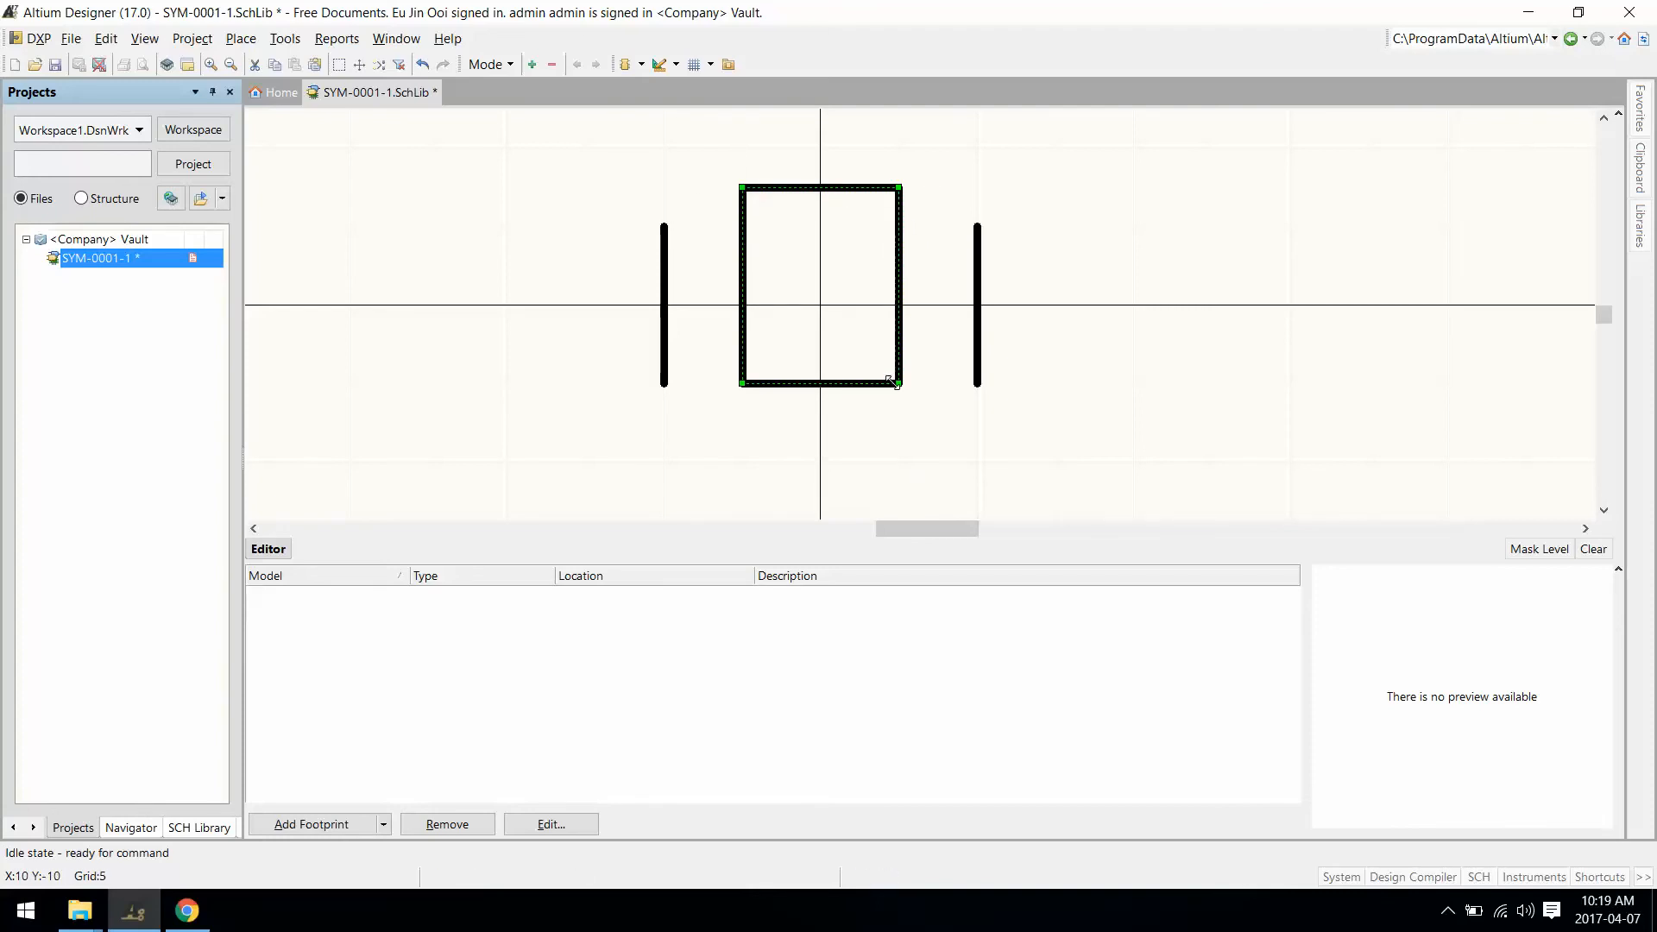
left_click_drag(898, 382, 900, 422)
left_click_drag(742, 382, 742, 422)
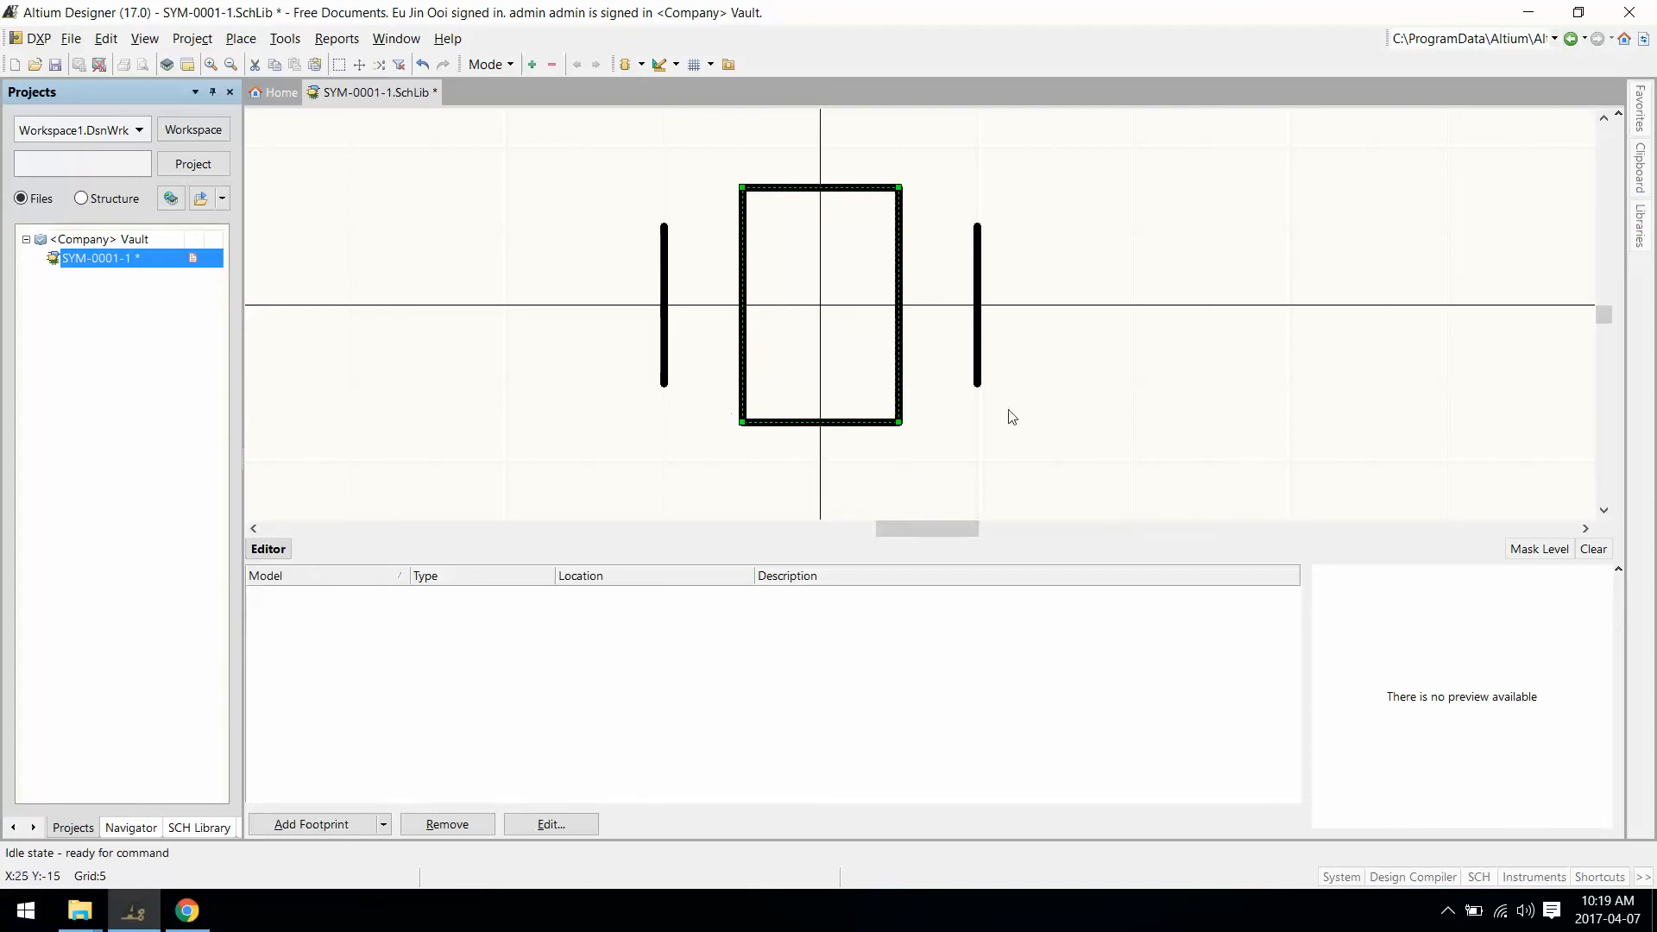
left_click(664, 267)
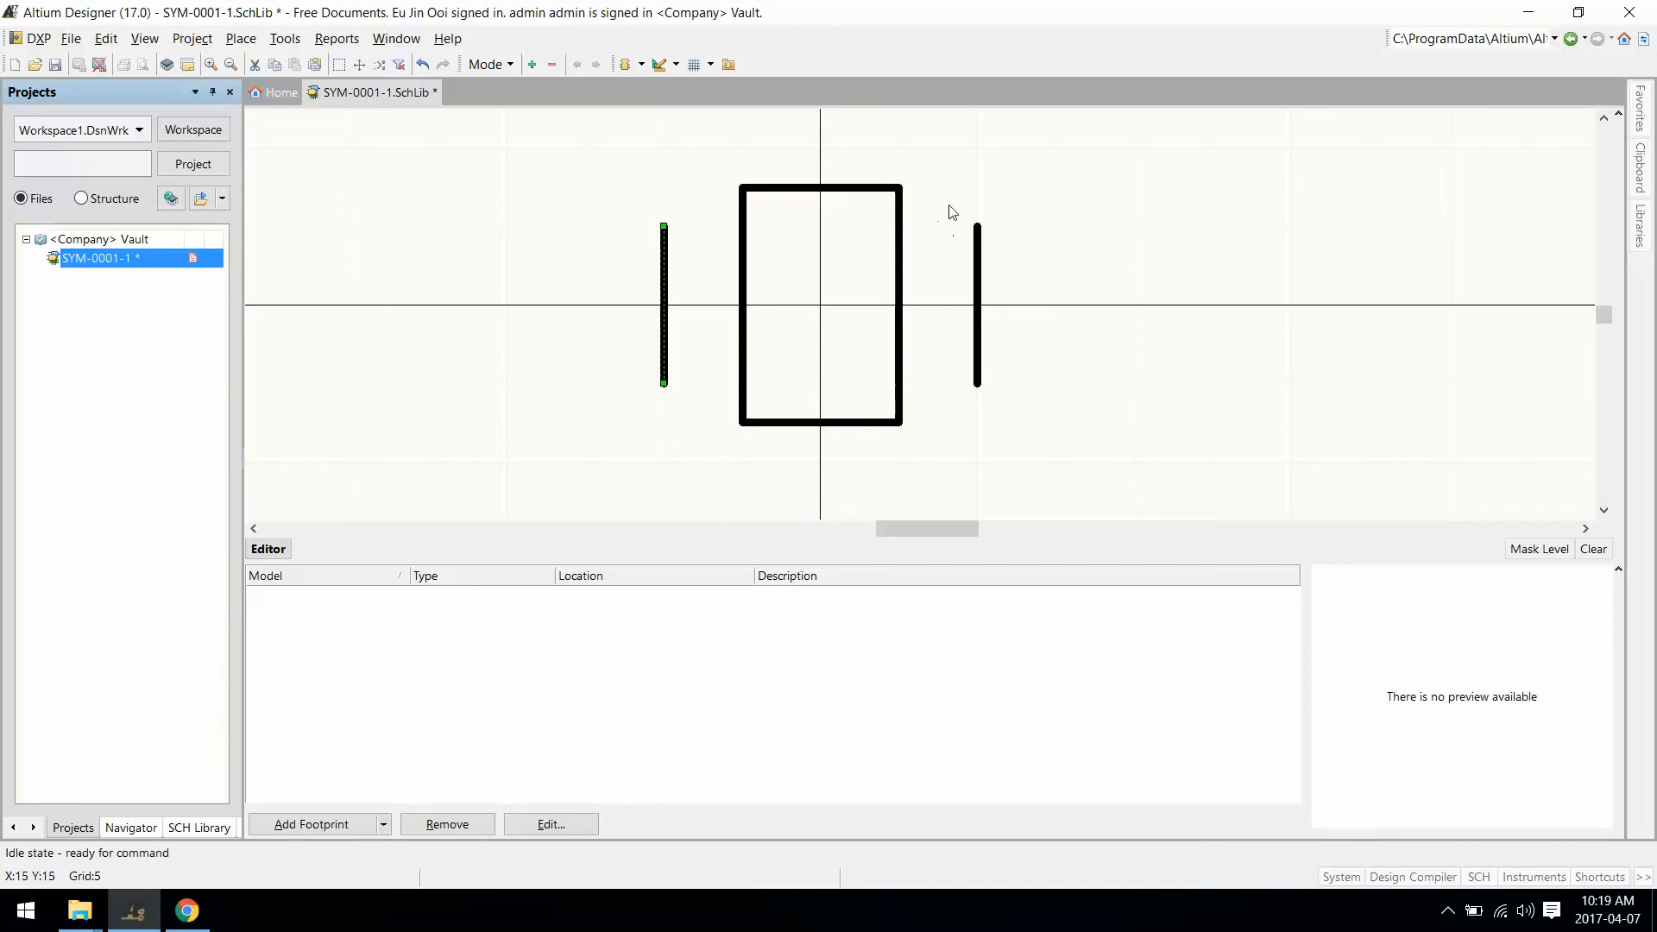
key("ctrl+v")
key("Escape")
left_click_drag(982, 280, 1071, 450)
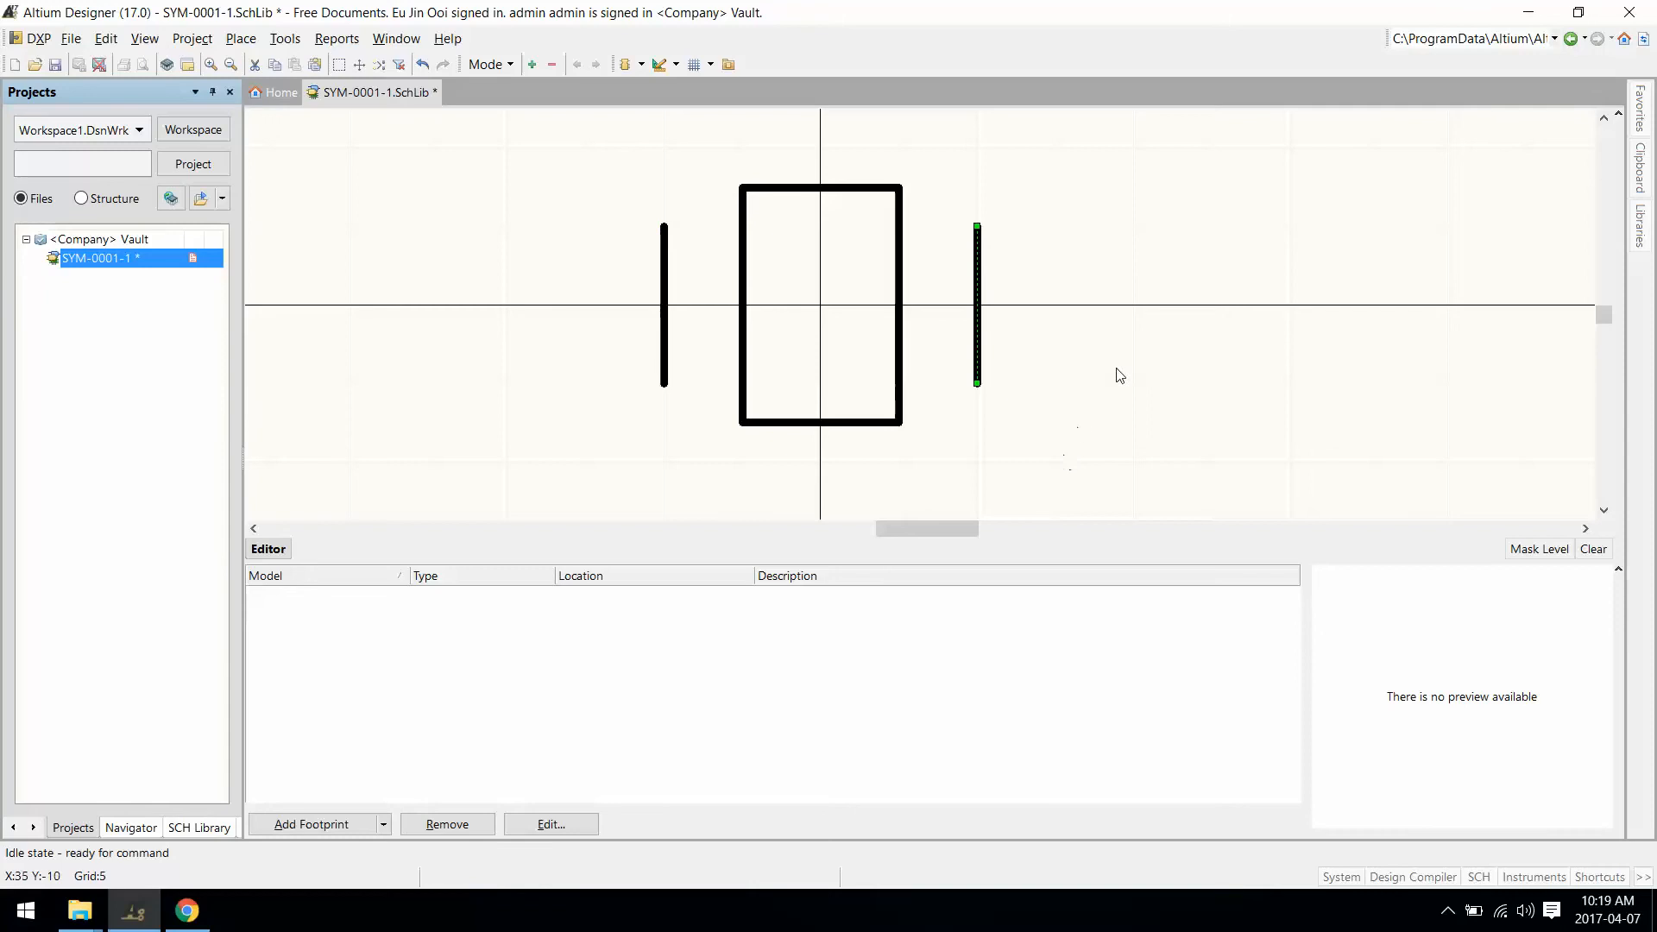
Step: Color the two plate lines red via the SCHLIB Inspector
left_click(664, 260, "shift")
left_click(1478, 878)
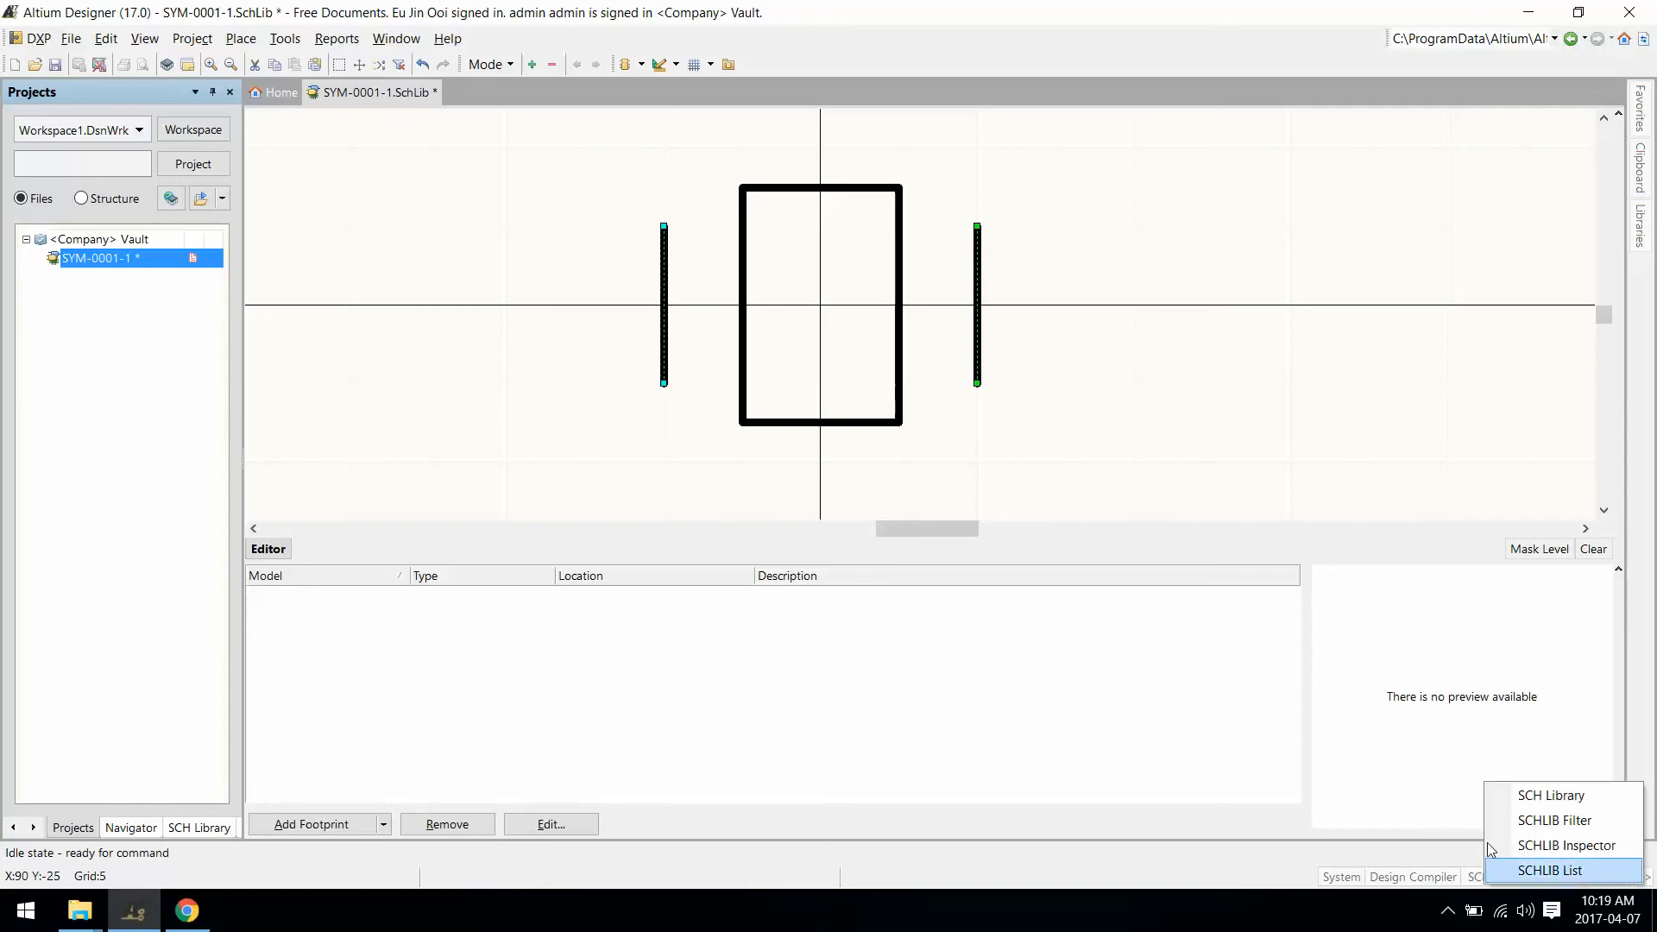
left_click(1519, 845)
double_click(985, 286)
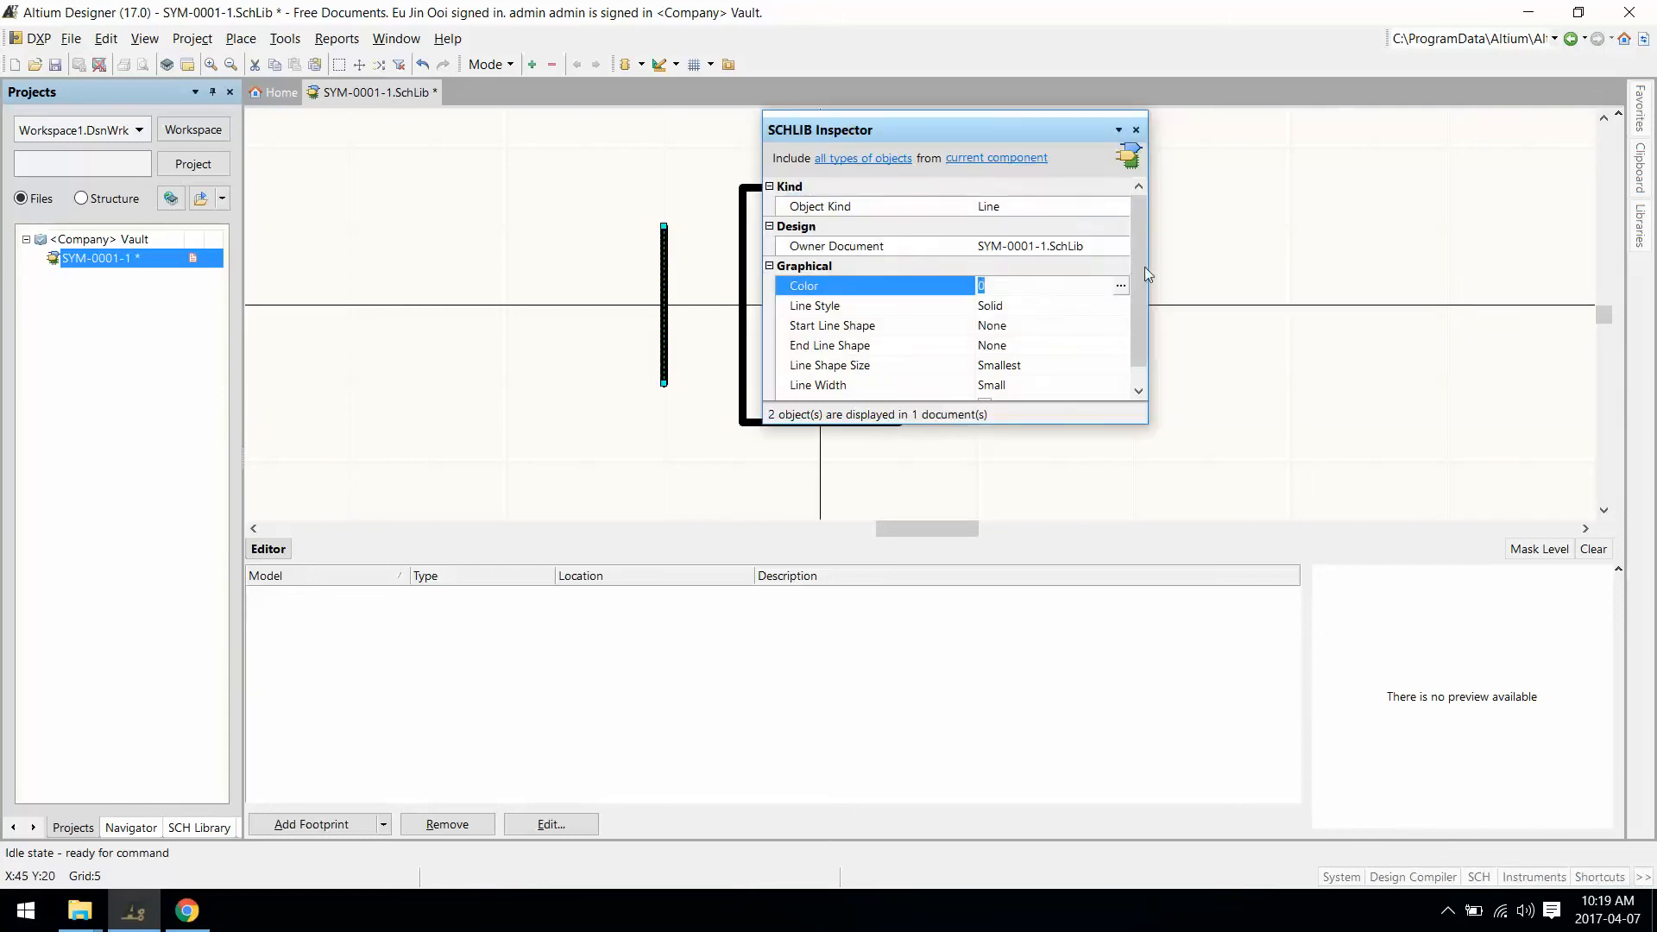
left_click(793, 412)
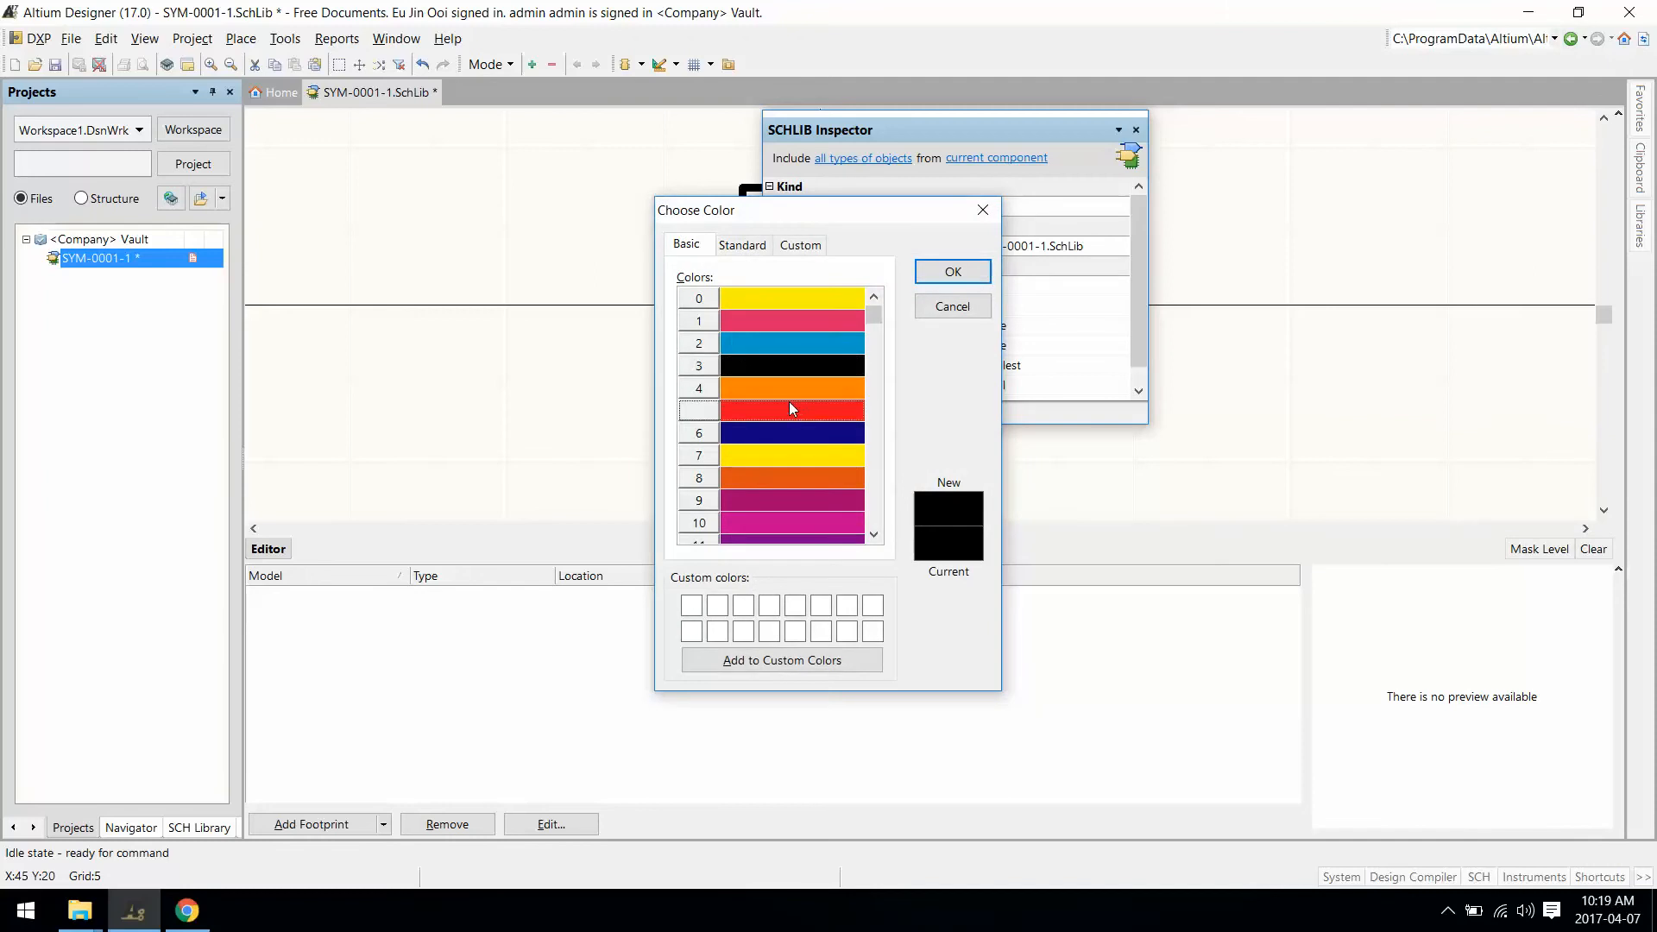
left_click(953, 272)
left_click_drag(970, 128, 1253, 269)
Step: Change the rectangle outline to dark blue and bring the whole symbol into view
left_click_drag(703, 161, 925, 474)
left_click(1338, 426)
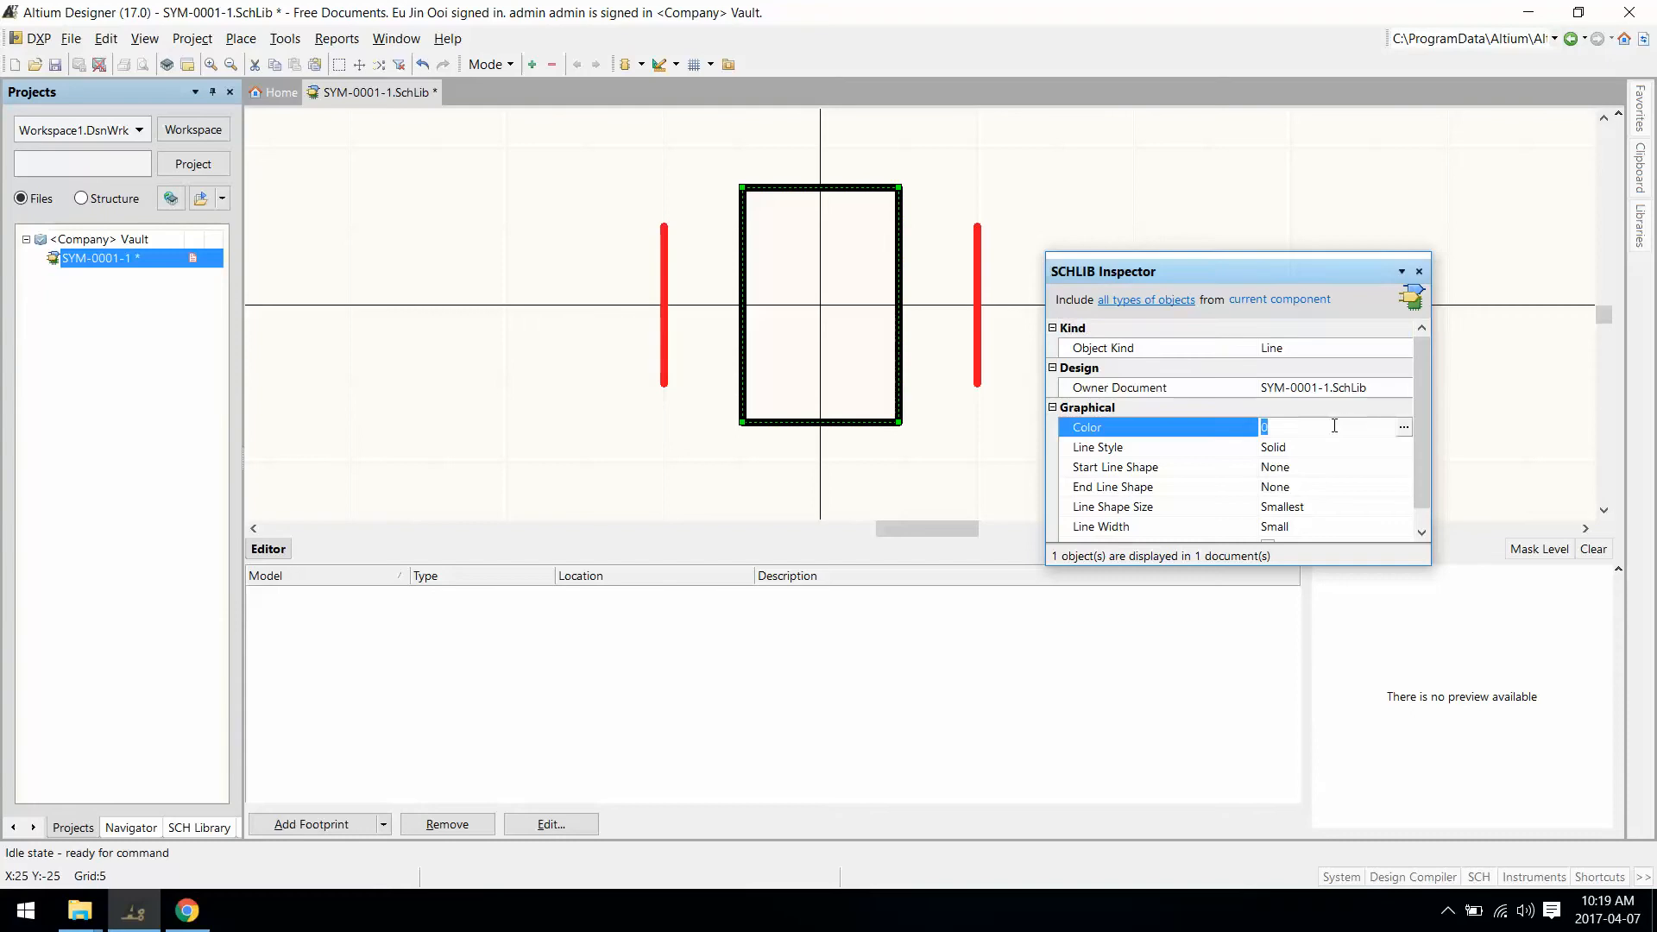
left_click(1395, 428)
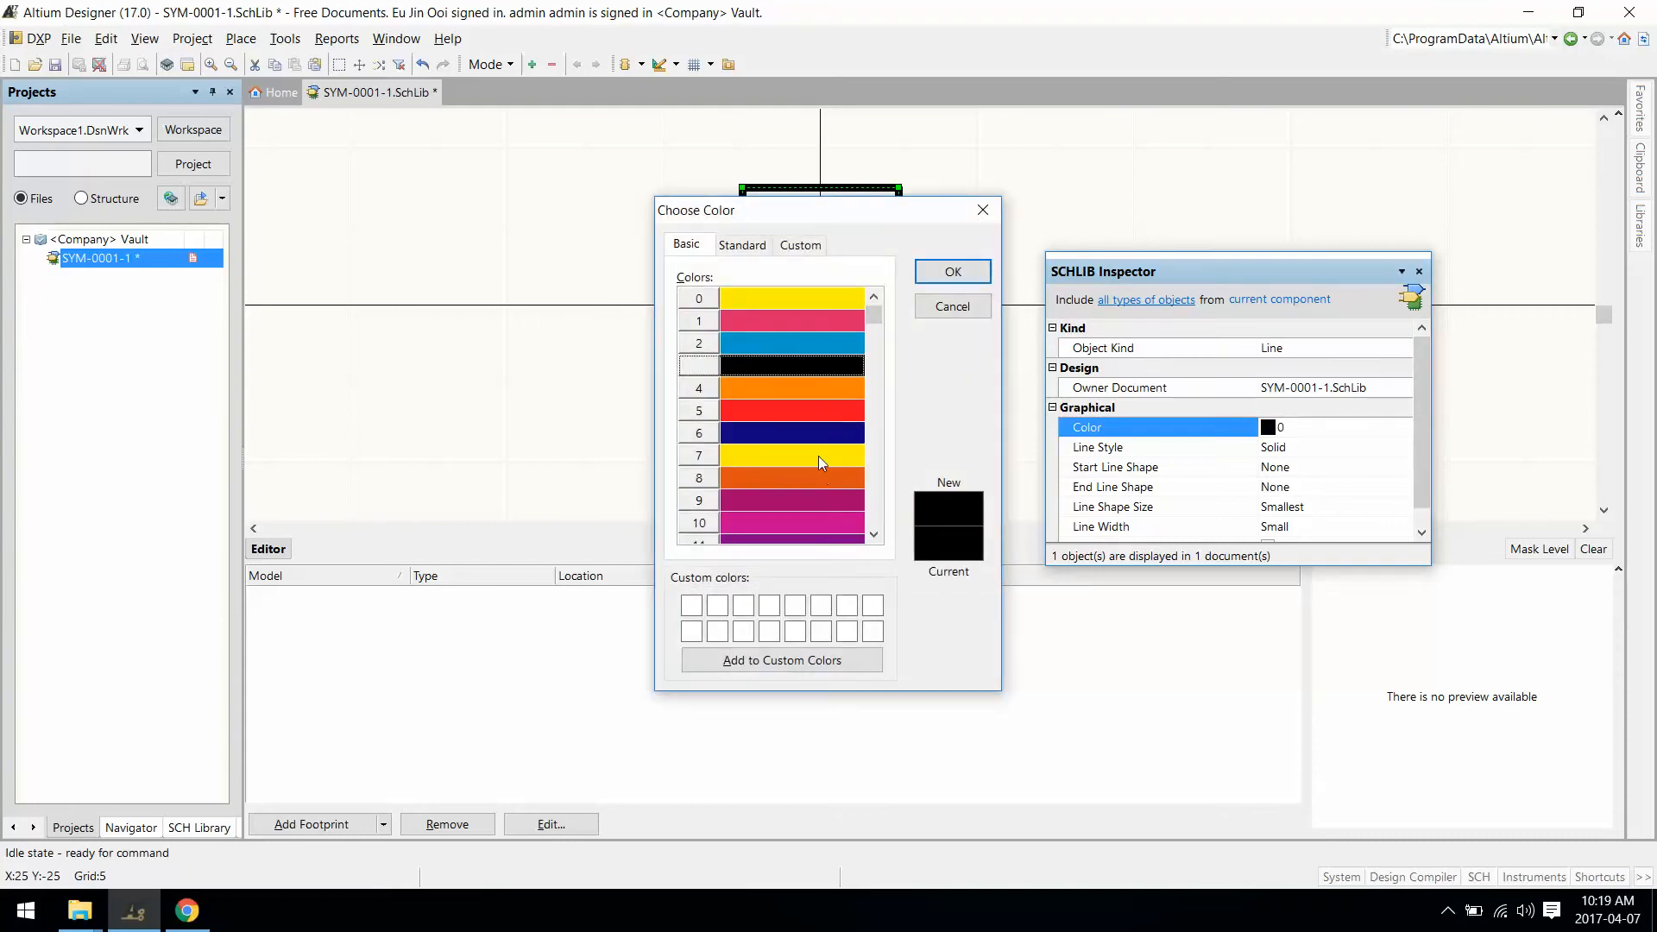
left_click(807, 436)
left_click(953, 271)
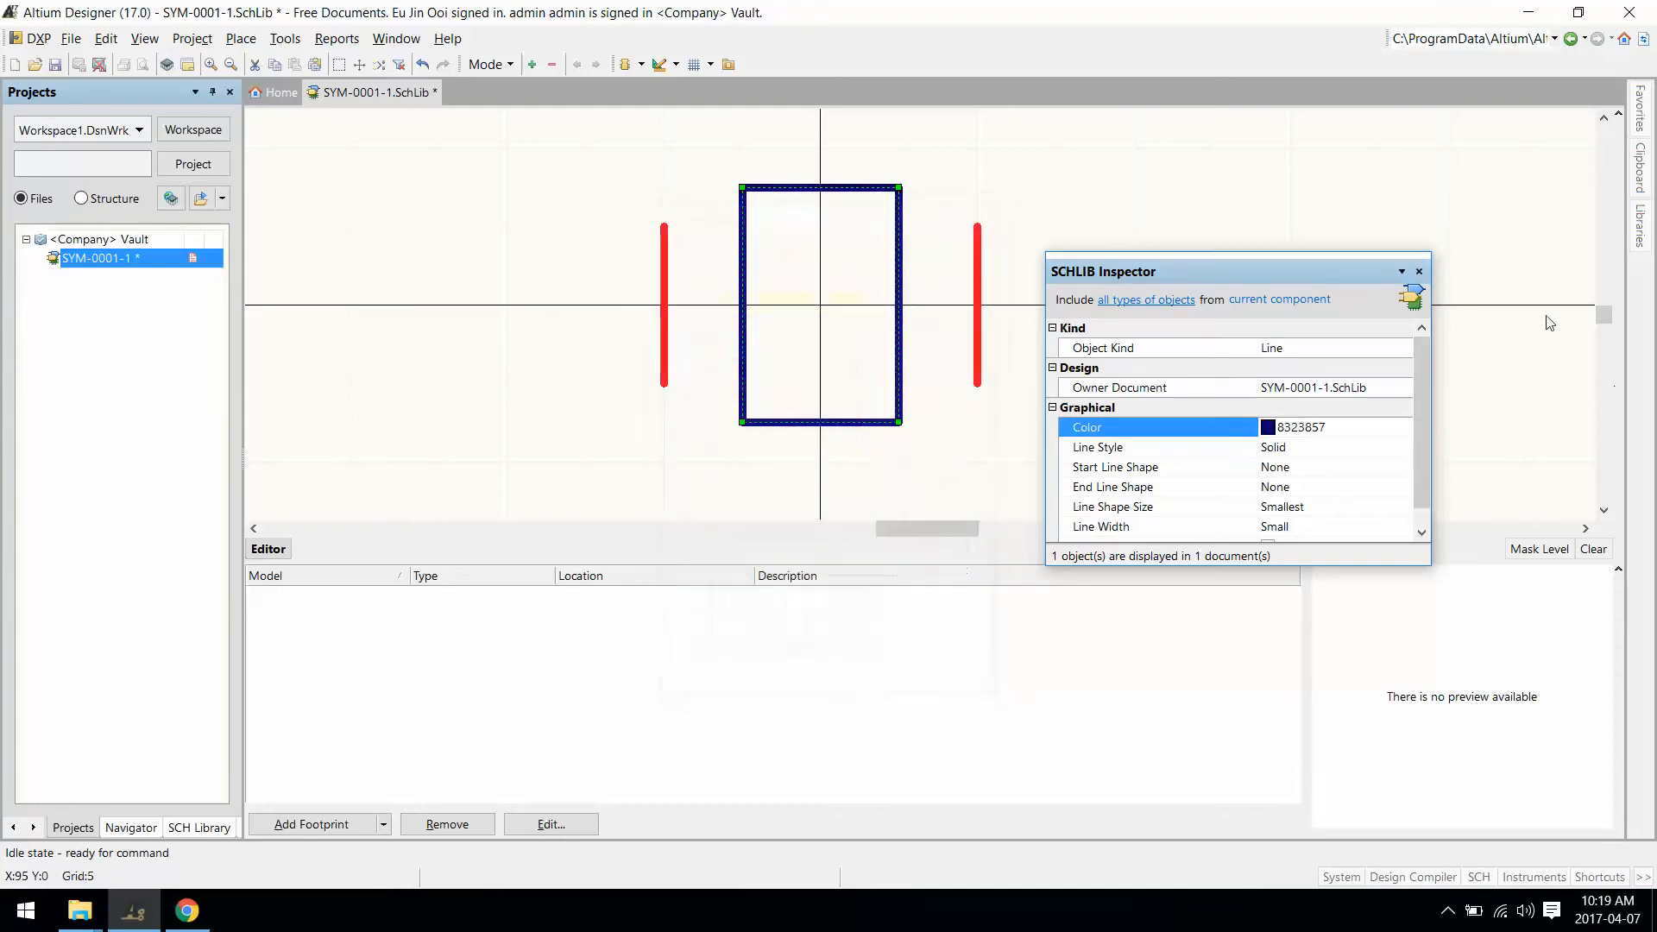
left_click(1419, 271)
left_click(1162, 249)
scroll(1162, 249, "down", 2, "ctrl")
right_click_drag(1102, 295, 982, 345)
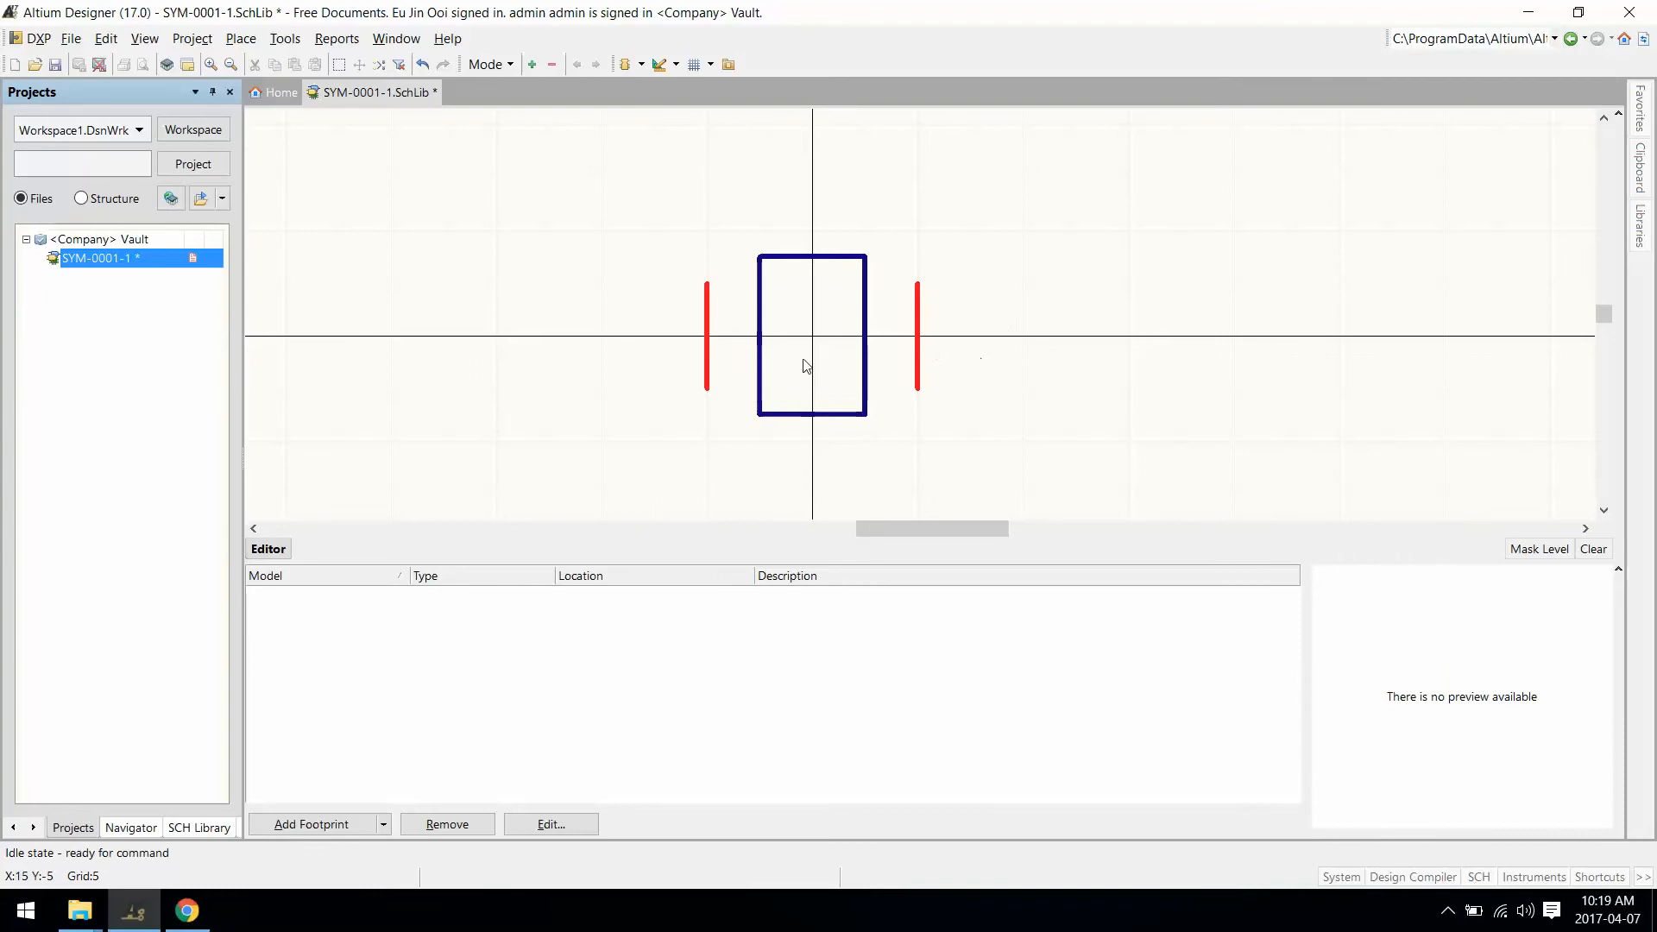
Step: Save and release the symbol with comment 'Generic Crystal Symbol' and note 'First release of symbol'
left_click(54, 65)
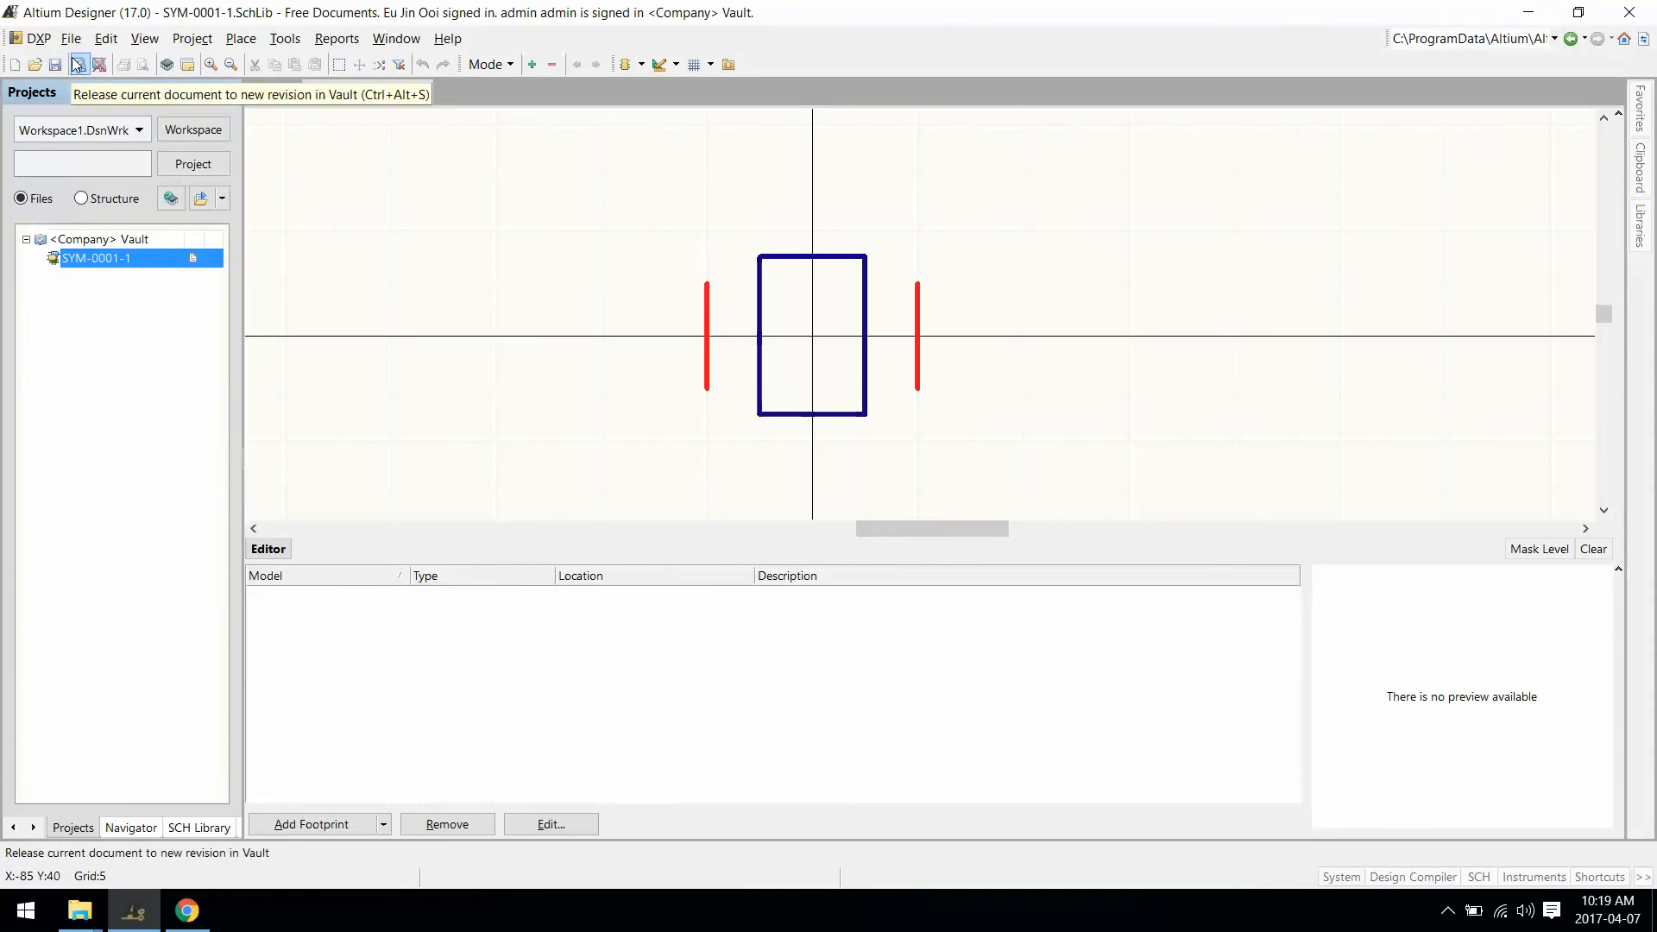
left_click(70, 39)
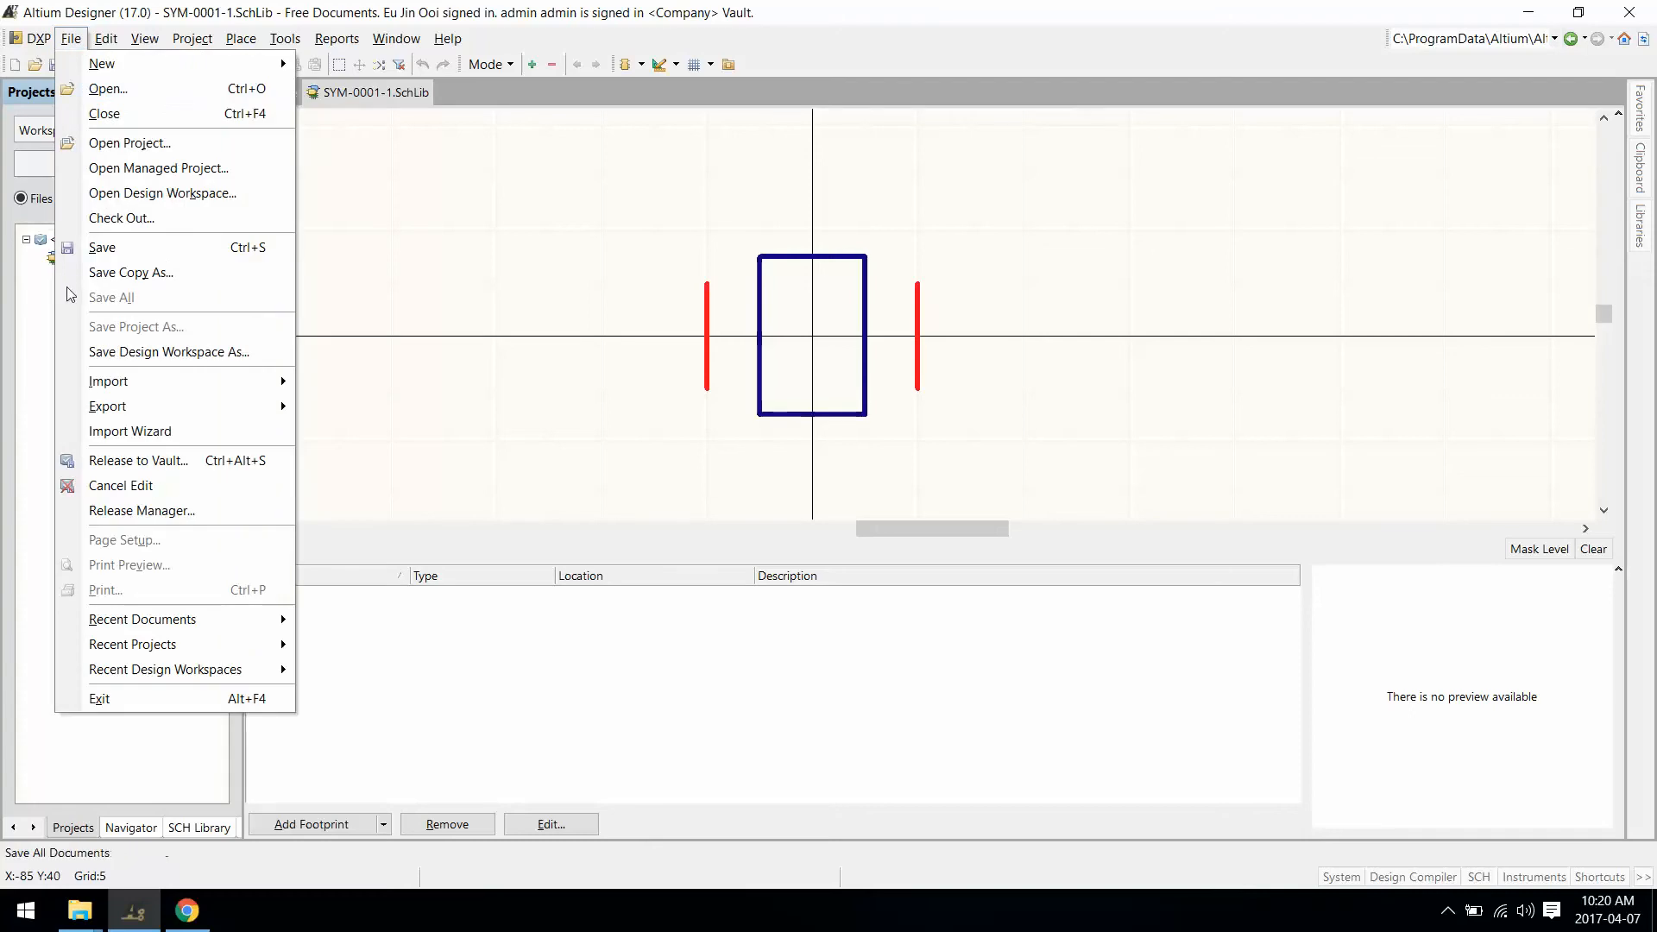
left_click(95, 464)
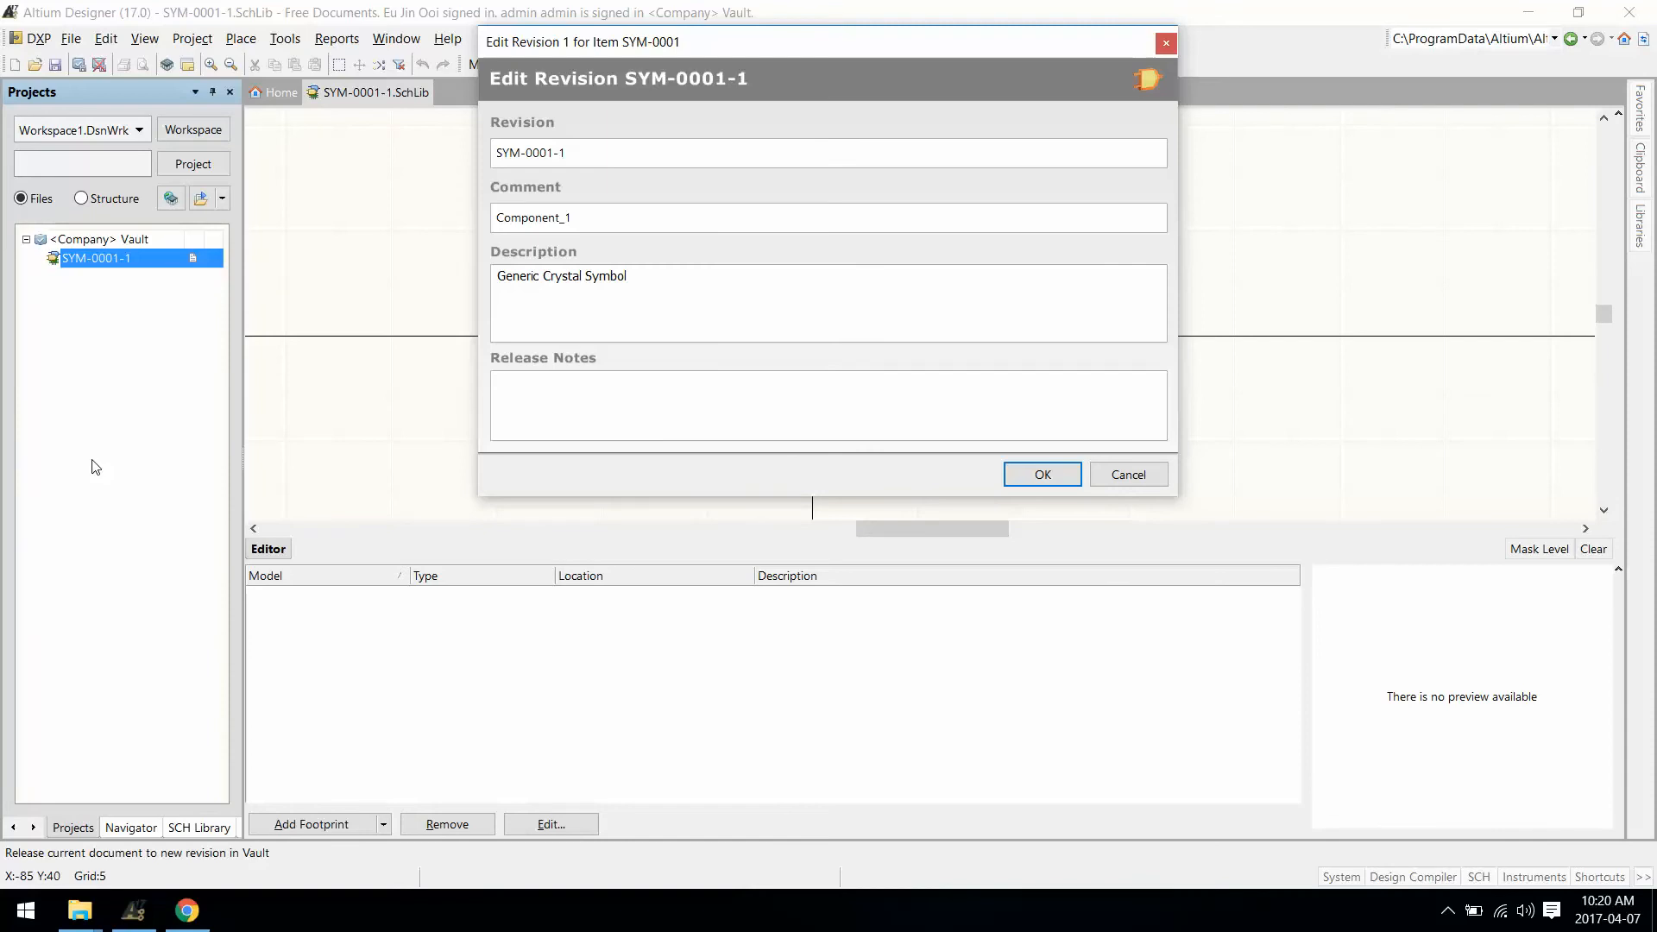
key("ctrl+a")
key("ctrl+c")
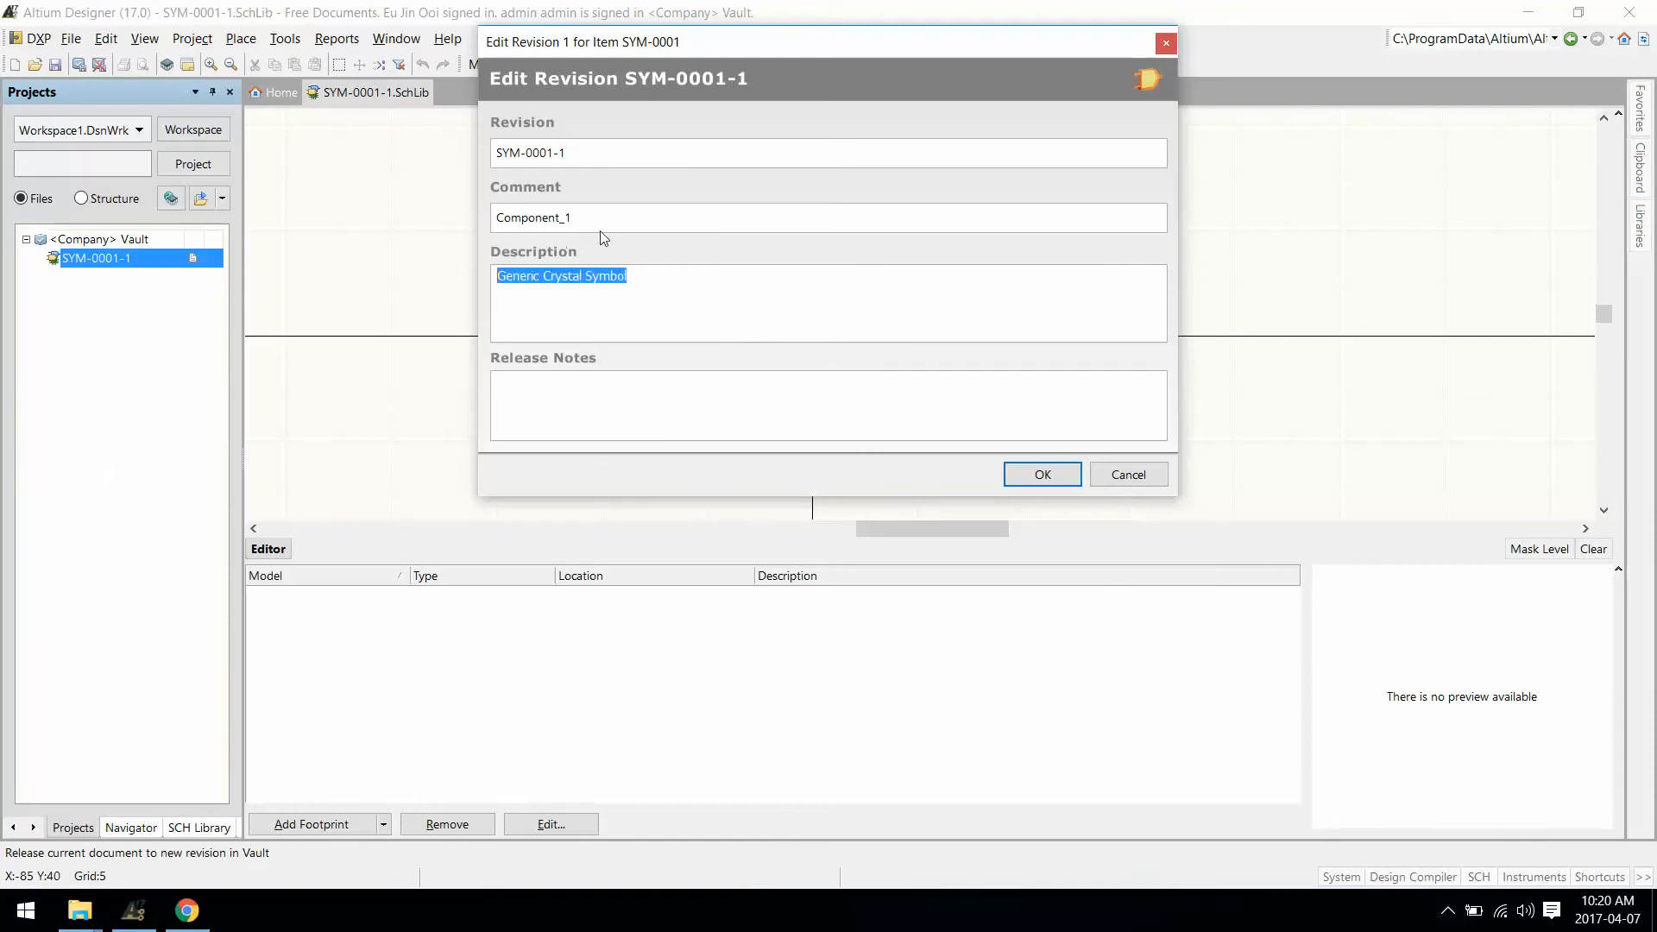
double_click(604, 221)
key("ctrl+v")
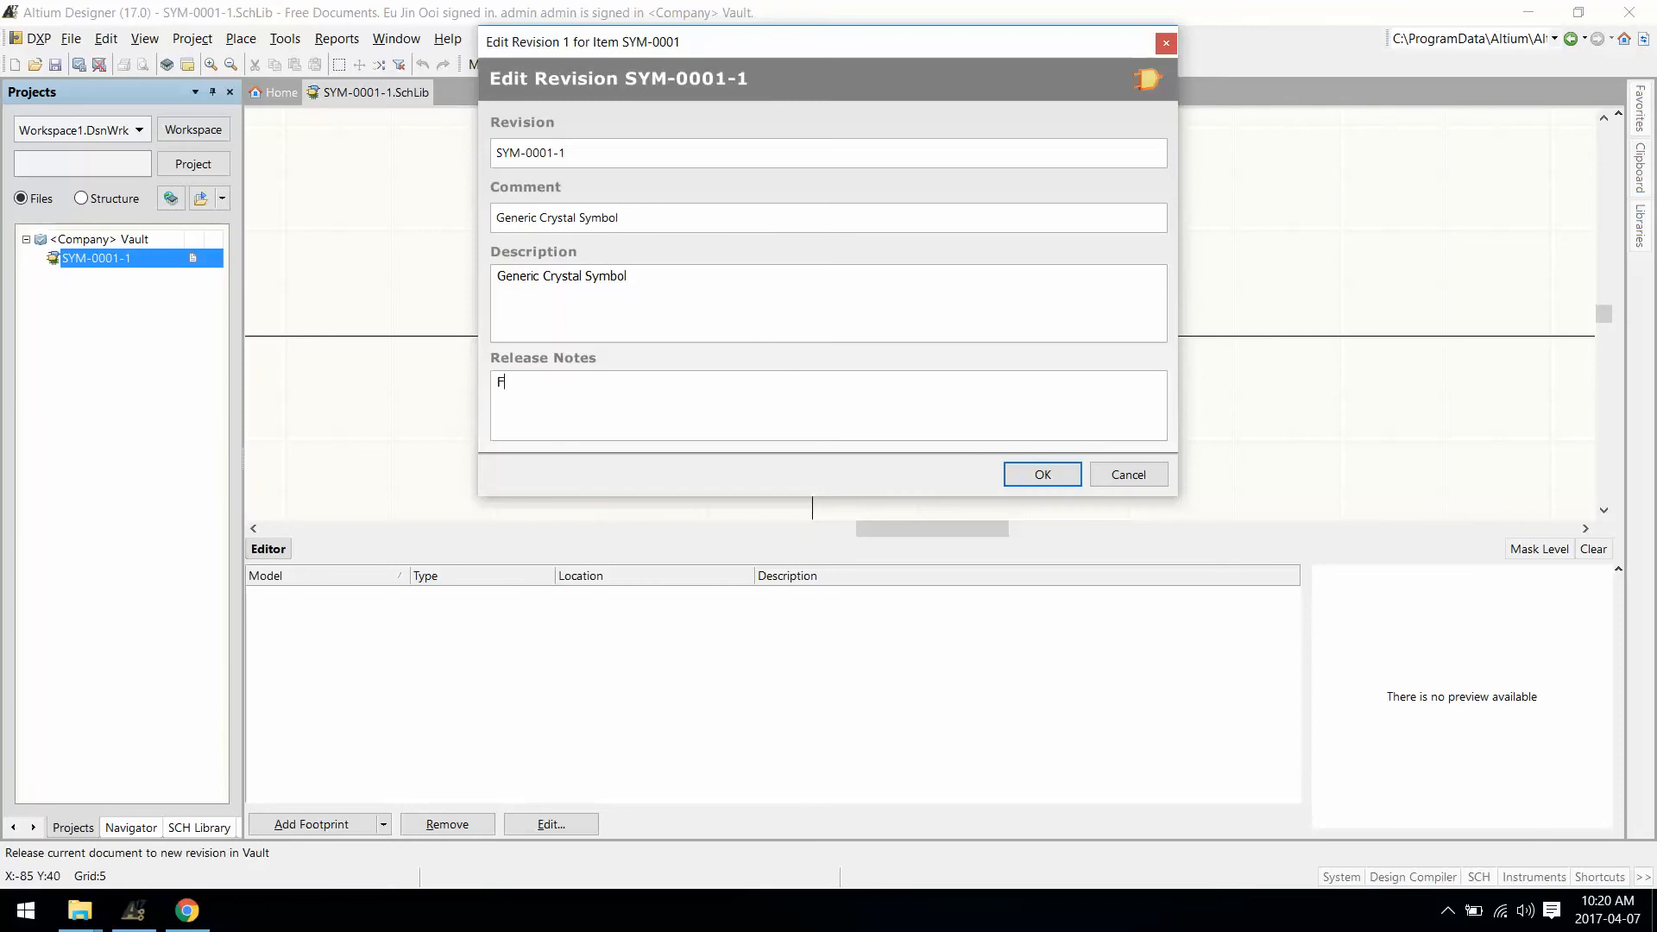
type("irst release of symbol")
left_click(1032, 475)
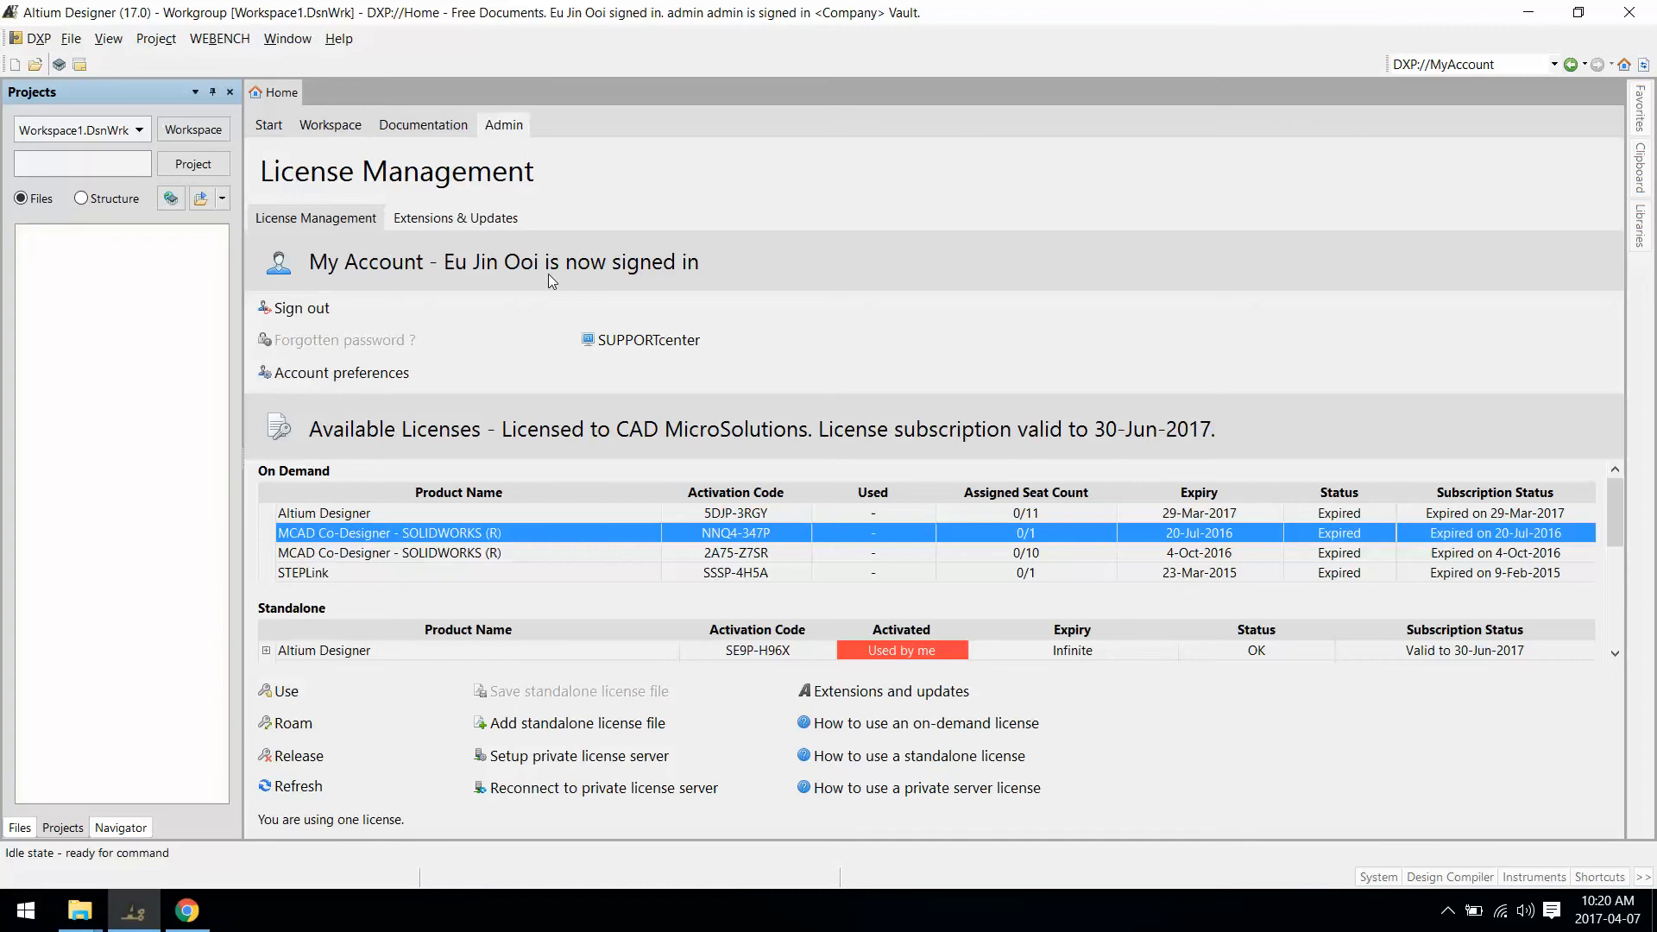
Step: Open the Vault browser and show a preview of the SYM-0001 symbol item
left_click(34, 38)
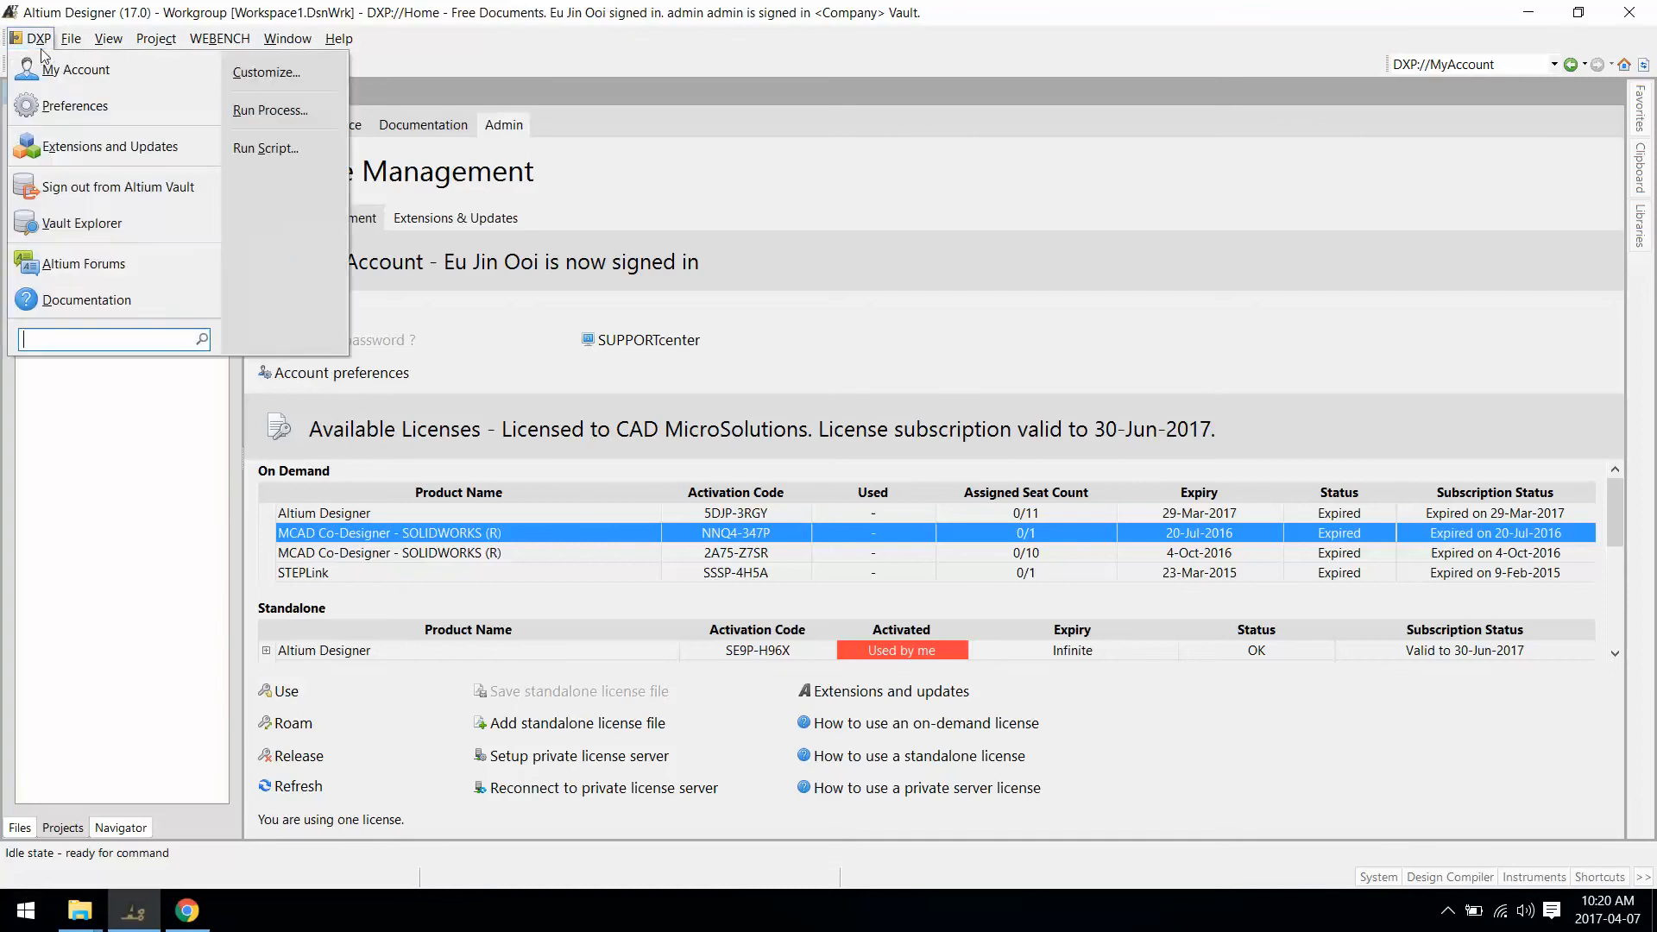
left_click(113, 225)
left_click(762, 201)
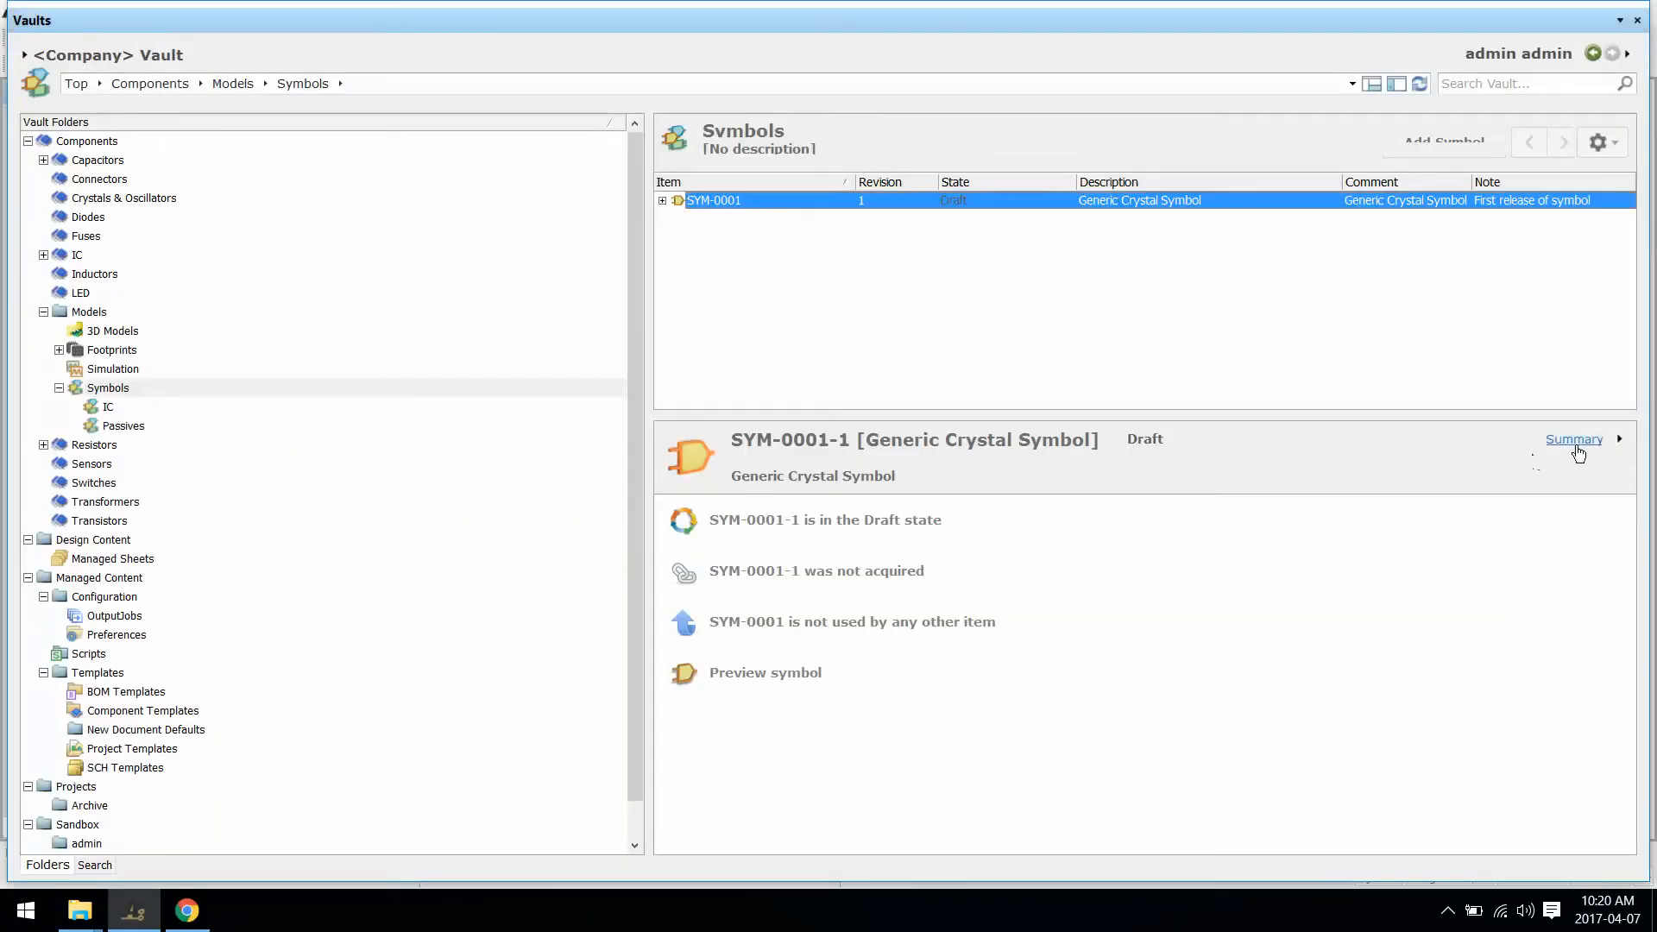
left_click(1578, 450)
left_click(1566, 541)
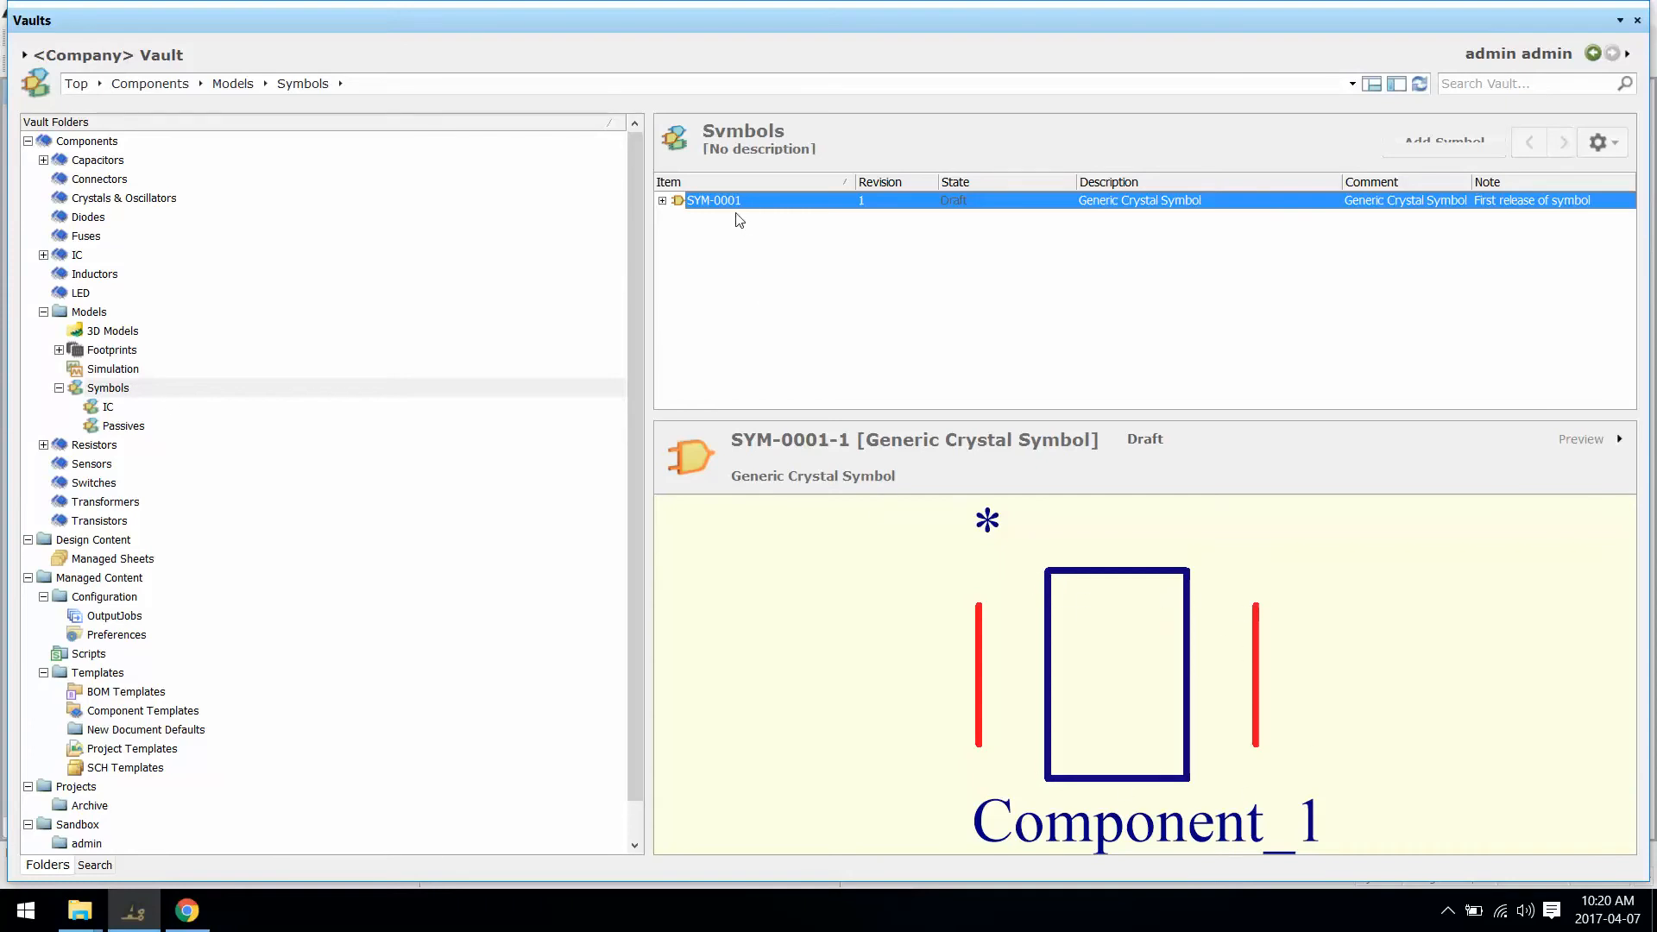
left_click_drag(653, 264, 439, 264)
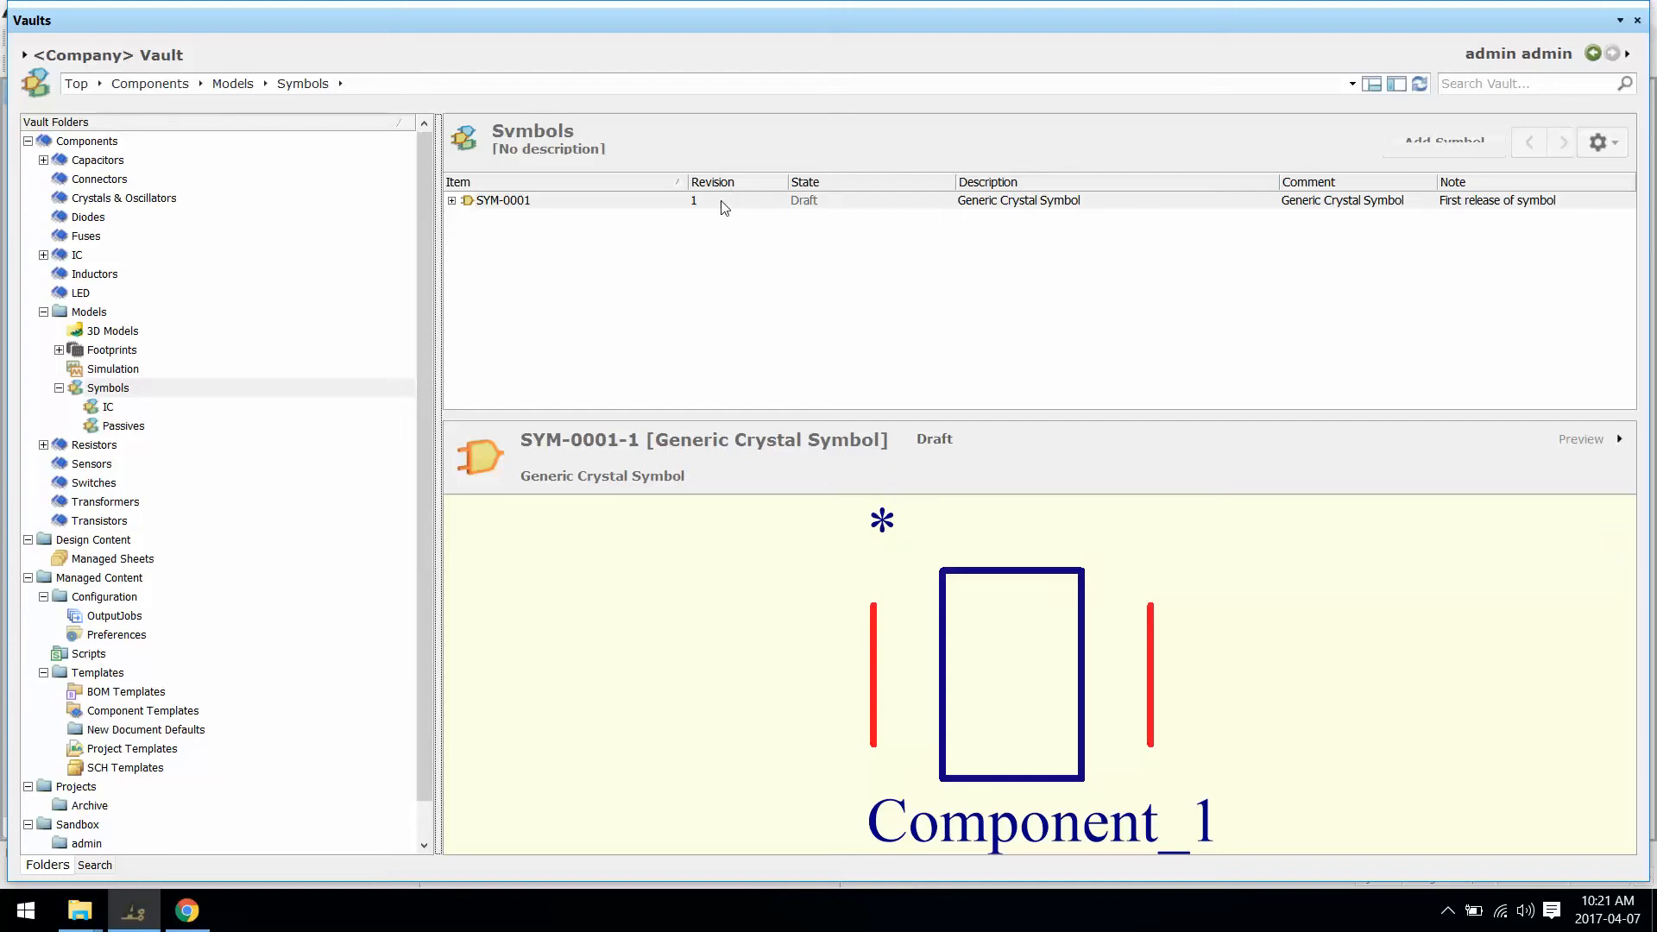
Step: Edit revision SYM-0001-1 and close the Vault browser to view the crystal symbol
right_click(722, 201)
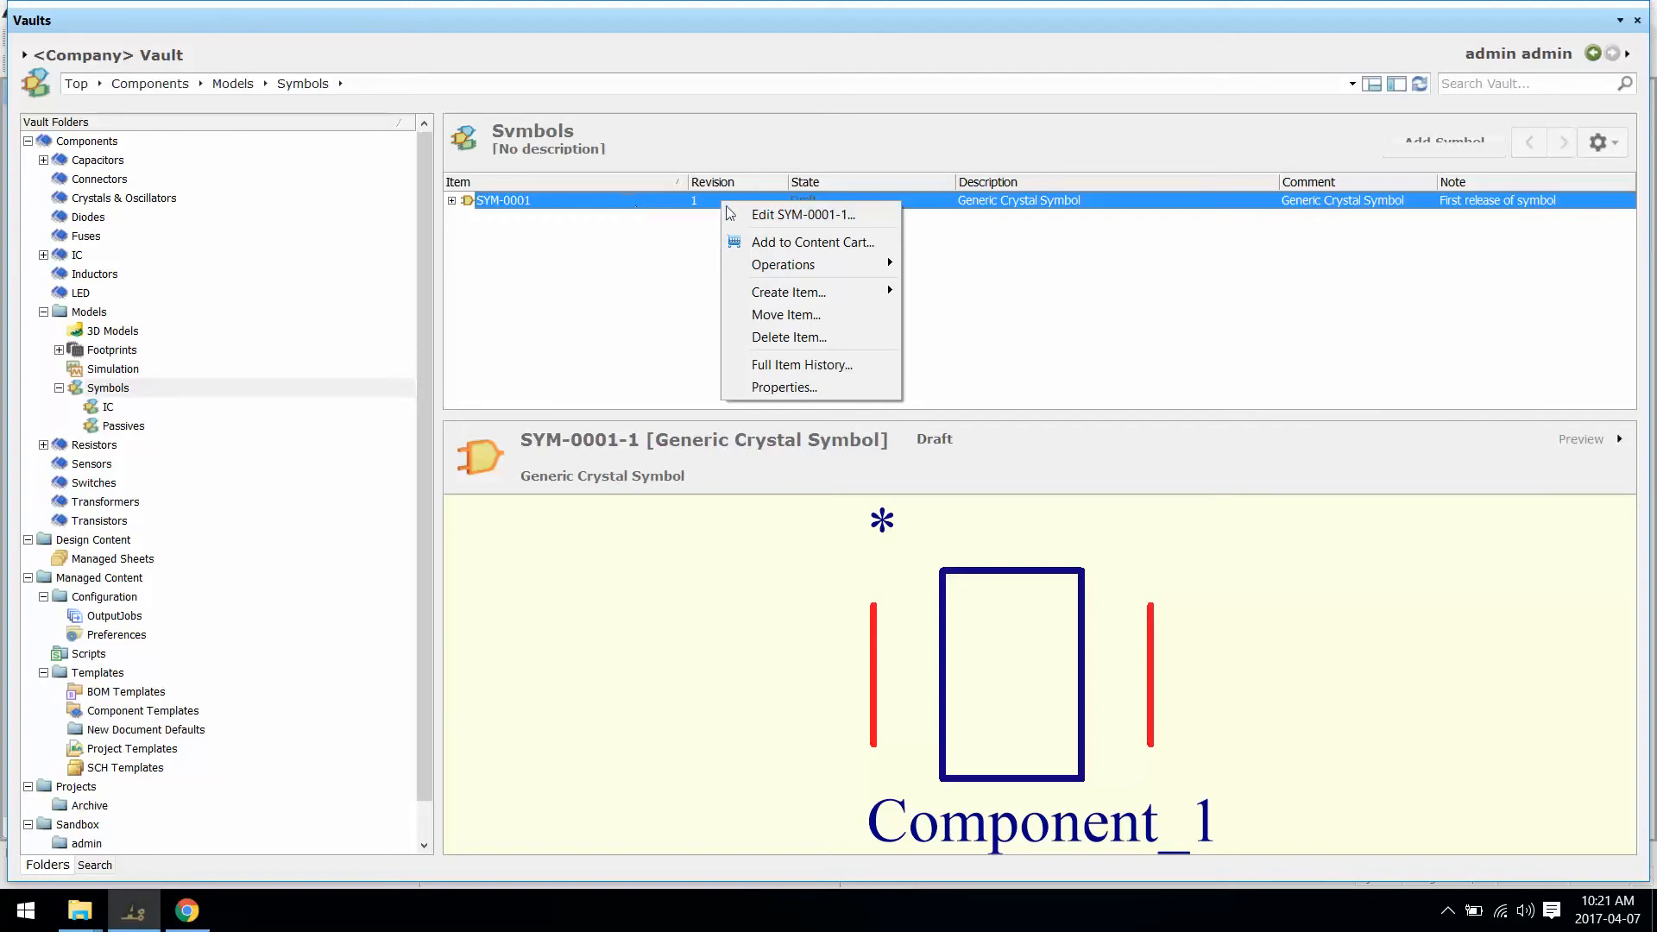
left_click(764, 215)
right_click(779, 26)
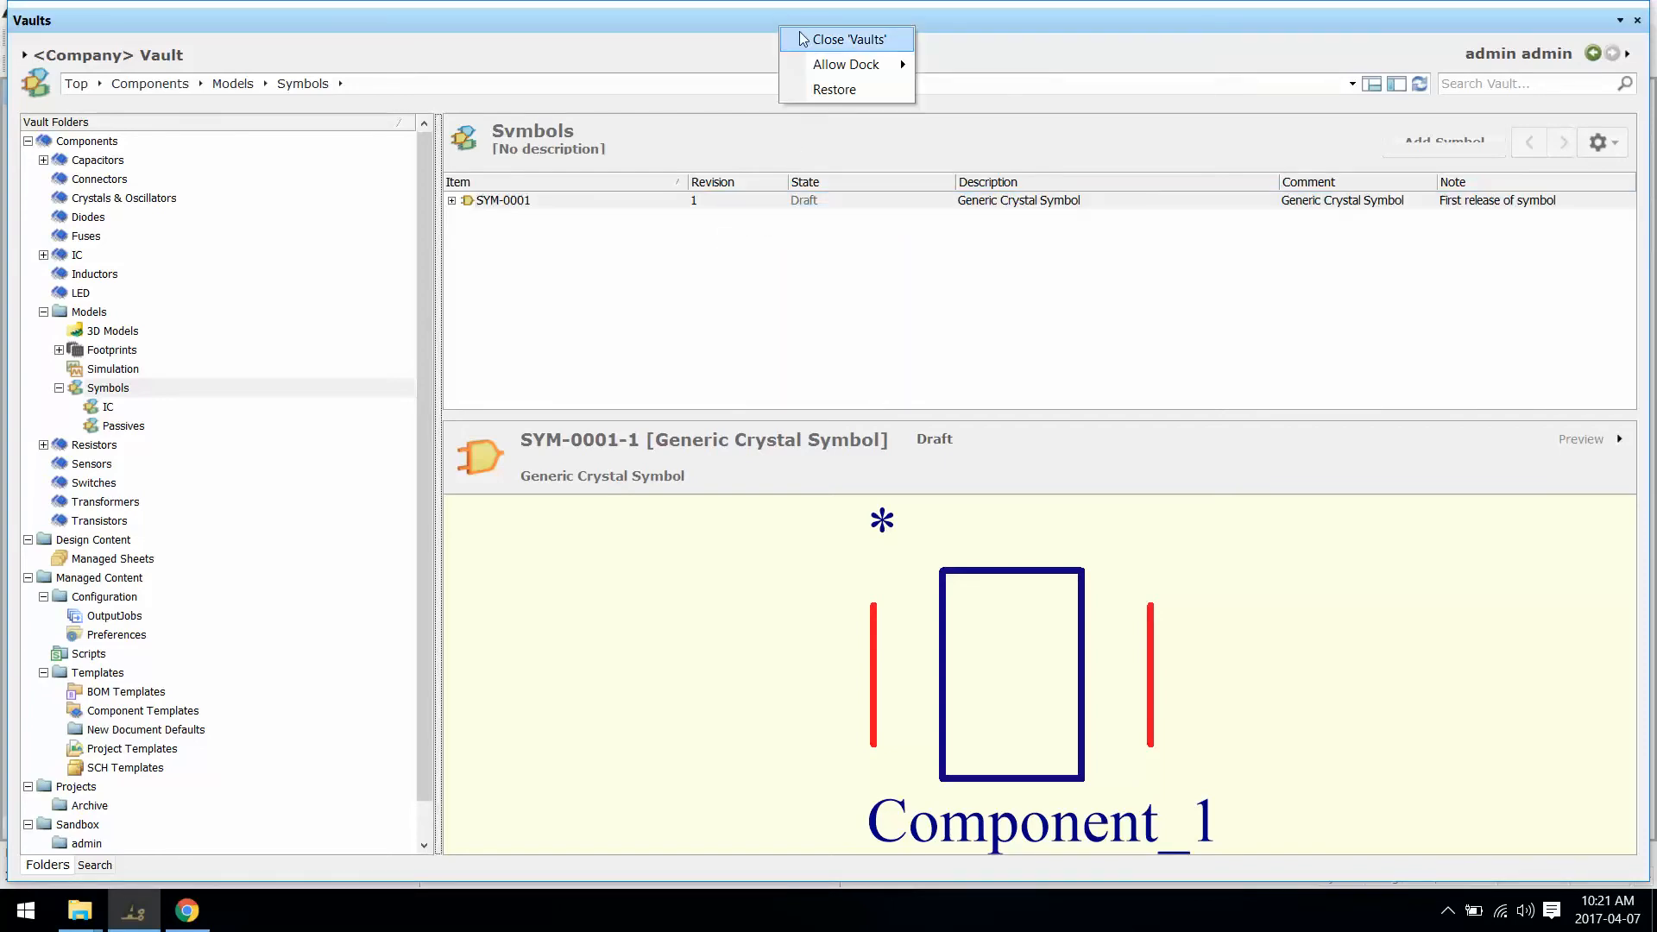
left_click(805, 38)
scroll(864, 226, "down", 1, "ctrl")
right_click_drag(863, 229, 795, 228)
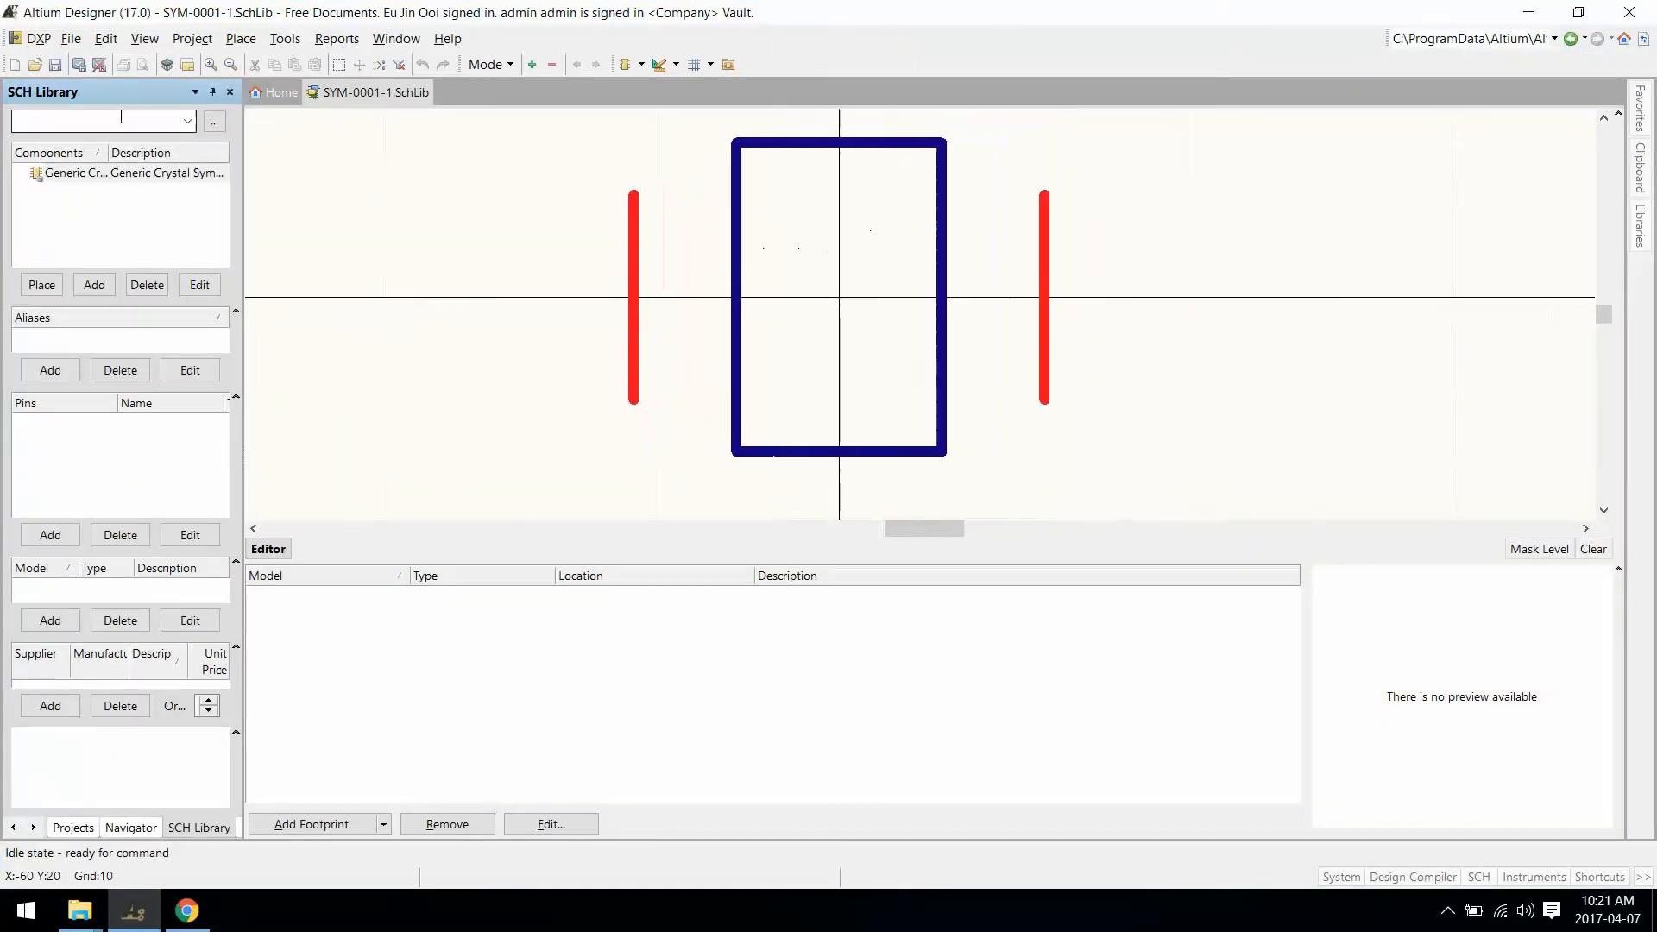
Step: Set the crystal component's default designator to X?
double_click(122, 175)
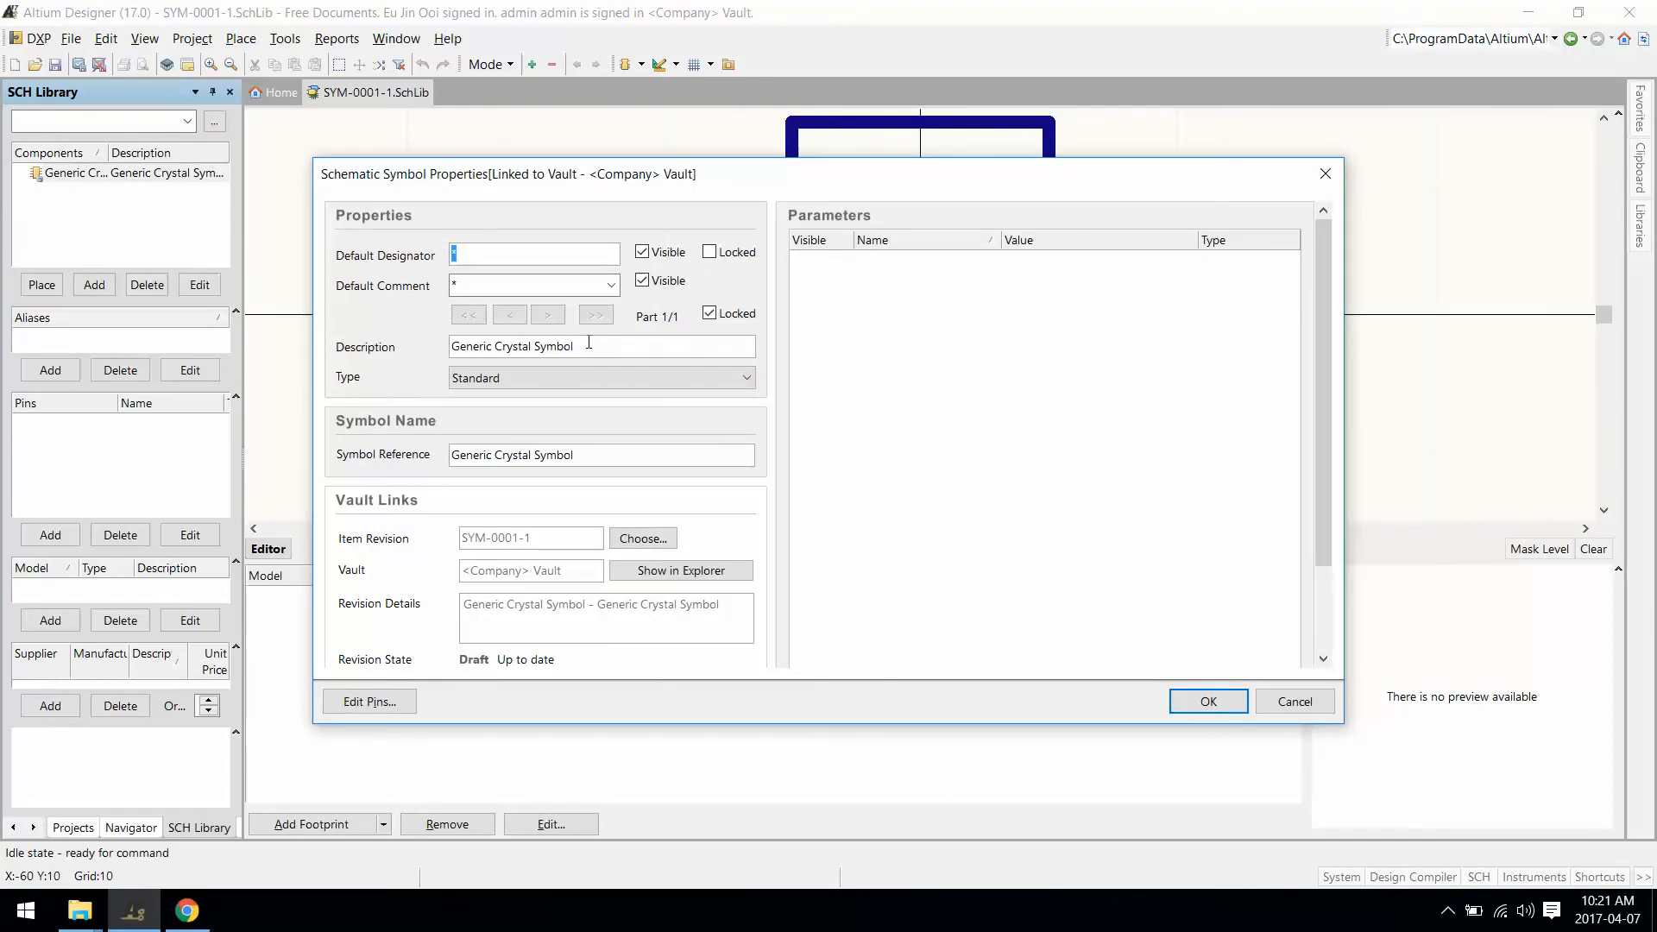
left_click_drag(588, 346, 381, 316)
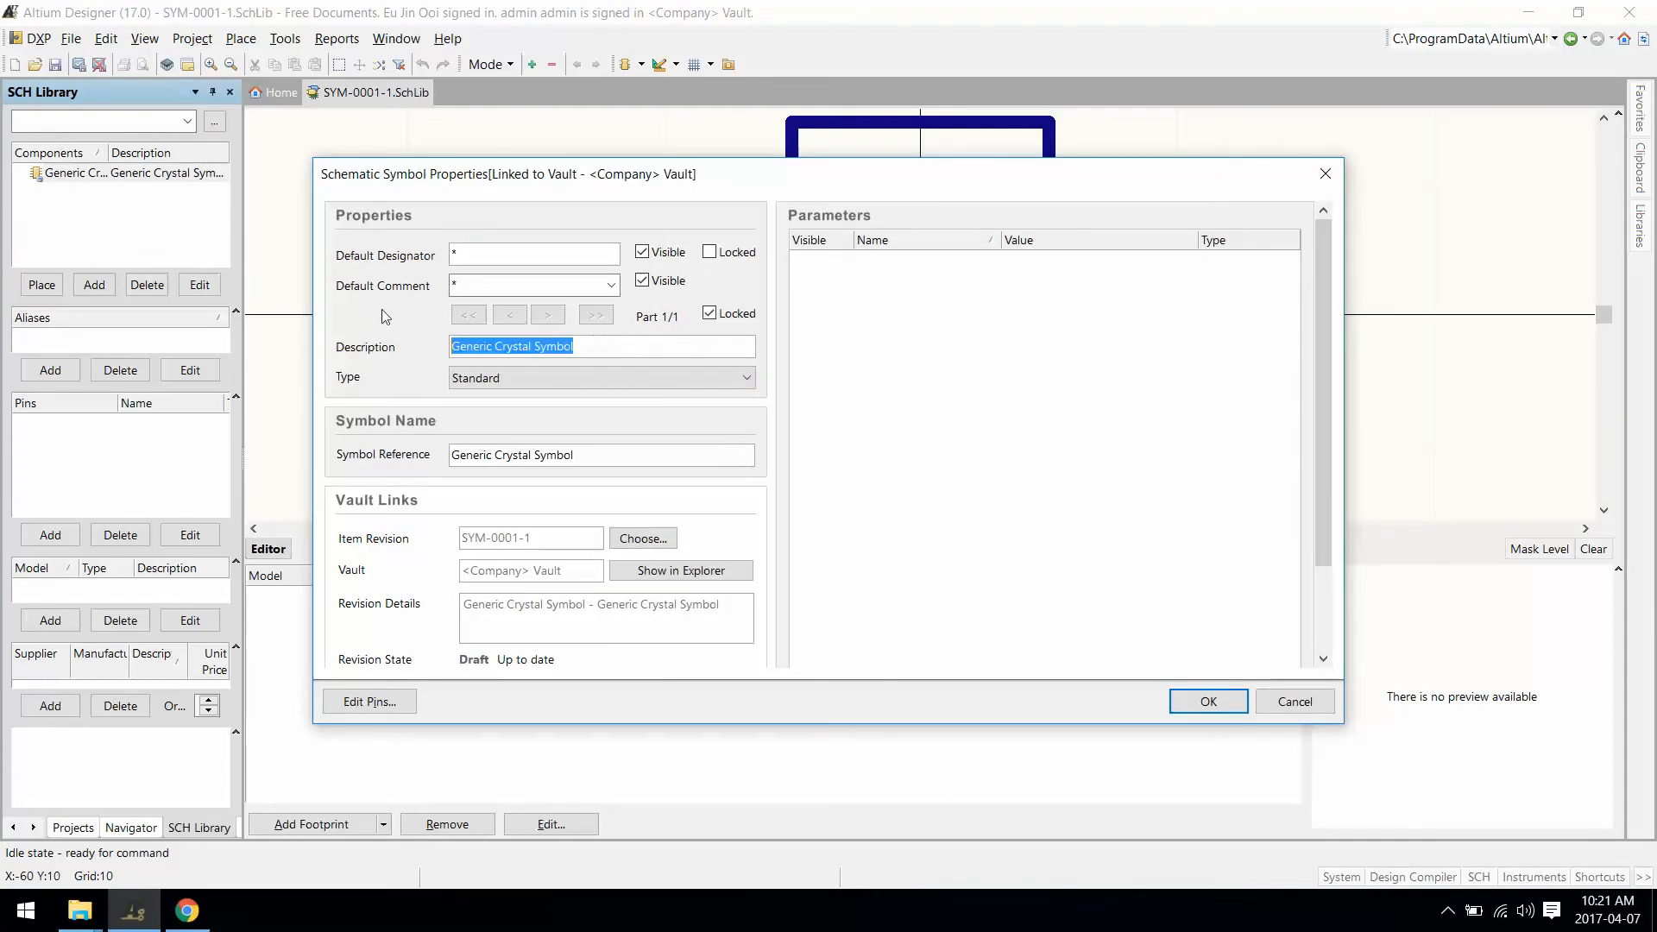
double_click(481, 254)
type("X?")
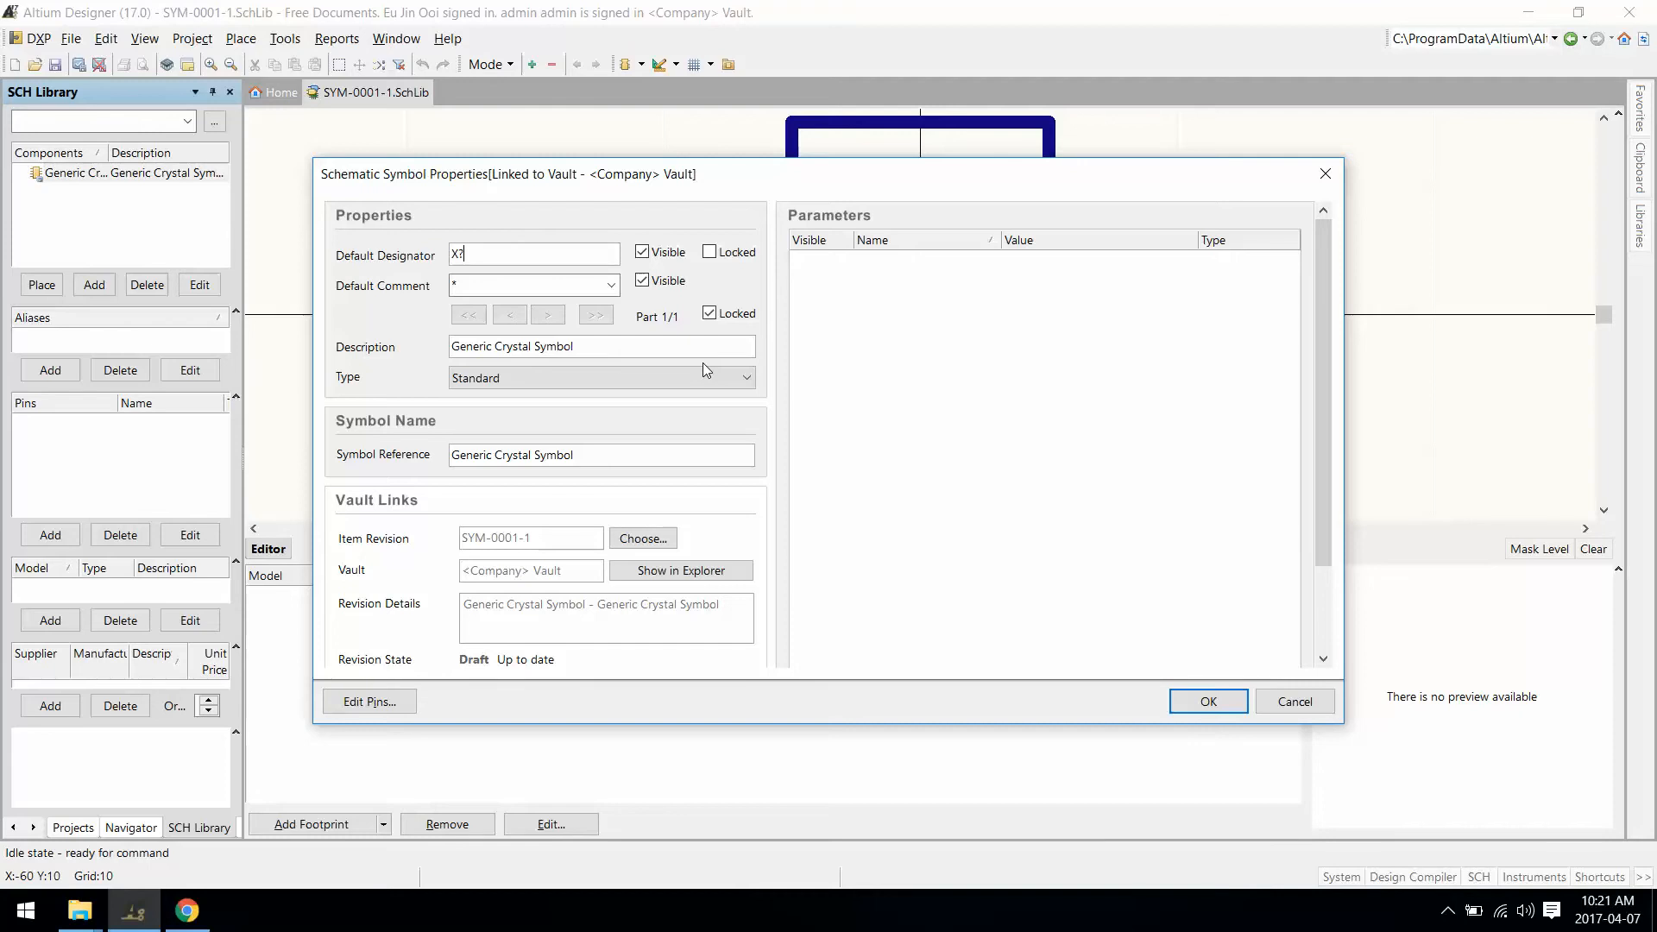
left_click(1208, 702)
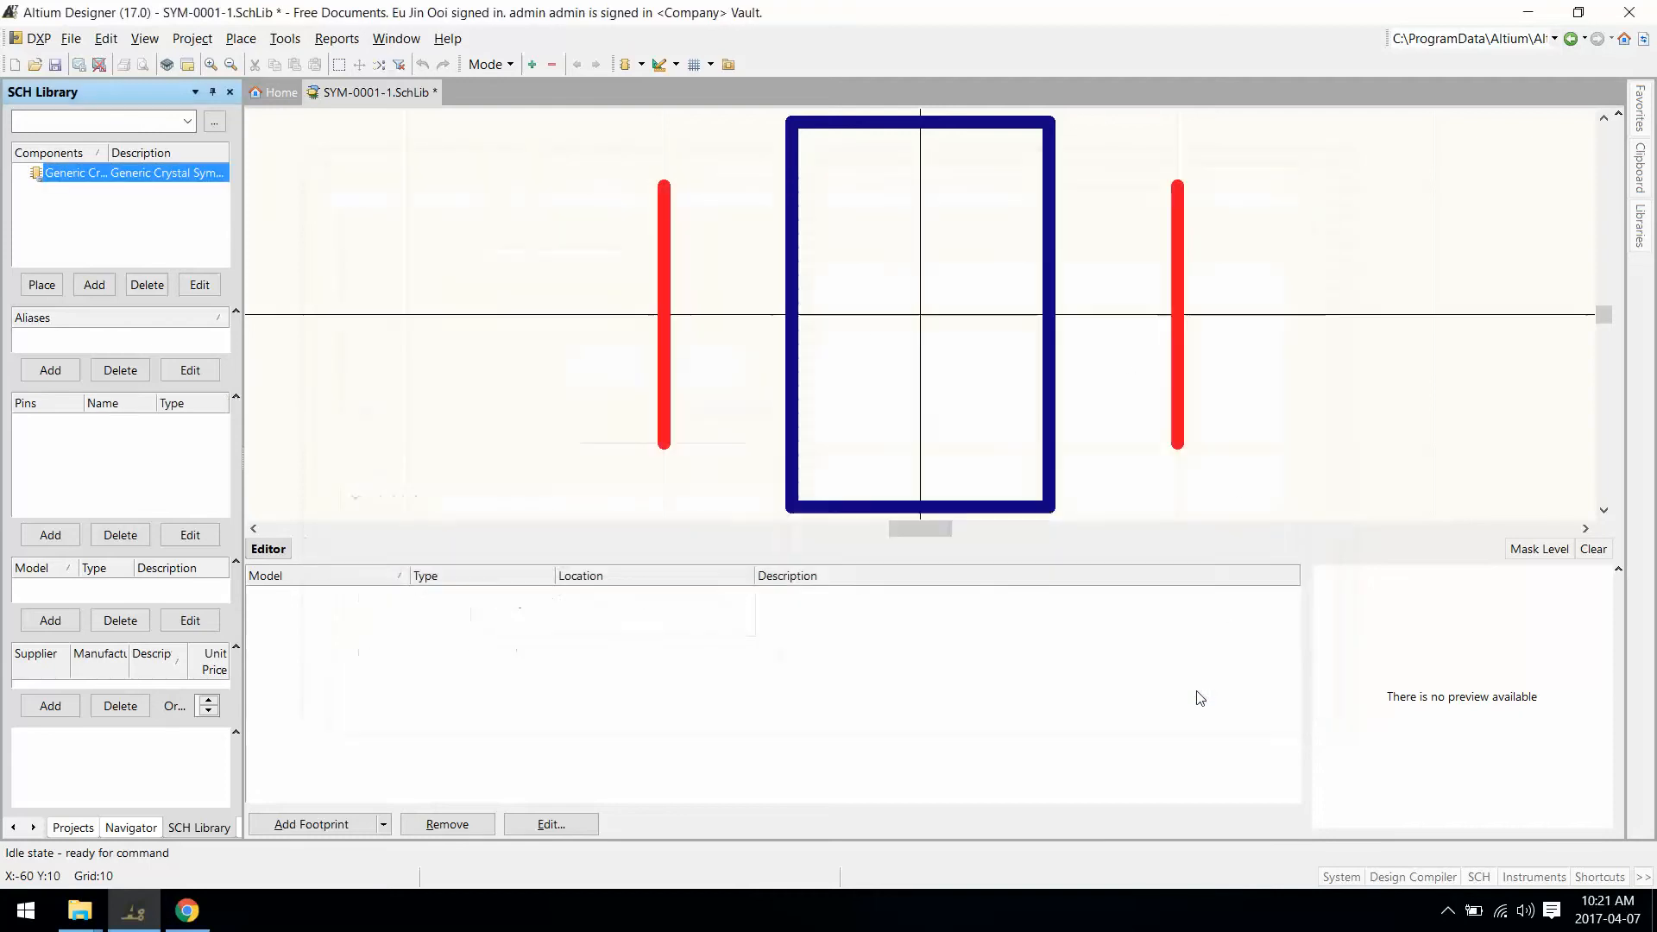
Step: Release the symbol to the Vault as revision SYM-0001-2
left_click(78, 64)
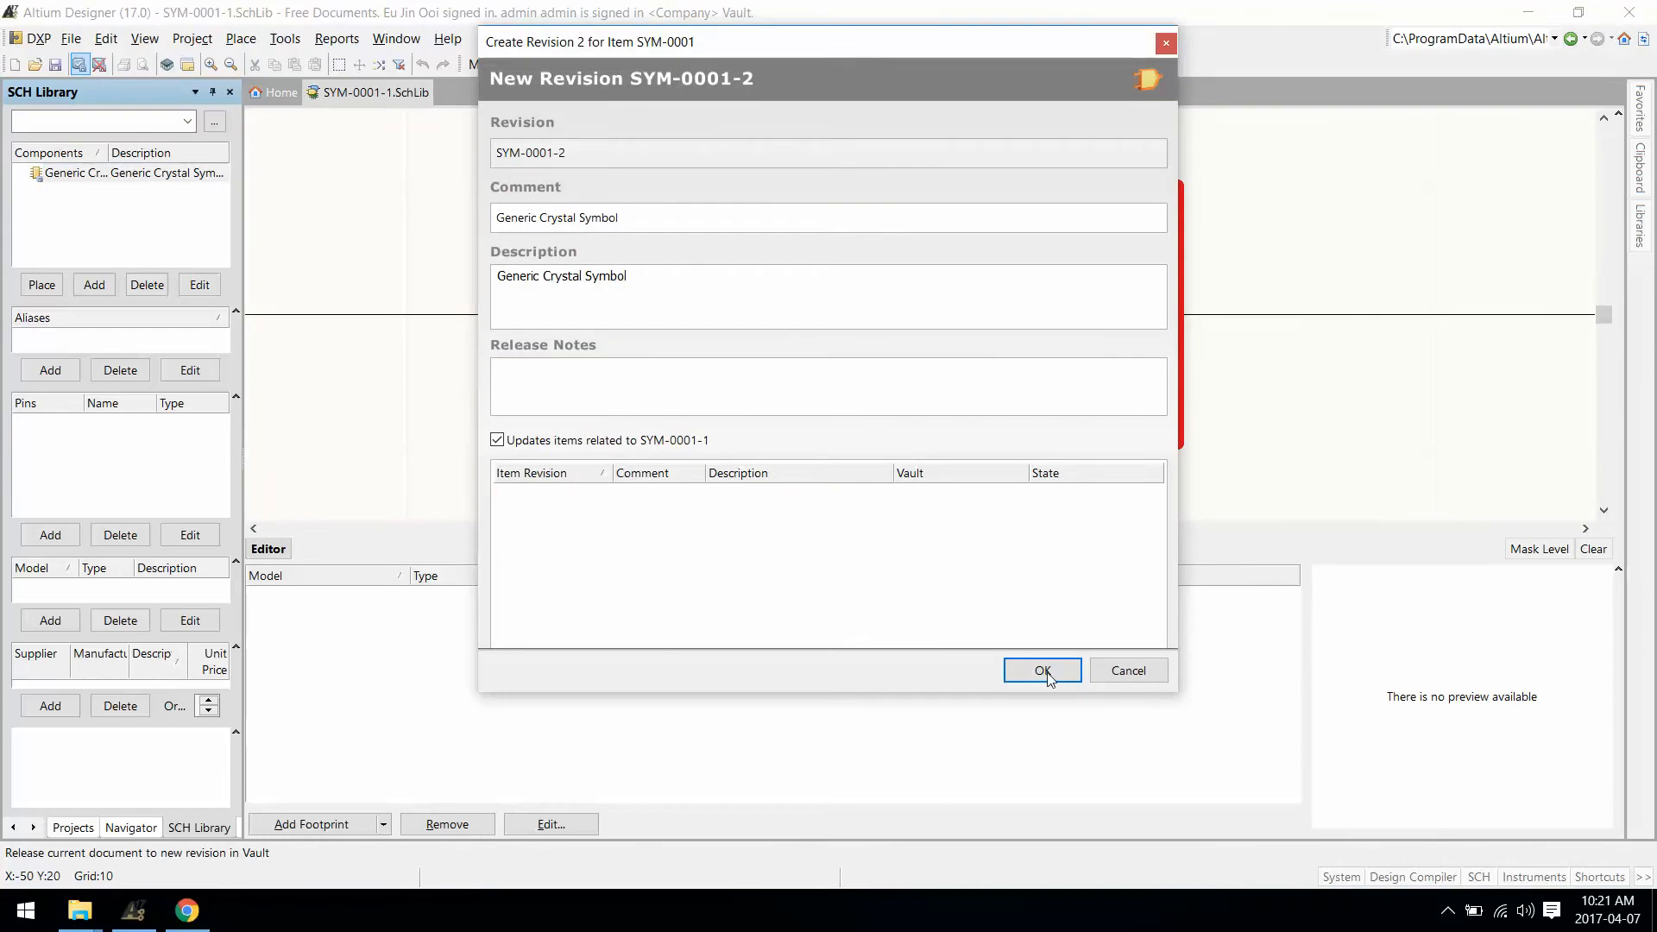
left_click(1046, 670)
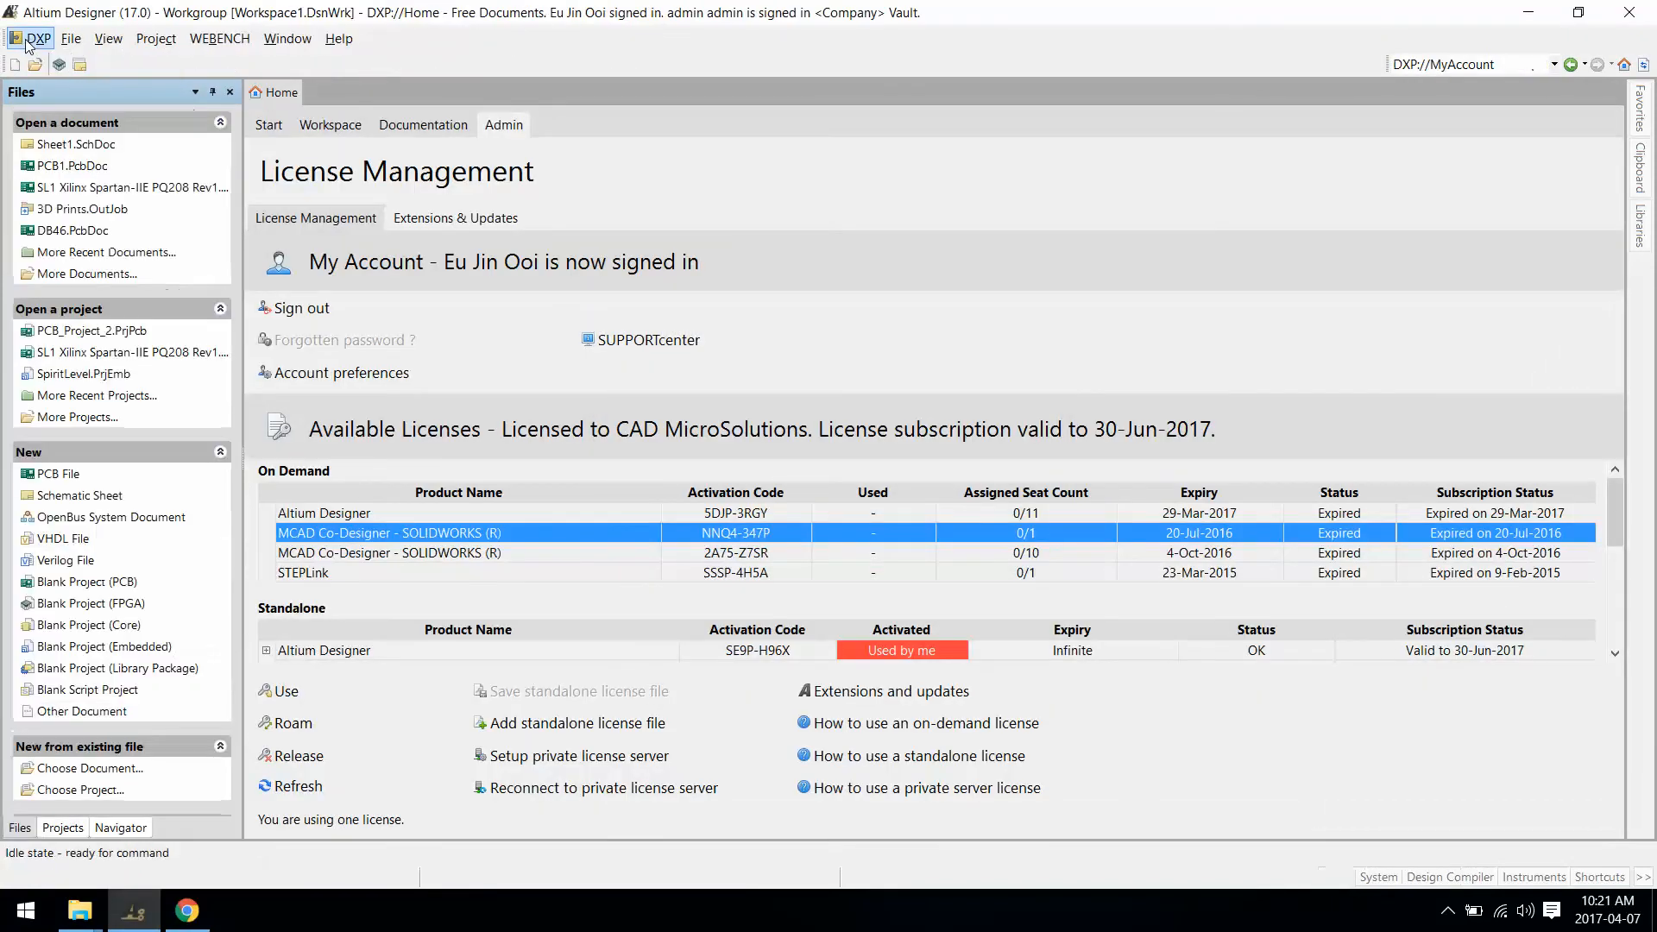
left_click(26, 40)
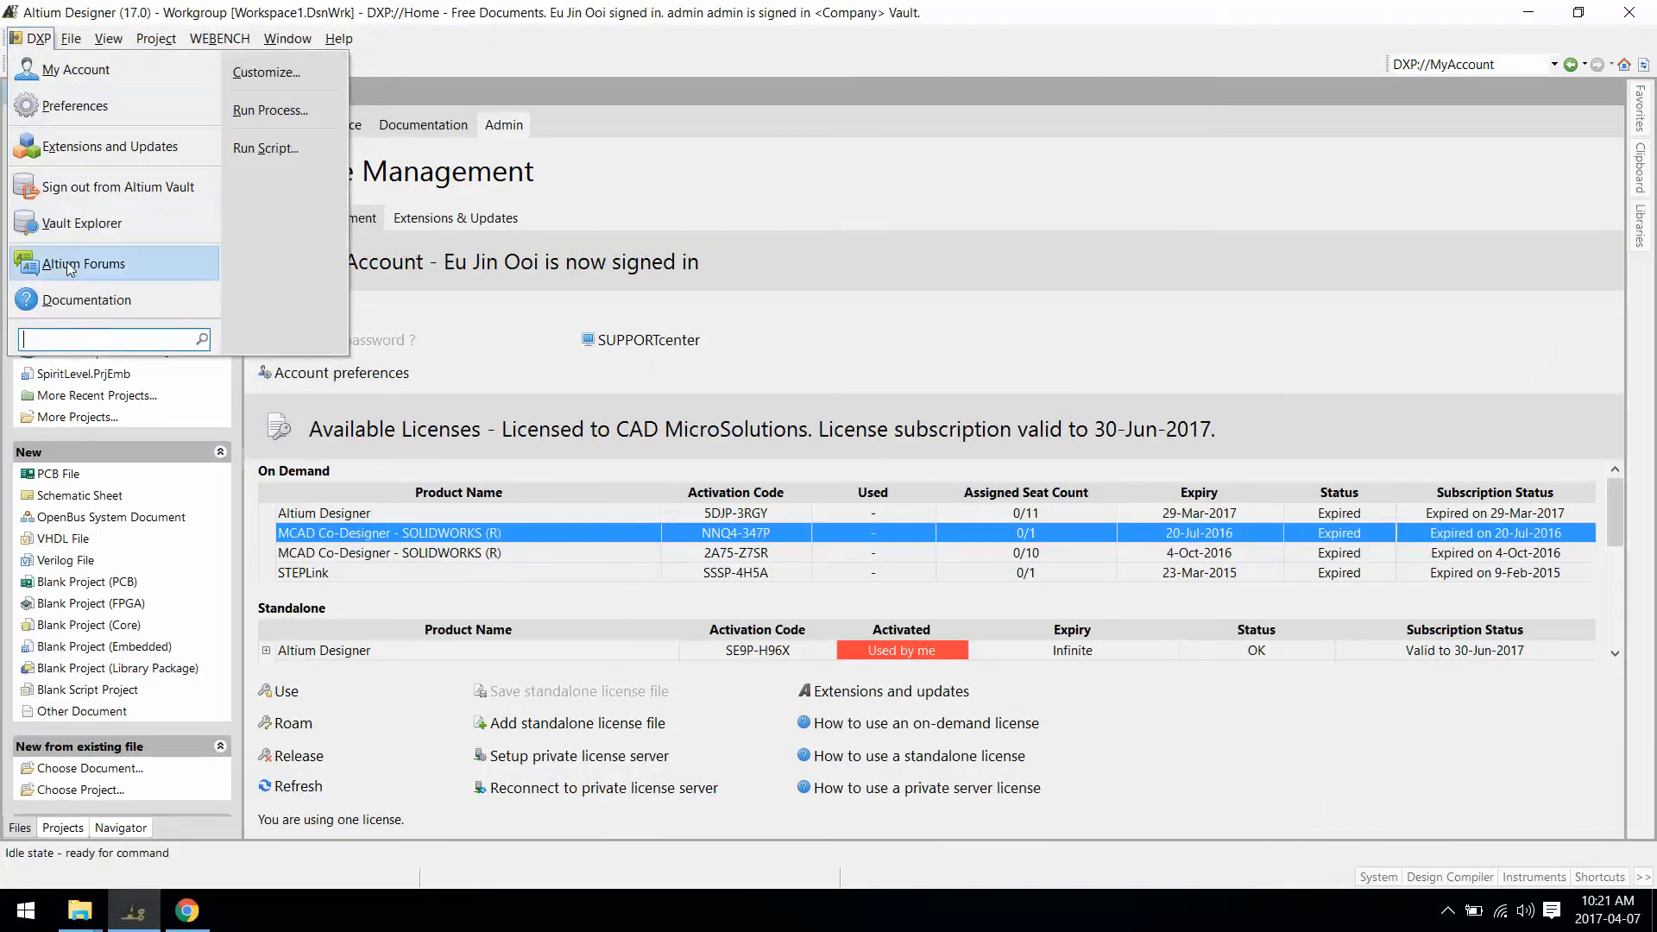
Step: Compare SYM-0001 revisions 1 and 2 with all revisions shown, then expand the Footprints folder
left_click(65, 223)
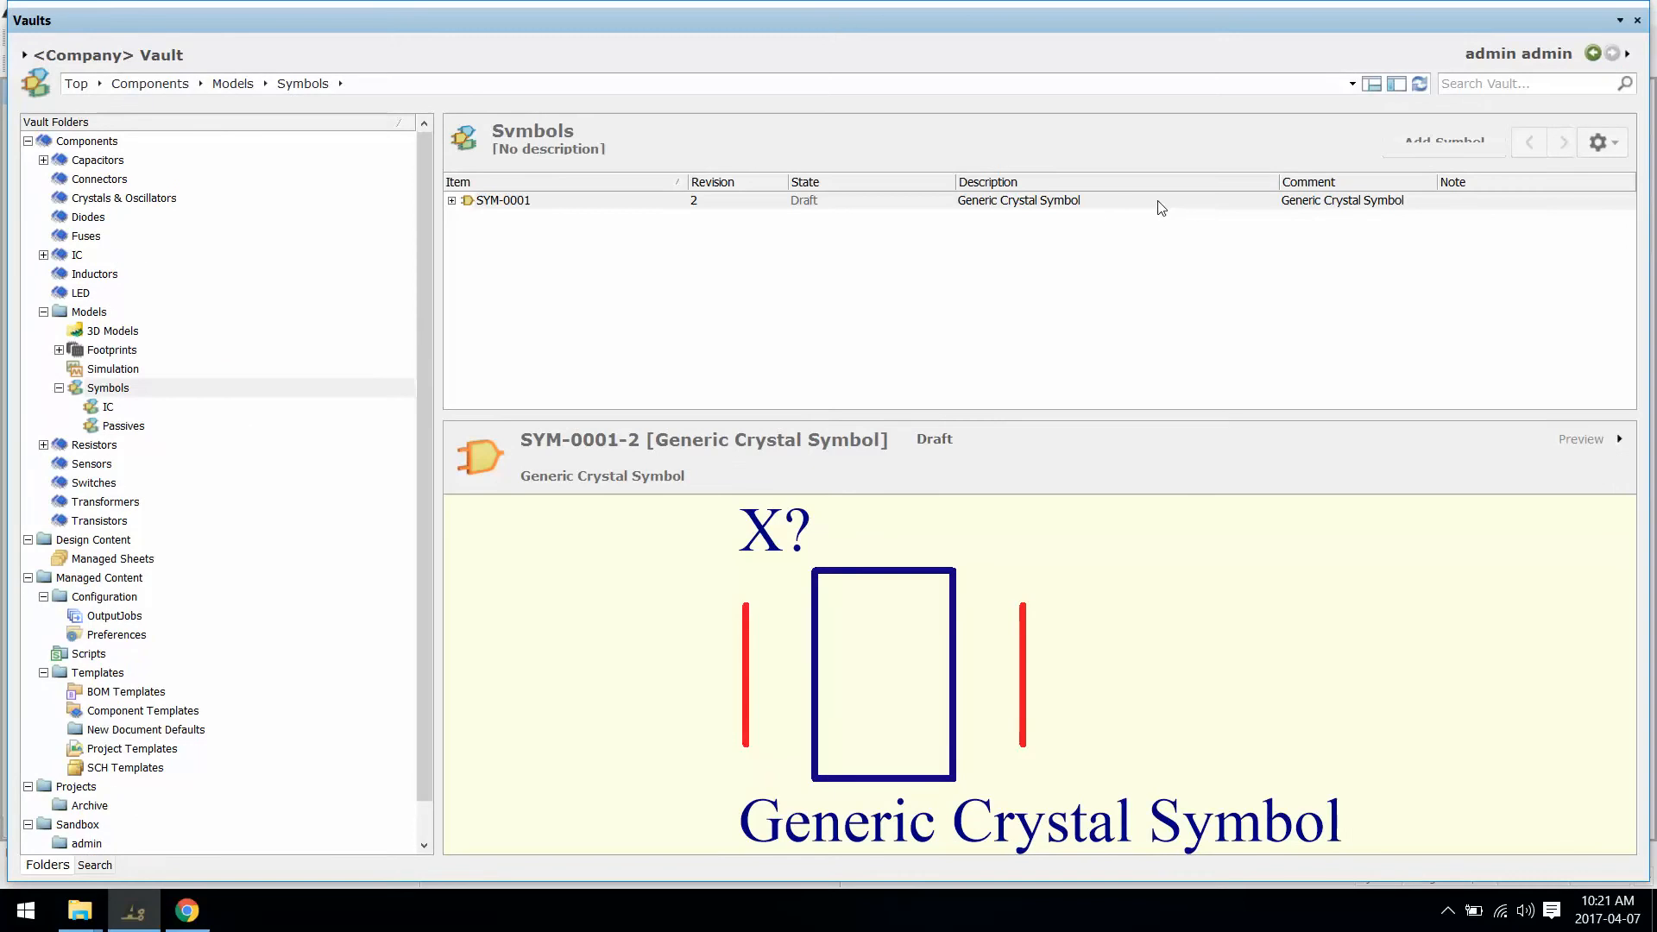
left_click(1124, 200)
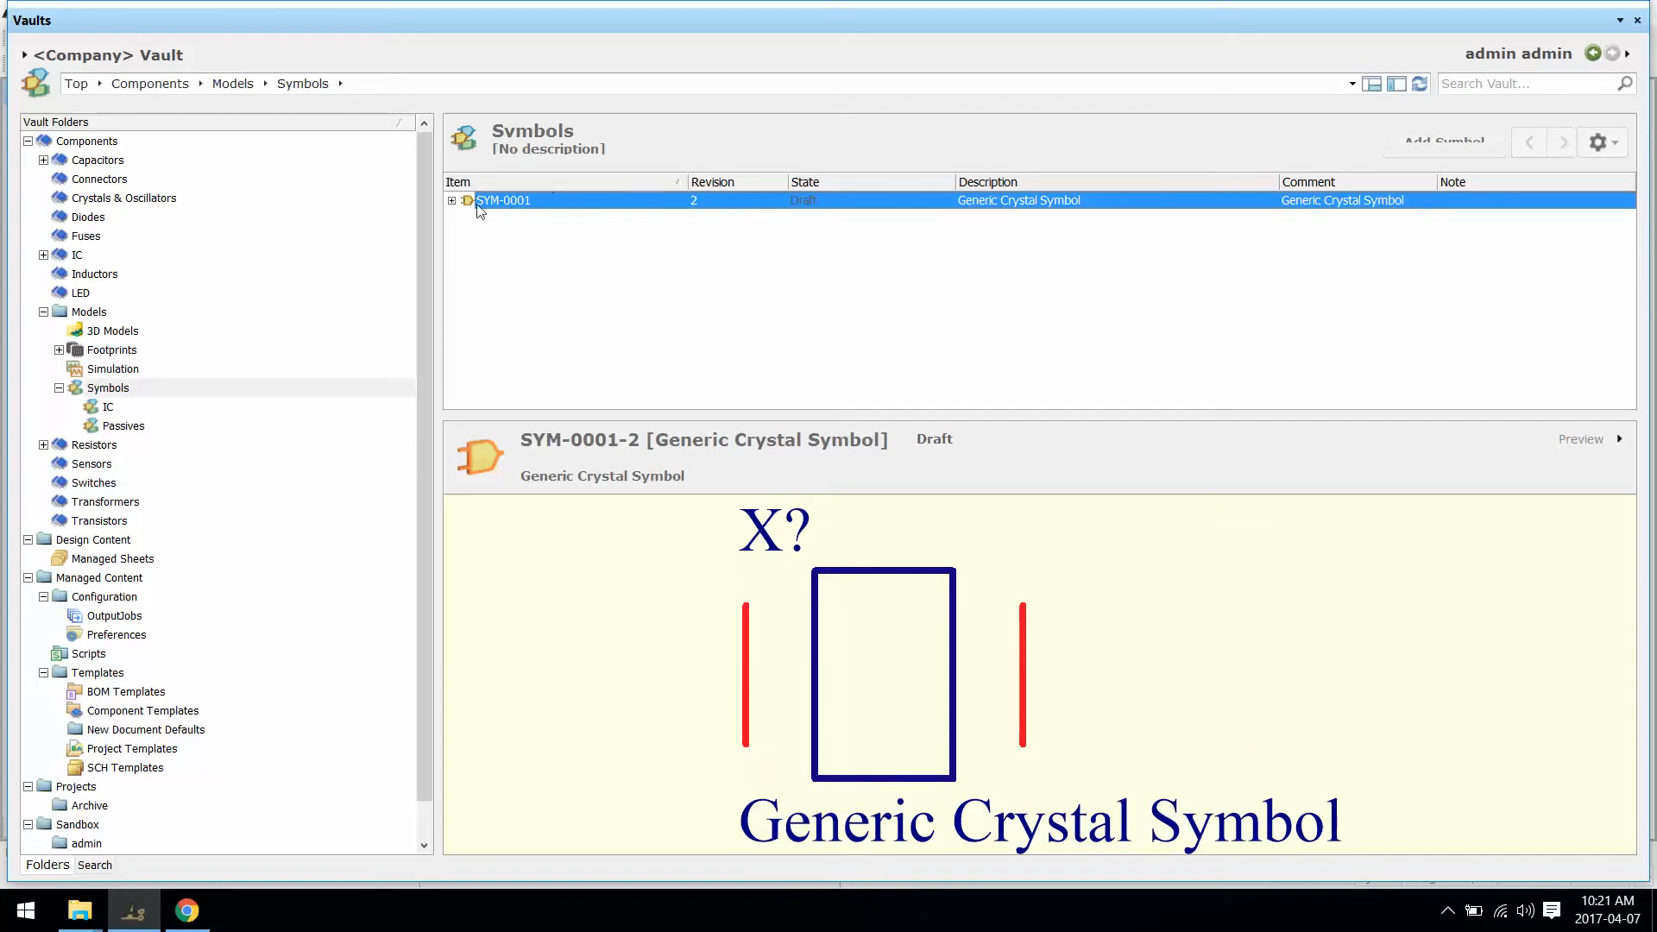
left_click(451, 200)
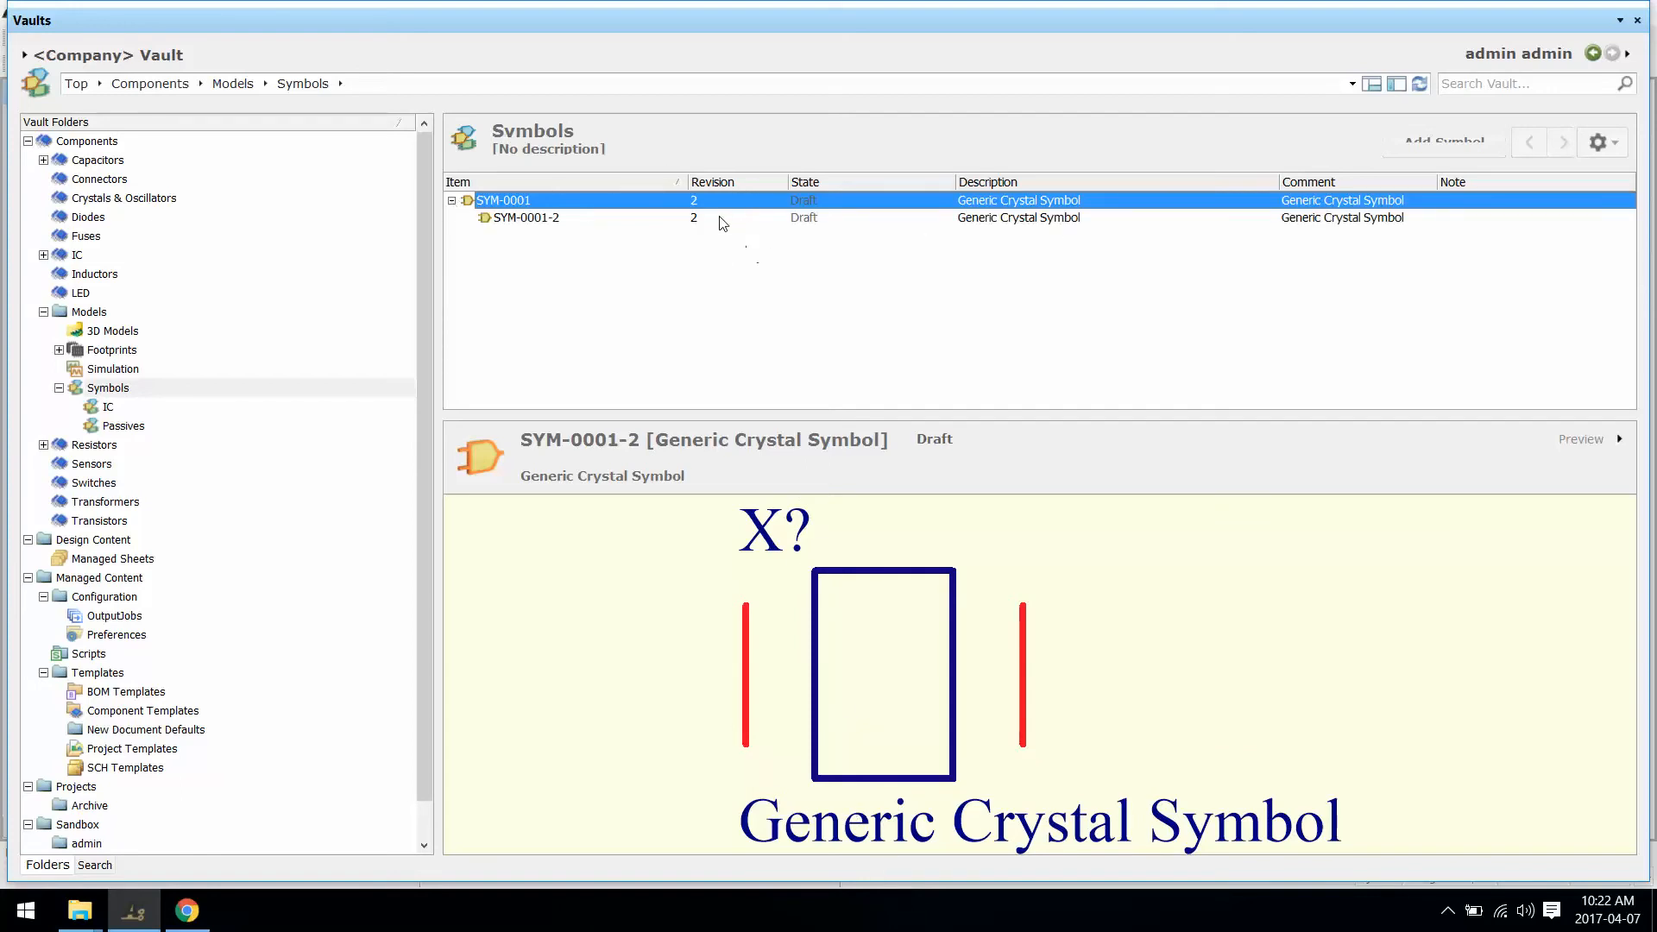
left_click(745, 219)
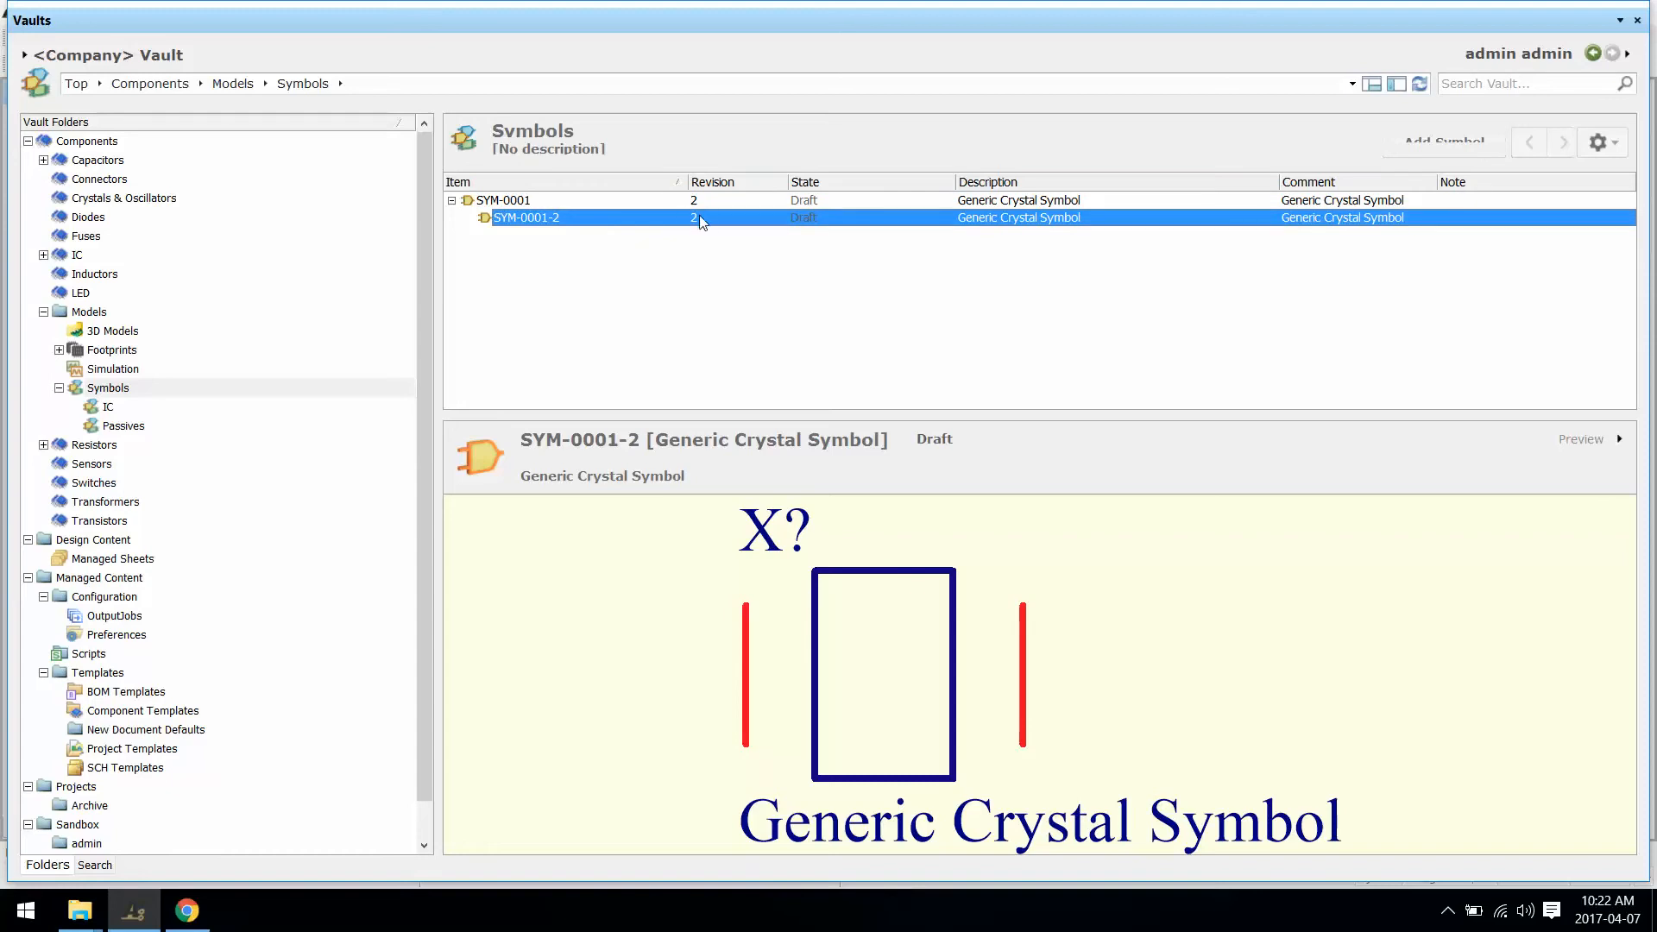
left_click(1612, 141)
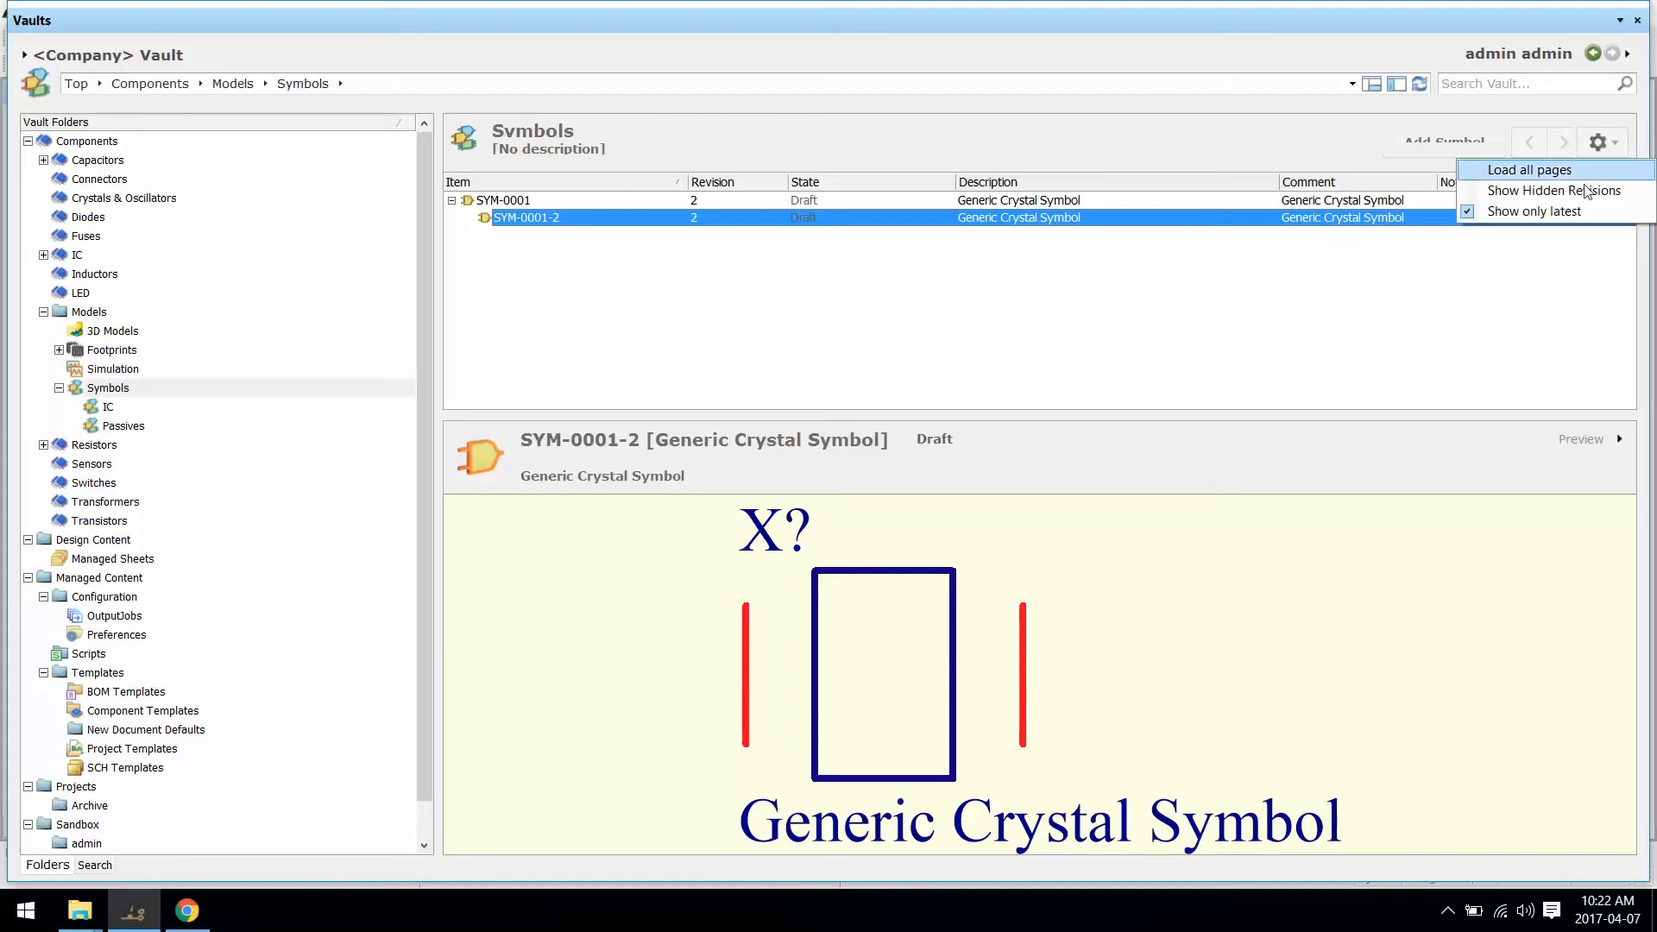
left_click(1571, 213)
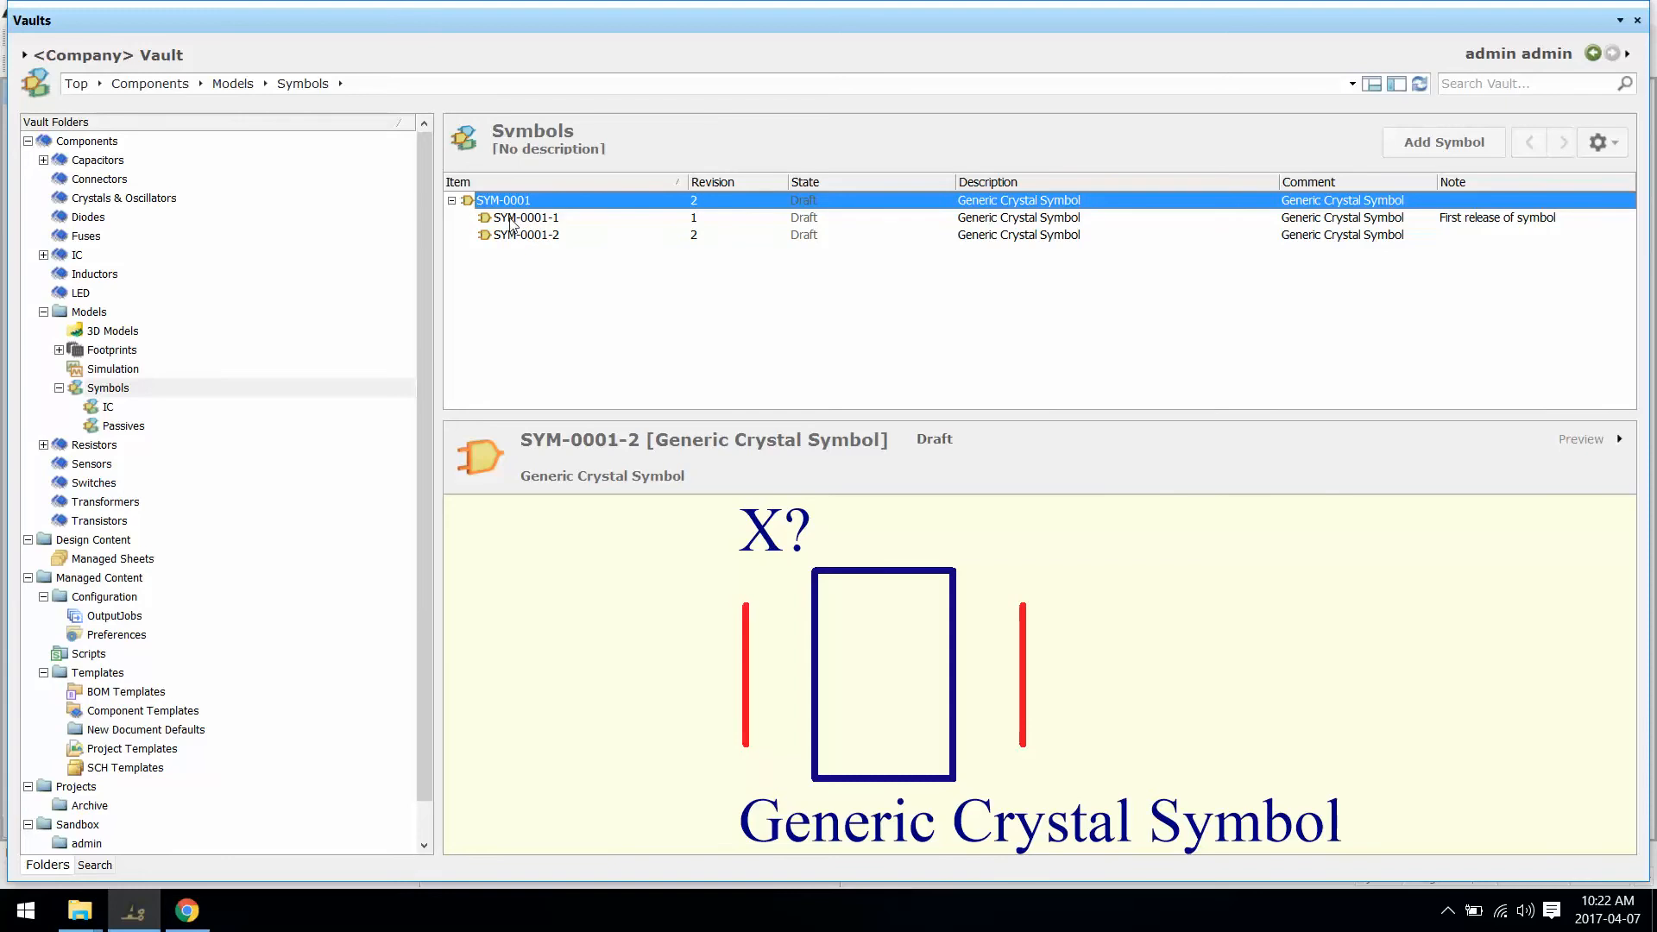
left_click(510, 217)
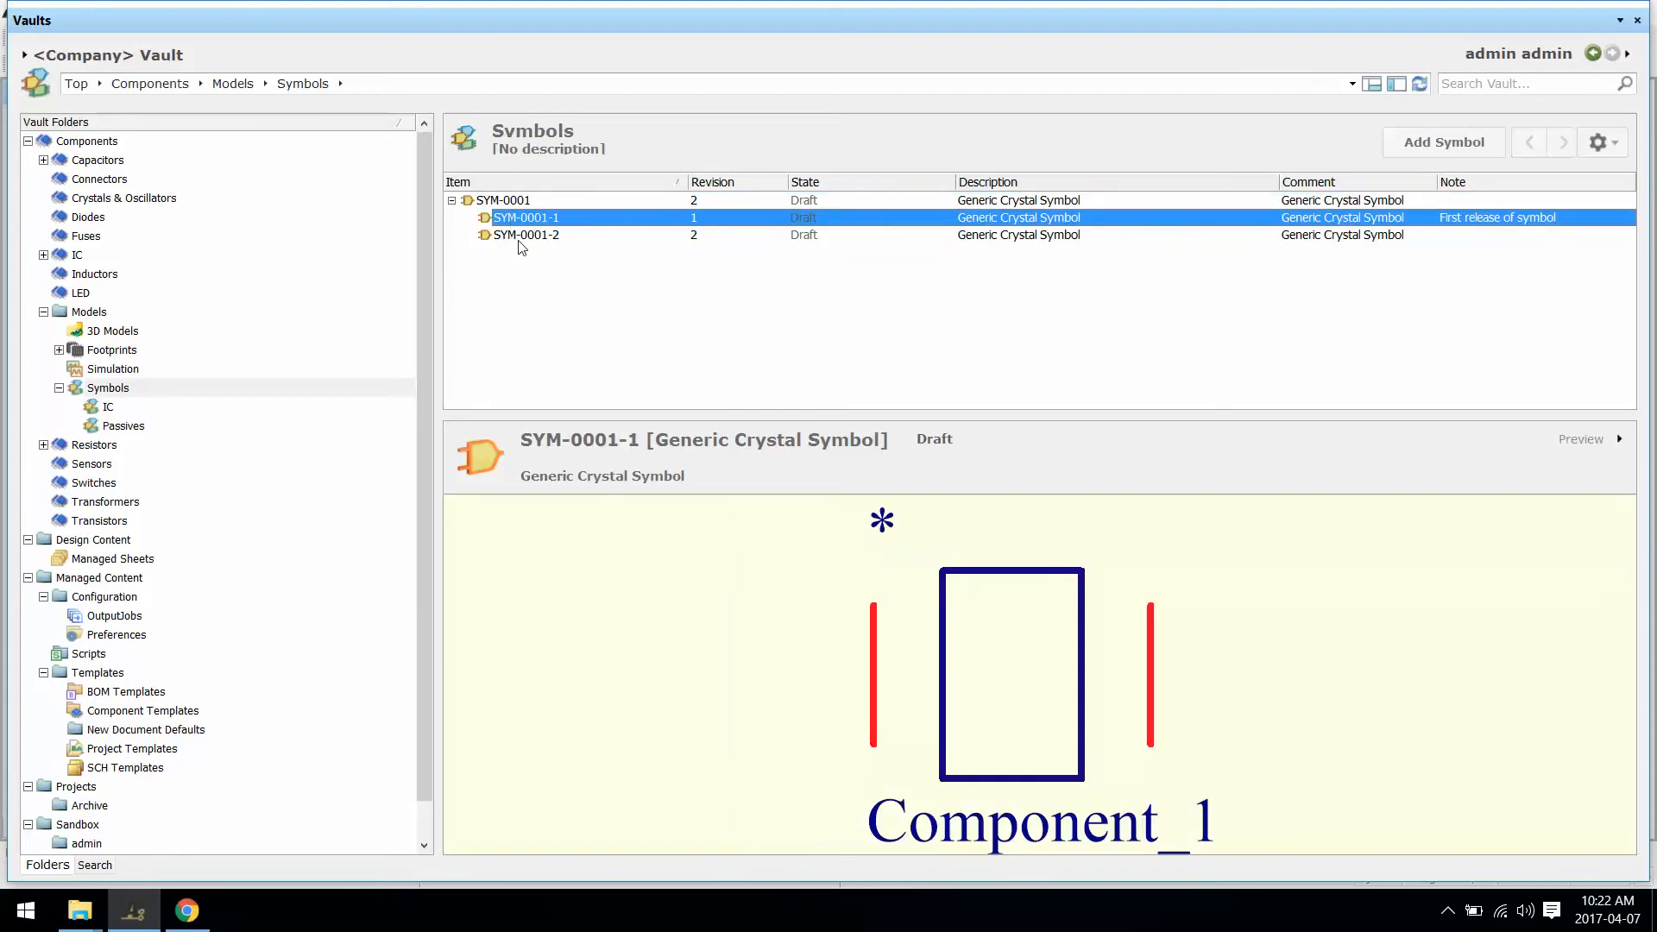
left_click(521, 238)
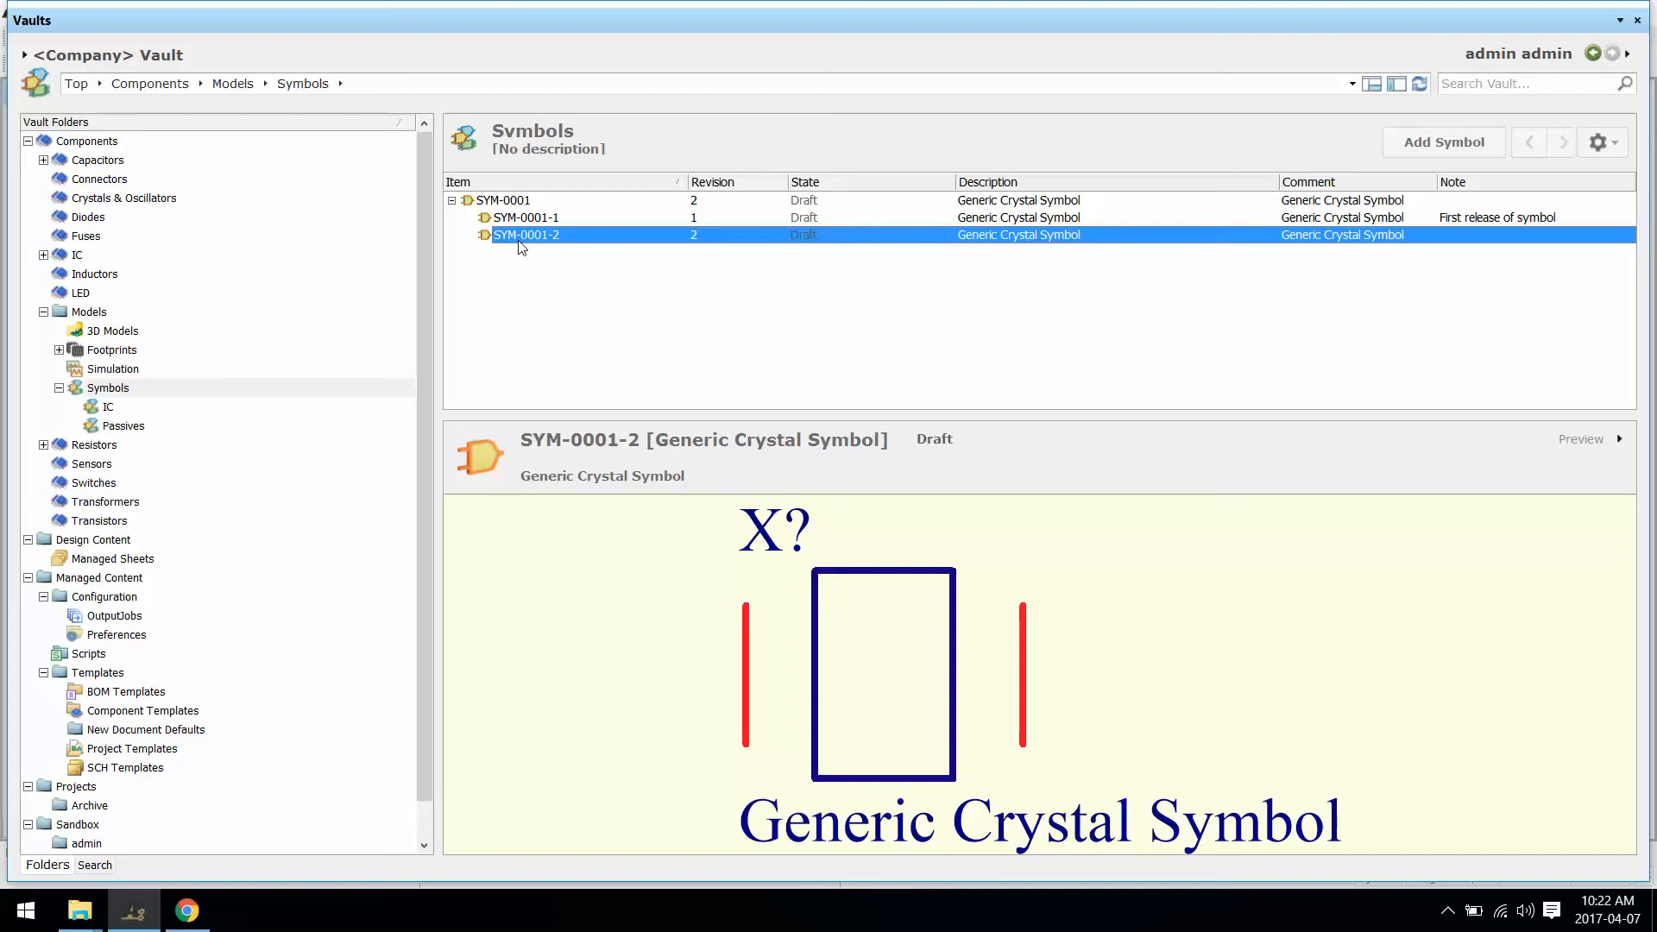
left_click(61, 350)
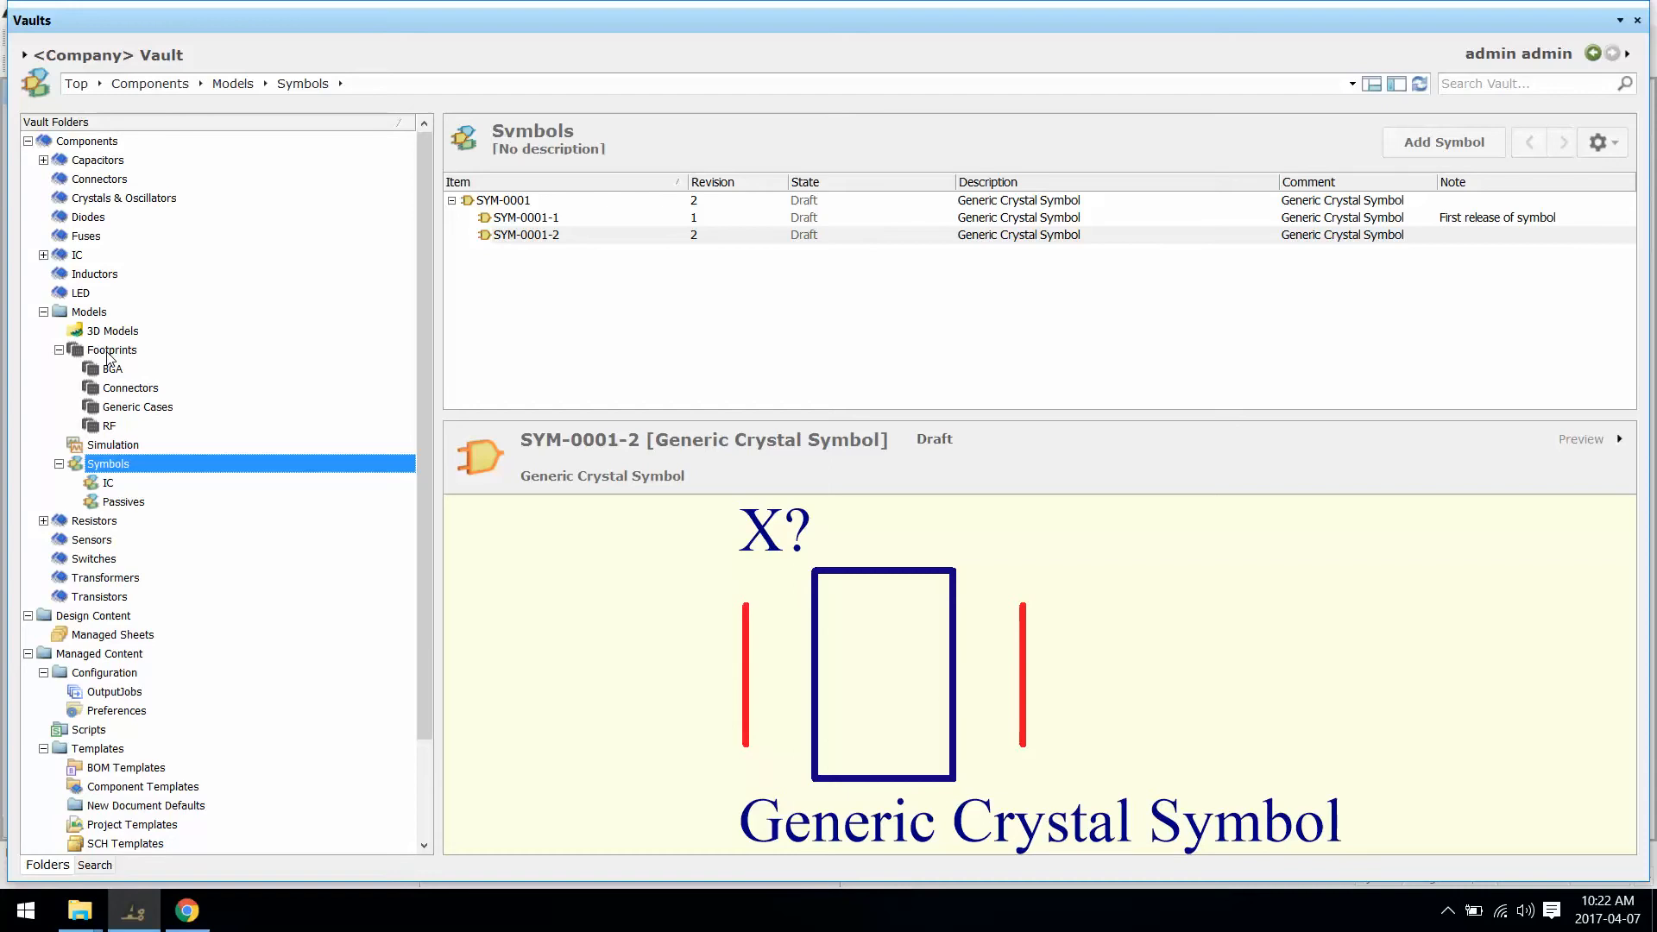
Step: Add footprint item PCC-0001 to the Footprints folder with description 'Generic Crystal SMD'
left_click(108, 354)
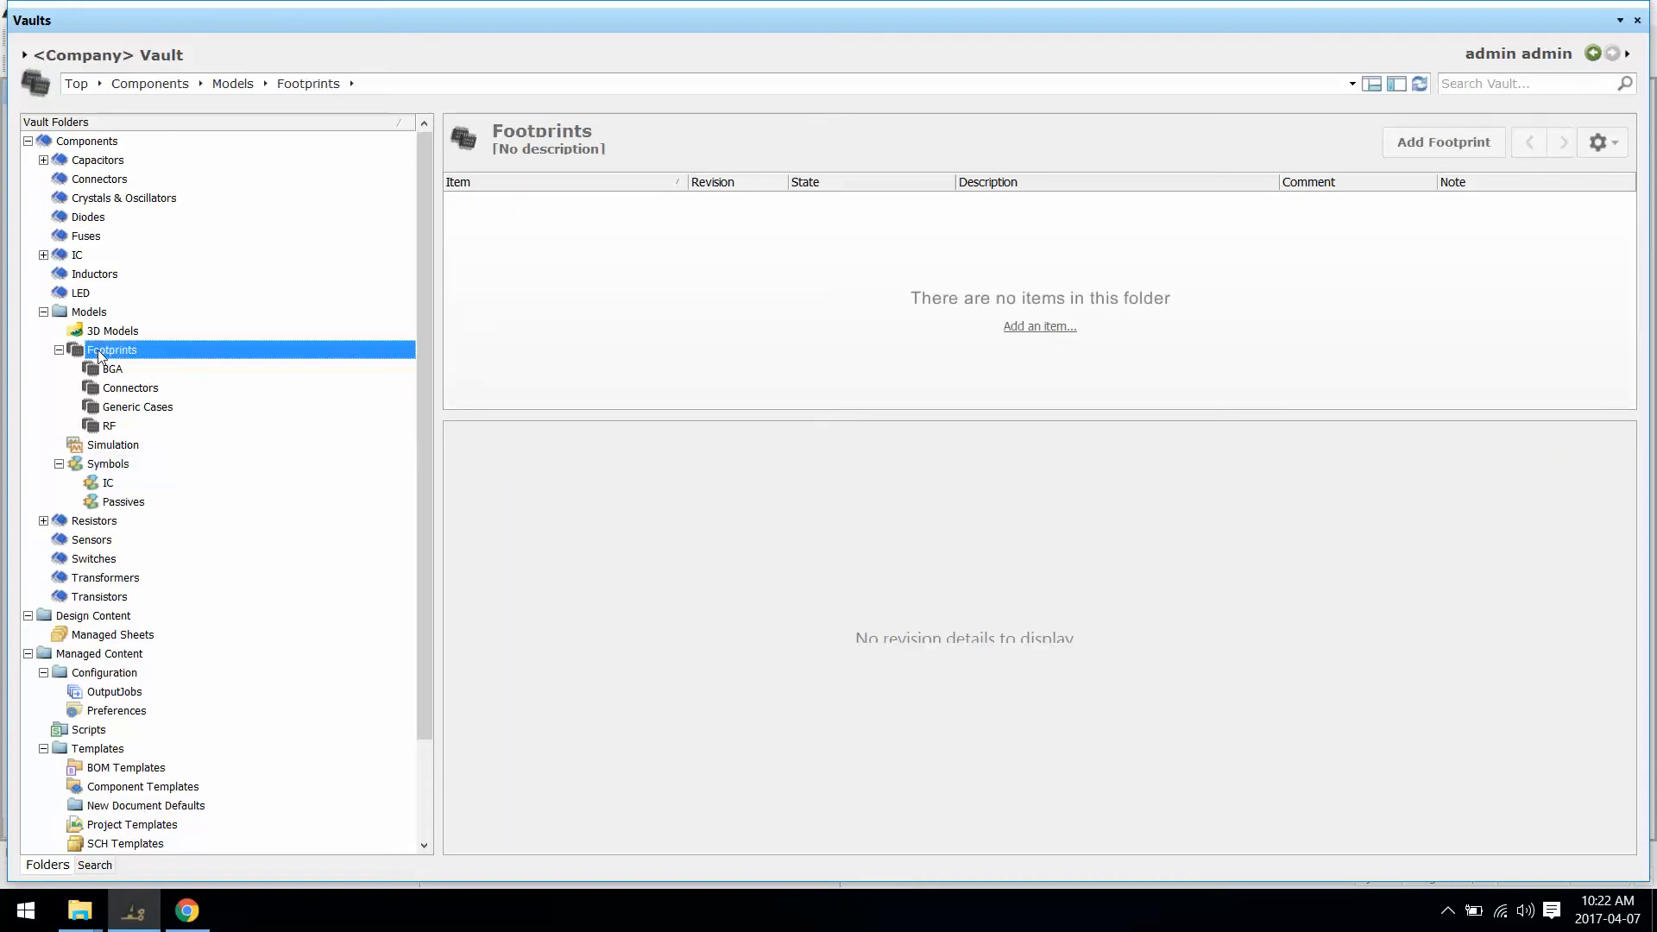
left_click(1447, 154)
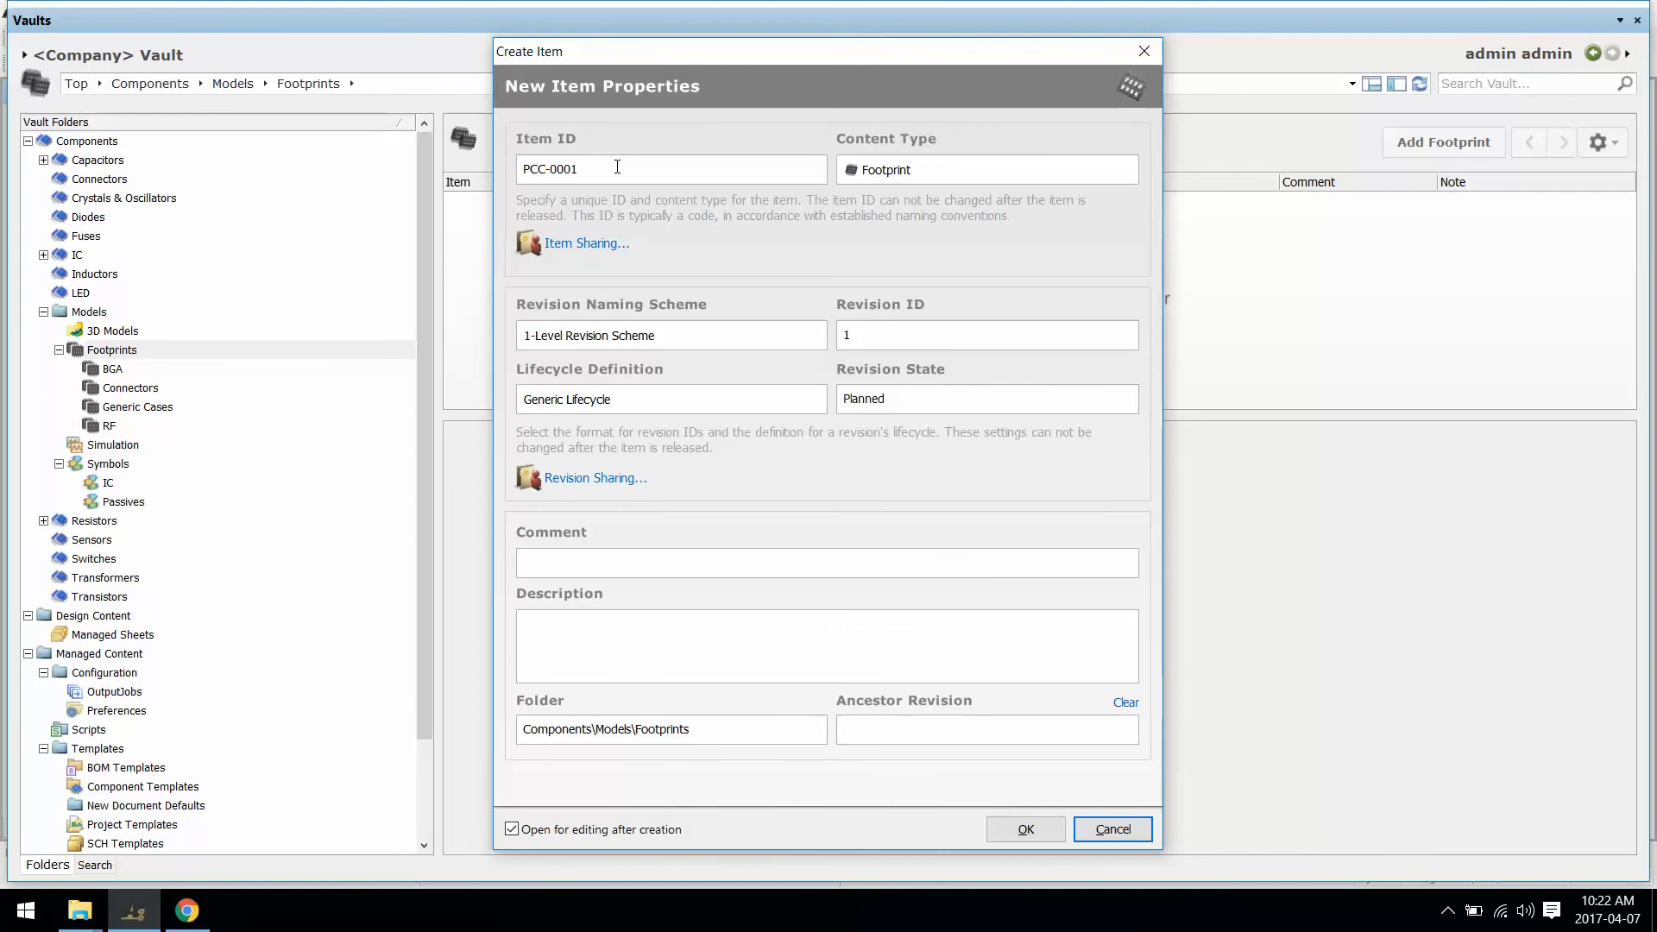
left_click(652, 565)
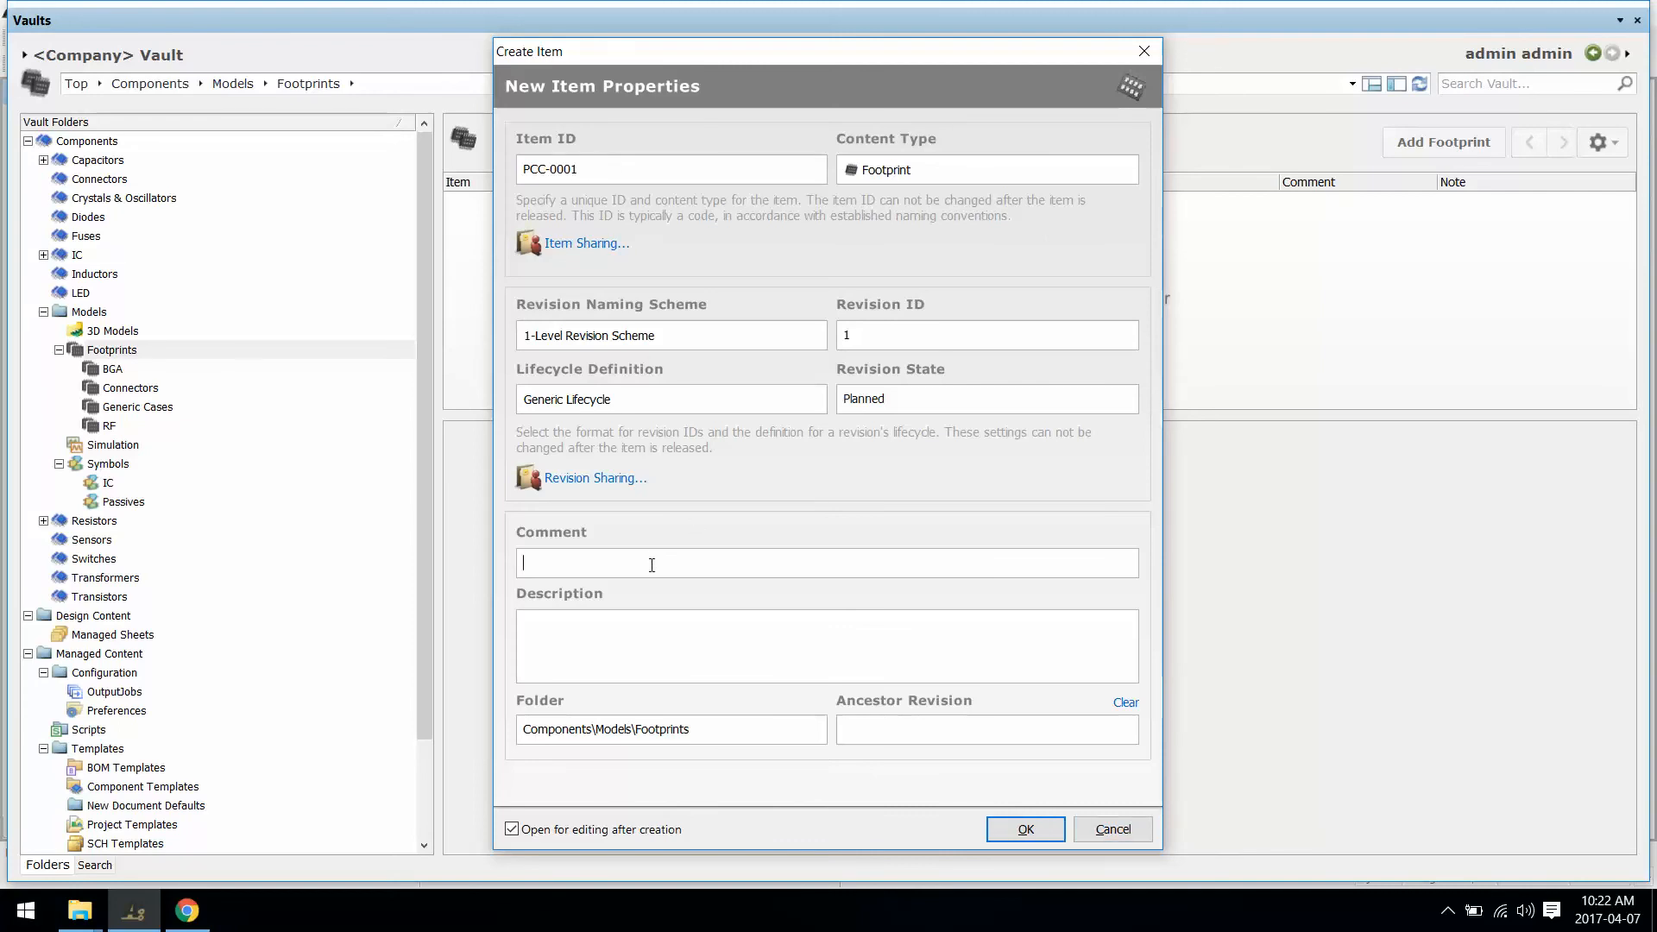
left_click(738, 659)
type("gEN")
key("BackSpace")
key("BackSpace")
key("BackSpace")
type("Generic Cyrsta")
key("BackSpace")
key("BackSpace")
type("ystal SMD")
left_click(1004, 827)
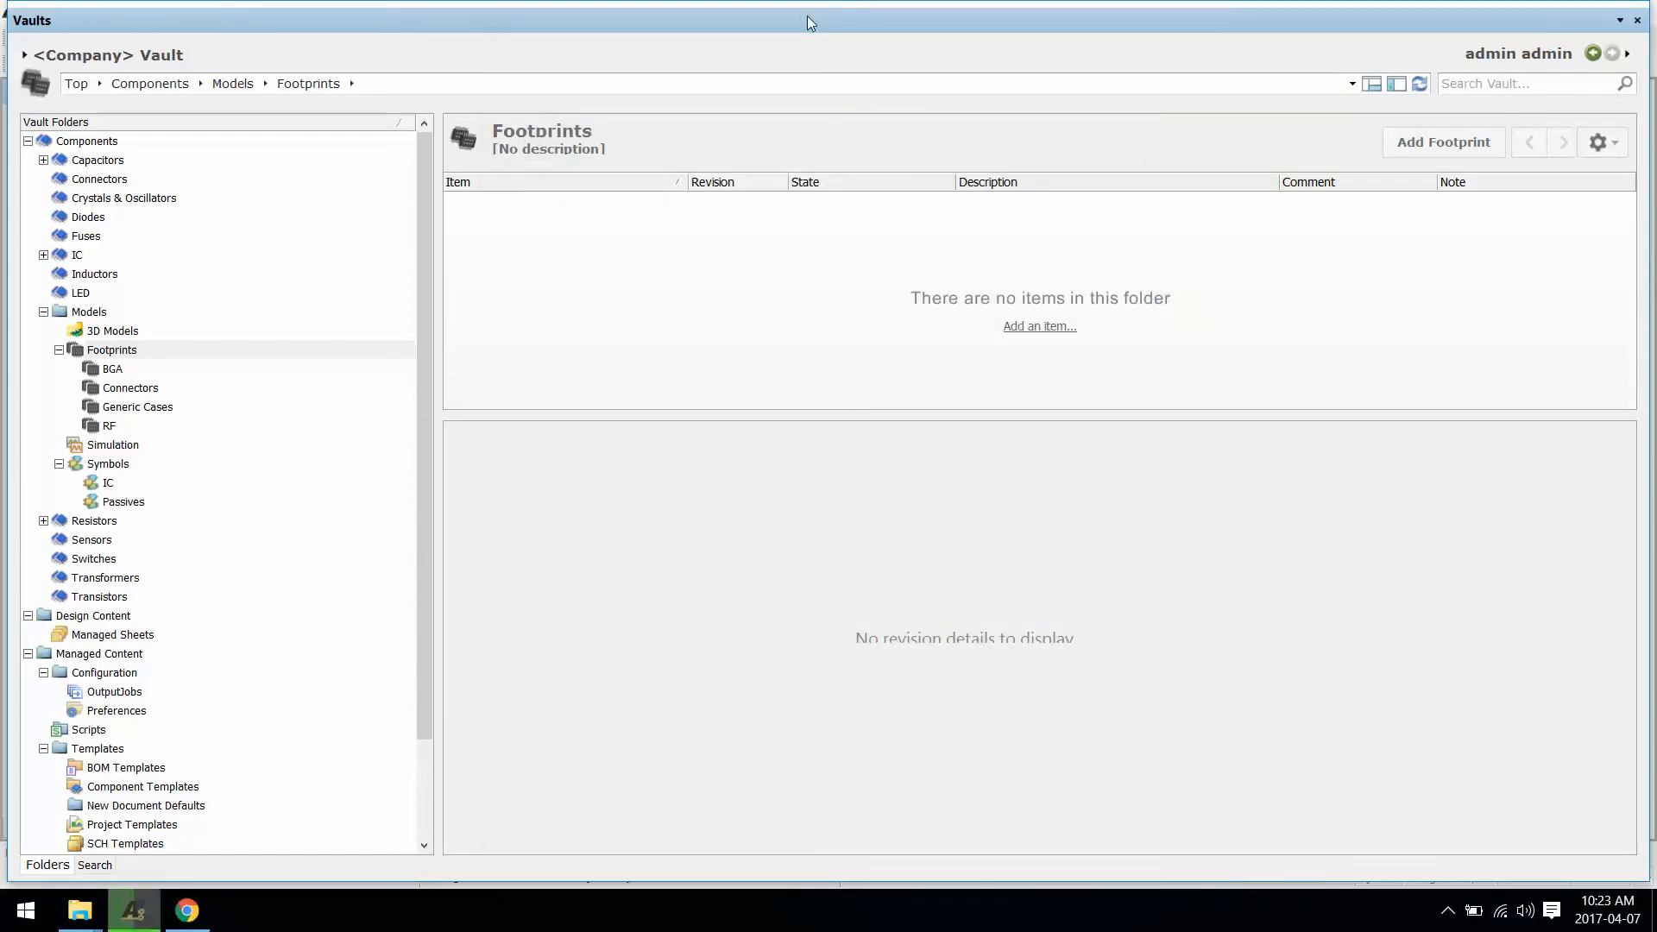
Step: Close the Vault browser, show the Projects panel, and zoom in on the footprint origin
right_click(806, 16)
left_click(877, 30)
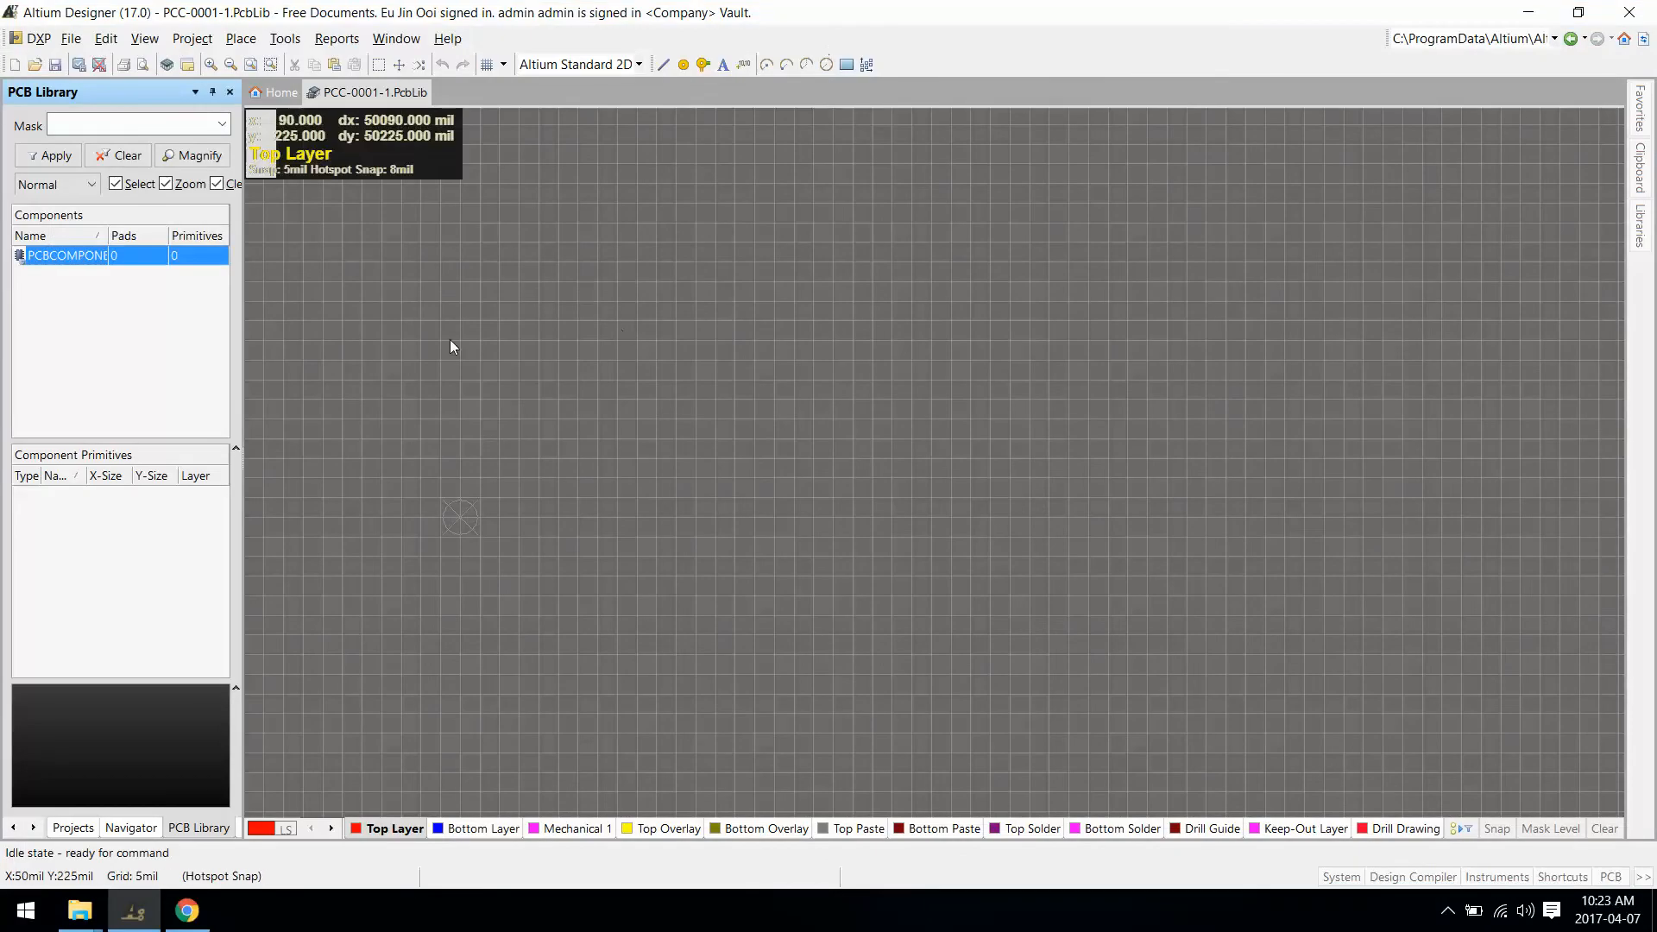
left_click(64, 831)
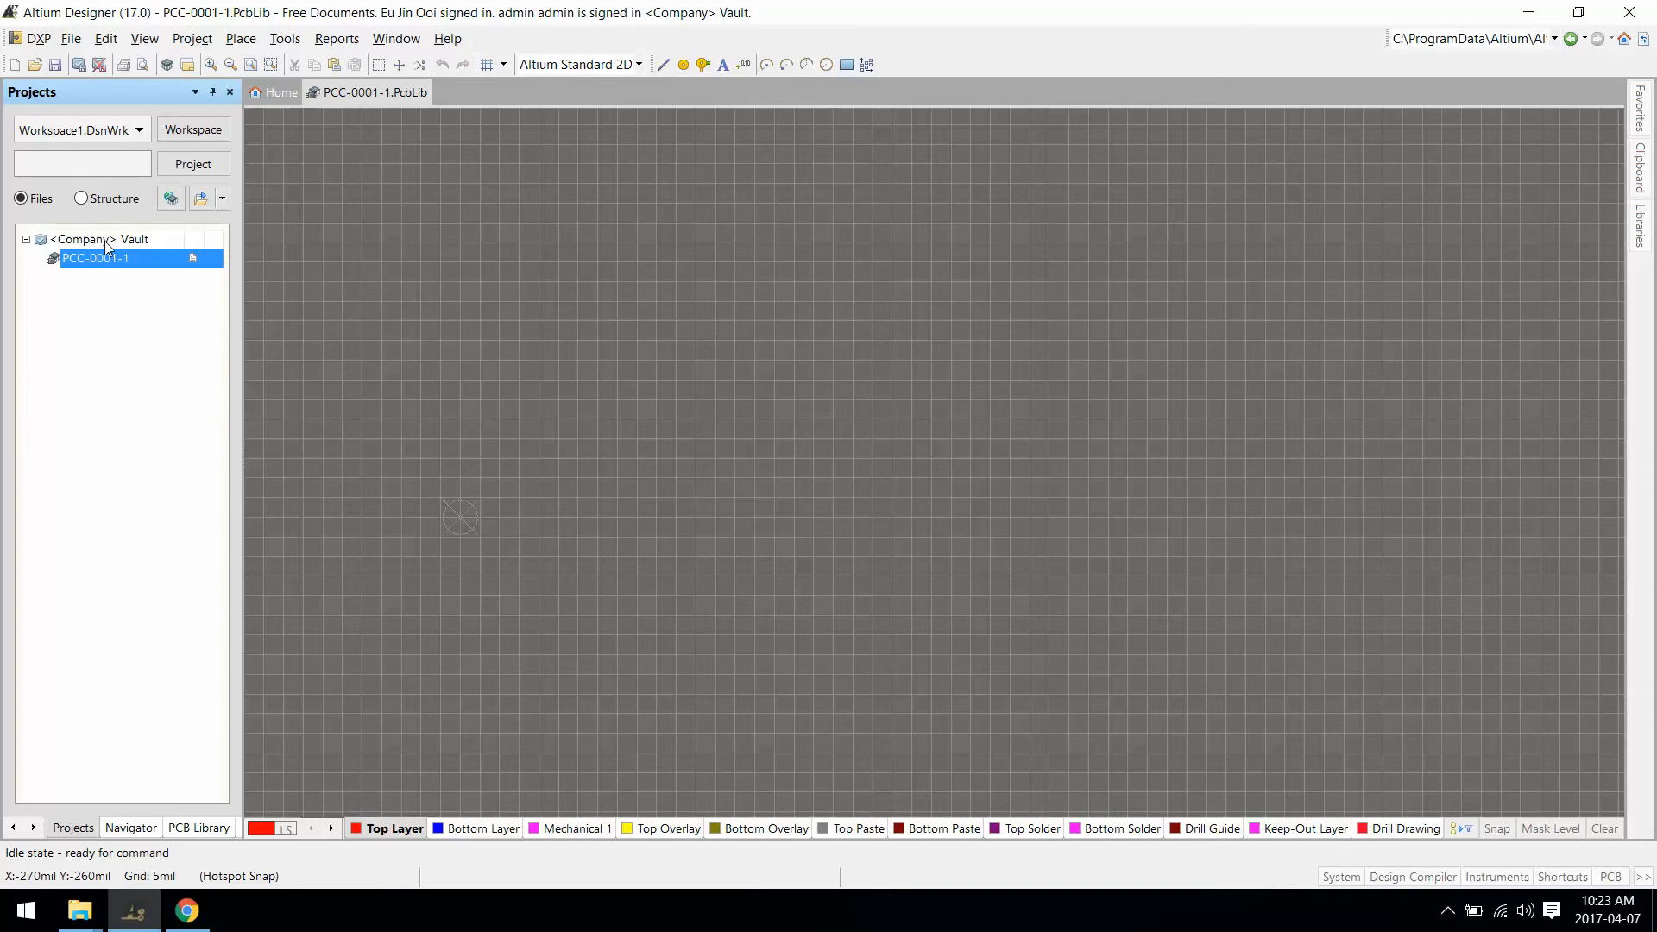
middle_click_drag(366, 490, 366, 491)
scroll(367, 491, "up", 3, "ctrl")
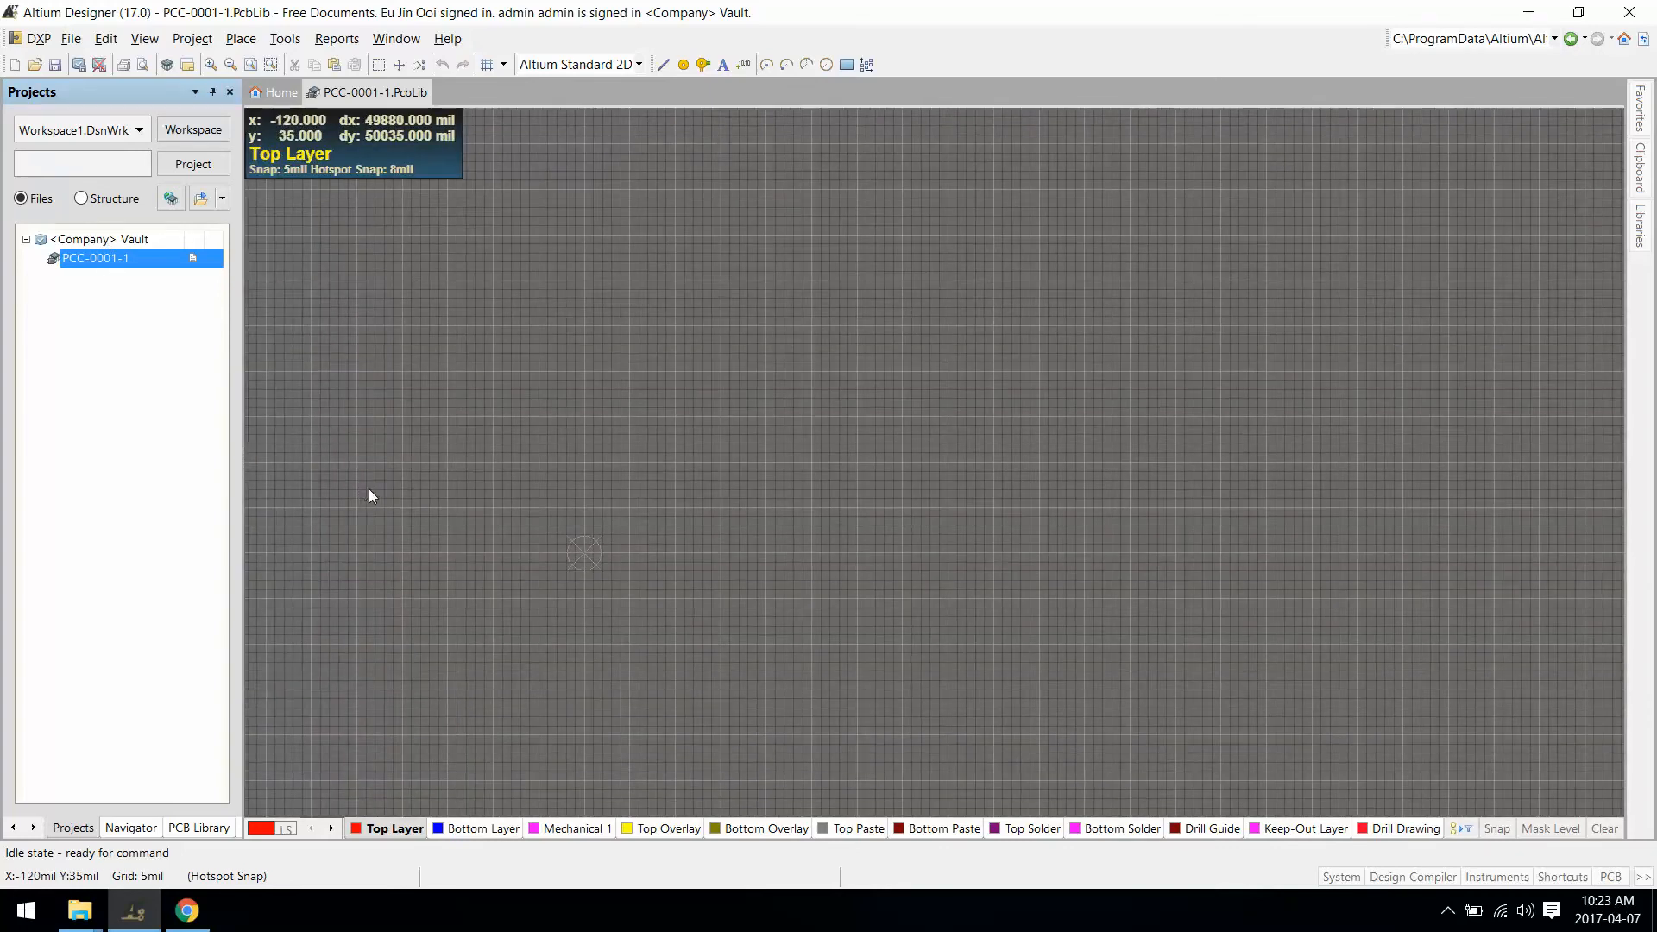
right_click_drag(369, 488, 629, 352)
Step: Place a rectangular Top Layer pad 1, X-size 100 mil, at the origin
left_click(241, 41)
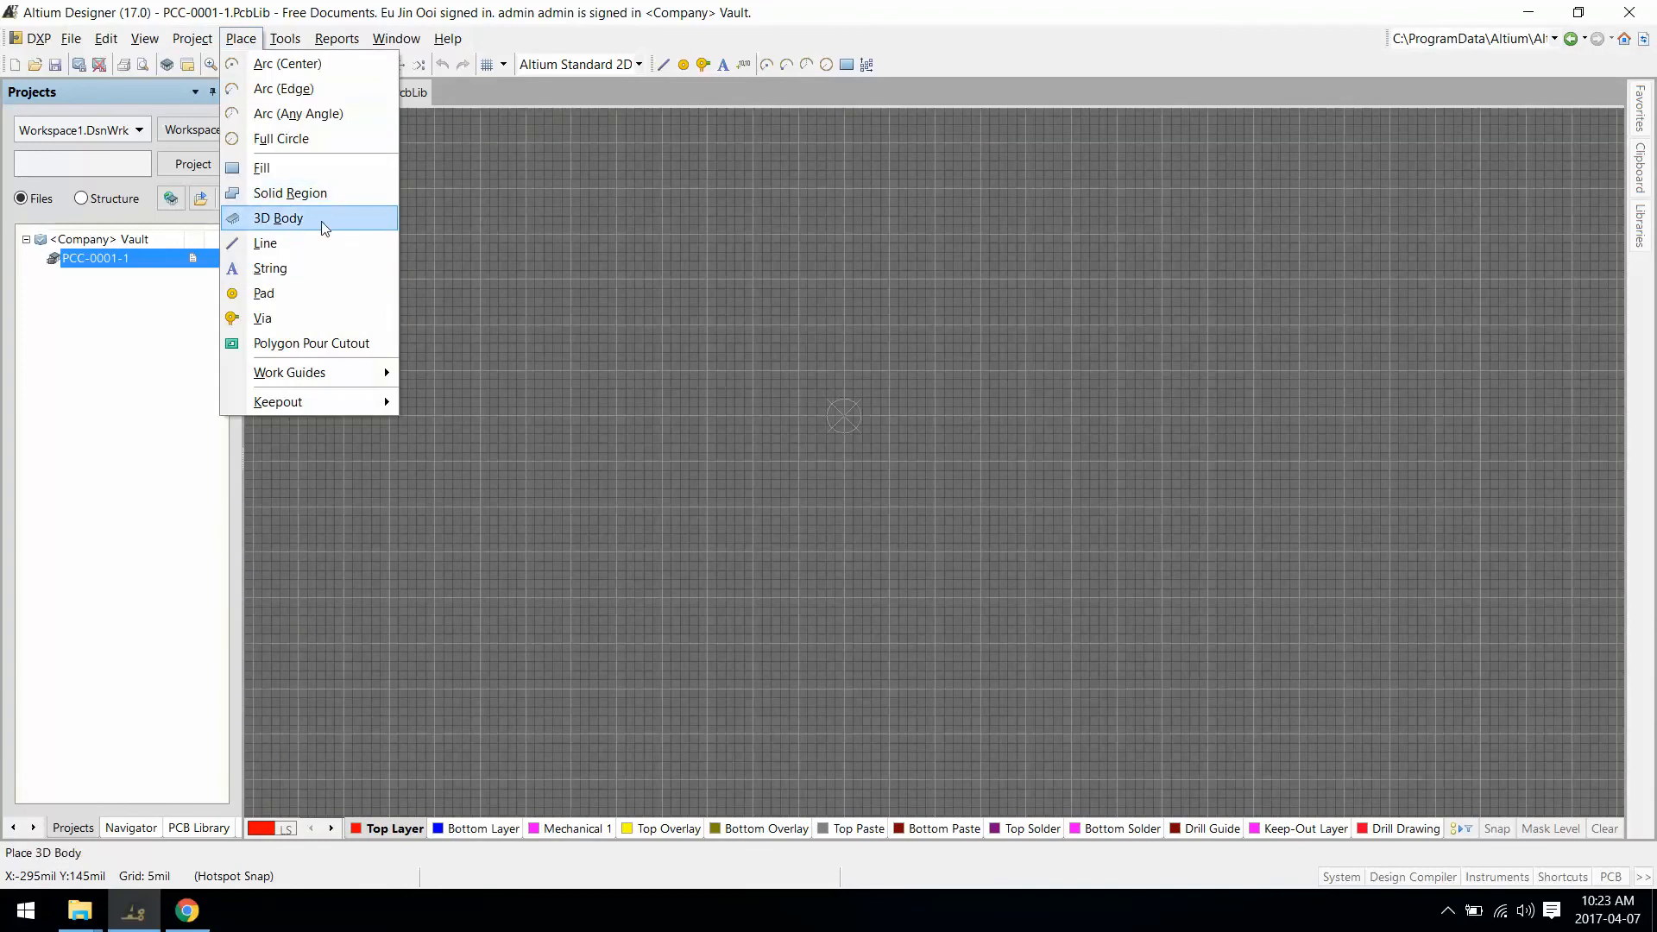
left_click(307, 292)
key("Tab")
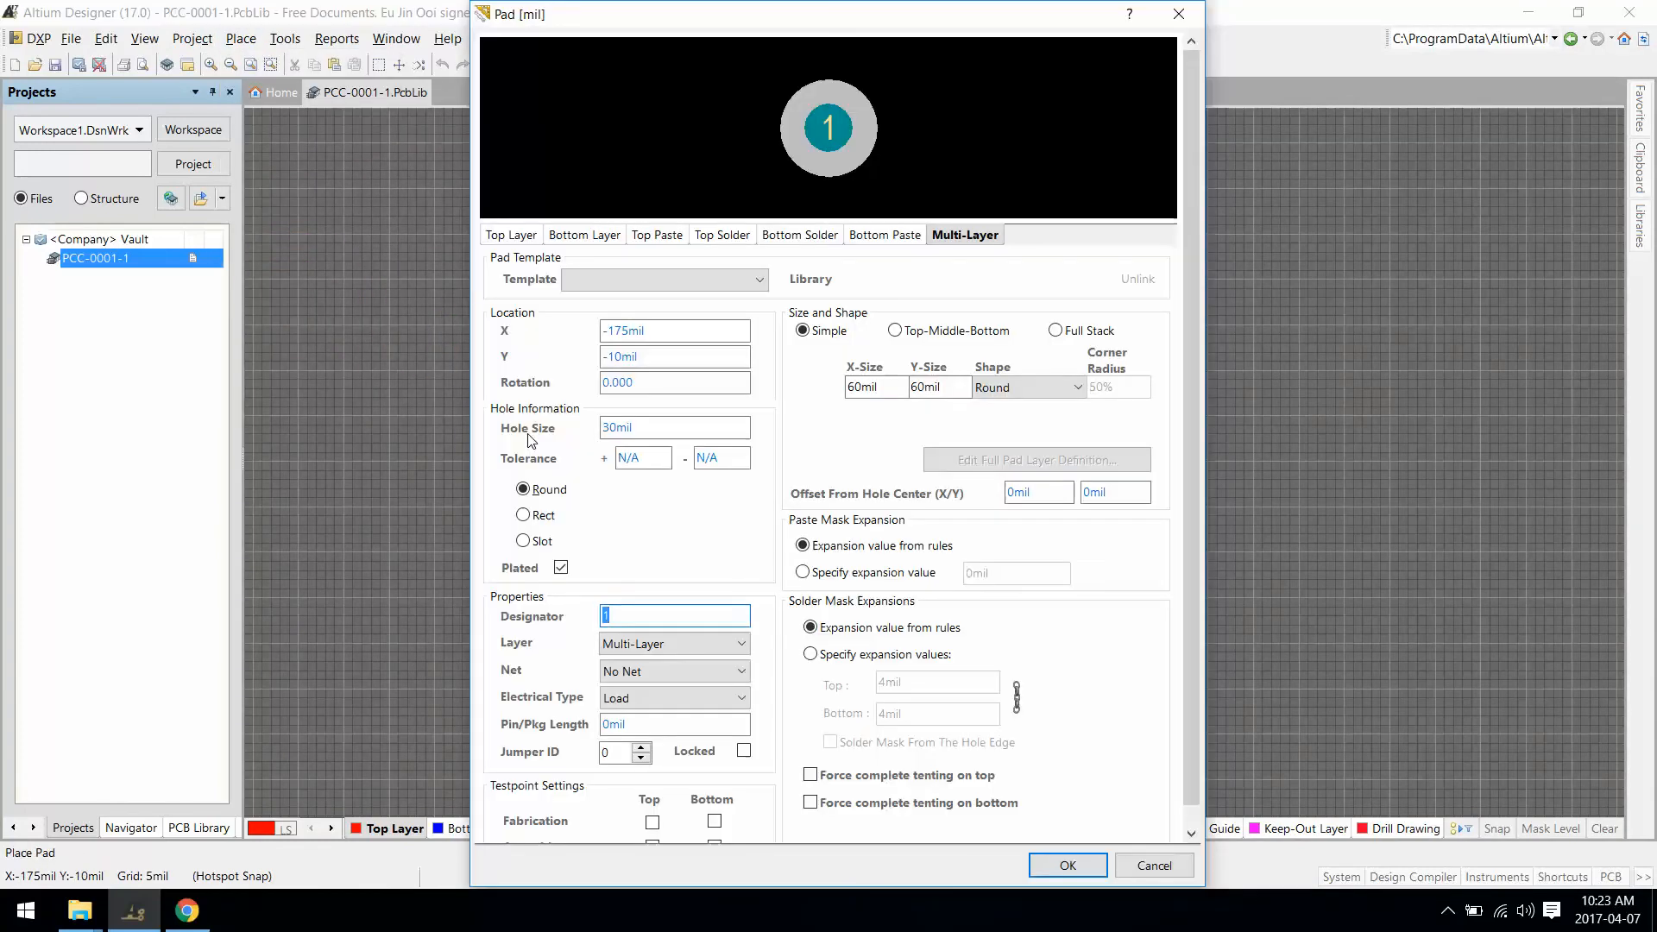
left_click(633, 643)
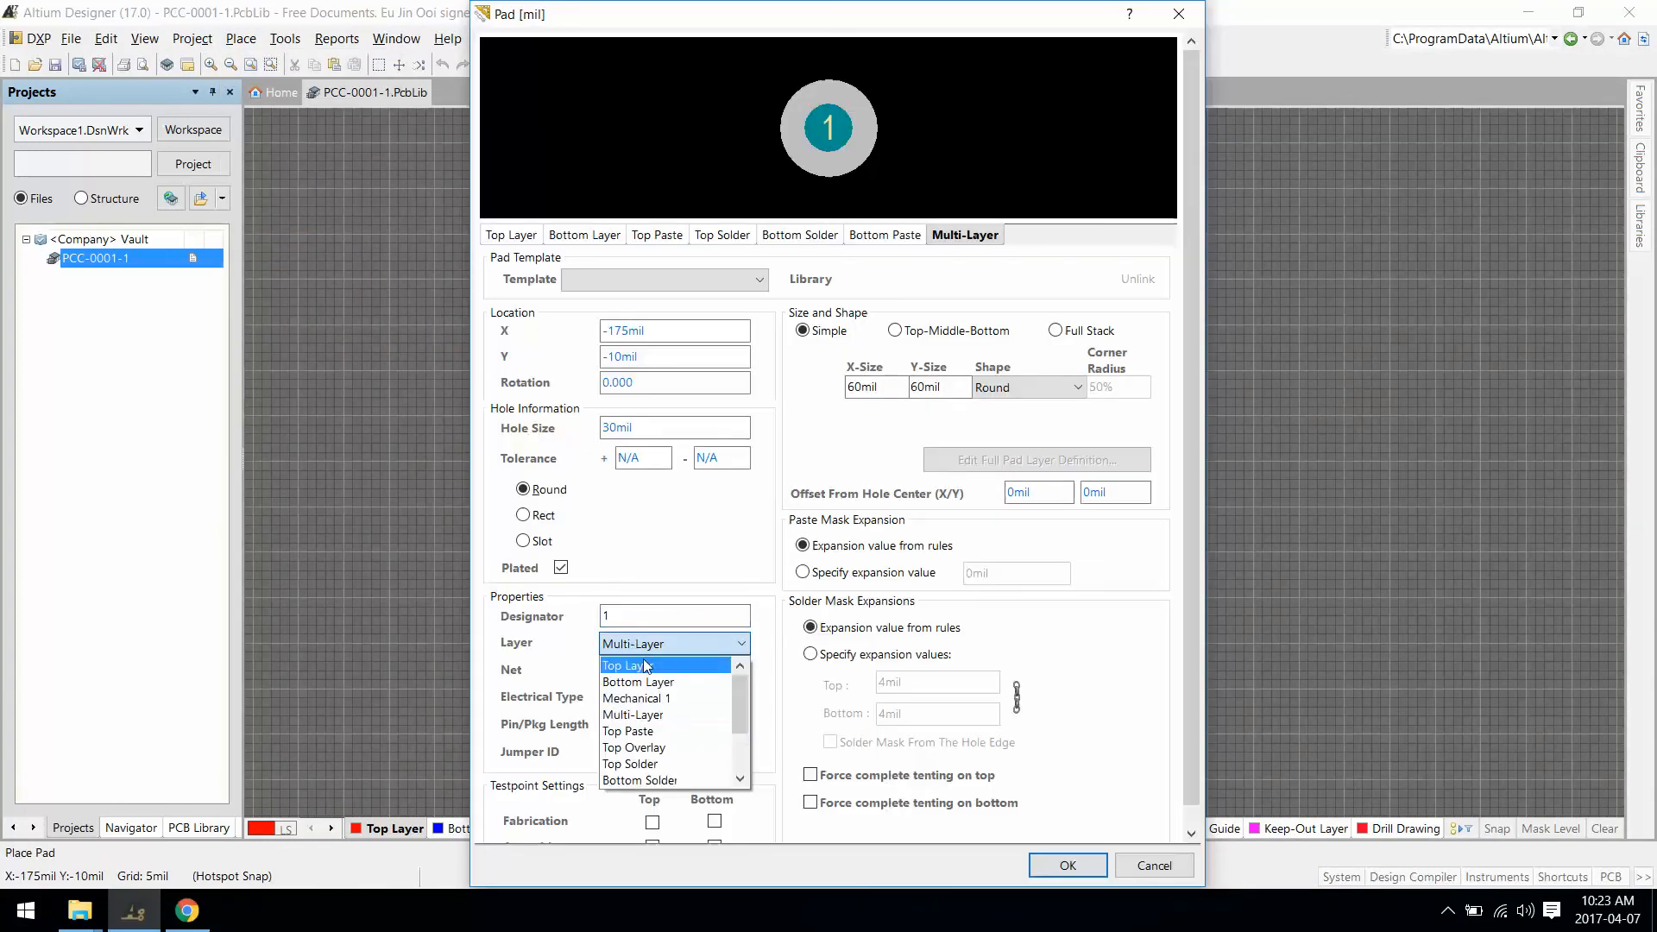
left_click(639, 682)
left_click(647, 646)
left_click(644, 666)
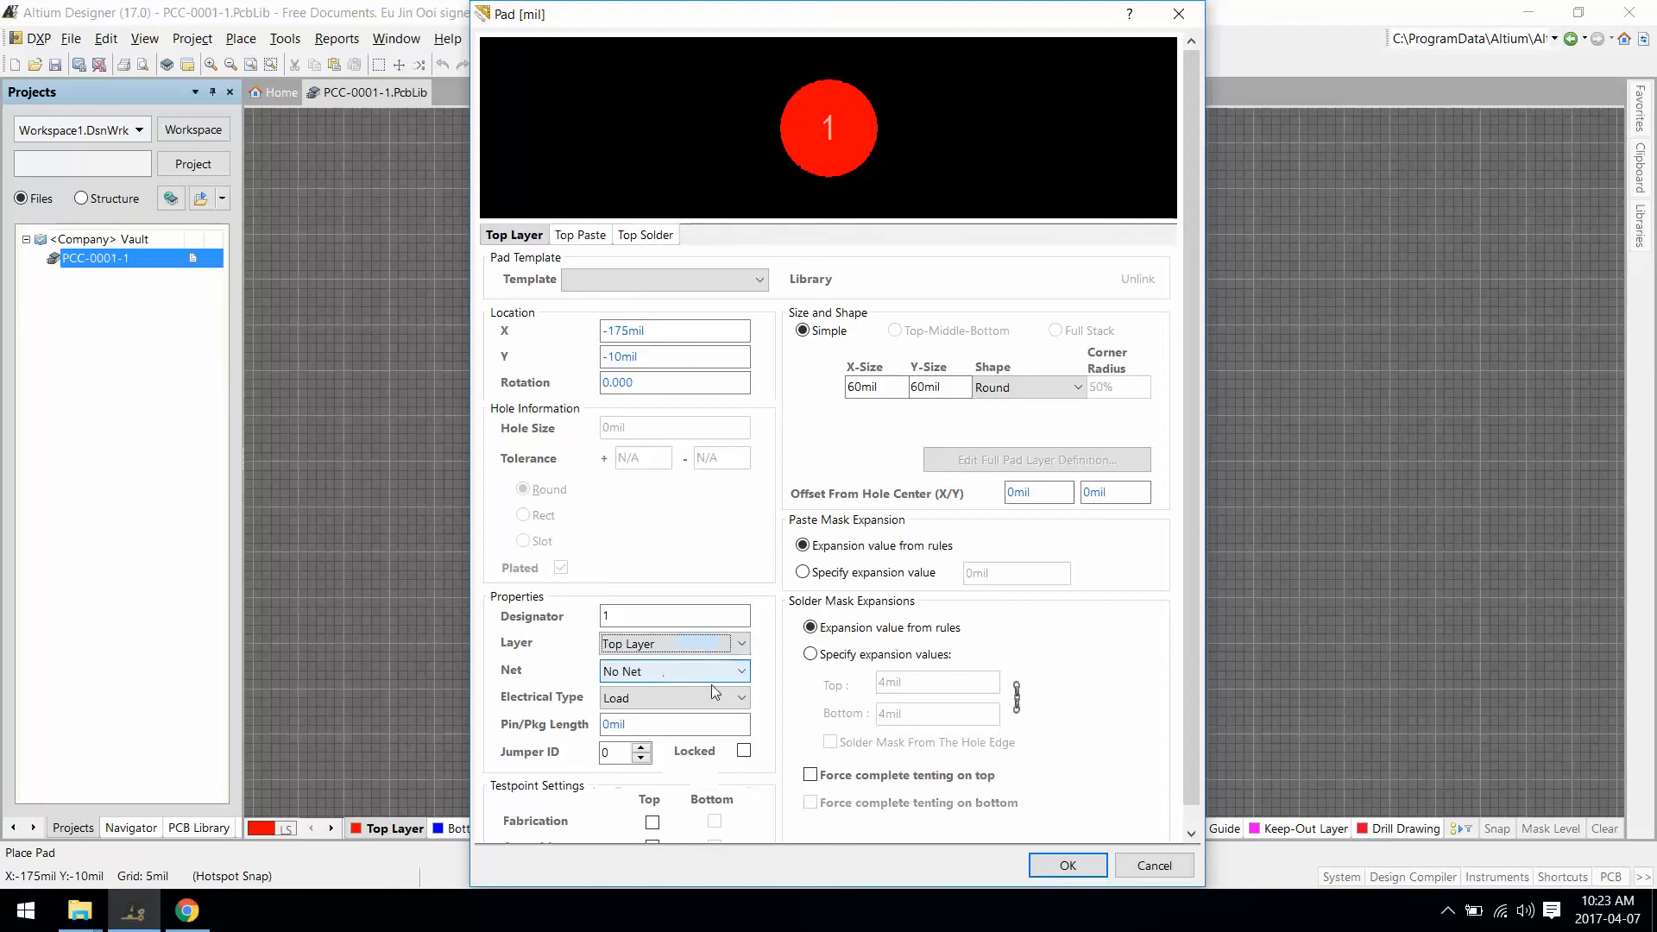
left_click(1038, 390)
left_click(1018, 426)
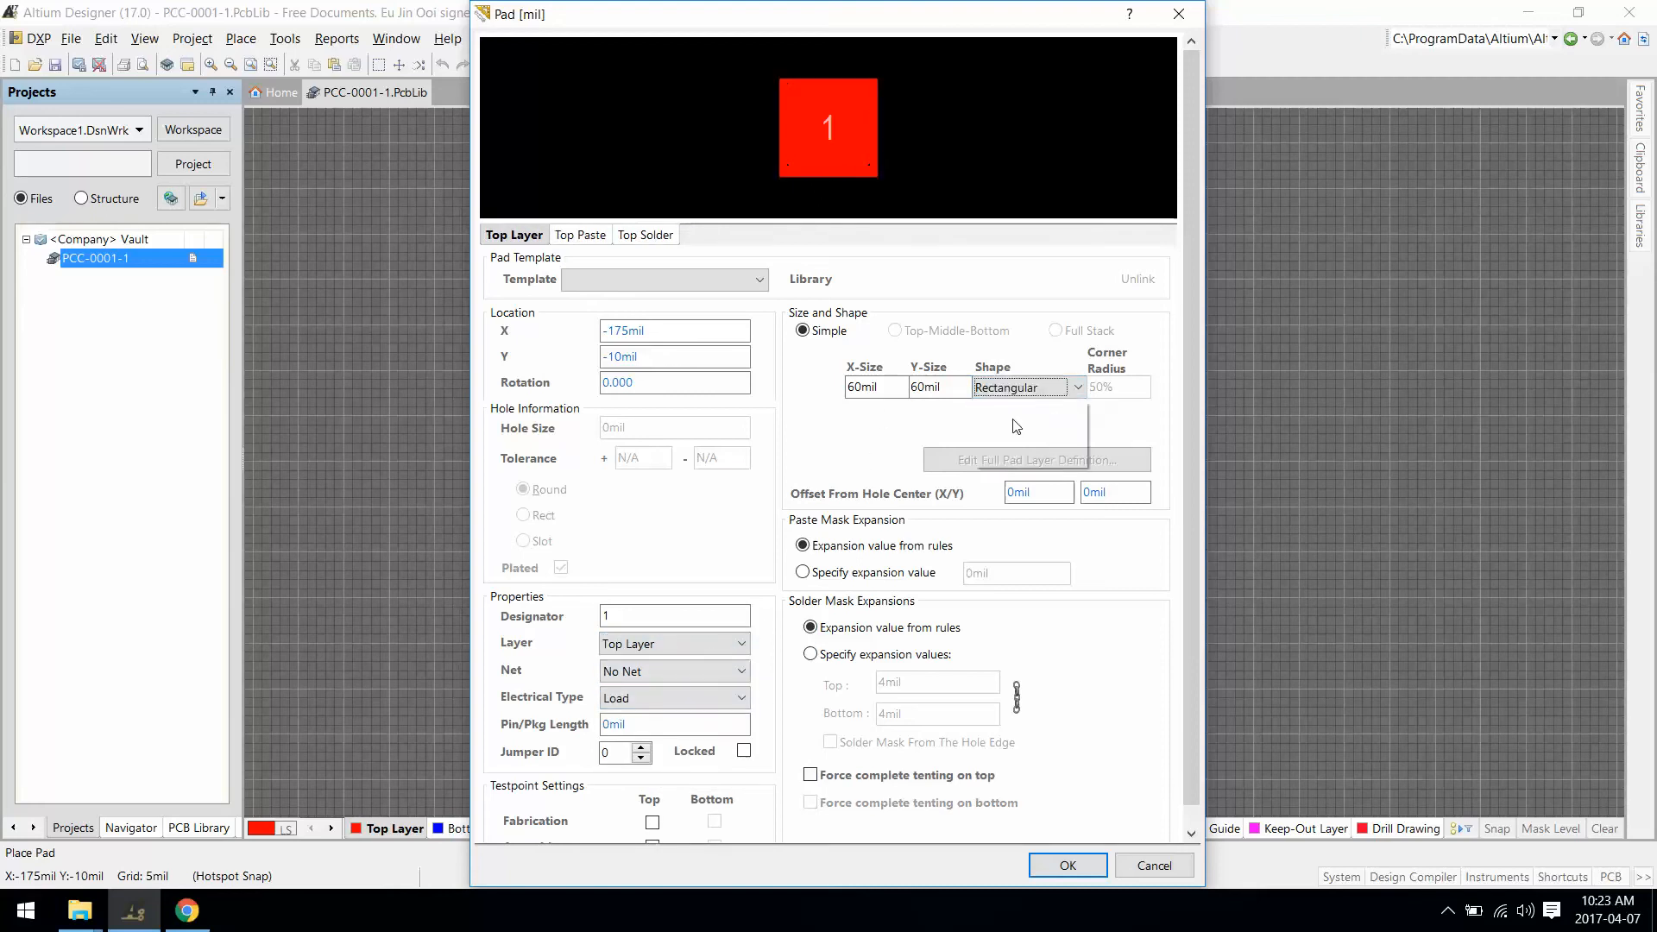
left_click_drag(900, 386, 714, 375)
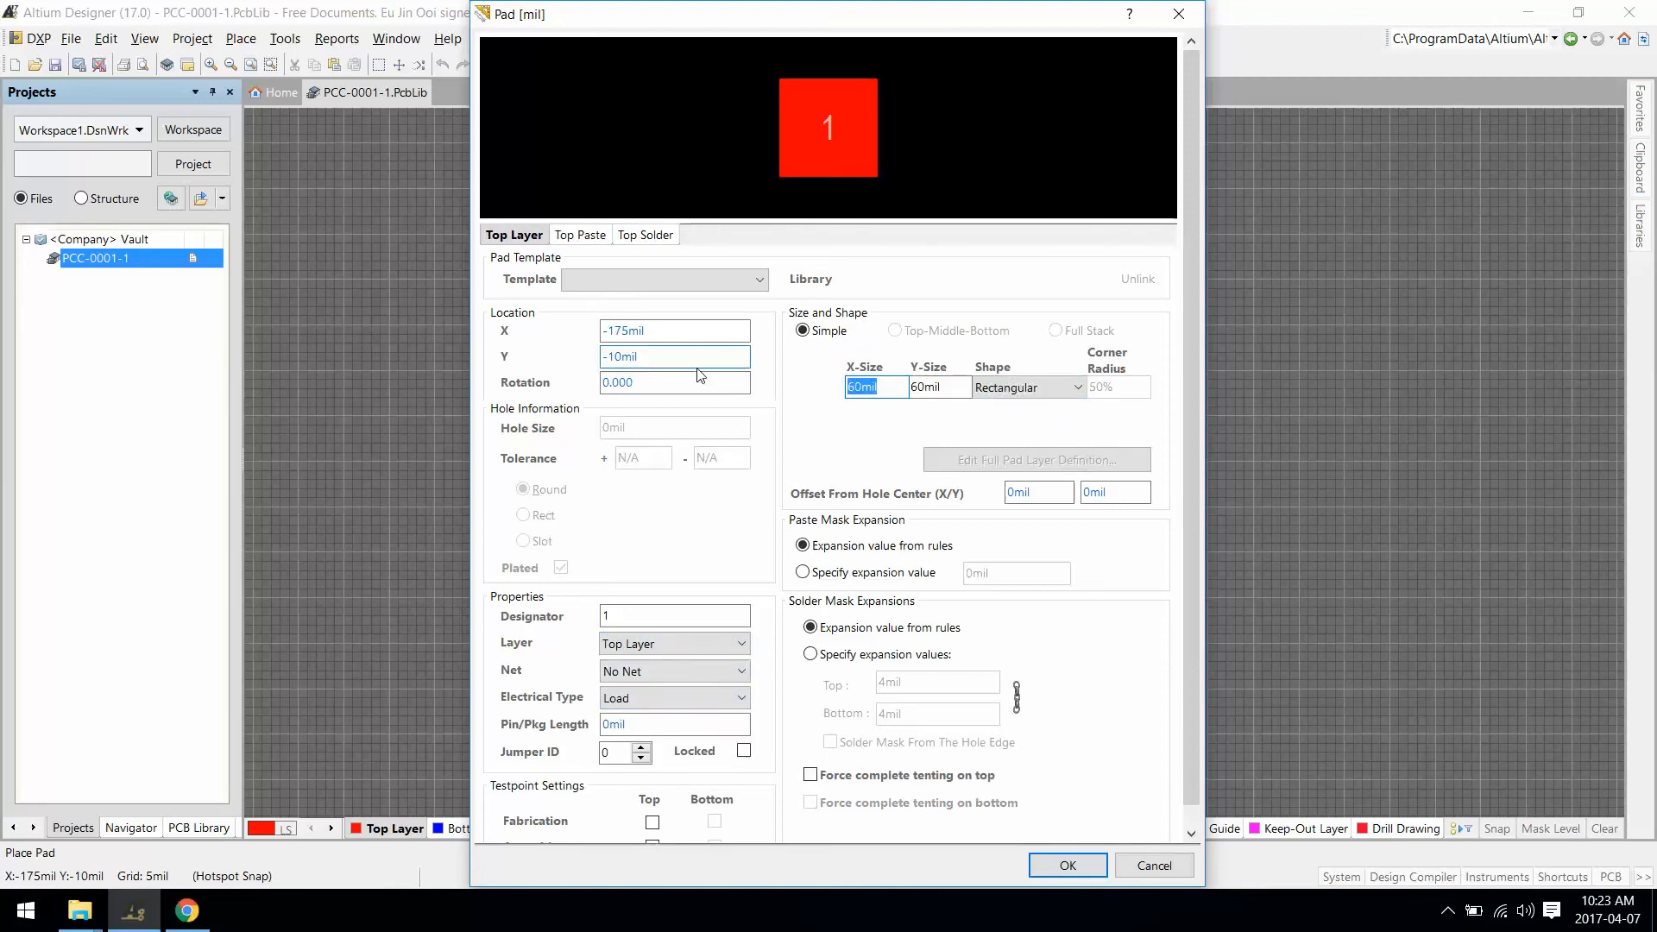
type("100")
key("Tab")
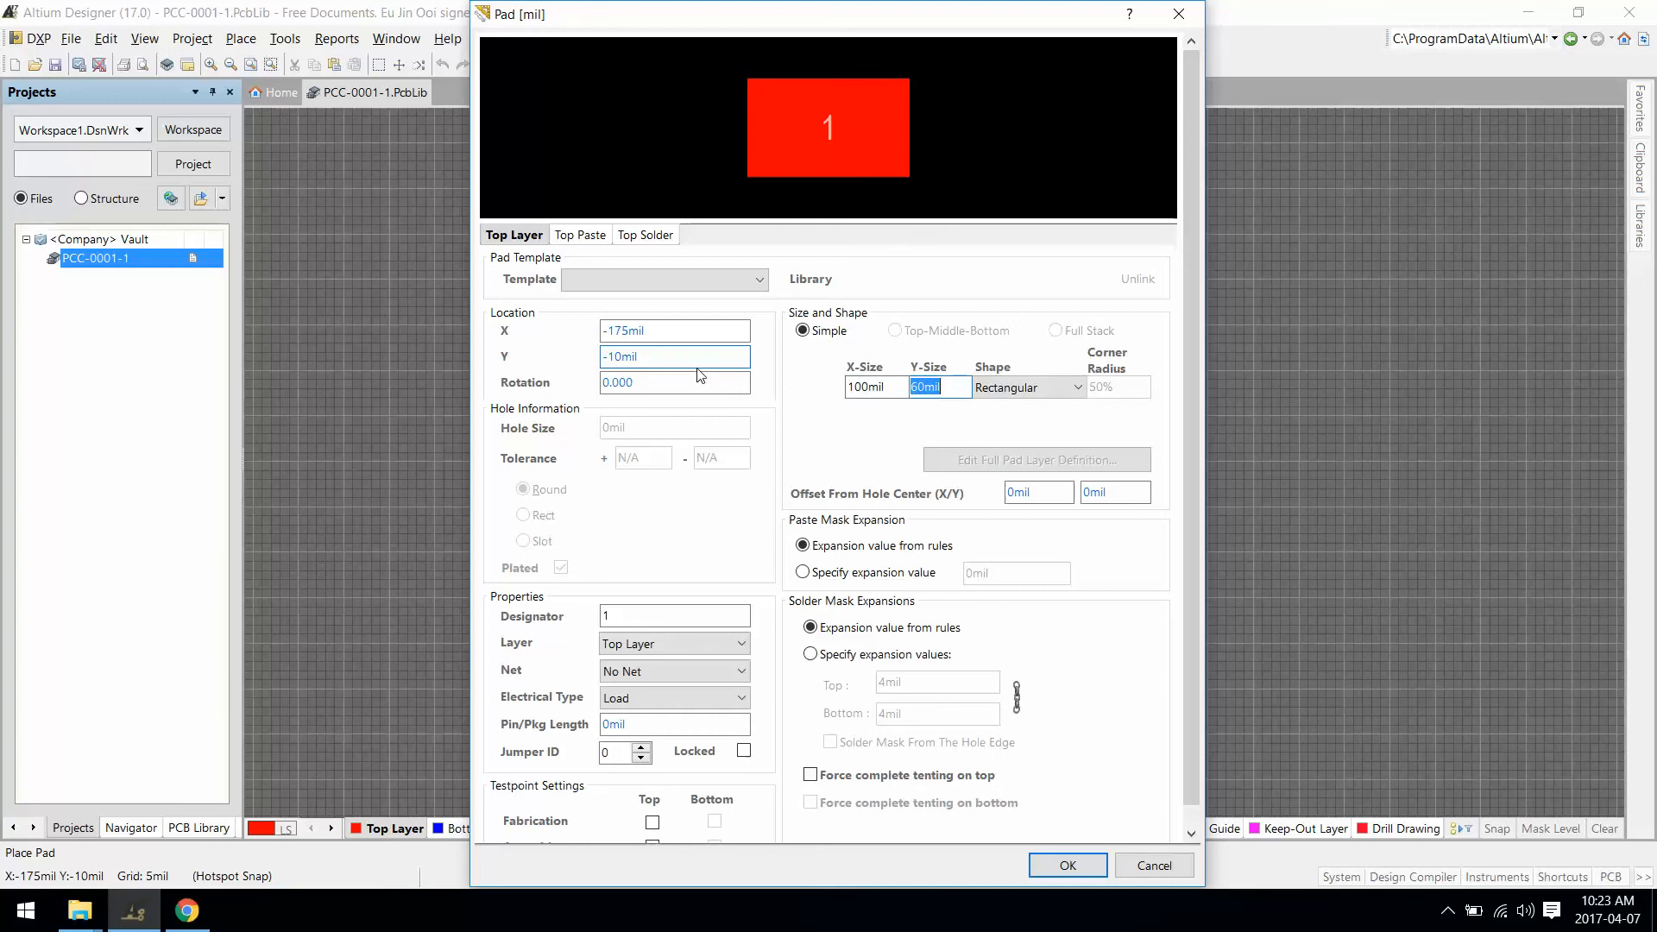
left_click(1079, 864)
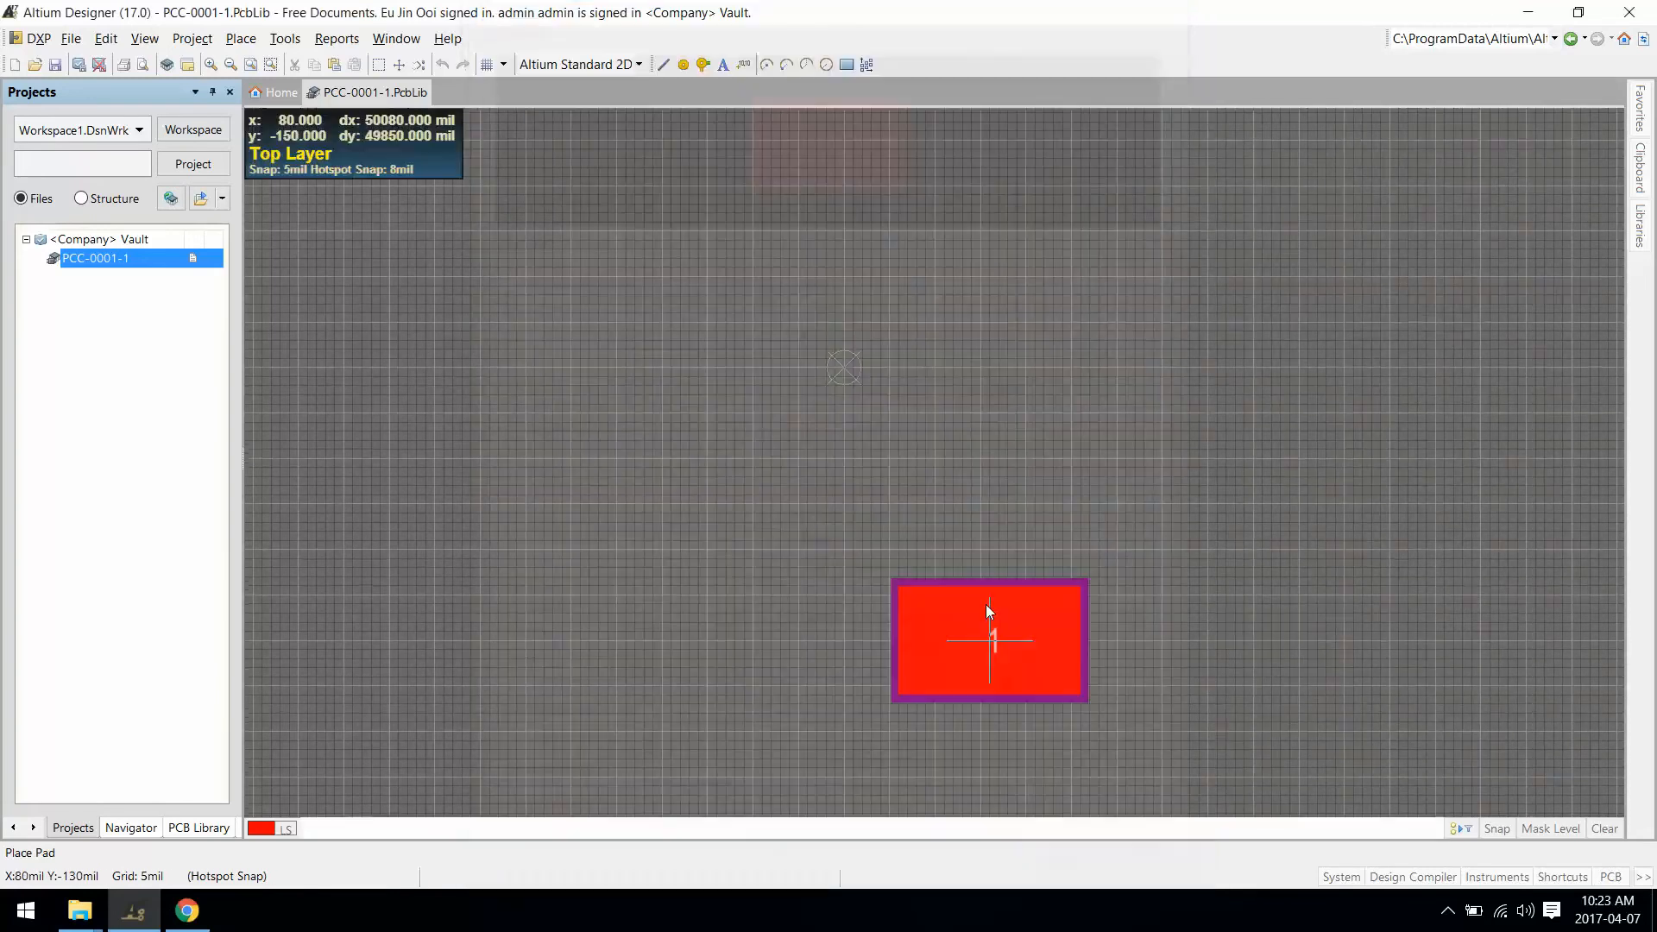
left_click(846, 371)
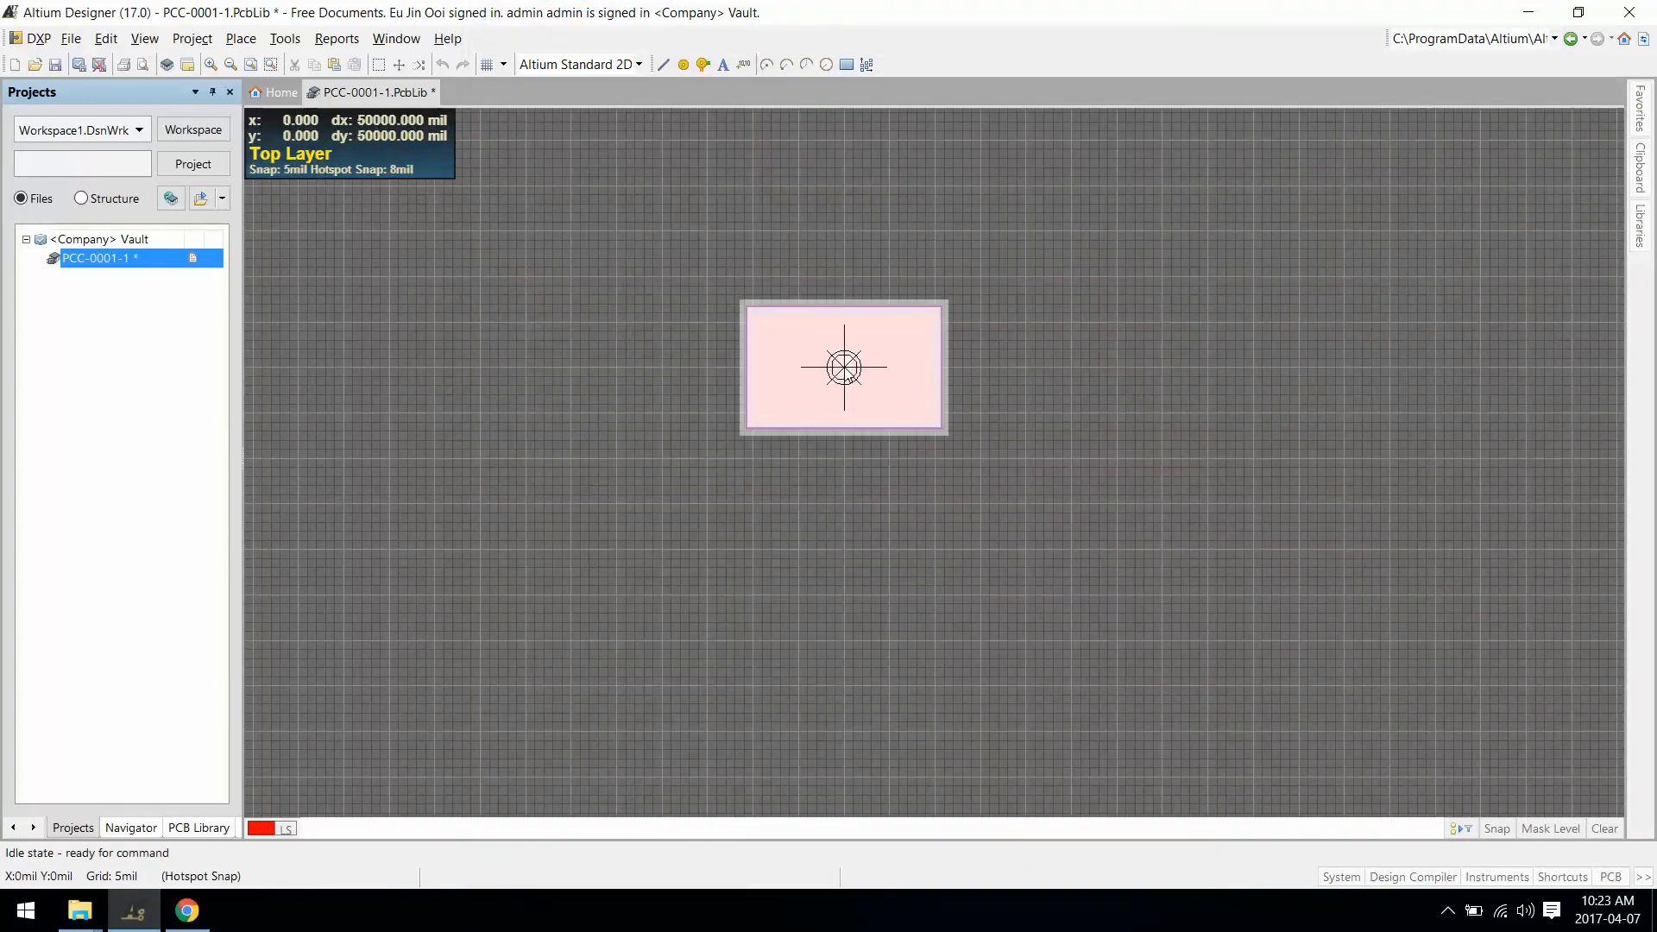
Step: Place pad 2 at 200, 0 beside pad 1 and save the footprint library
key("j")
key("l")
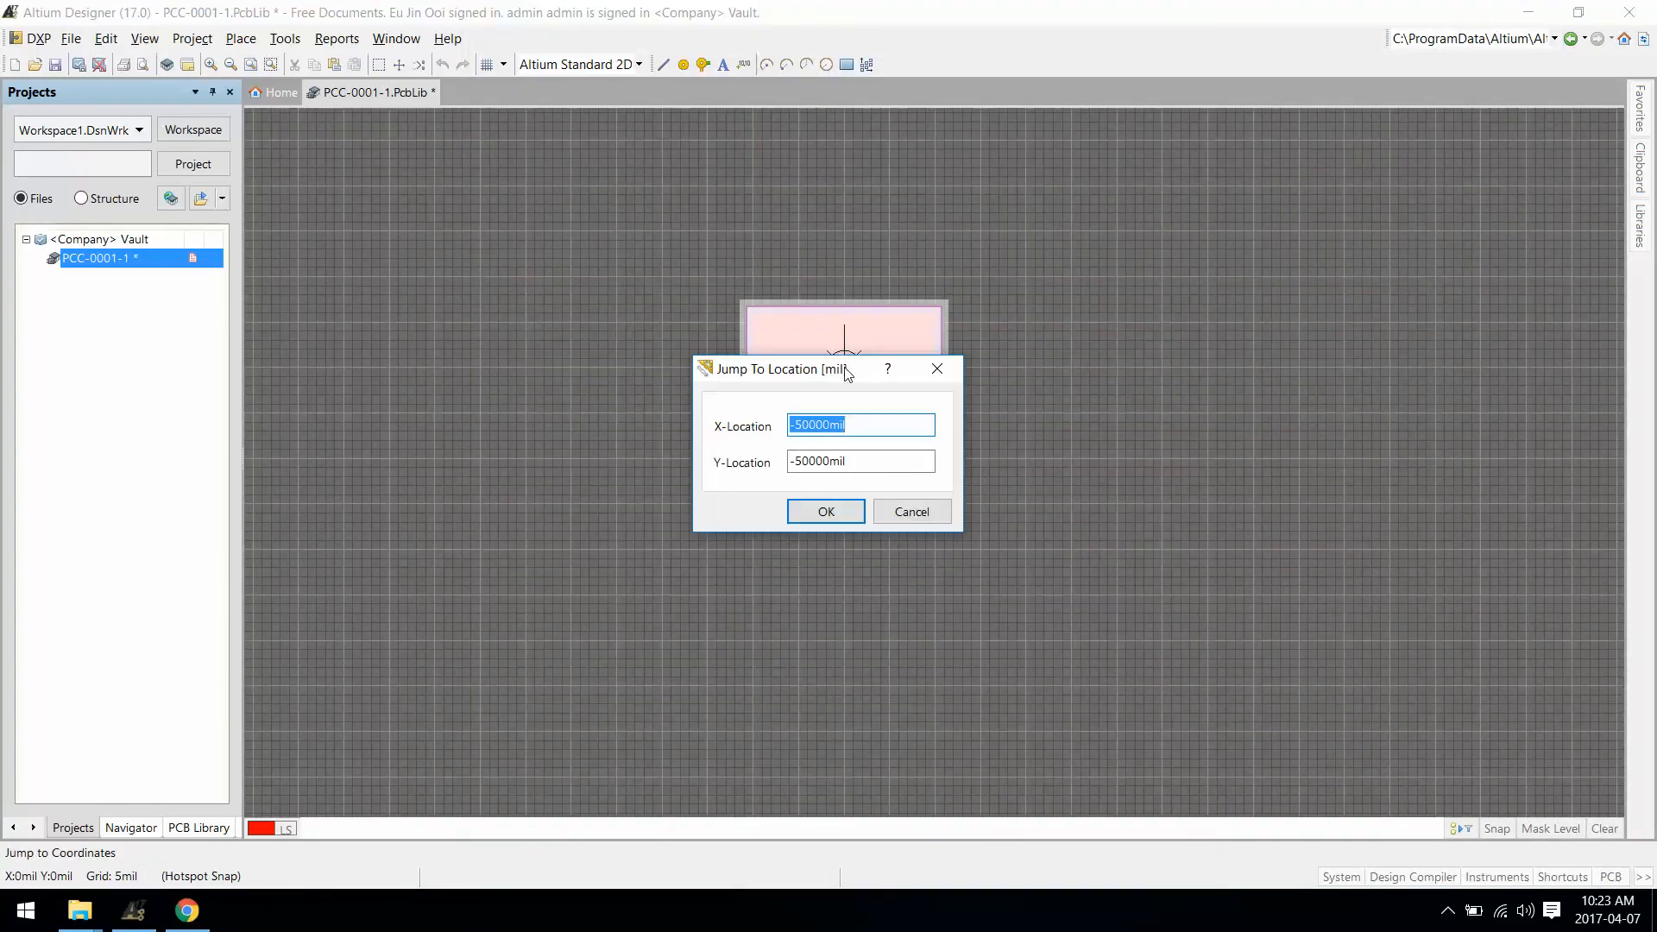
type("1")
type("200")
key("Tab")
type("0")
key("Return")
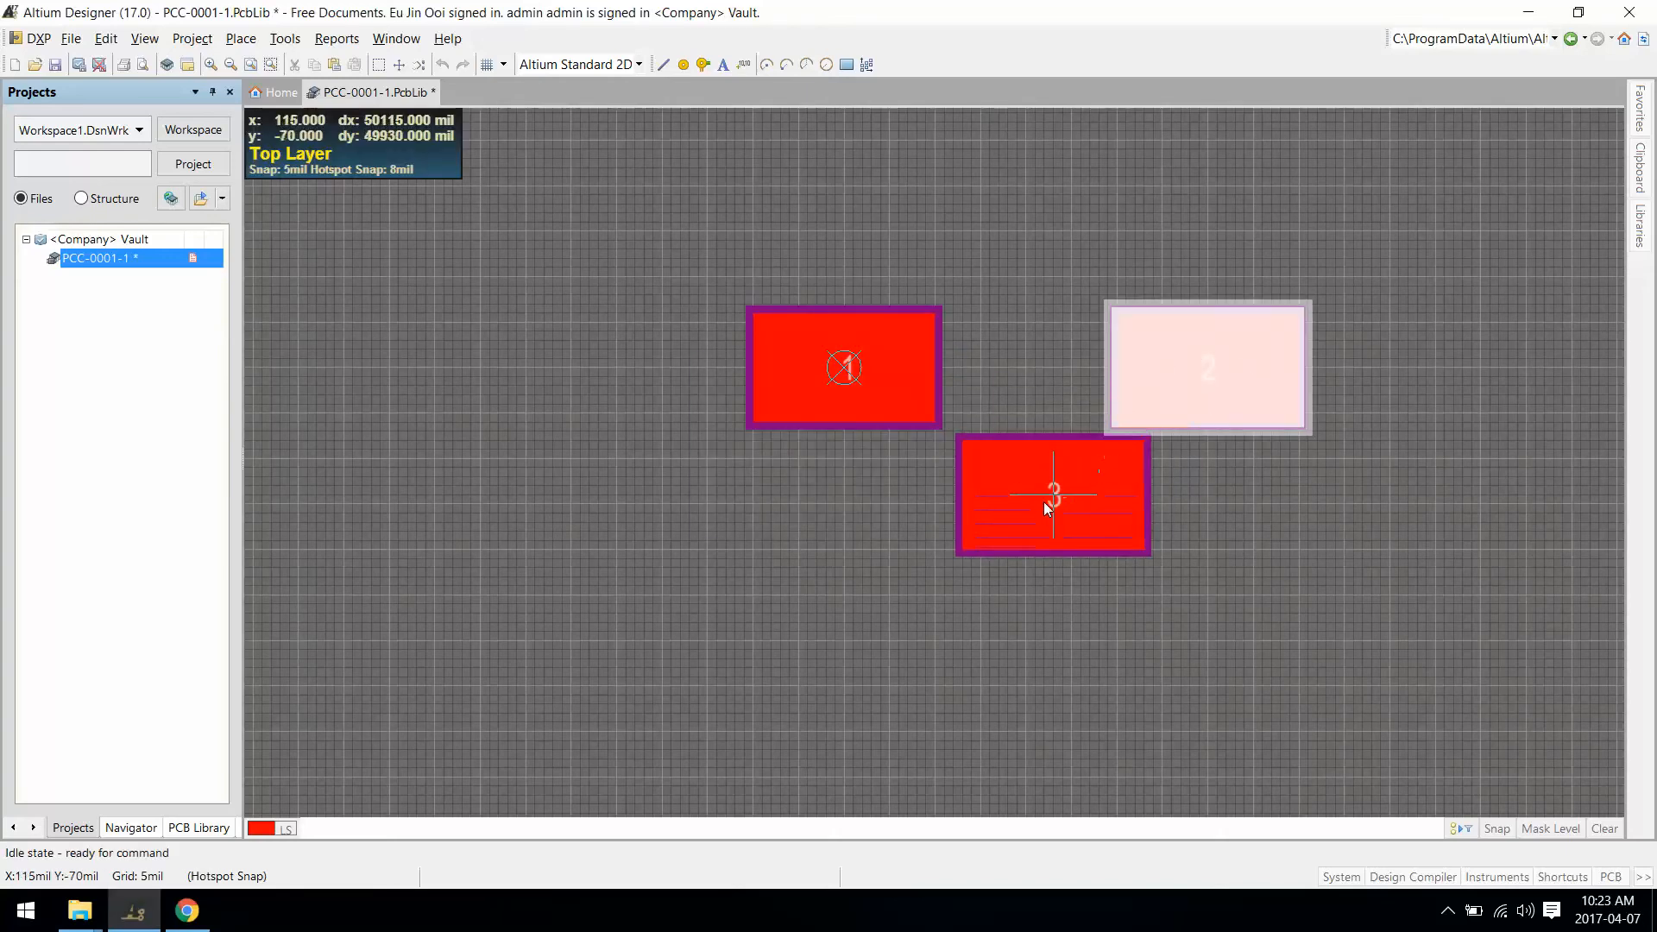
right_click(1046, 503)
scroll(1130, 349, "up", 2, "ctrl")
right_click_drag(1130, 349, 1079, 396)
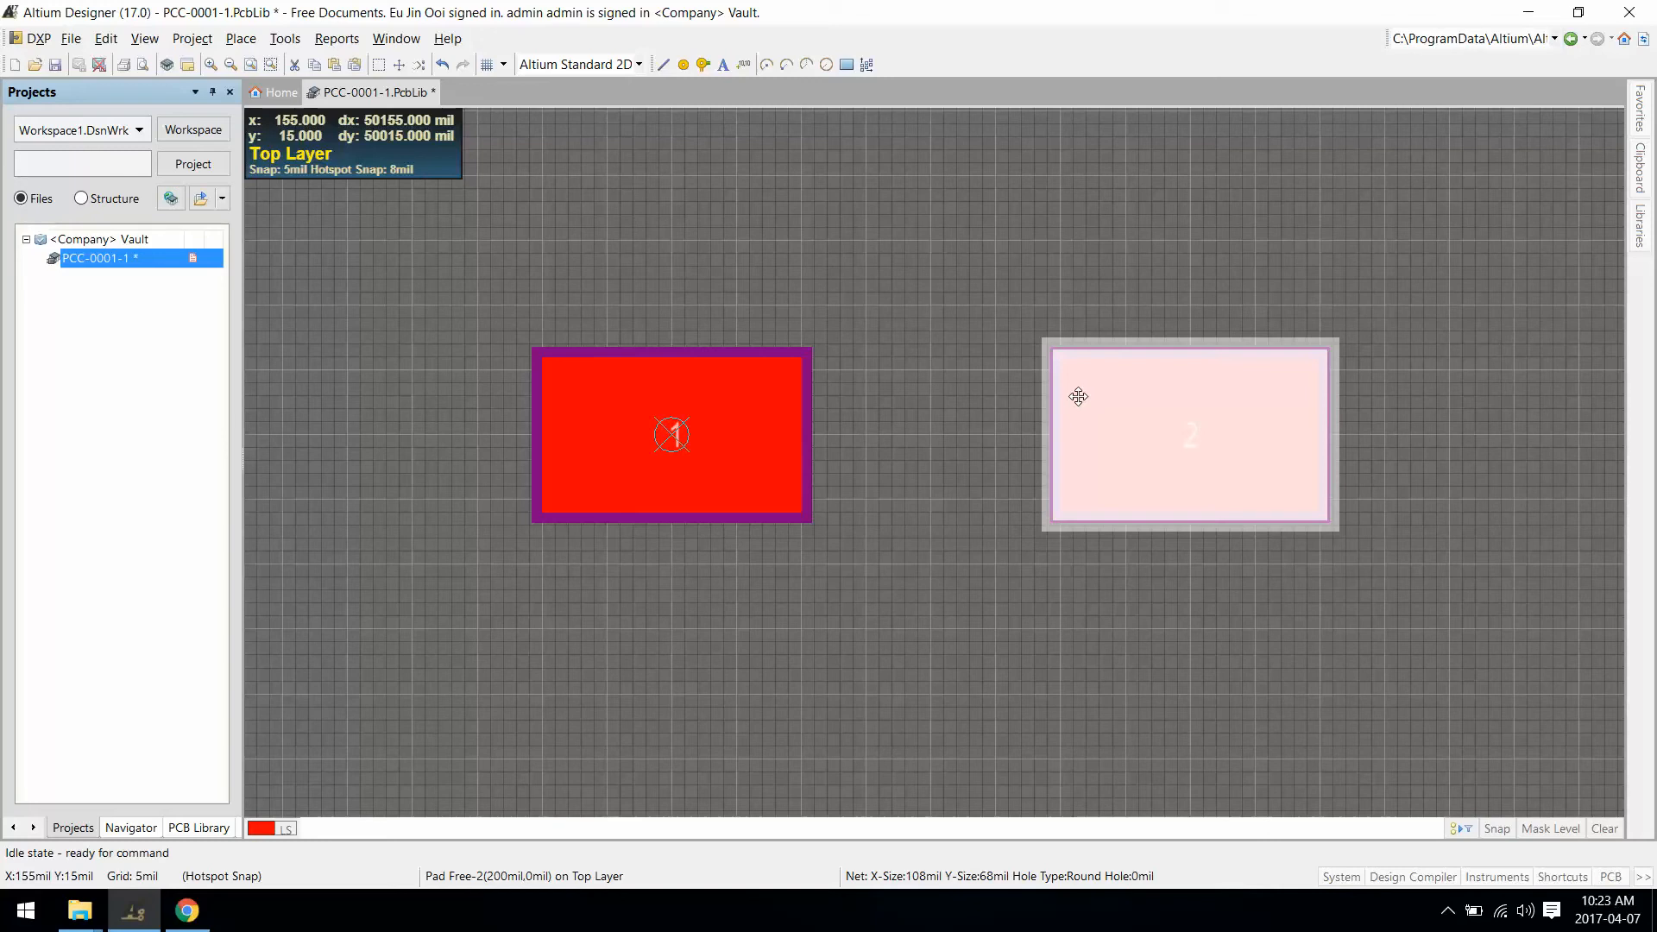
left_click(1078, 396)
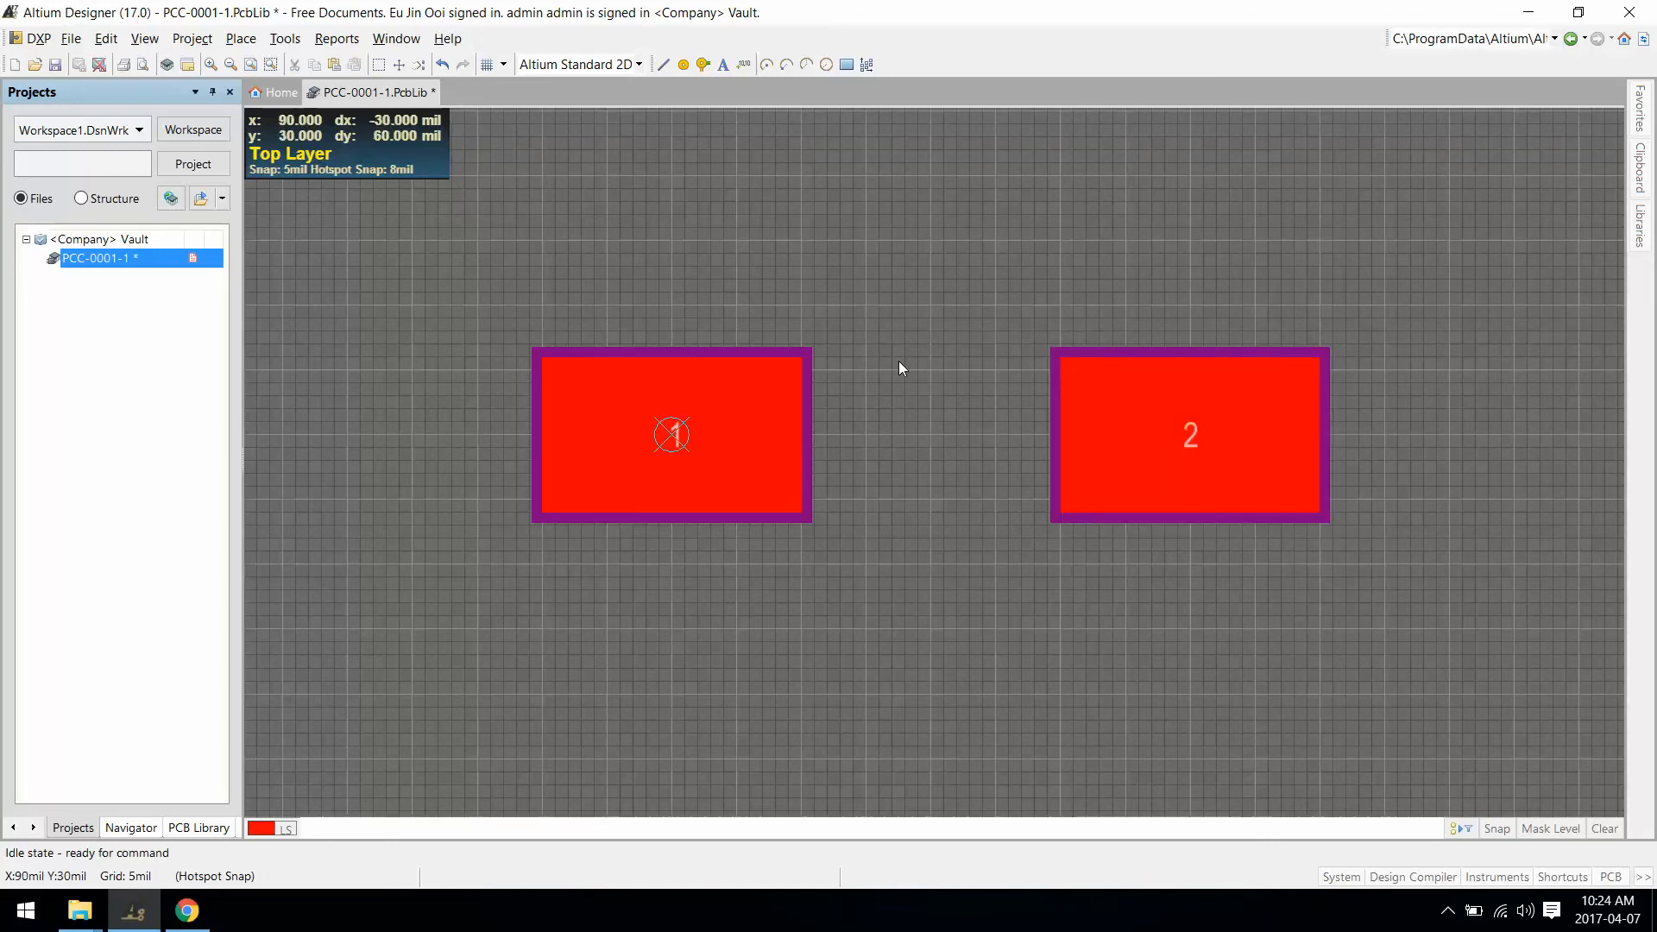
left_click(55, 73)
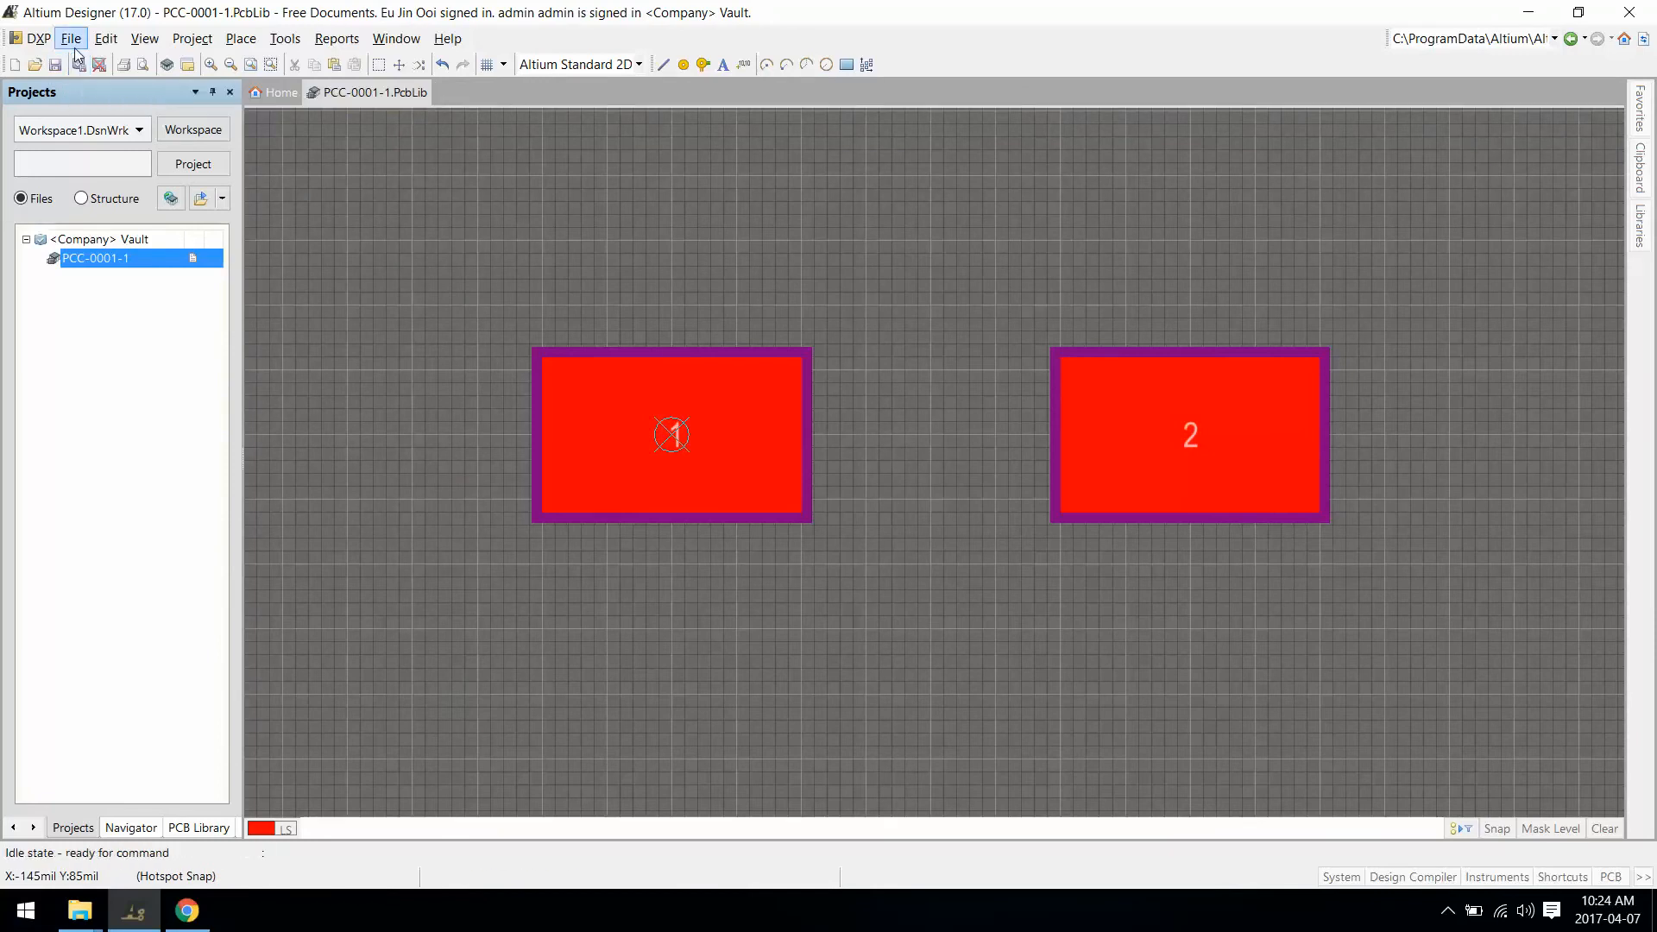
Step: Release the footprint with comment 'Generic Crystal SMD' and release note 'First release of footprint'
left_click(70, 39)
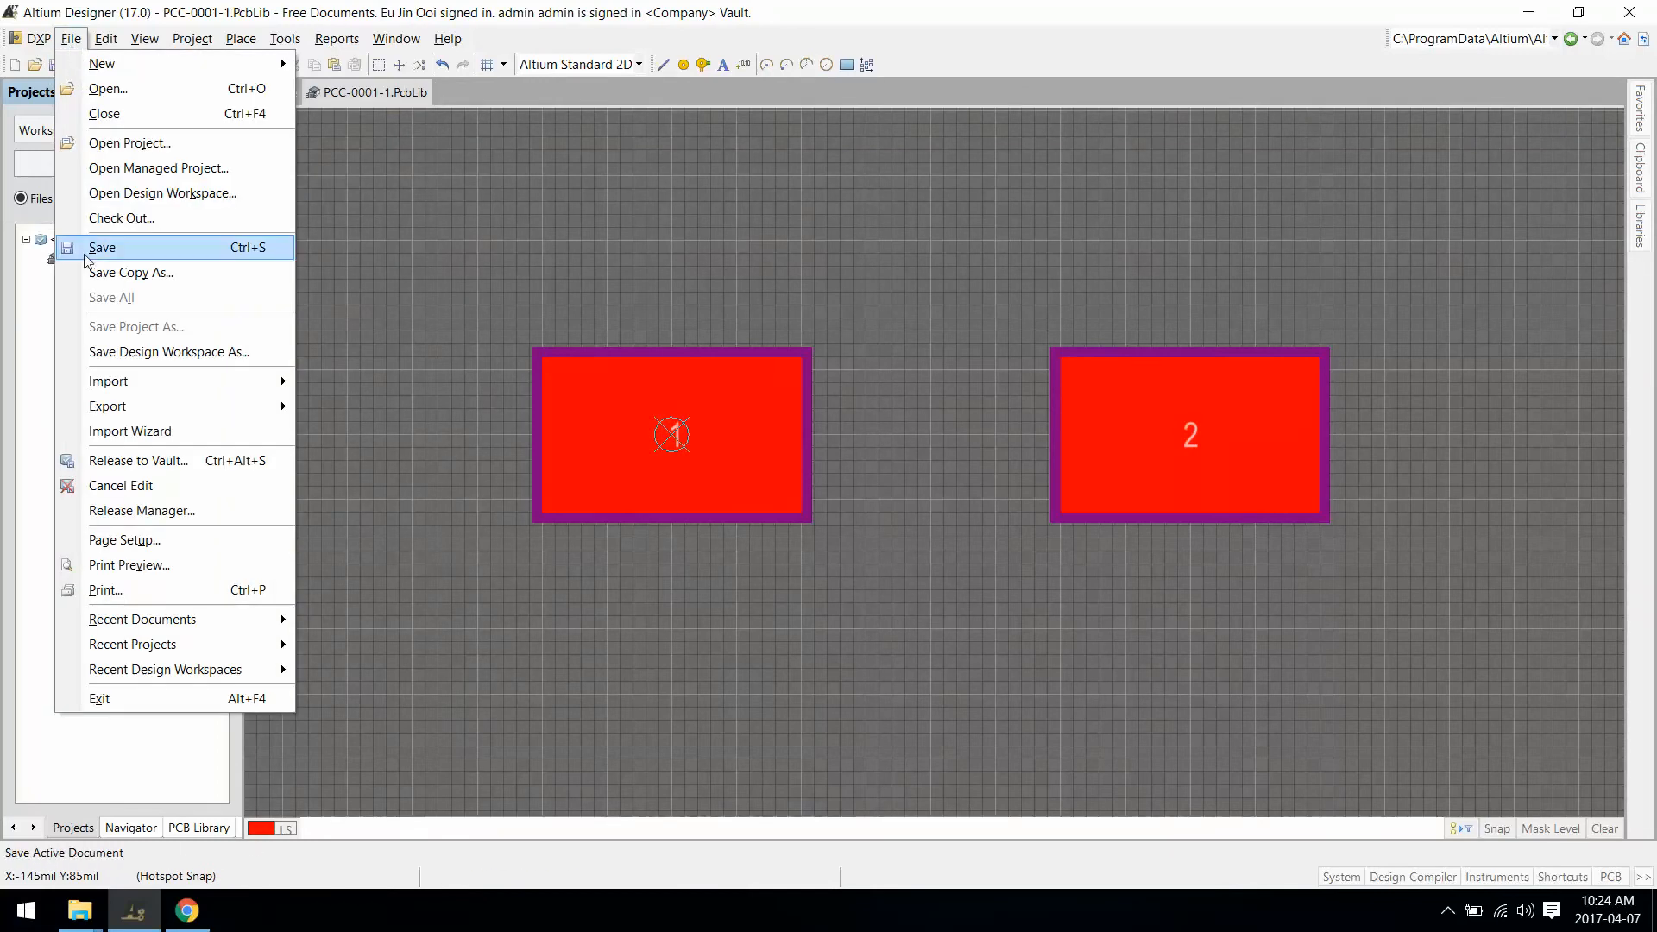
left_click(141, 464)
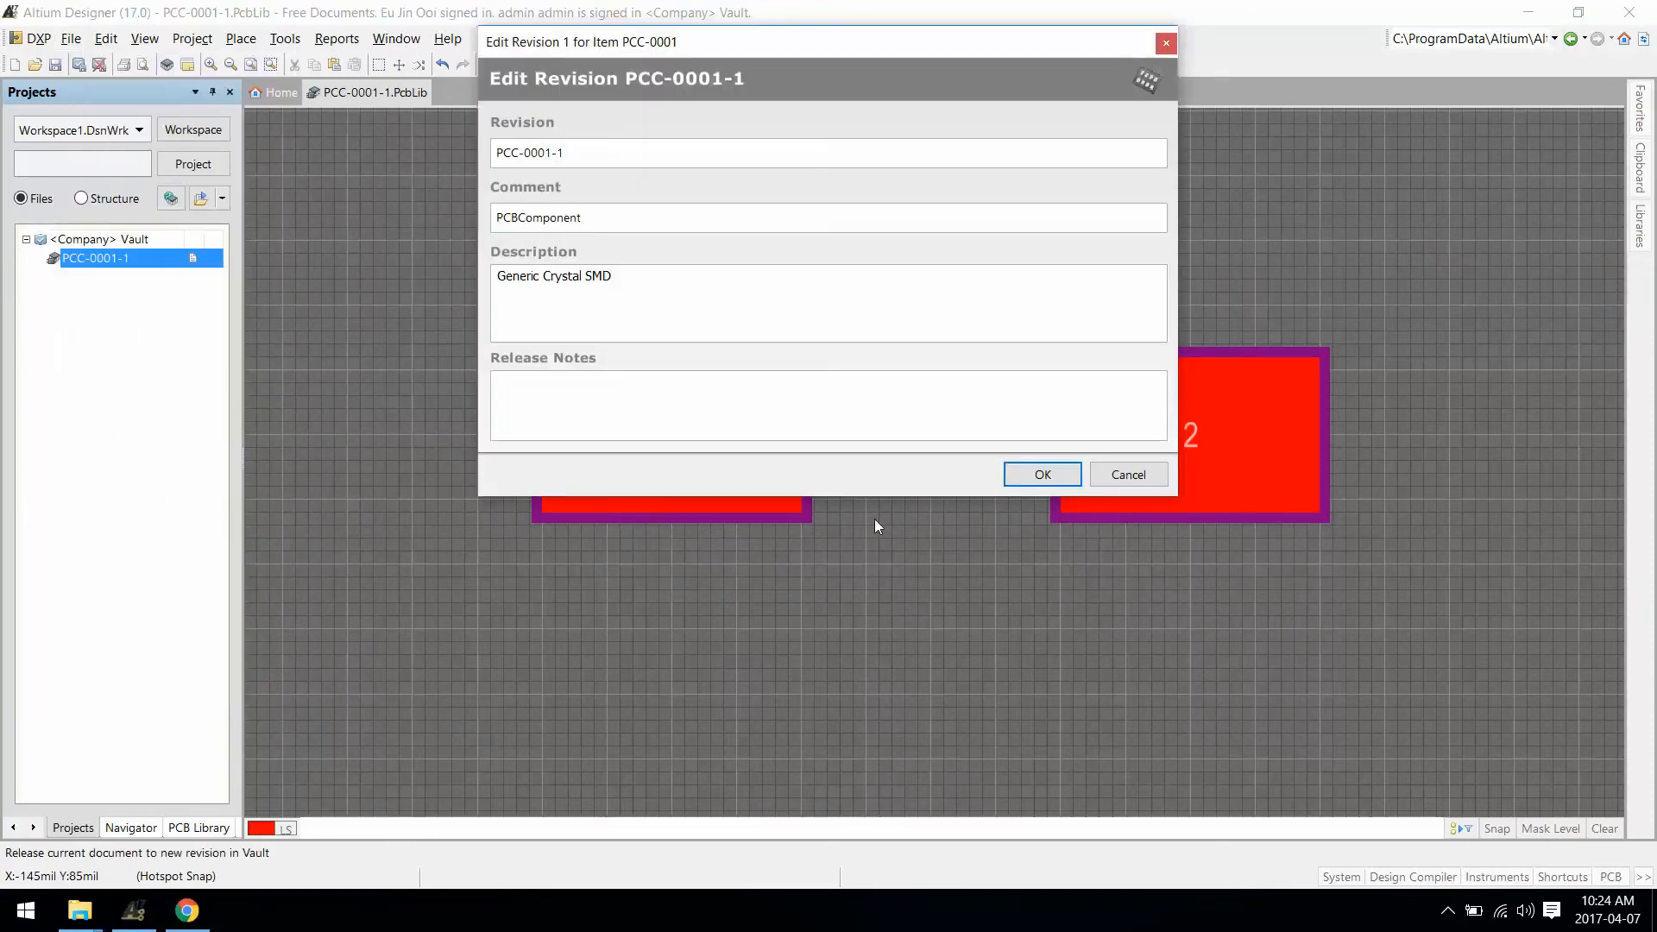
key("ctrl+a")
key("ctrl+c")
key("shift+Tab")
key("ctrl+v")
type("First release of footpr")
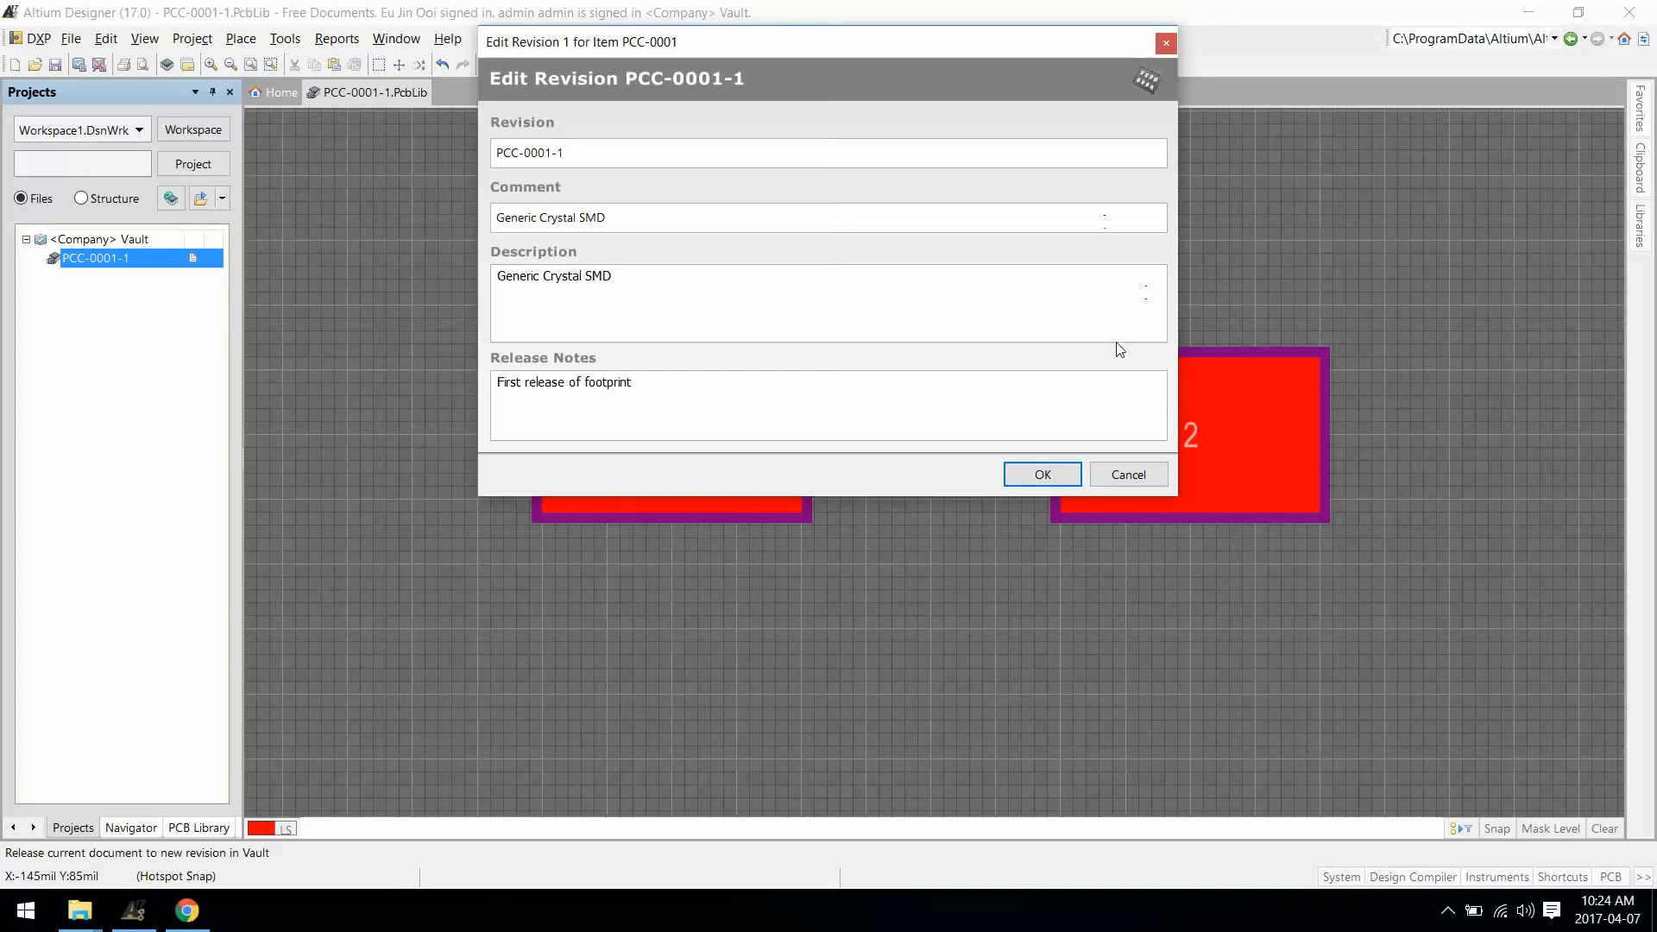
left_click(1048, 471)
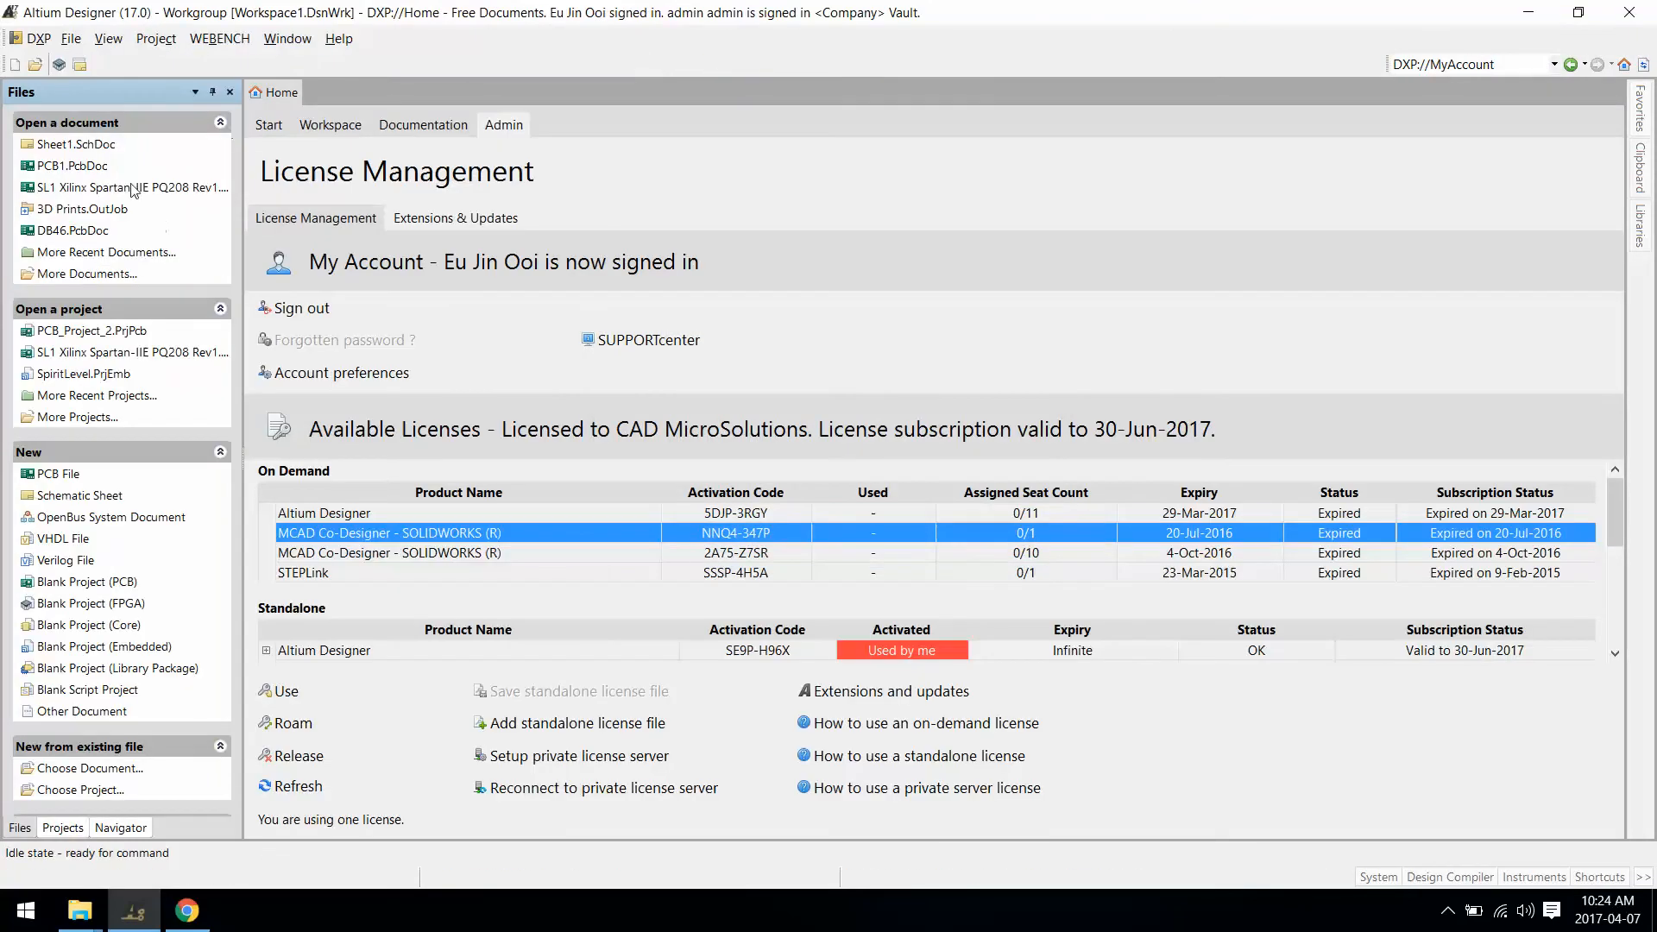
Step: Preview the PCC-0001 footprint item in the Vault browser in 3D, then 2D
left_click(62, 828)
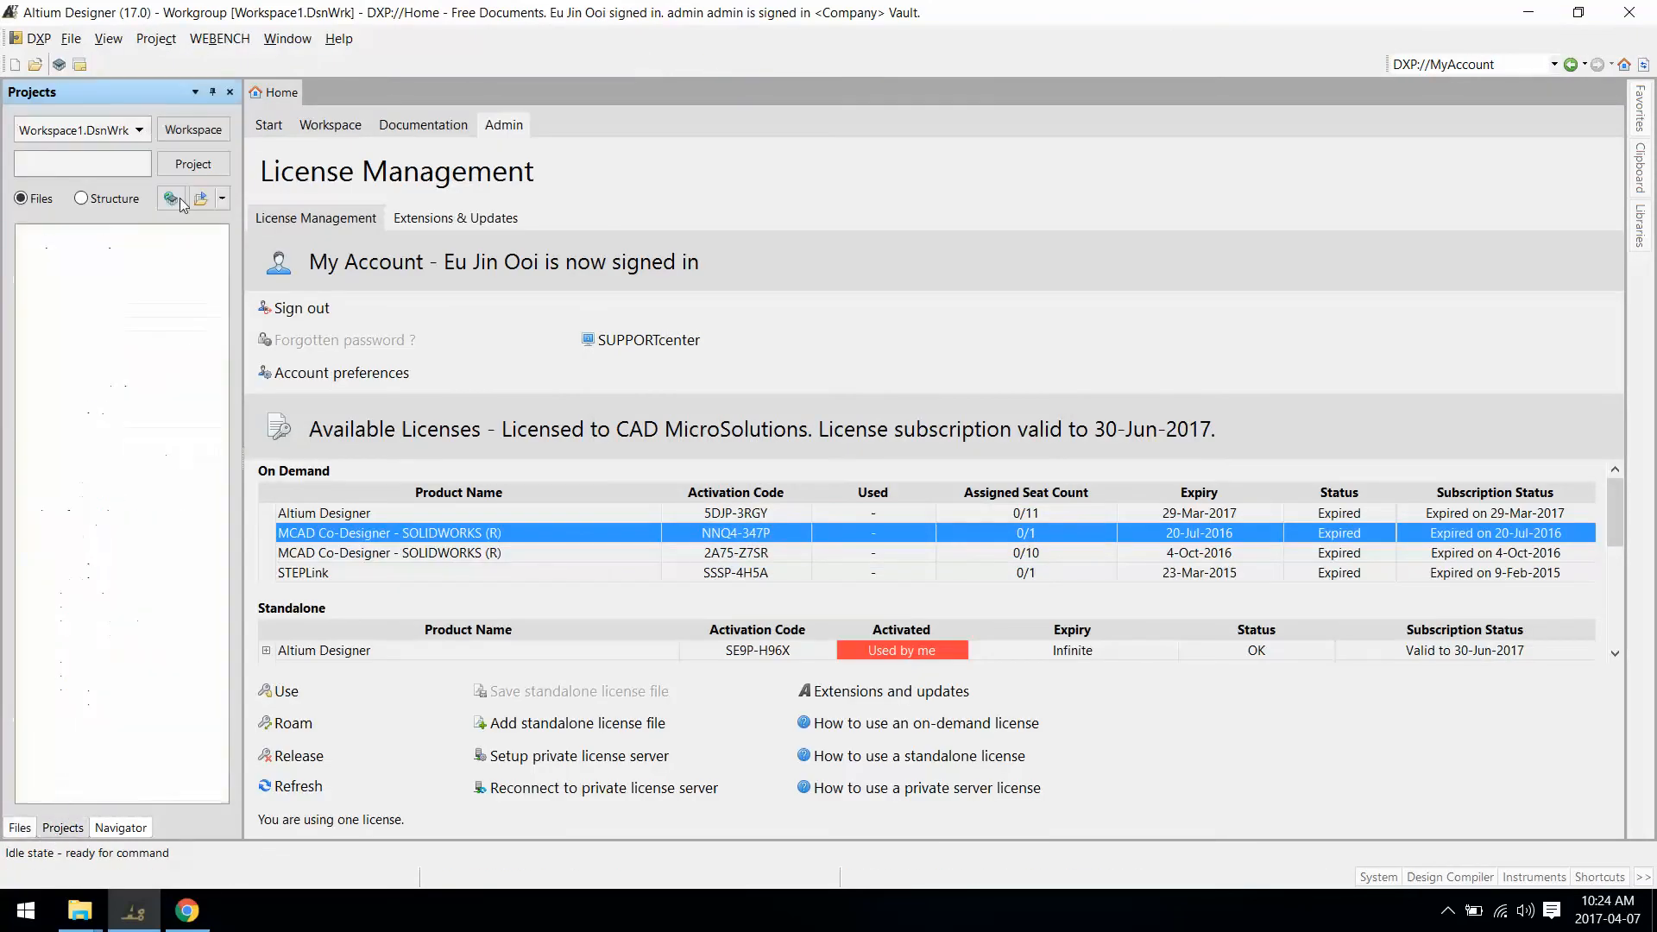
left_click(35, 38)
left_click(101, 222)
left_click(504, 204)
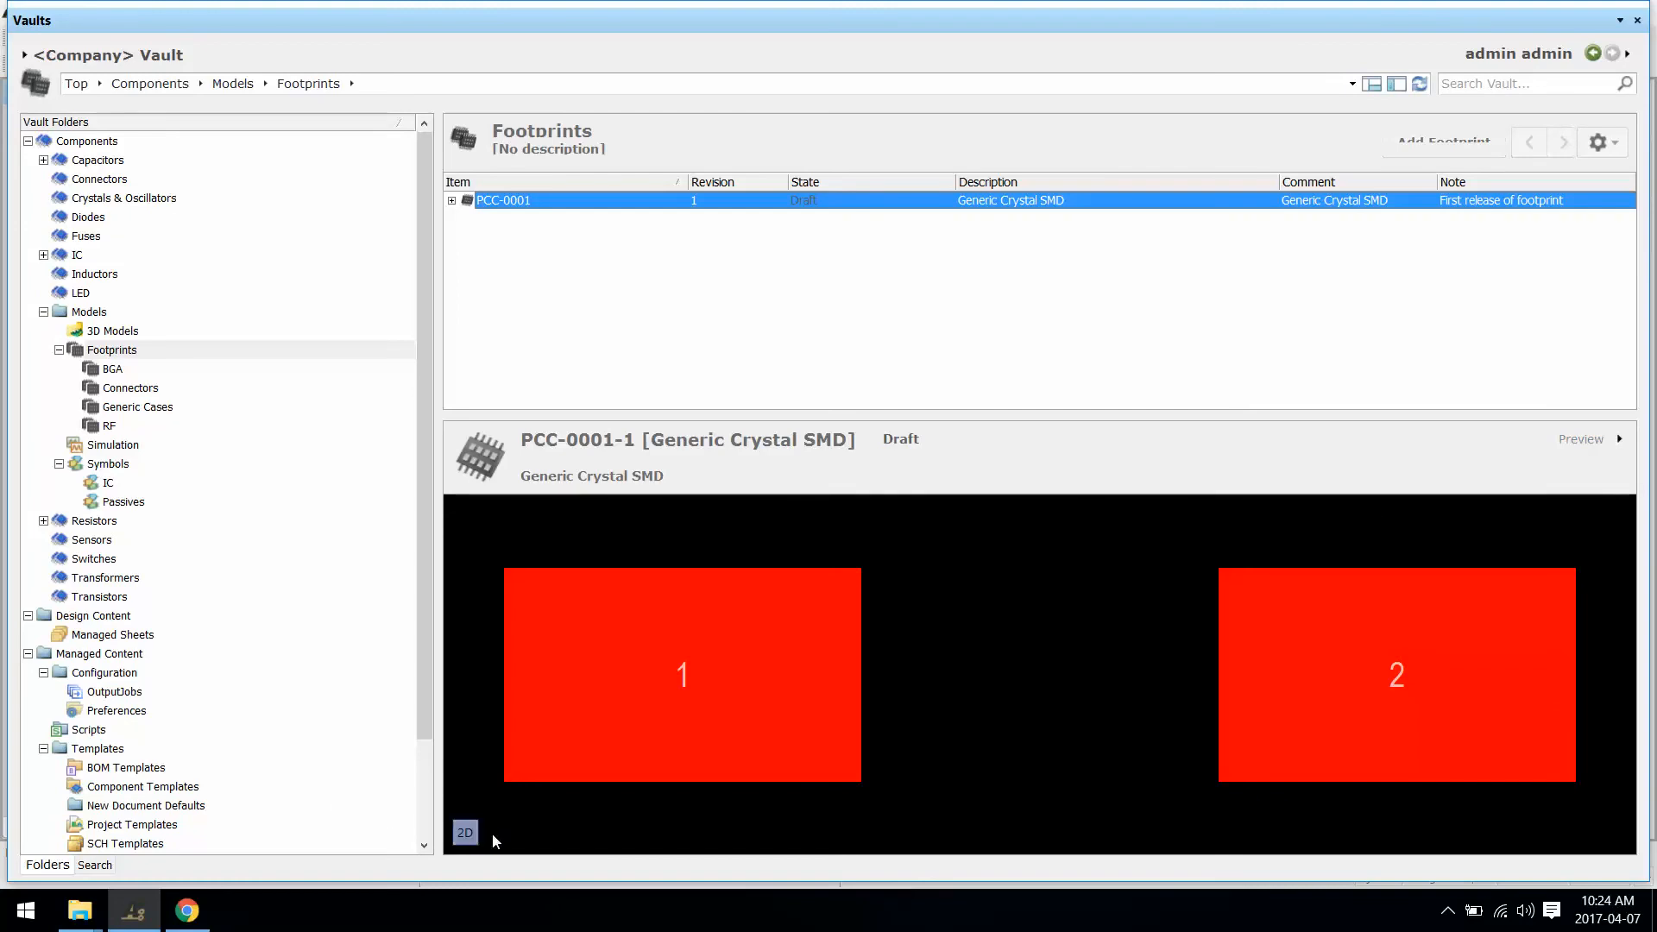
left_click(465, 833)
left_click(465, 833)
Step: Open footprint revision PCC-0001-1 for editing in the PCB library editor
right_click(810, 210)
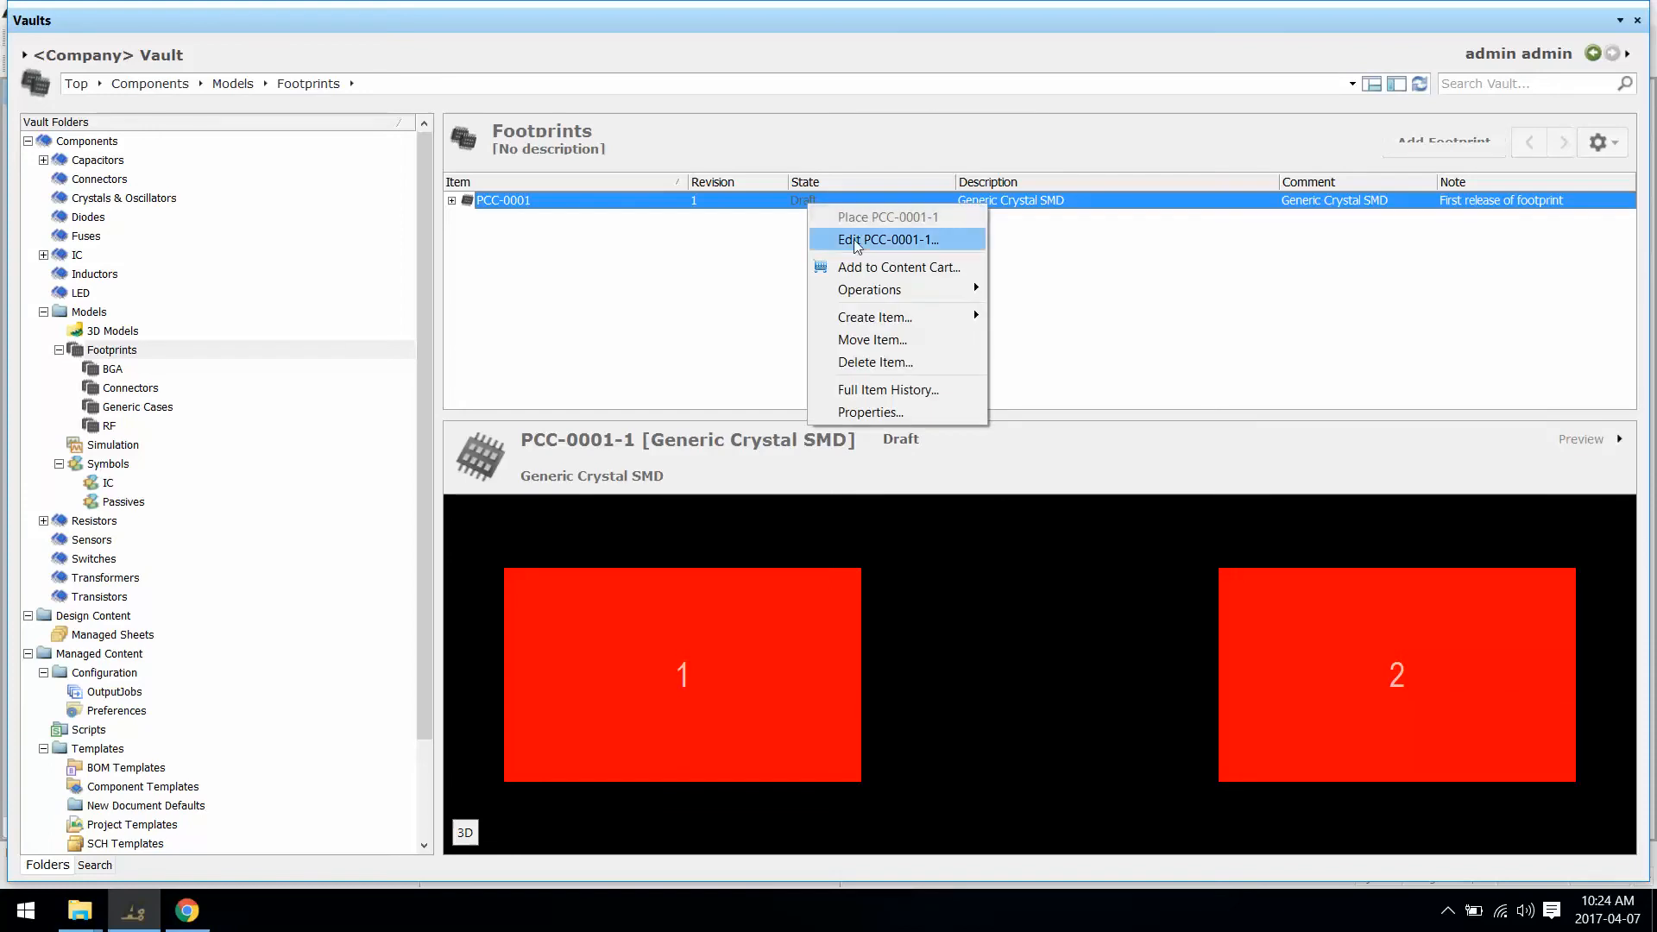
left_click(874, 240)
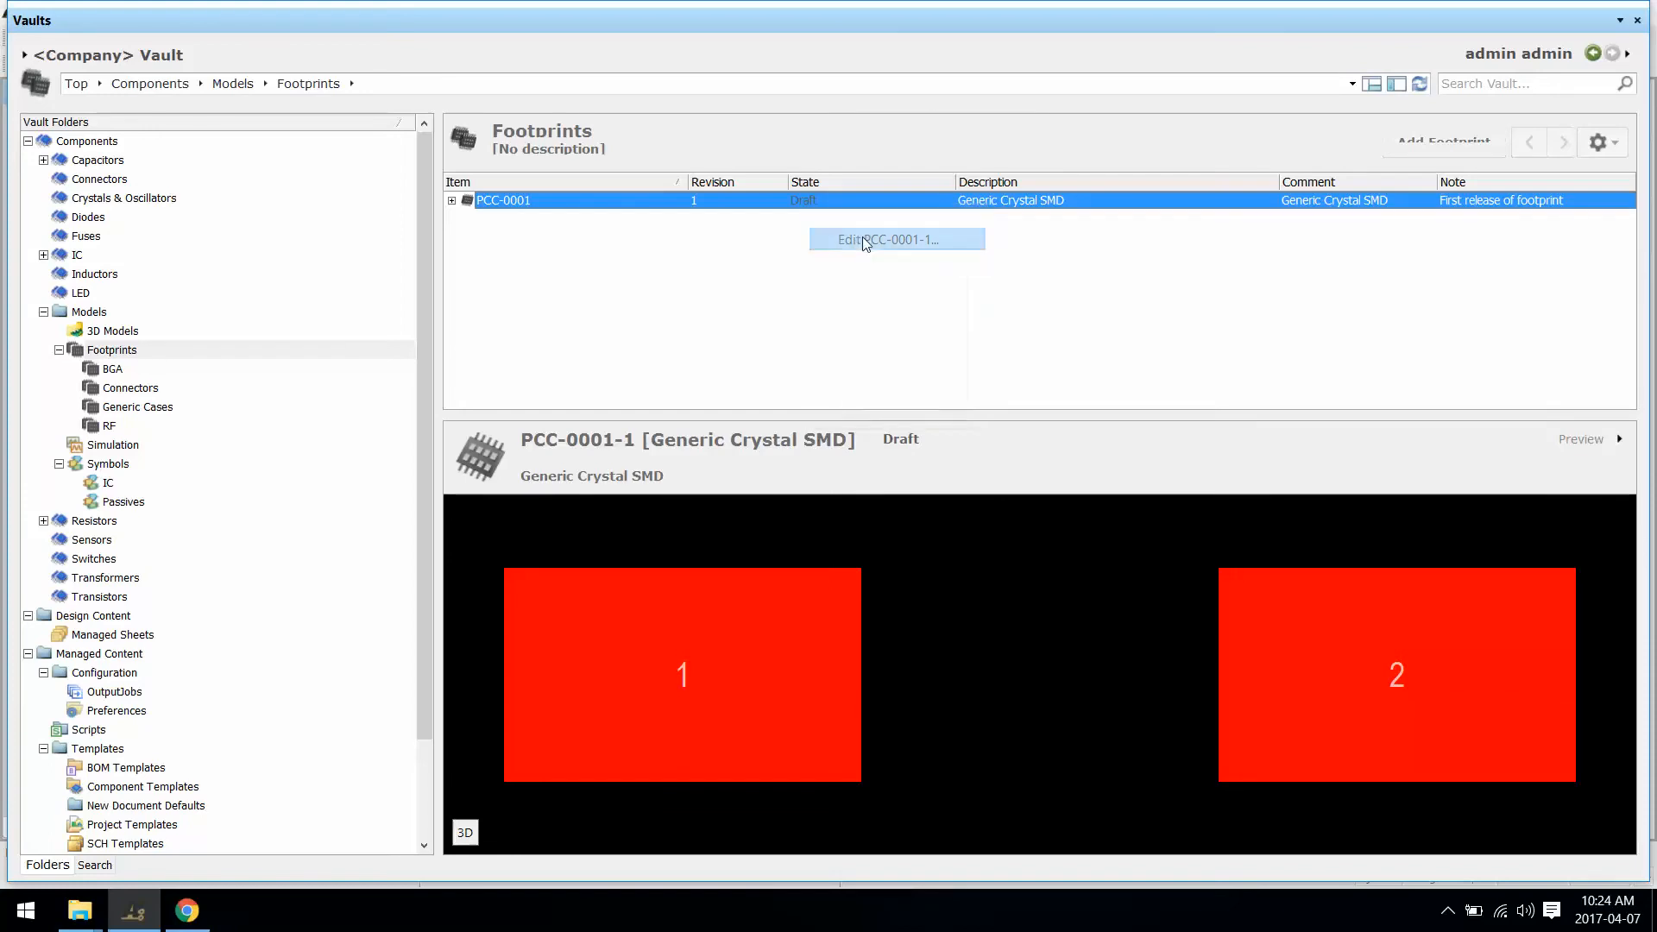
right_click(955, 25)
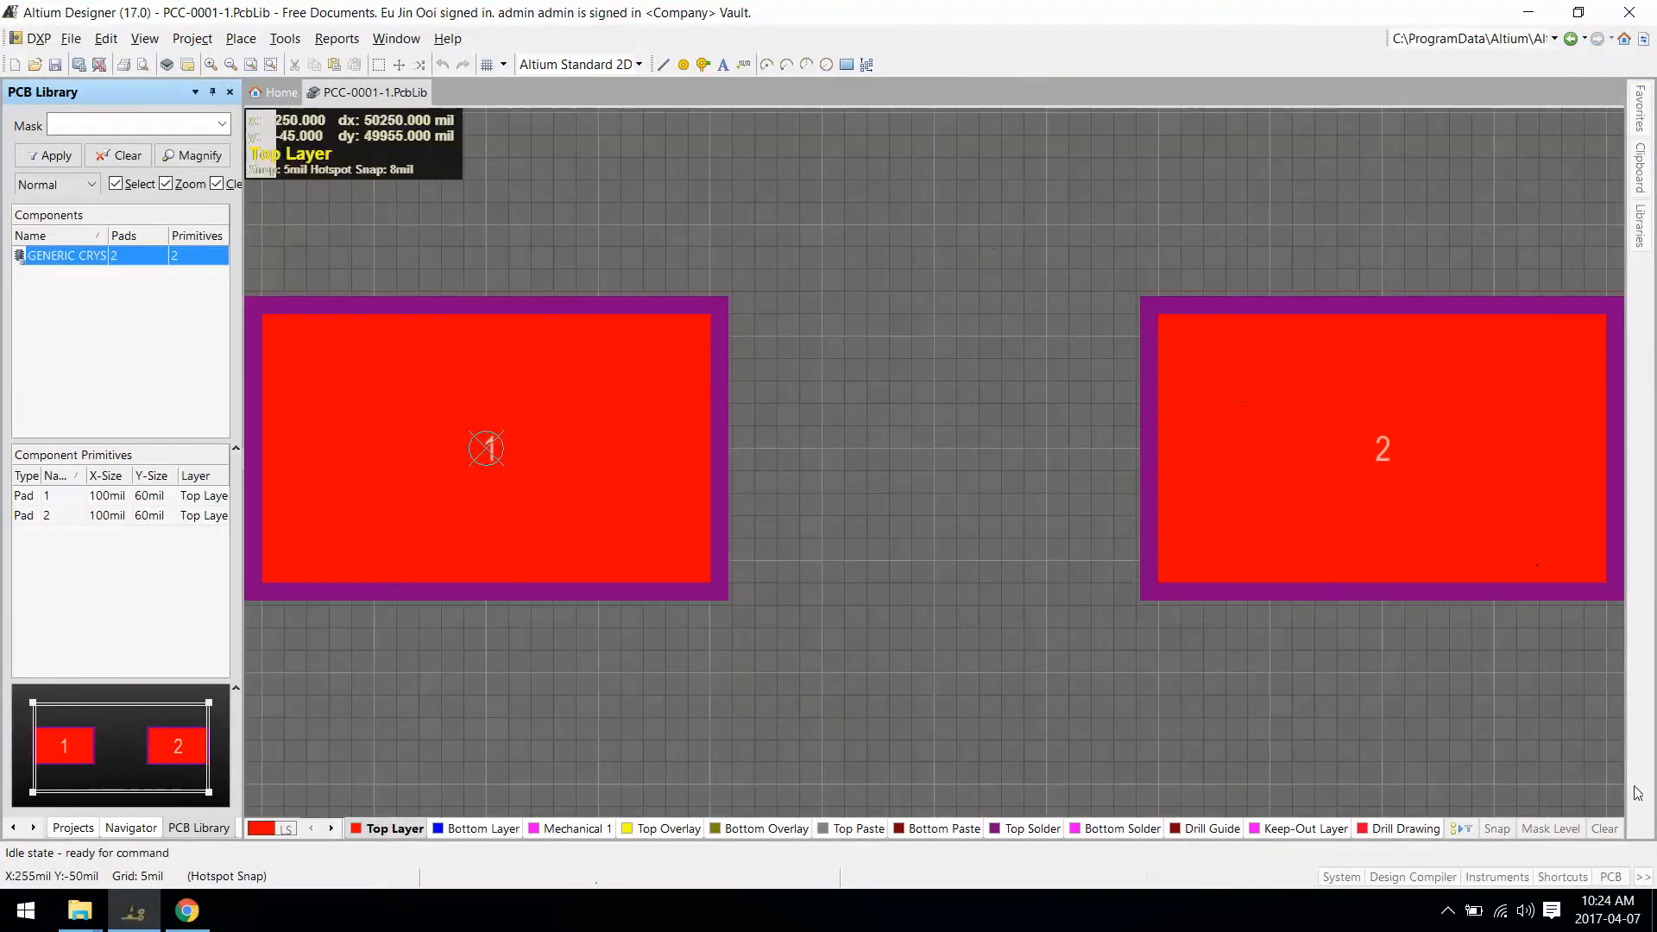
Step: Create a generic 3D body loading User Library-HC49US STEP from the Downloads folder
left_click(1447, 911)
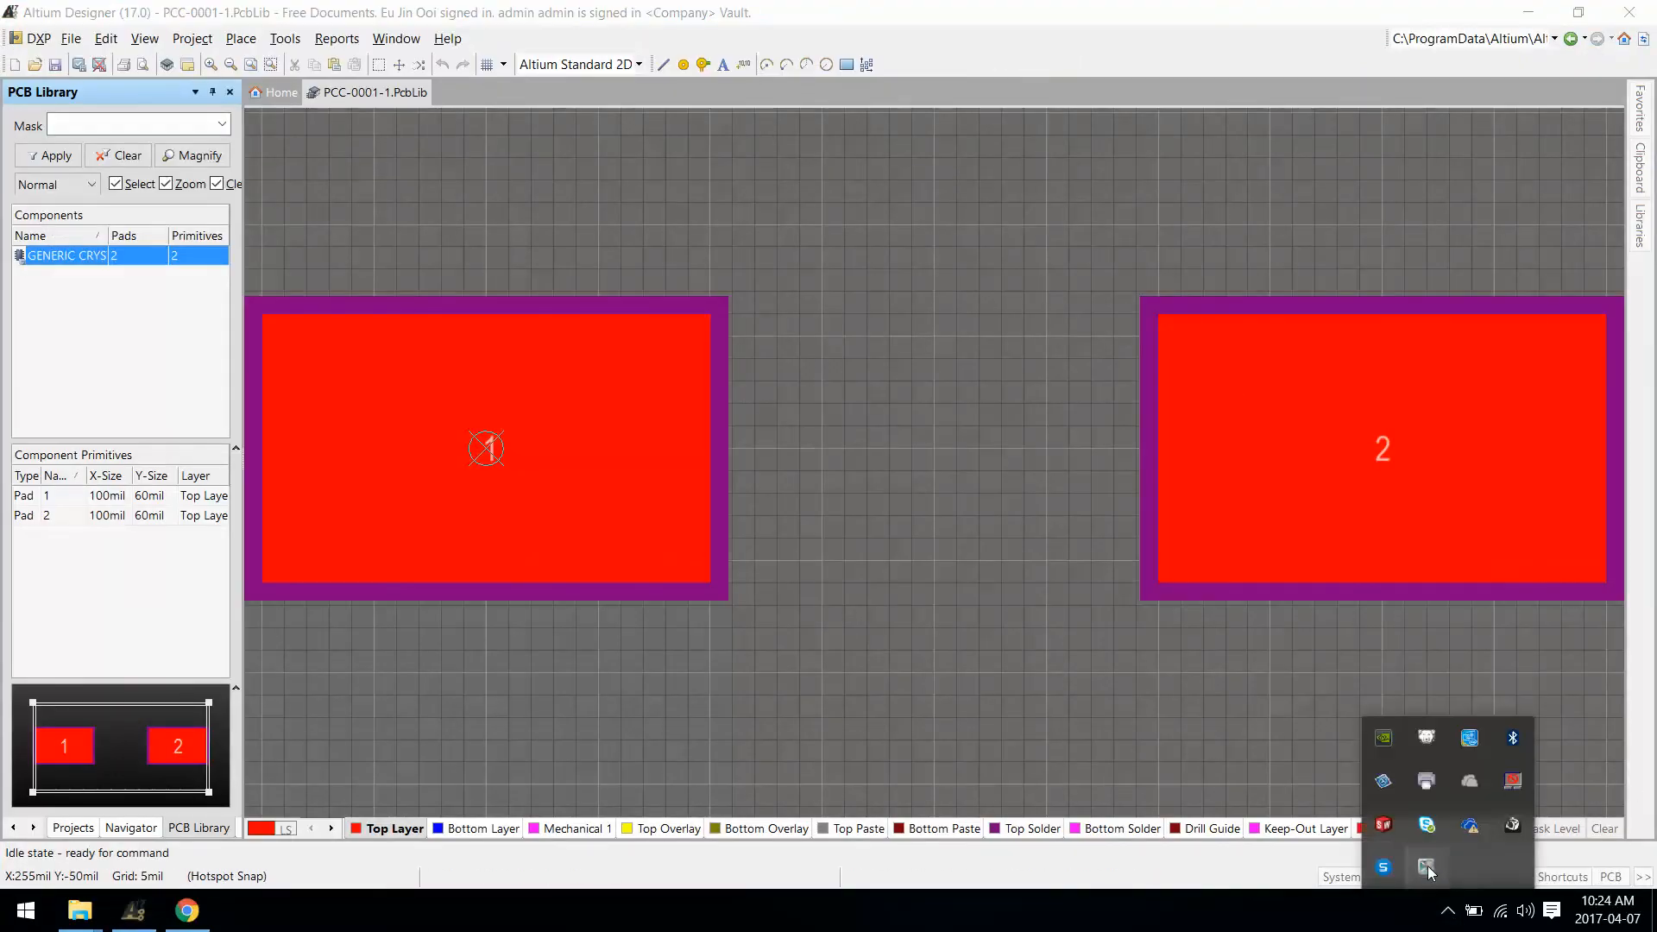
left_click(1132, 758)
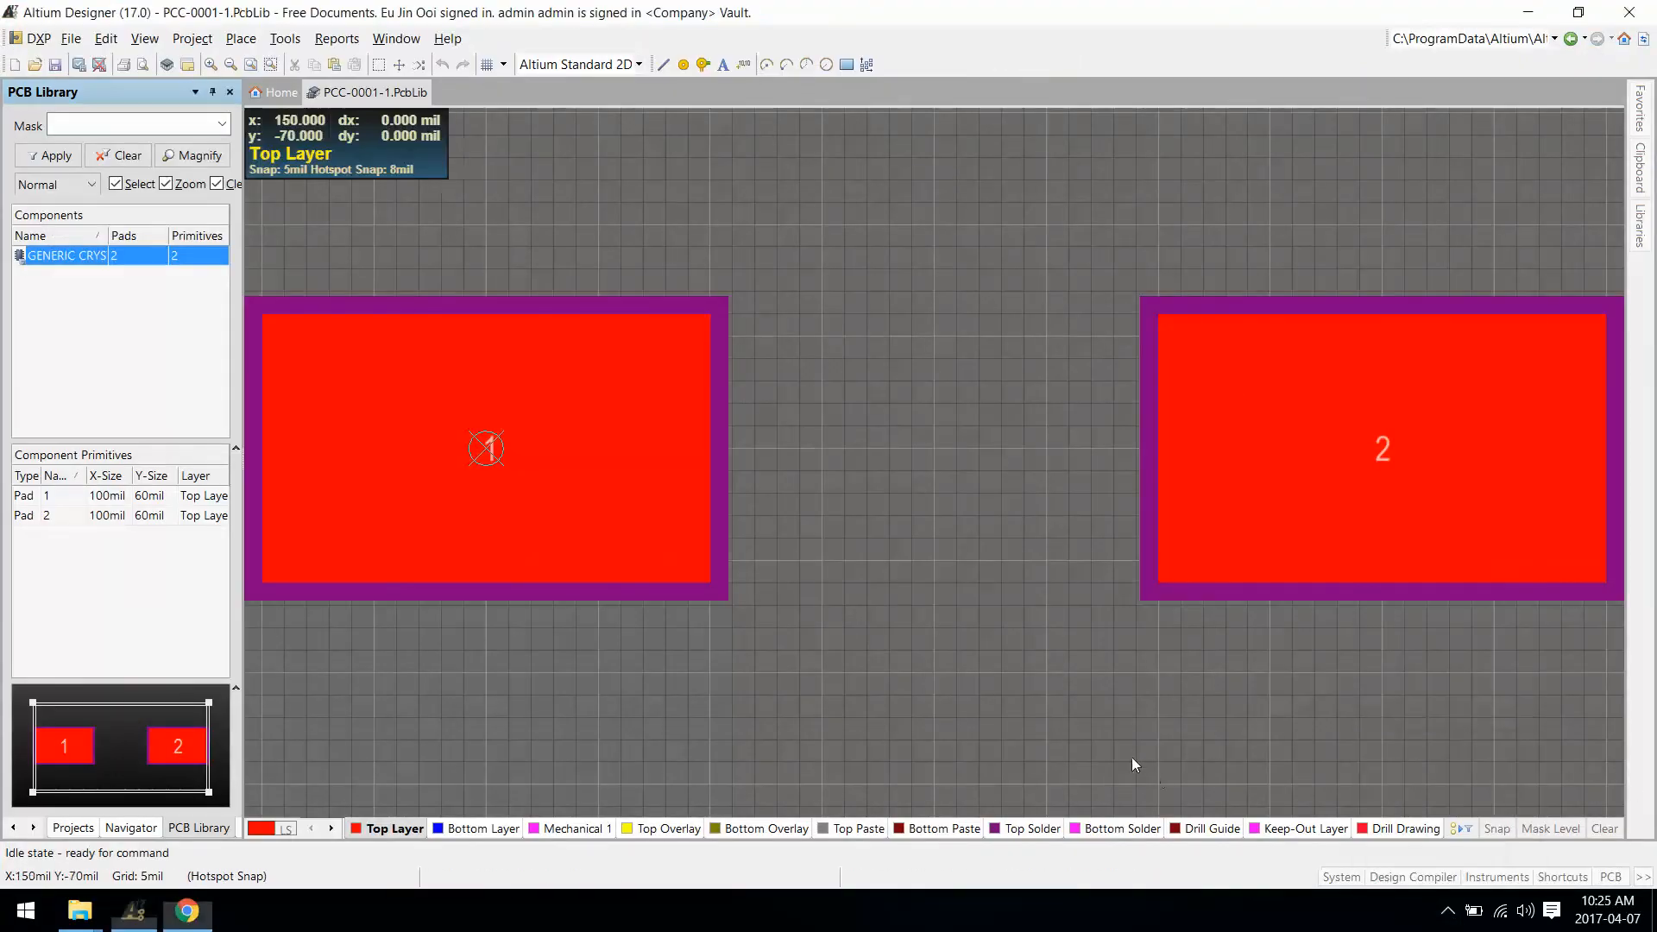
left_click(240, 38)
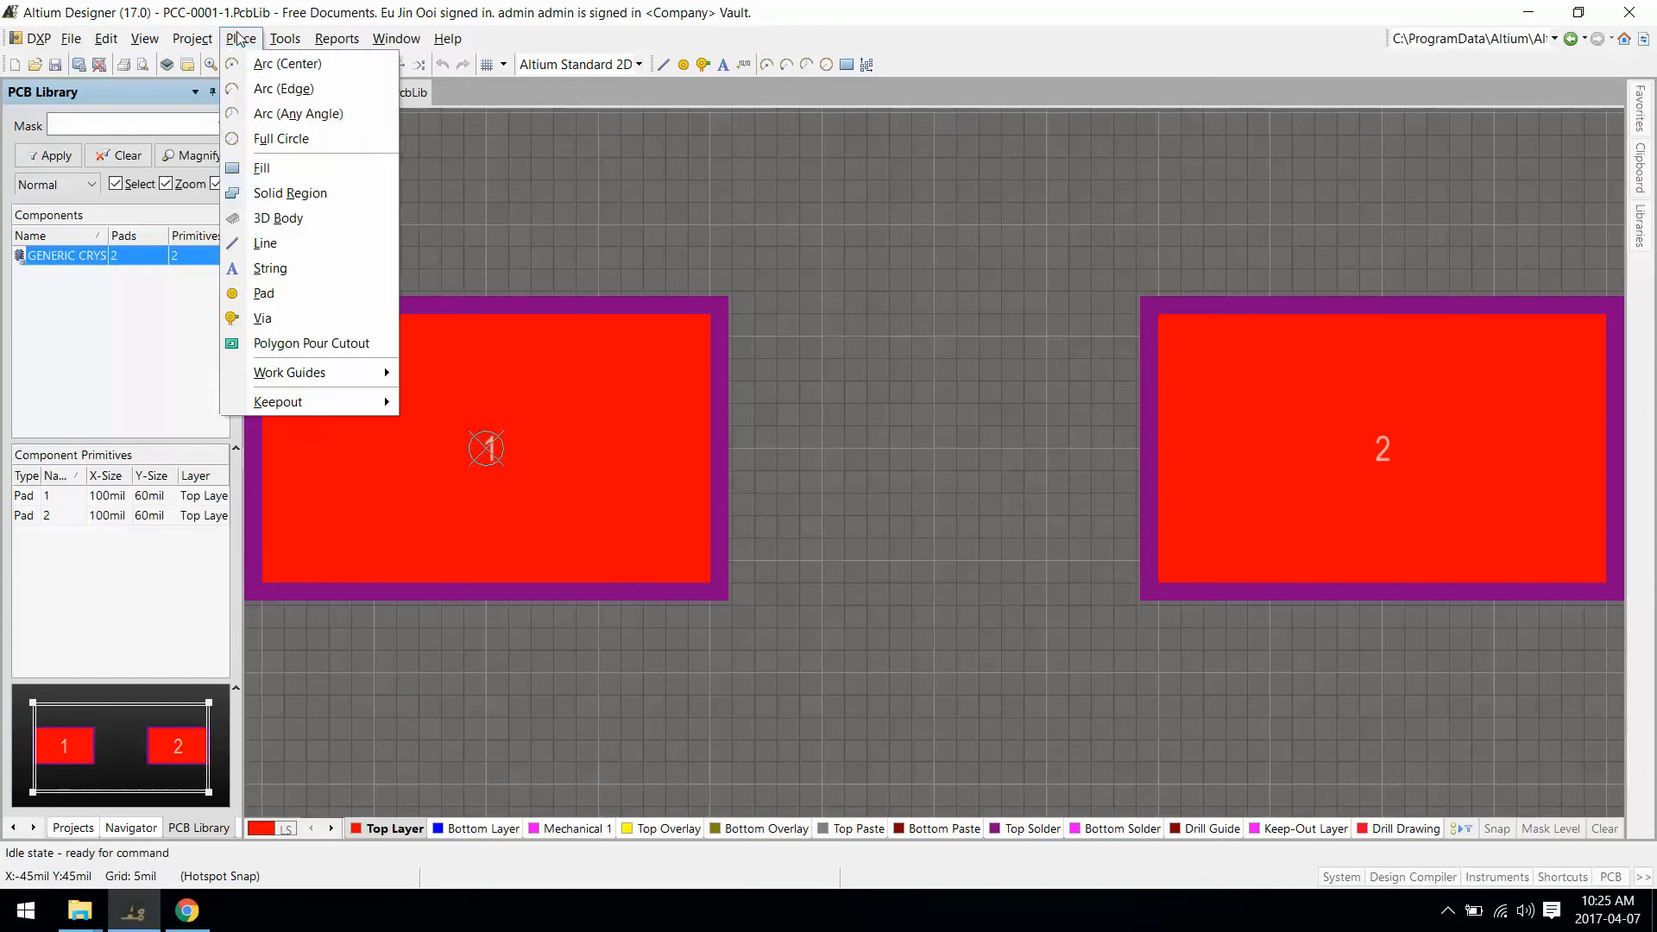
left_click(300, 218)
left_click(646, 92)
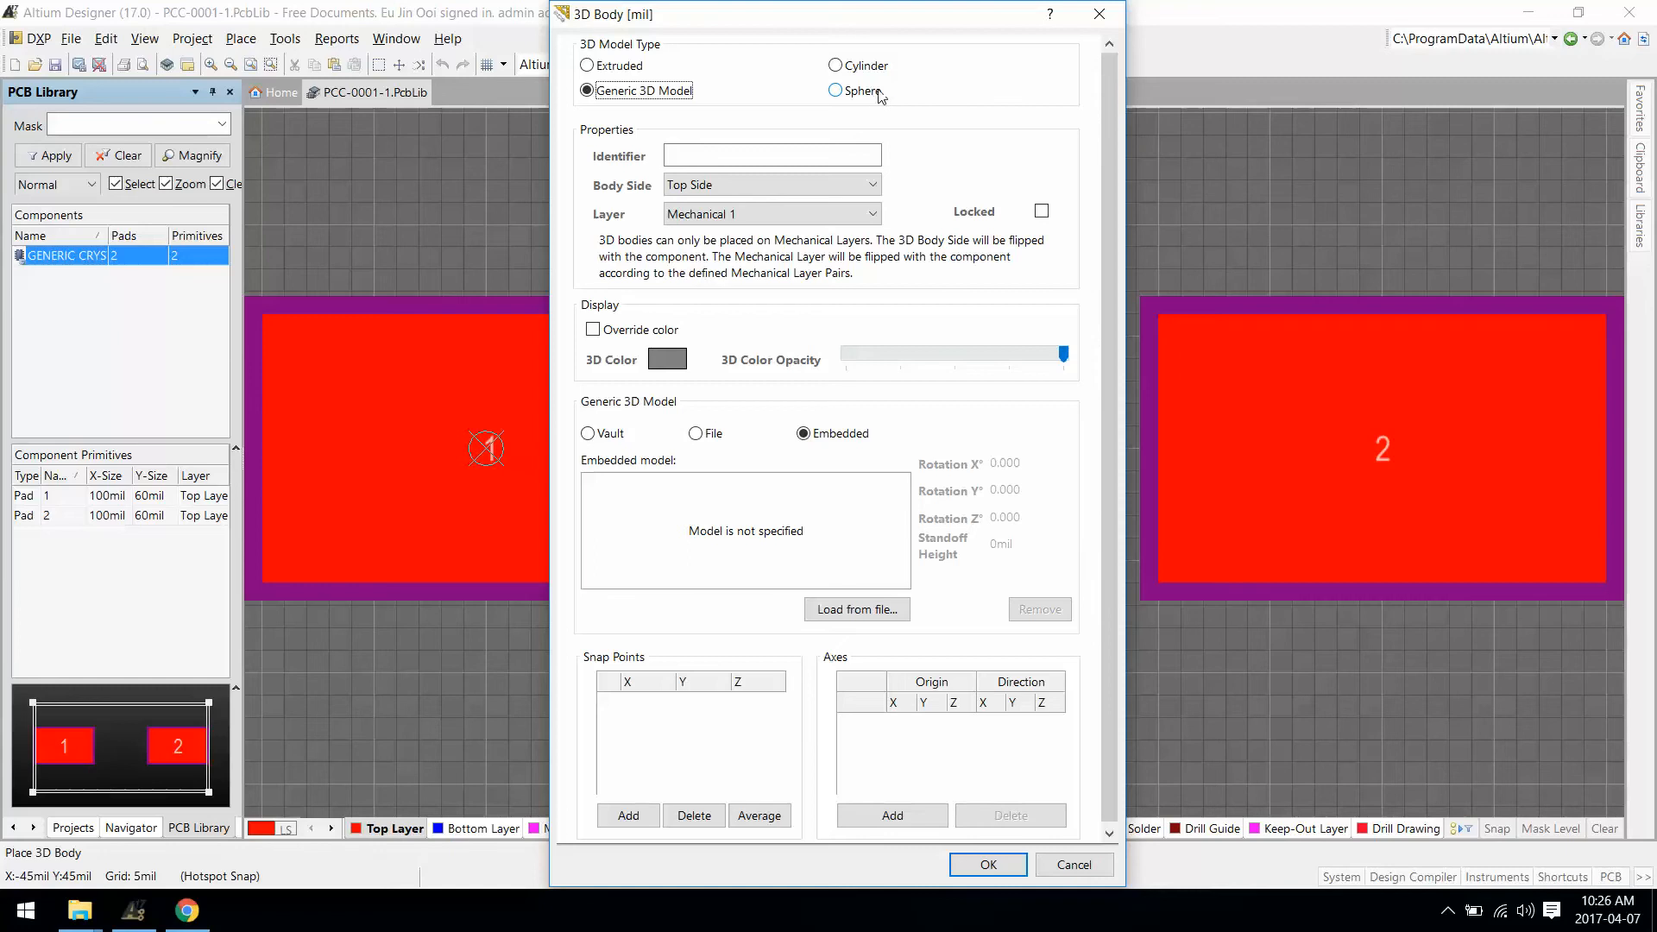
left_click(843, 615)
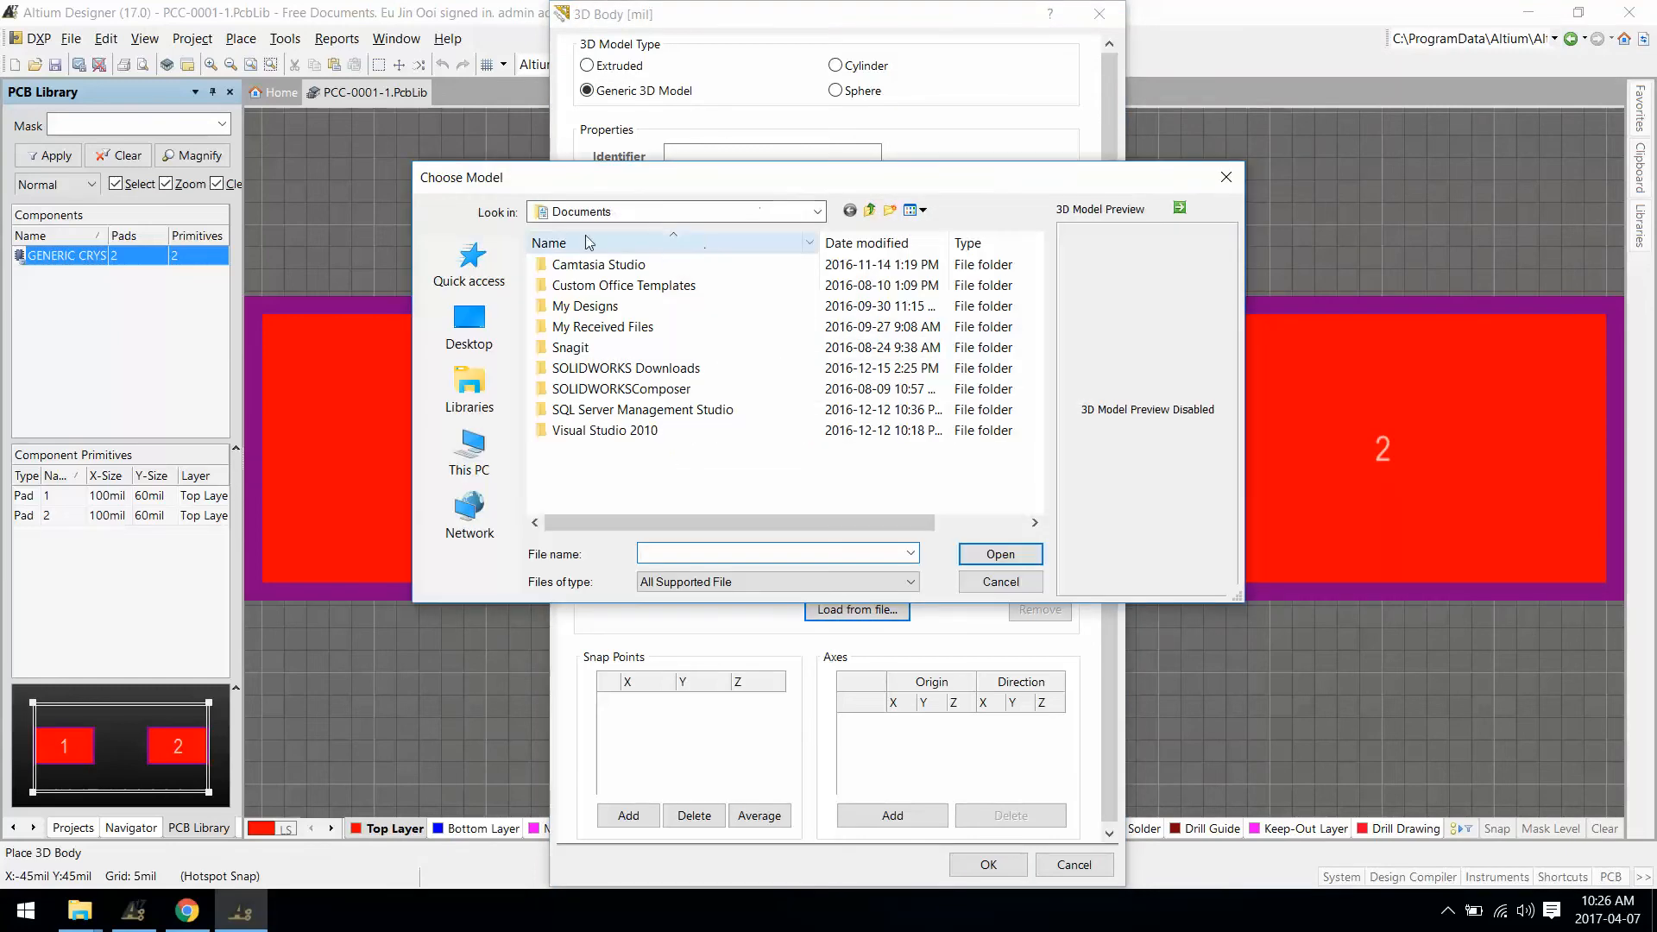
left_click(488, 337)
double_click(596, 333)
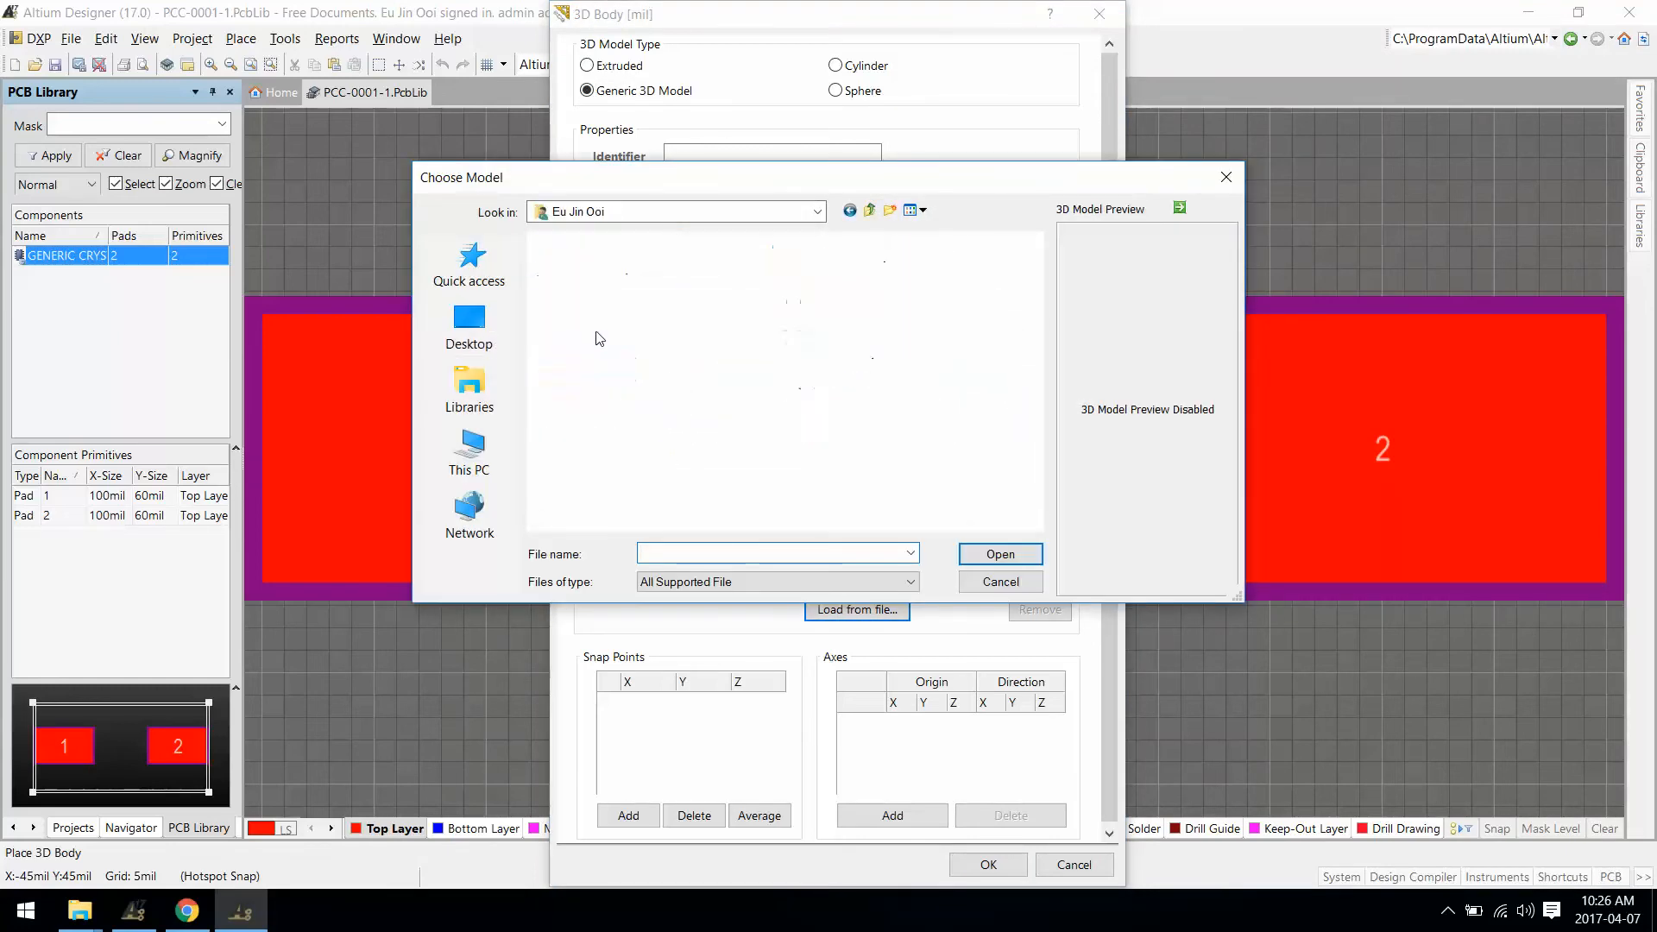
double_click(977, 275)
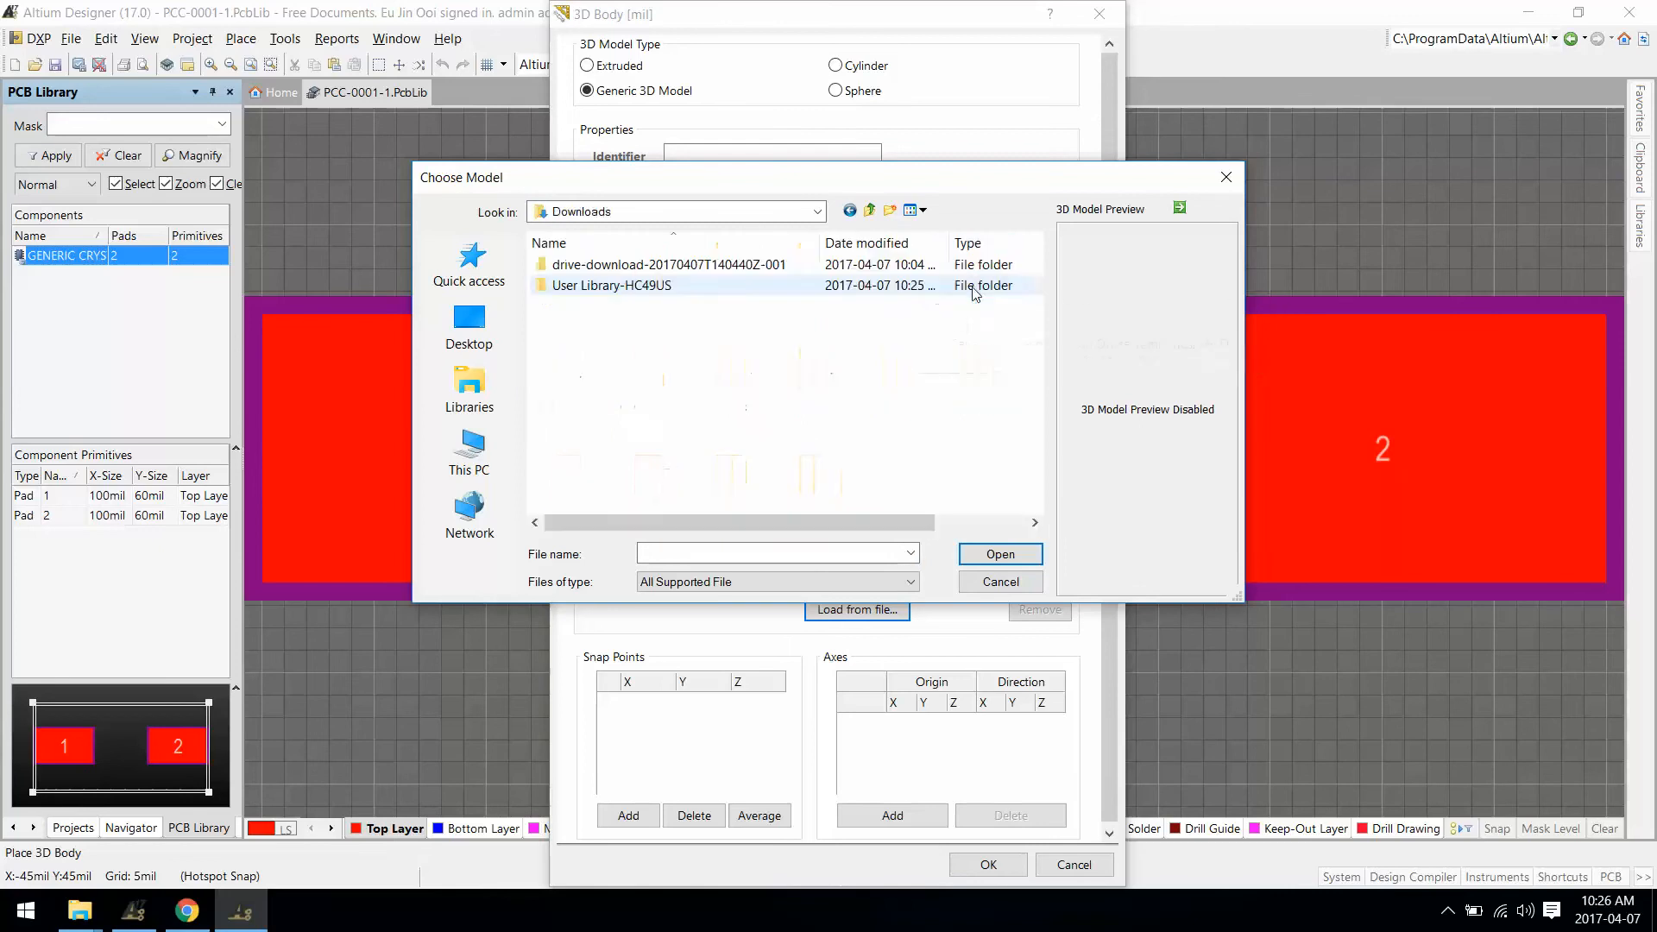
double_click(636, 286)
double_click(604, 264)
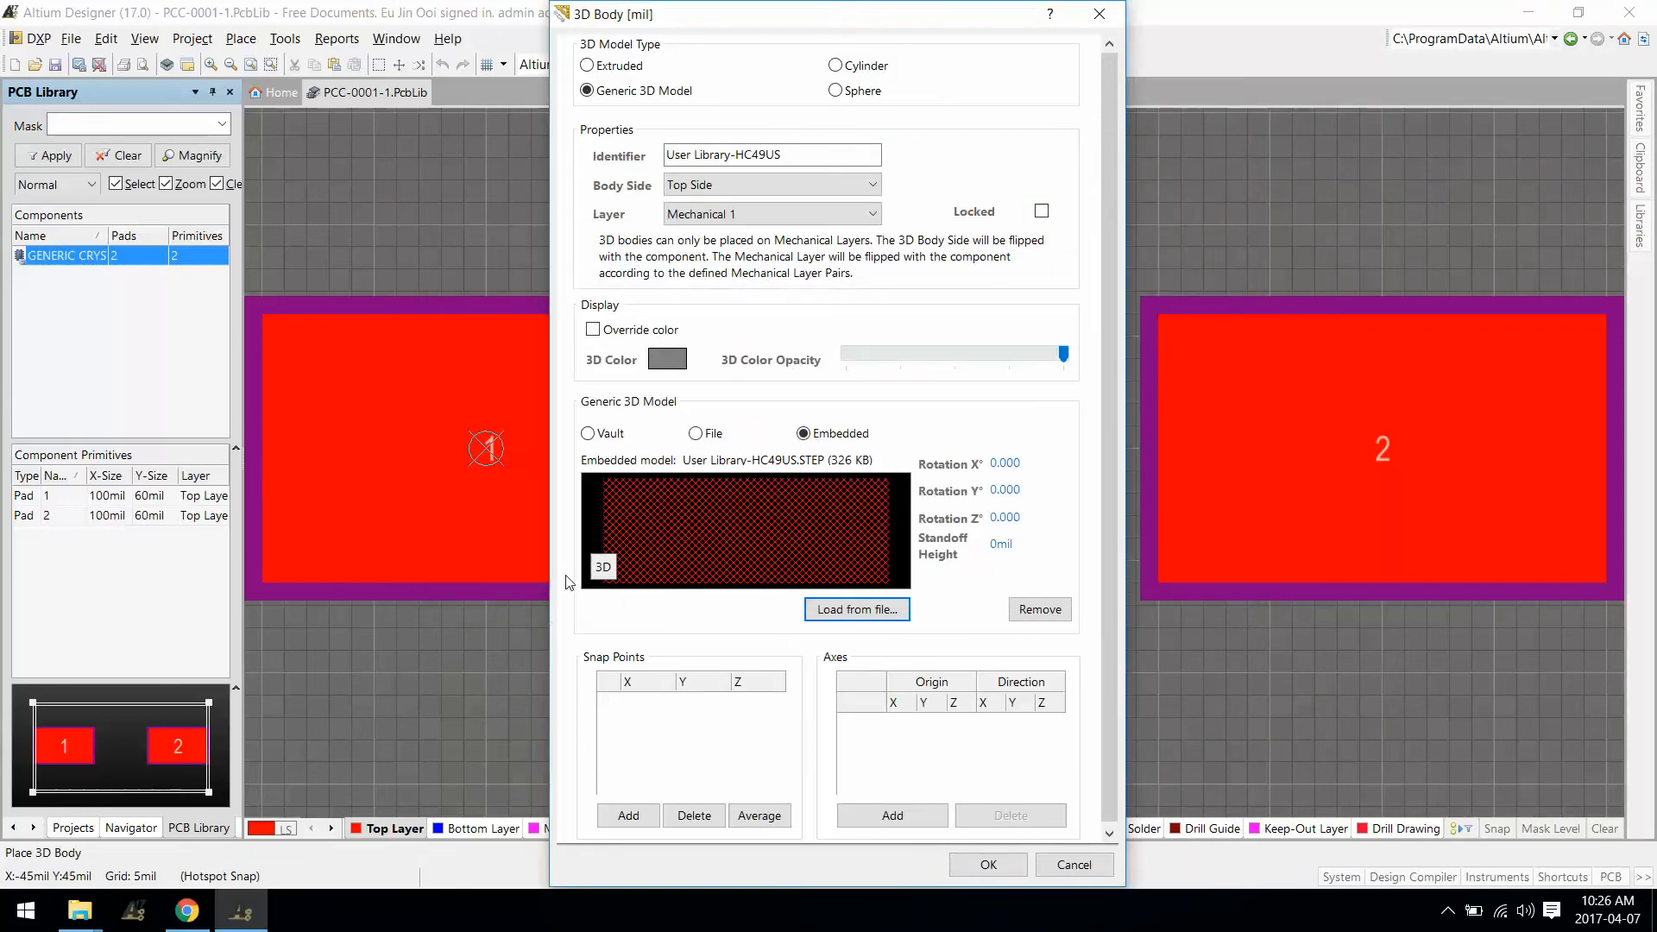
Step: Inspect the HC49US model in the 3D preview and confirm the 3D body settings
left_click(603, 567)
left_click_drag(759, 556, 642, 526)
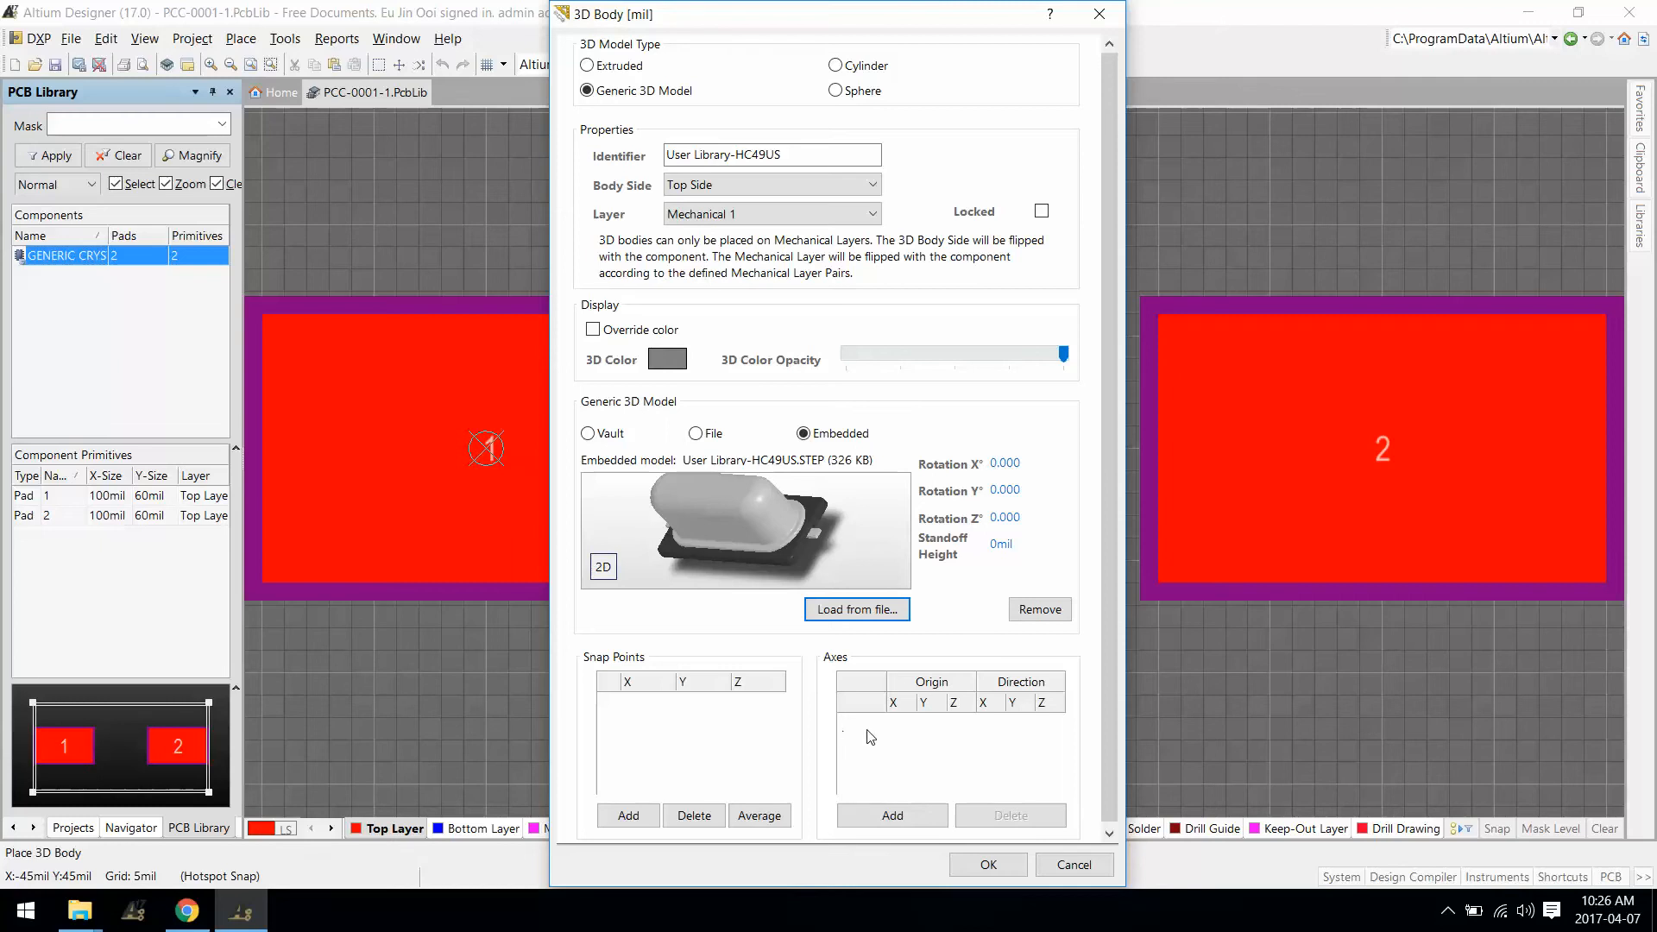
left_click(989, 865)
scroll(574, 531, "down", 2, "ctrl")
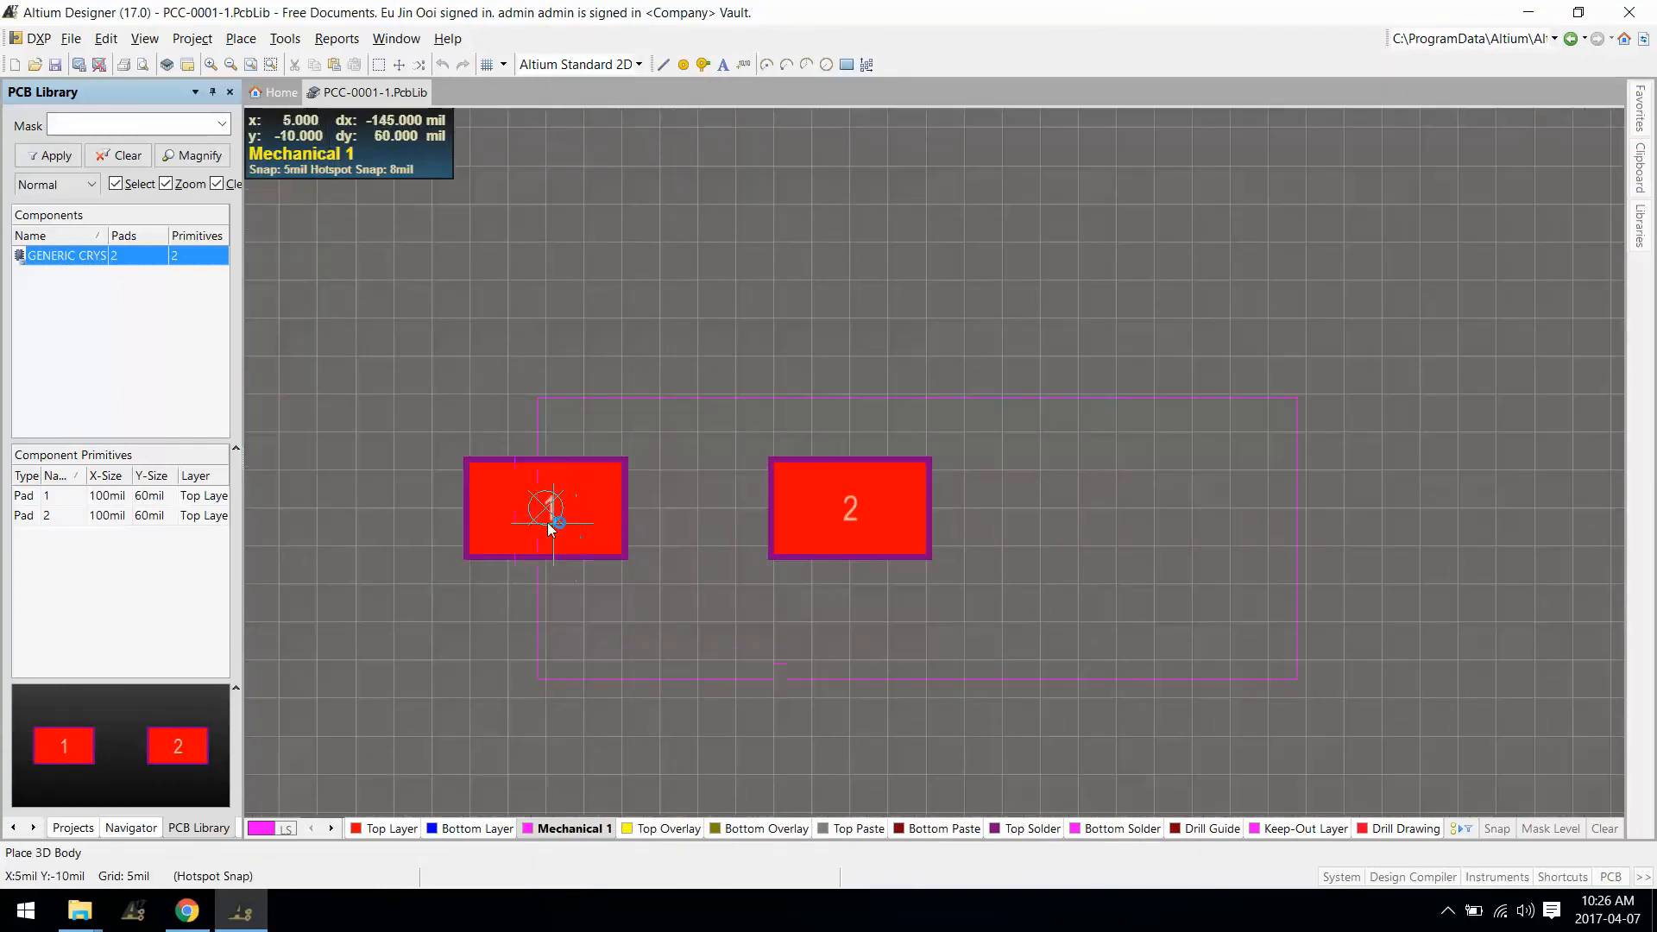
Step: Place the HC49US body over the two pads and orbit the footprint in 3D view
left_click(549, 522)
key("Escape")
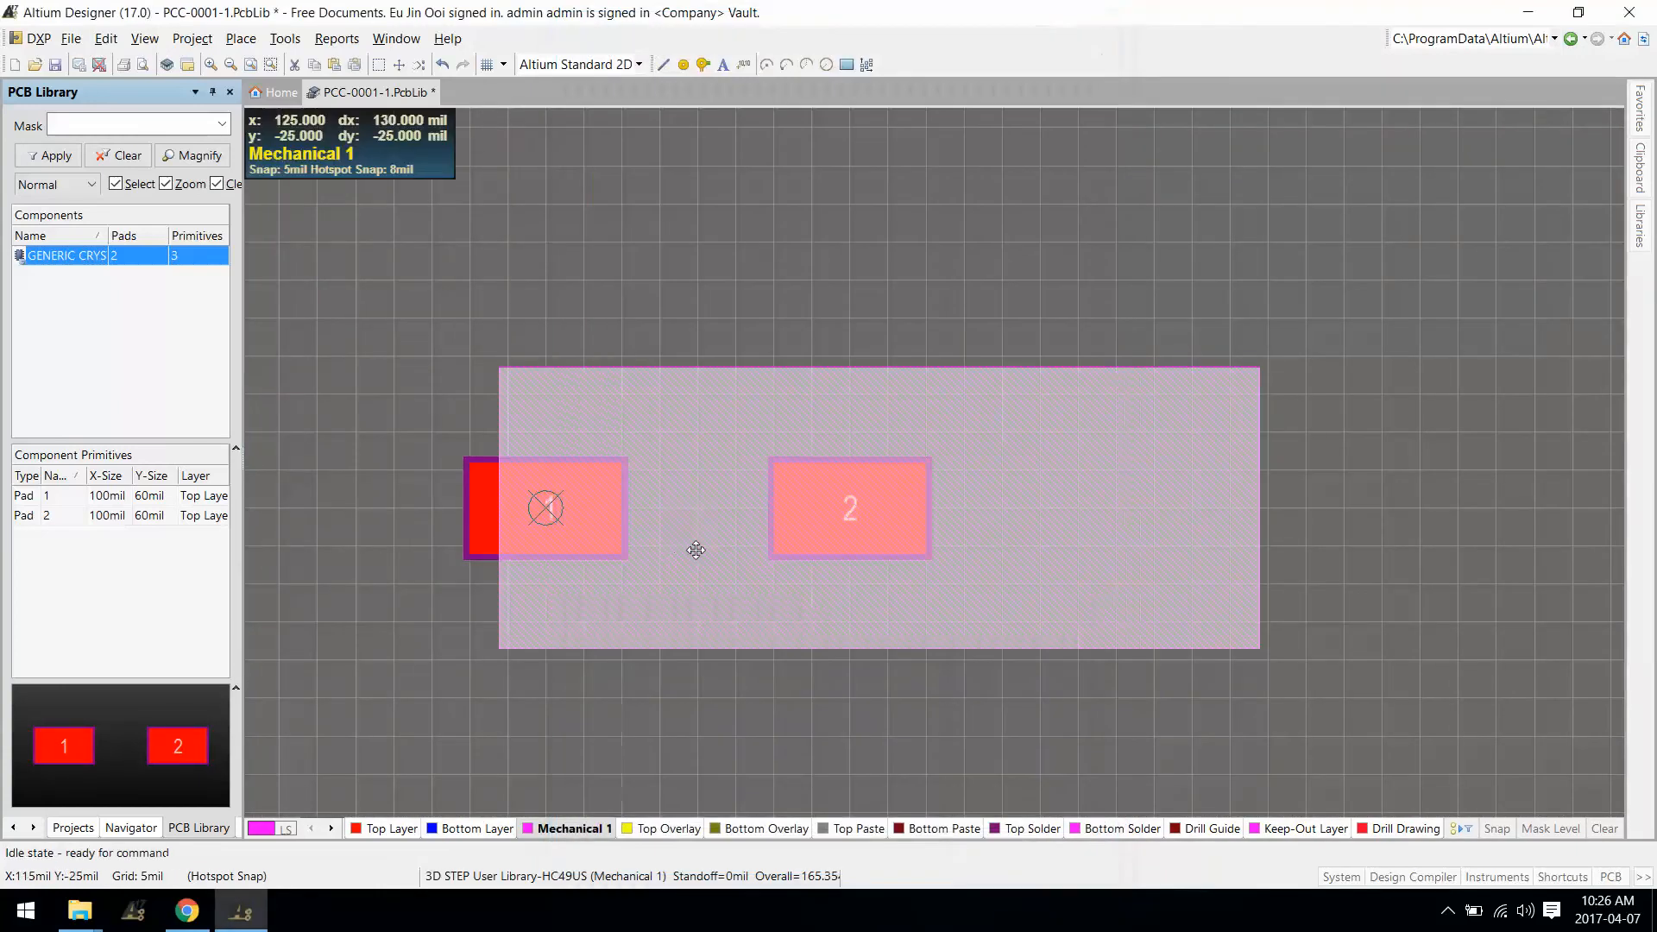
key("3")
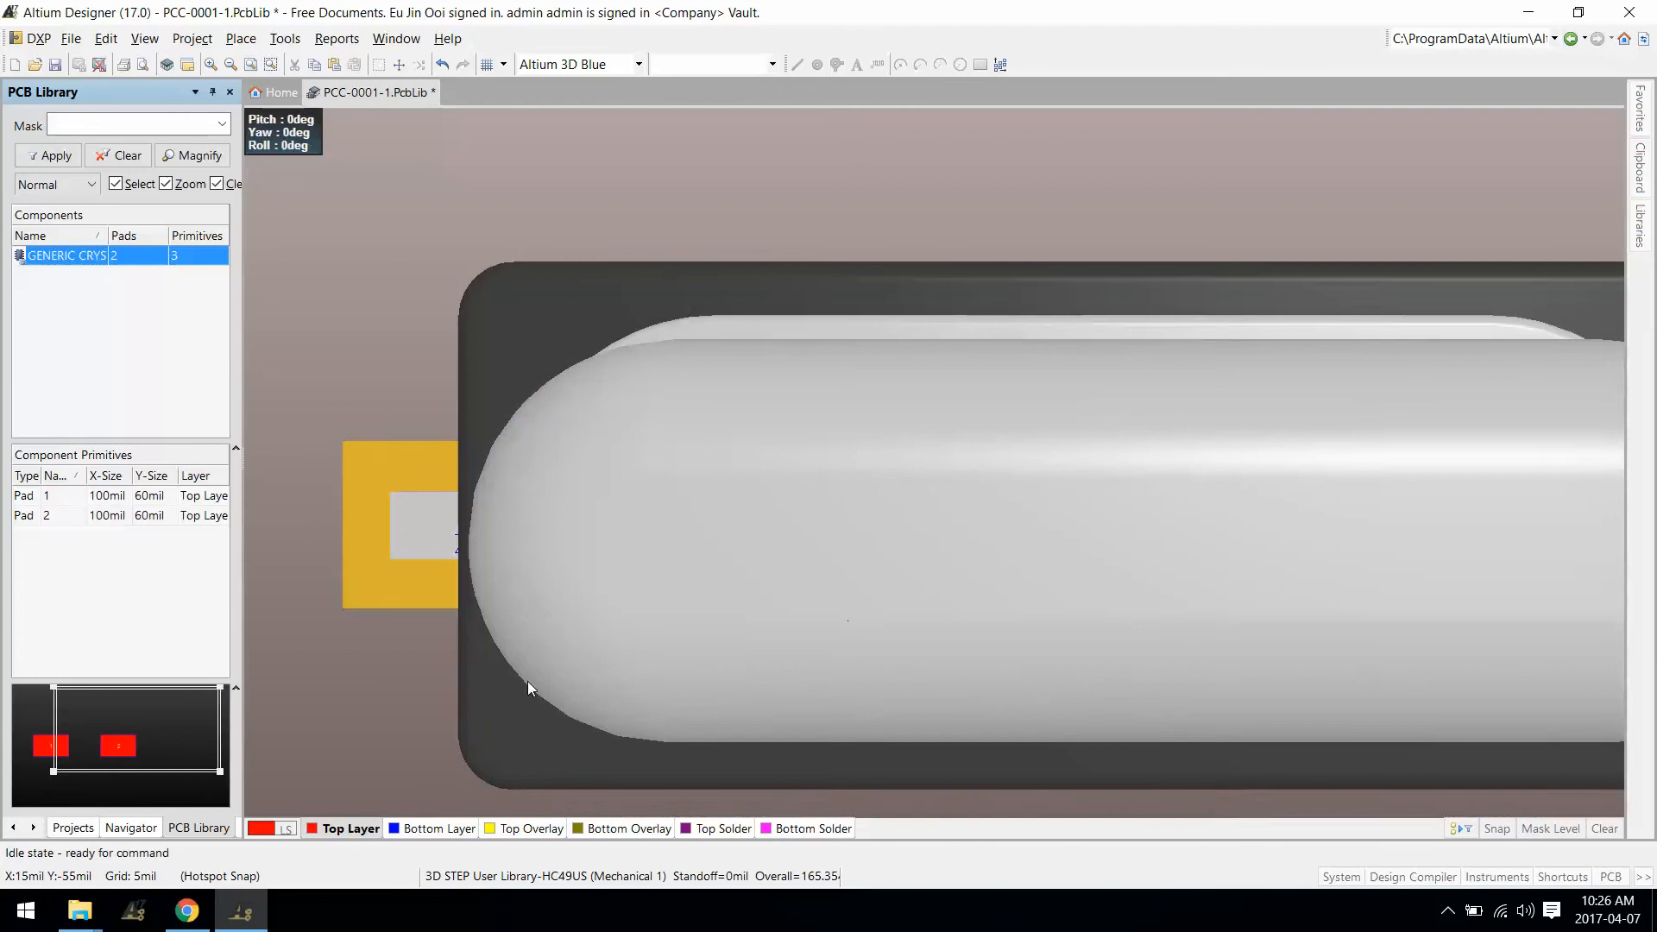
right_click_drag(528, 683, 769, 368, "shift")
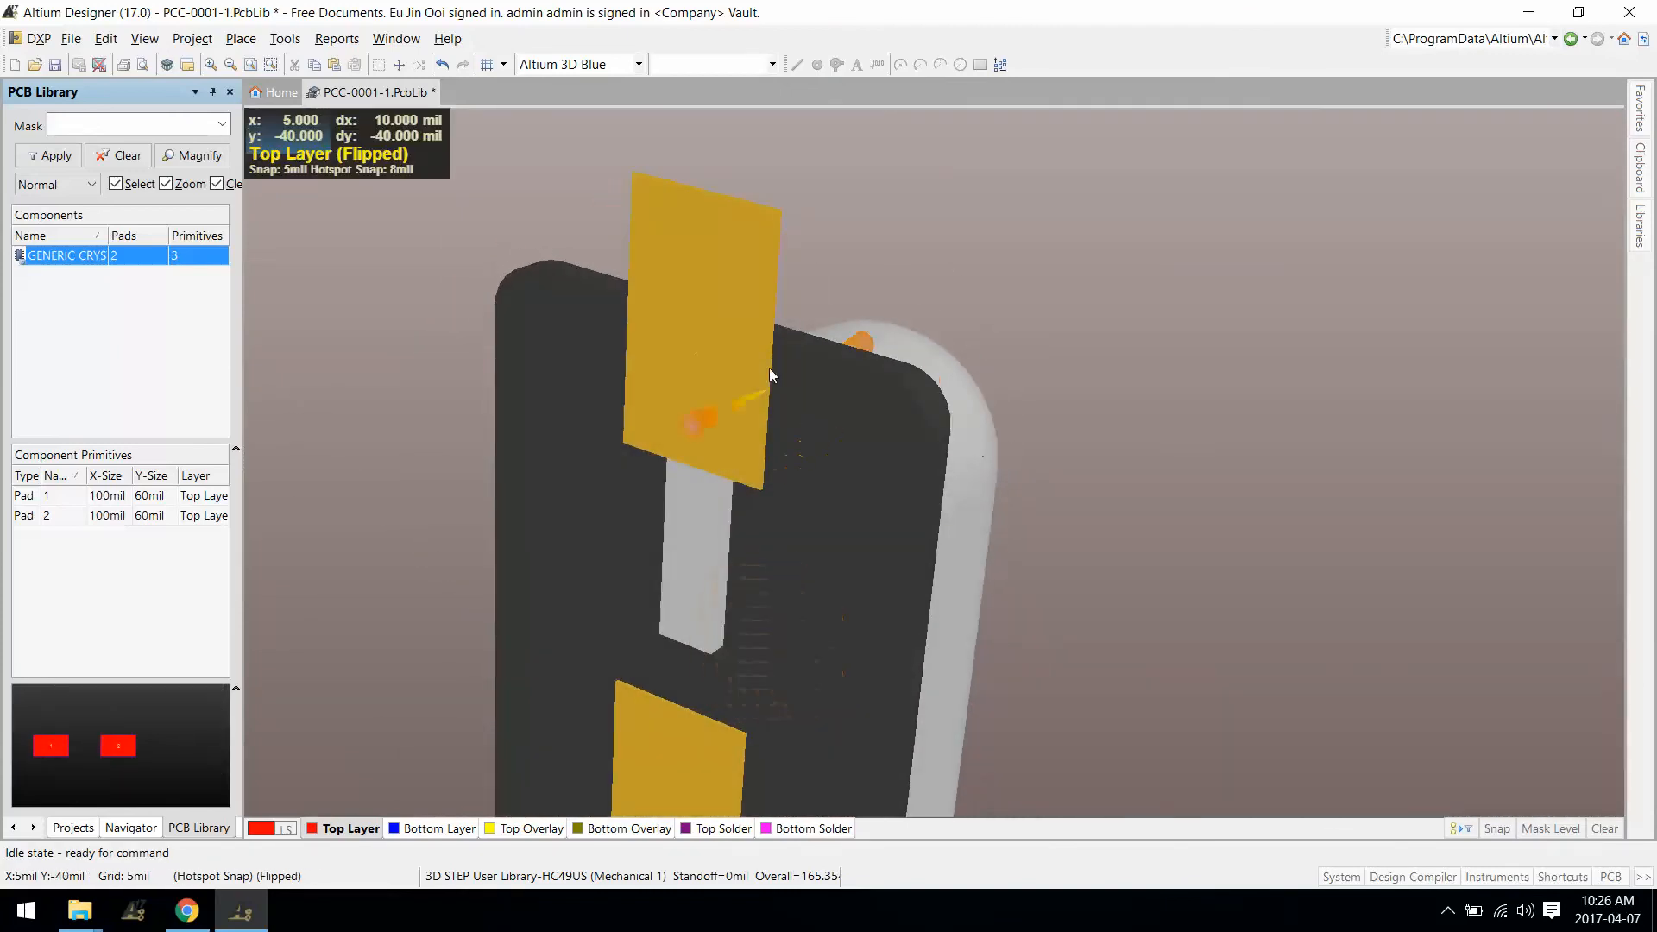
right_click_drag(887, 471, 960, 490, "shift")
scroll(1027, 542, "up", 2, "ctrl")
right_click_drag(1032, 544, 968, 412)
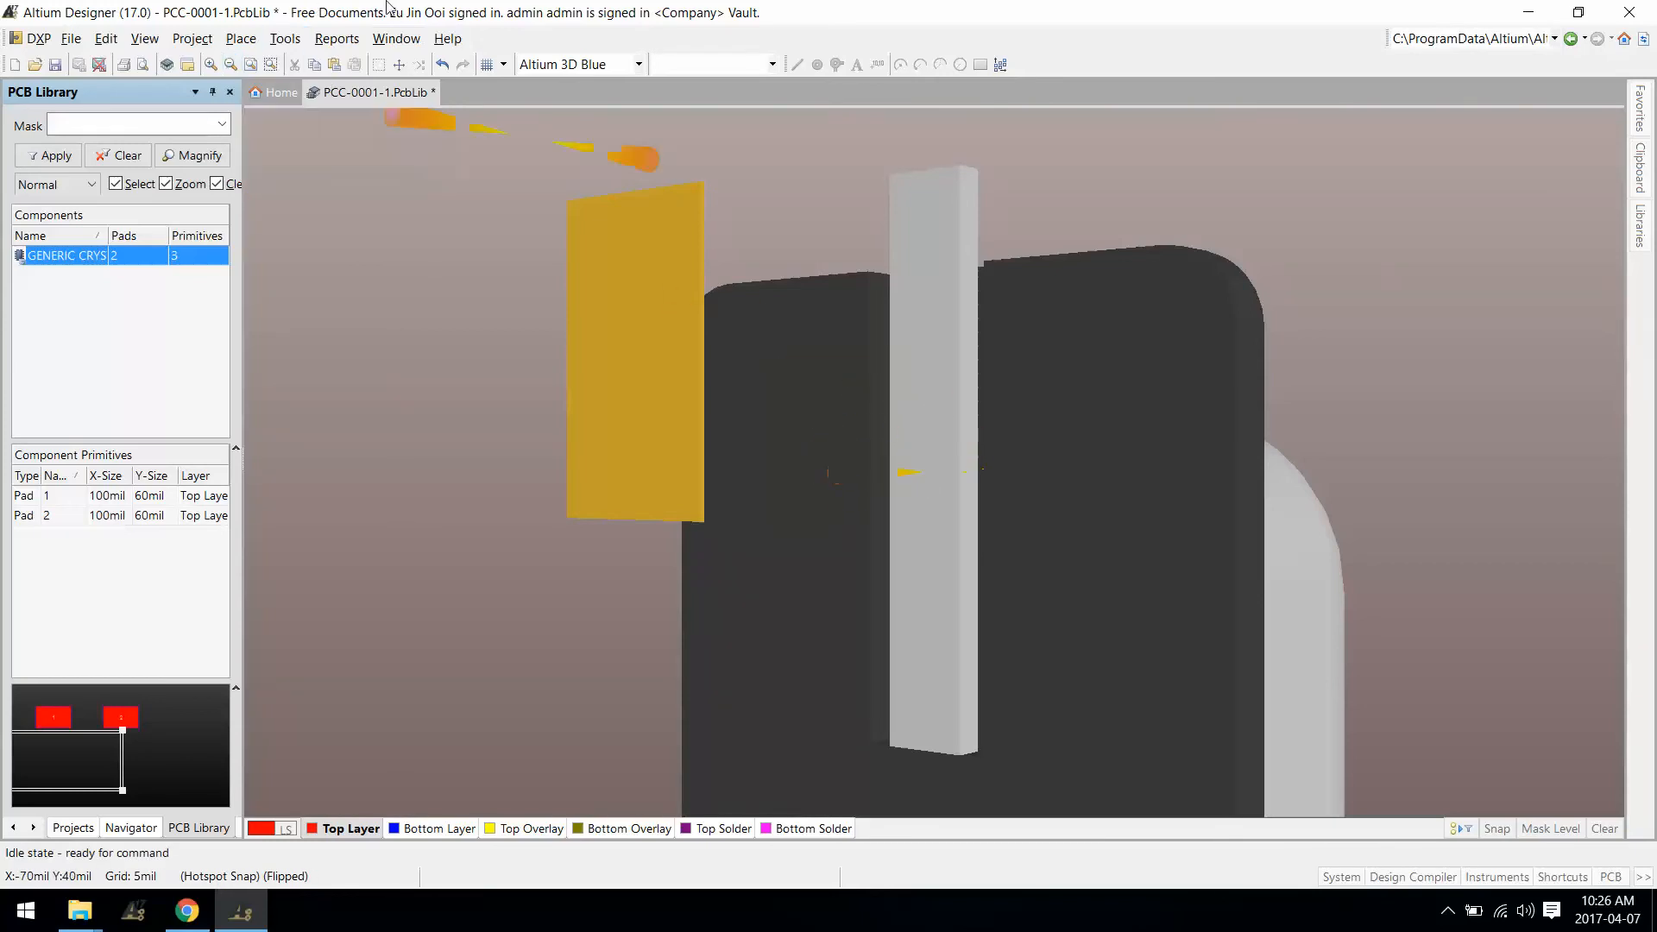
left_click(240, 39)
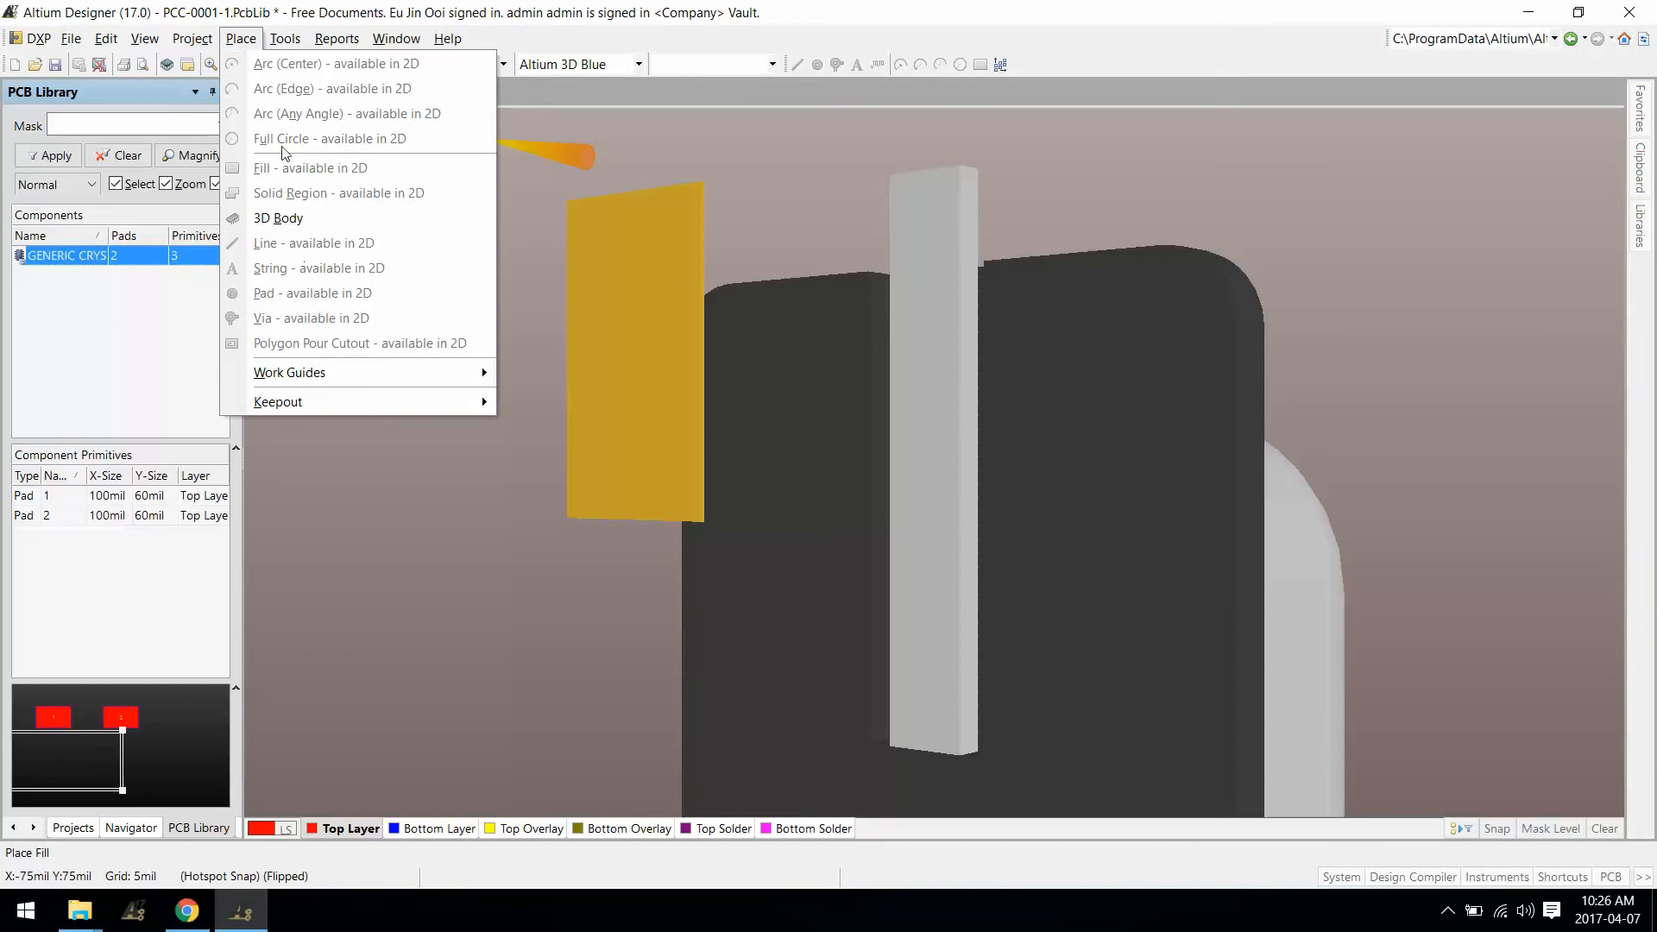
Step: Start adding snap points from vertices on the HC49US 3D body
mouse_move(285, 39)
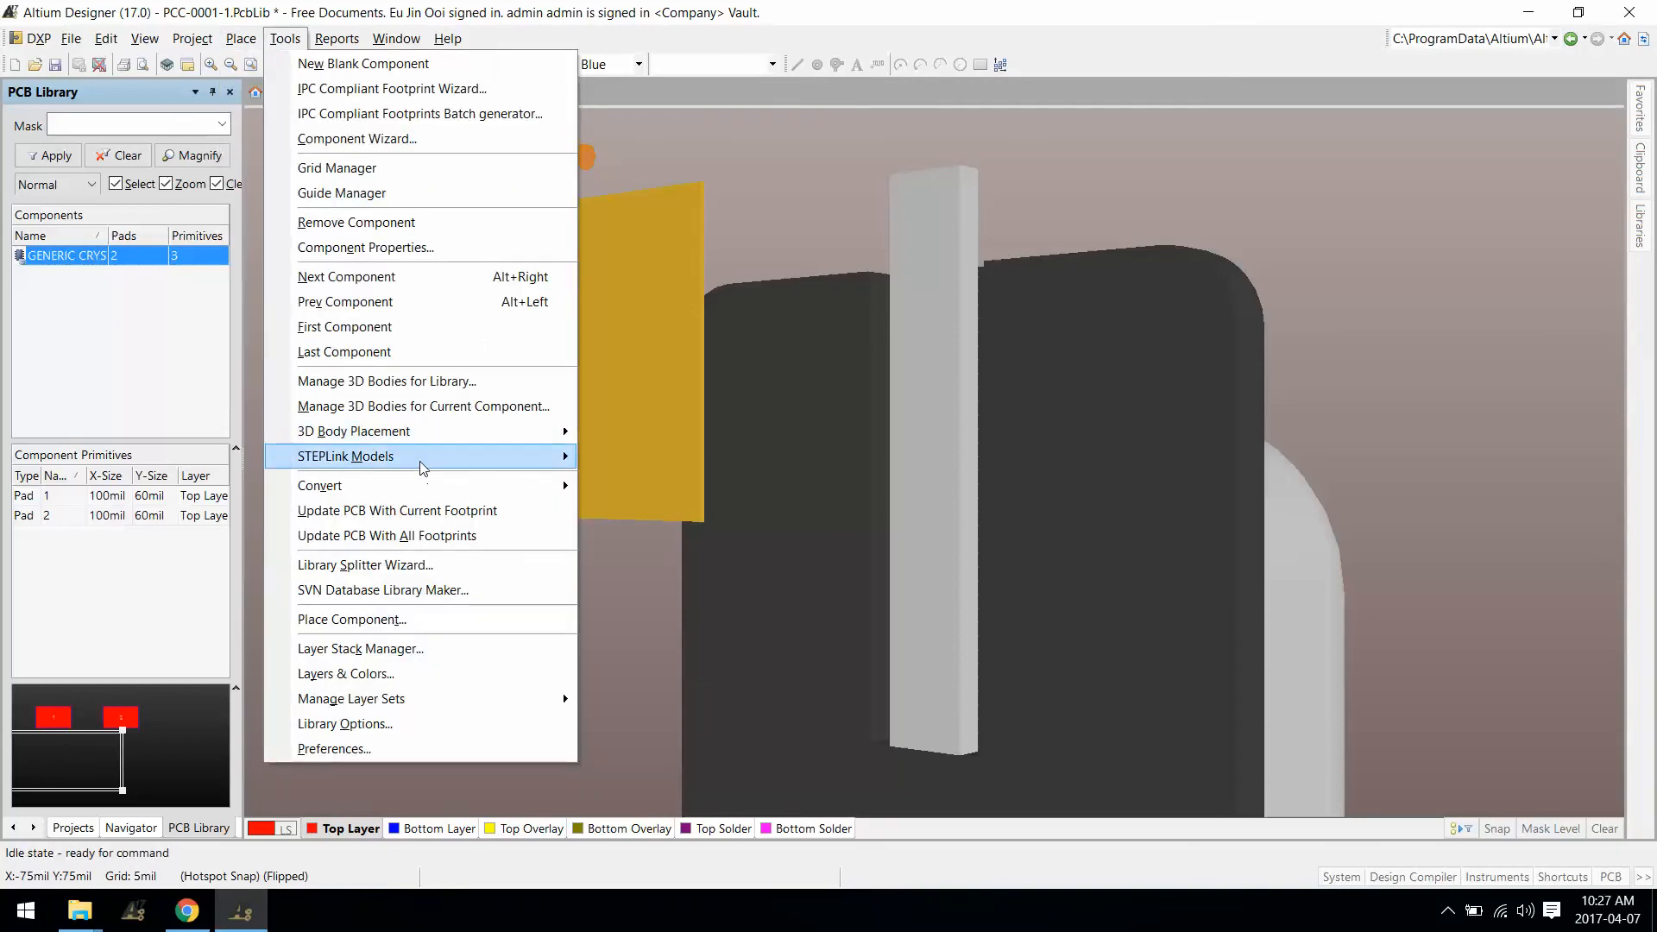
mouse_move(516, 442)
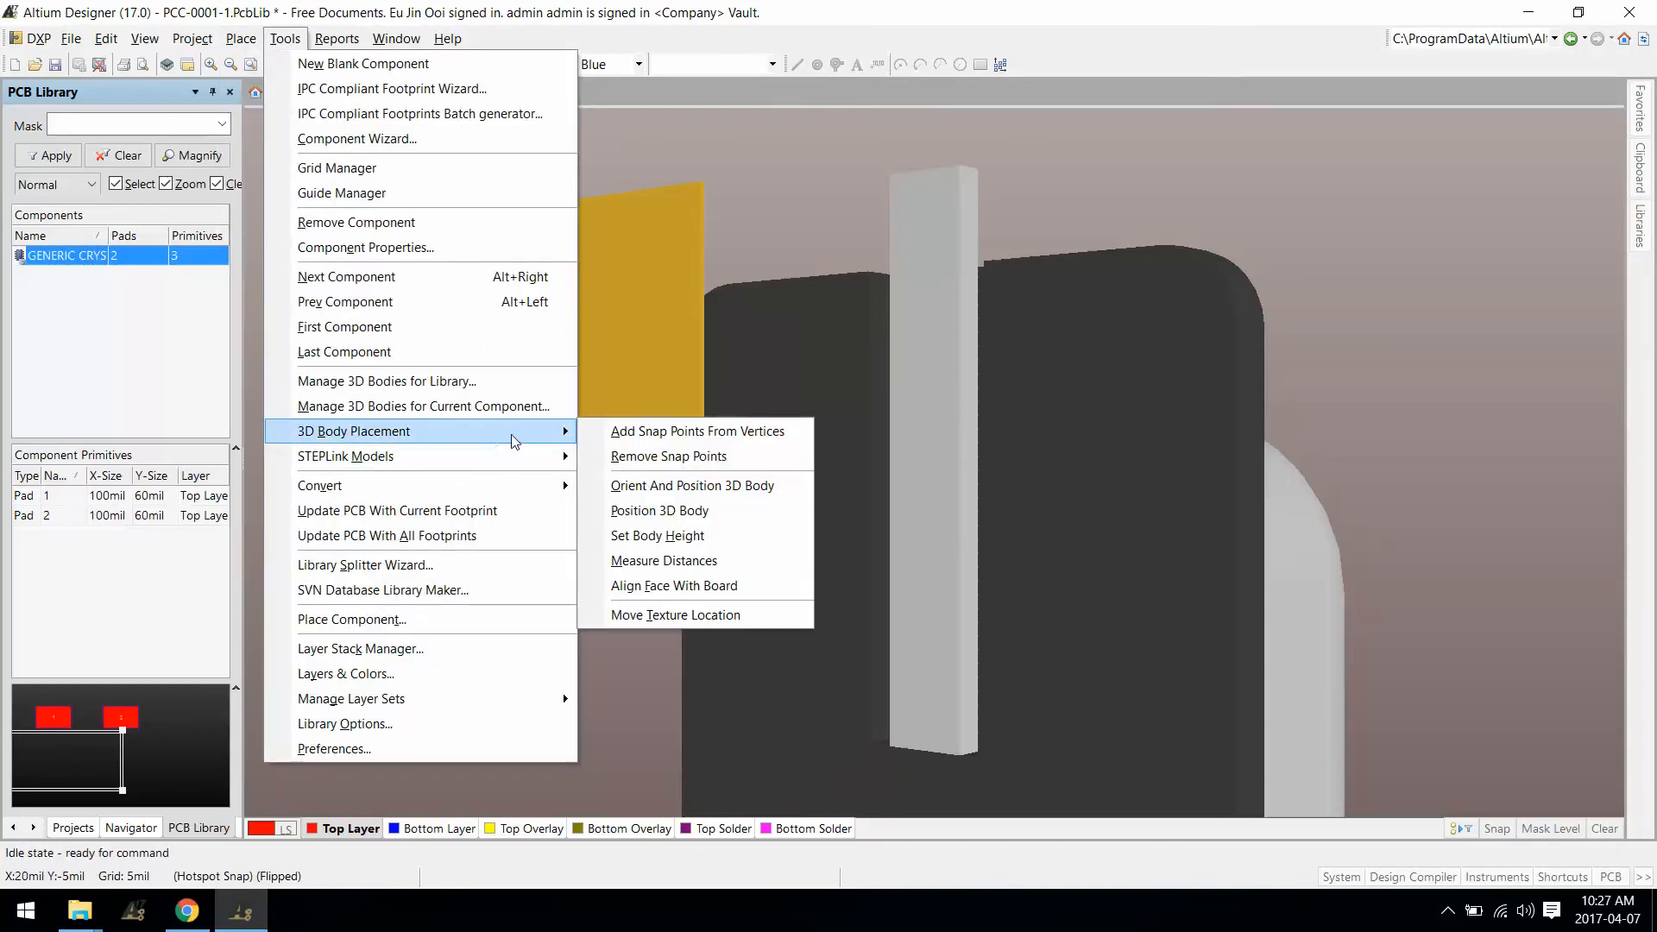
left_click(715, 440)
left_click(1009, 419)
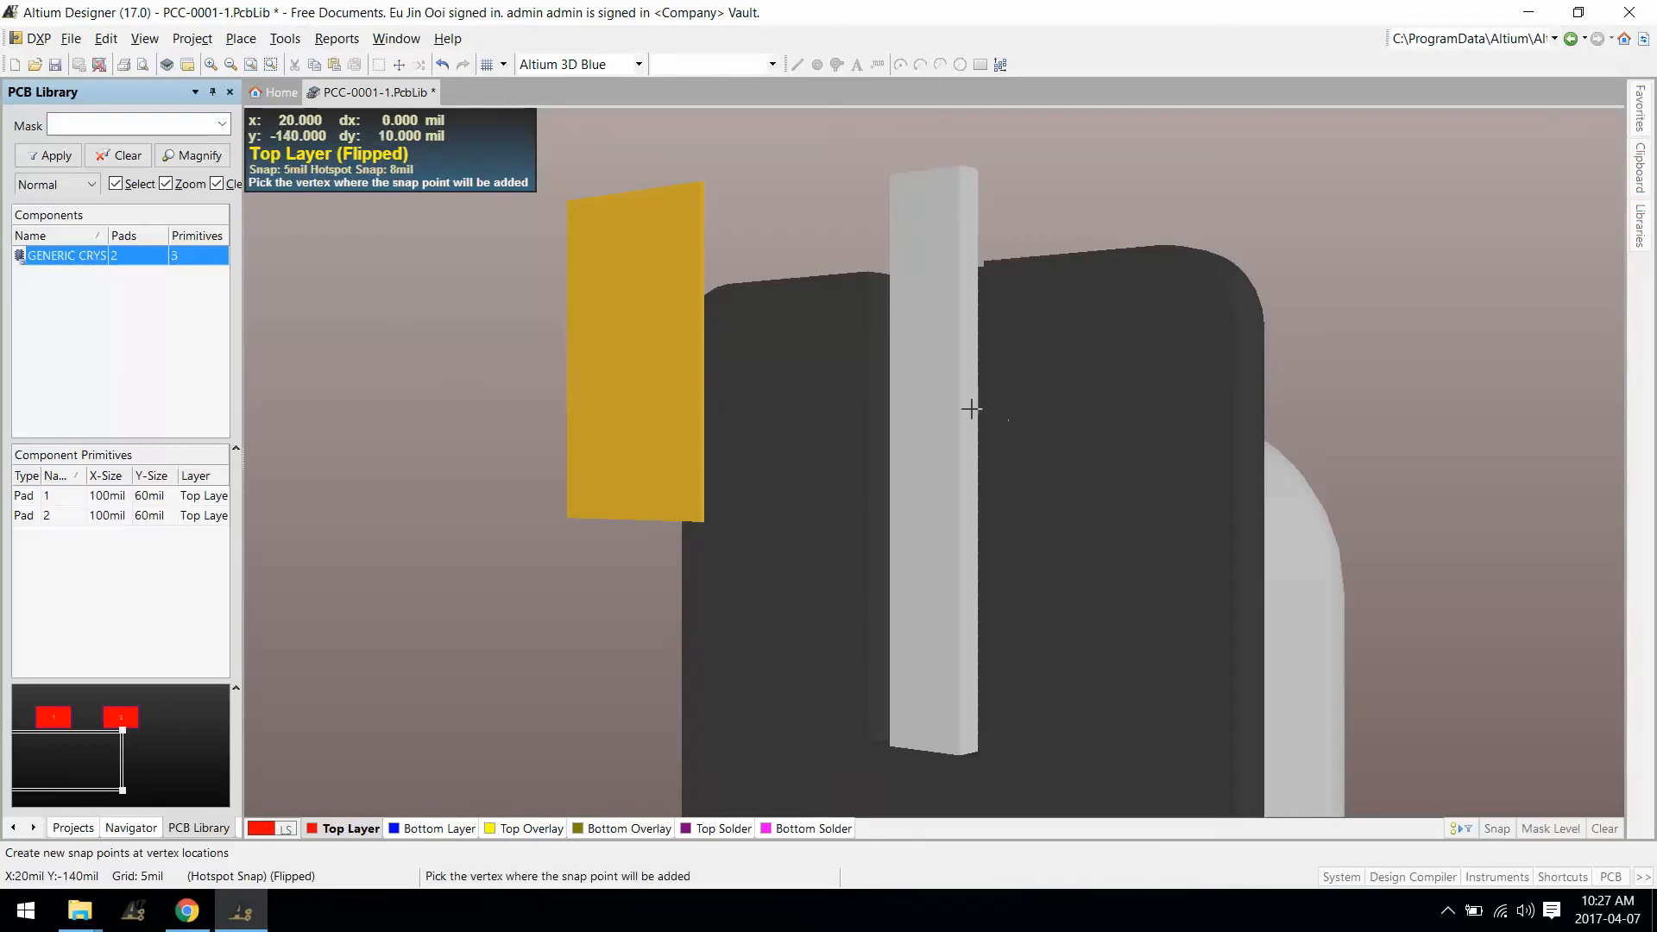
Step: Place a snap point midway between the lead's top and bottom corner vertices
scroll(596, 776, "down", 3)
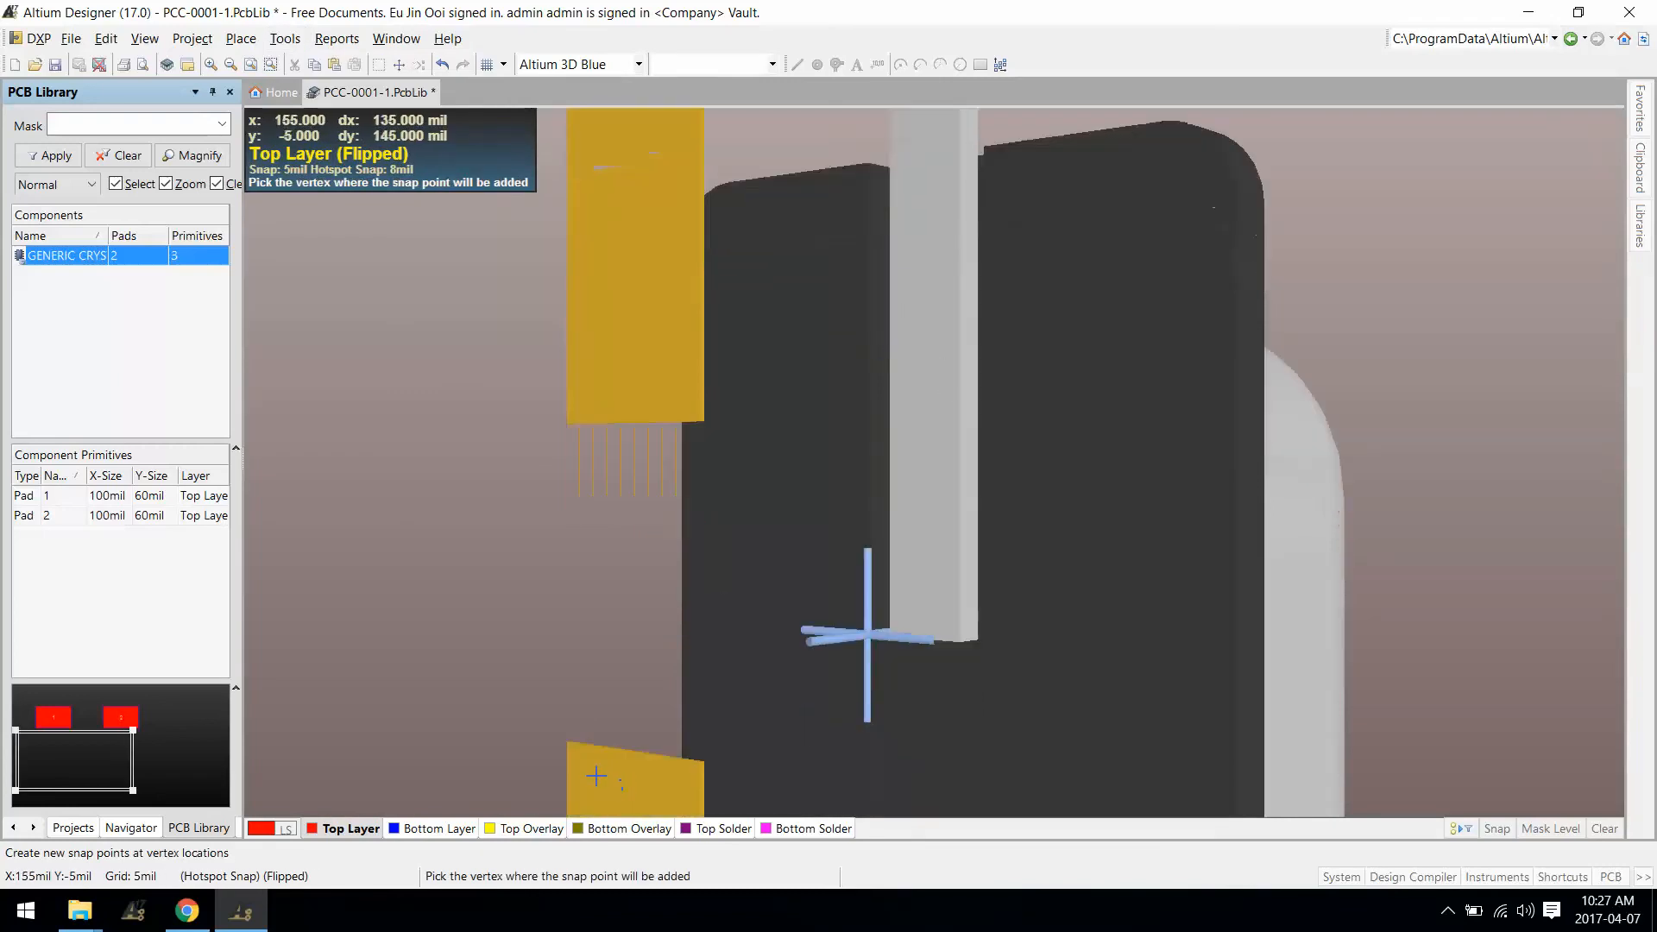
scroll(721, 497, "down", 7)
scroll(721, 505, "up", 7)
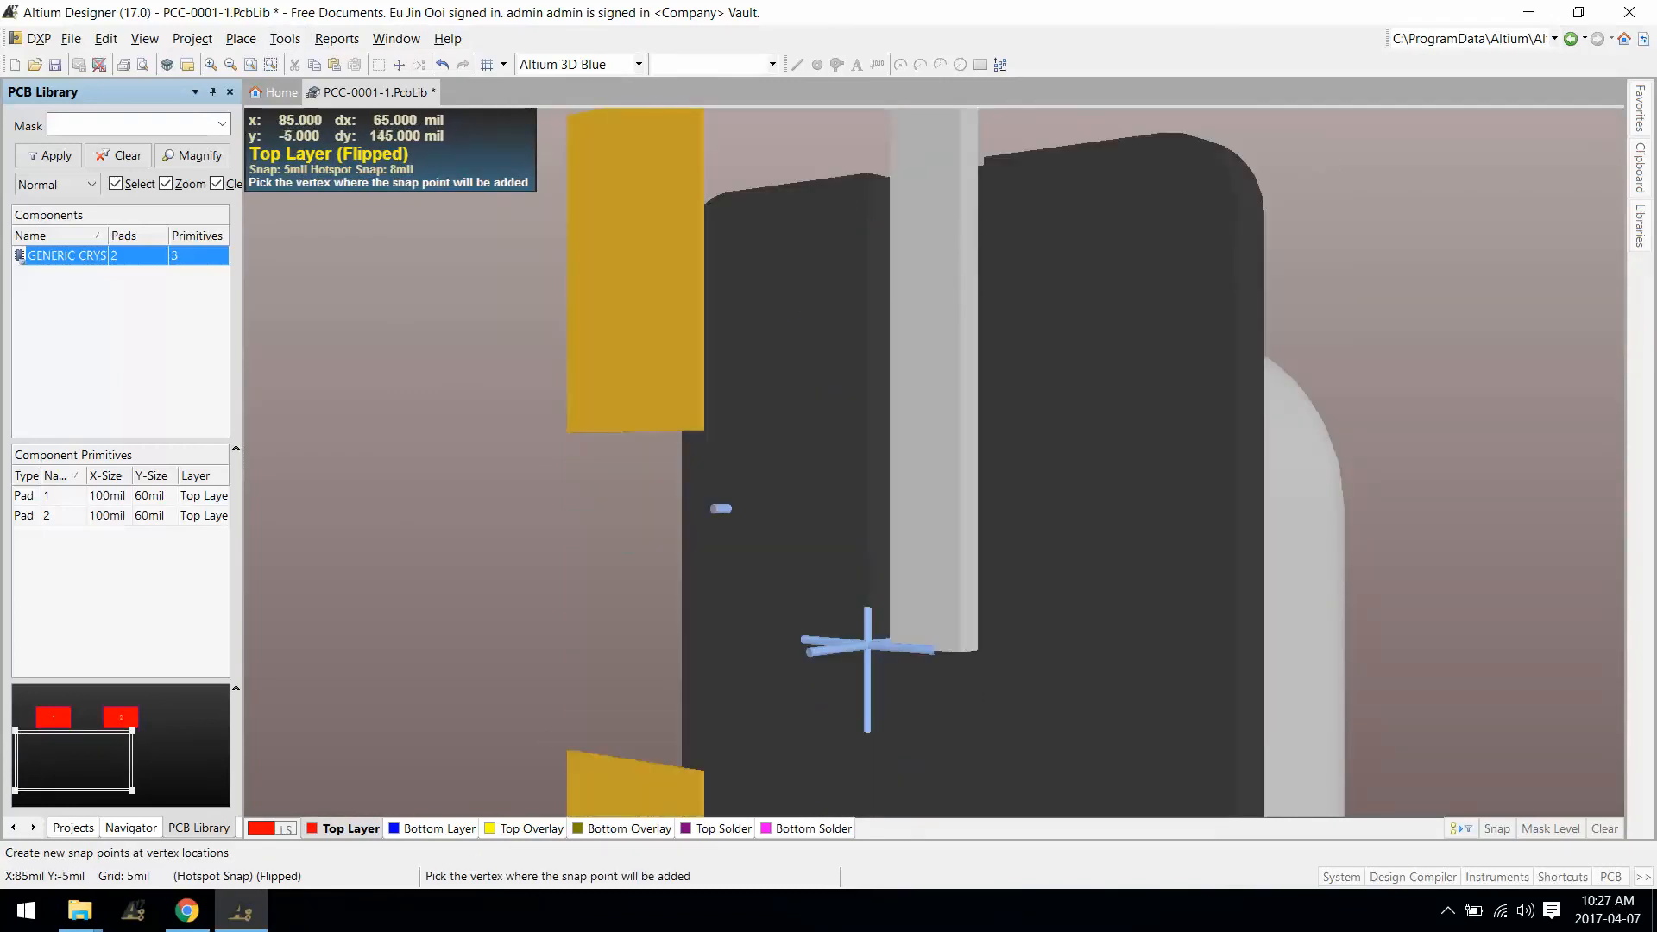
scroll(925, 419, "up", 3)
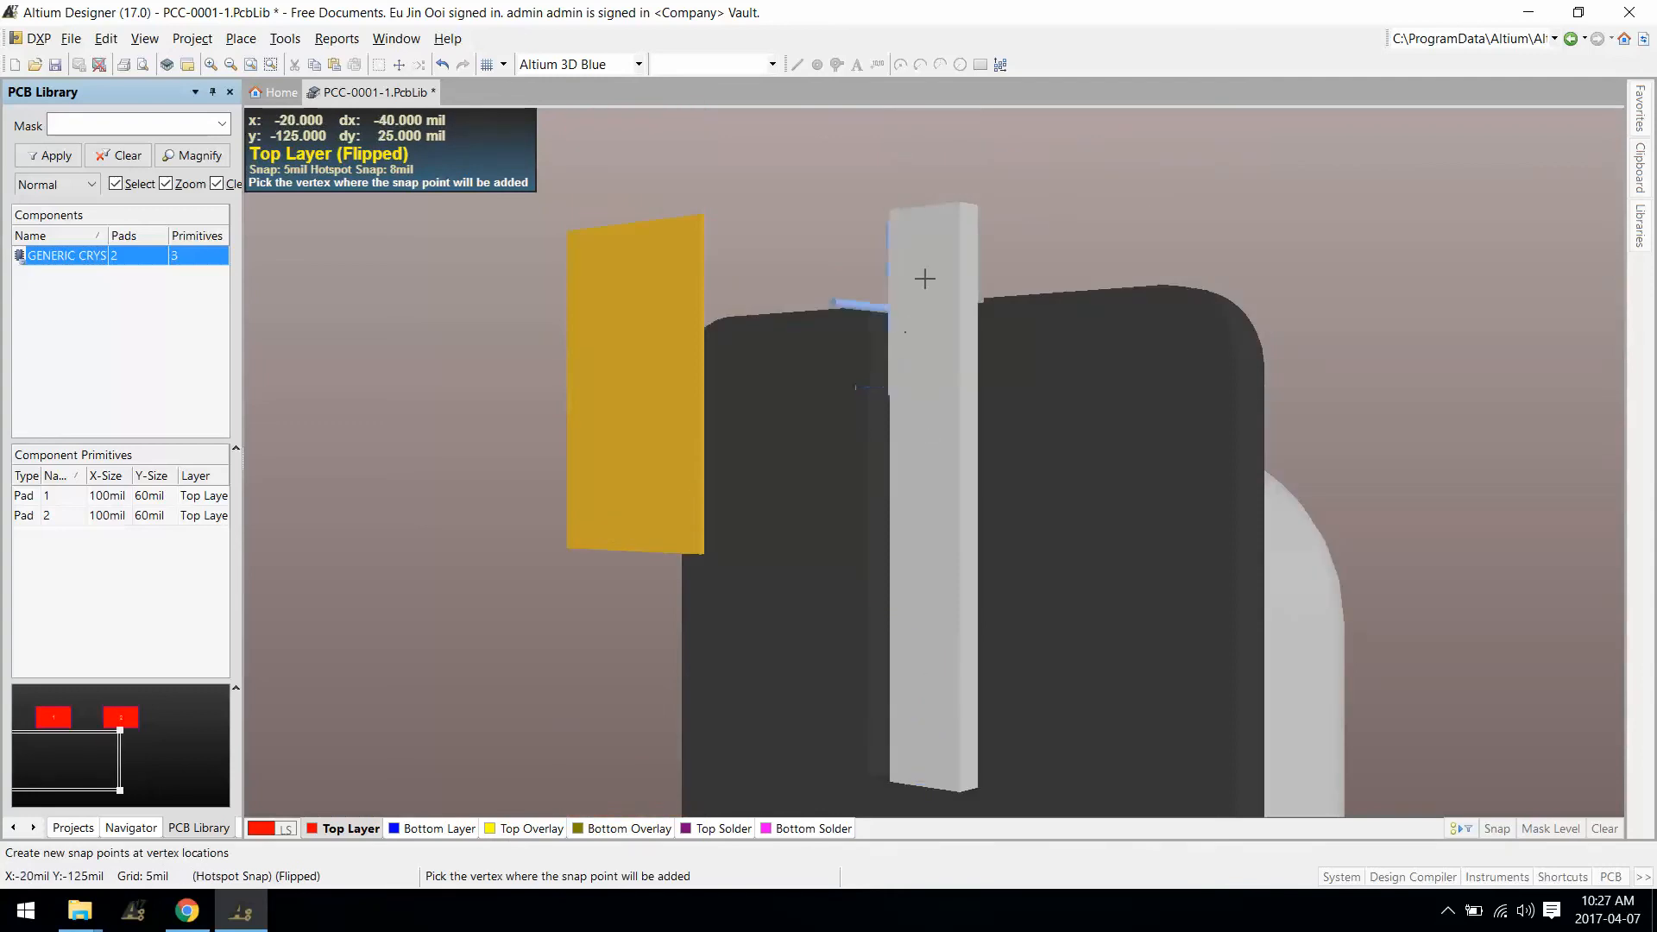
scroll(922, 274, "down", 2)
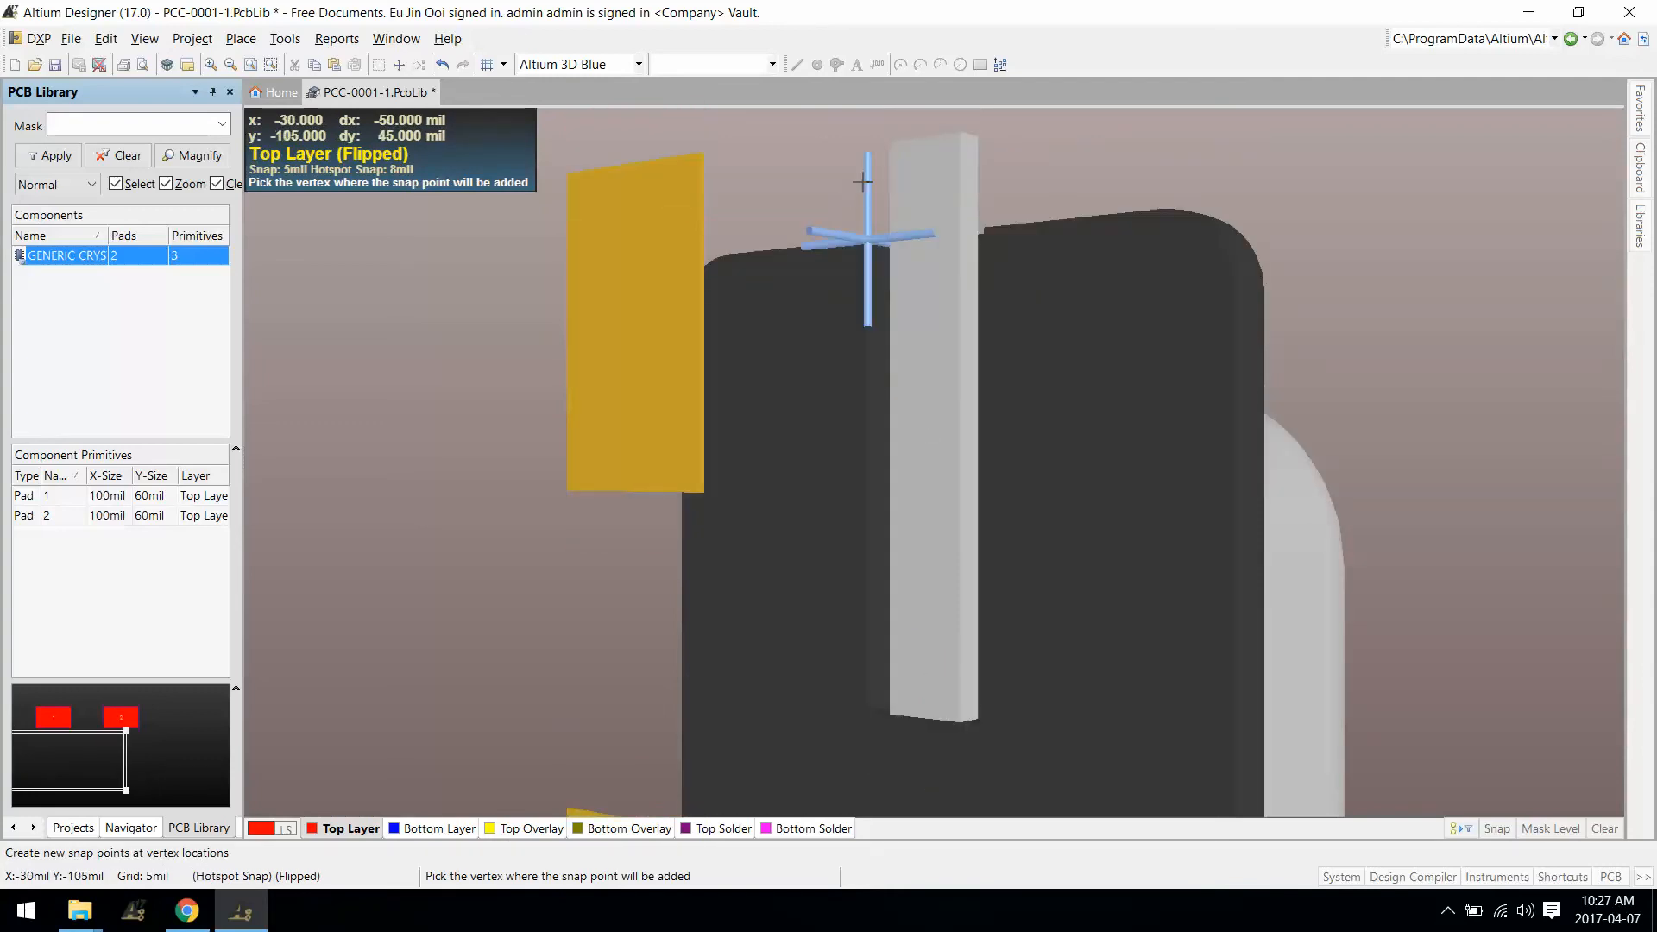
key("space")
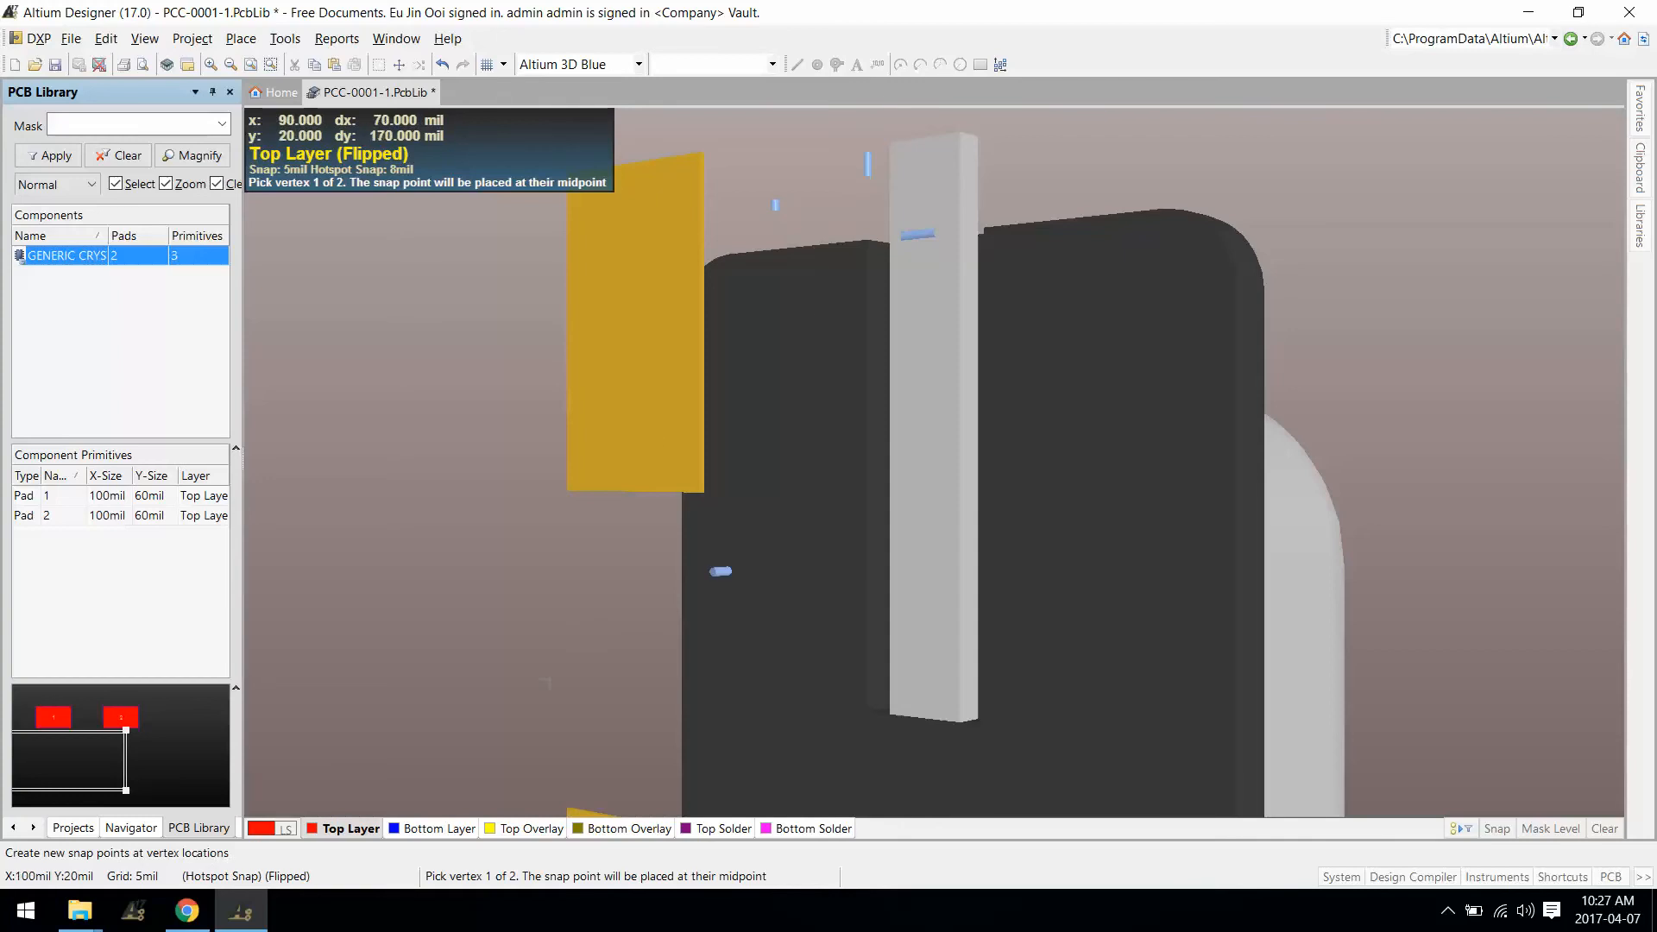
scroll(970, 355, "up", 8)
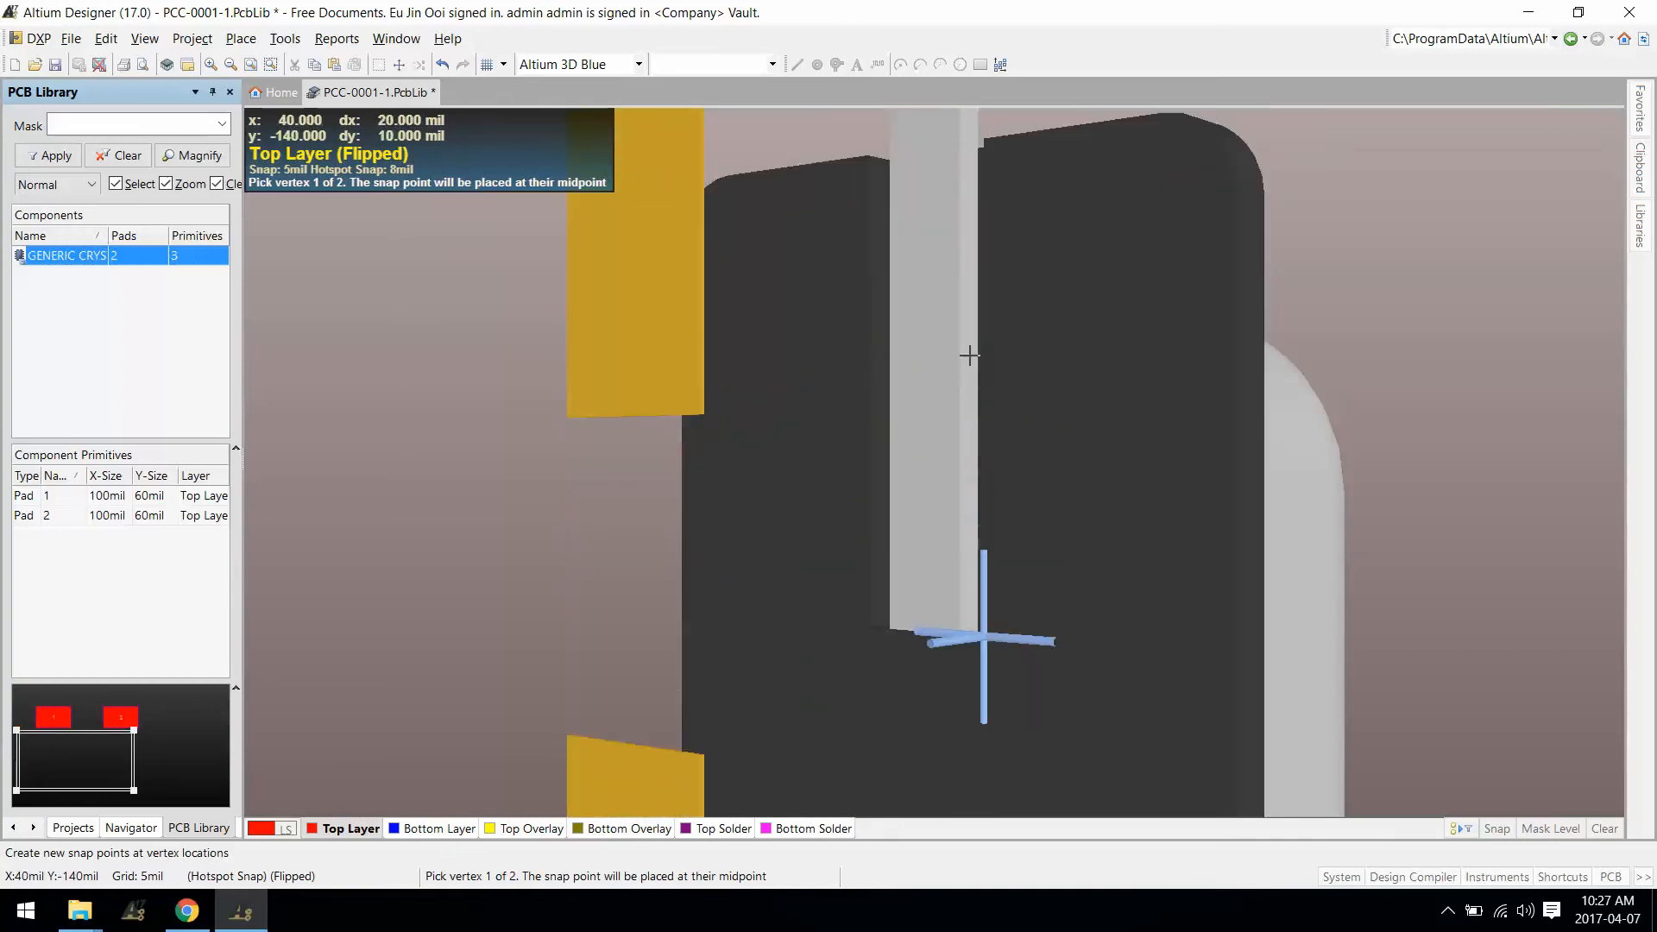
scroll(932, 259, "up", 2)
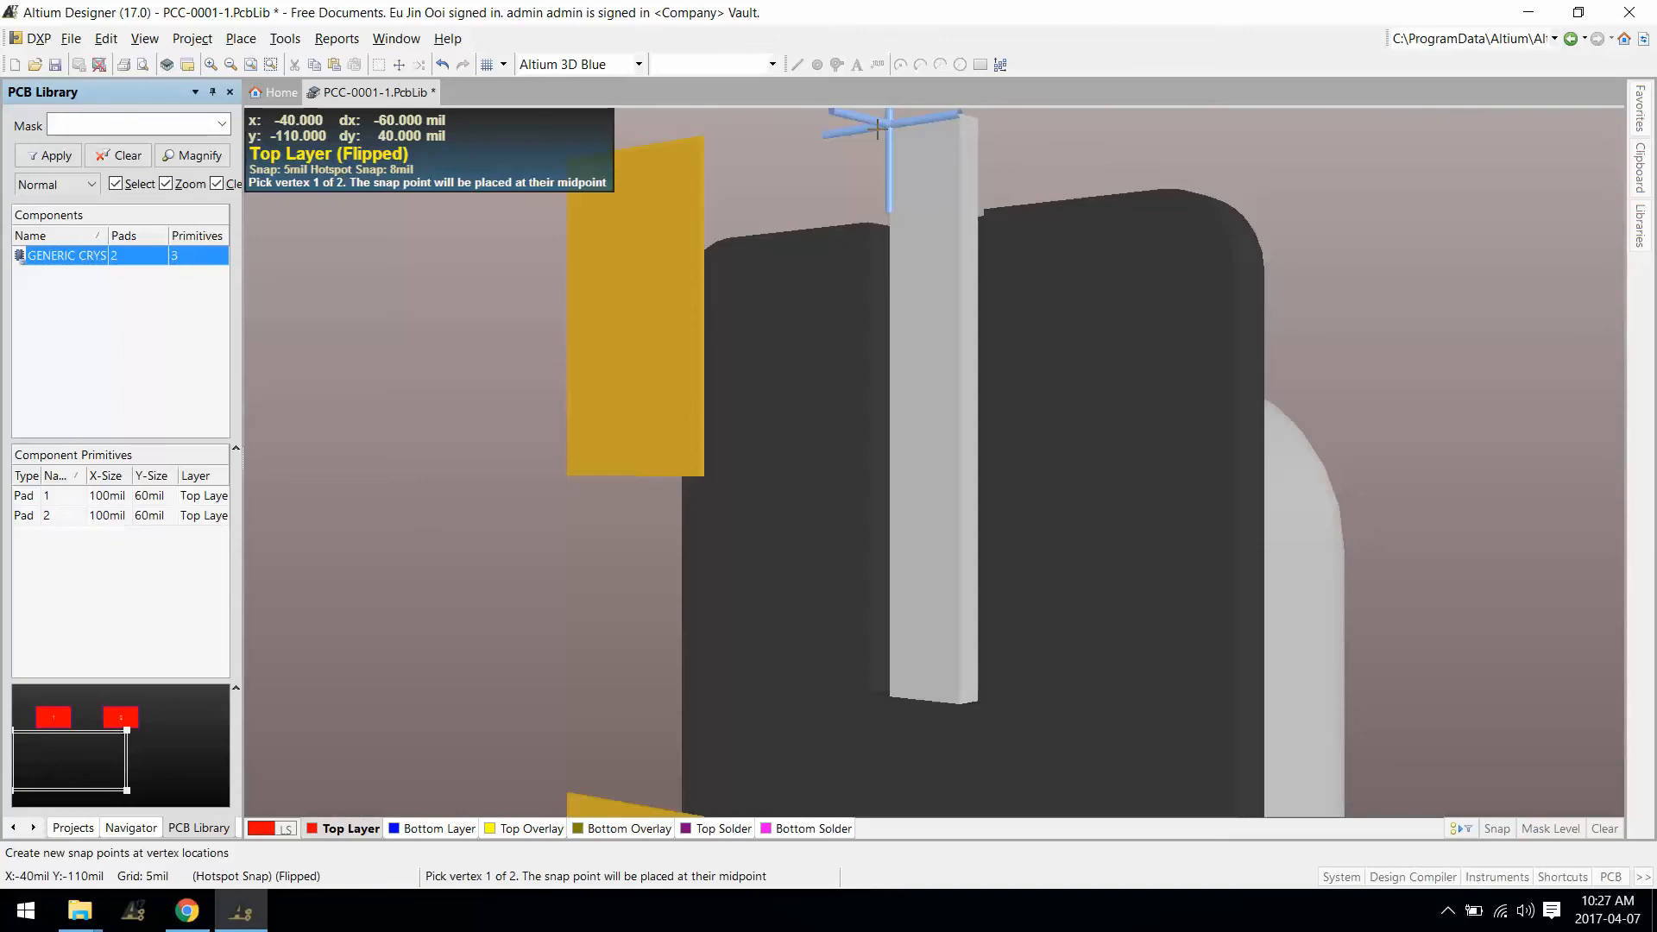
left_click(877, 128)
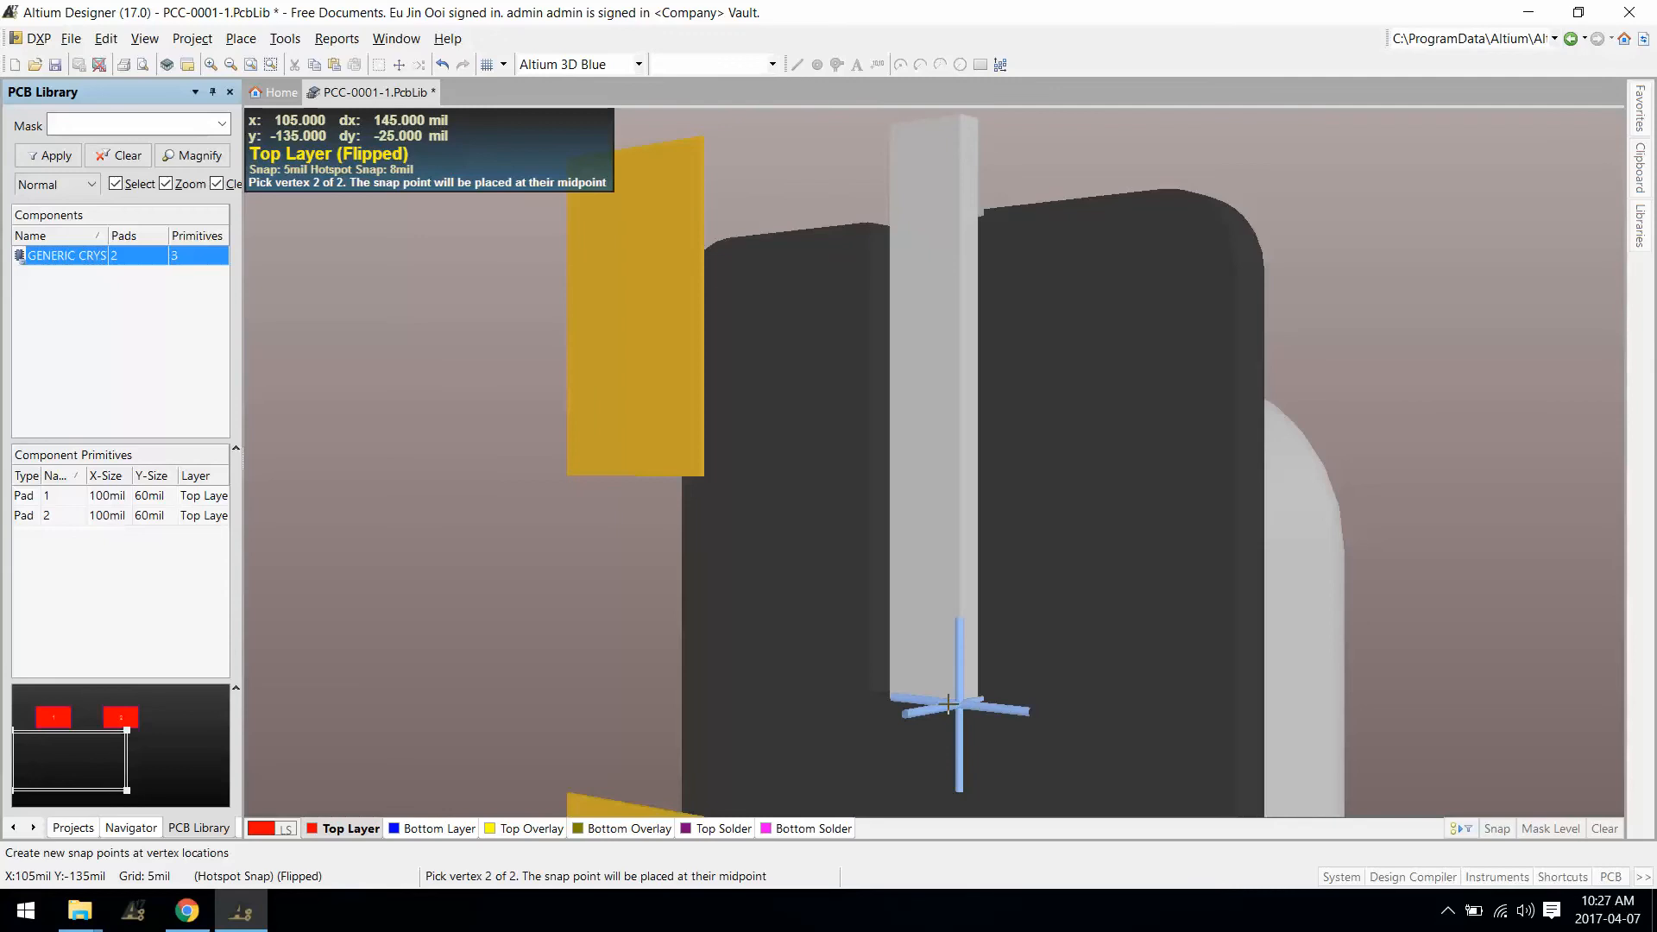
left_click(958, 706)
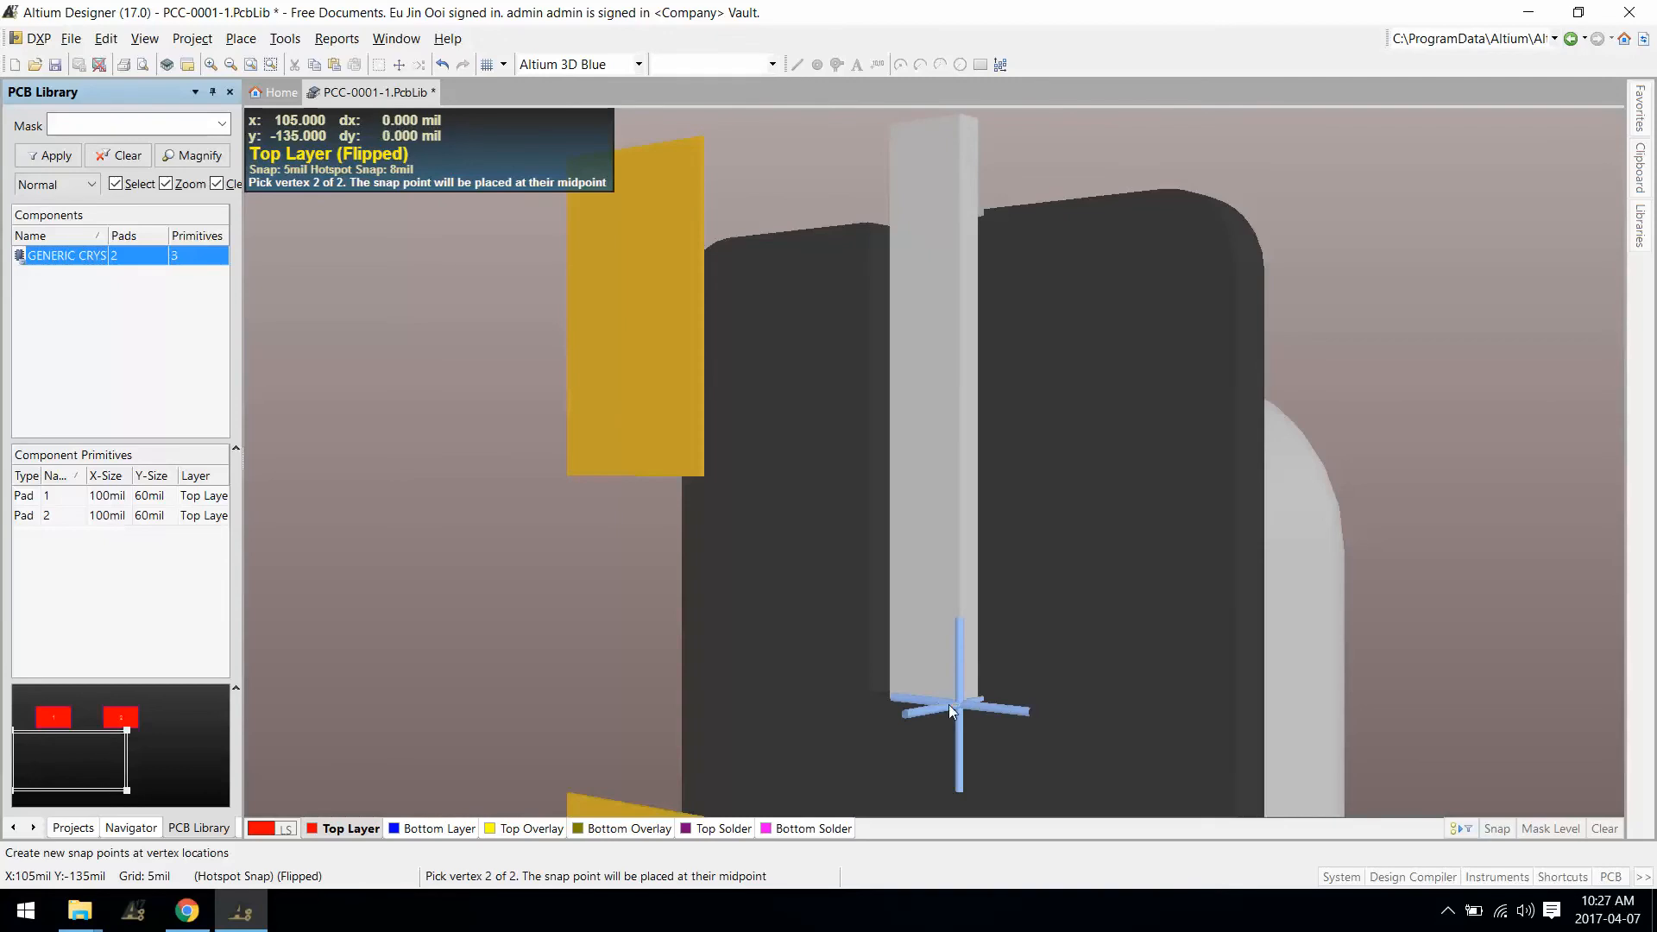
key("Escape")
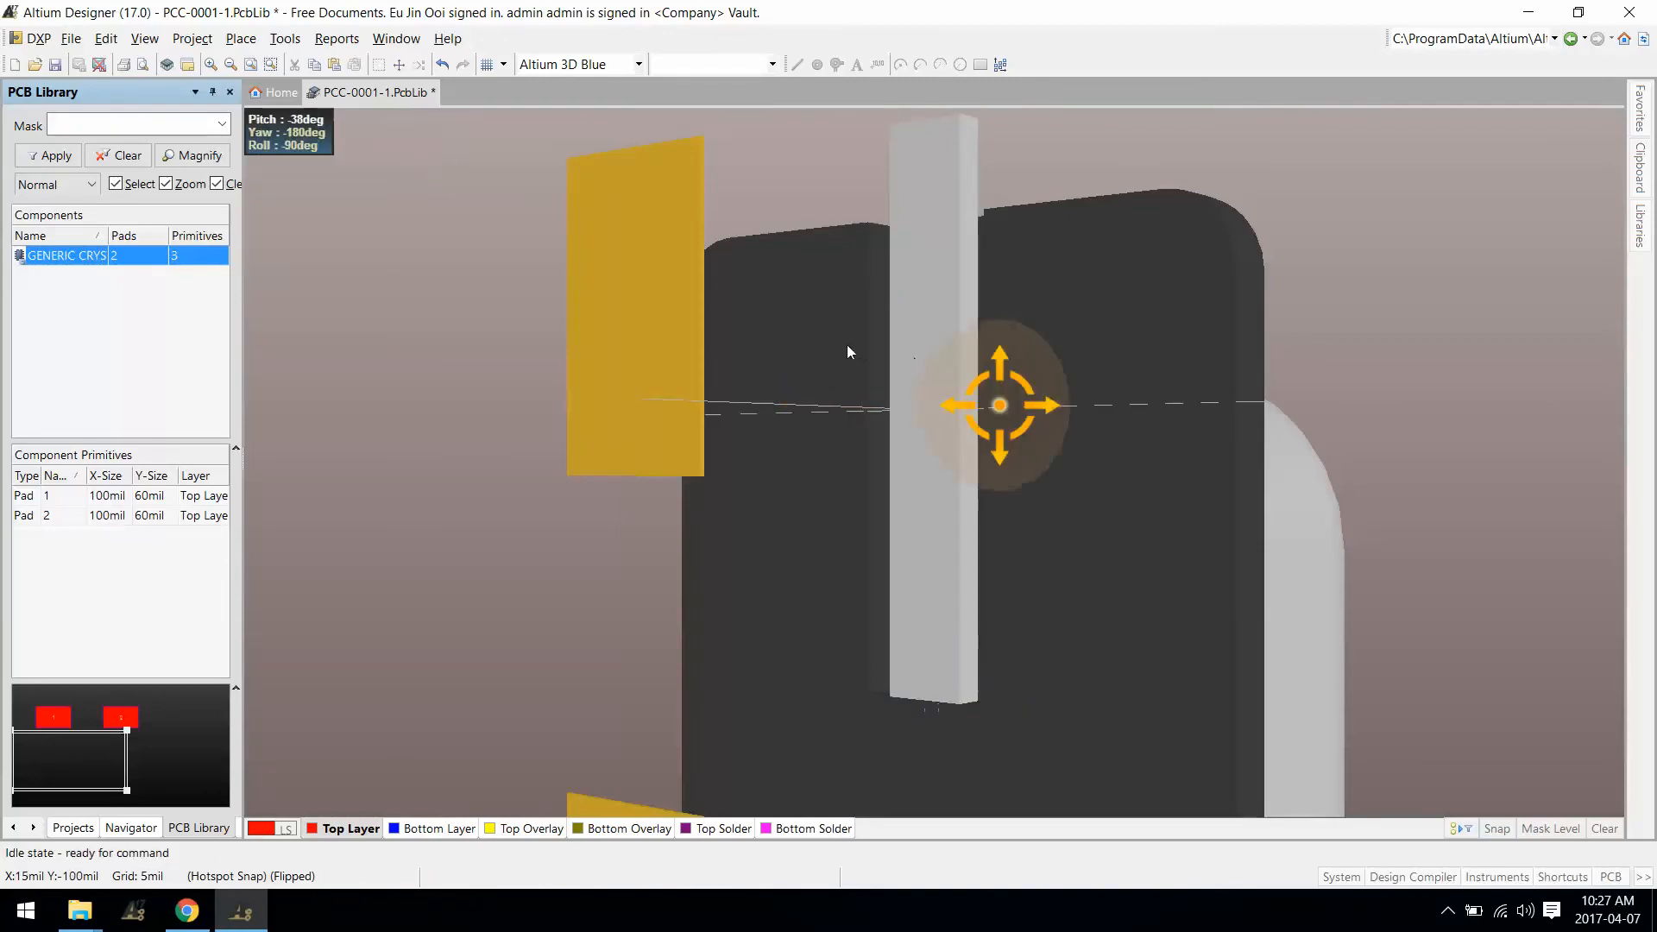
Step: Check the first snap point in 3D, then turn the crystal to show its other lead
right_click_drag(847, 352, 941, 464, "shift")
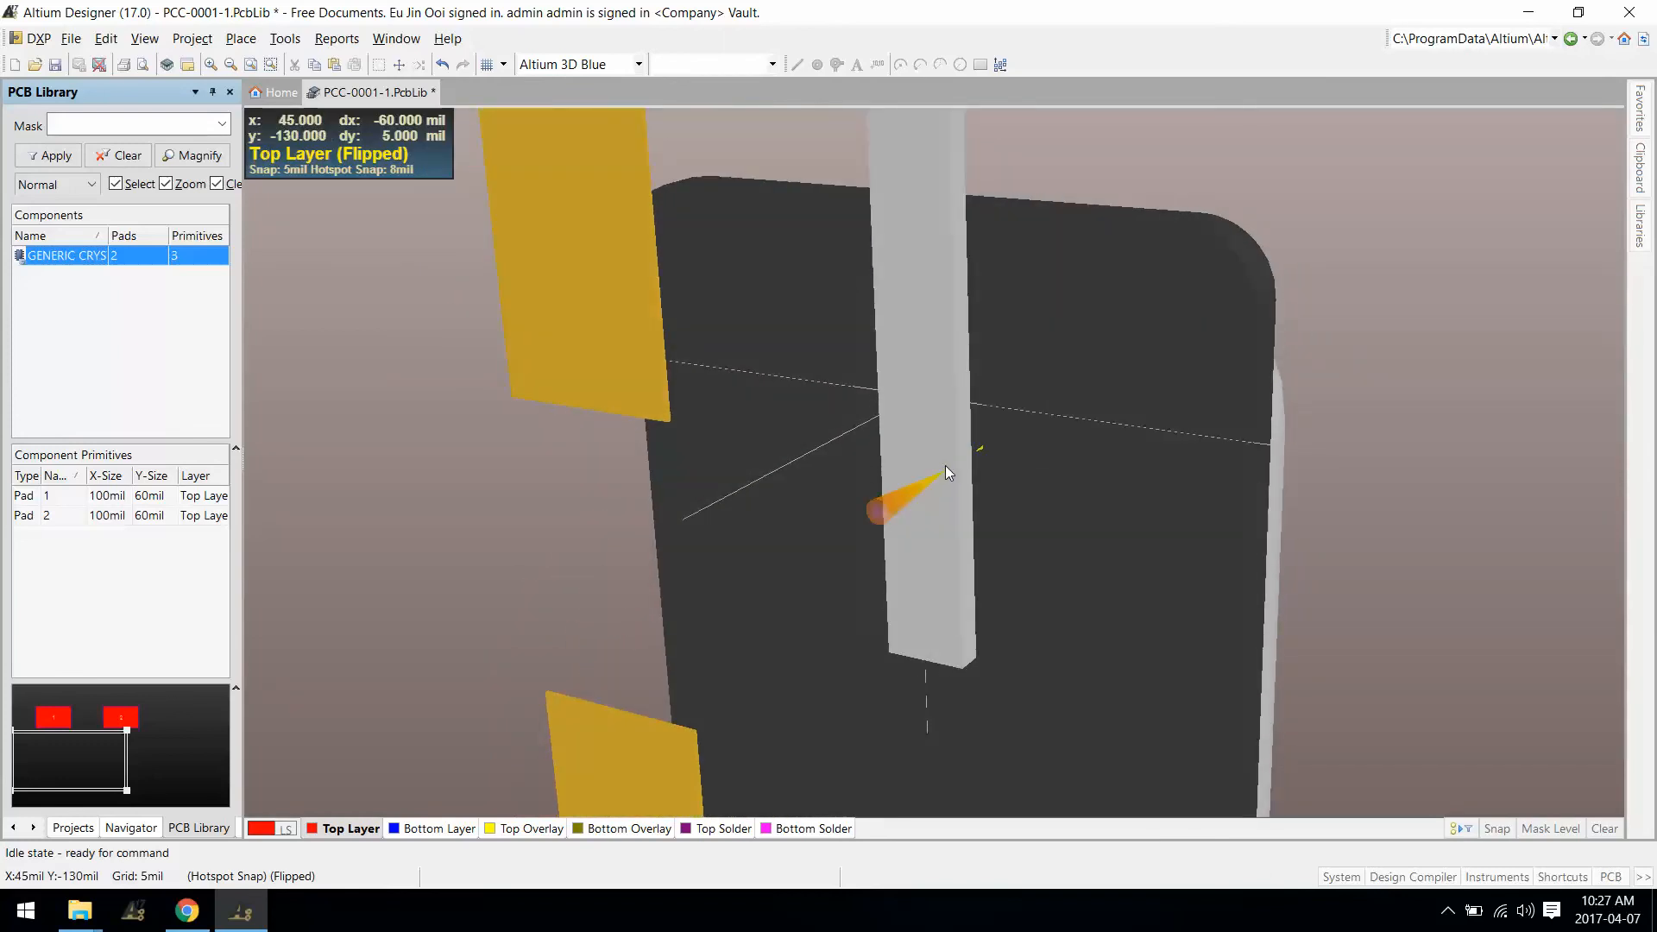
key("2")
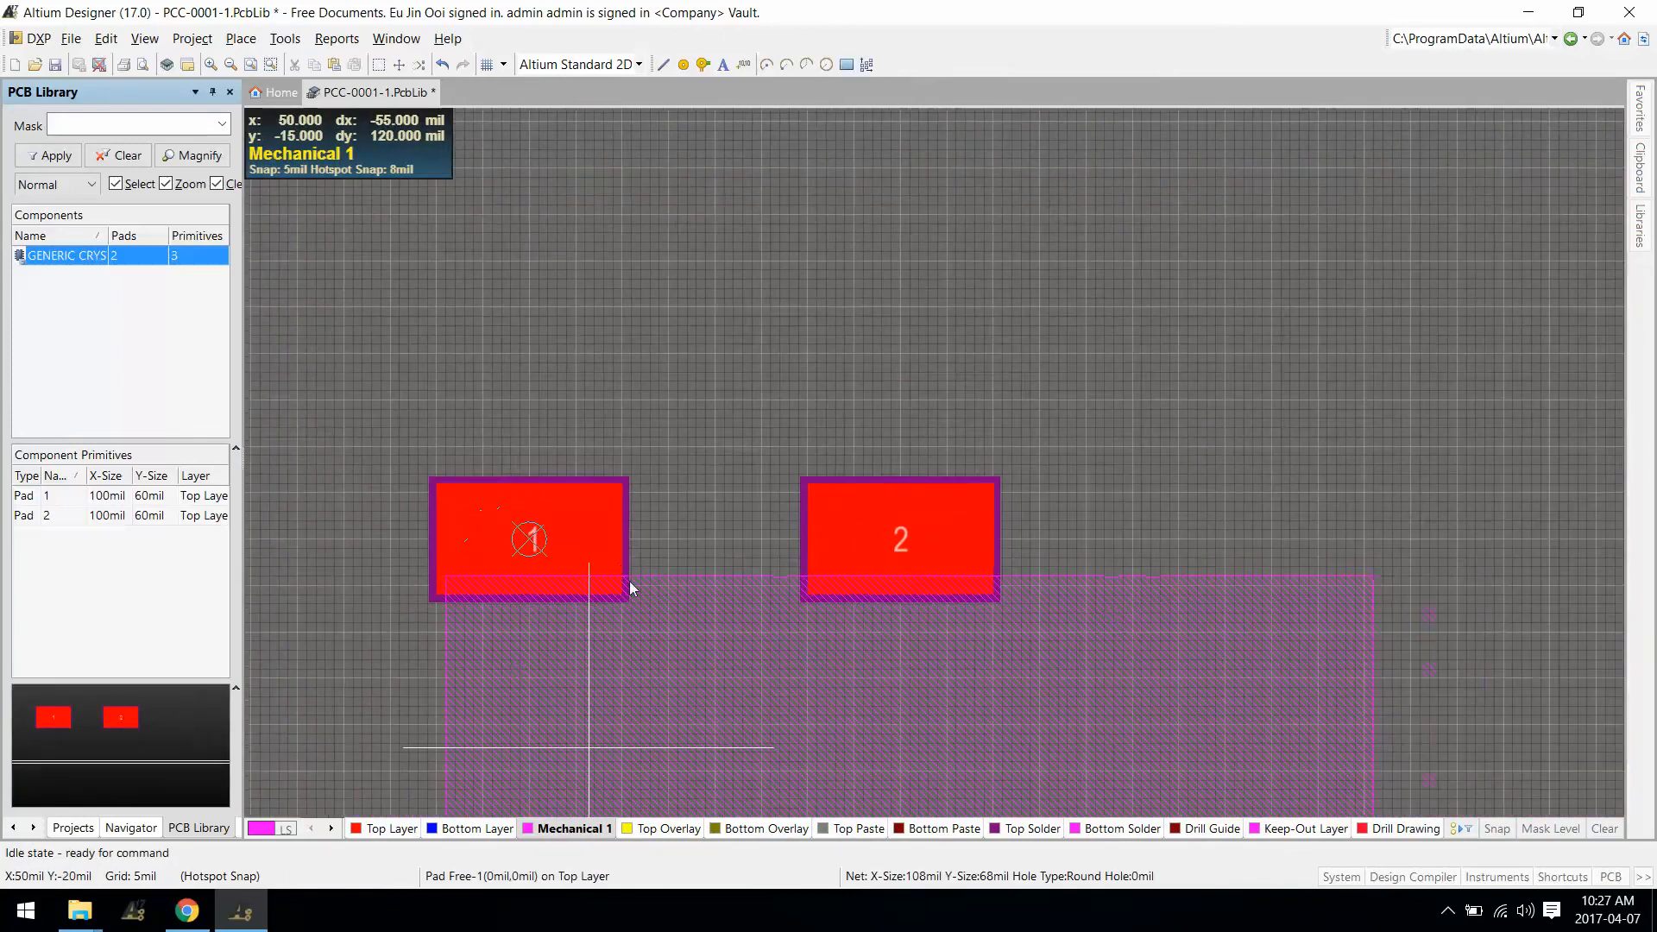
right_click_drag(630, 583, 591, 408)
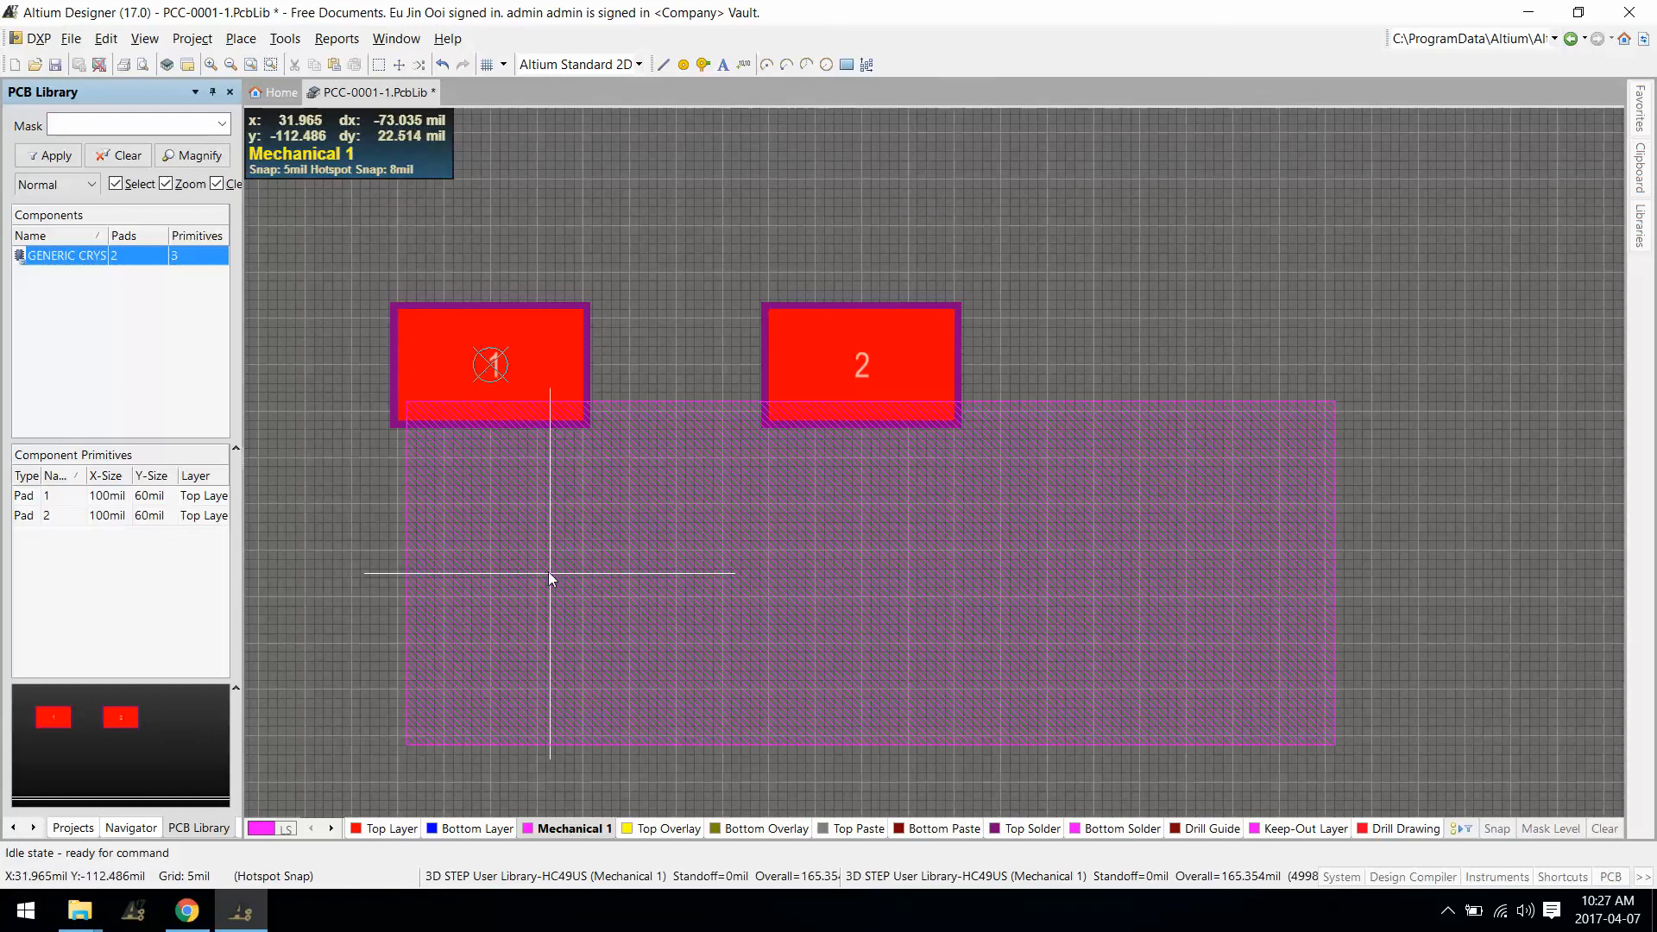
key("3")
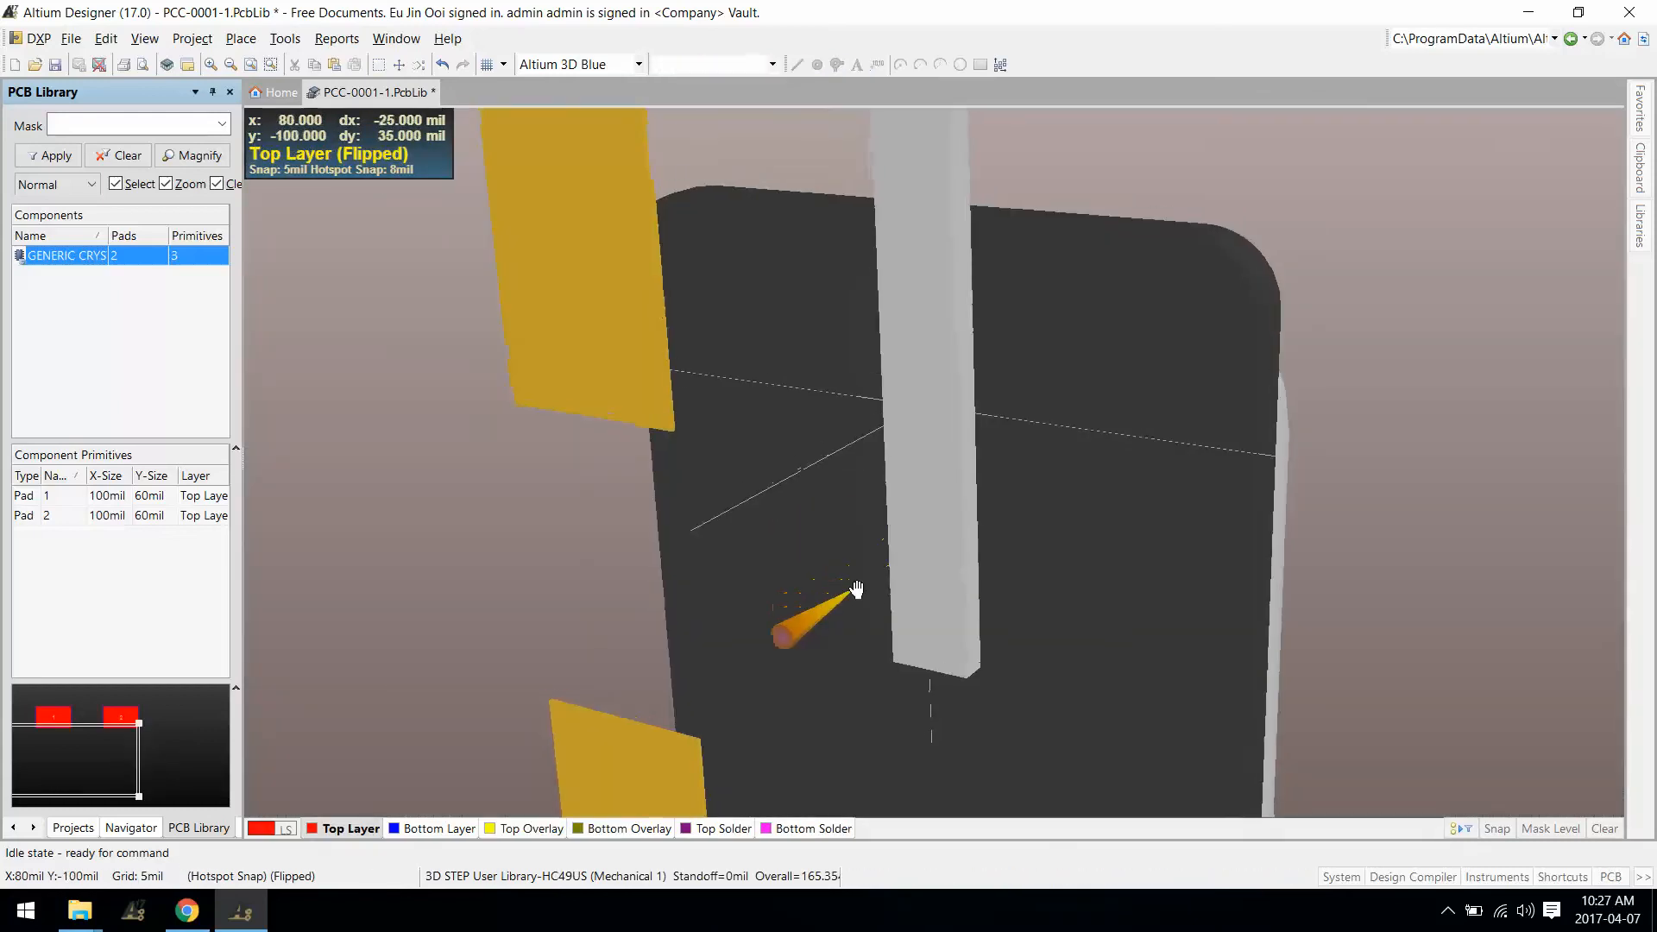
scroll(817, 422, "down", 5, "ctrl")
scroll(840, 595, "down", 3)
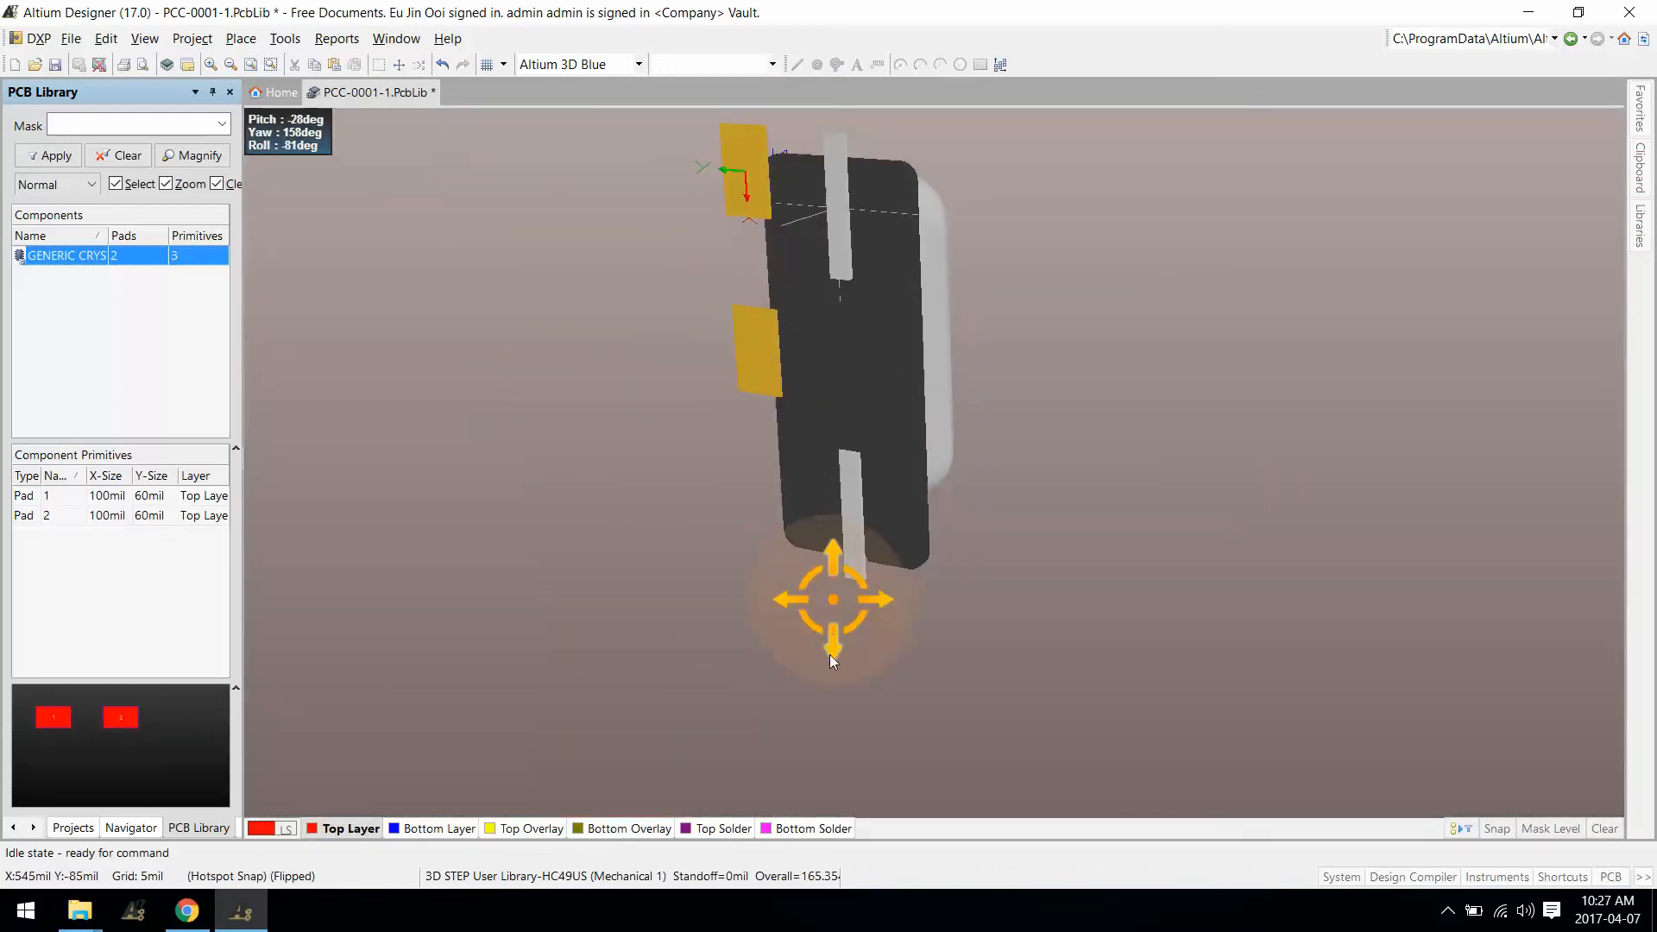
right_click_drag(833, 600, 877, 469, "shift")
scroll(888, 500, "up", 8, "ctrl")
scroll(888, 500, "down", 1, "ctrl")
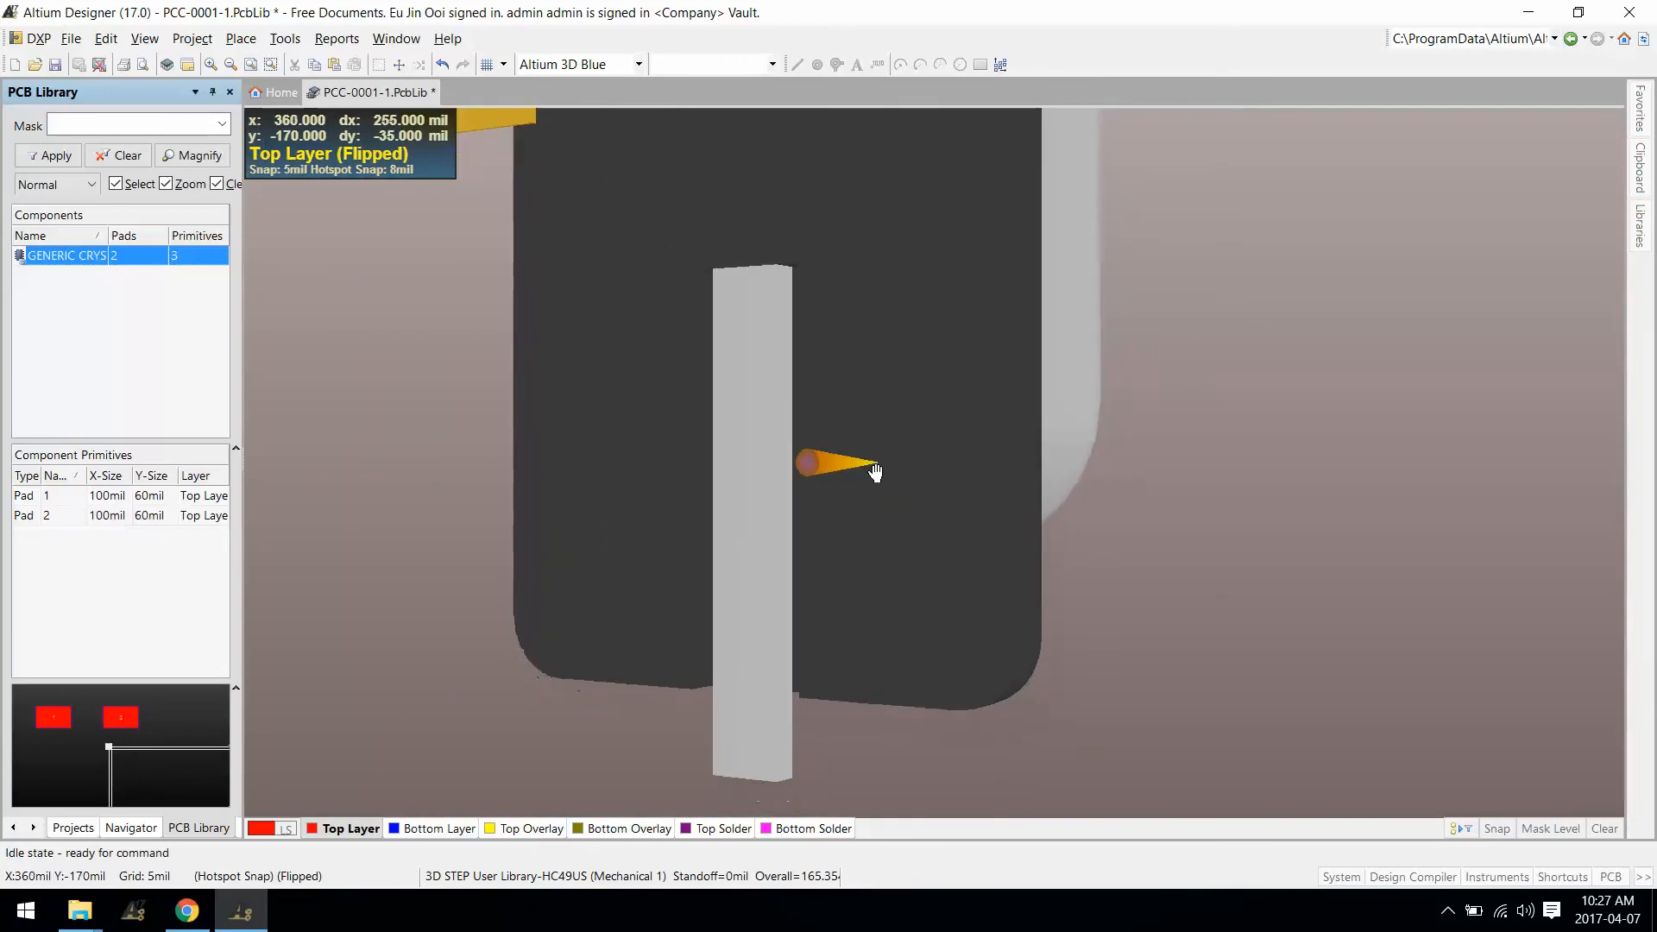
Step: Add a snap point on the STEP model midway between the second lead's top and bottom ends
left_click(284, 38)
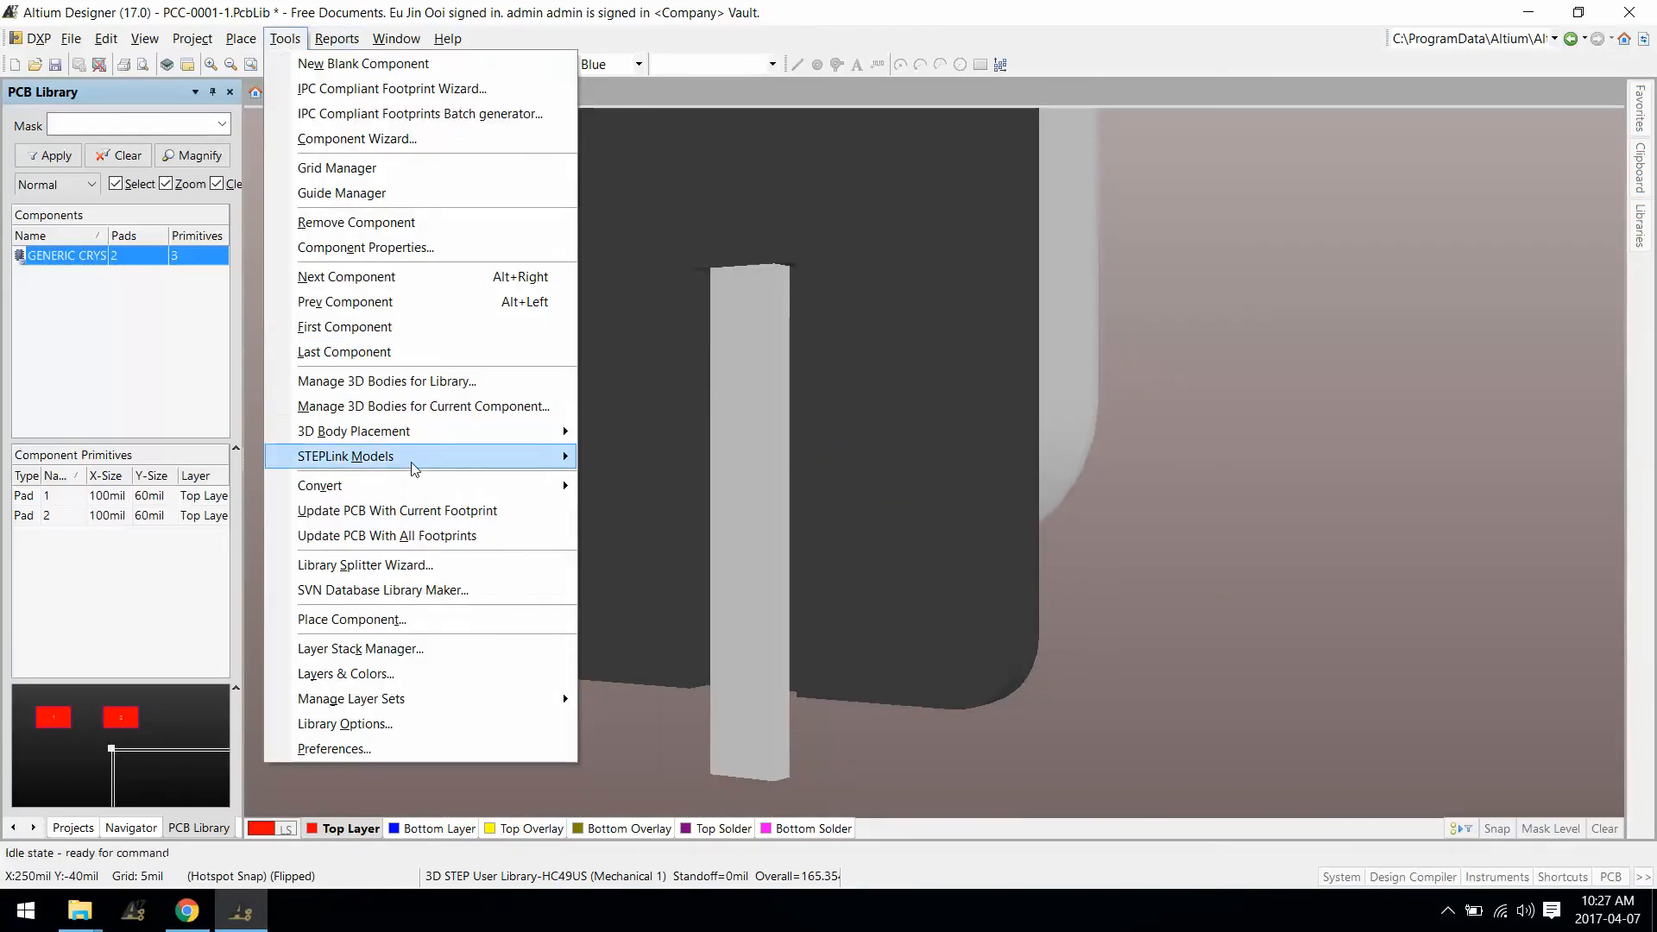
mouse_move(412, 441)
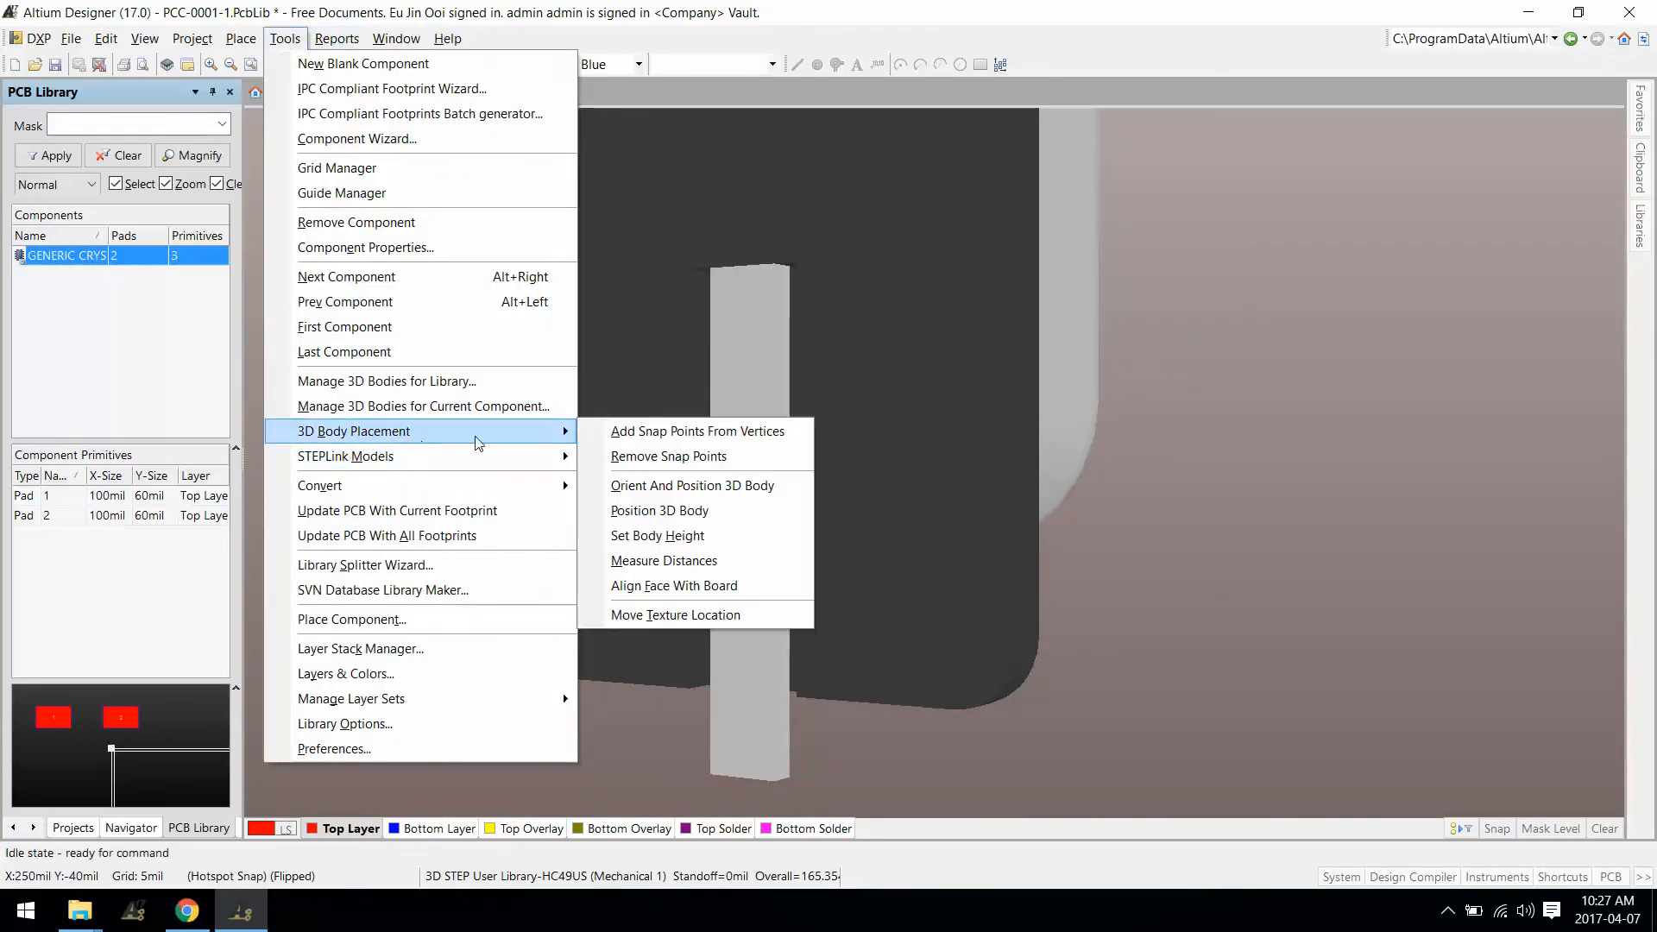
left_click(658, 433)
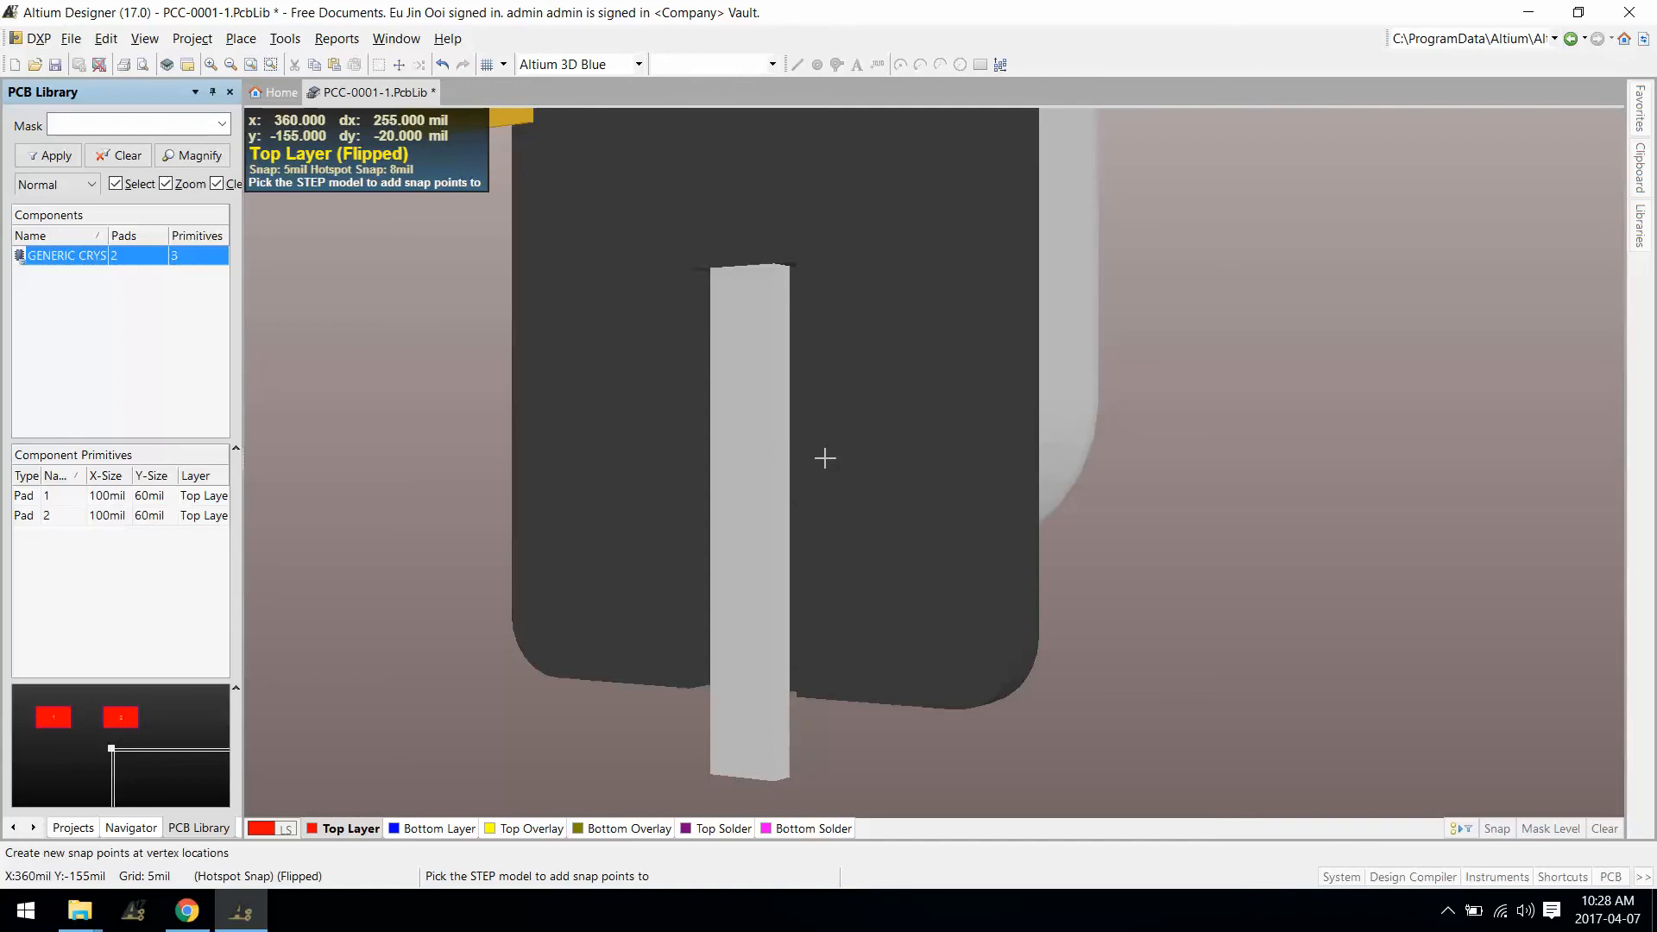
left_click(825, 459)
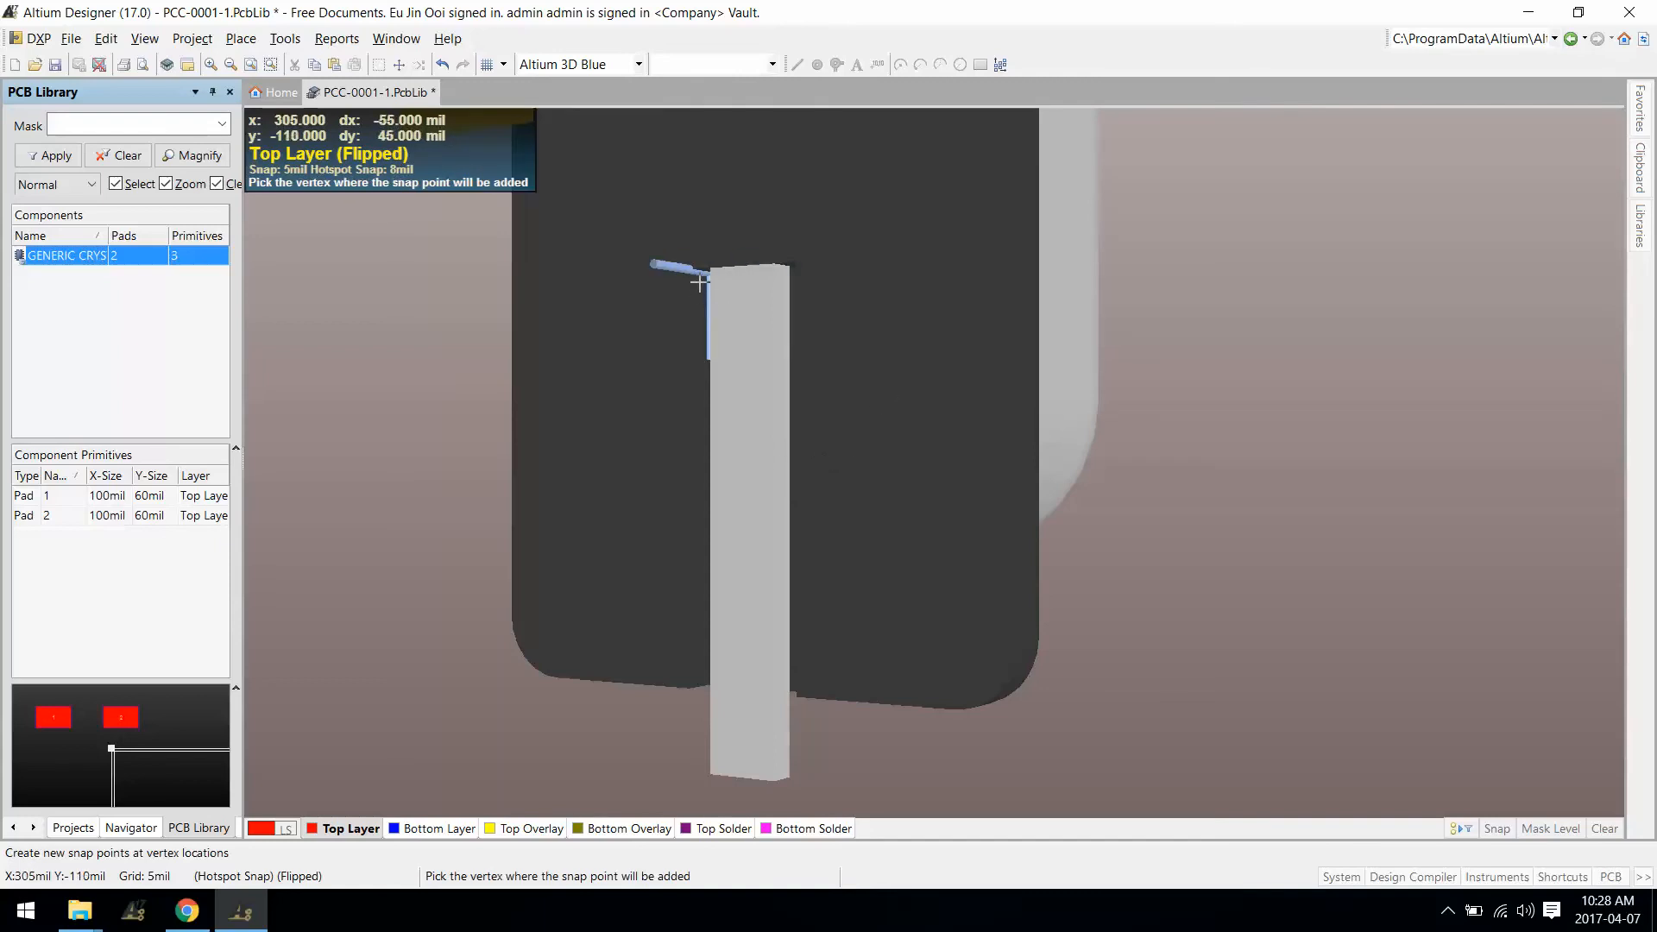
key("space")
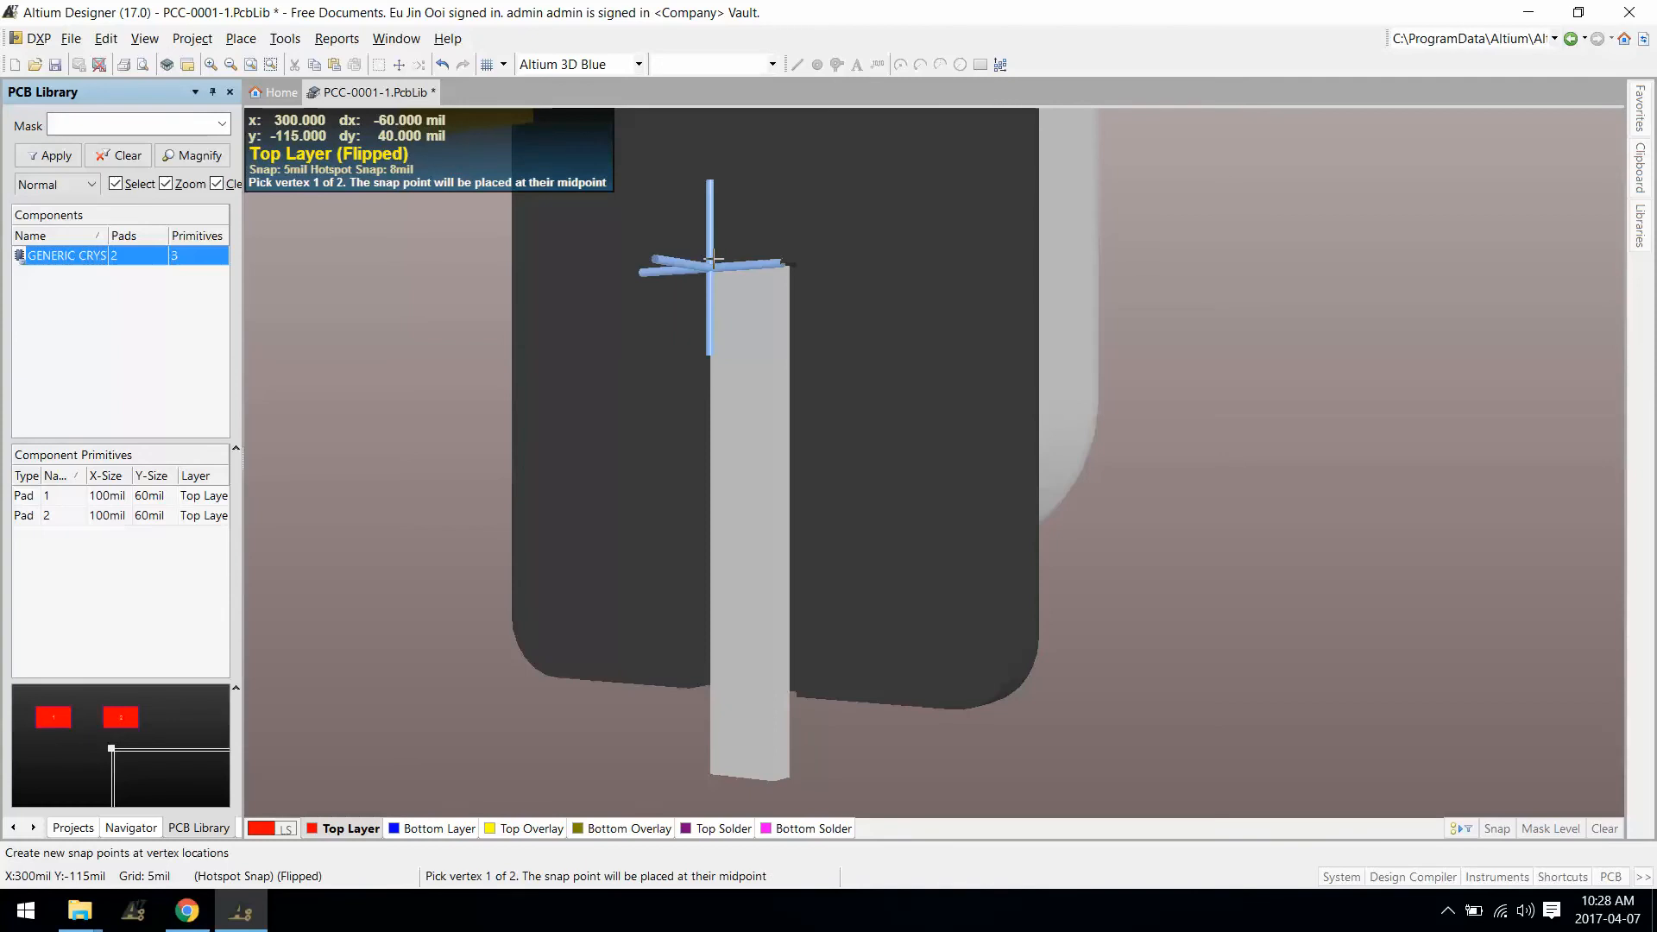
left_click(713, 259)
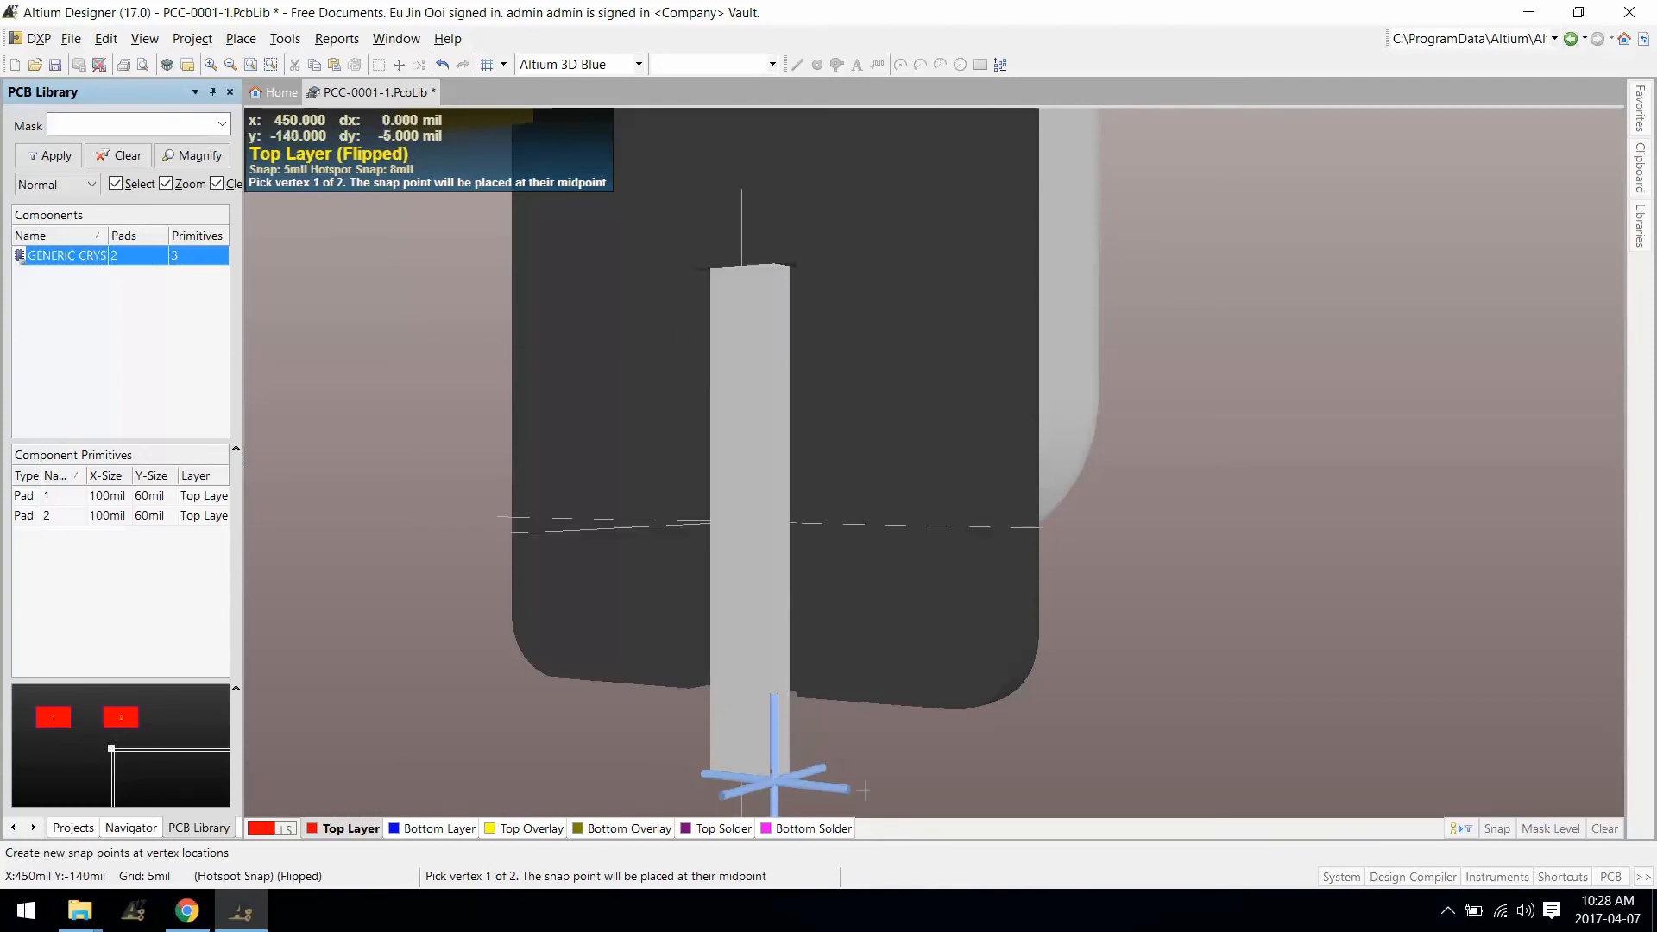
left_click(950, 691)
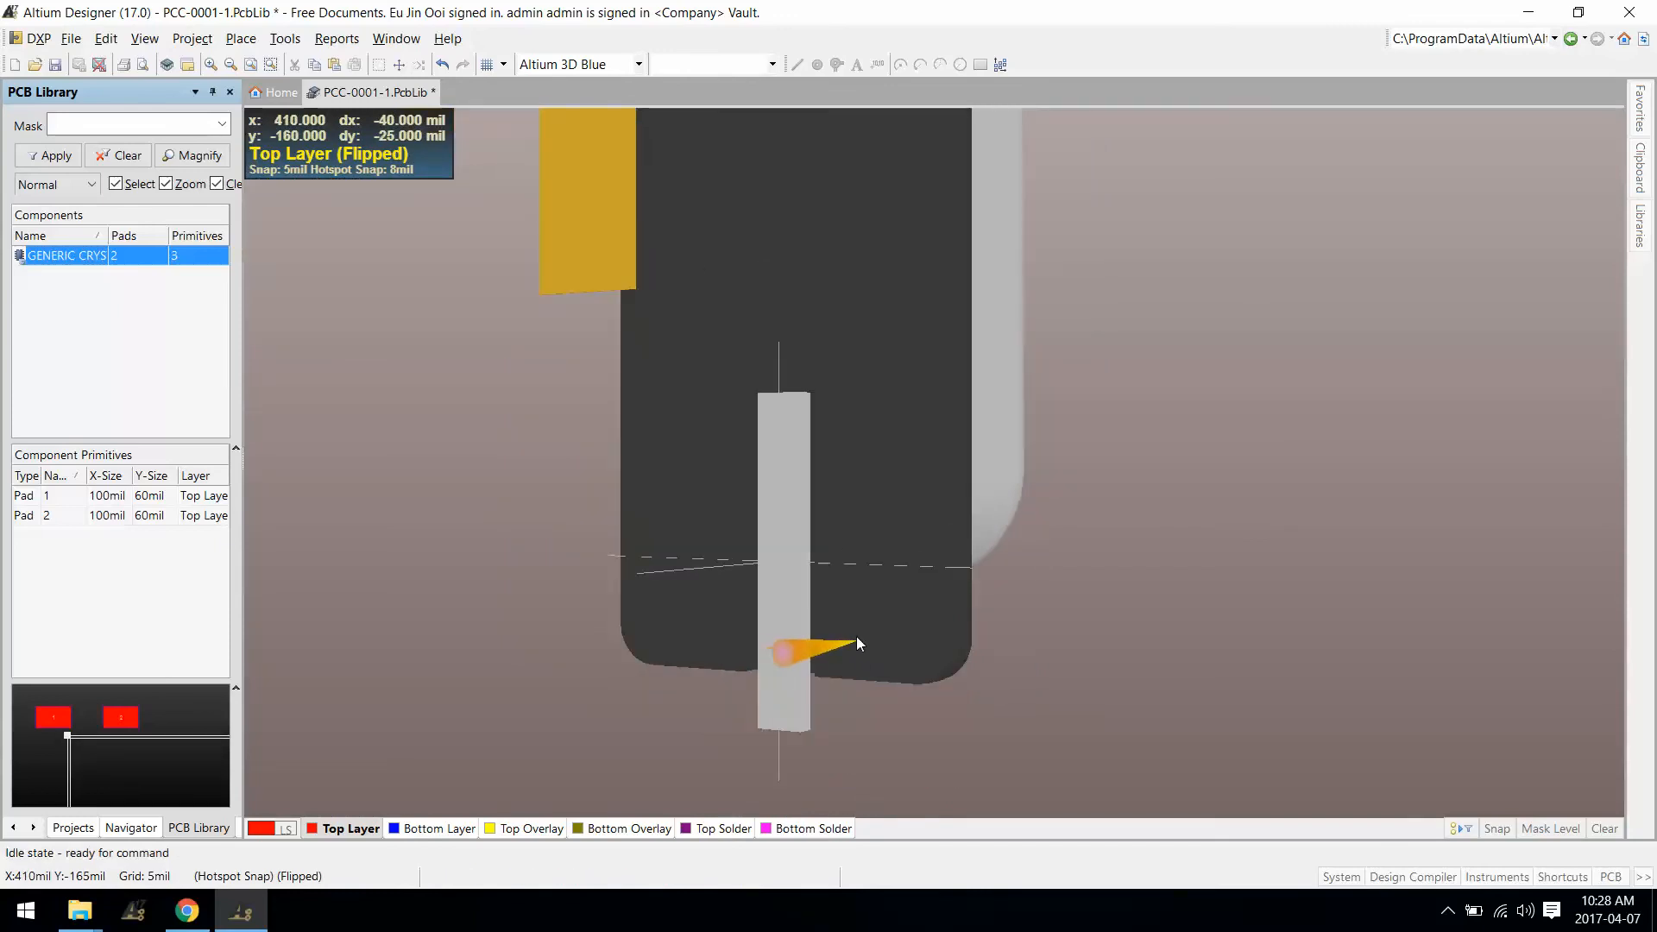
Step: In 2D, centre pads 1 and 2 on the left and right lead snap points
key("2")
left_click_drag(481, 372, 549, 572)
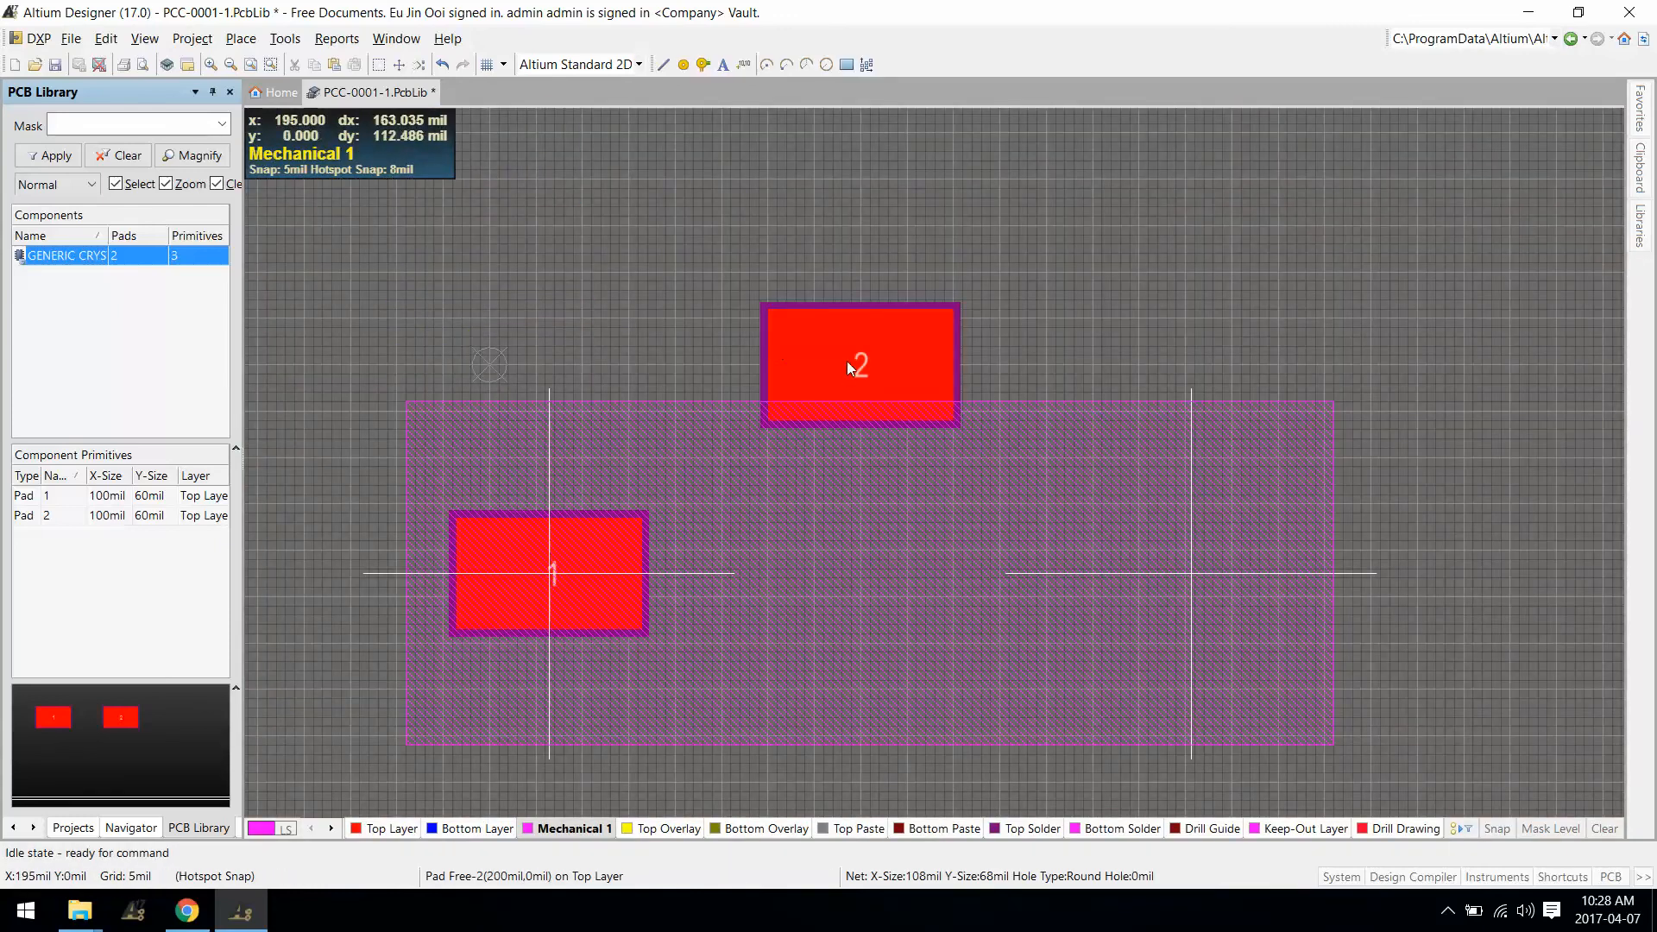
left_click_drag(858, 364, 1191, 573)
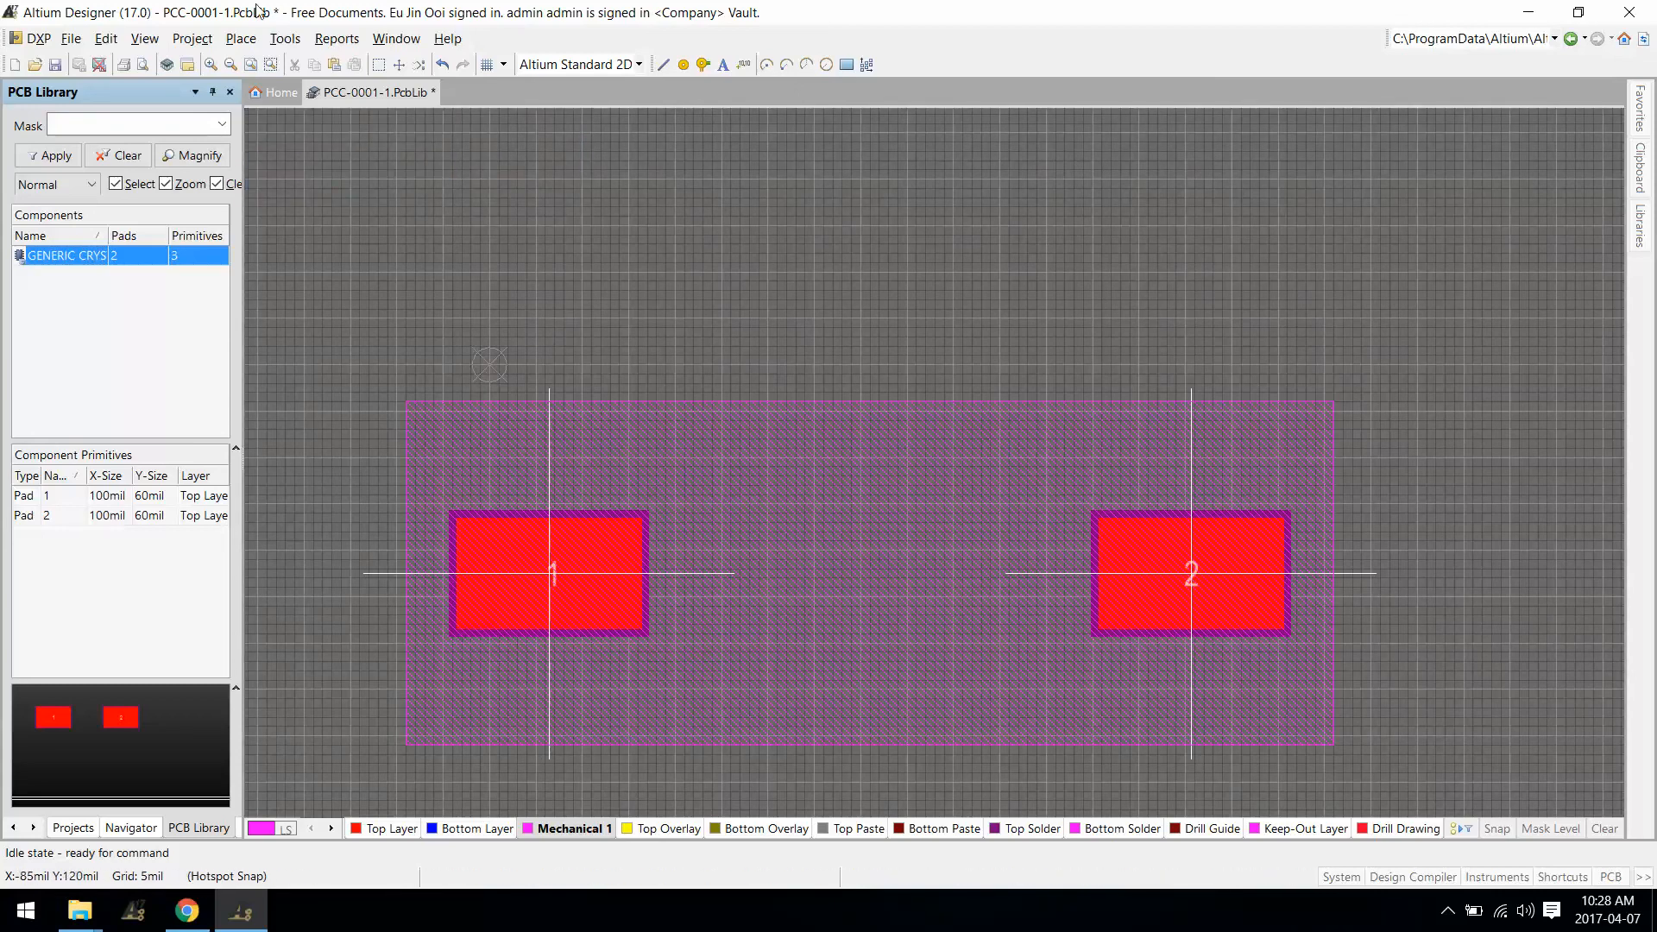
Step: Set the footprint reference to its centre with Edit » Set Reference » Center
left_click(106, 39)
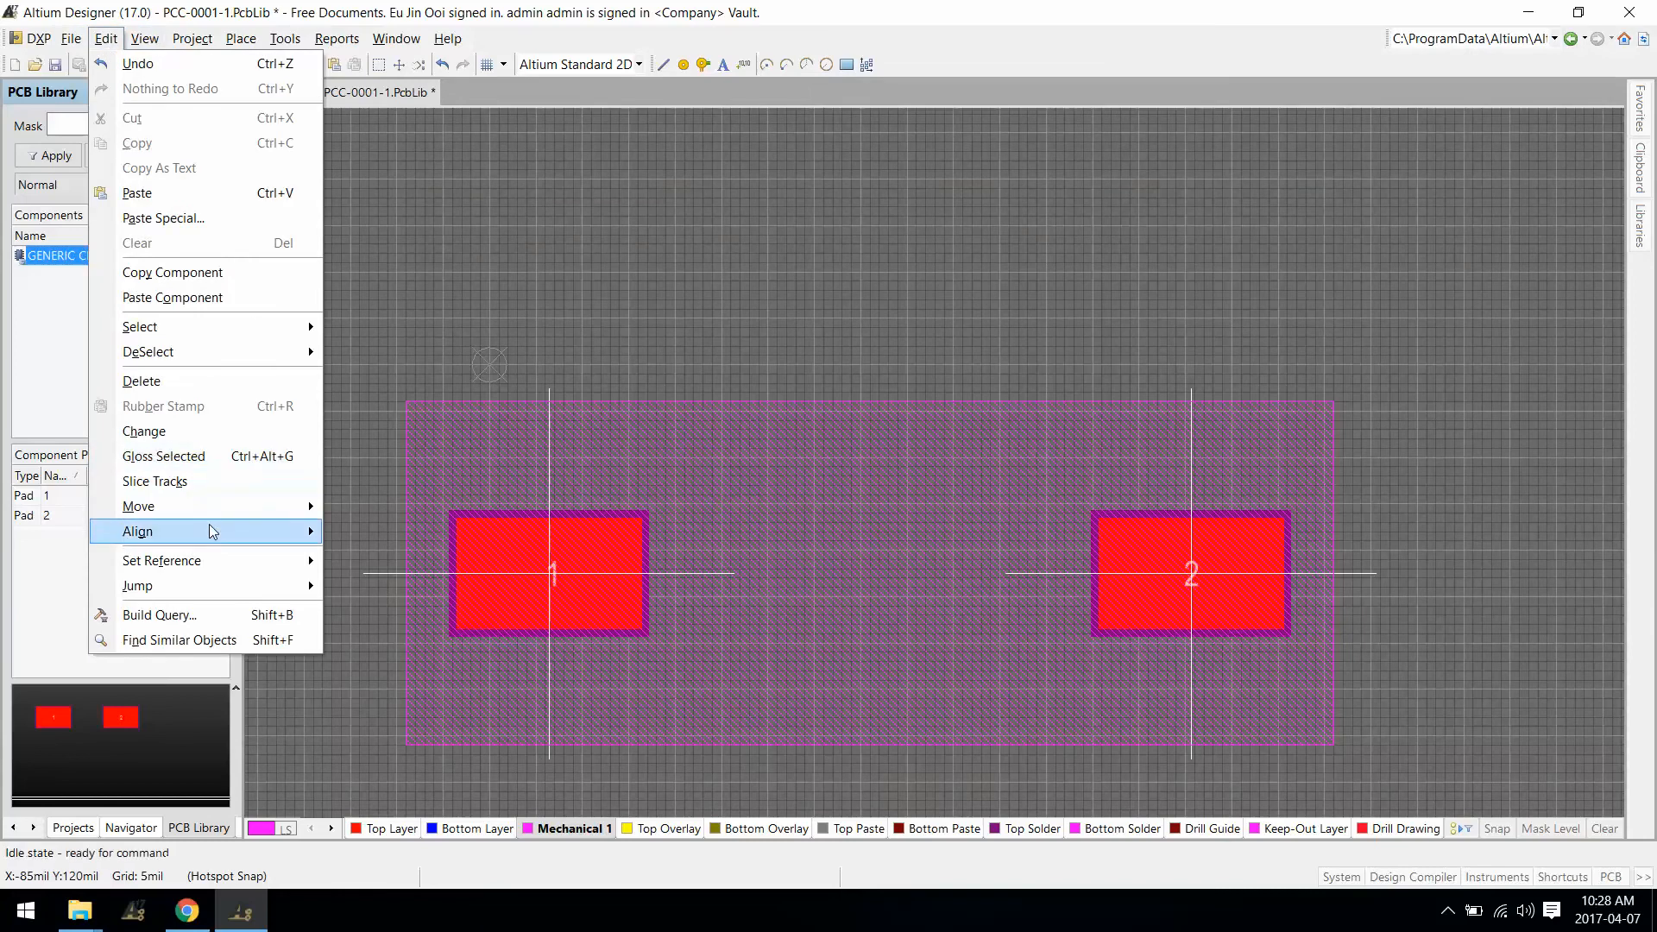
mouse_move(221, 562)
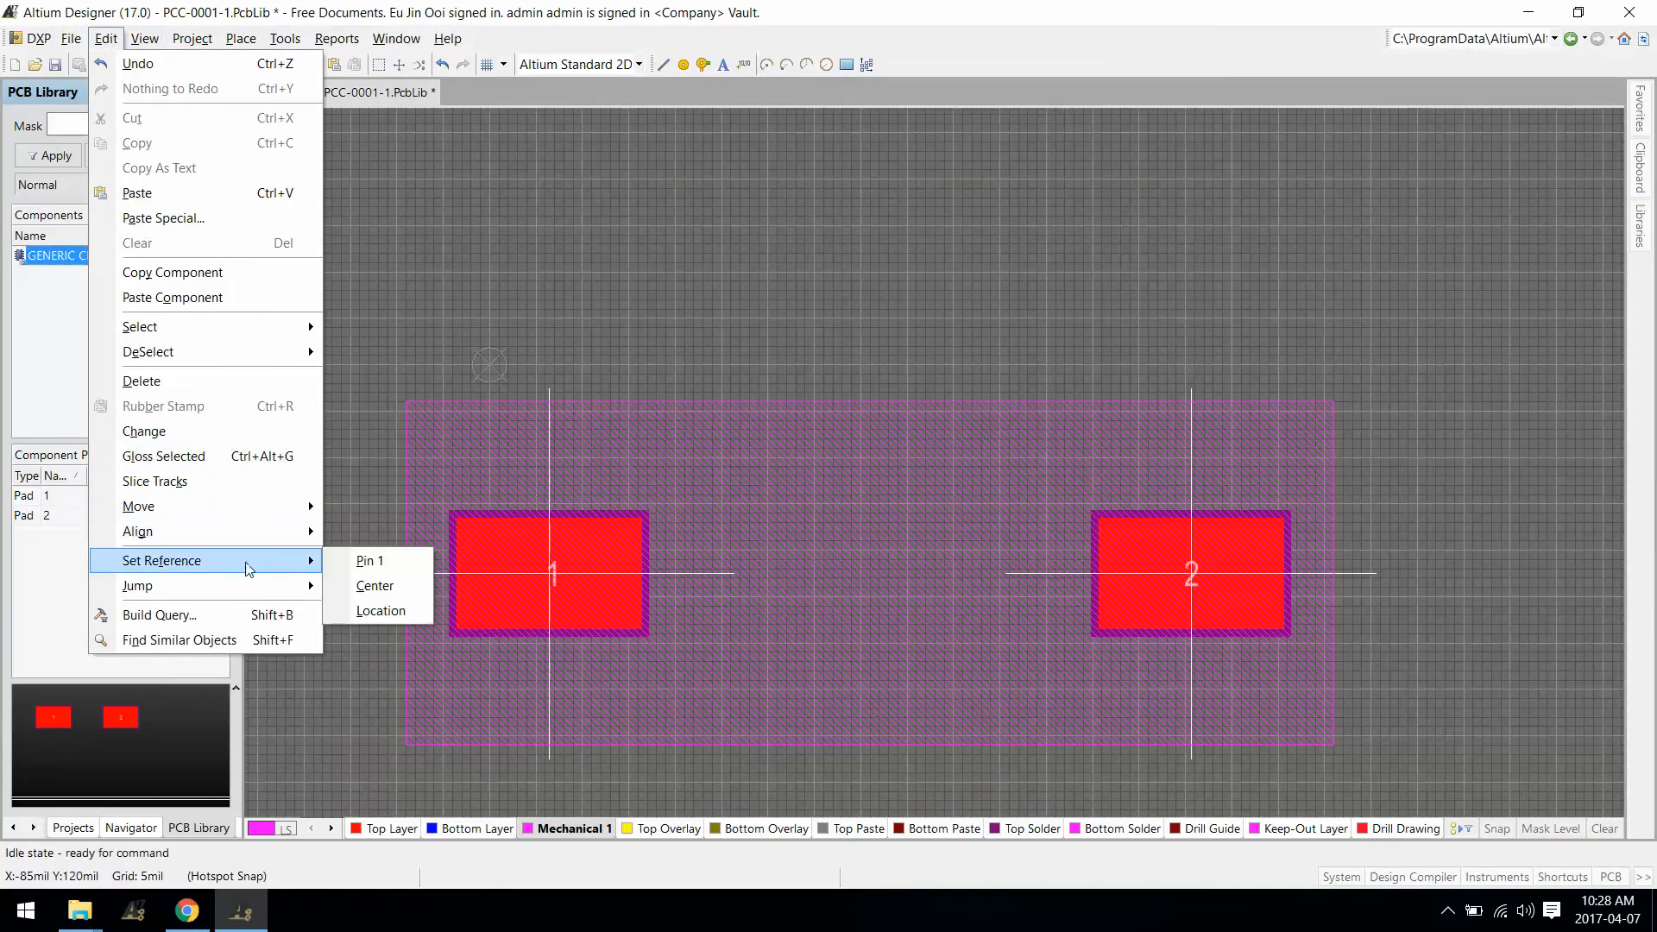
left_click(378, 586)
left_click(848, 277)
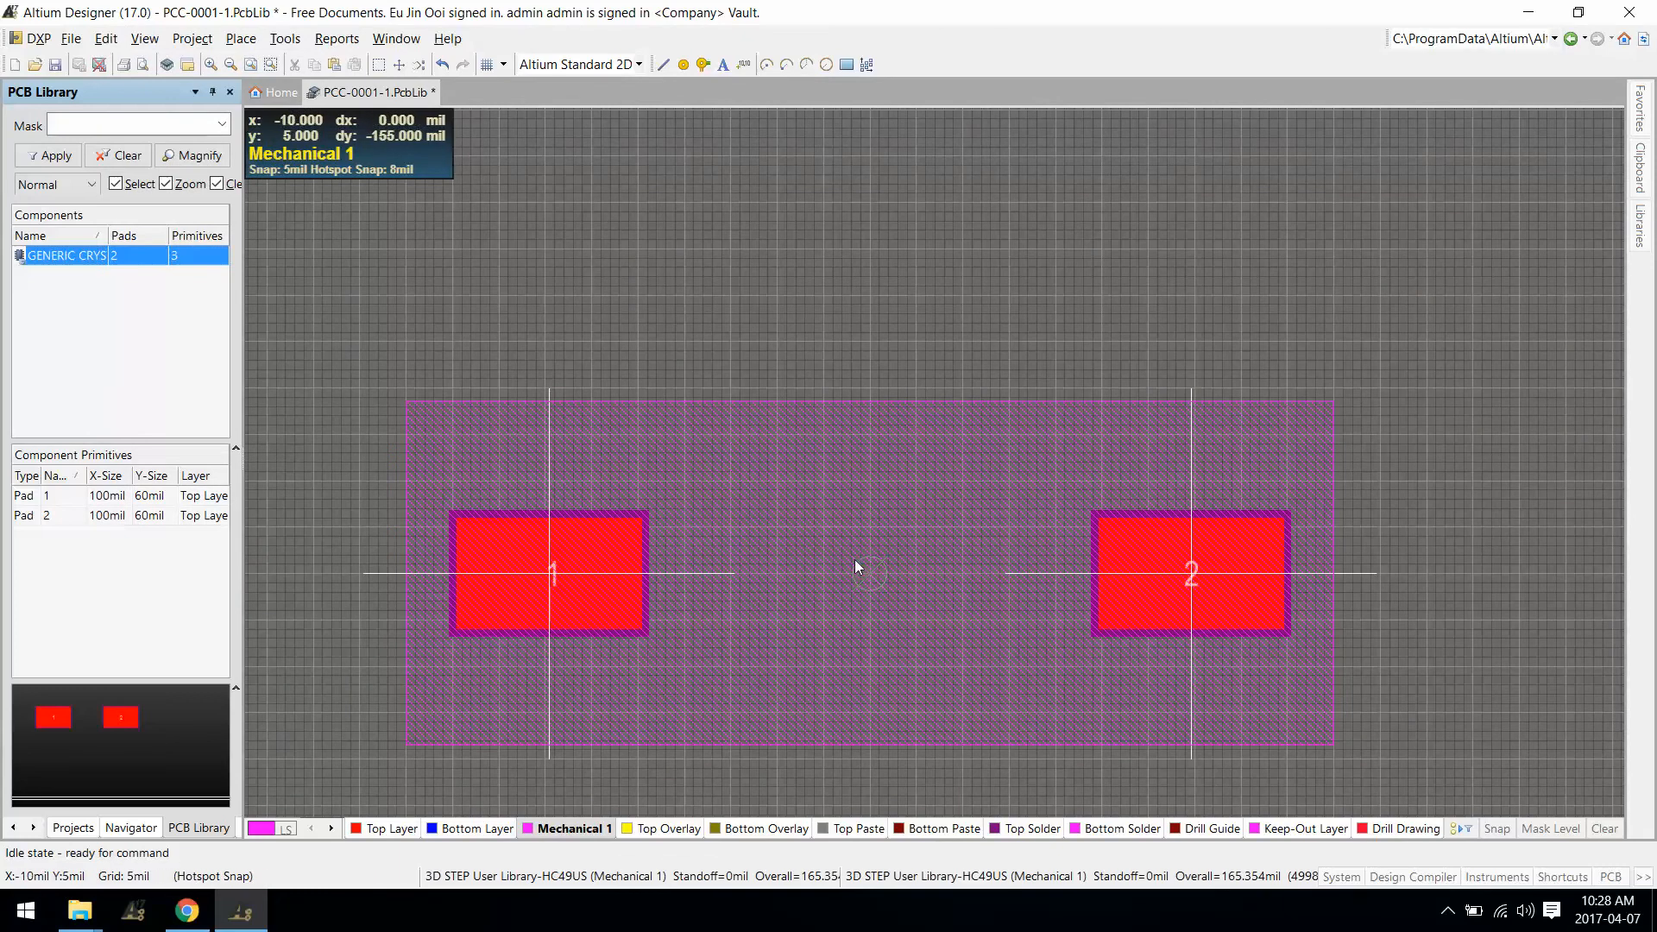
Step: Rotate the crystal footprint in 3D, then view it perpendicular to the board
key("3")
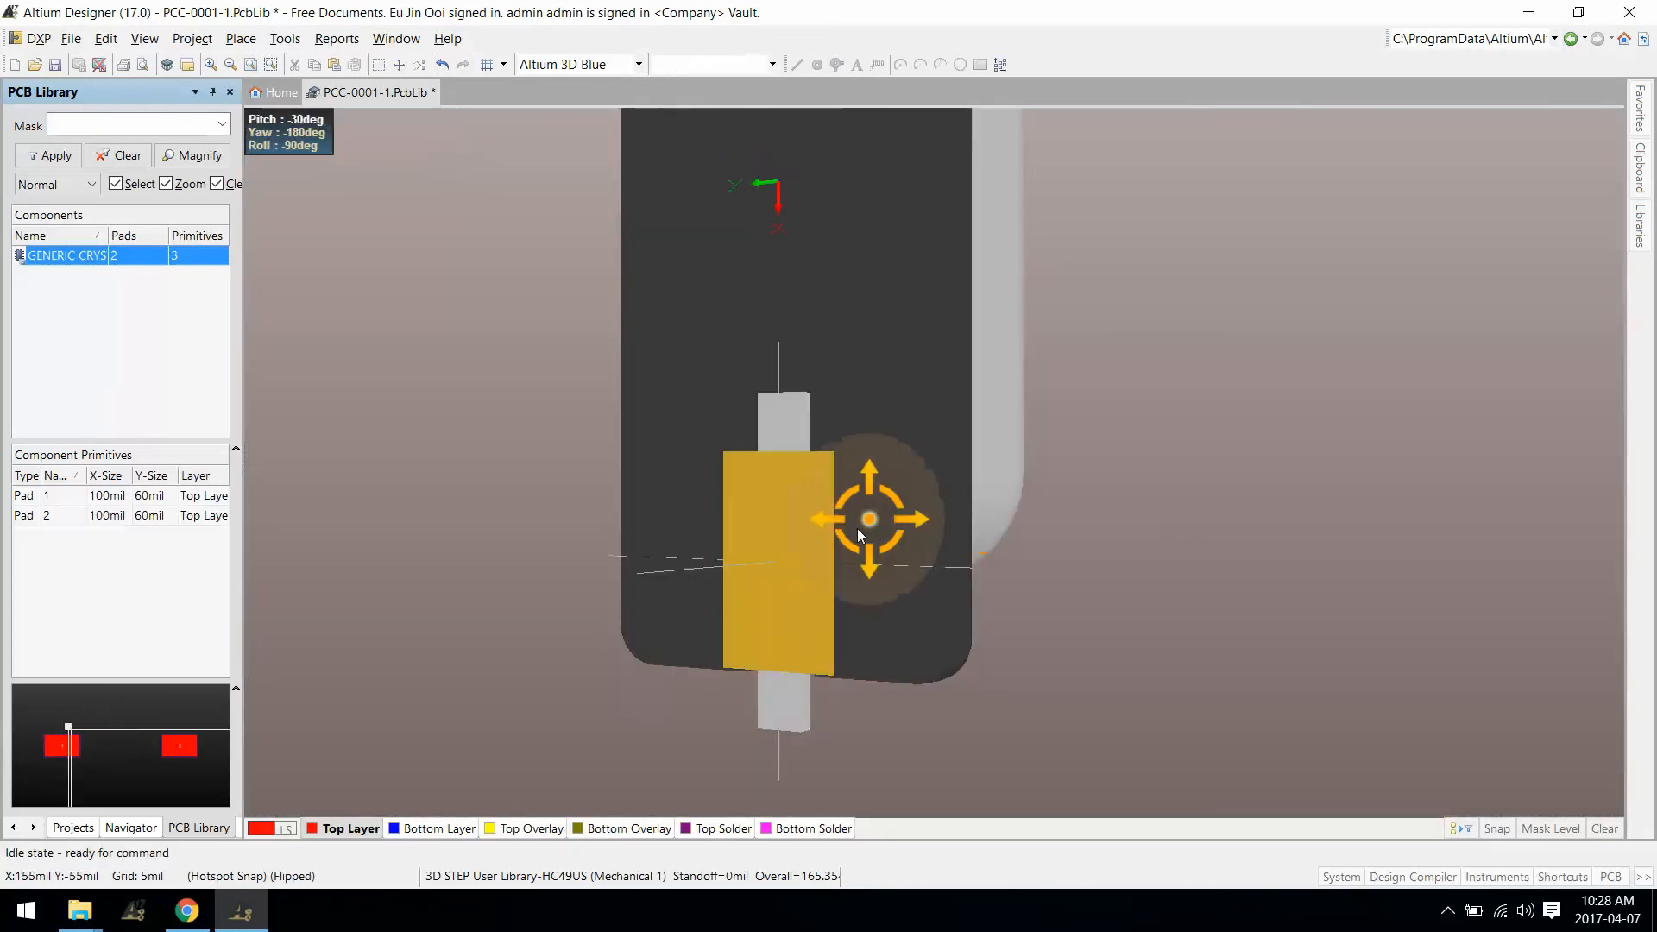
right_click_drag(651, 529, 840, 406, "shift")
scroll(929, 628, "down", 3, "ctrl")
right_click_drag(734, 588, 618, 521, "shift")
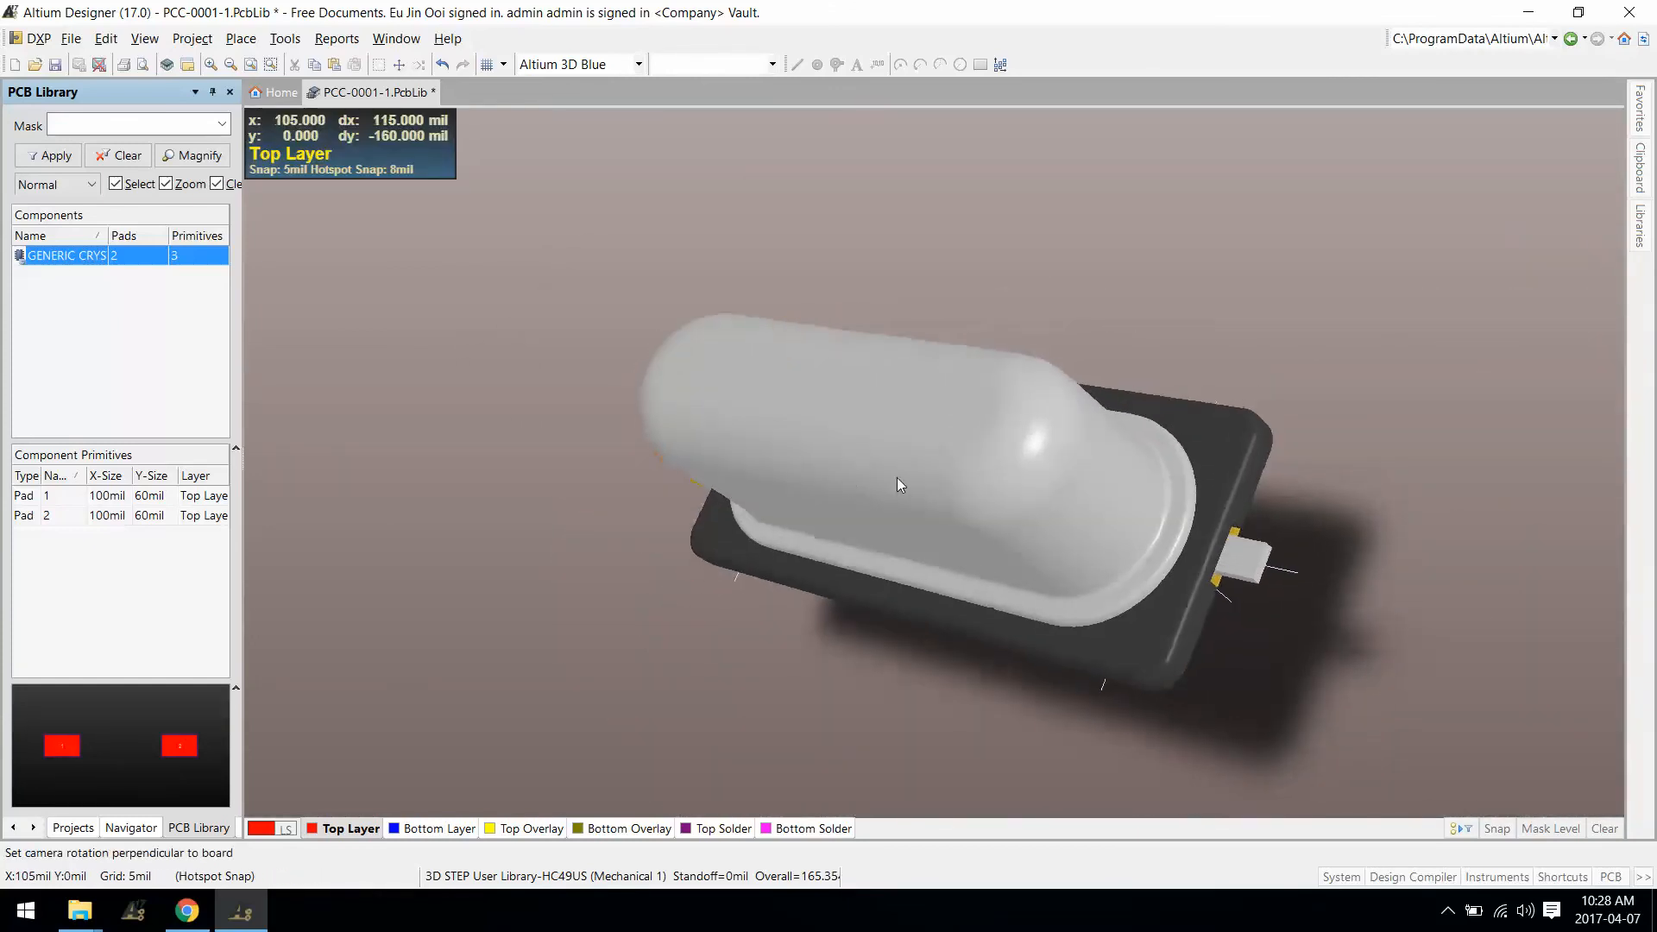
key("0")
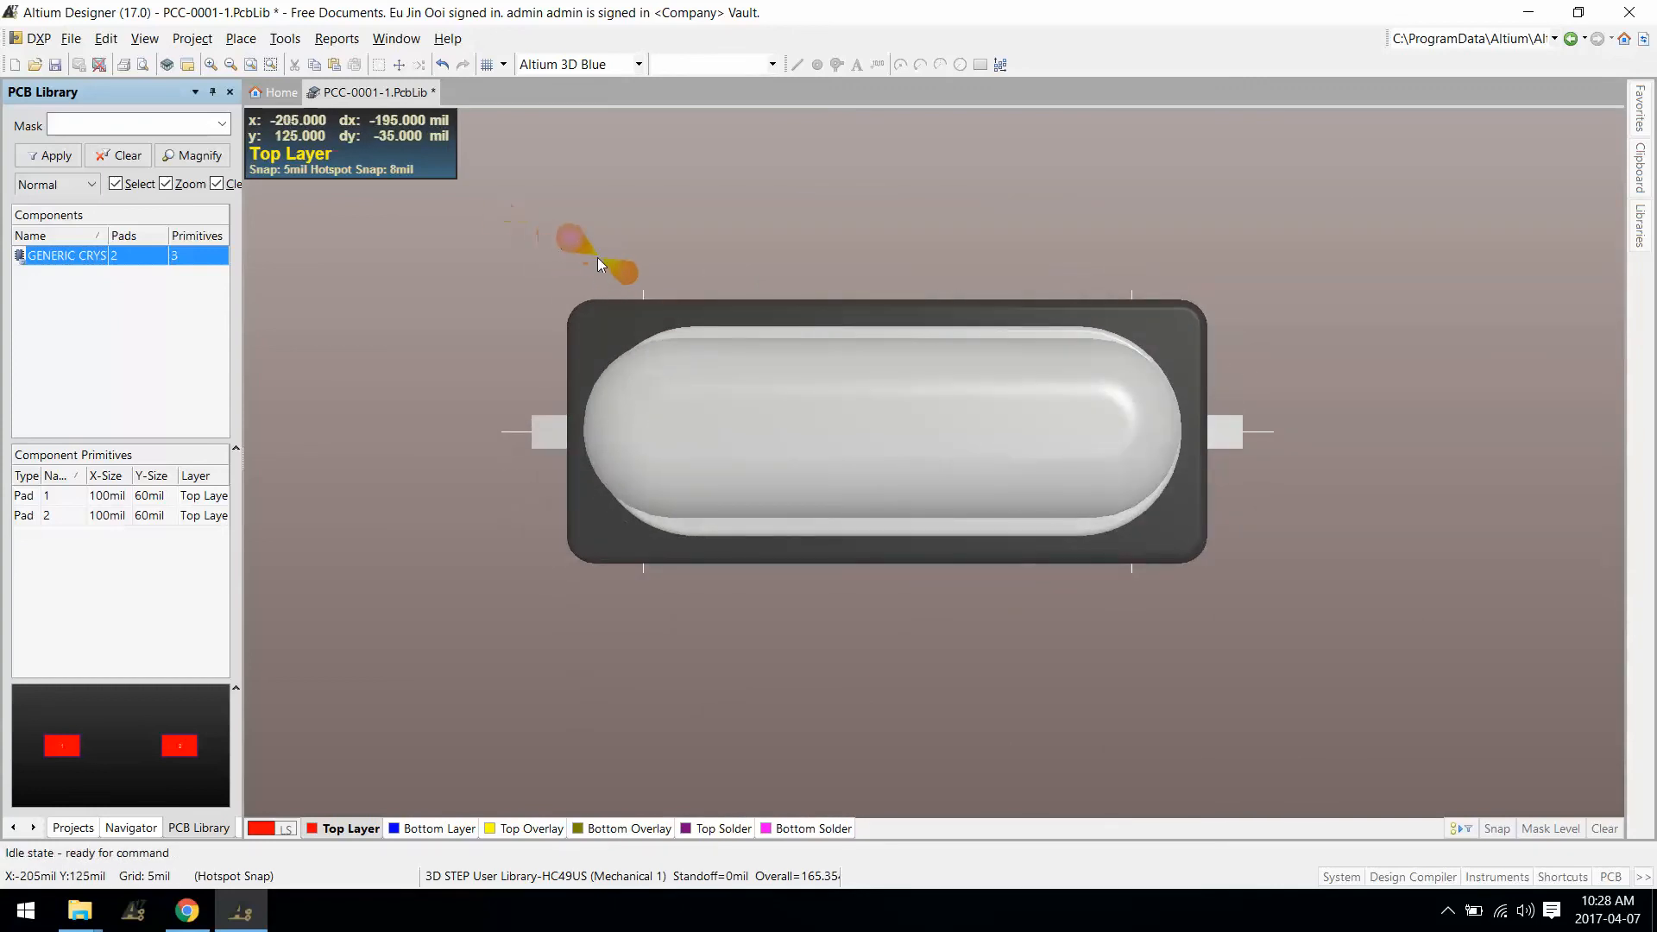
Step: Save the PcbLib and release revision PCC-0001-2 with the note 'Added 3D Body'
left_click(55, 65)
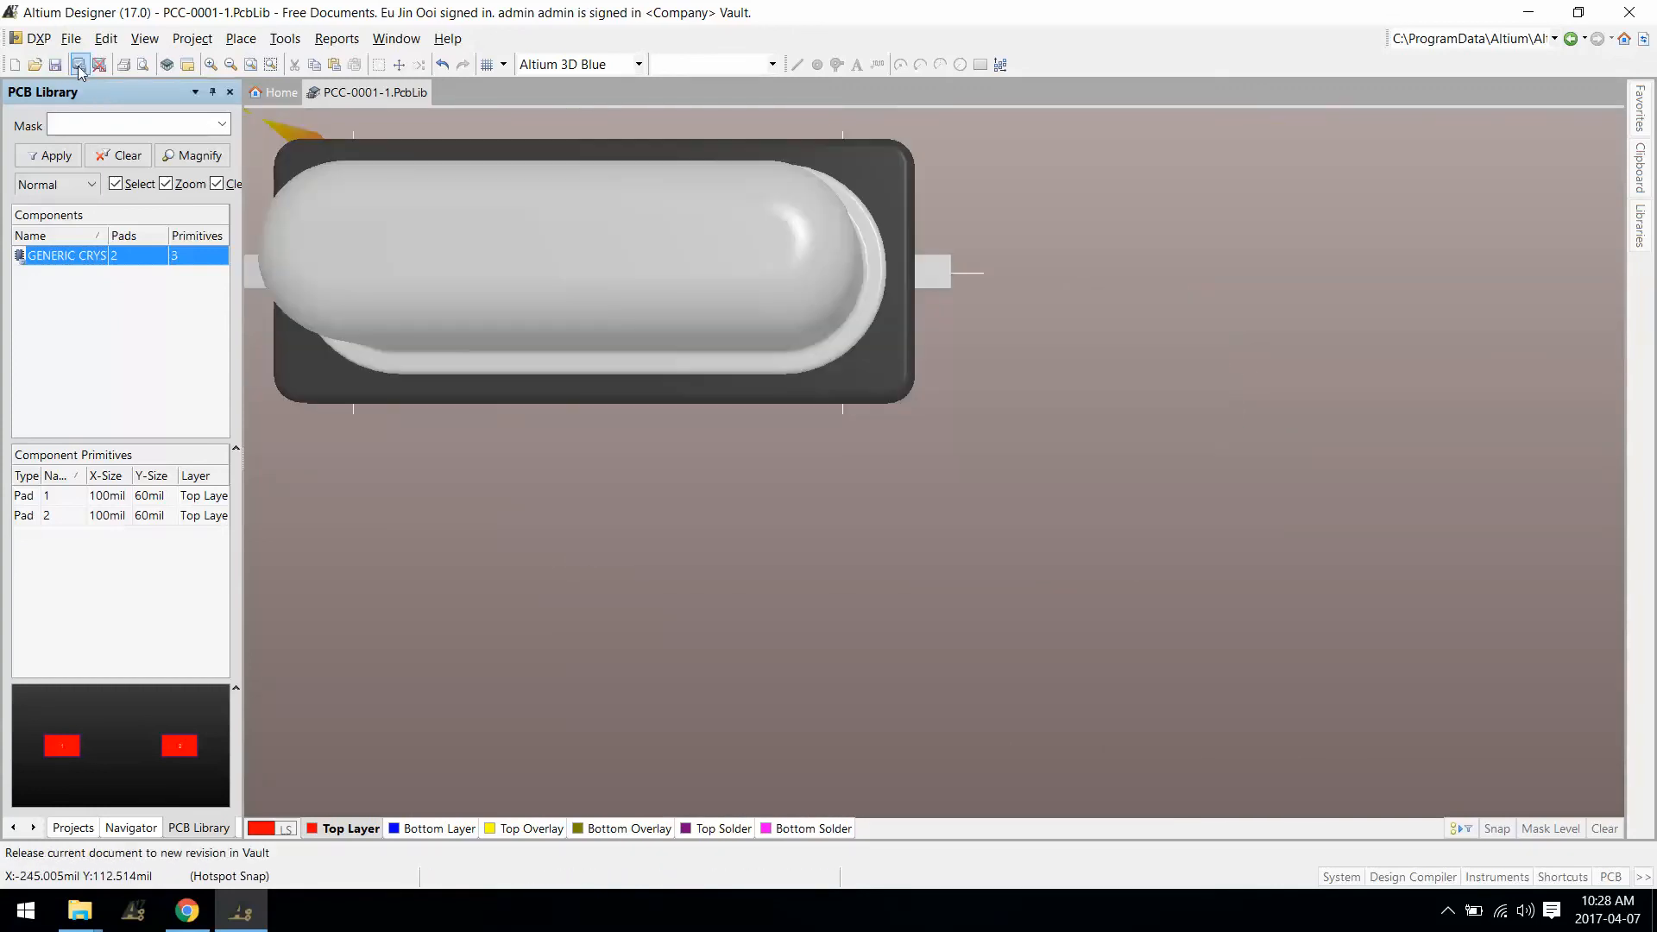
left_click(79, 65)
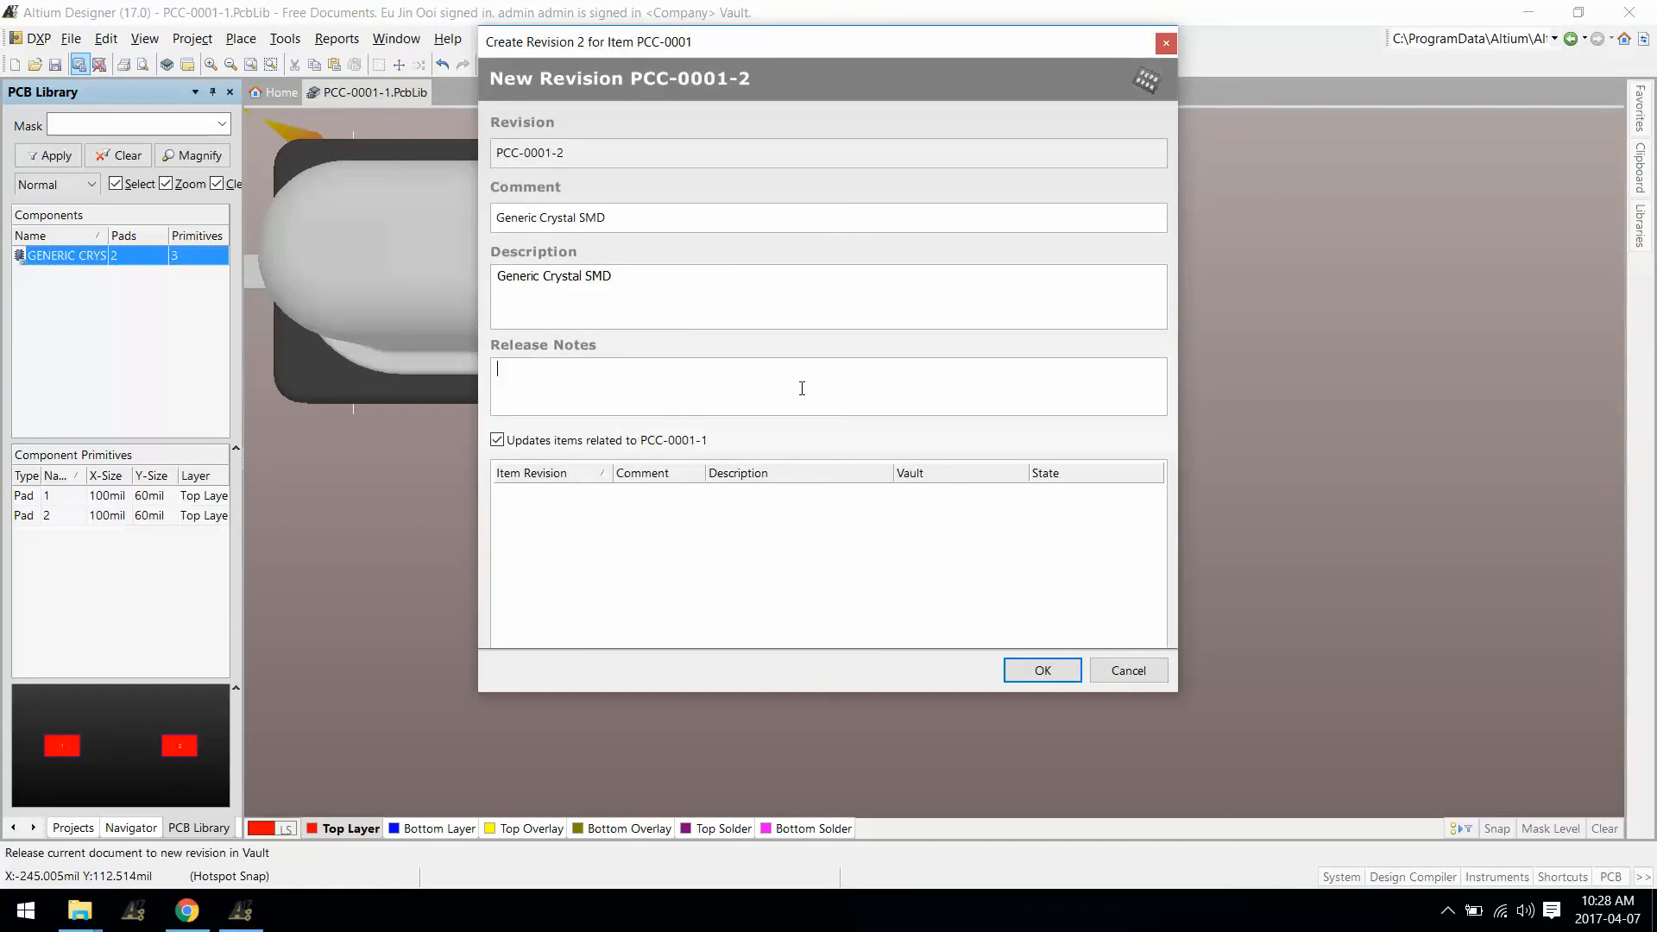
type("Added 3D Body")
left_click(1044, 675)
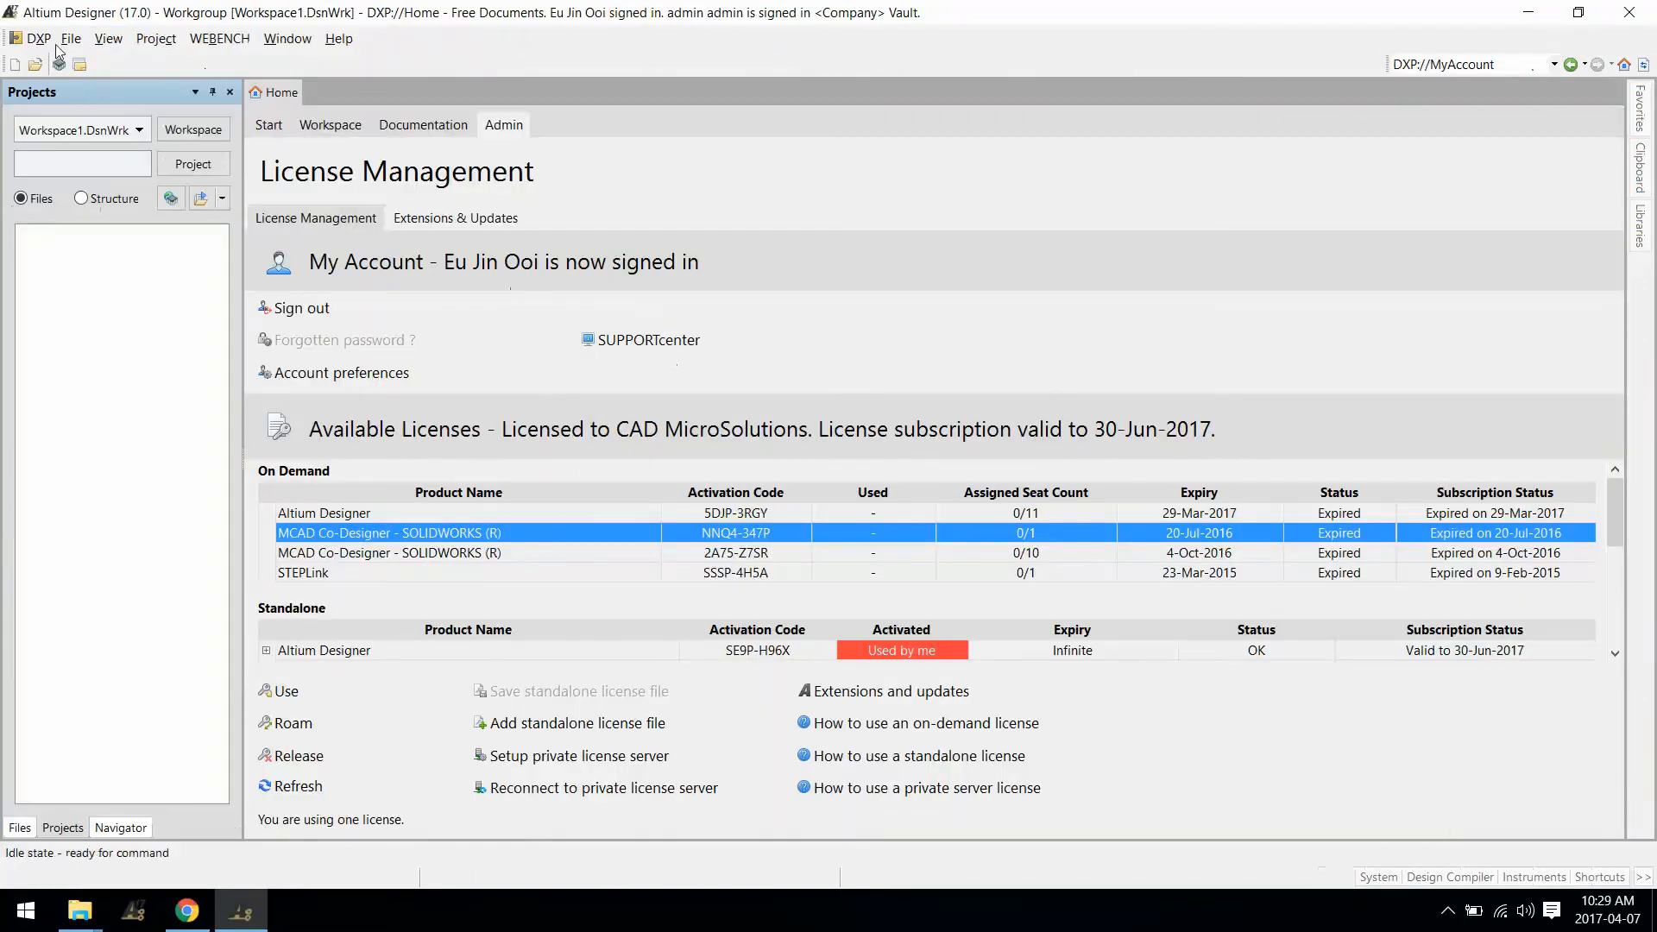
left_click(37, 39)
Step: Compare PCC-0001 revisions 1 and 2 in 3D preview, then open Crystals & Oscillators
left_click(118, 226)
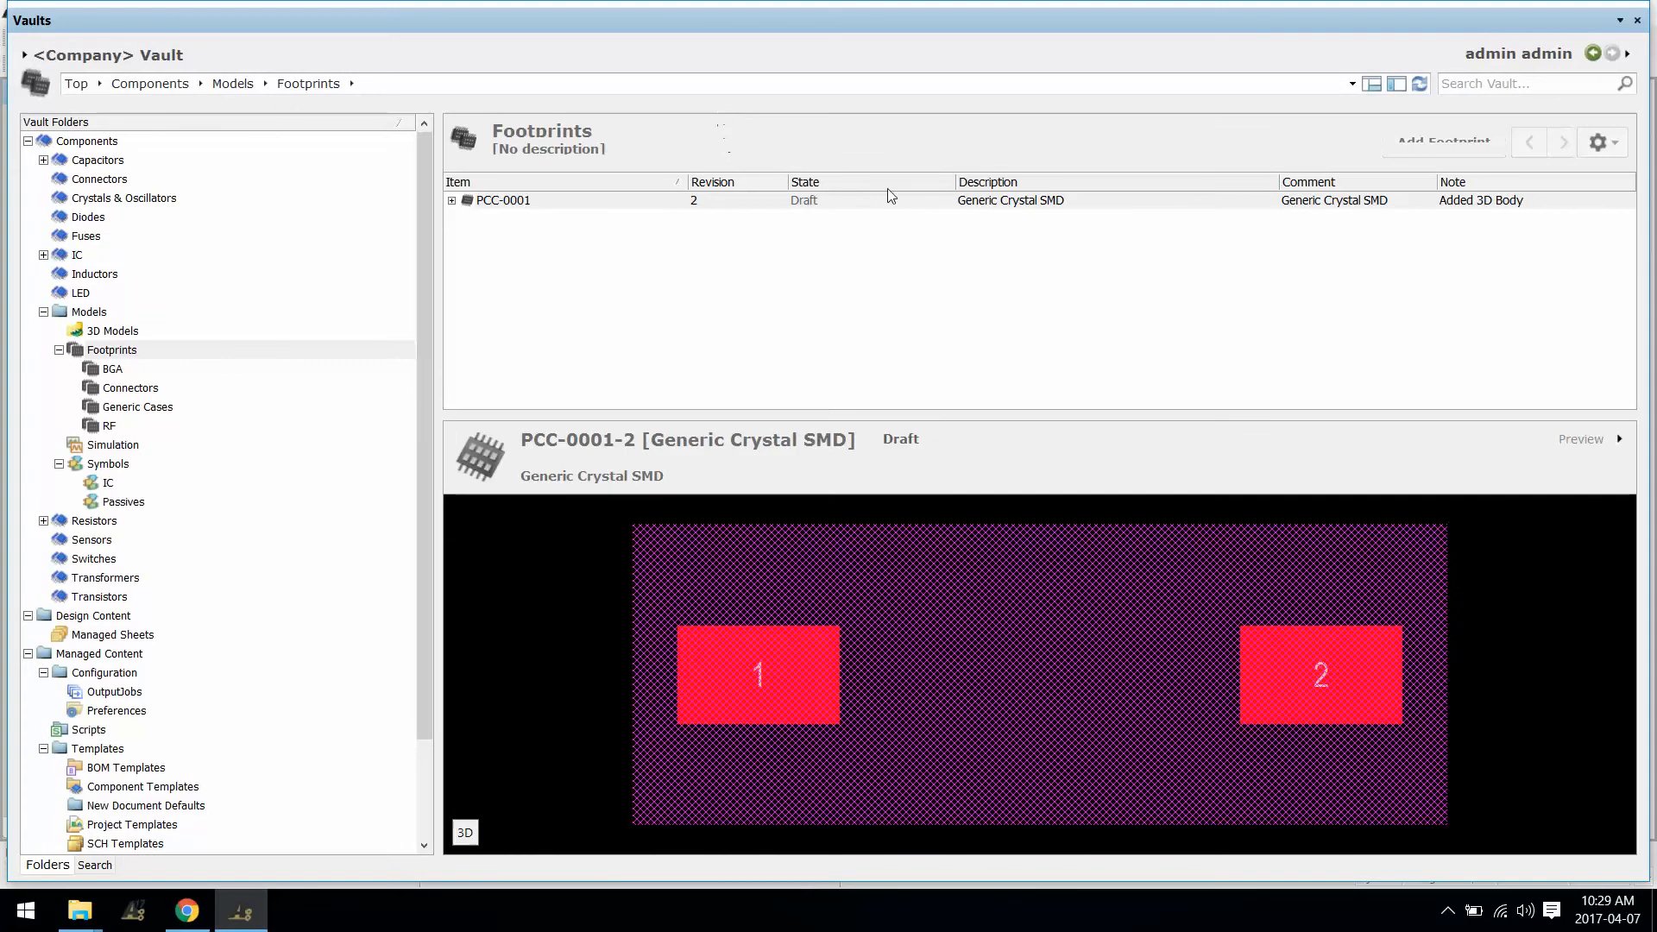
left_click(459, 826)
left_click_drag(910, 817, 1043, 629)
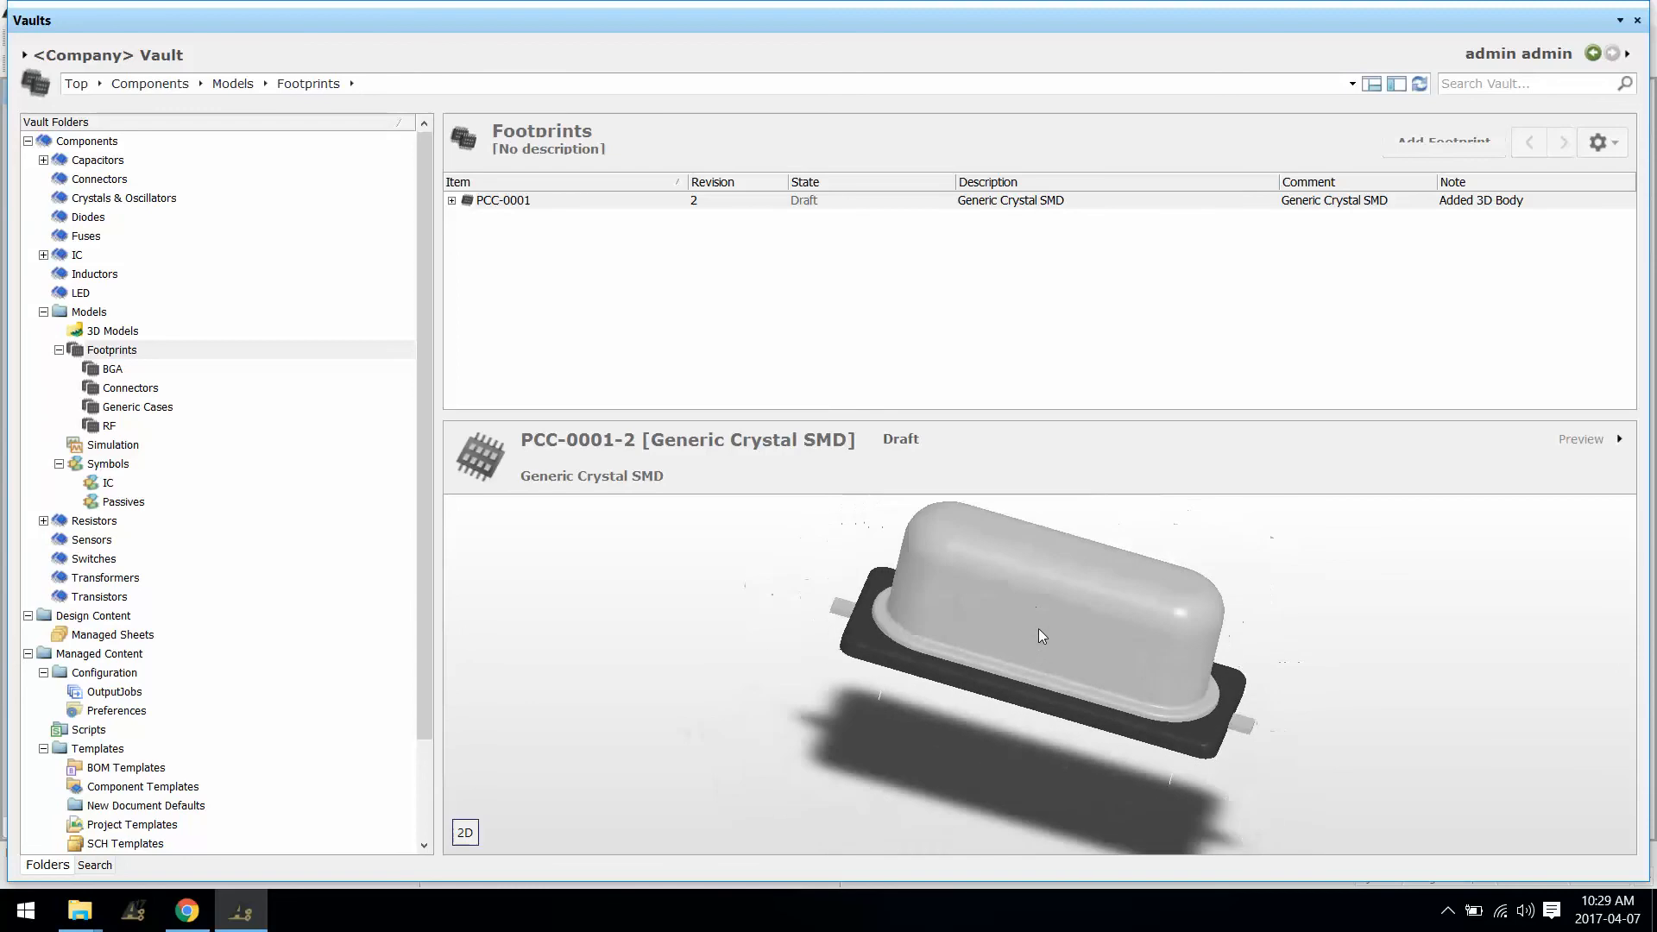
left_click(451, 200)
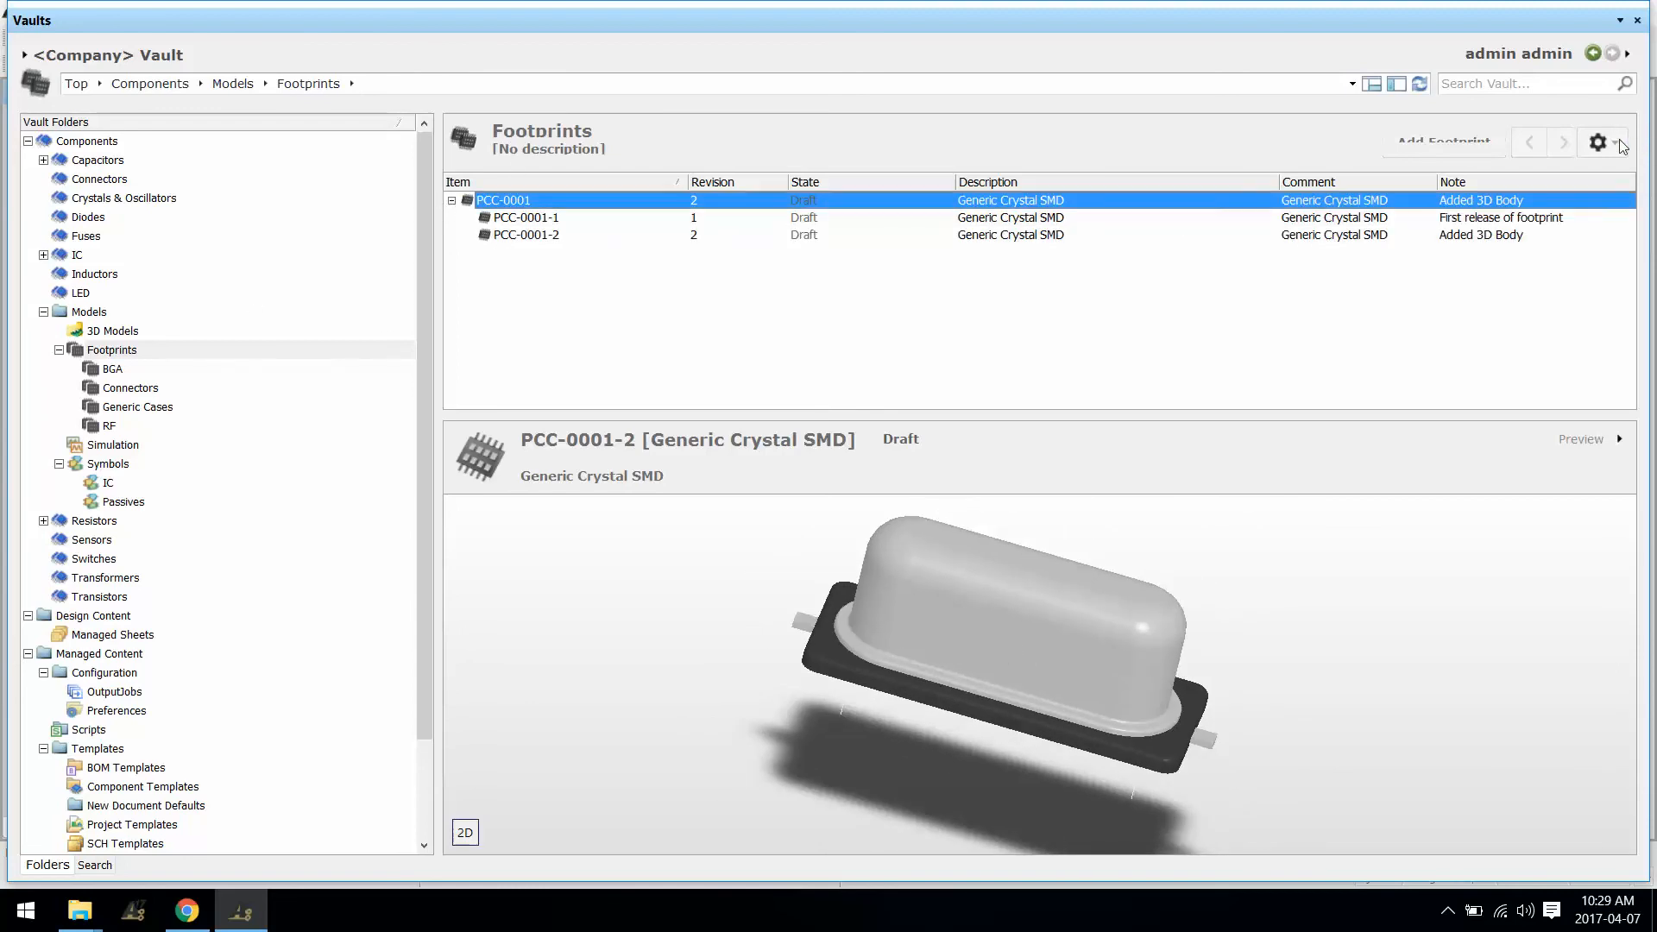
left_click(1604, 142)
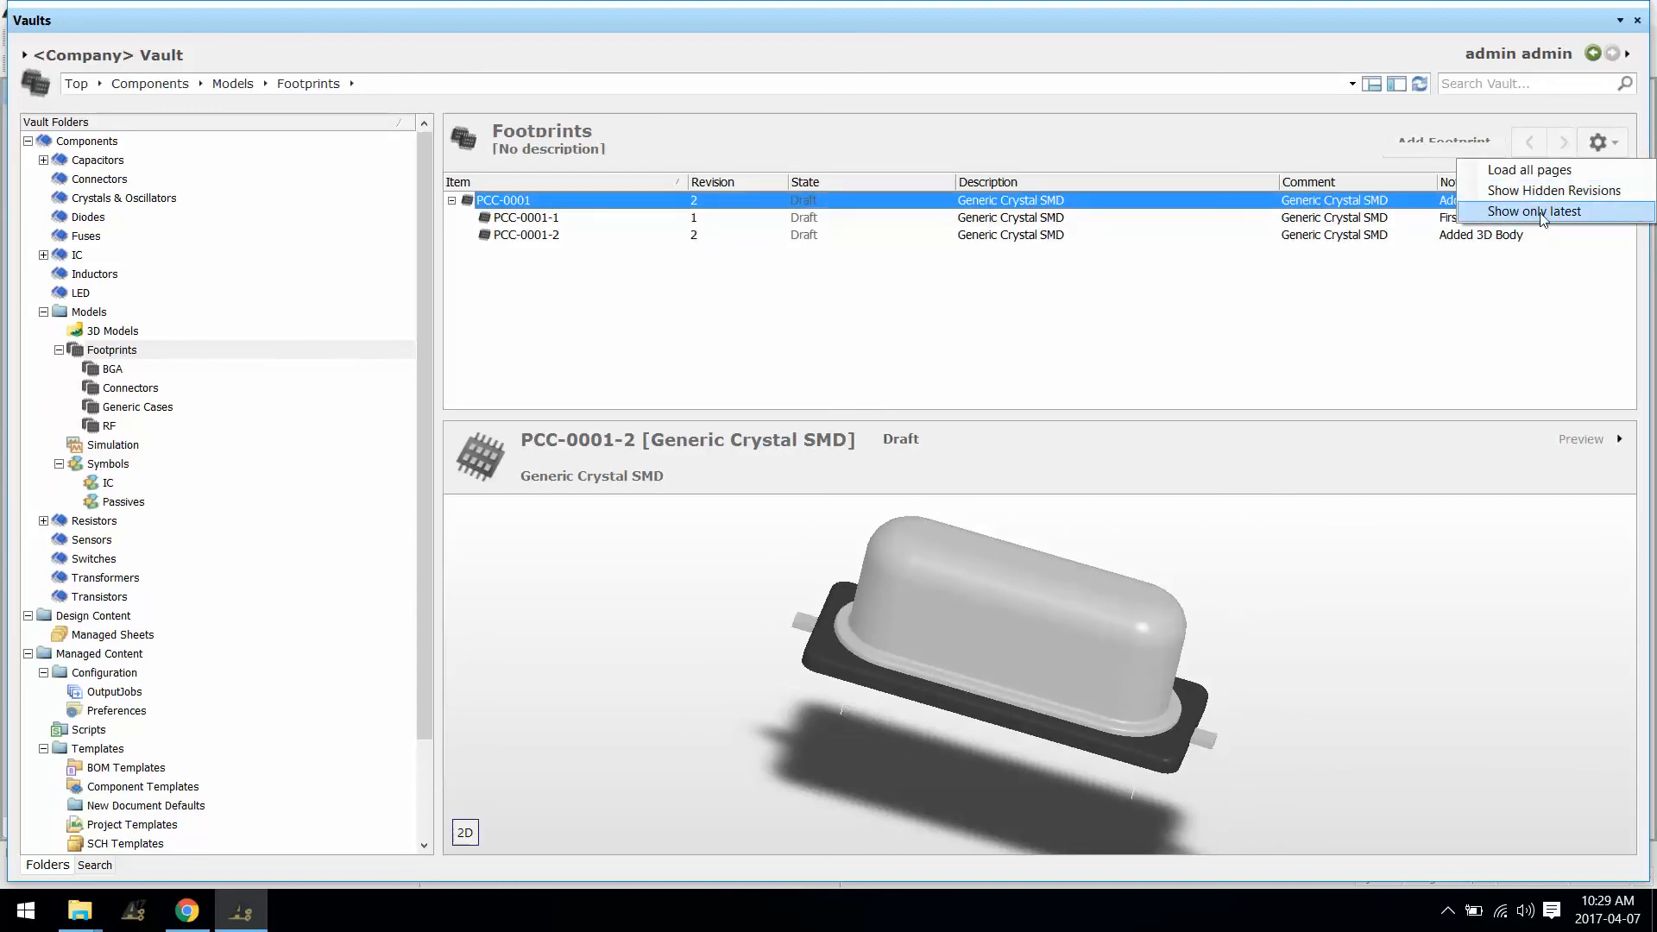
left_click(623, 219)
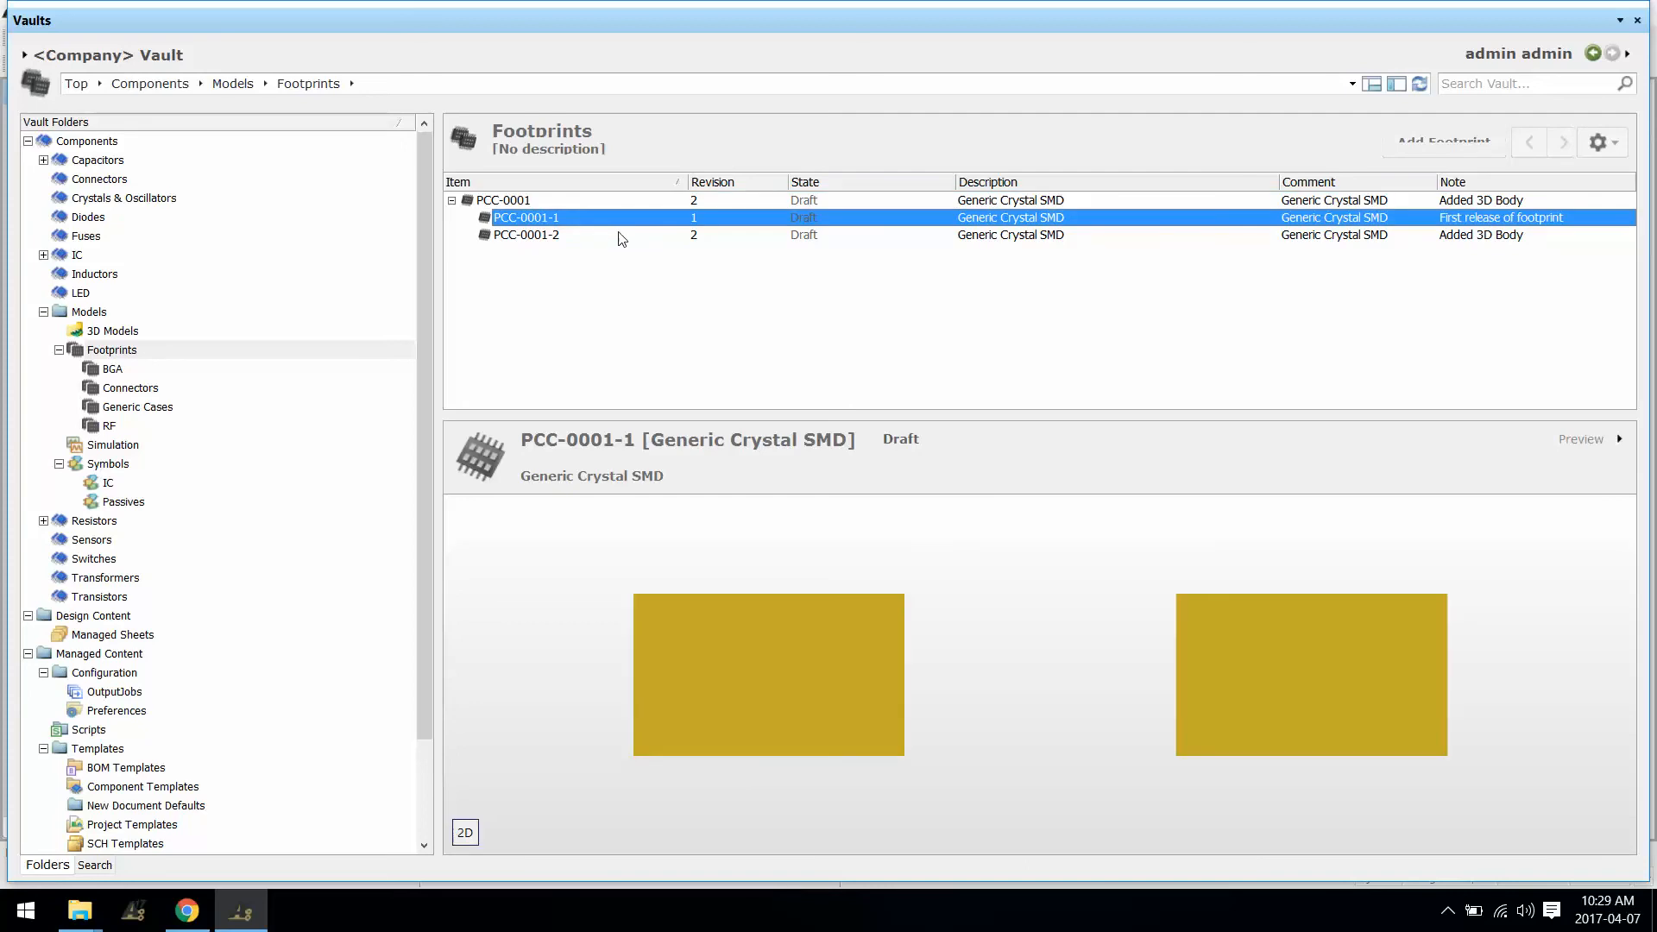
left_click(619, 239)
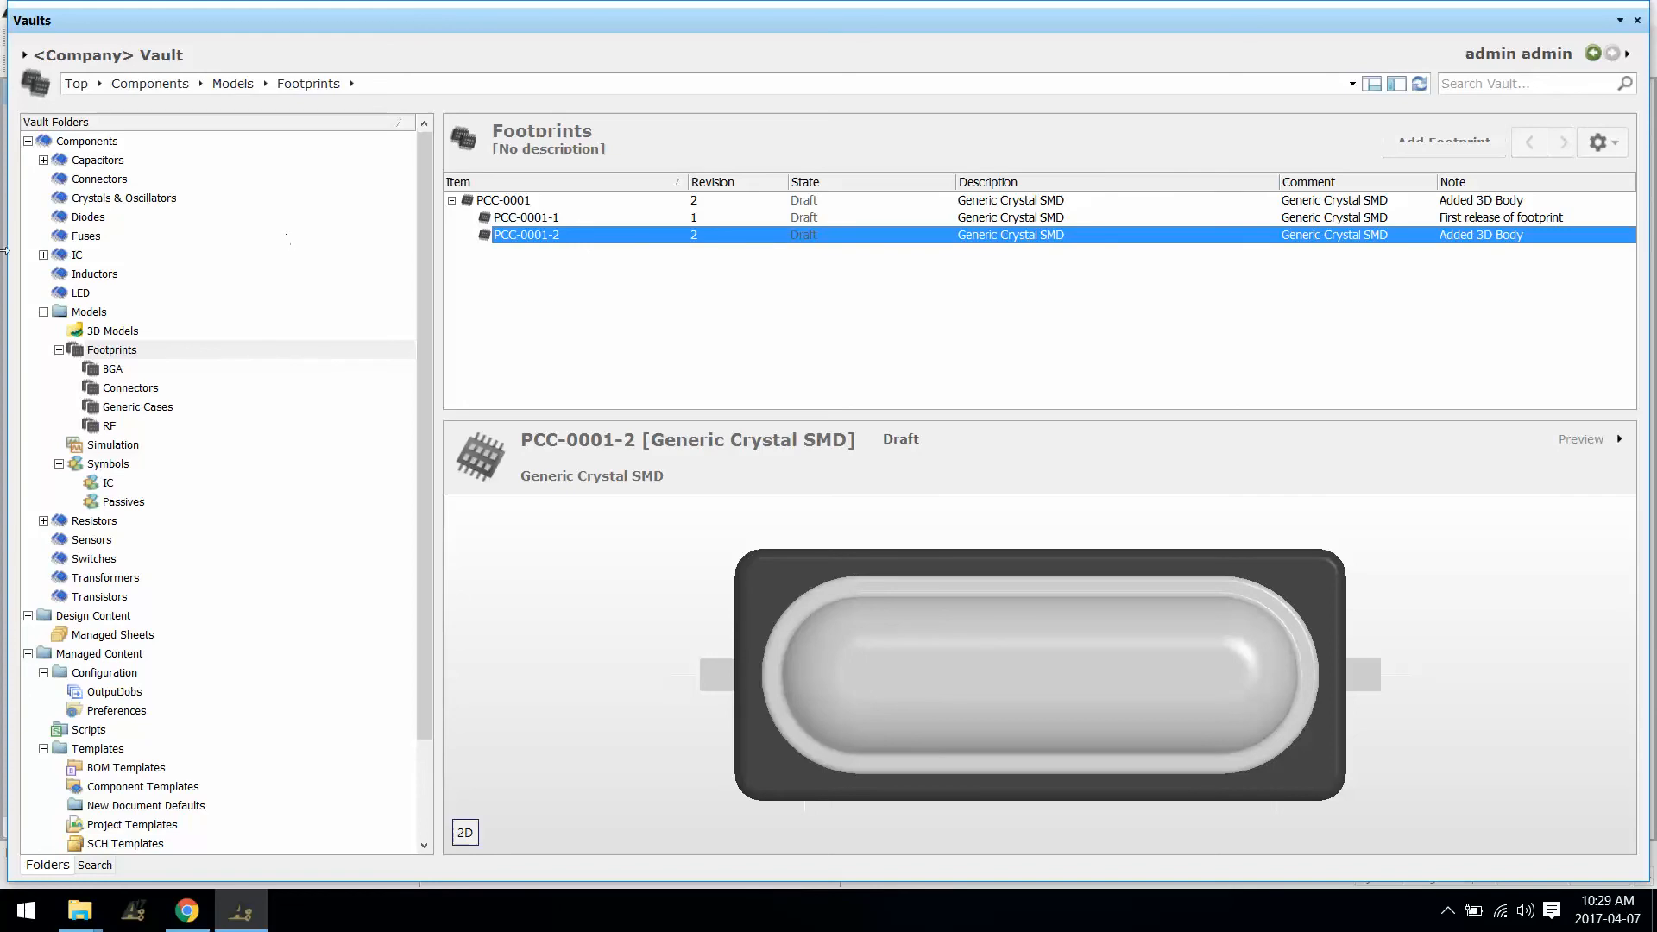
left_click(118, 201)
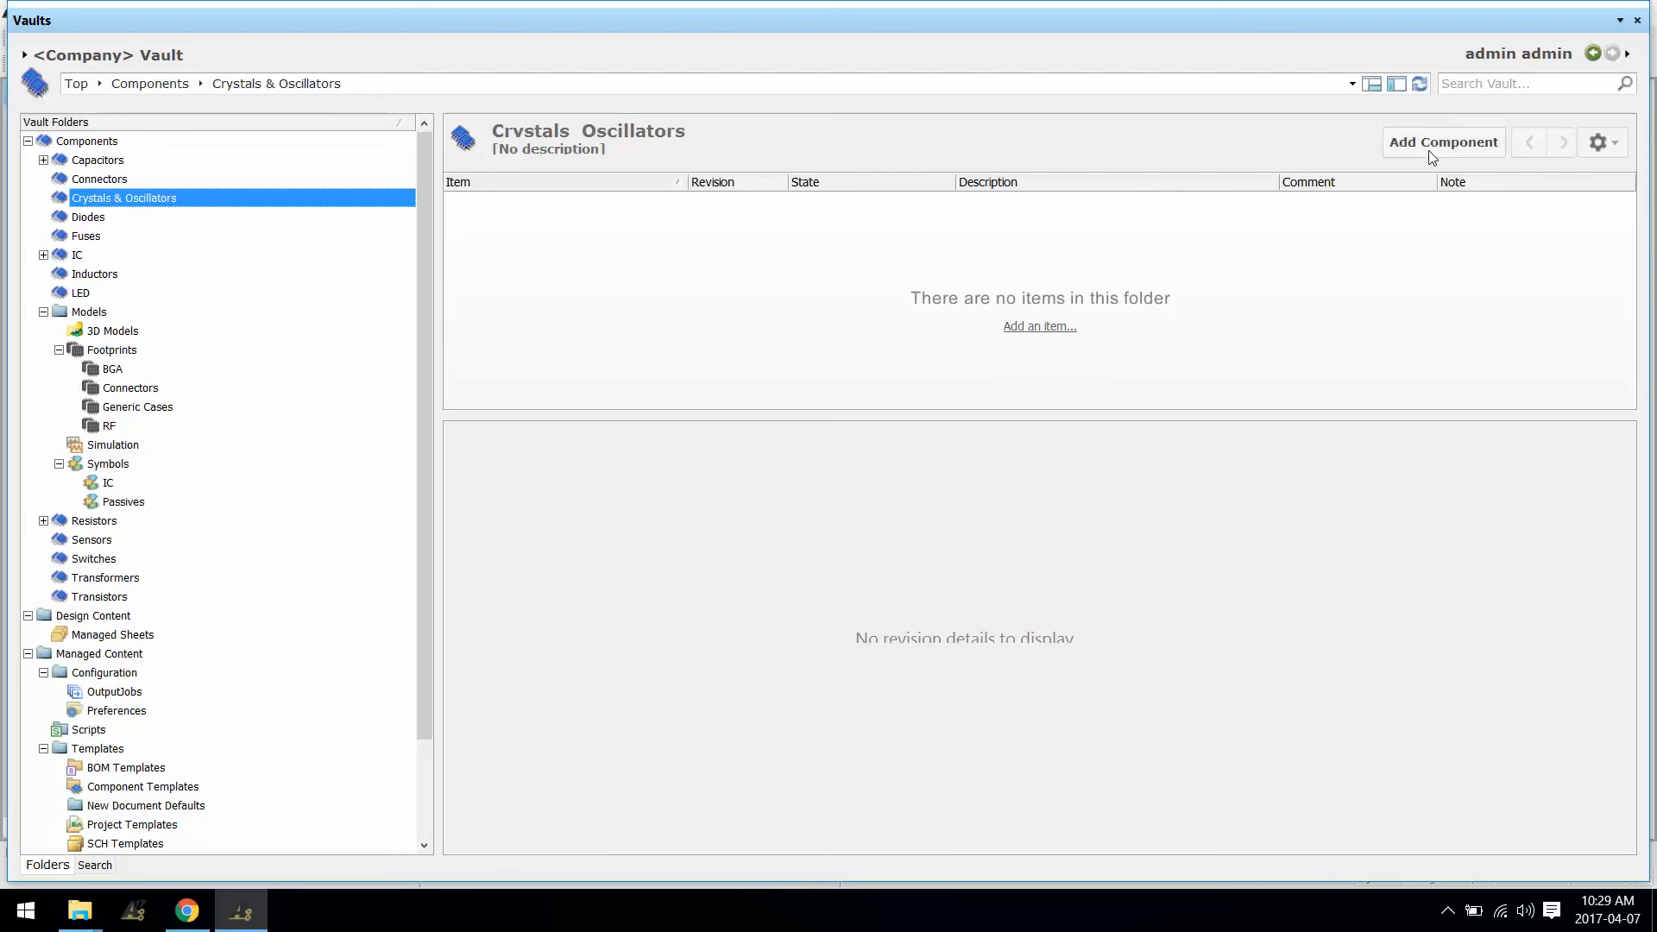
Step: Add crystal component CMP-015-0000 in Crystals & Oscillators, then close the Vaults browser
left_click(1433, 143)
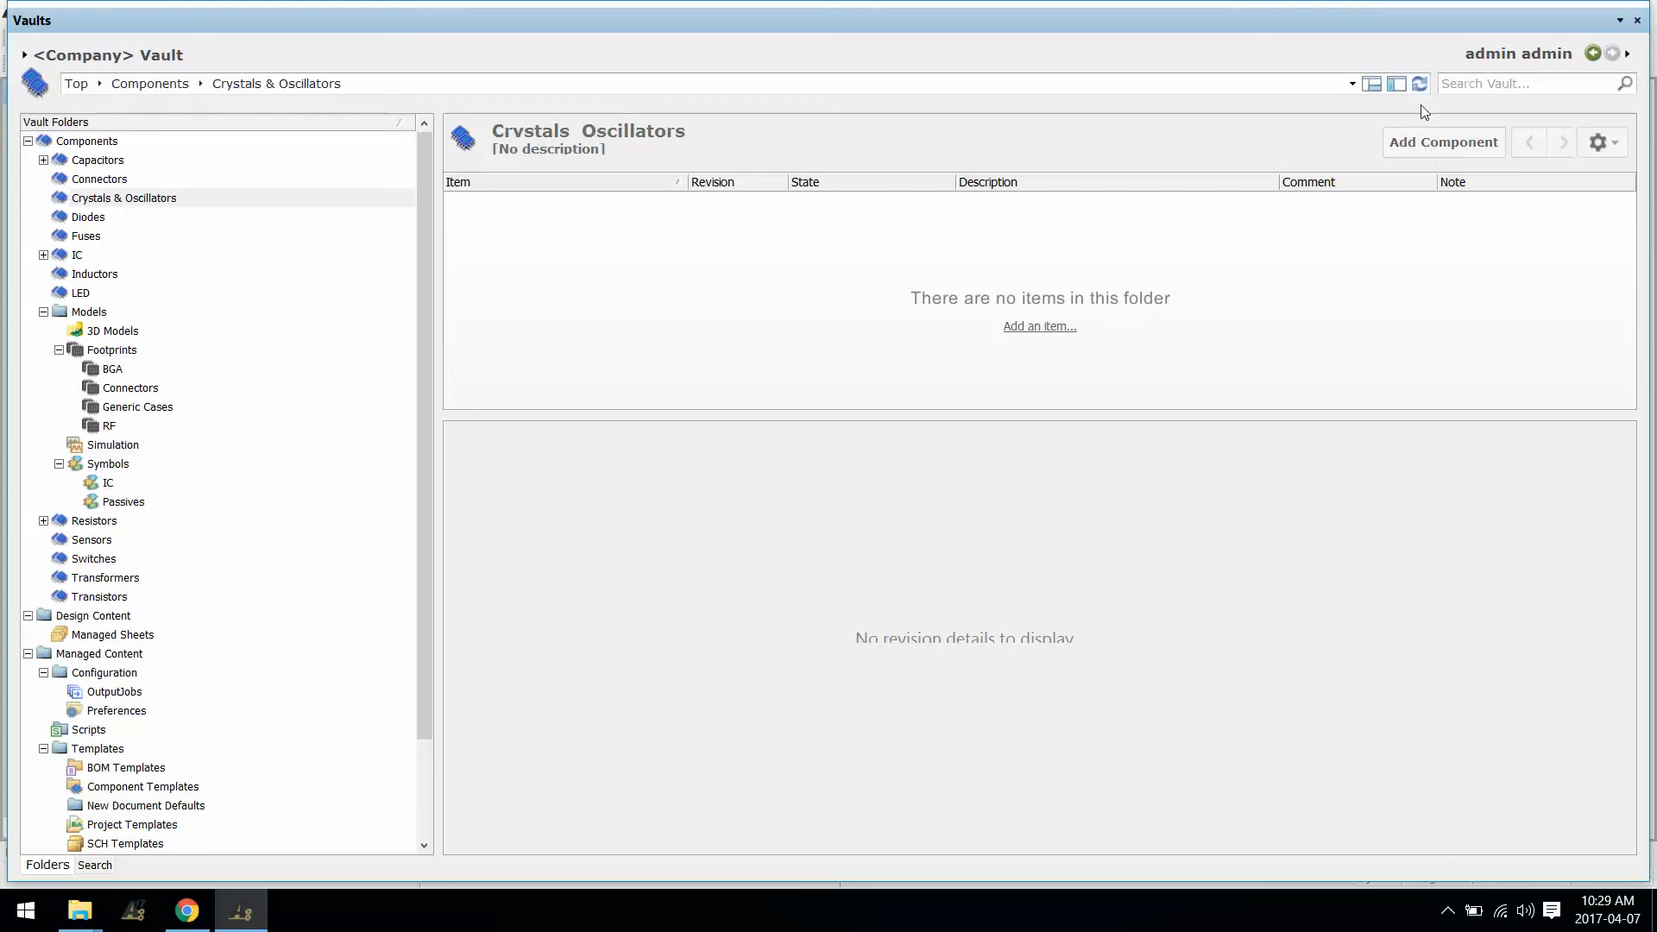
right_click(1310, 31)
left_click(1324, 36)
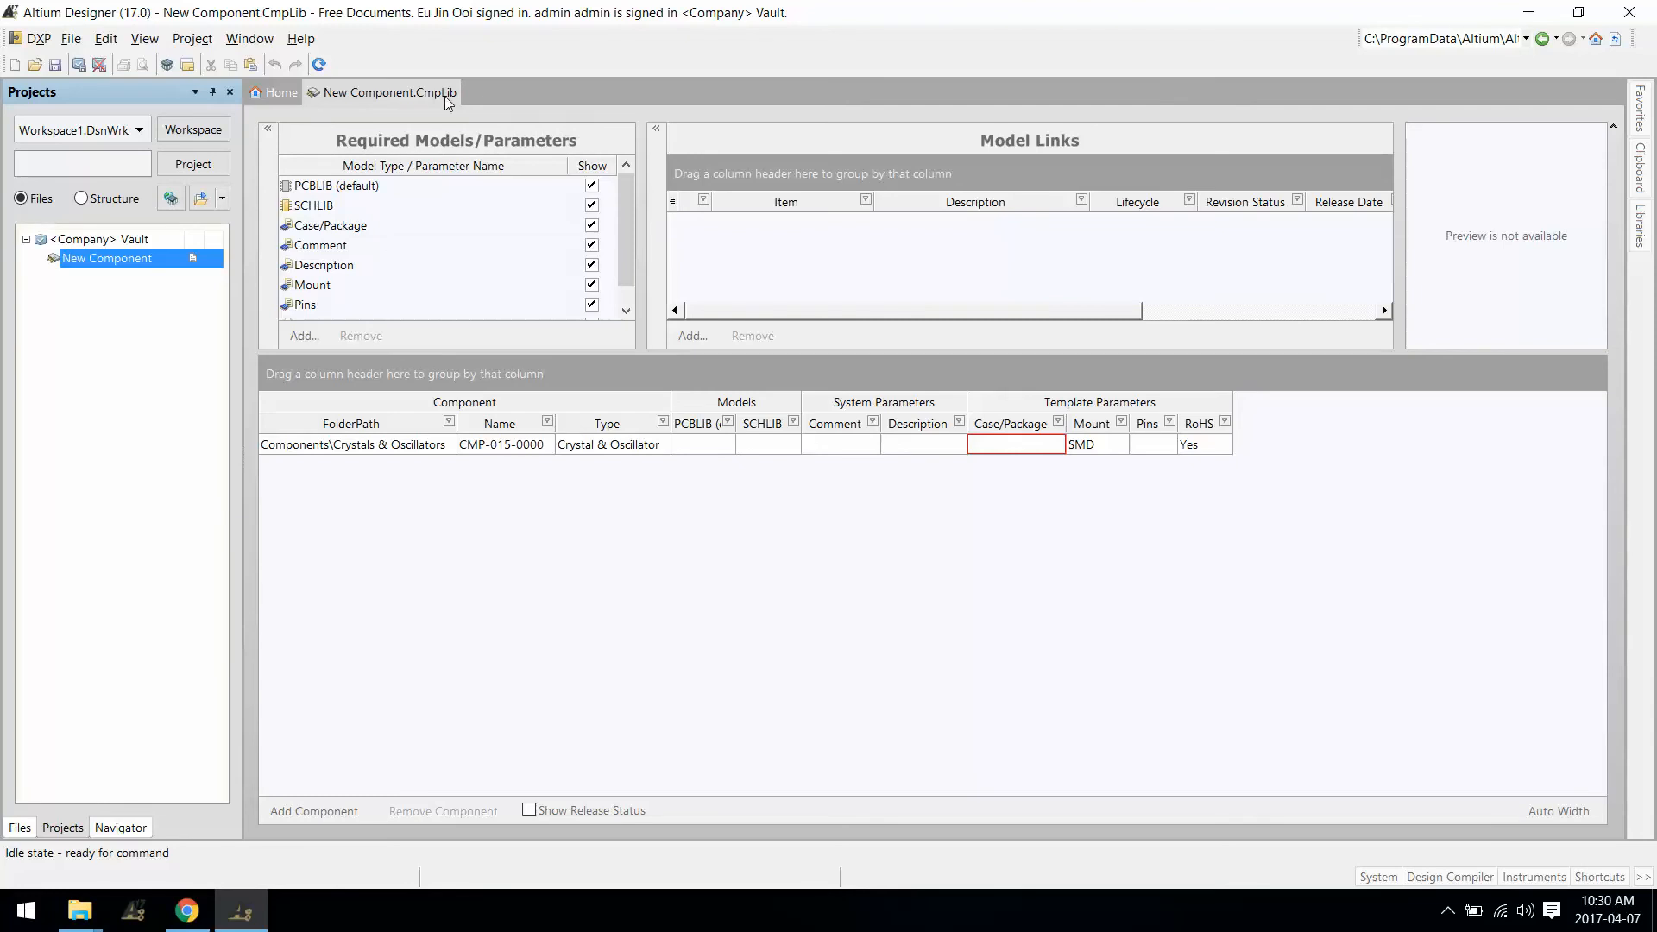
Step: Link the Generic Crystal Symbol SYM-0001 from the vault's Symbols folder as a schematic model
left_click(707, 337)
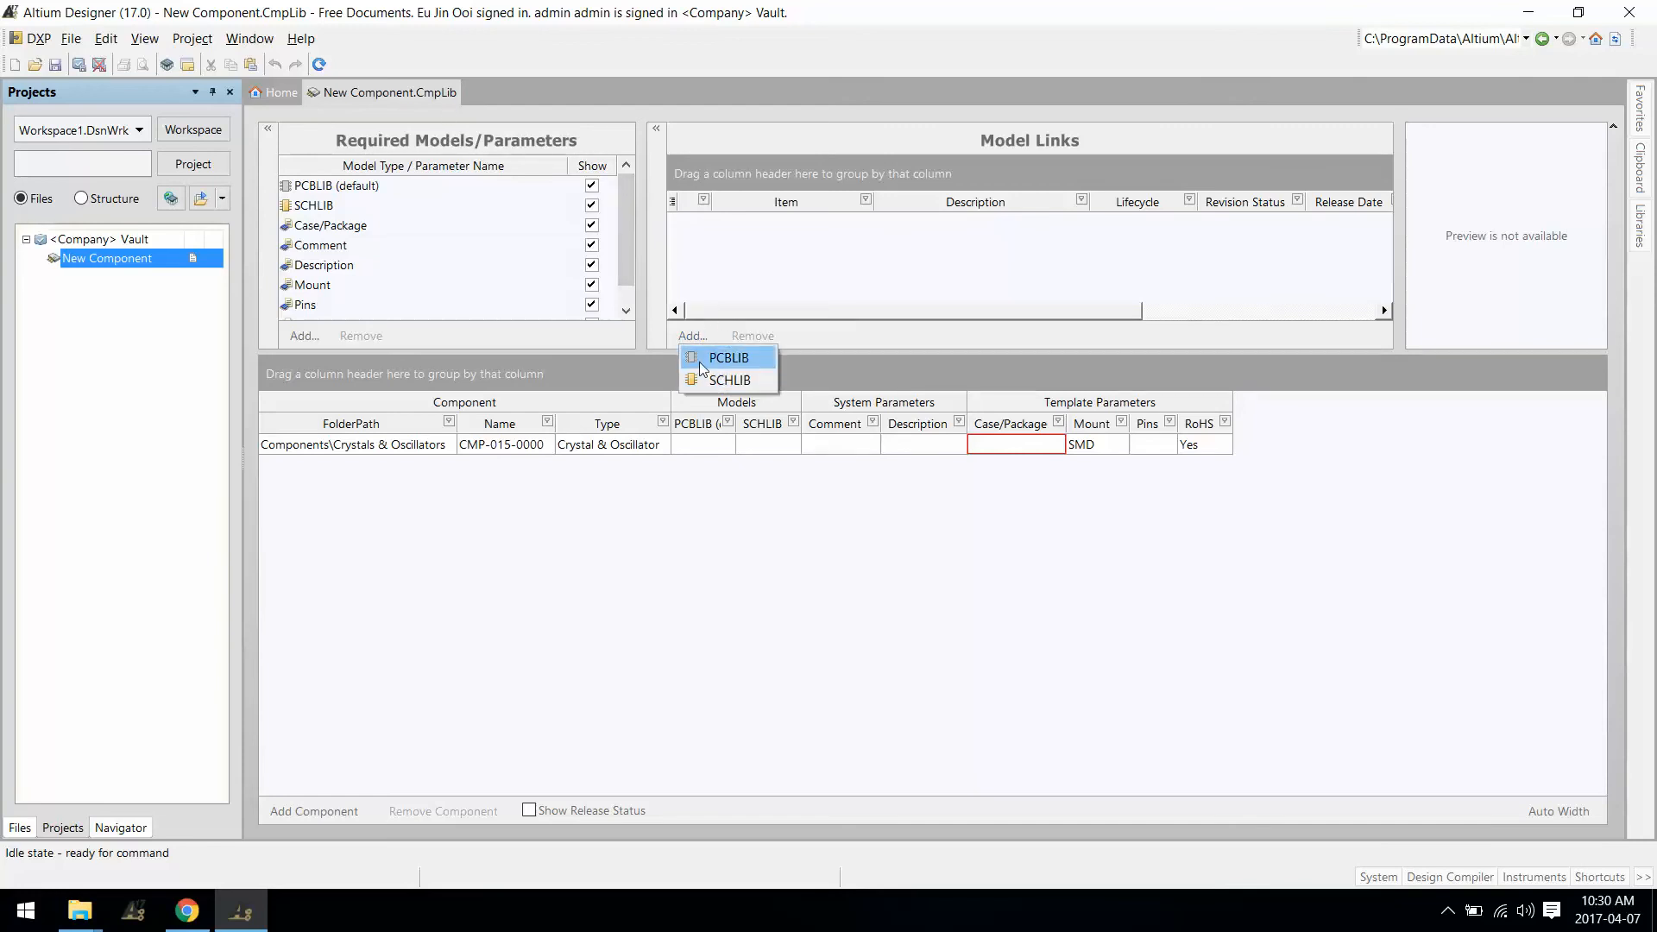
left_click(732, 380)
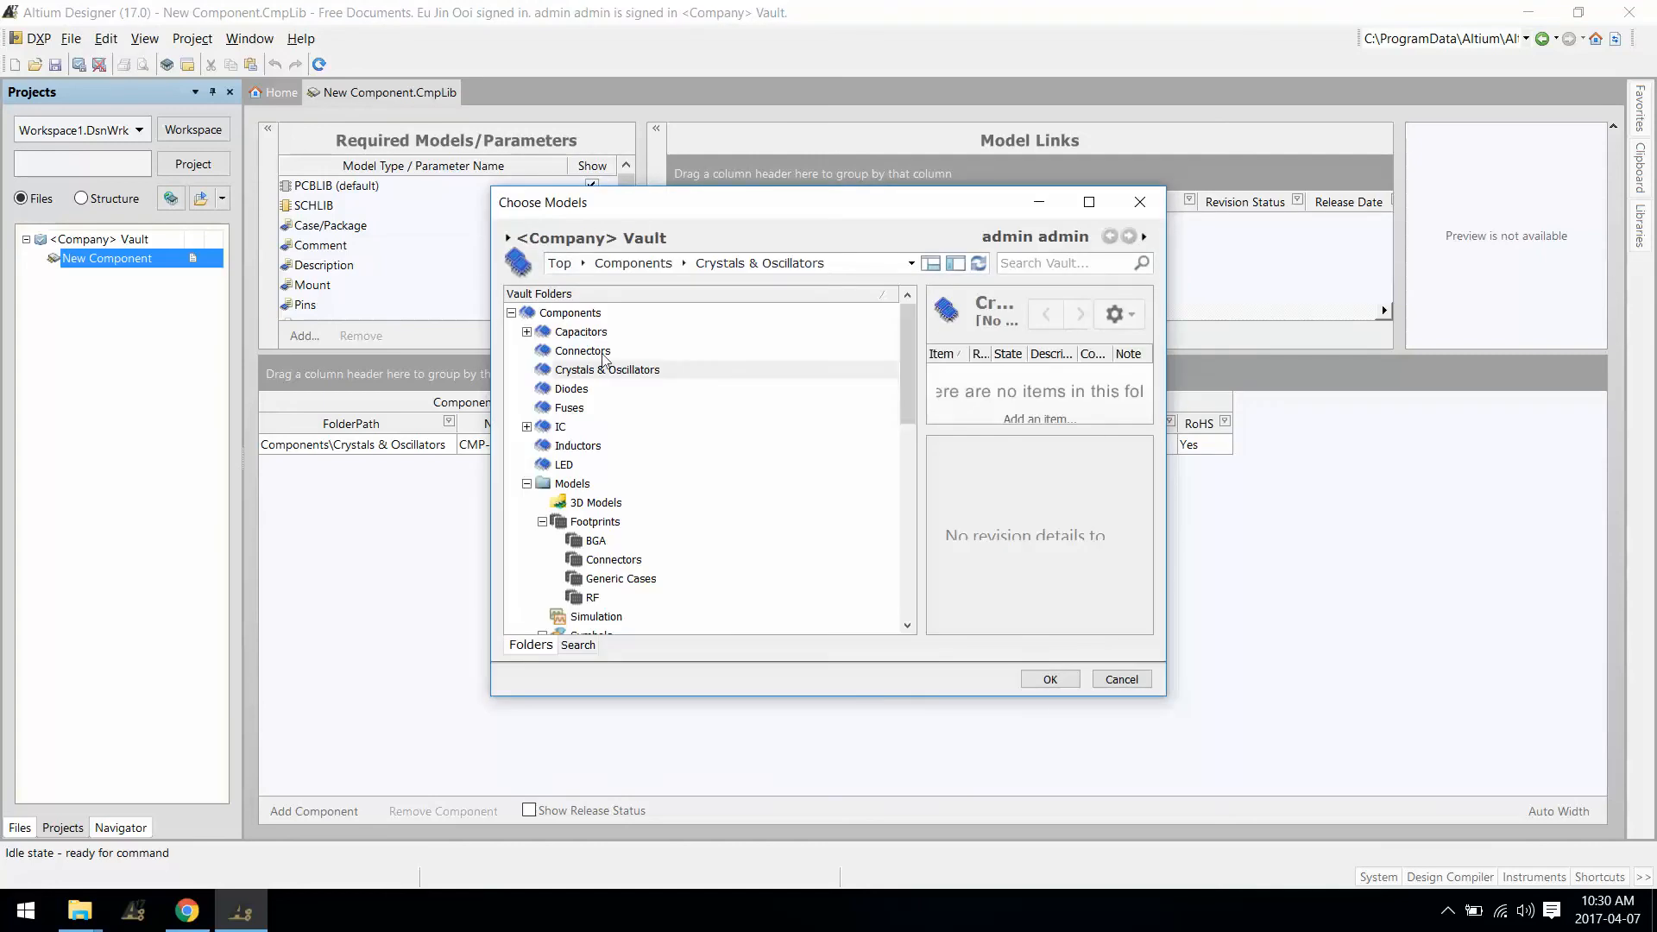
scroll(631, 578, "down", 3)
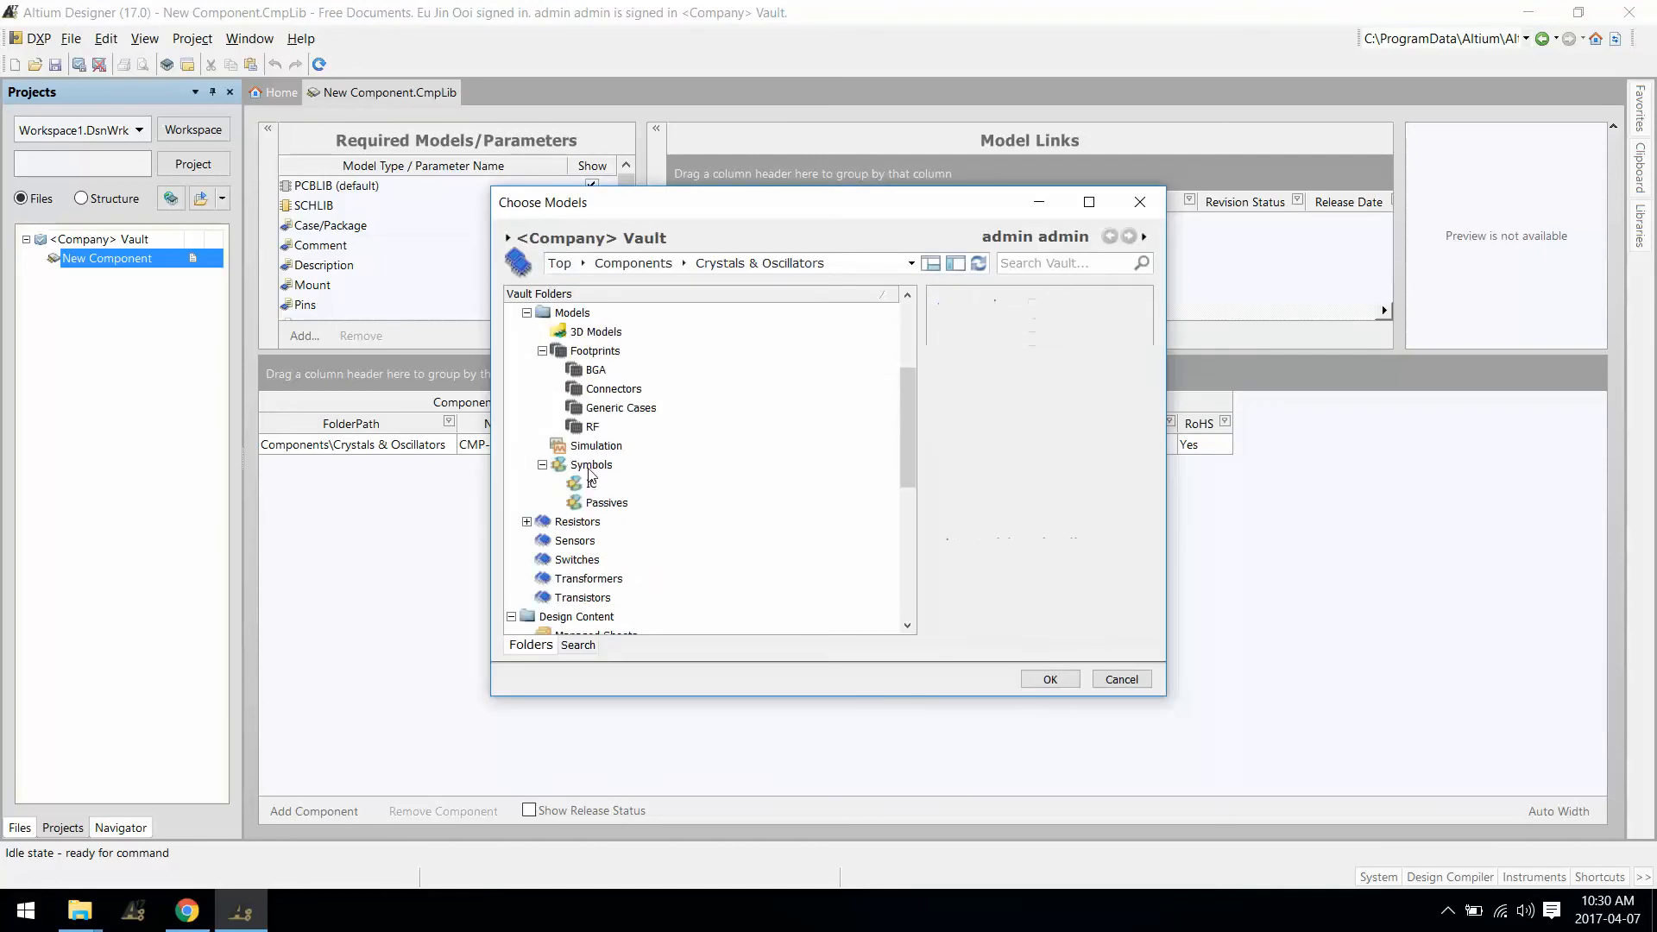
left_click(591, 464)
left_click_drag(919, 466, 715, 467)
left_click(1104, 464)
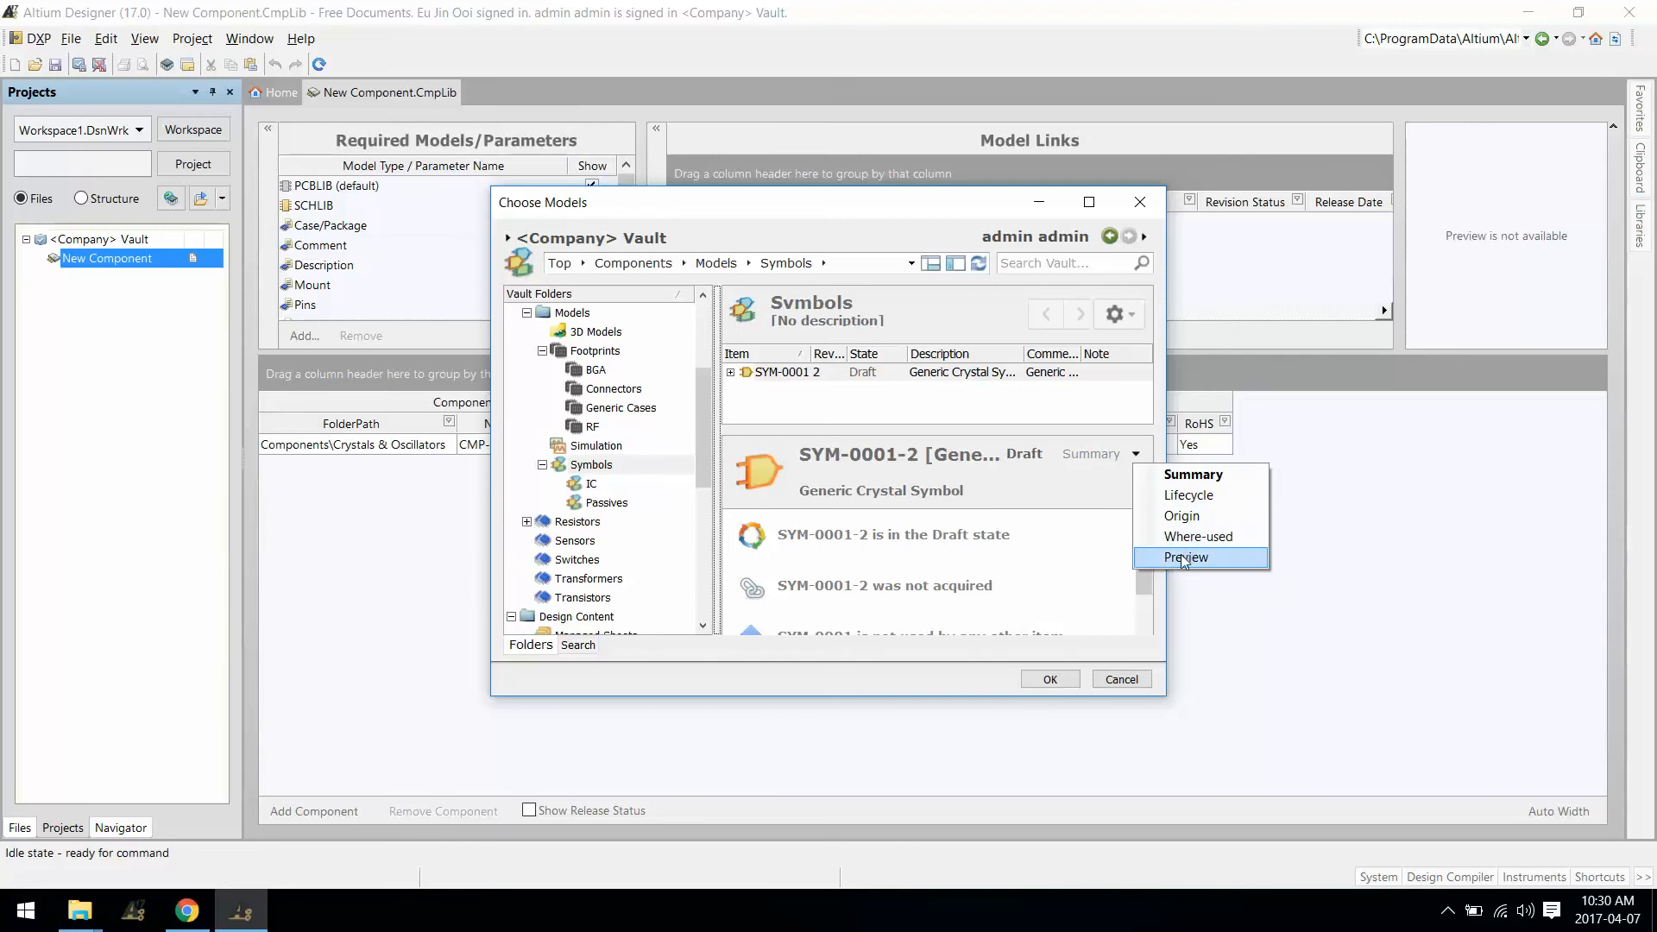
left_click(1170, 560)
left_click_drag(1165, 695, 1262, 757)
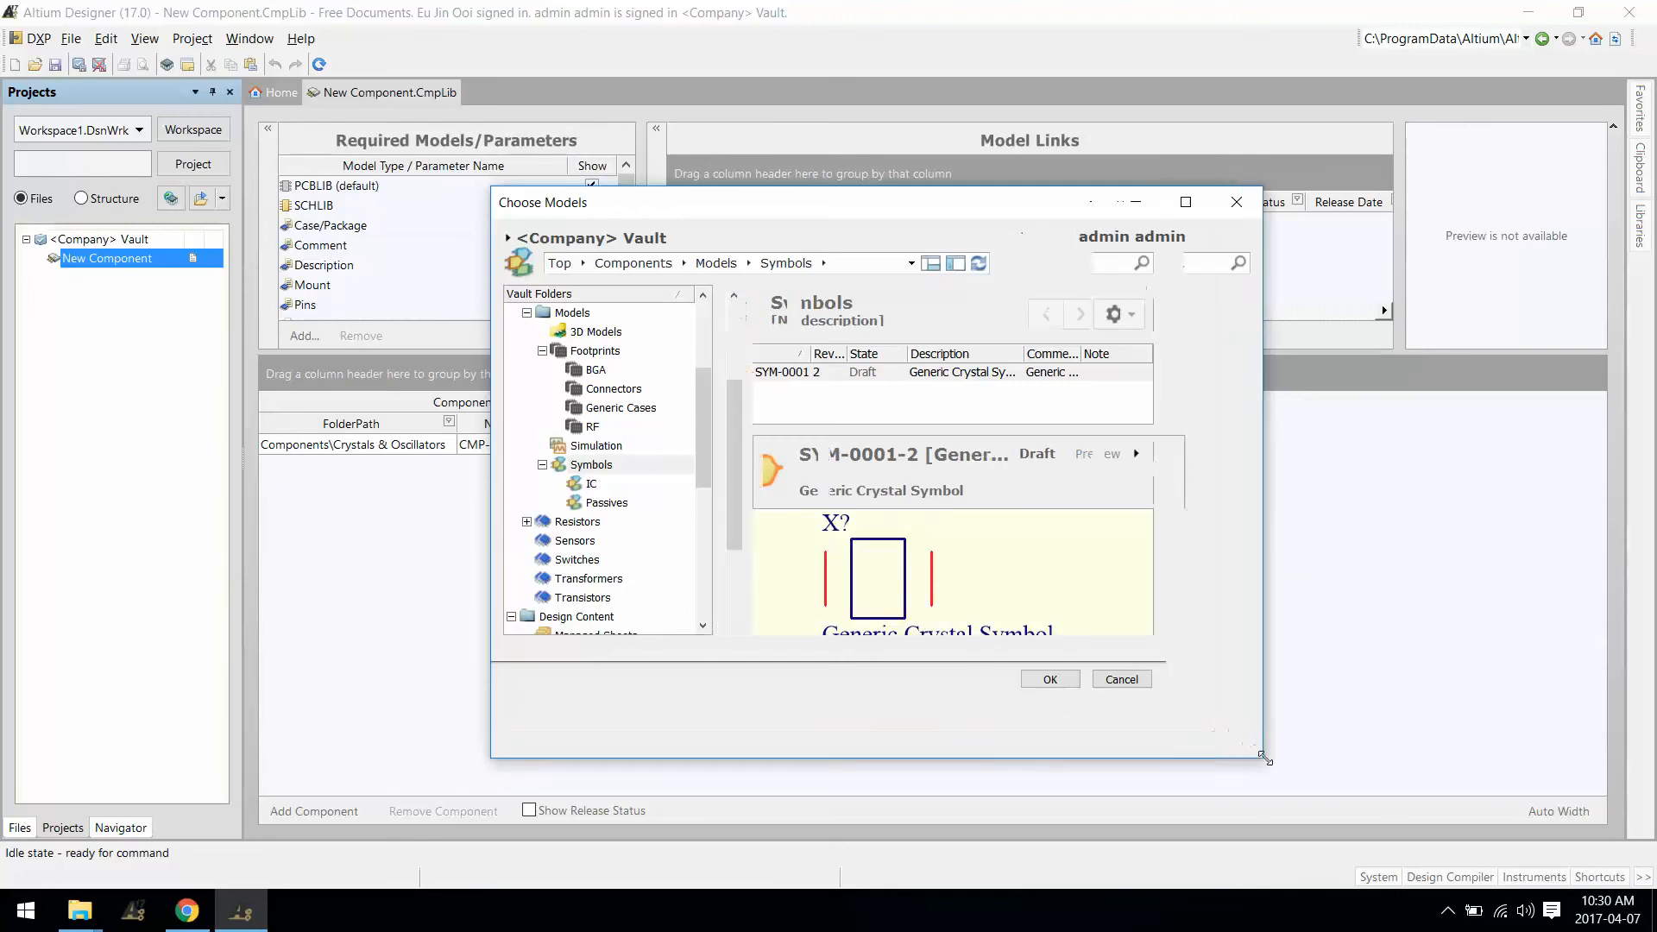
left_click(1144, 741)
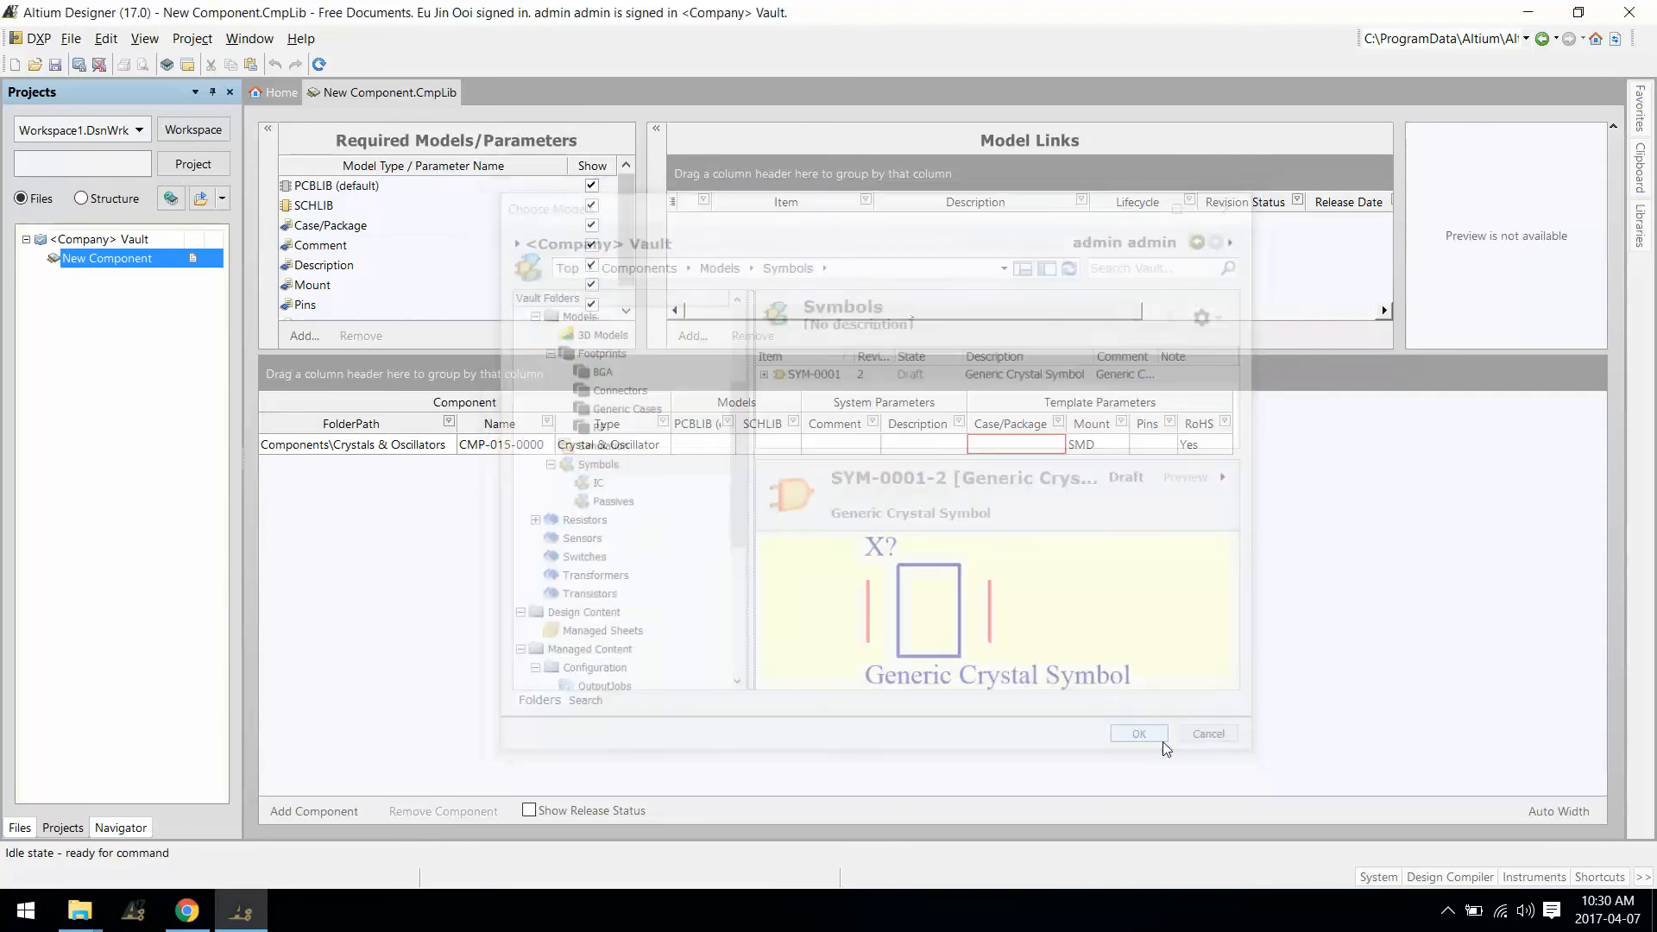
Step: Link the Generic Crystal SMD footprint PCC-0001 from the vault's Footprints folder
left_click(701, 344)
left_click(718, 356)
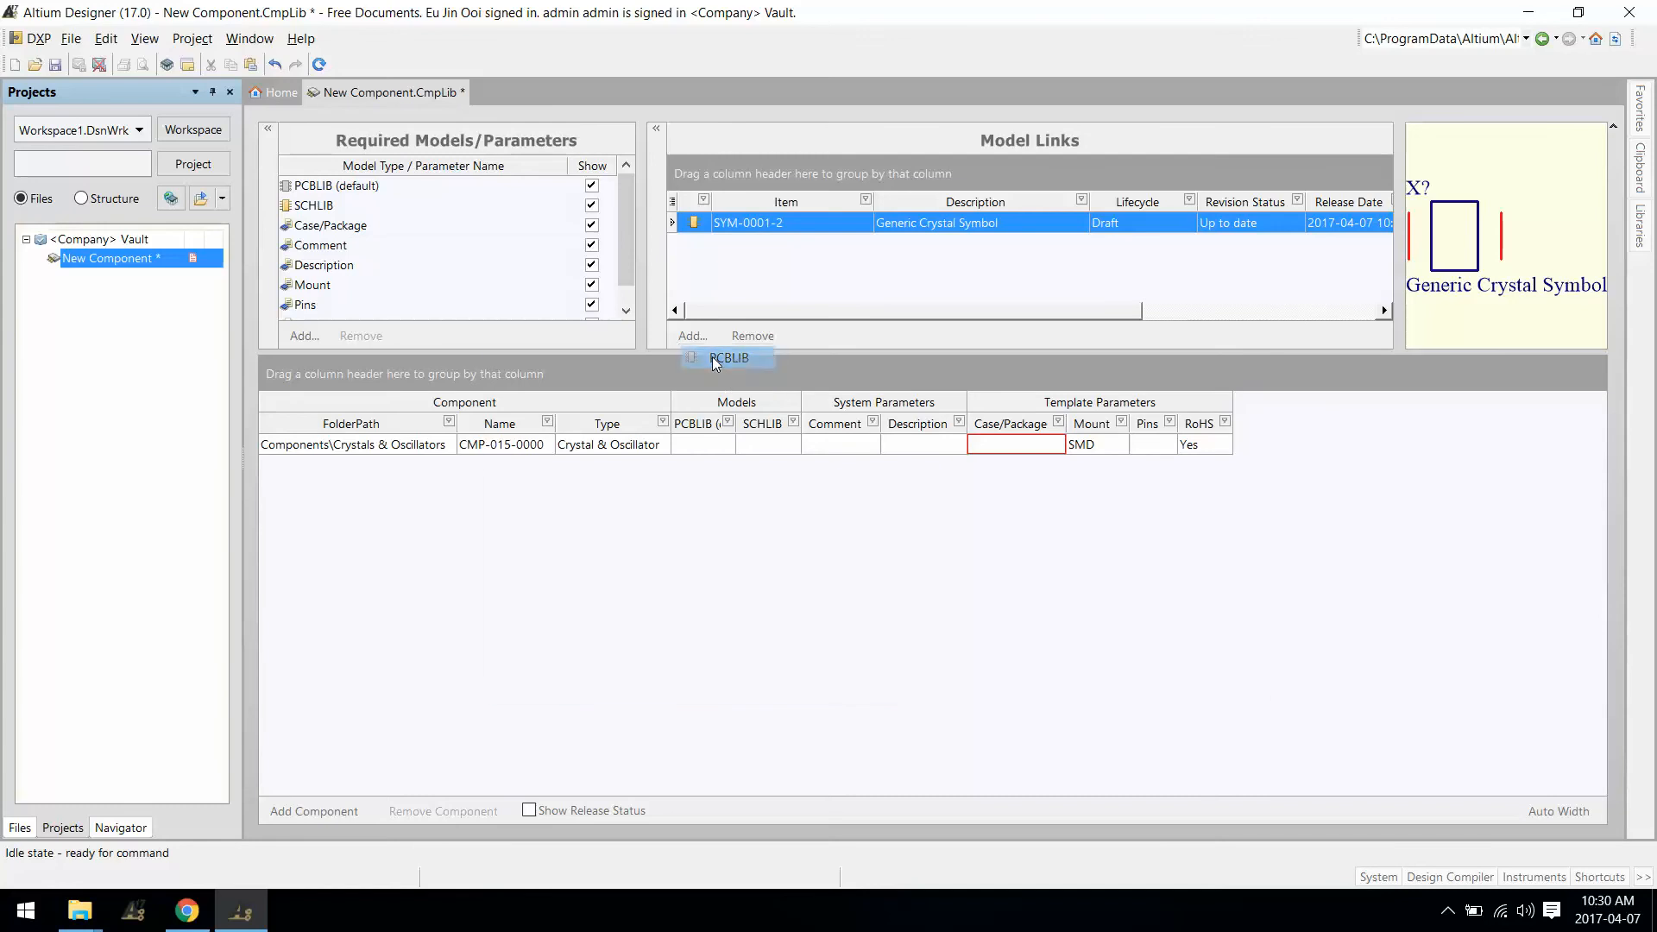
left_click(593, 522)
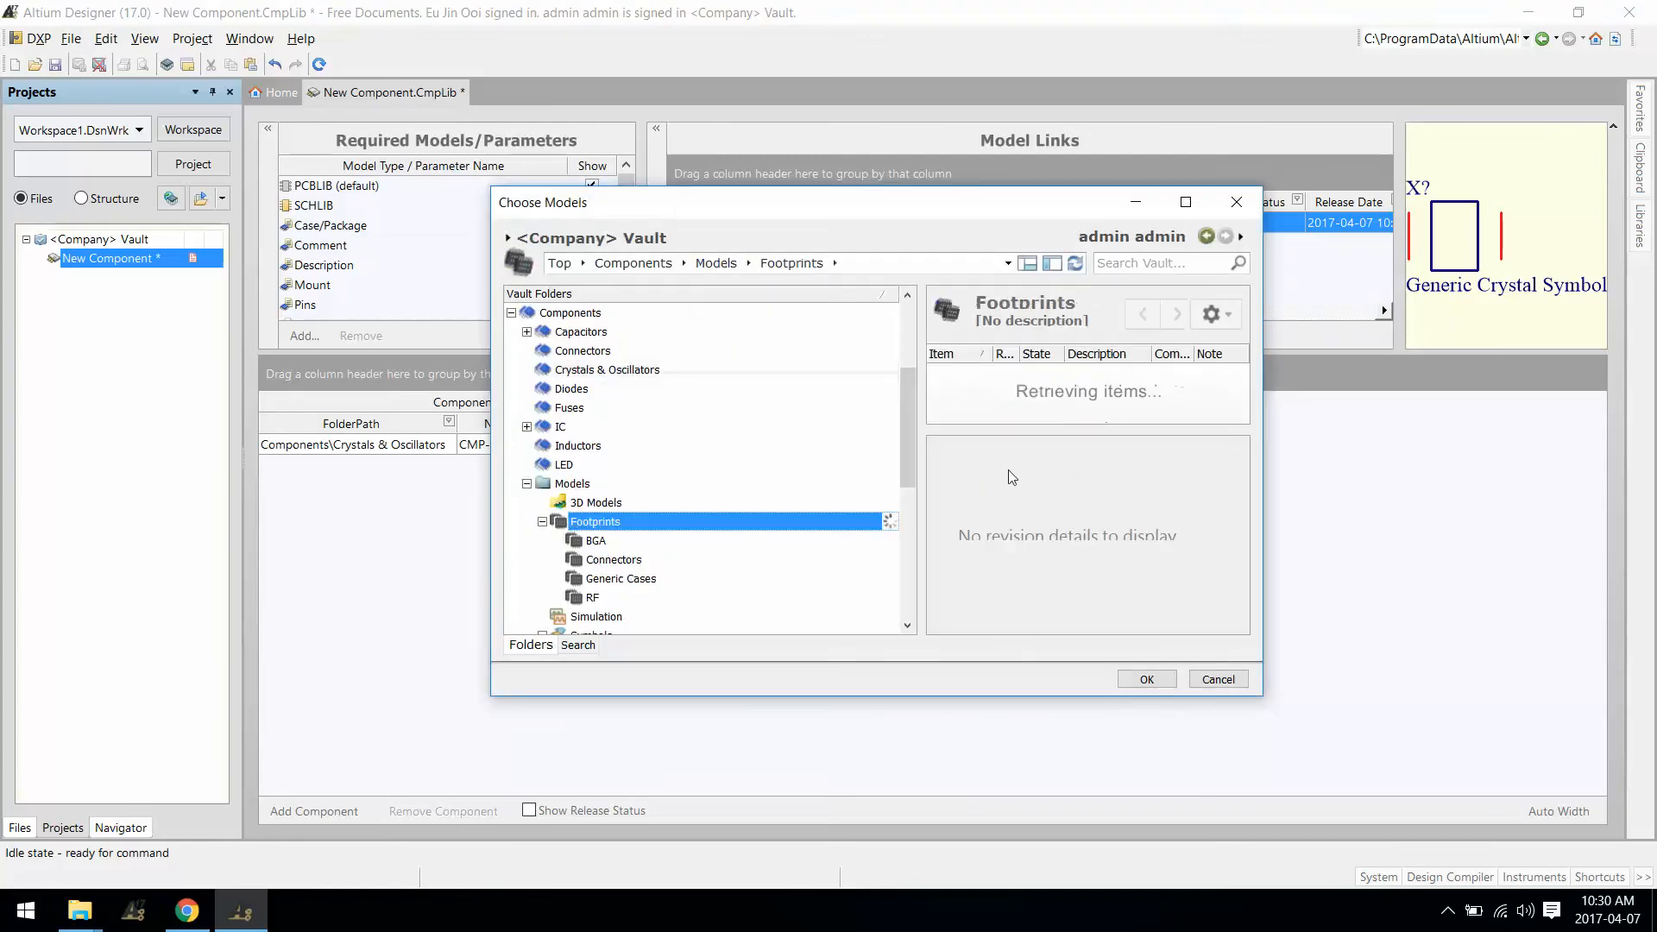
left_click_drag(917, 413, 796, 414)
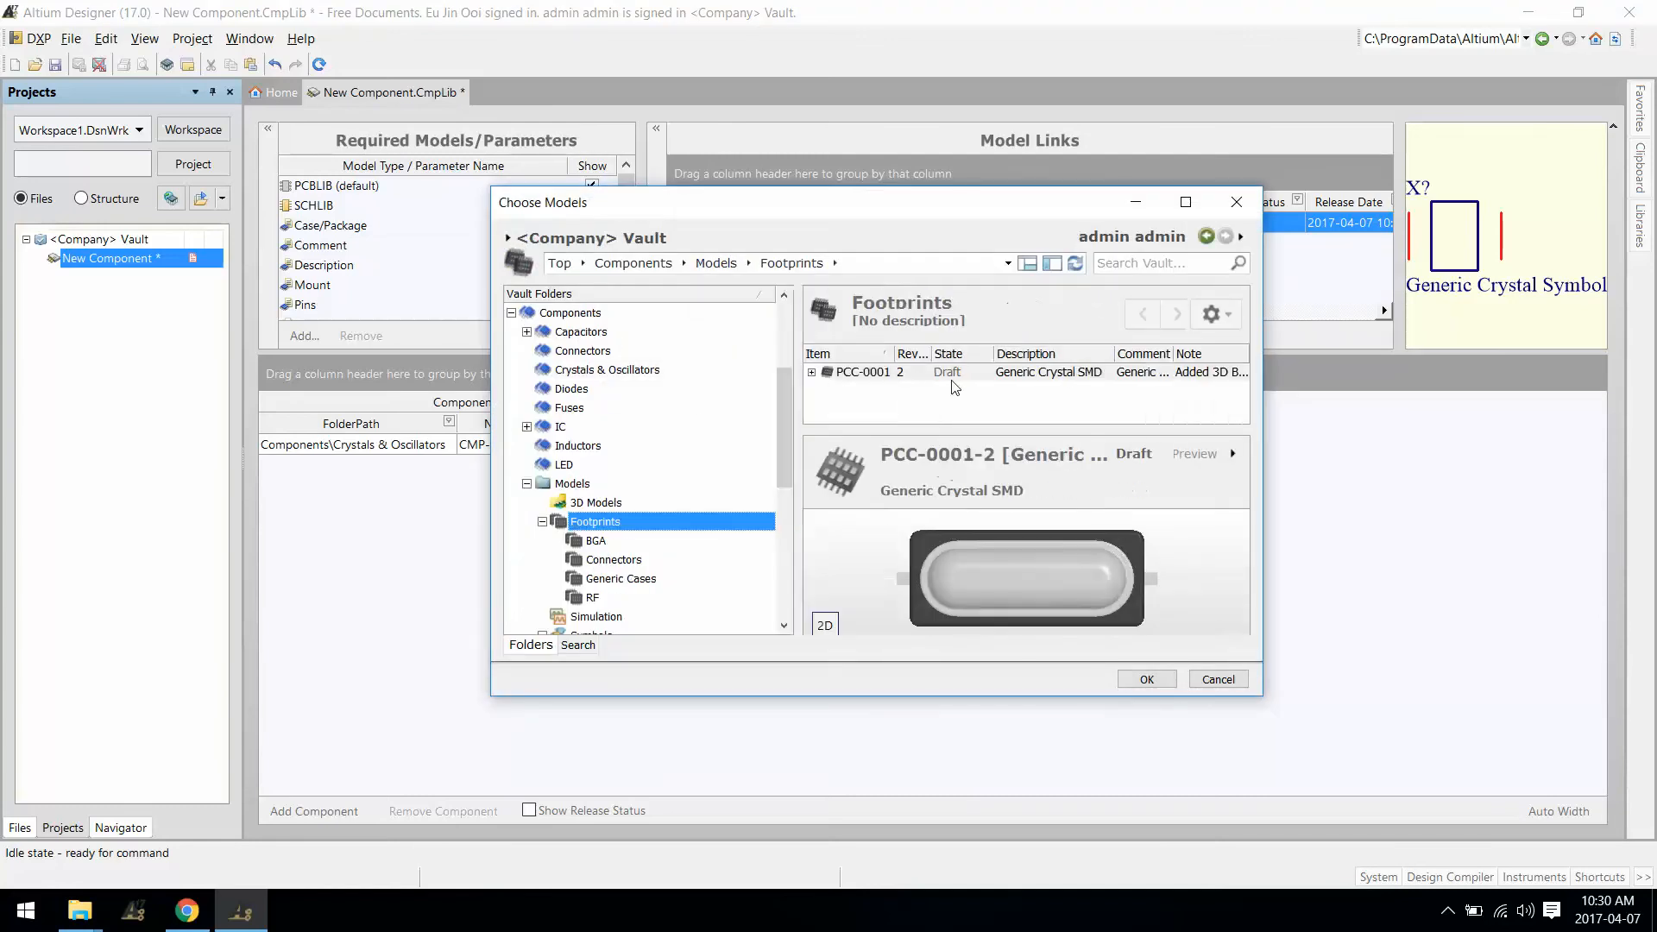
left_click(1036, 372)
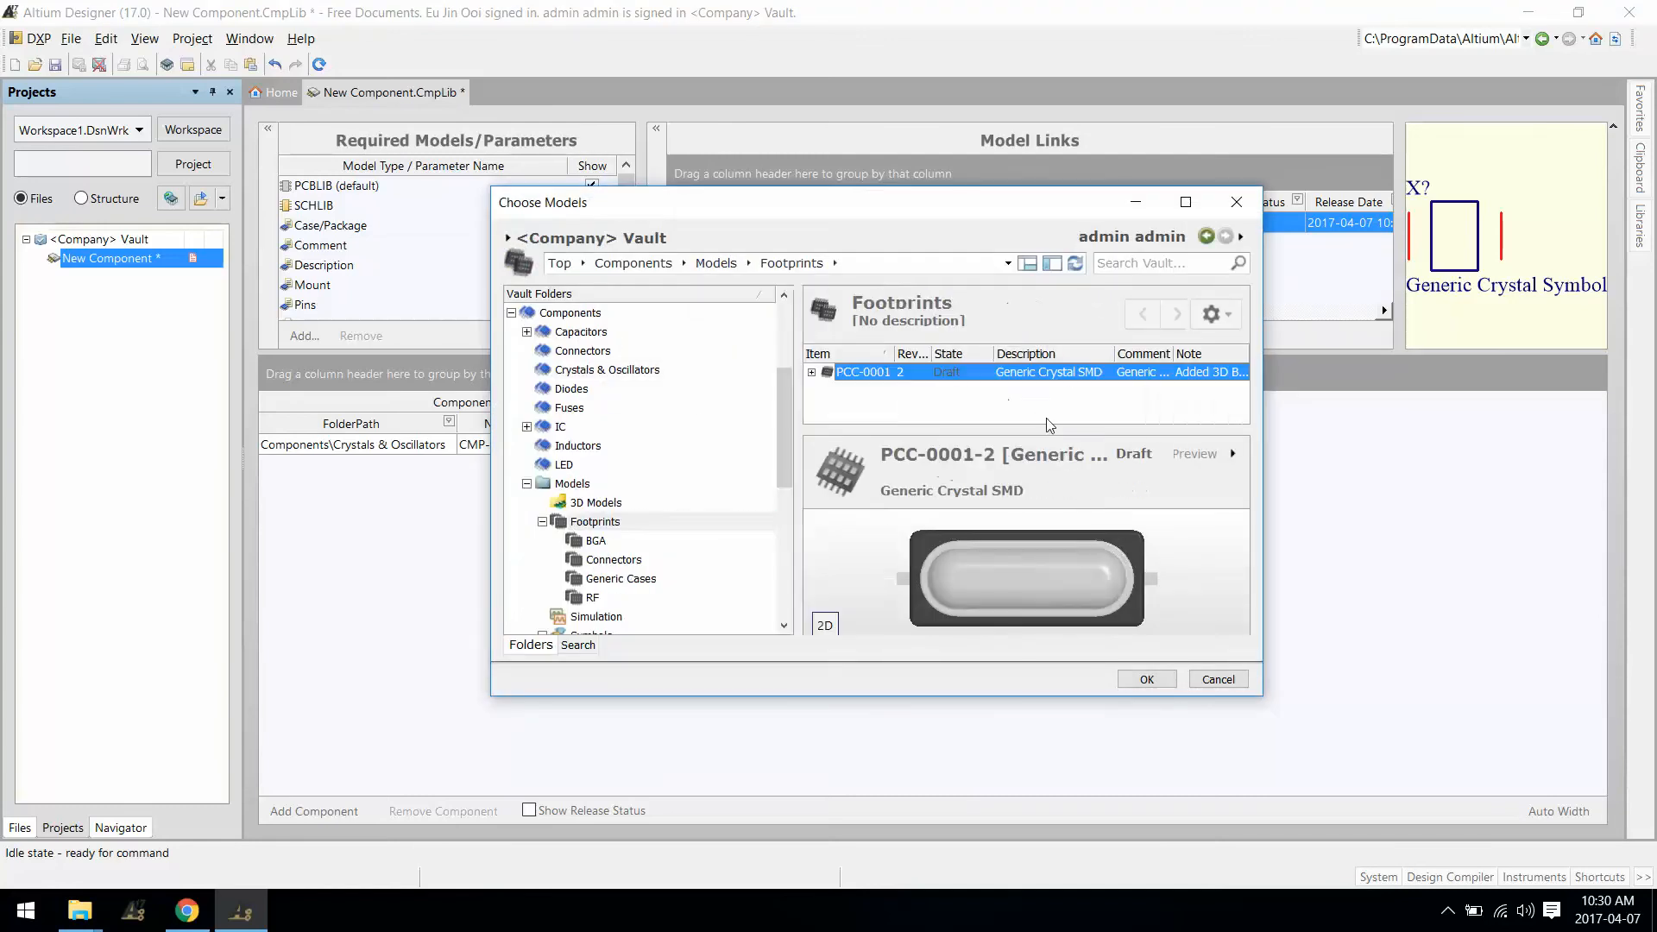
left_click(1151, 680)
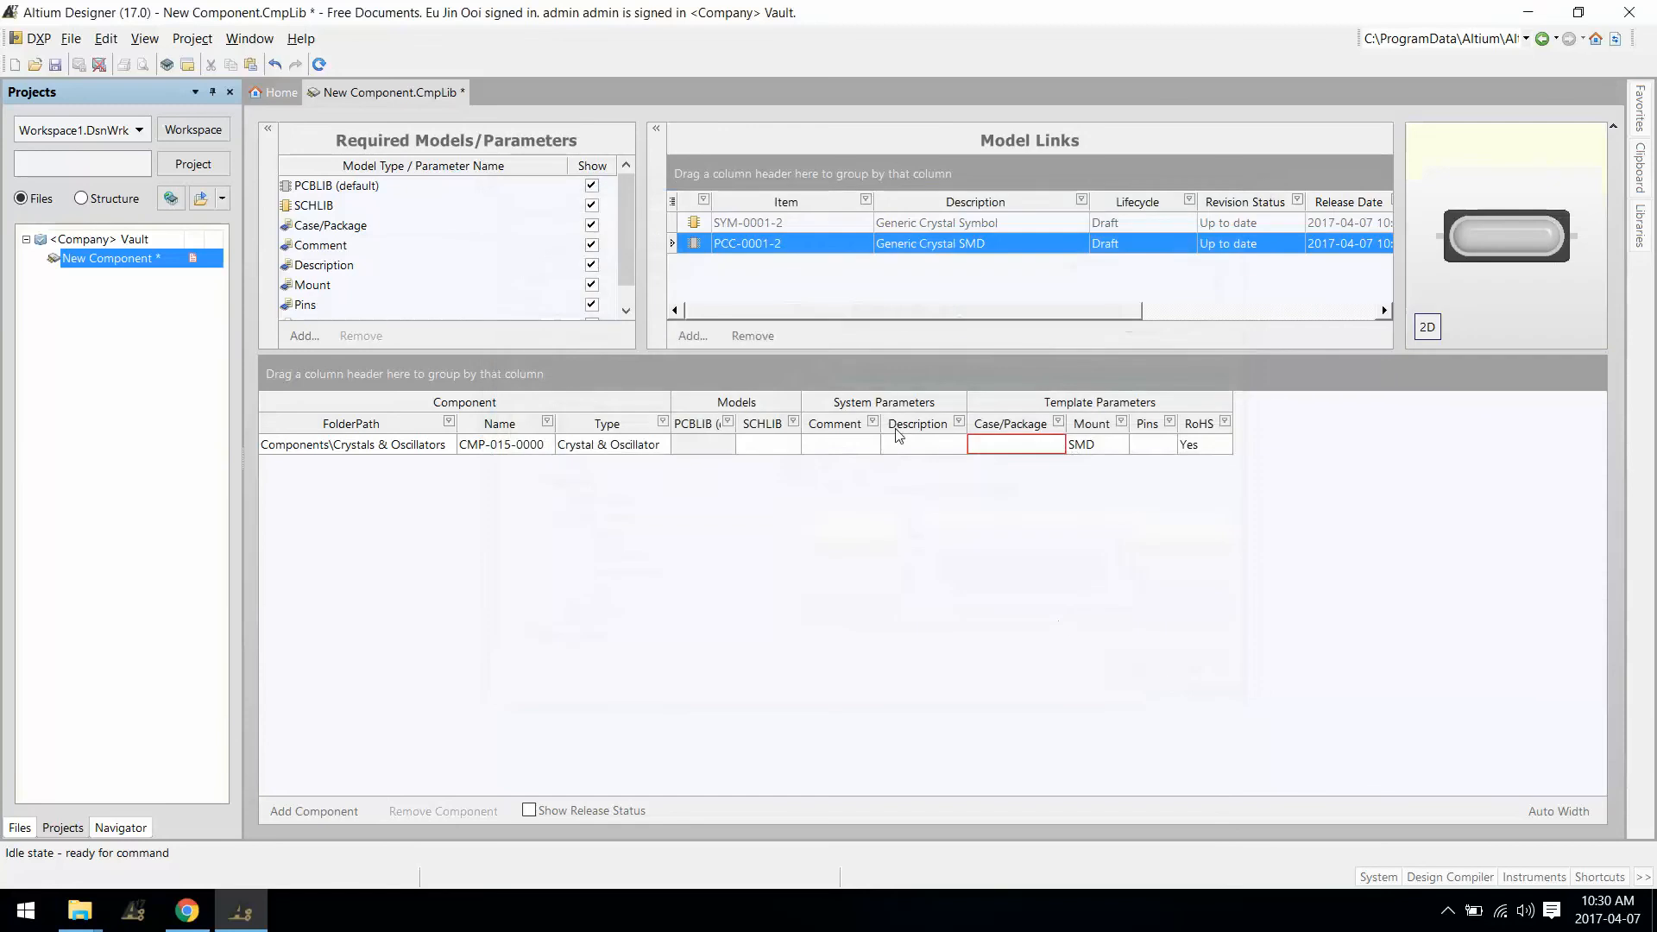
Step: Set the component's PCBLIB cell to PCC-0001-2 and its SCHLIB cell to SYM-0001-2
left_click(701, 449)
left_click(725, 445)
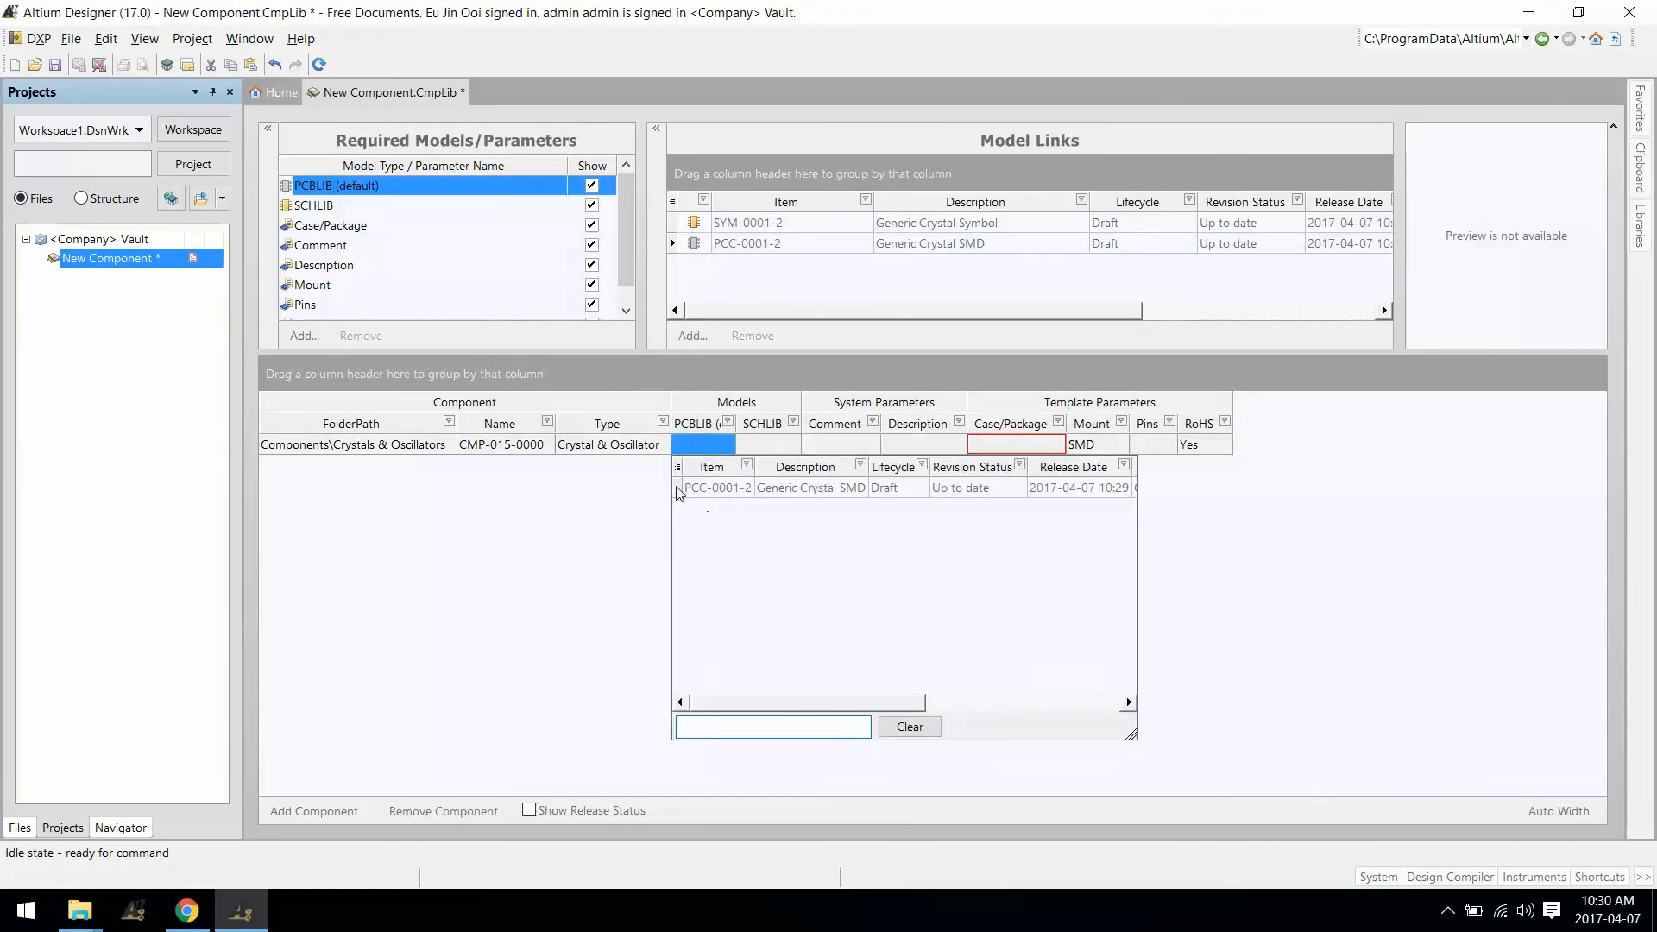
left_click(681, 492)
left_click(774, 443)
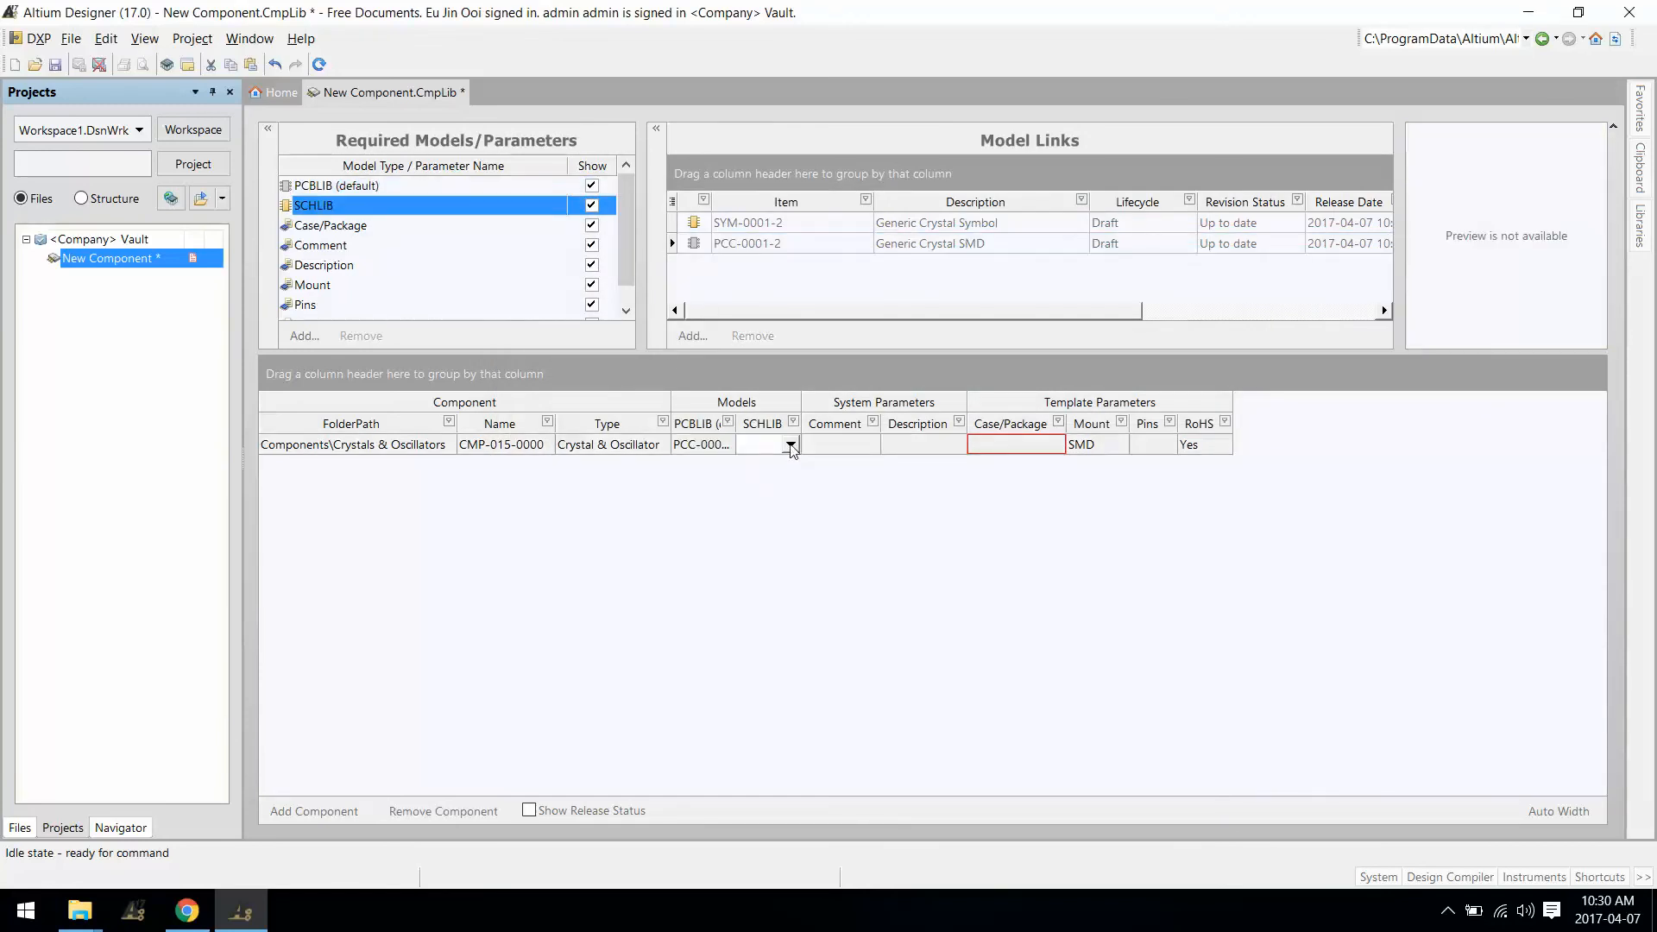
left_click(796, 445)
left_click(748, 489)
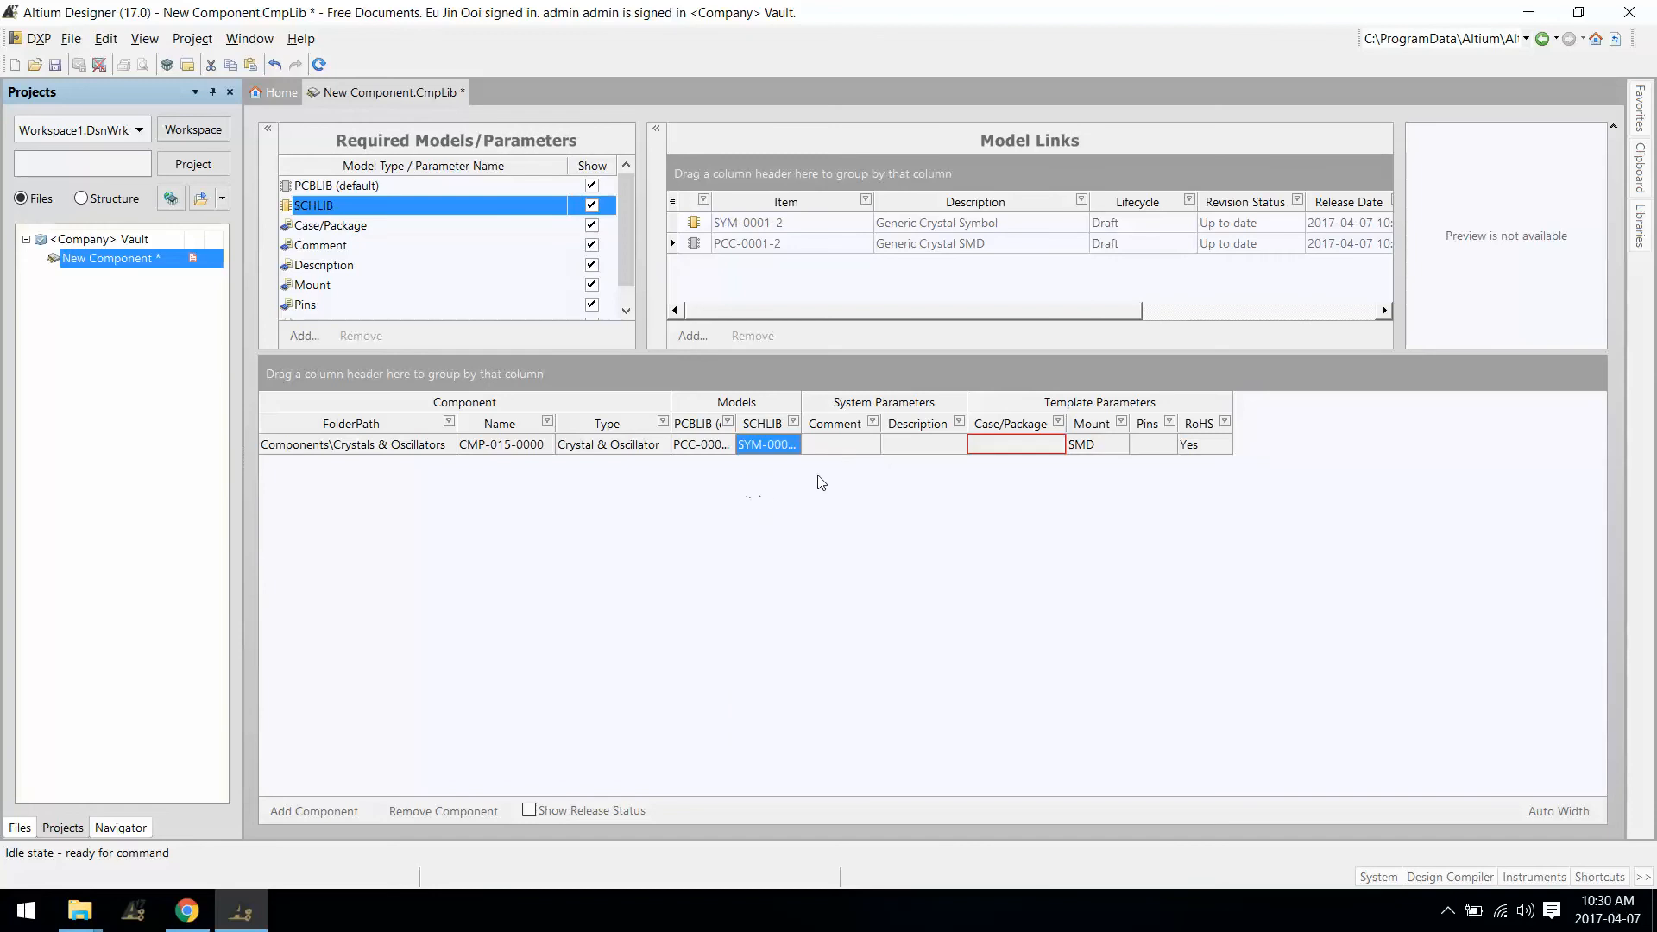
left_click(861, 447)
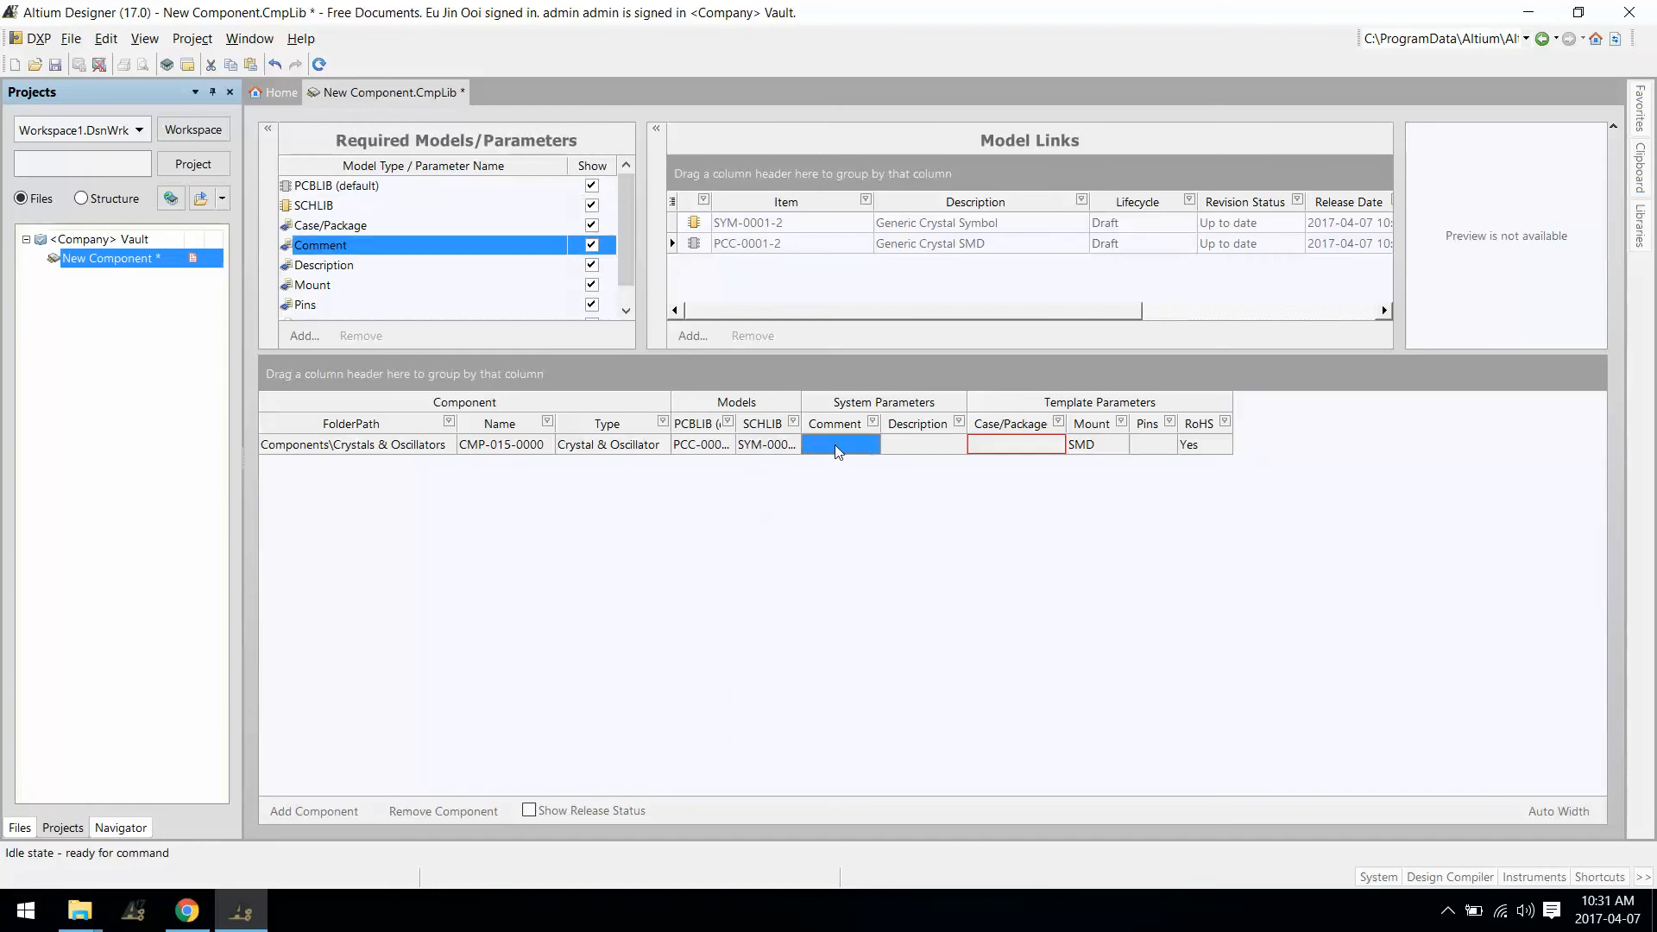
Step: Enter 8MHz Crystal as Comment, copy it into Description, and set Case/Package to 0805
type("8MH")
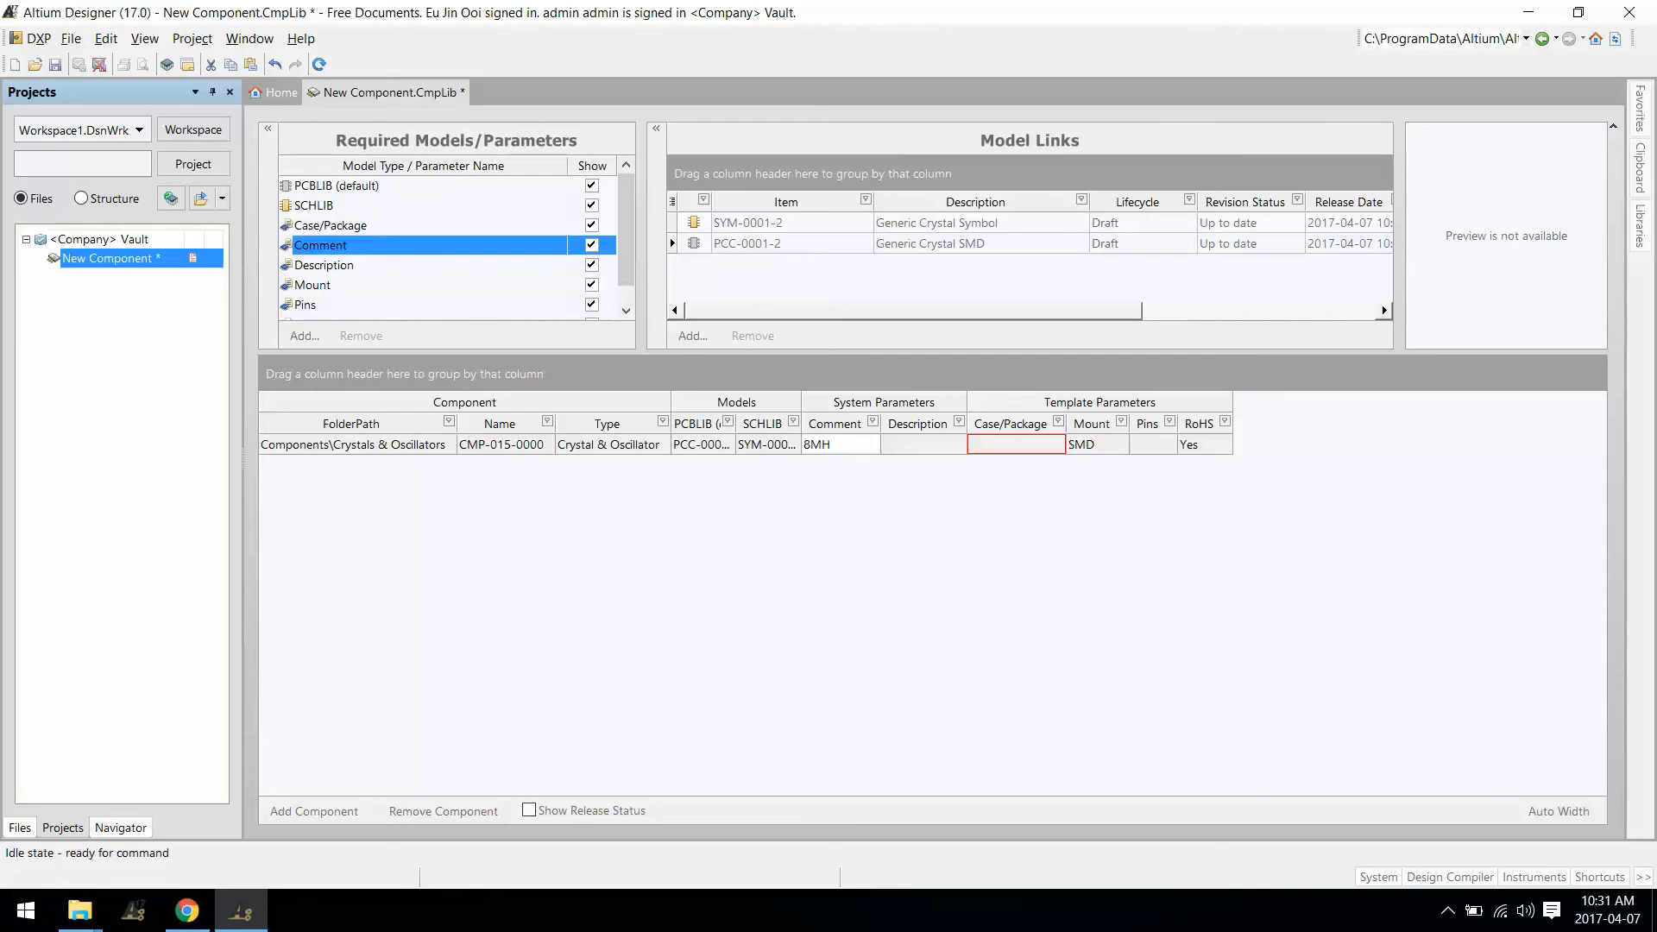
type("z Crystal")
key("Tab")
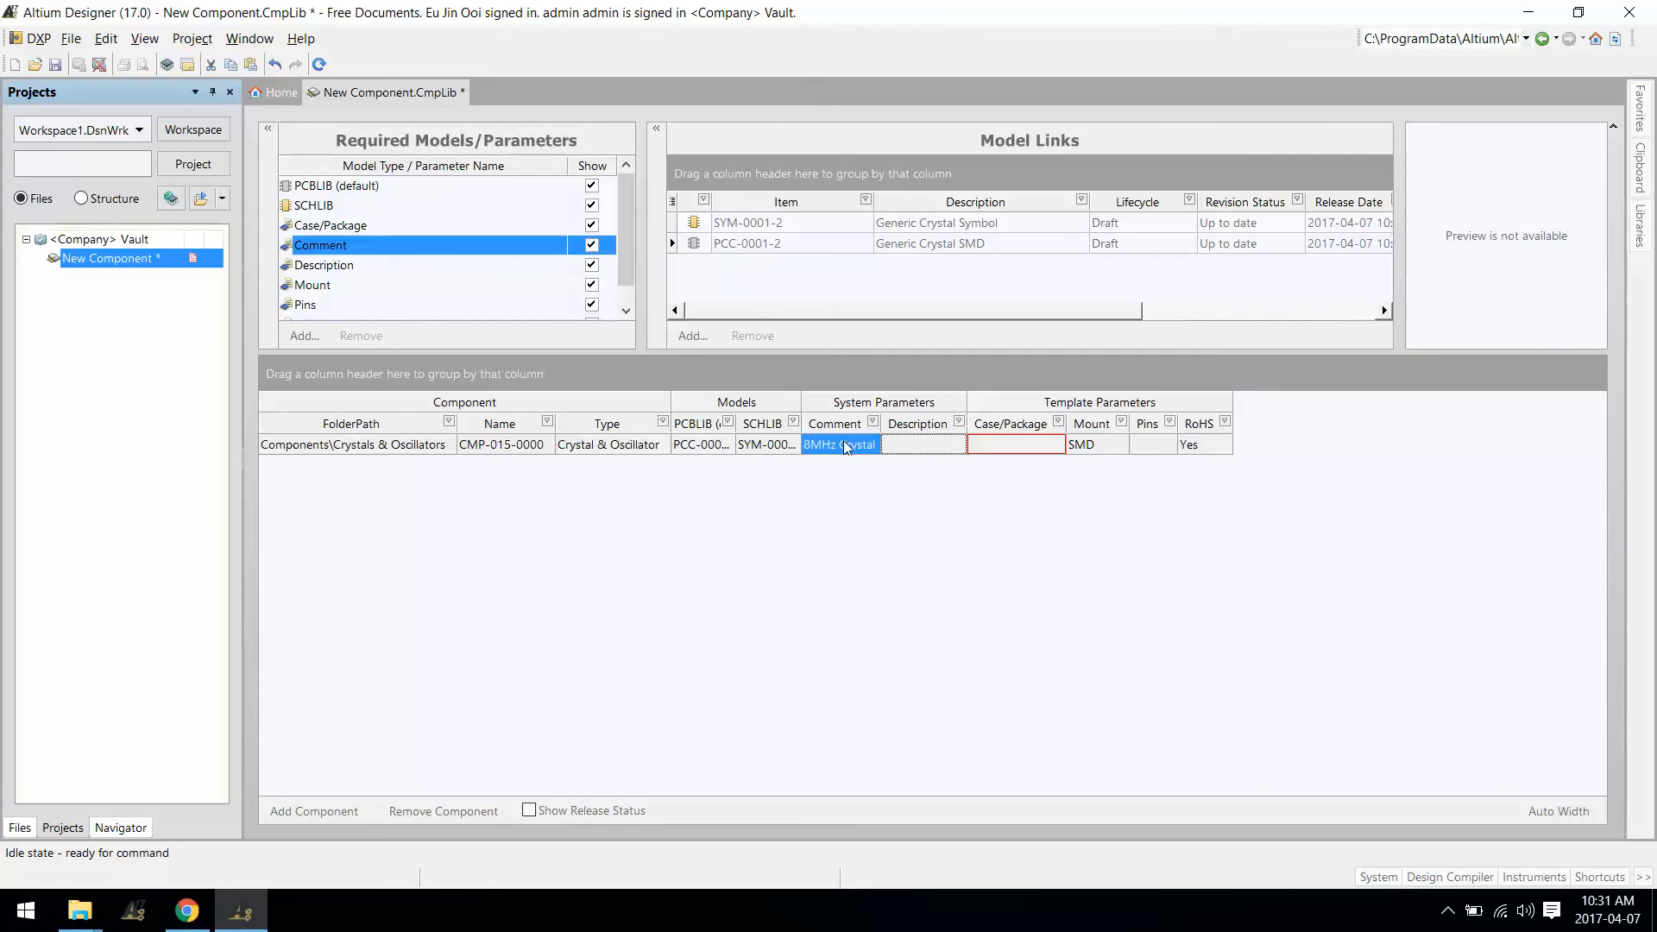
left_click(843, 443)
key("ctrl+c")
left_click(924, 450)
key("ctrl+v")
left_click(1042, 457)
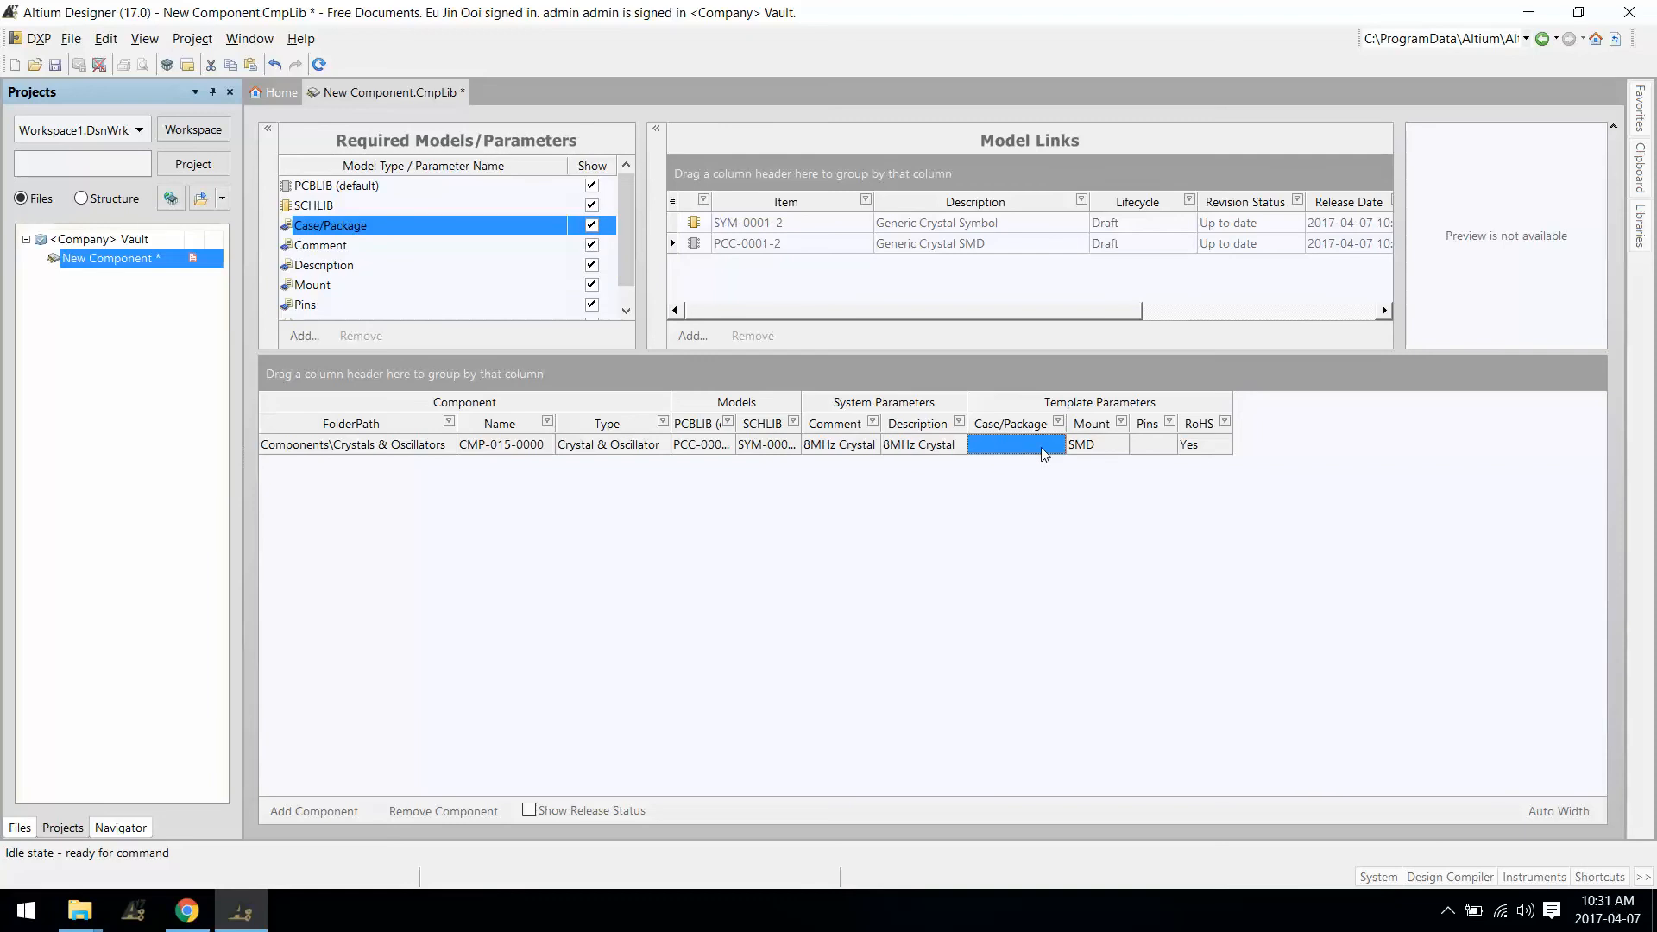
type("0805")
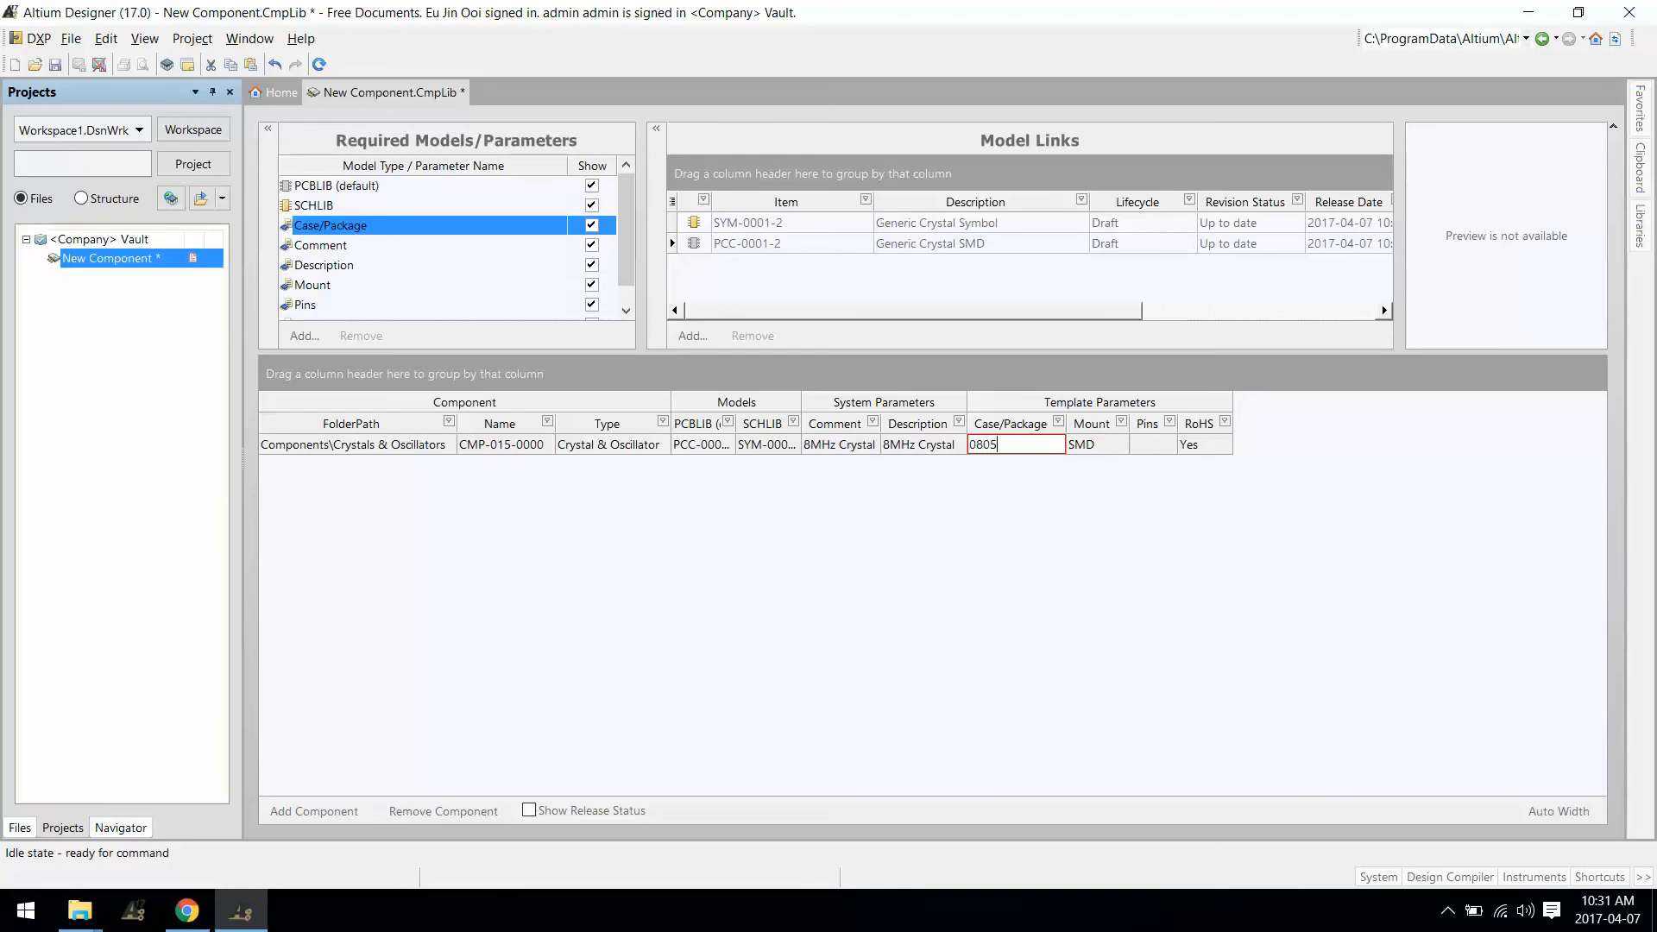
key("Return")
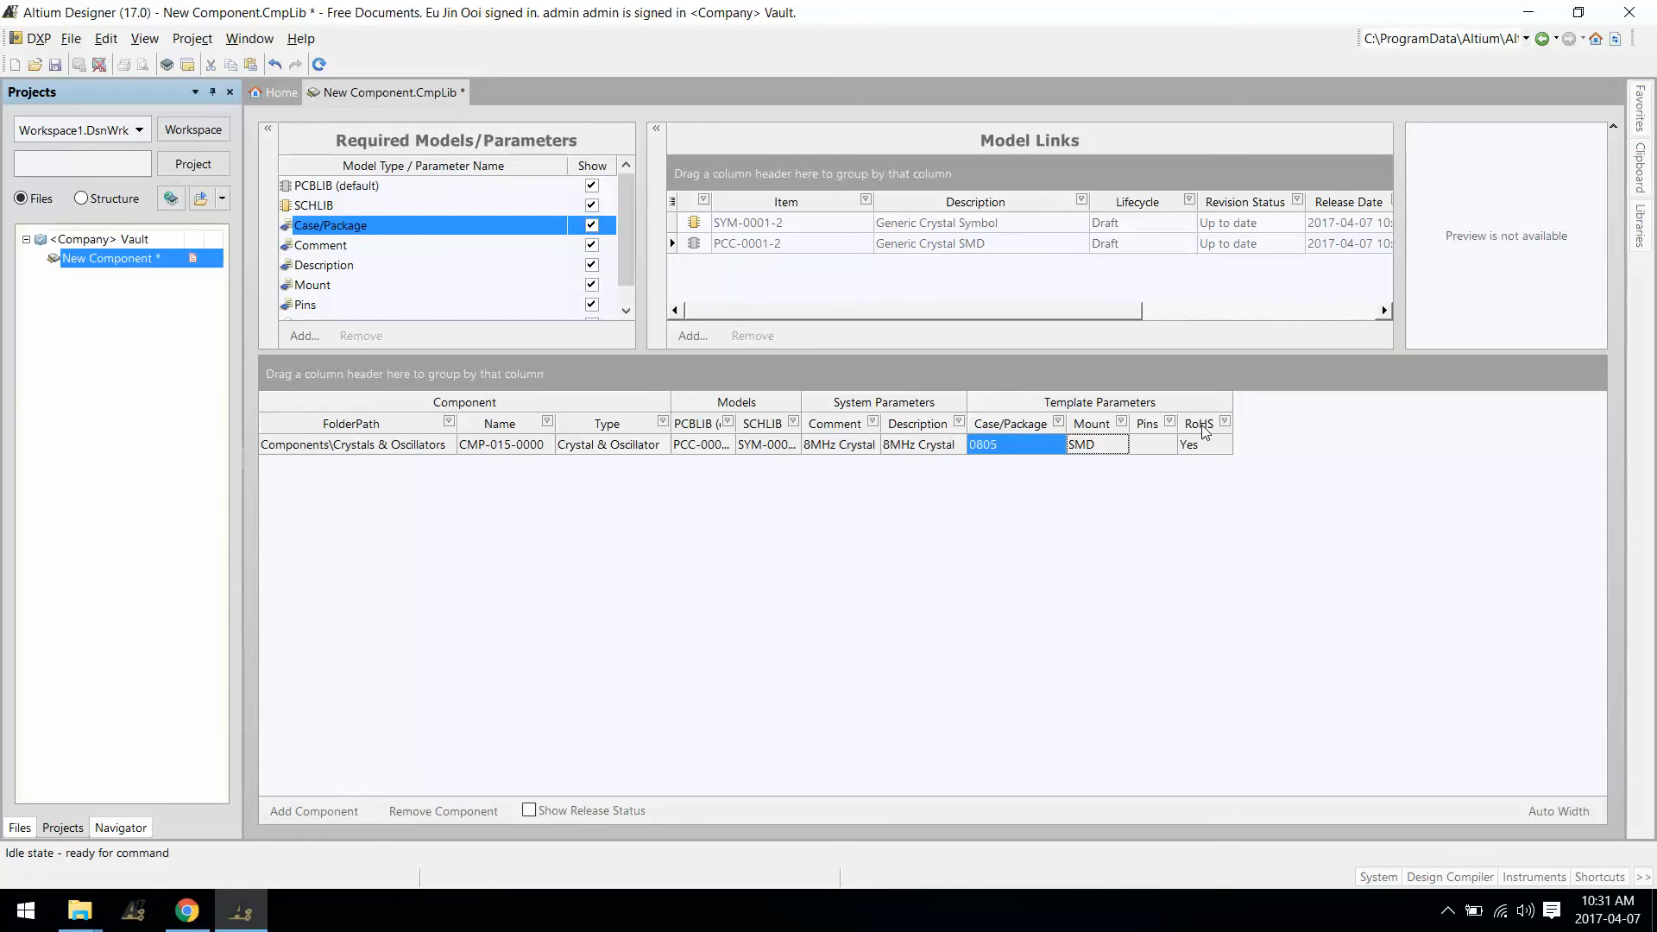
right_click(1205, 430)
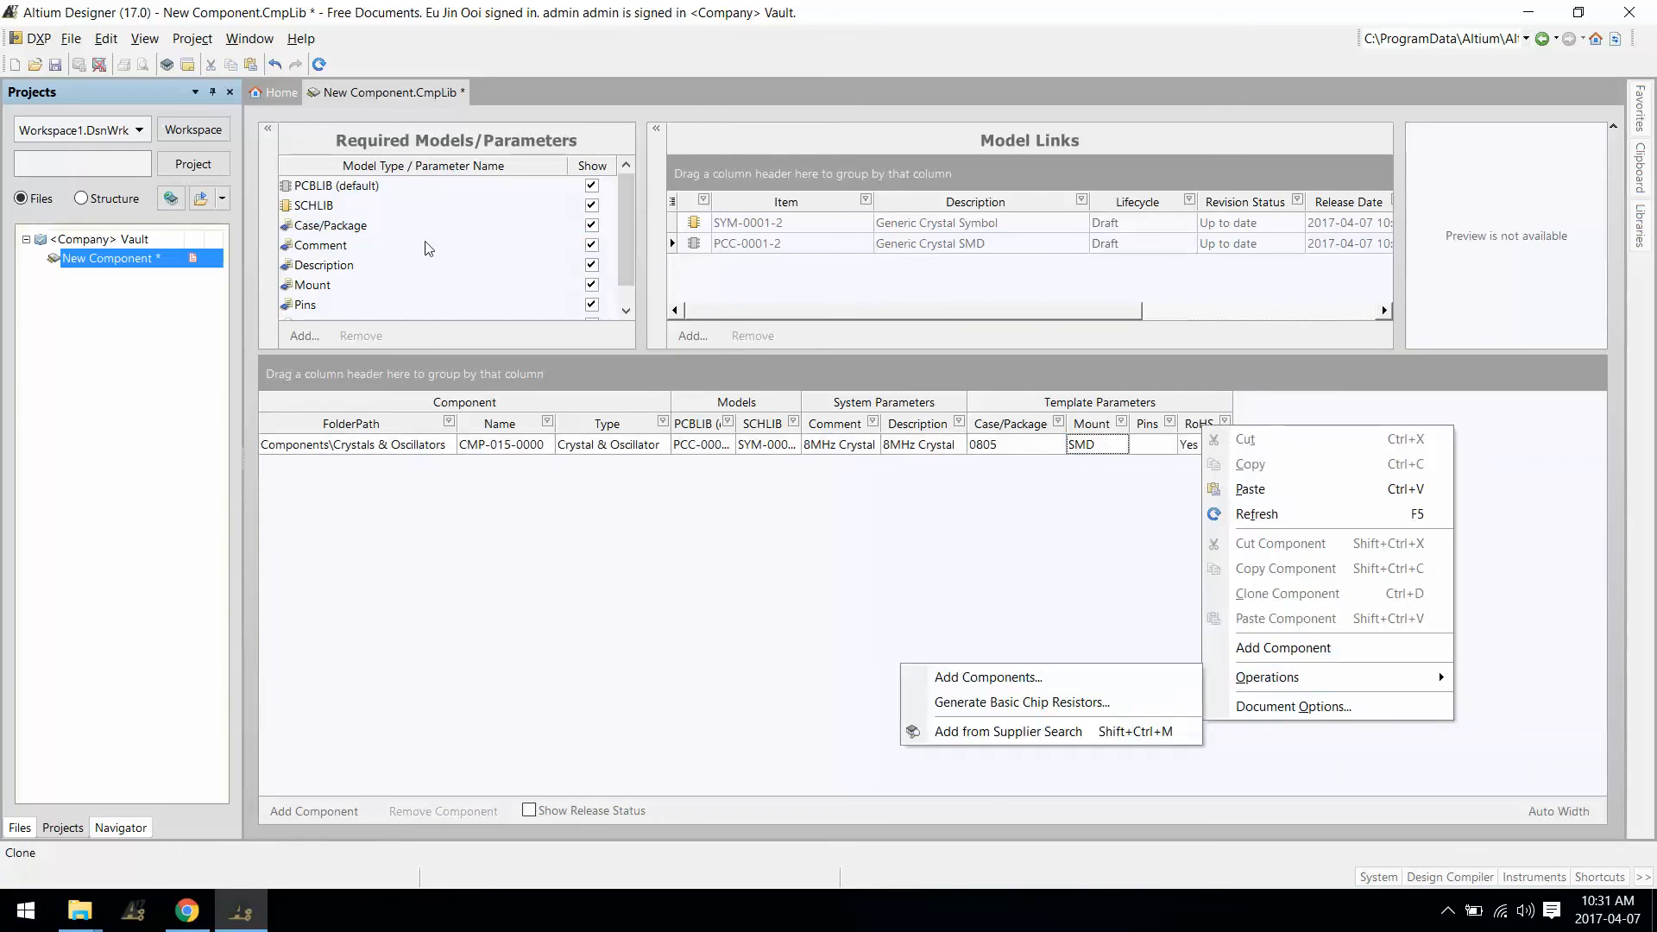
Step: Add a new Parameter 1 to the crystal component's required parameters
left_click(304, 335)
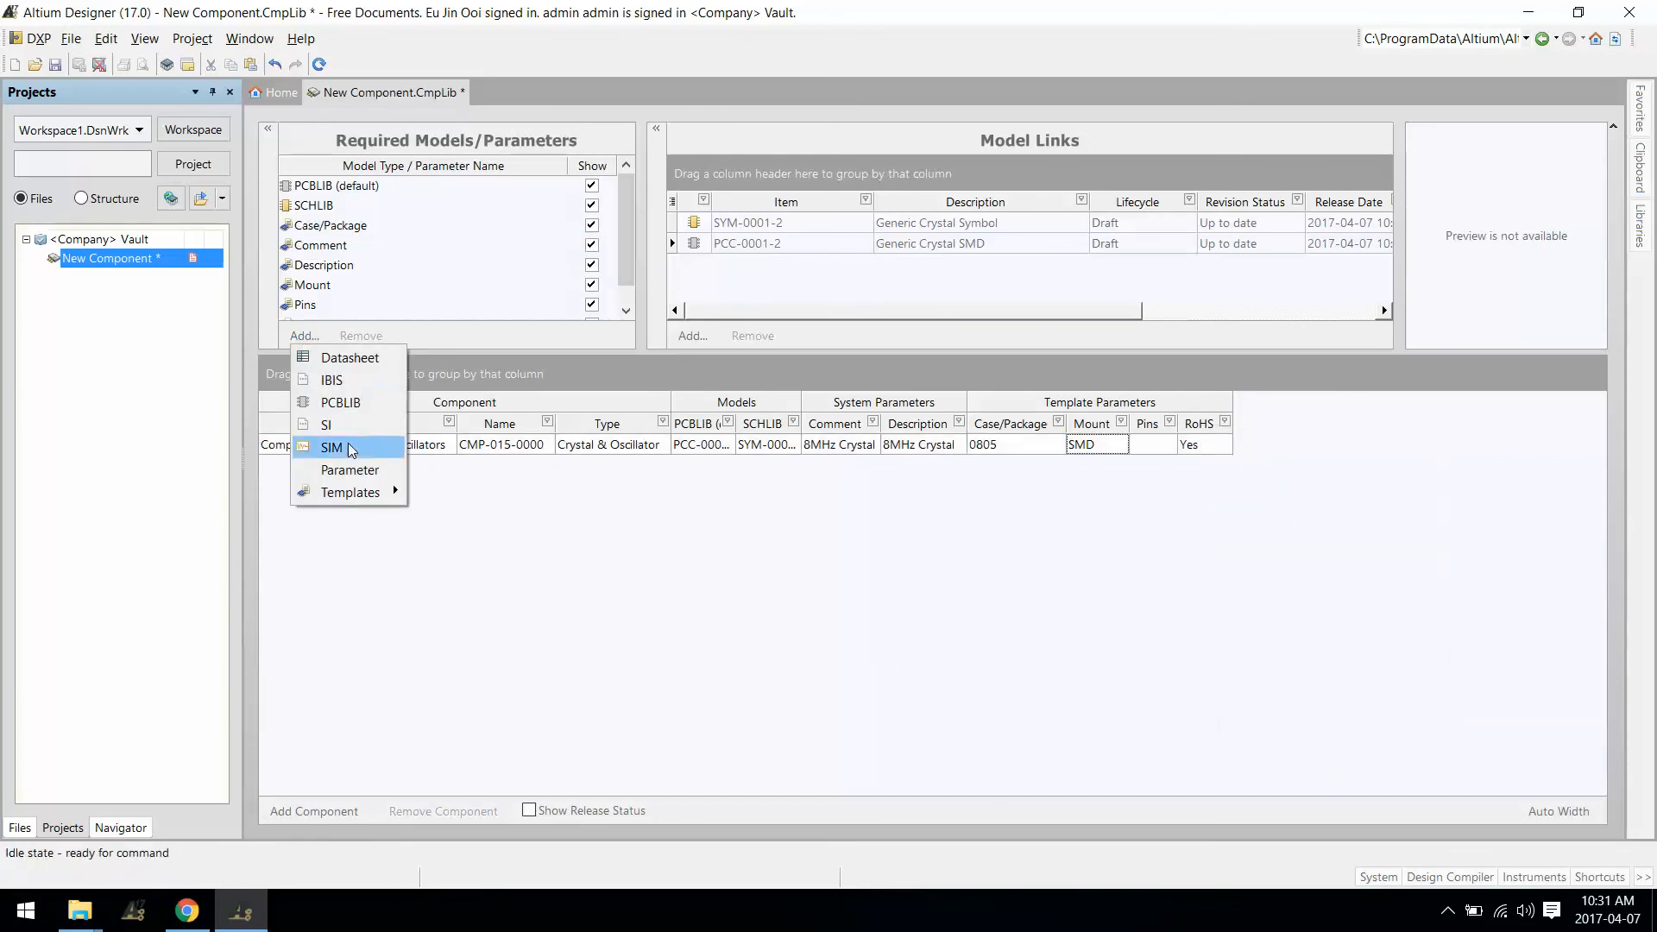
left_click(346, 469)
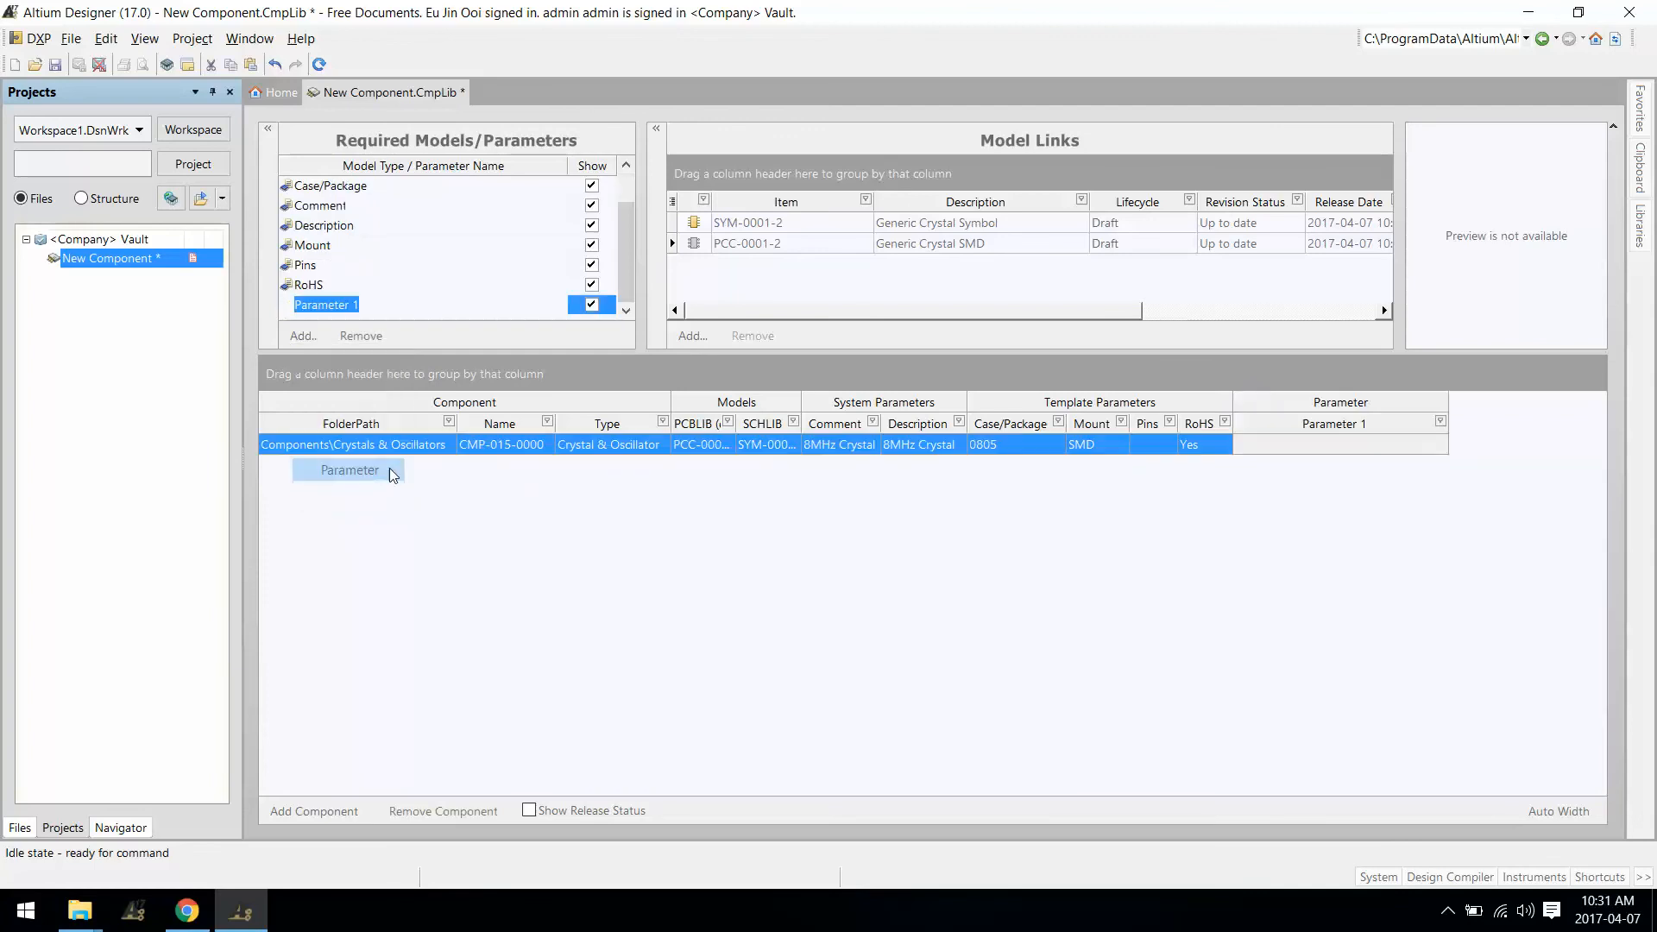
left_click(1439, 422)
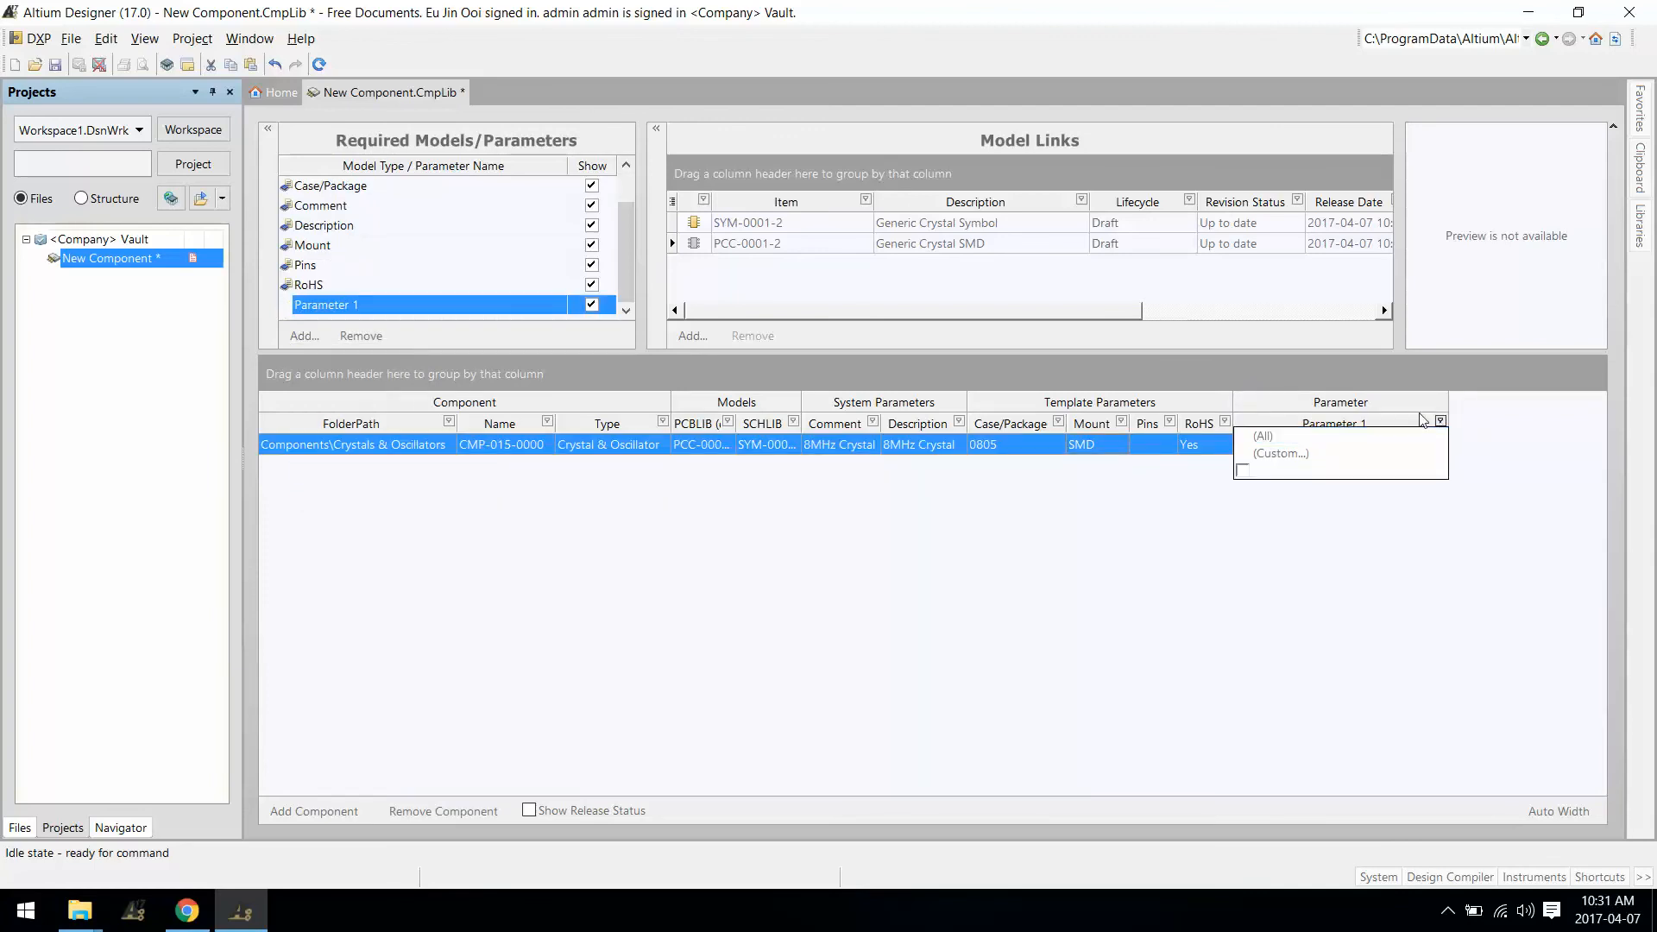
right_click(1386, 416)
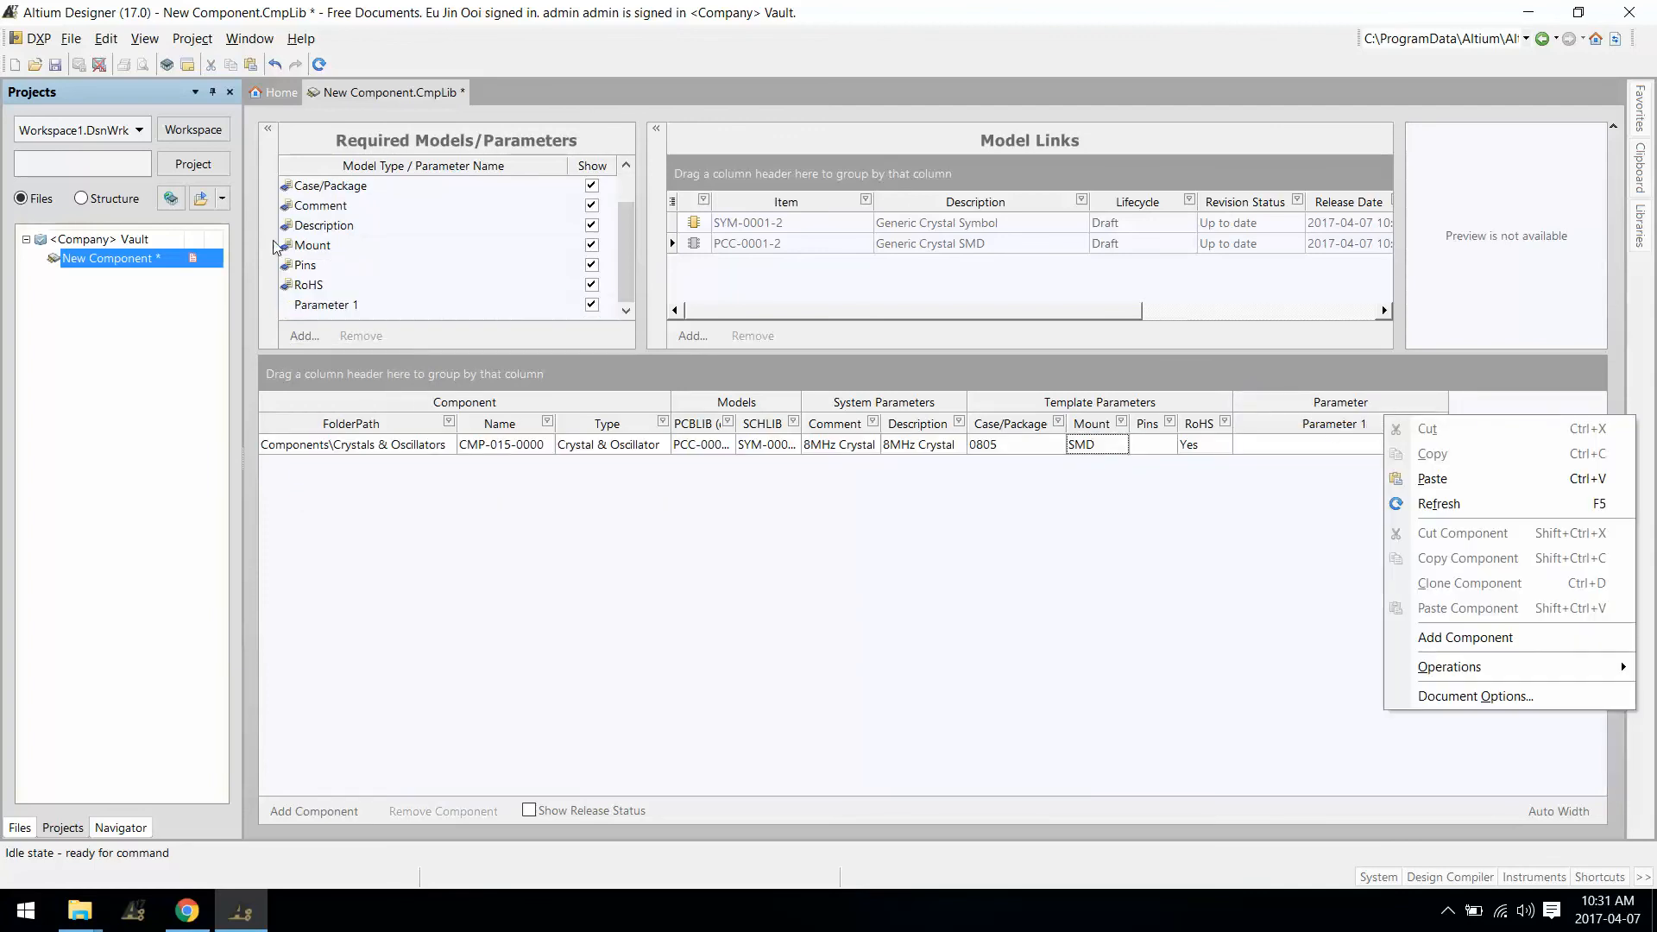
right_click(329, 313)
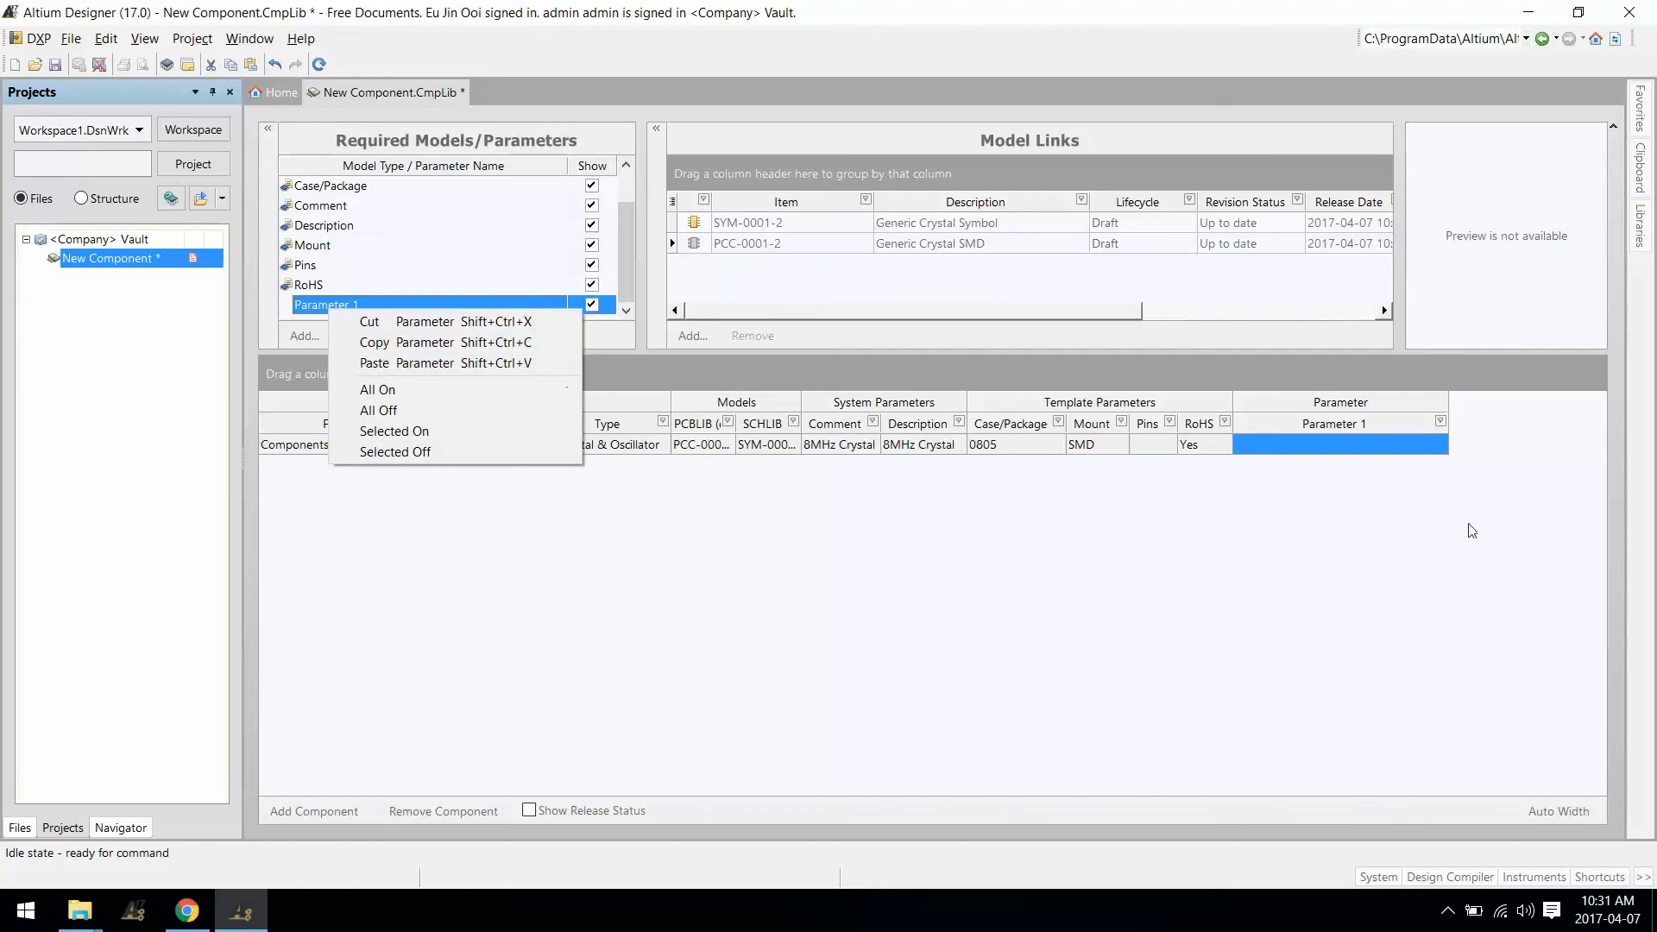
left_click(1297, 430)
Step: Select Parameter 1 under Required Models/Parameters and remove it from the component
right_click(1297, 430)
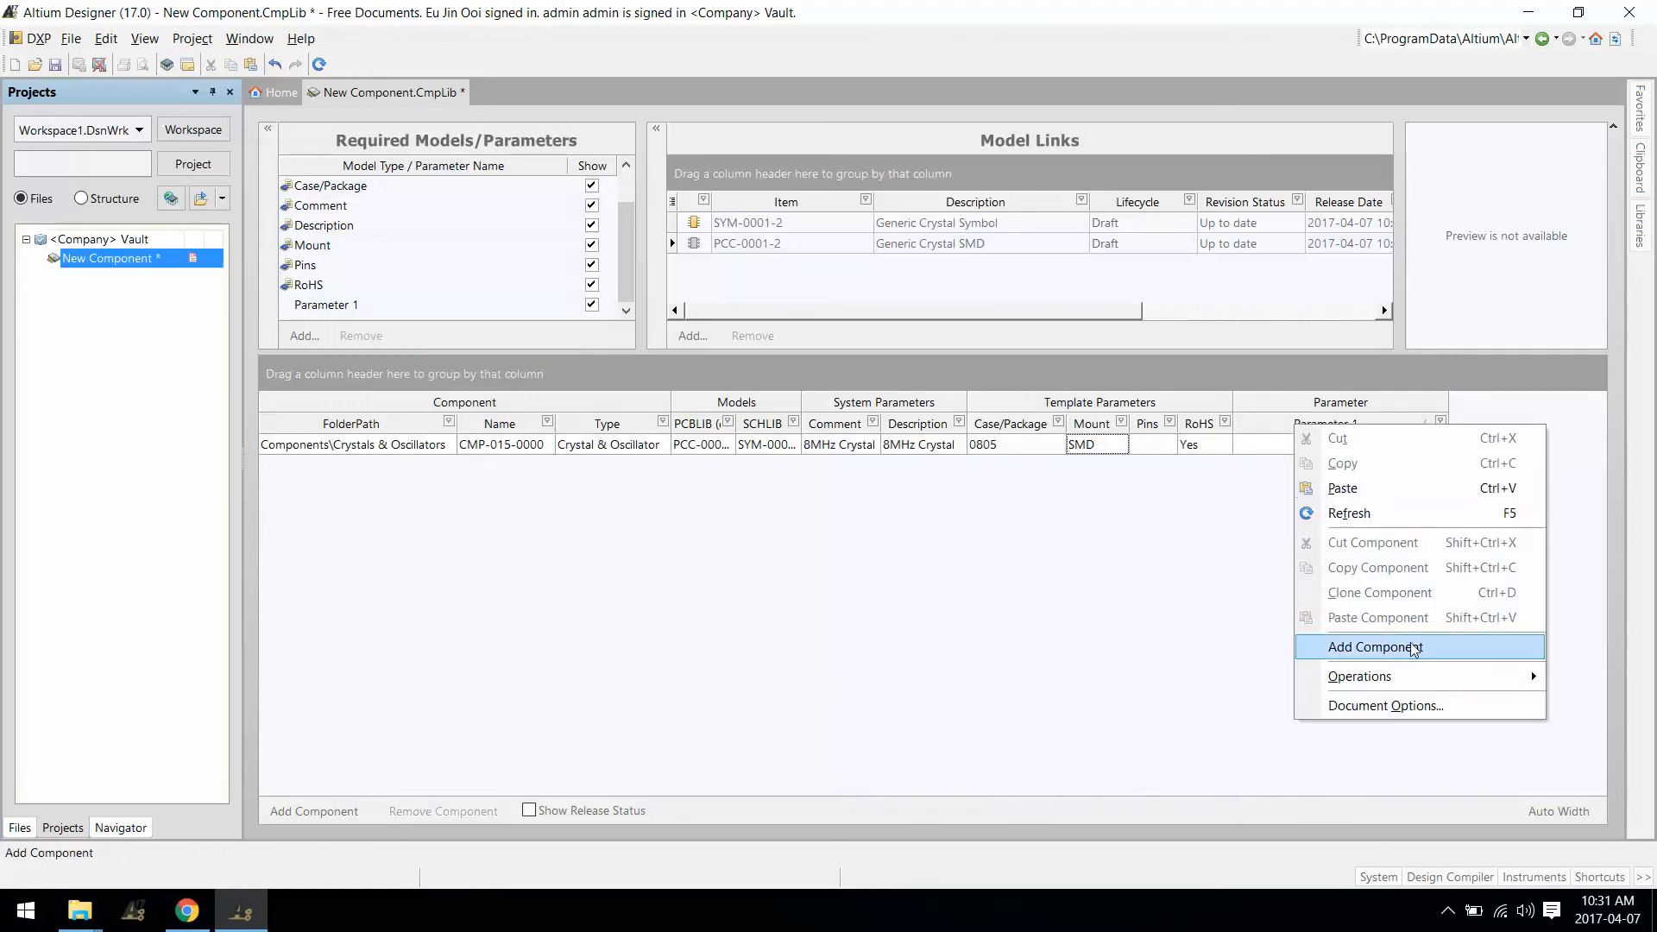
mouse_move(1405, 678)
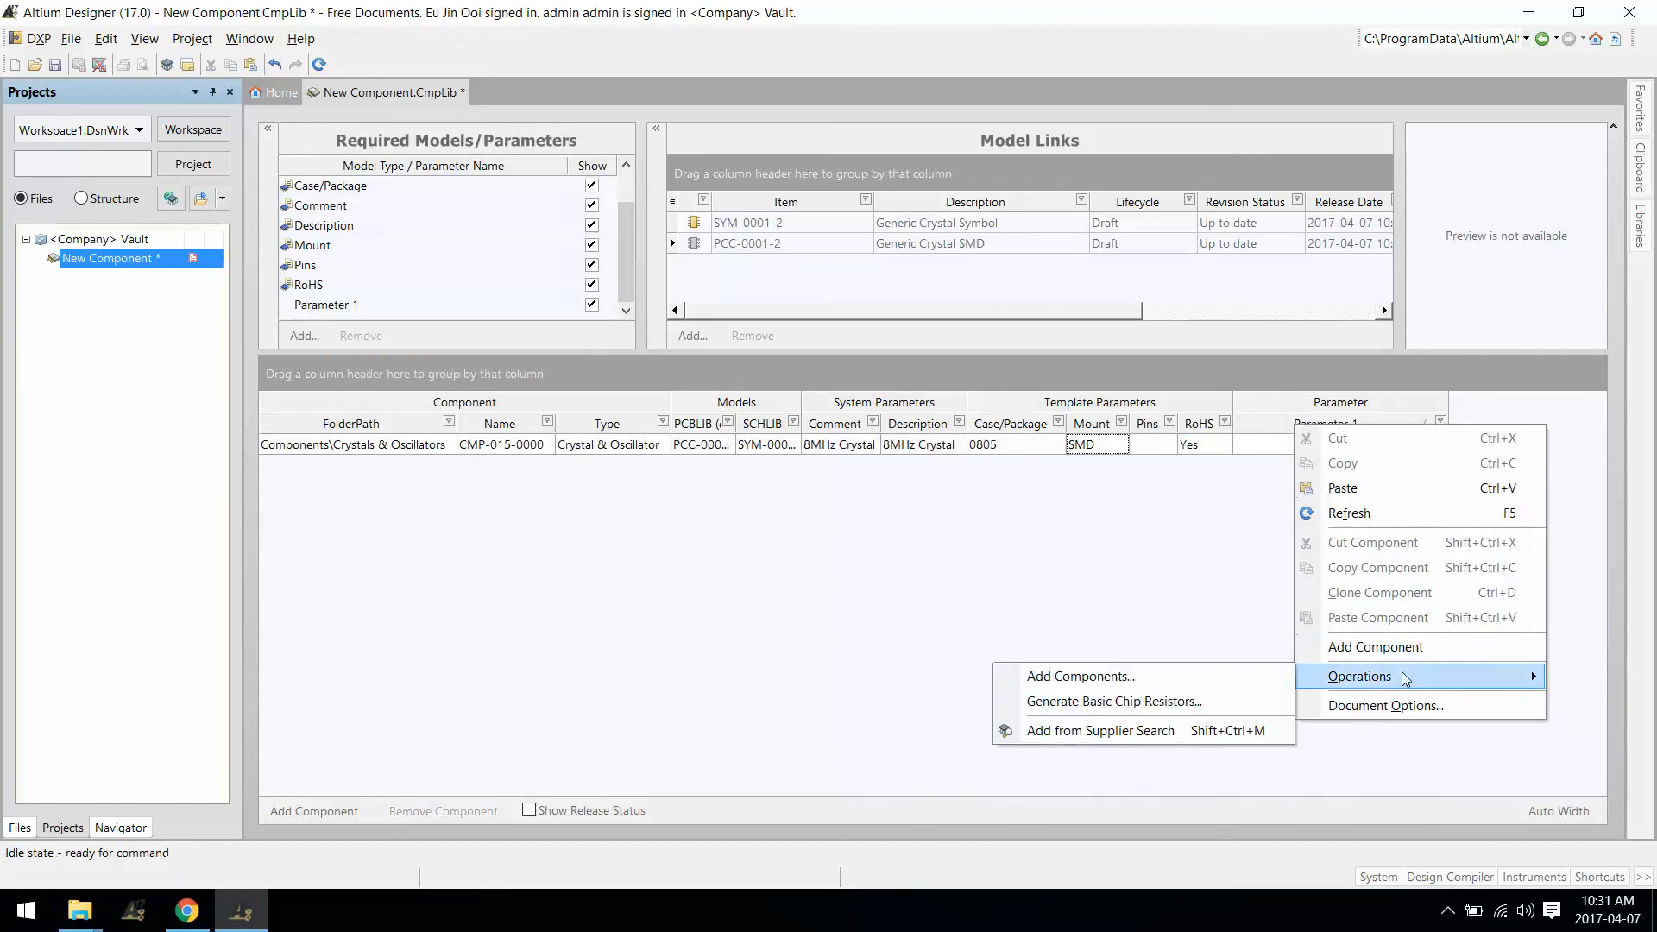
left_click(1398, 767)
right_click(1330, 396)
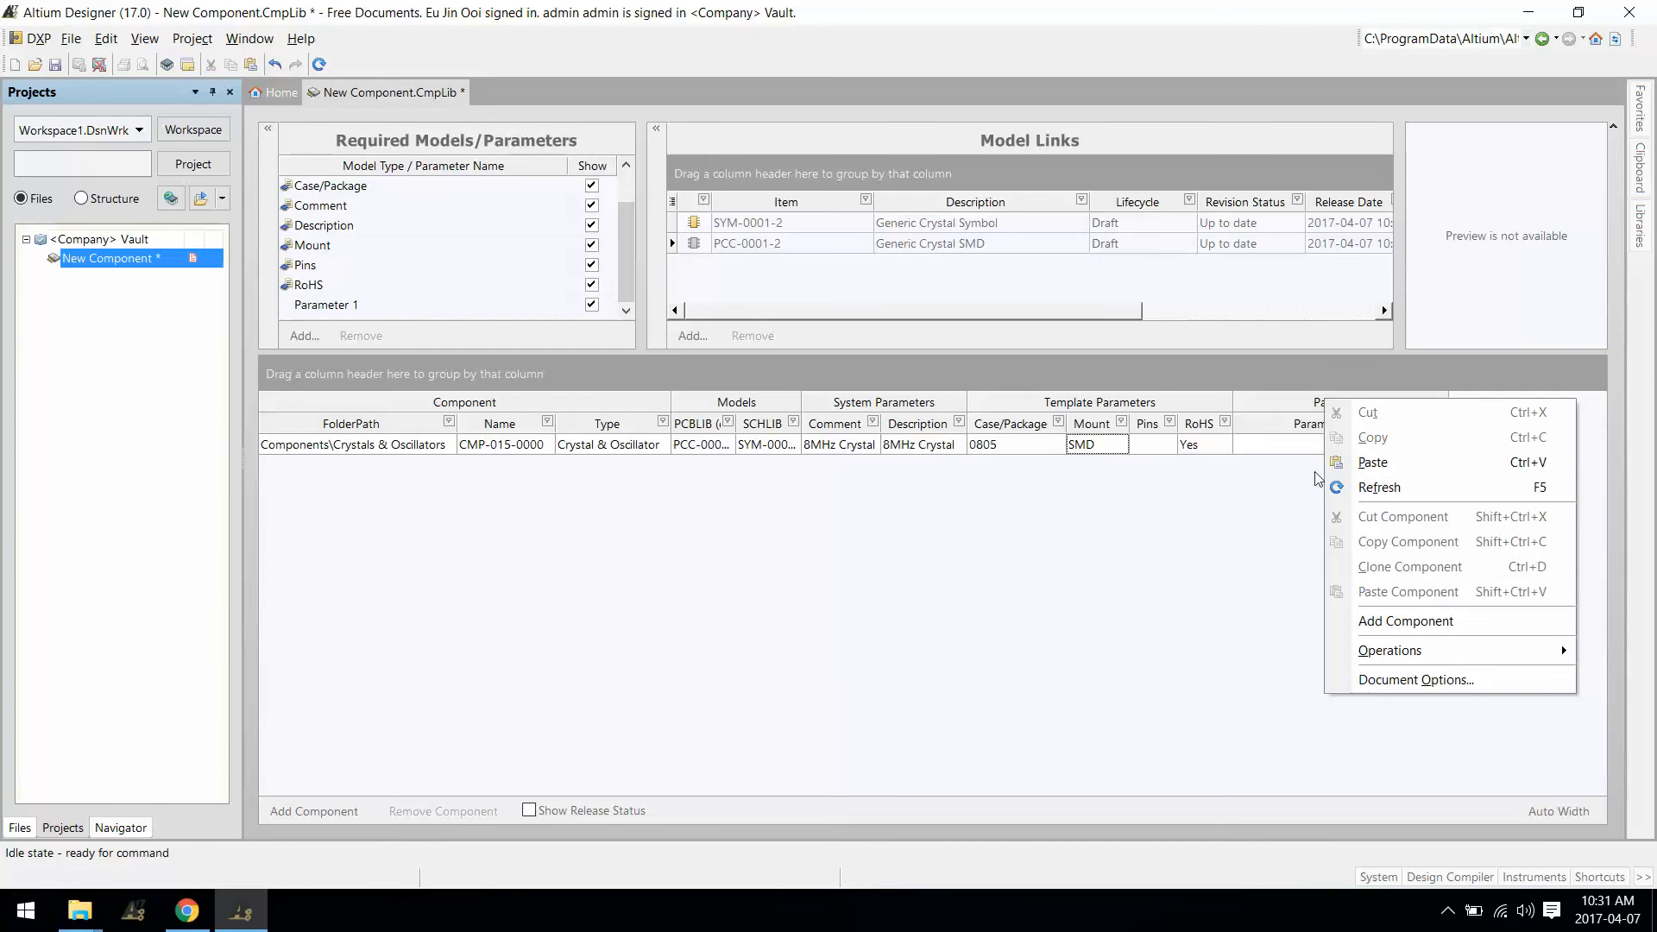
left_click(1310, 496)
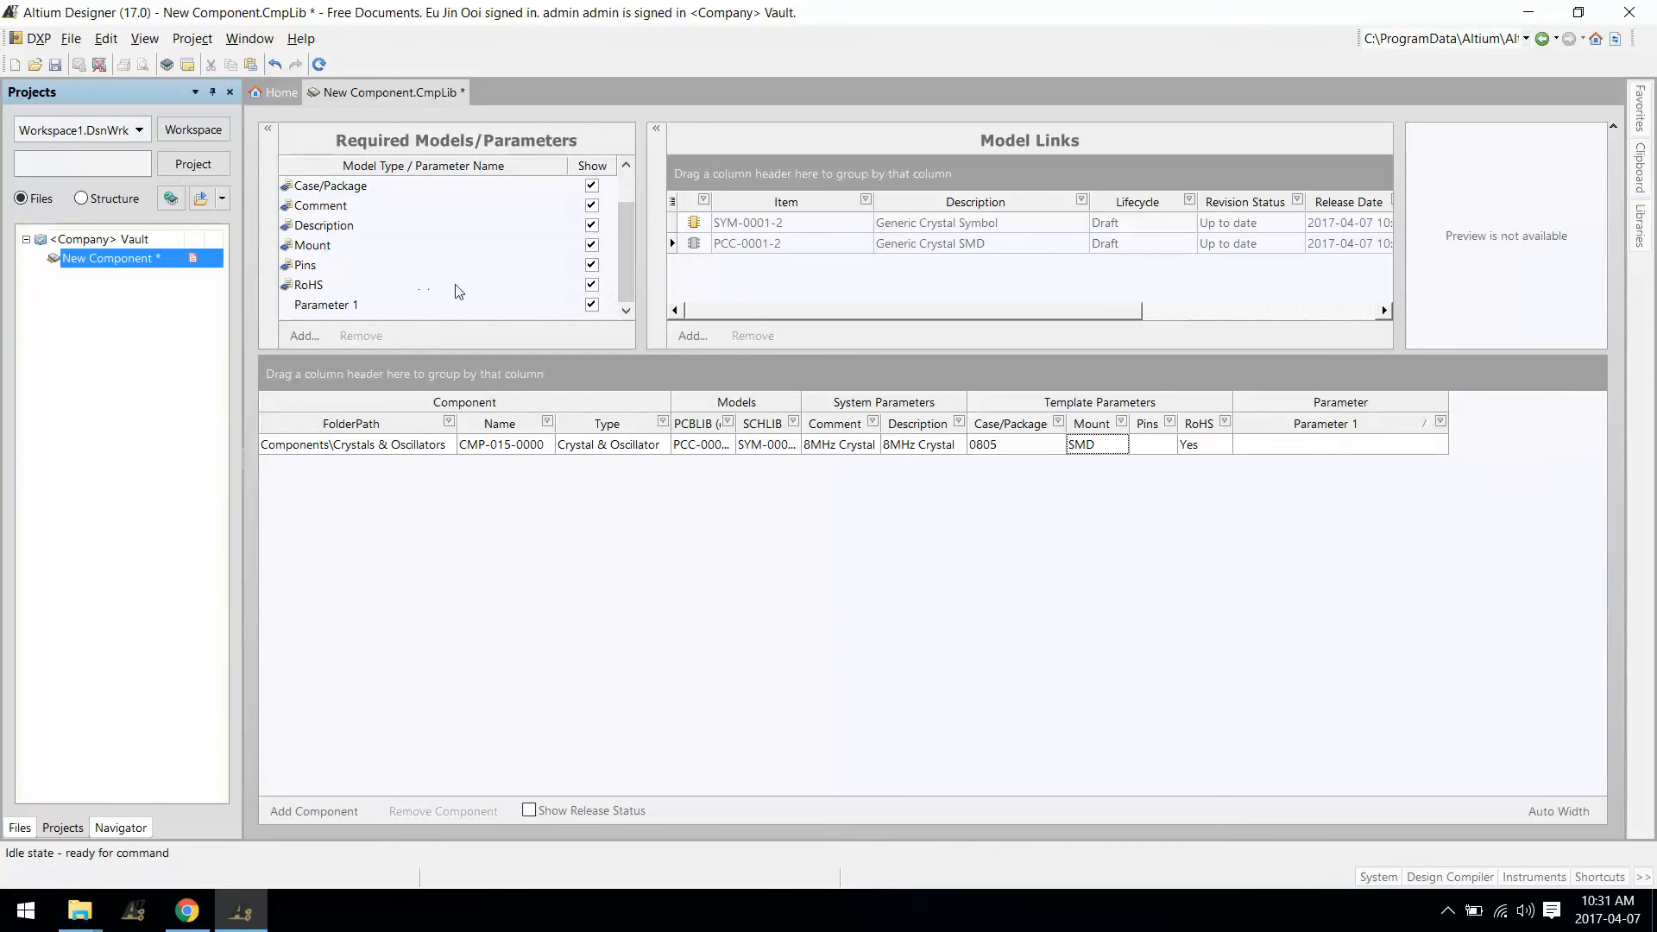
left_click(366, 309)
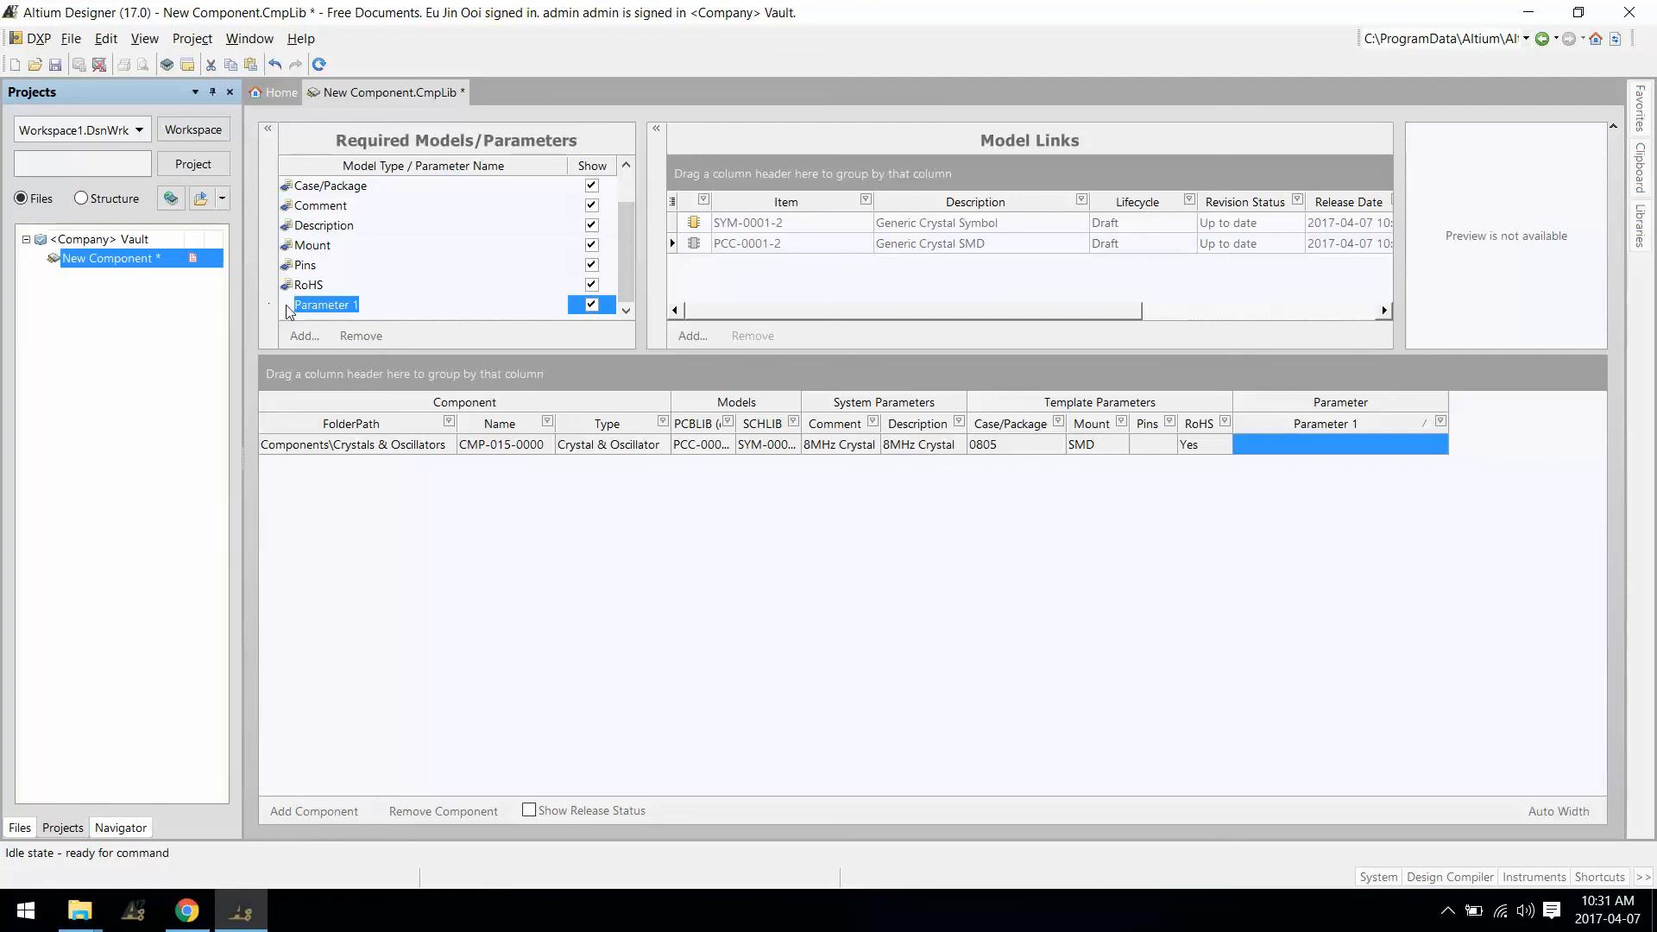
left_click(368, 336)
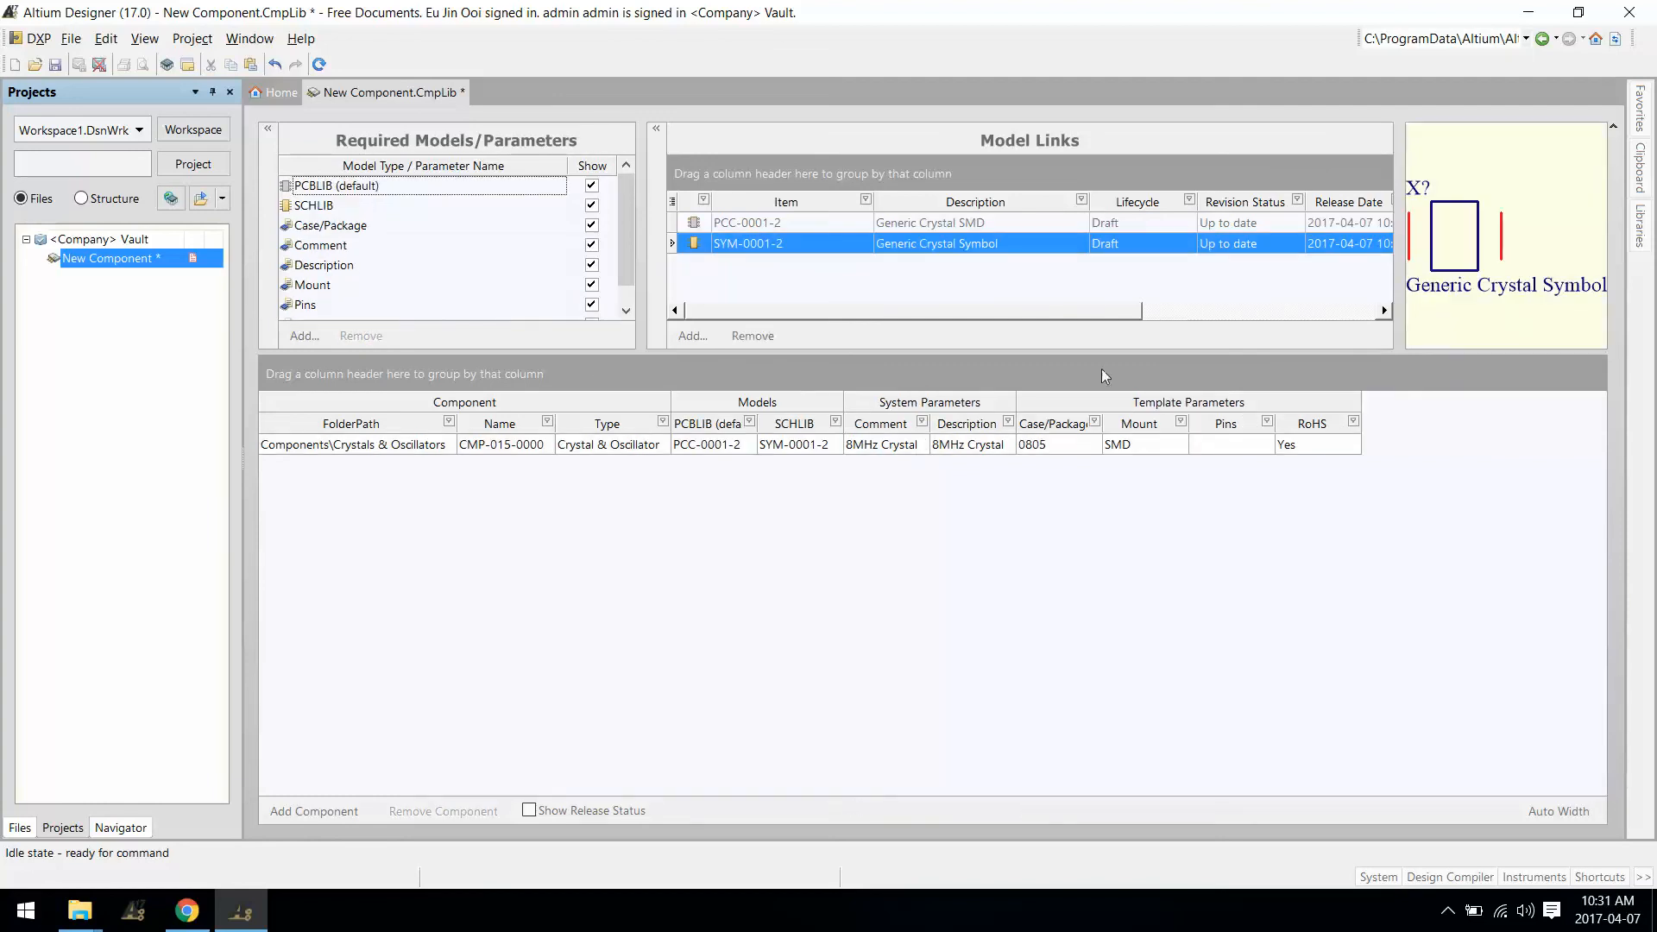
Step: Clone CMP-015-0000, then clone CMP-015-0001, yielding CMP-015-0001 and CMP-015-0002
left_click_drag(625, 244, 627, 269)
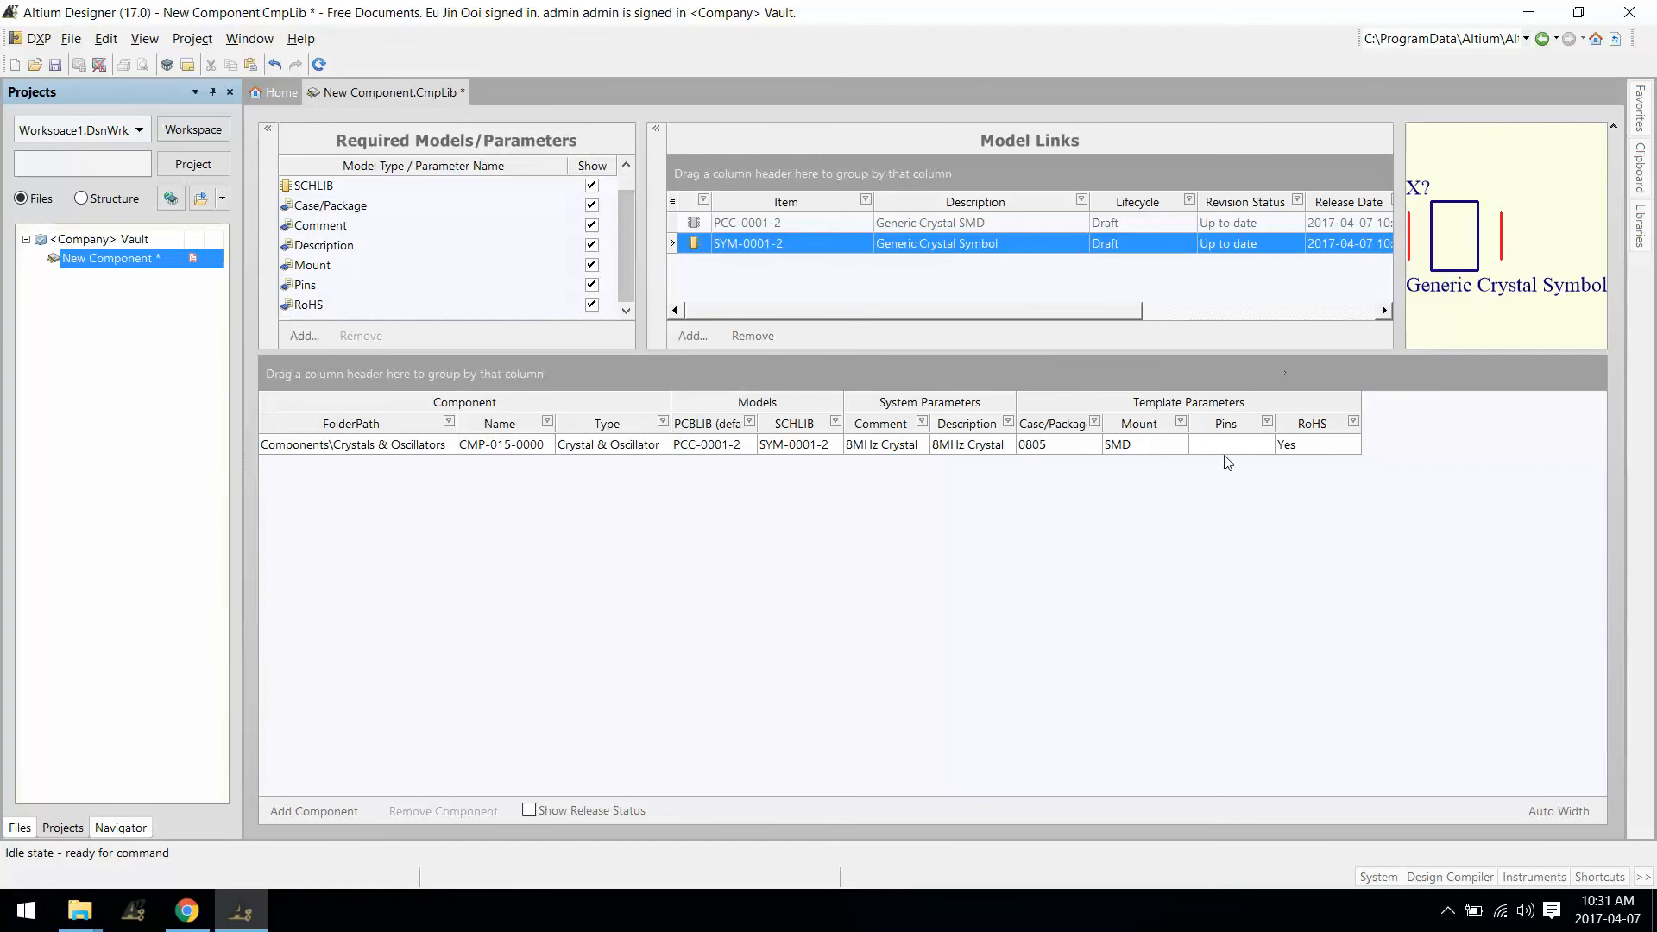
right_click(474, 446)
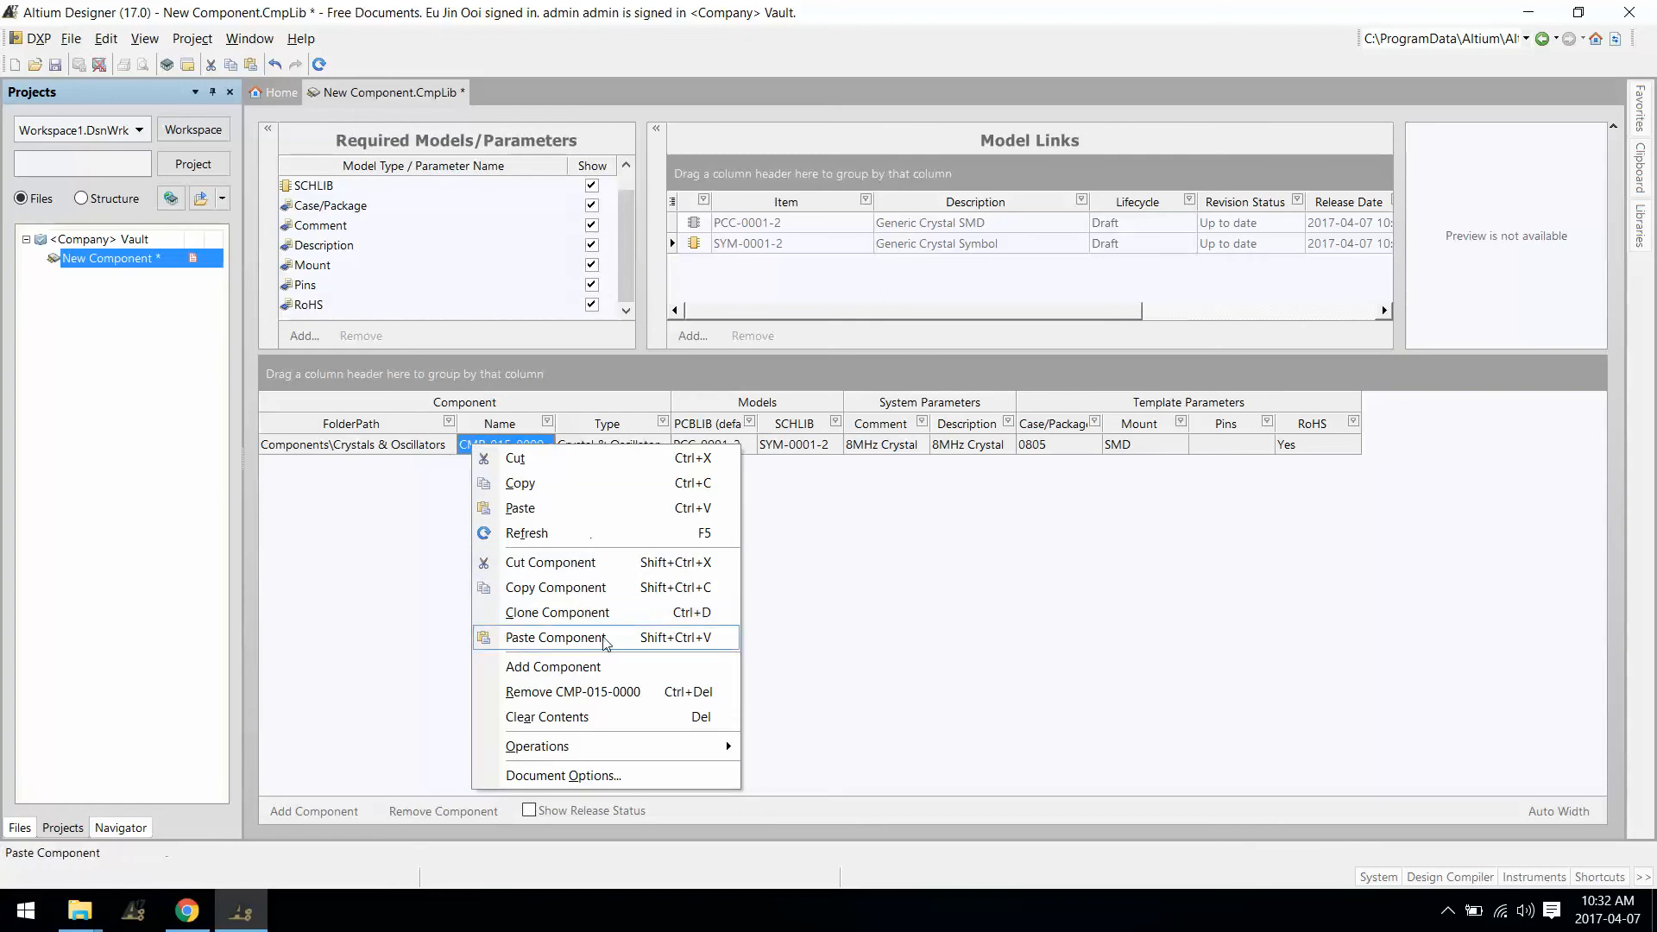
left_click(557, 612)
right_click(474, 463)
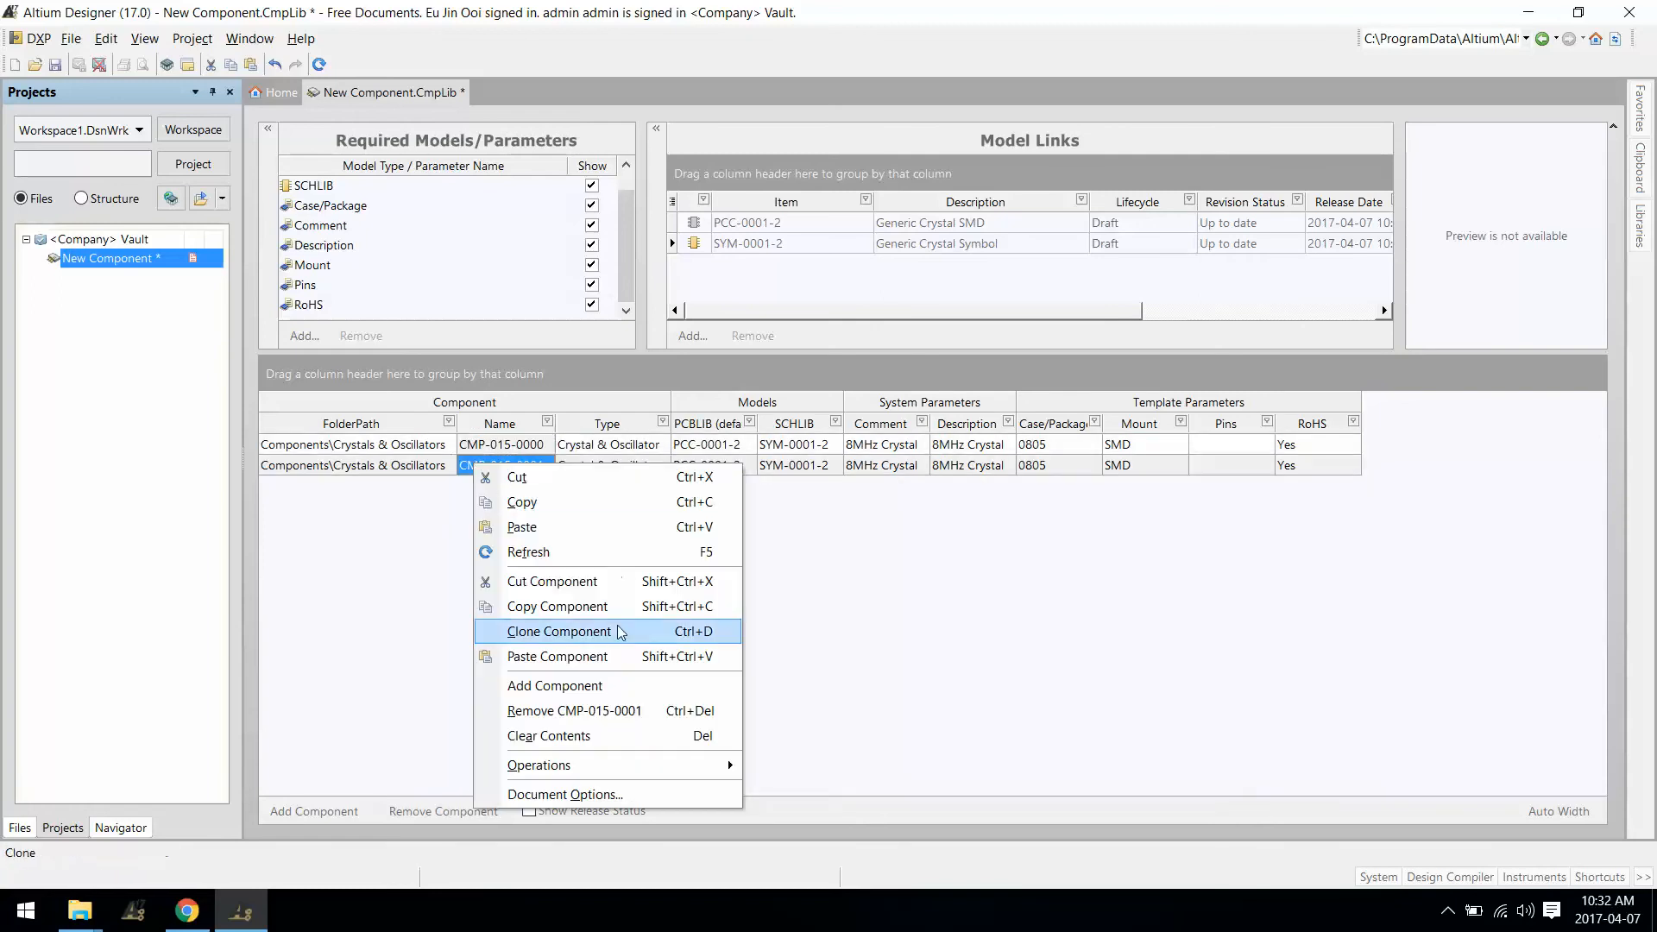
left_click(615, 616)
right_click(522, 488)
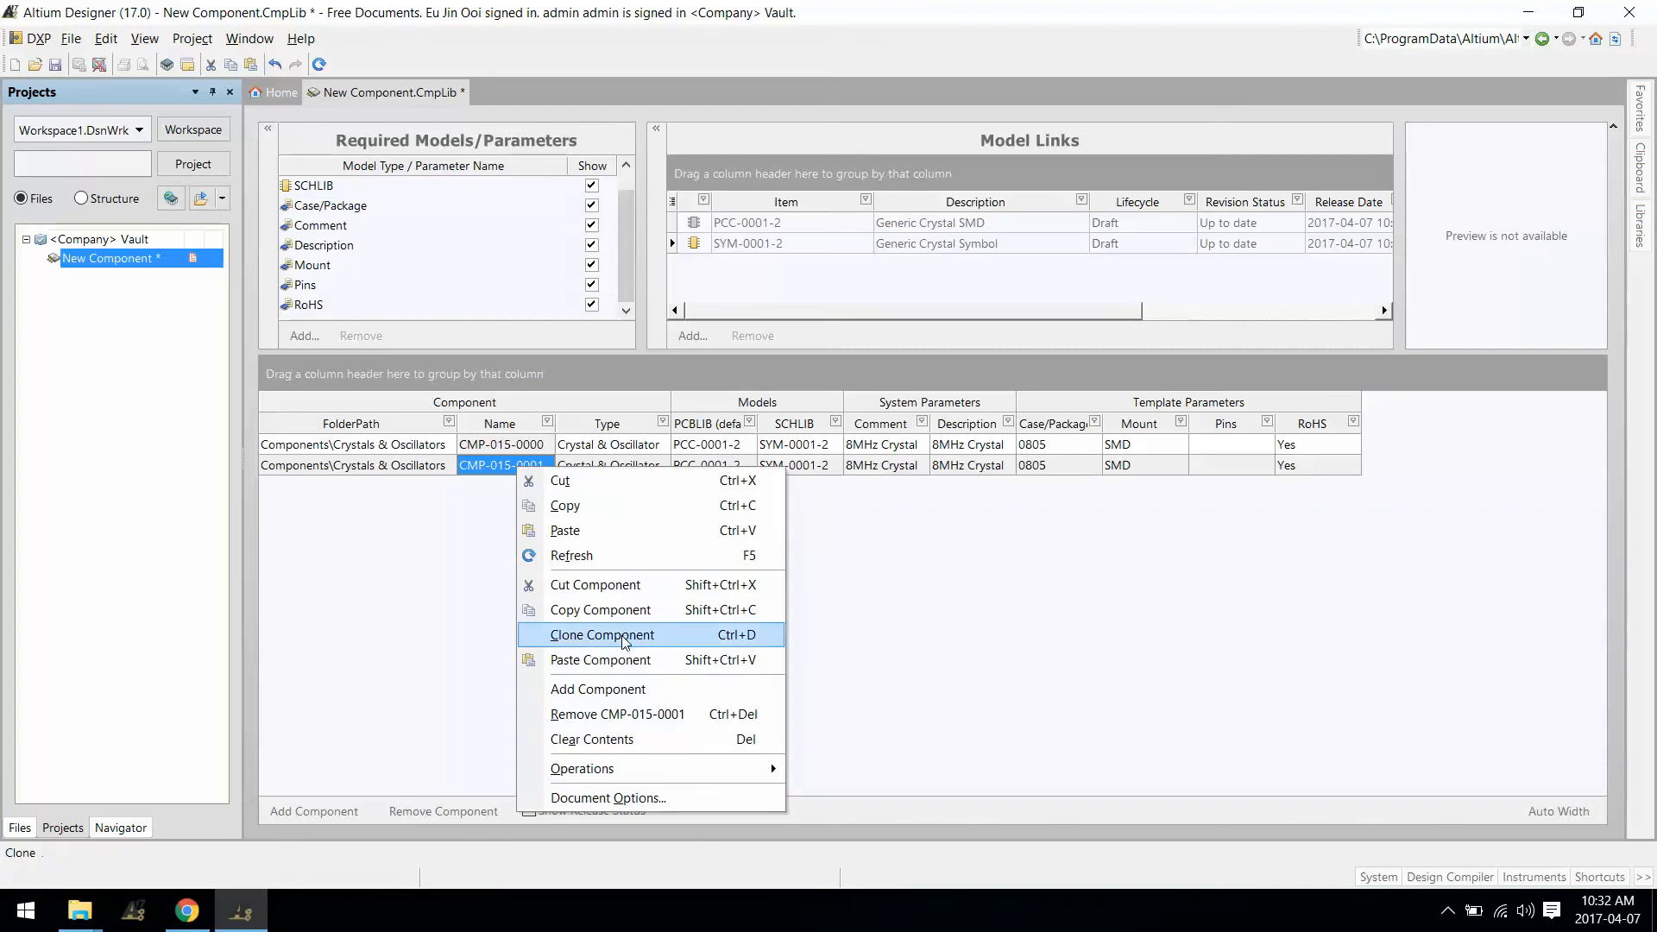
left_click(589, 637)
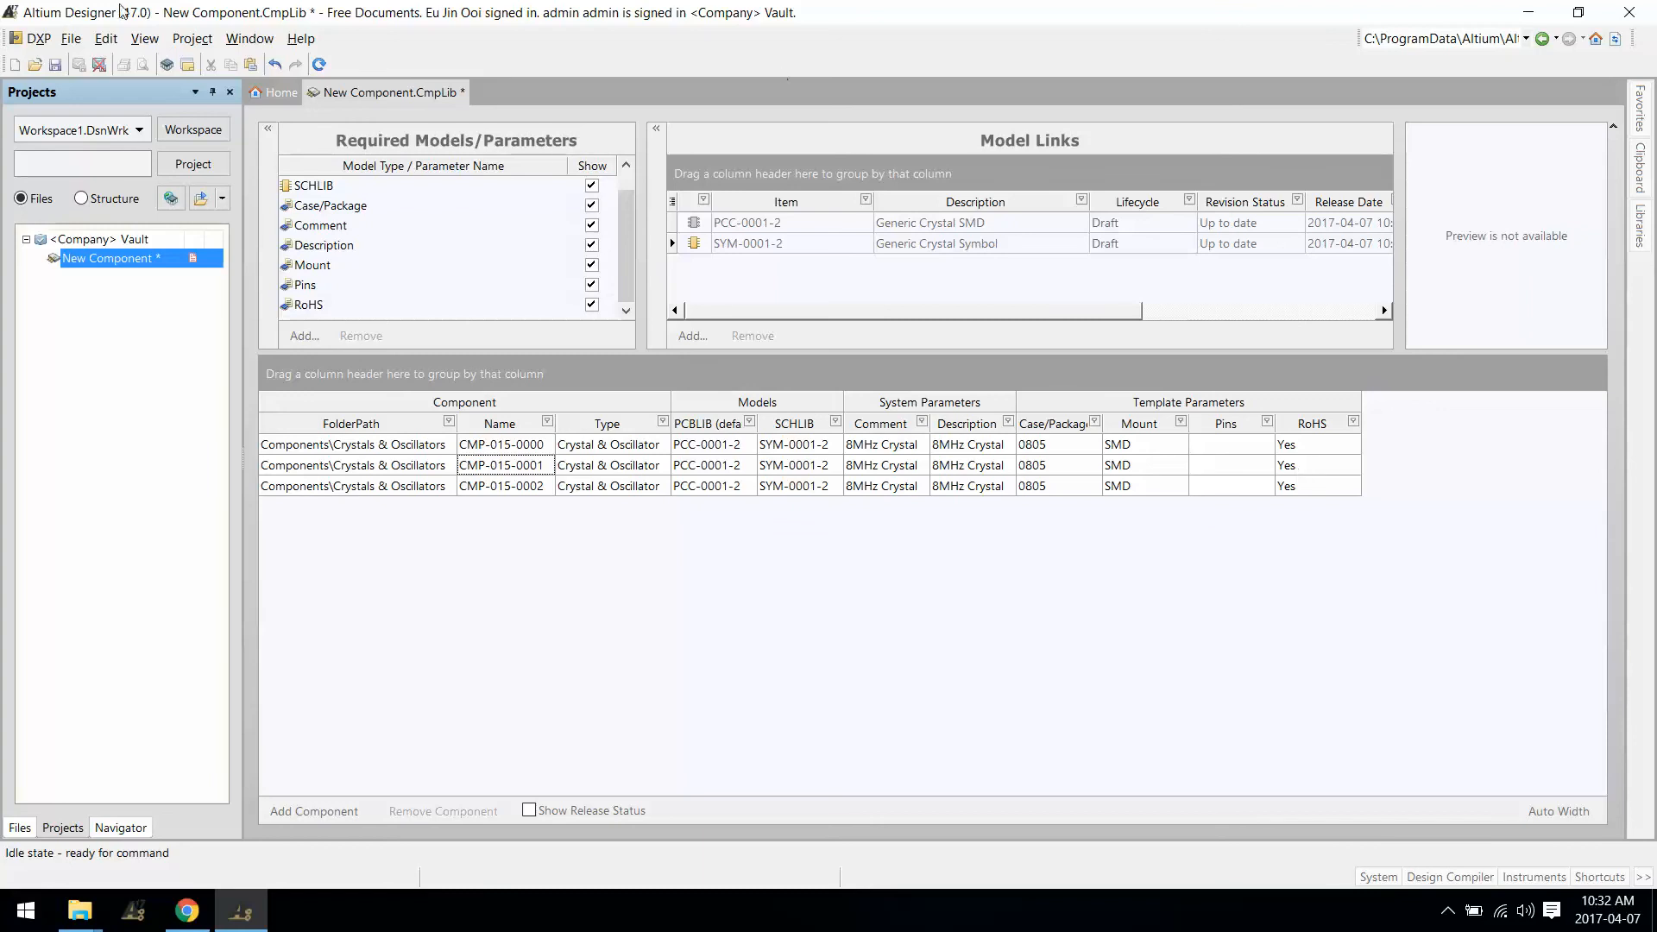
left_click(35, 38)
left_click(123, 222)
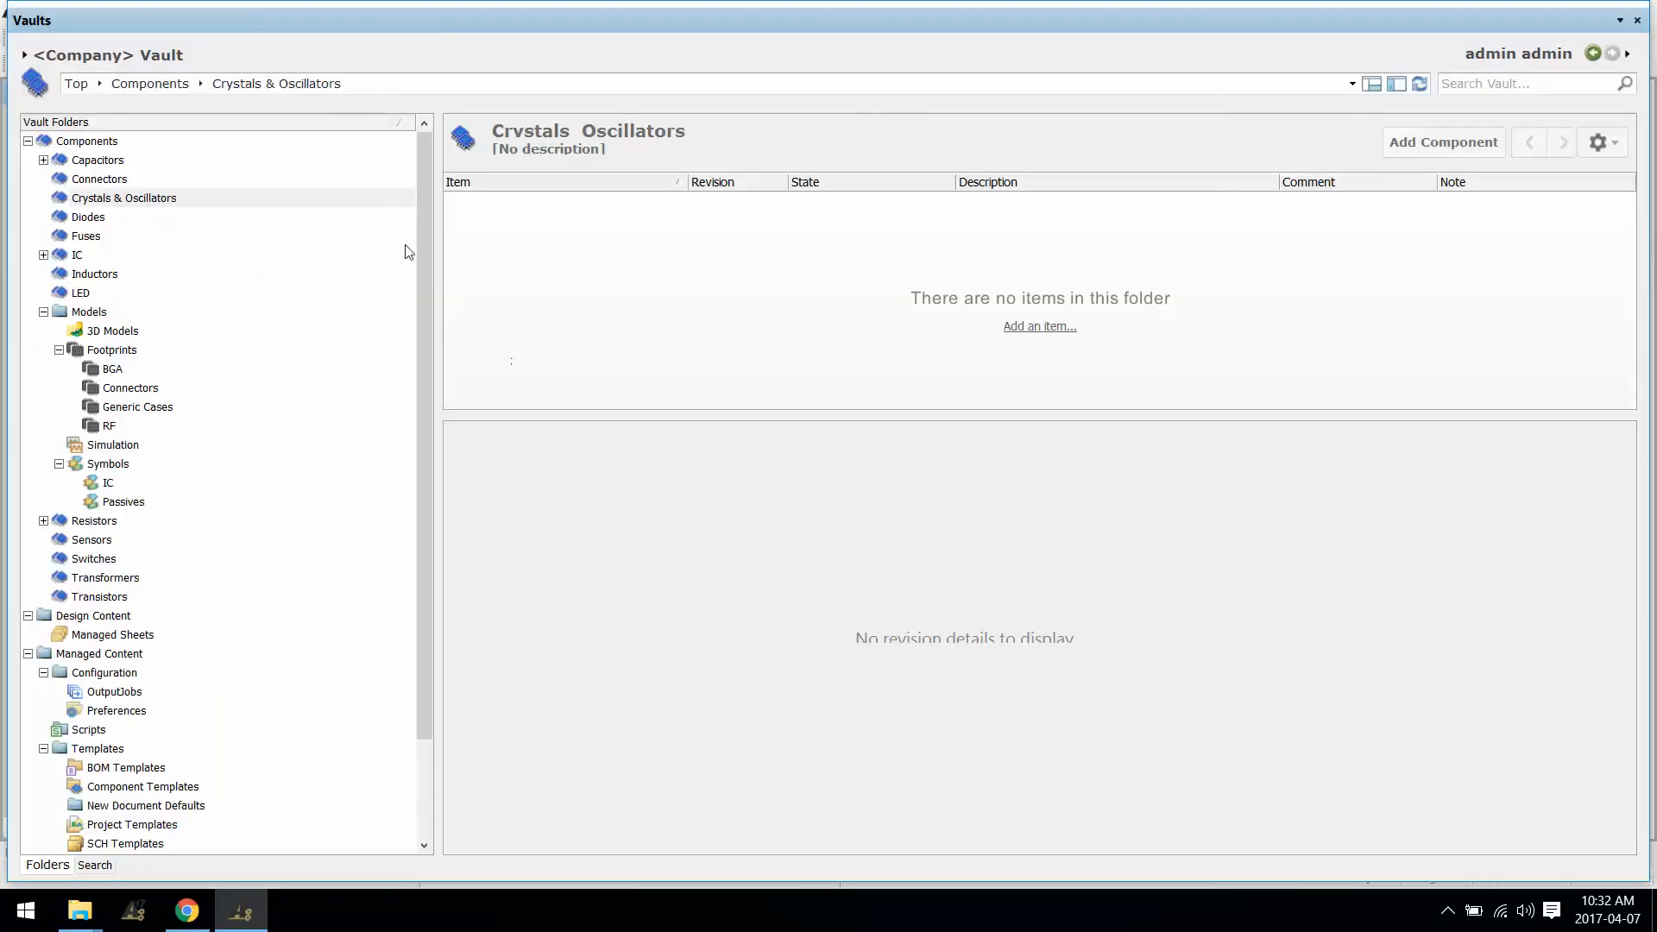
left_click(76, 205)
right_click(76, 205)
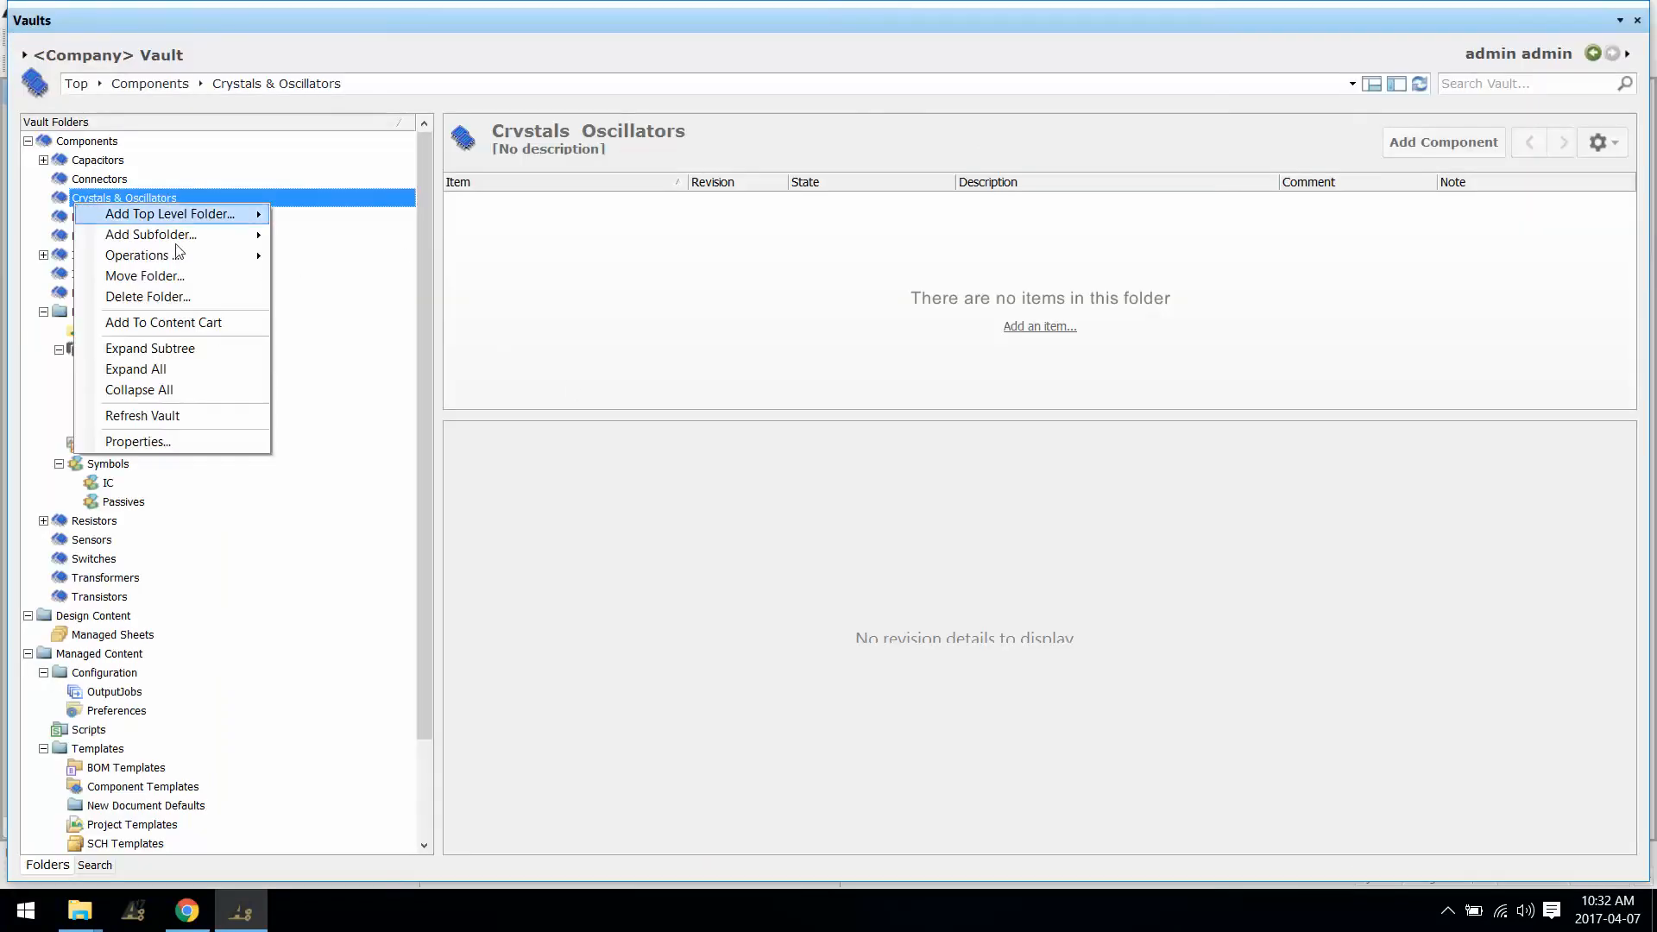
left_click(209, 443)
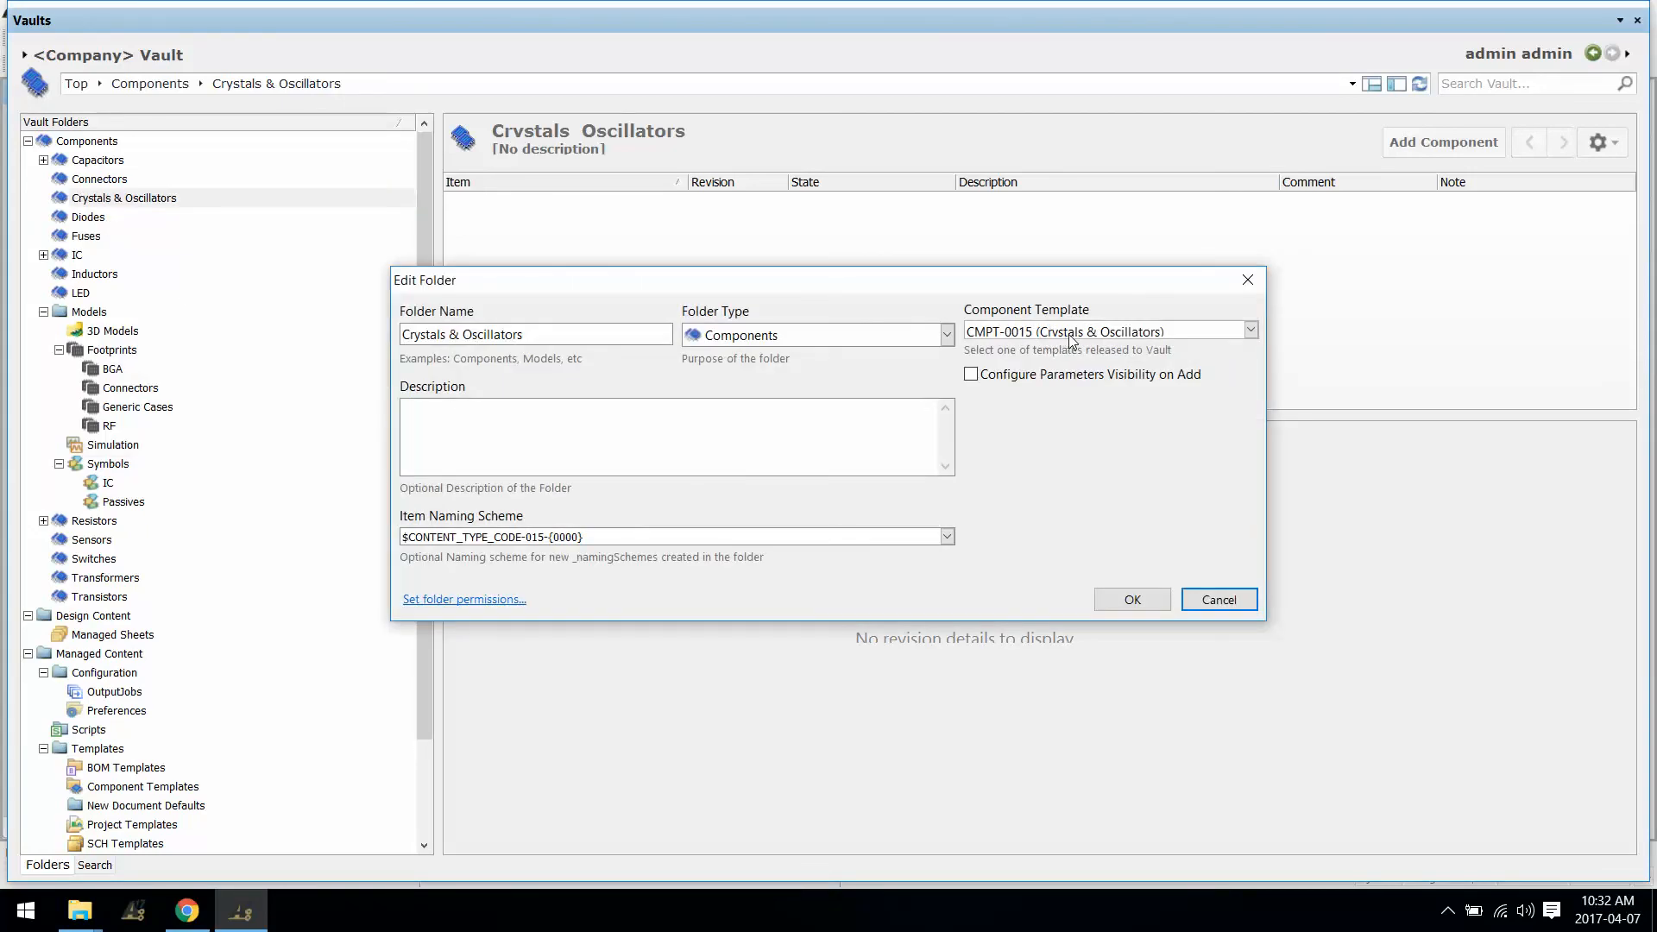
left_click(1132, 600)
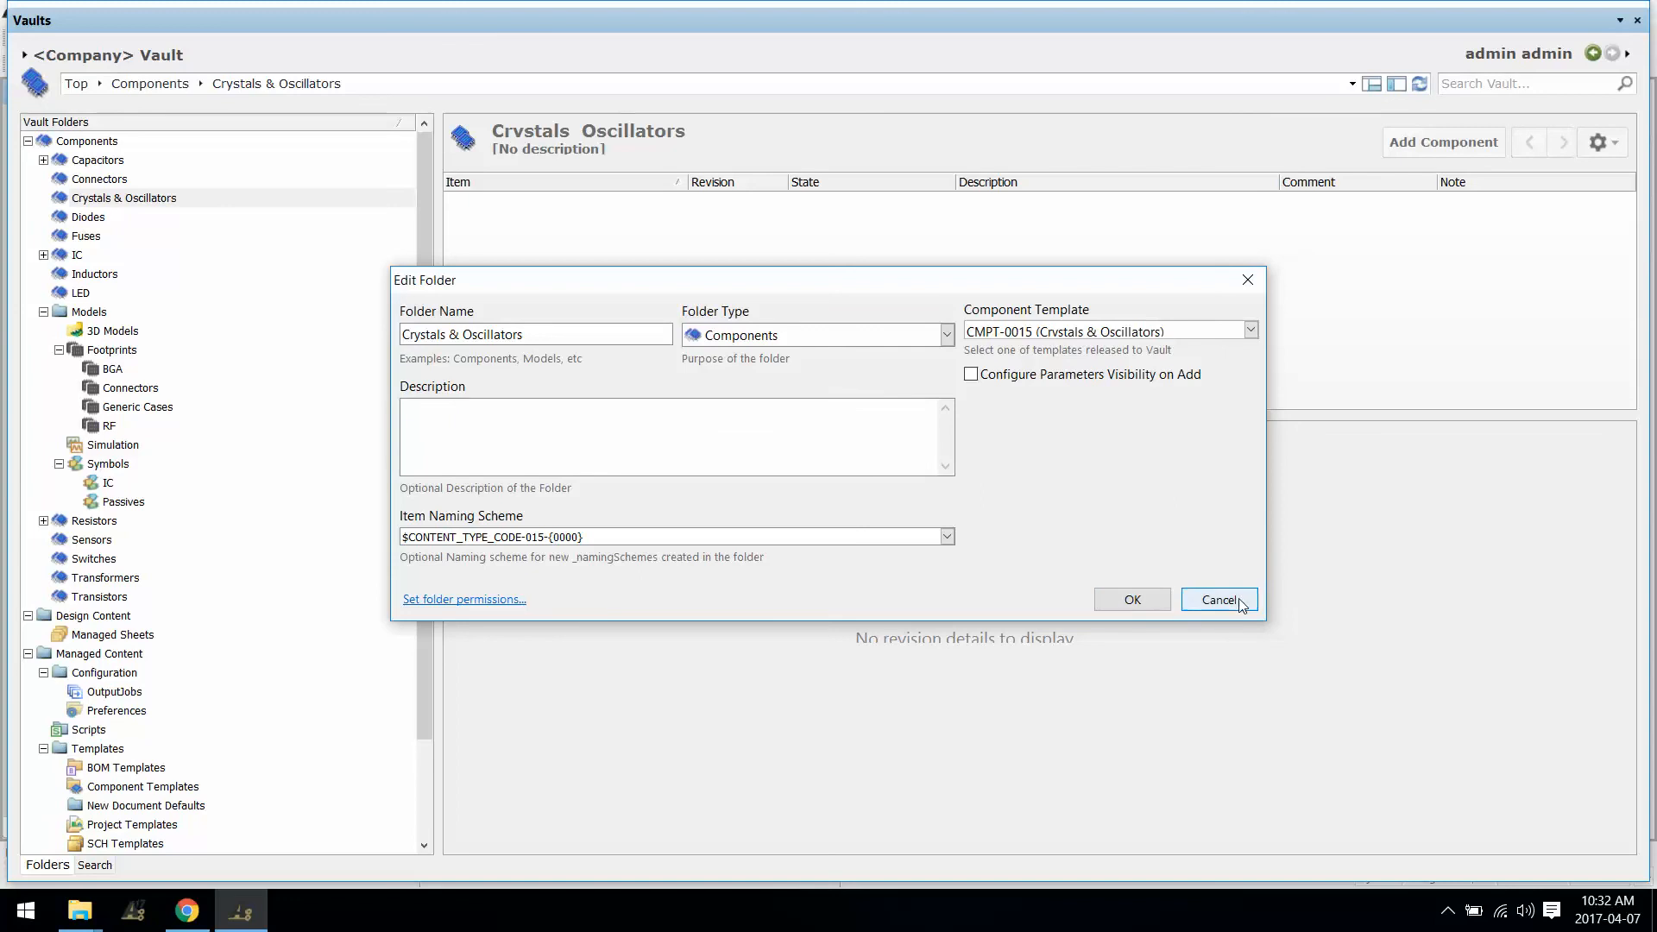
right_click(1390, 24)
left_click(1426, 38)
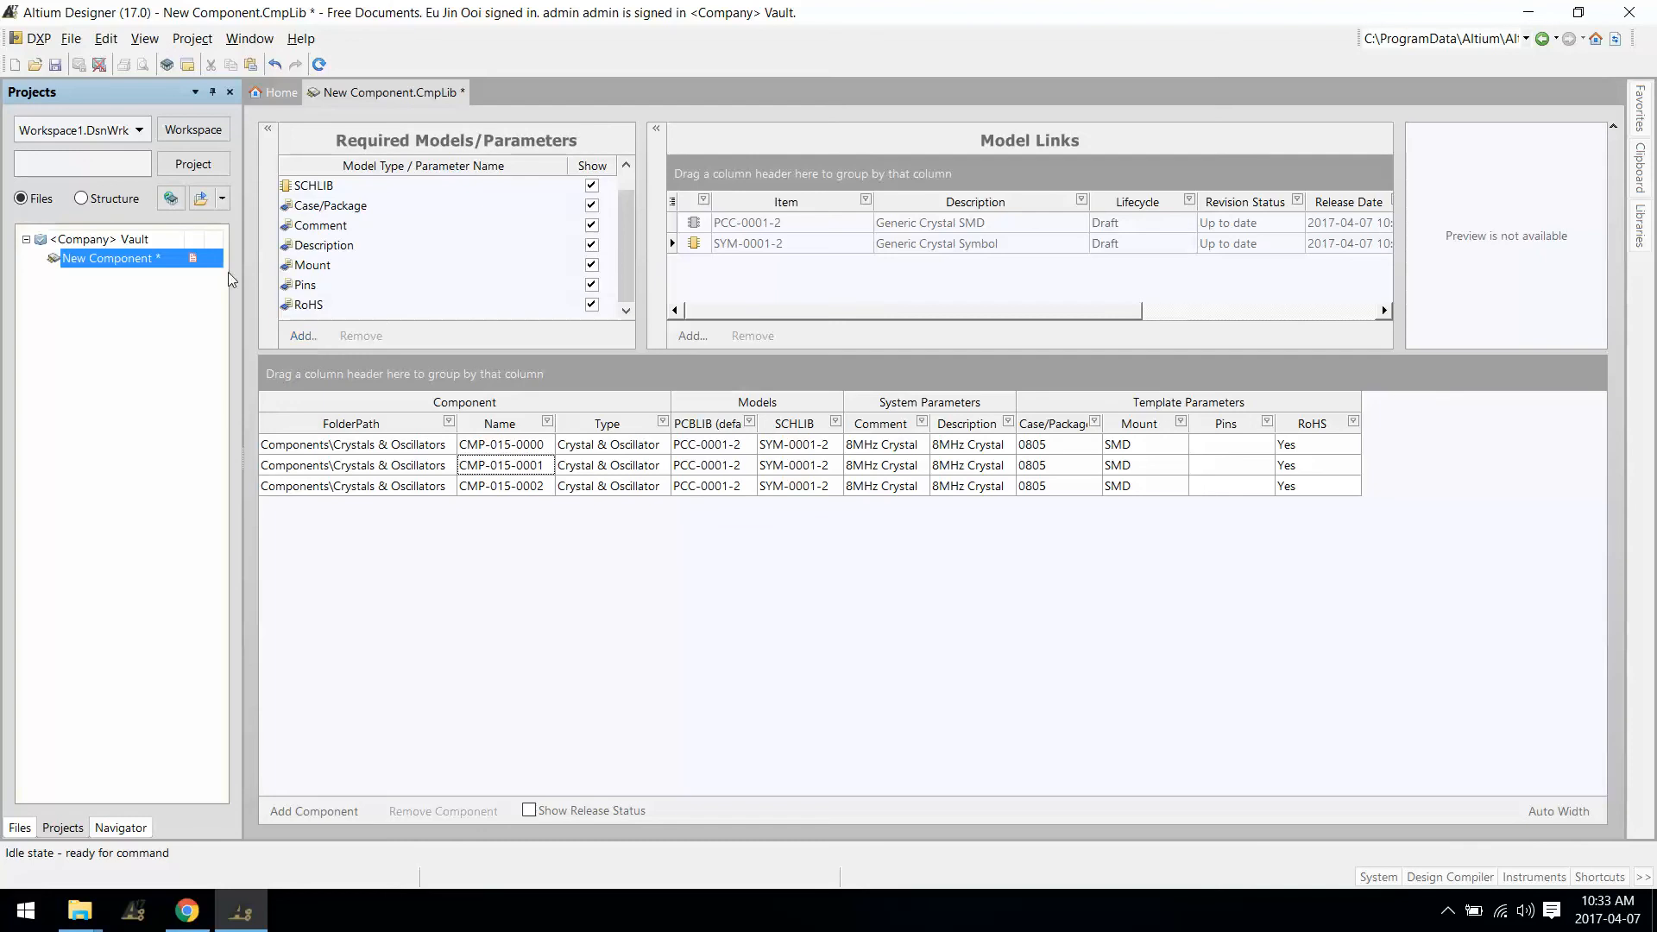
Step: From the Vault Explorer's Component Templates folder, open CMPT-0015 as CMPT-0015-1 for editing
left_click(39, 41)
left_click(76, 223)
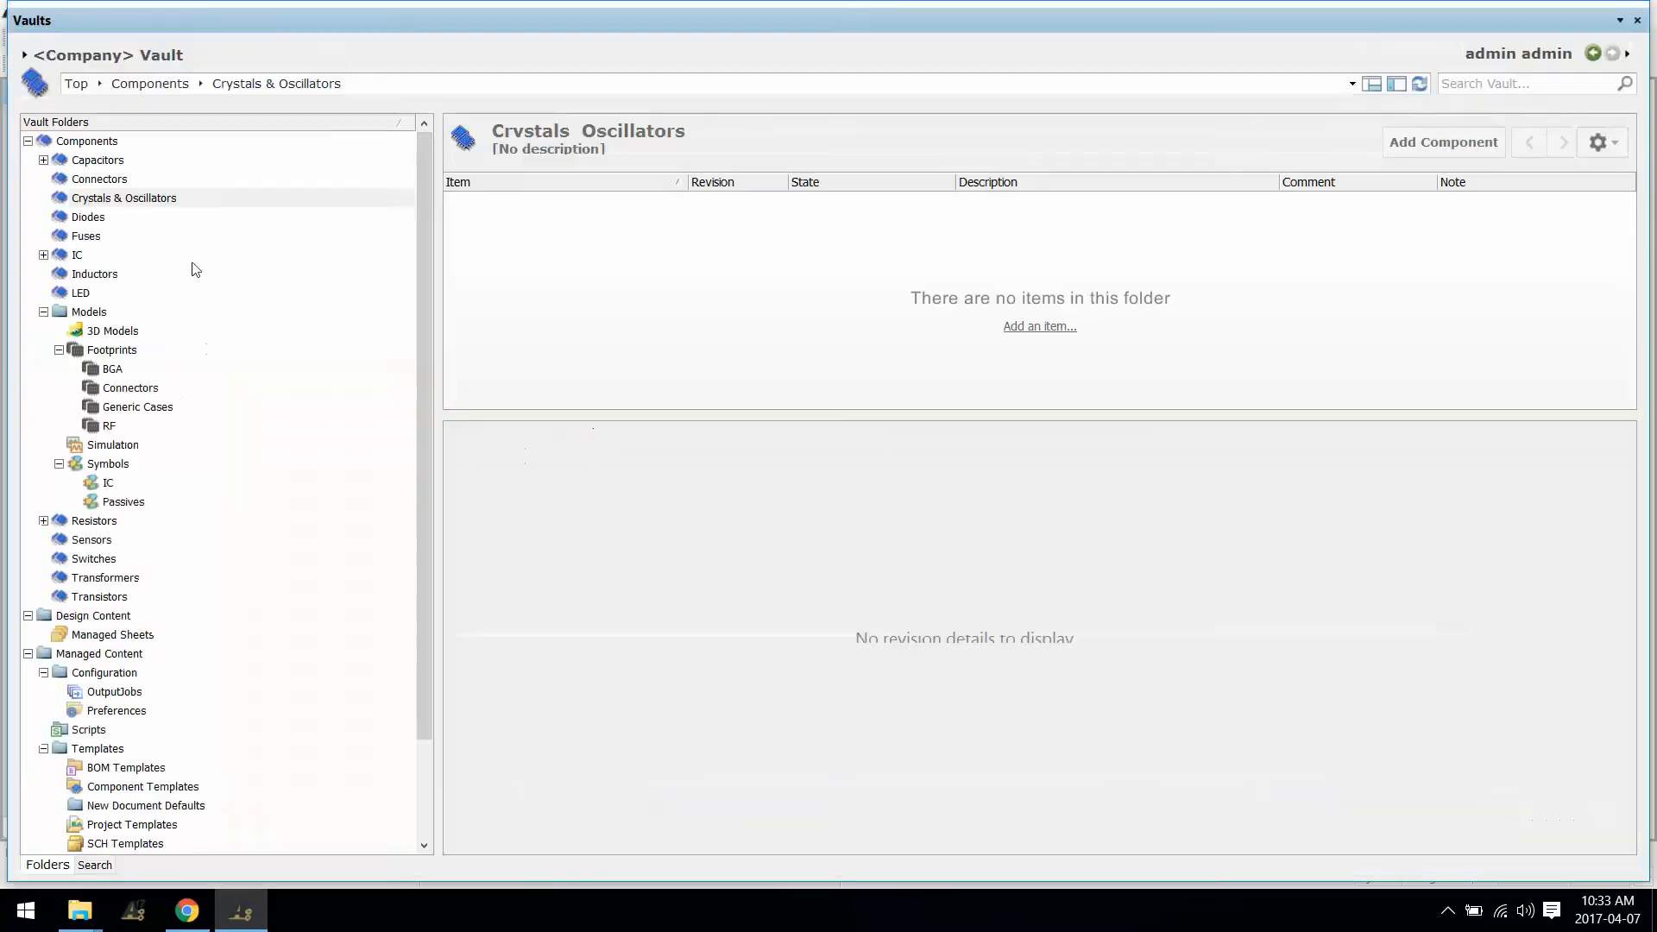
left_click(120, 673)
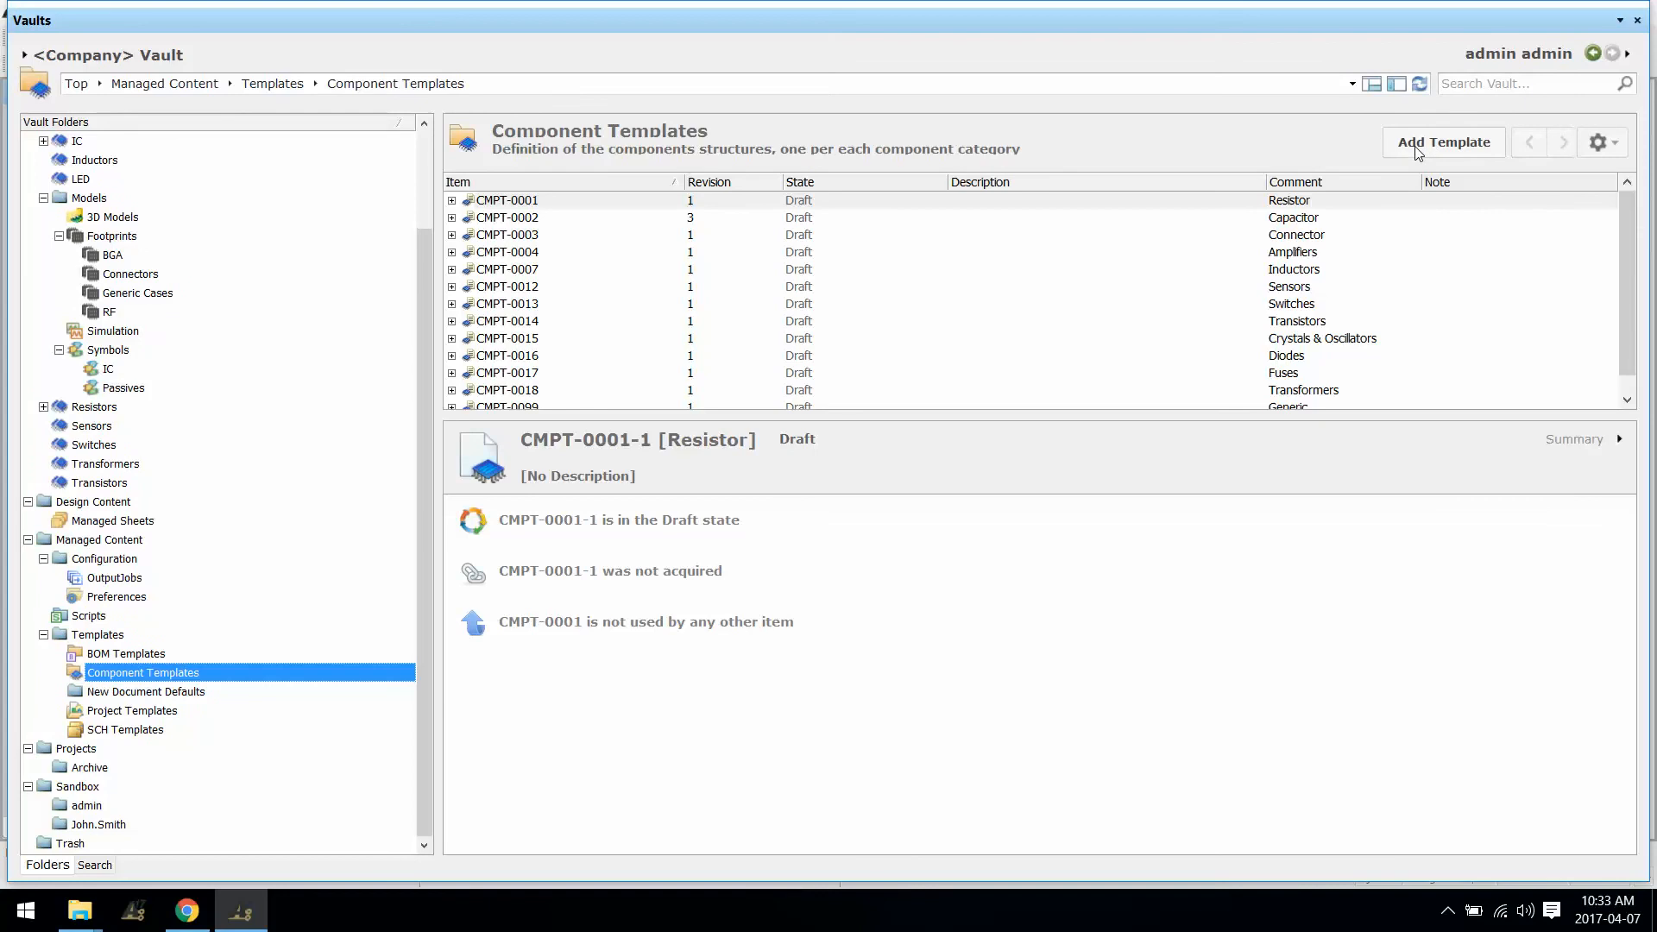
left_click(542, 270)
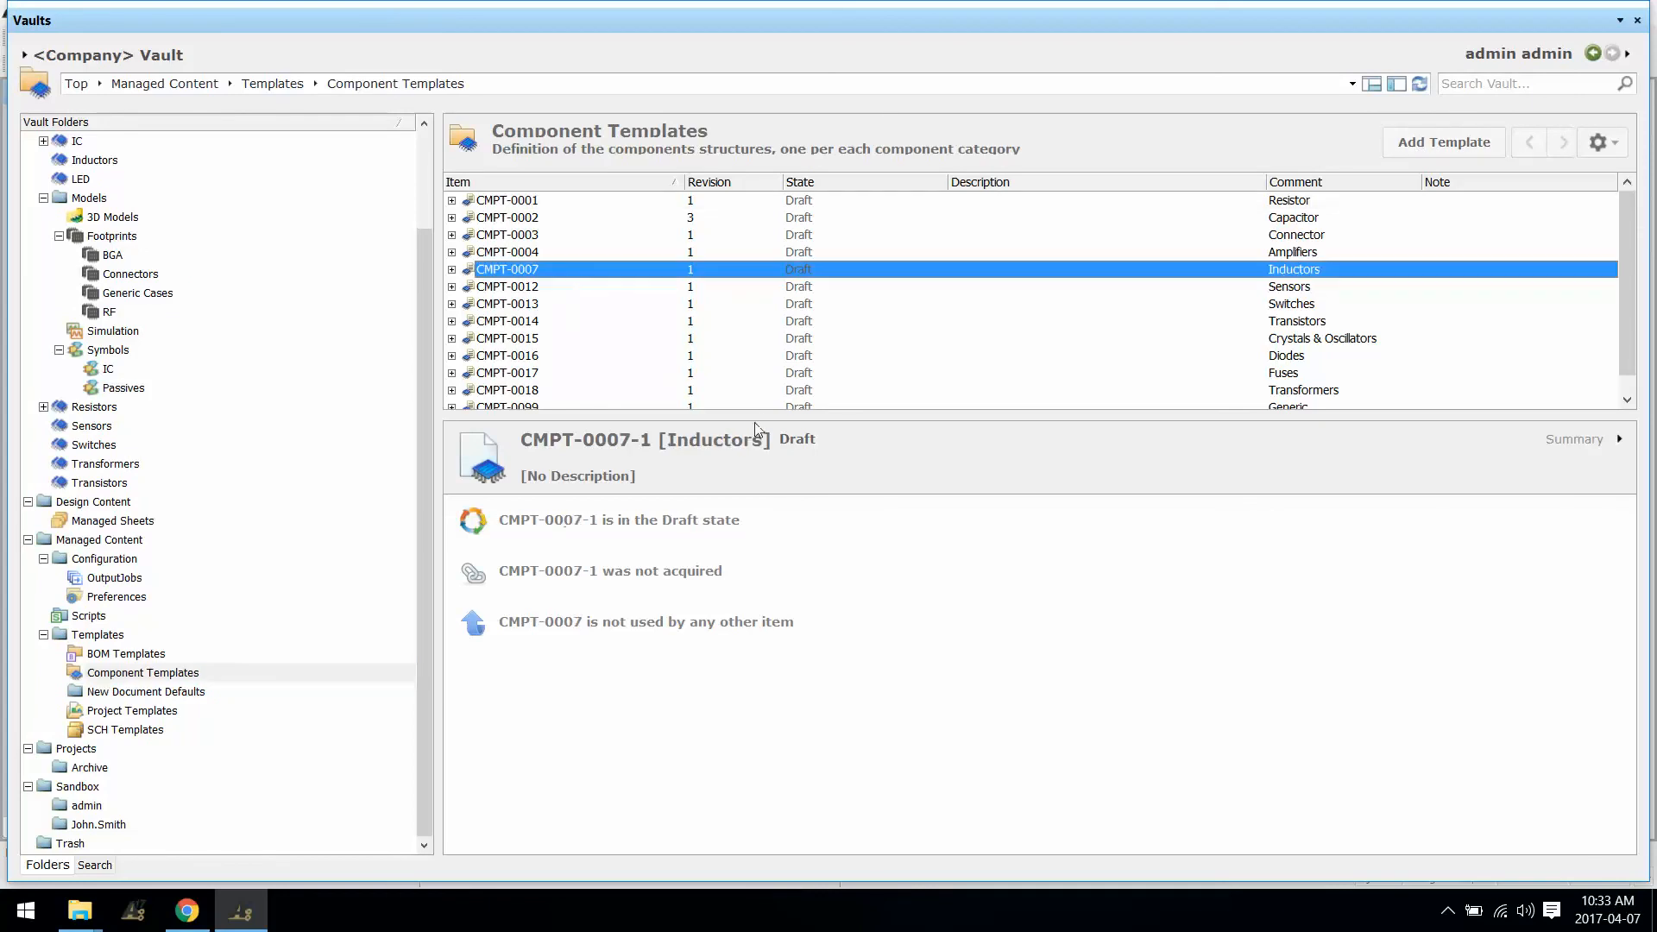
right_click(520, 339)
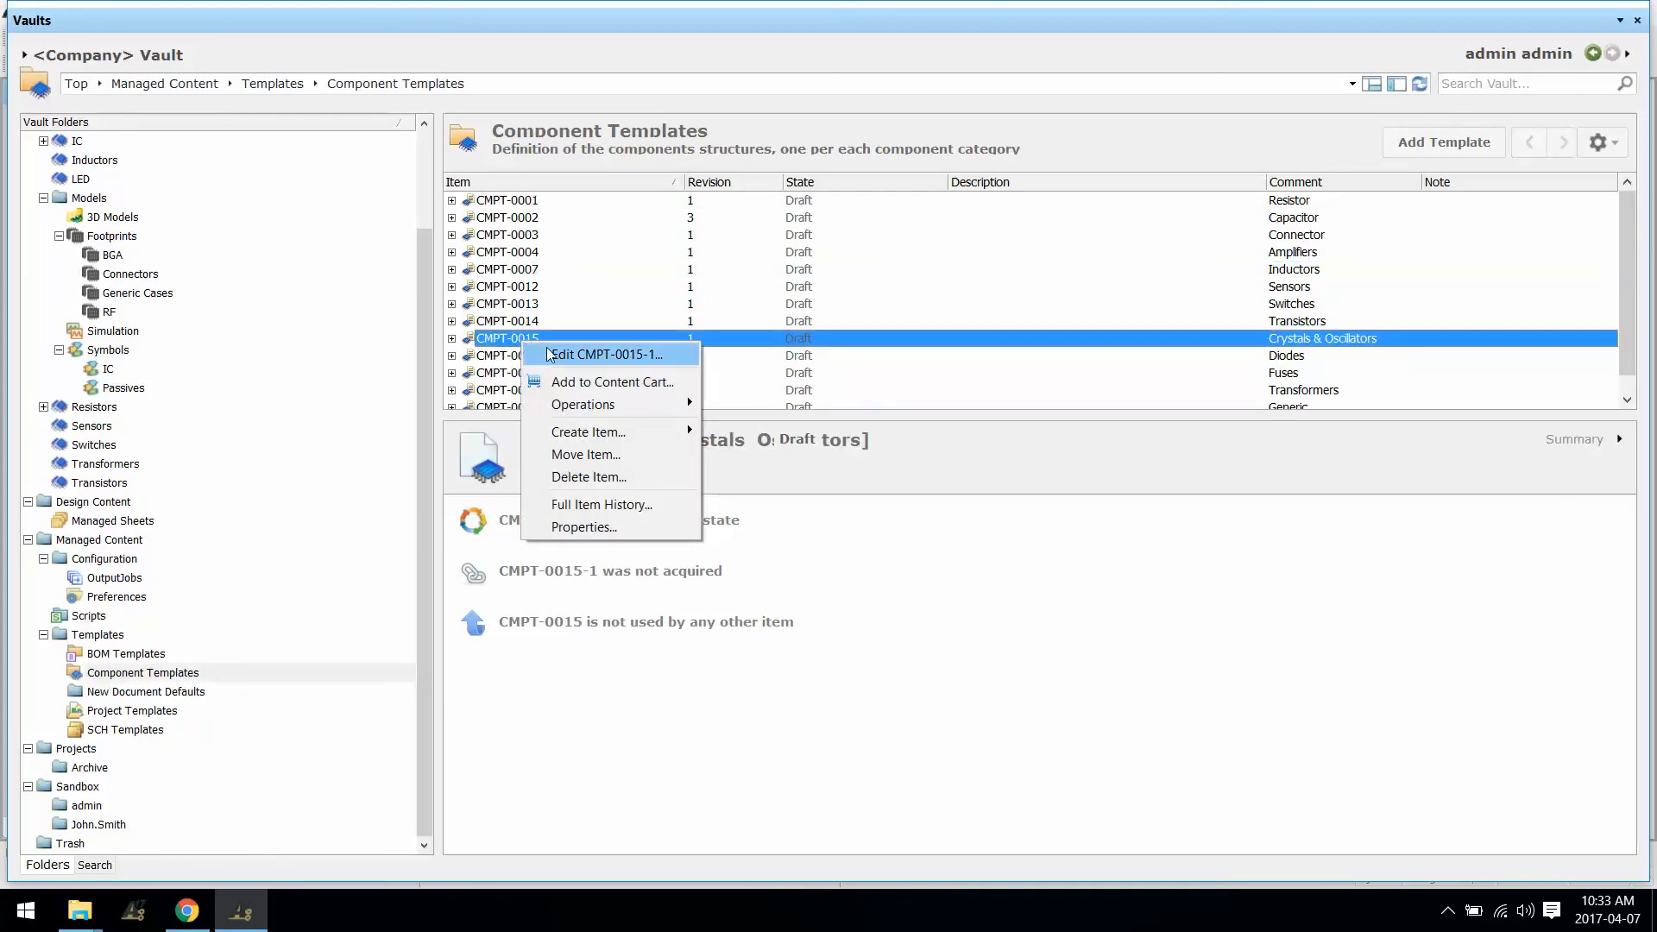
left_click(559, 354)
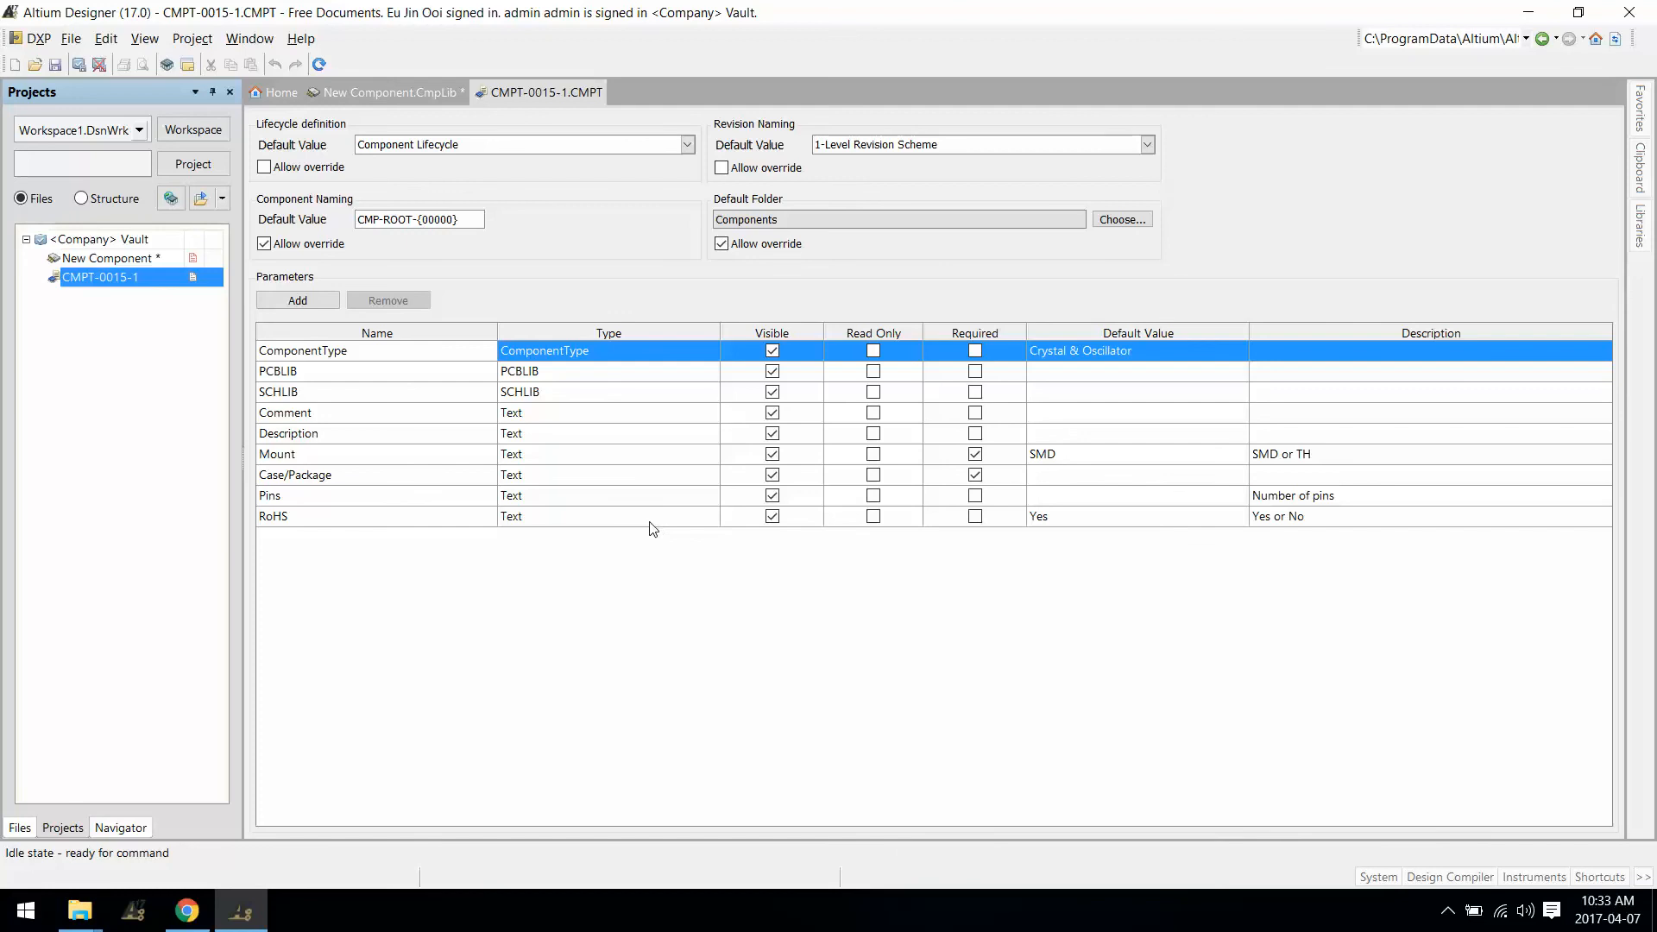
Step: Add a template parameter named 'Resistance' and bring up its Type choices
left_click(298, 300)
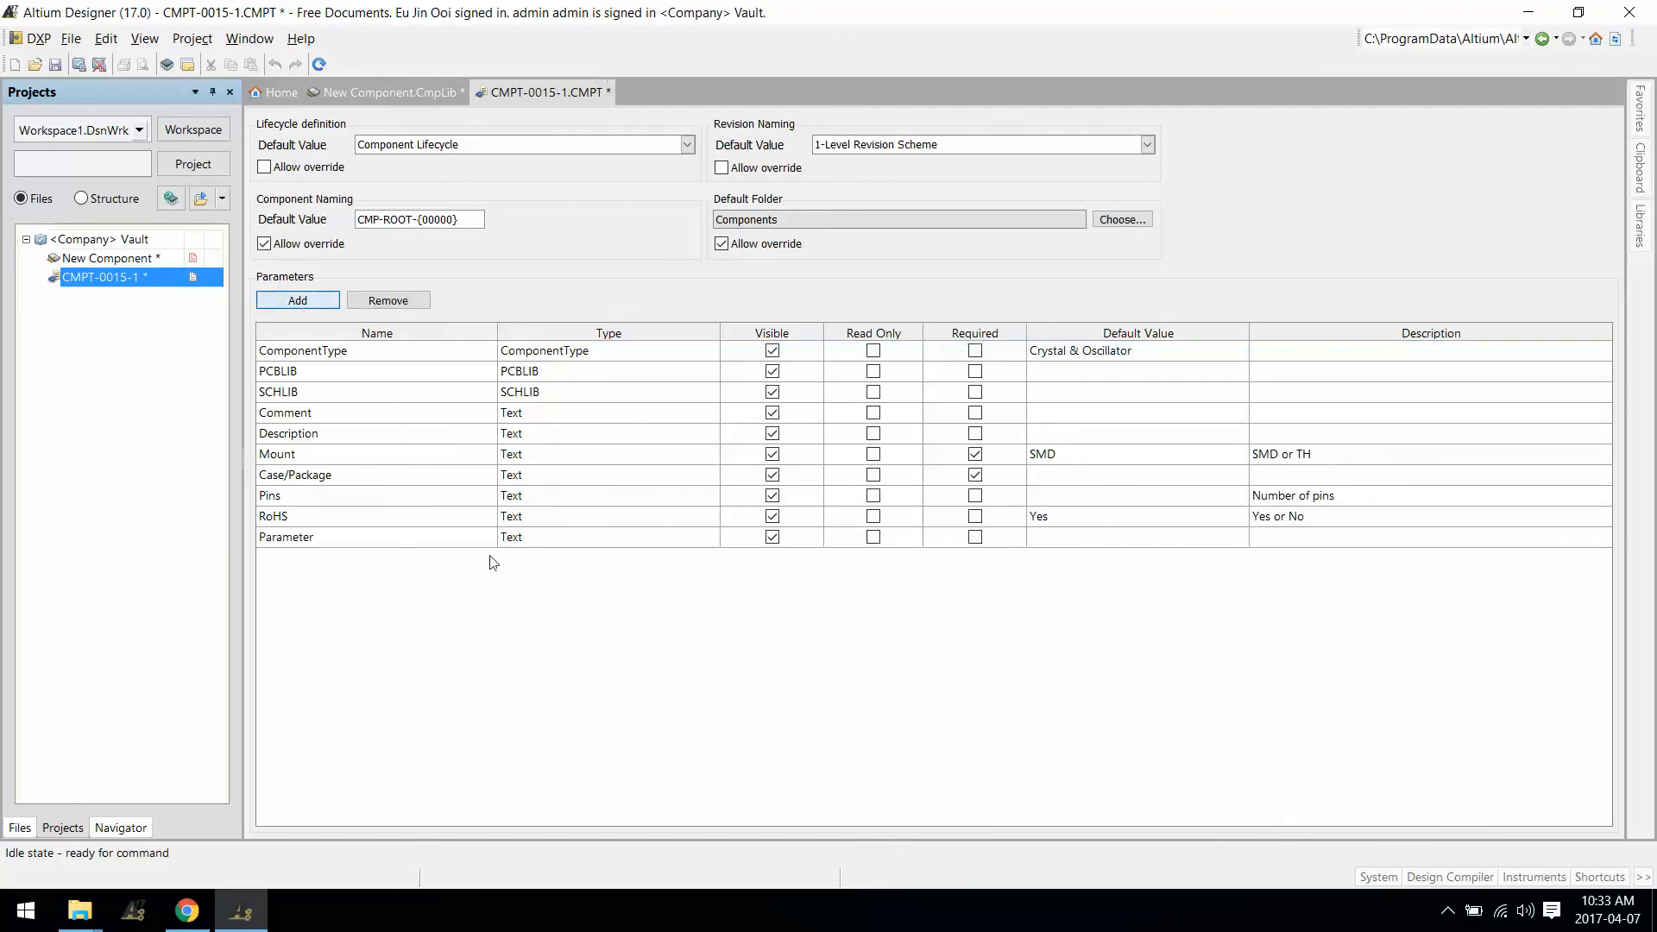
left_click(350, 542)
left_click(348, 540)
type("Resistance")
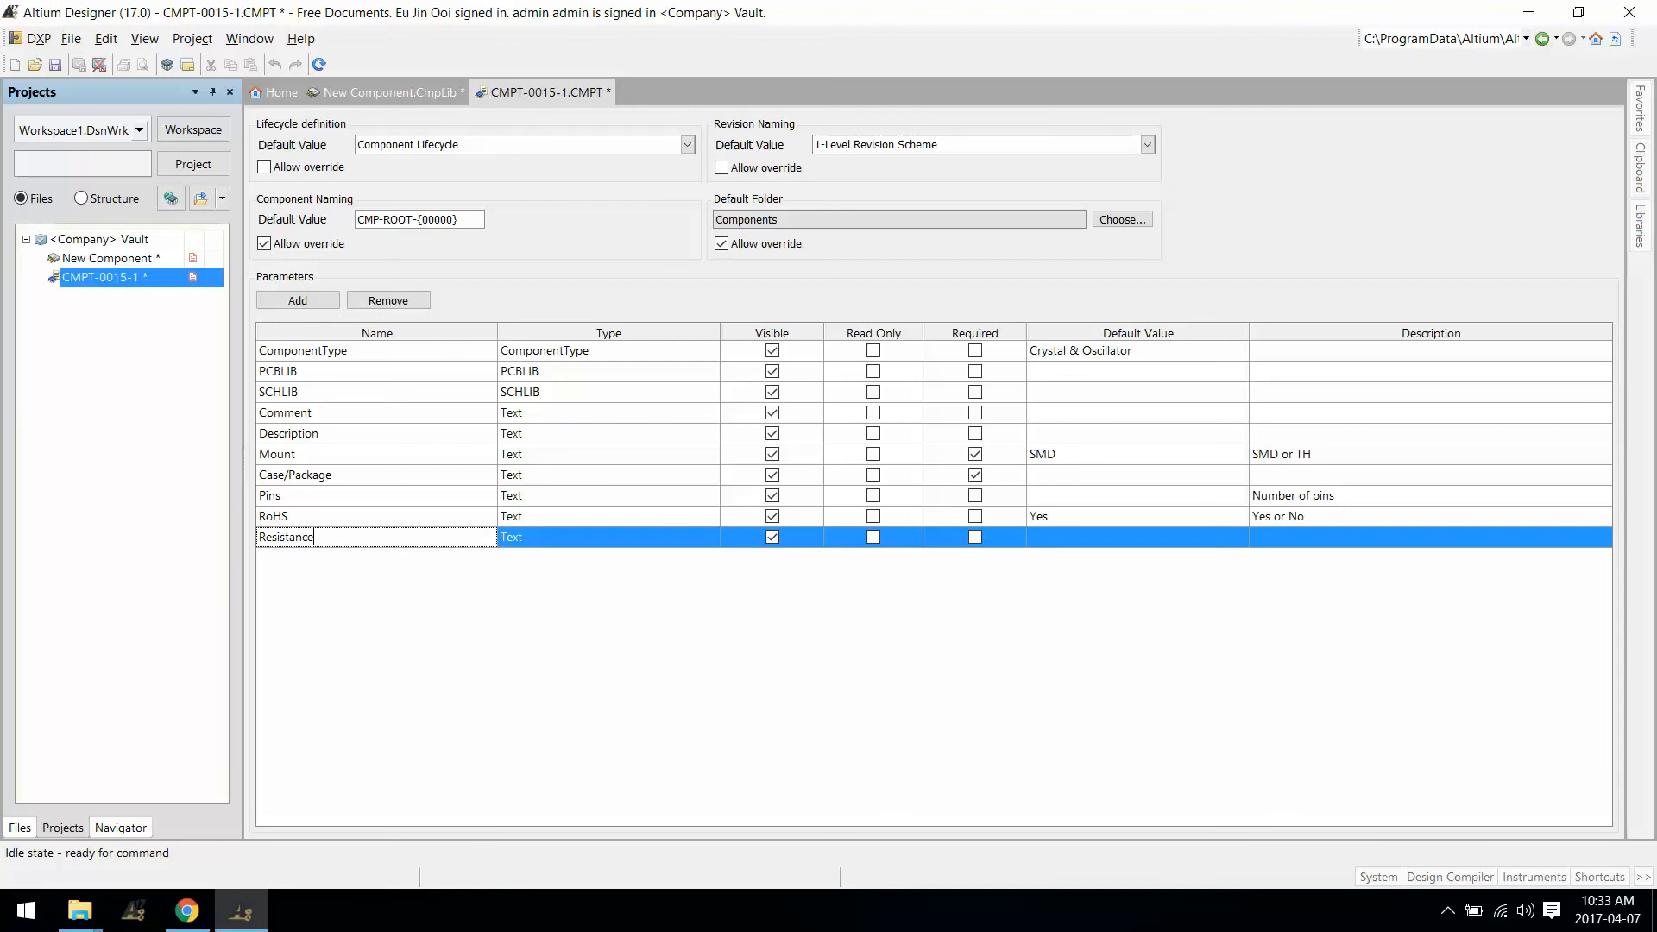
key("Tab")
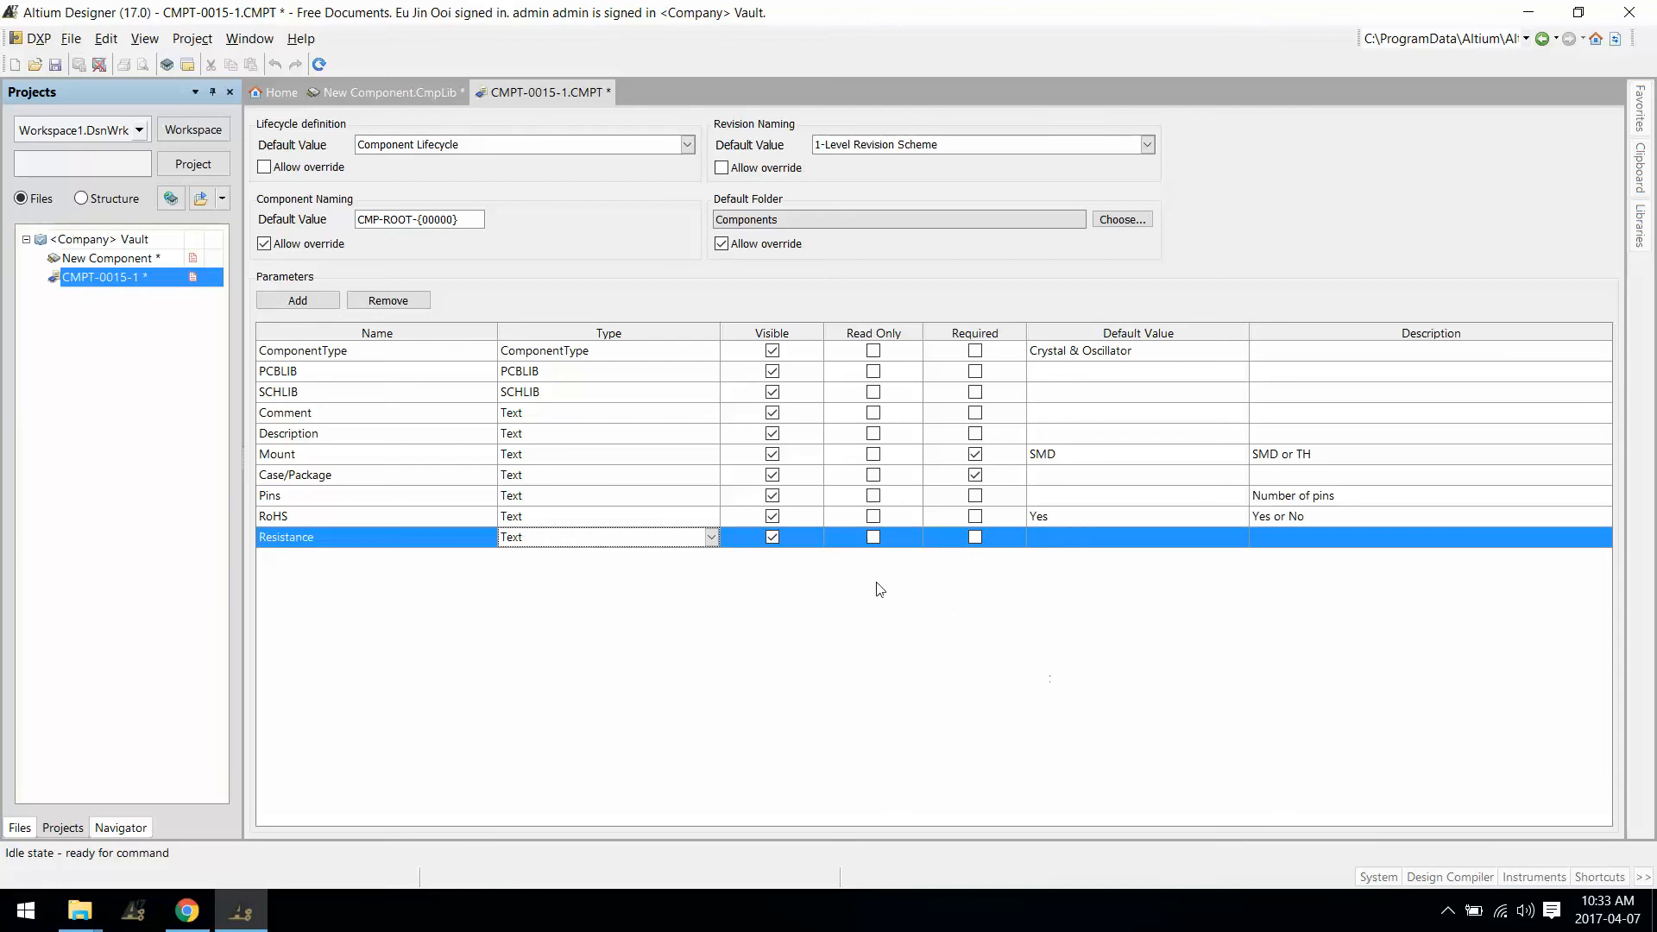
left_click(711, 537)
scroll(612, 596, "down", 2)
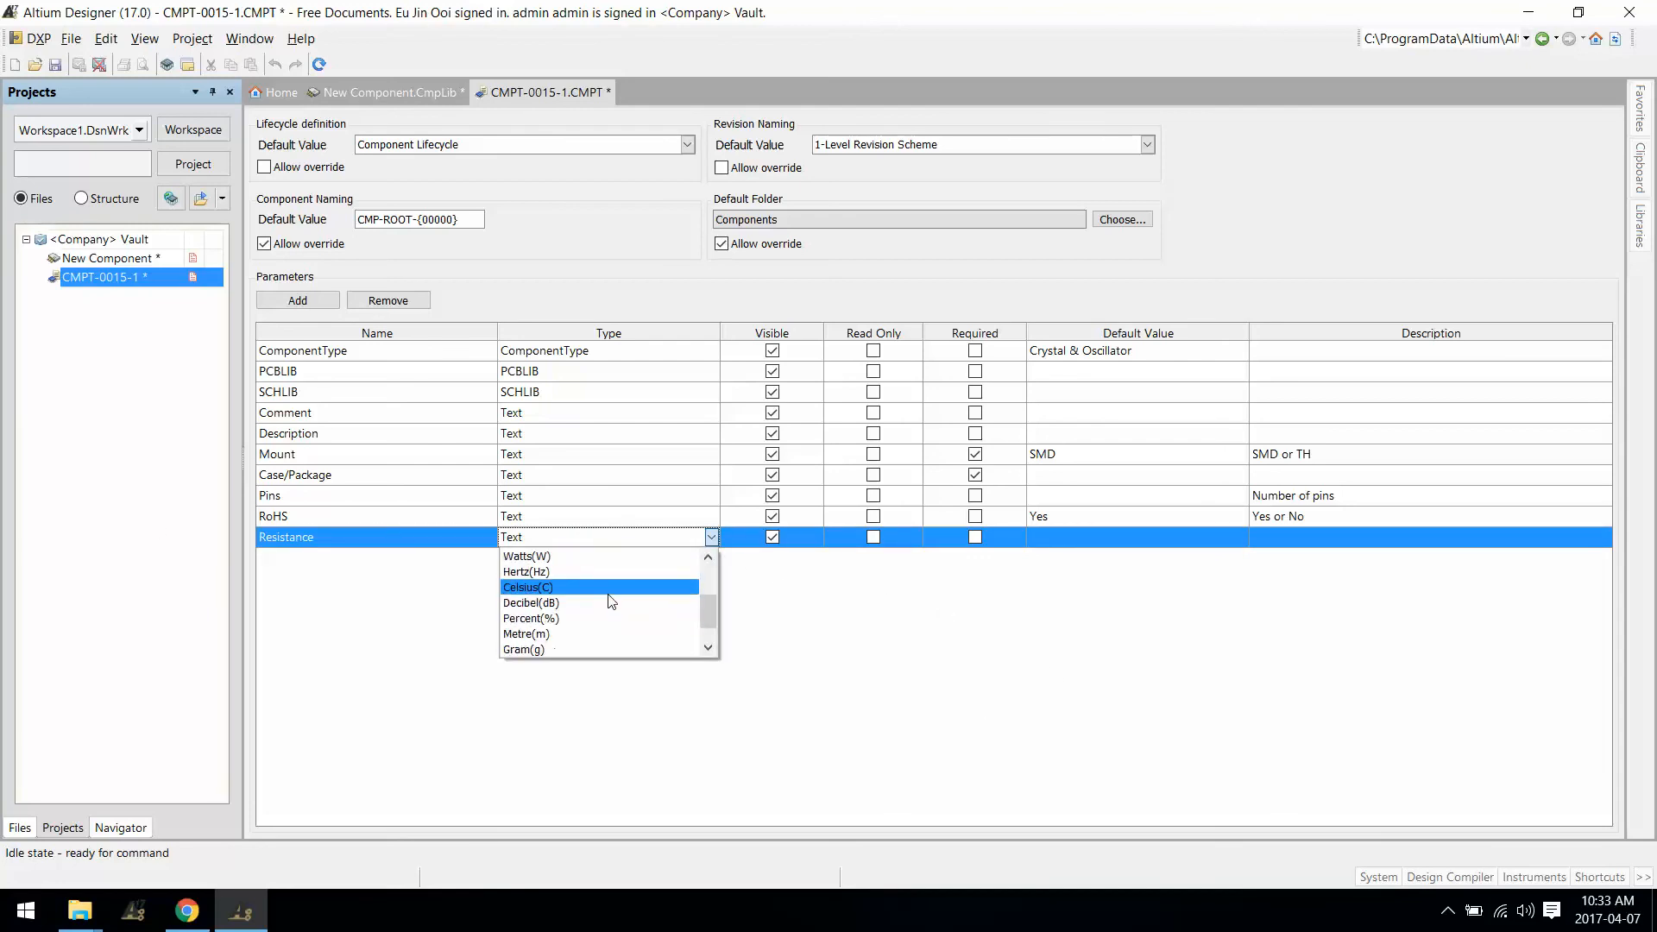
scroll(608, 597, "down", 1)
scroll(597, 613, "up", 2)
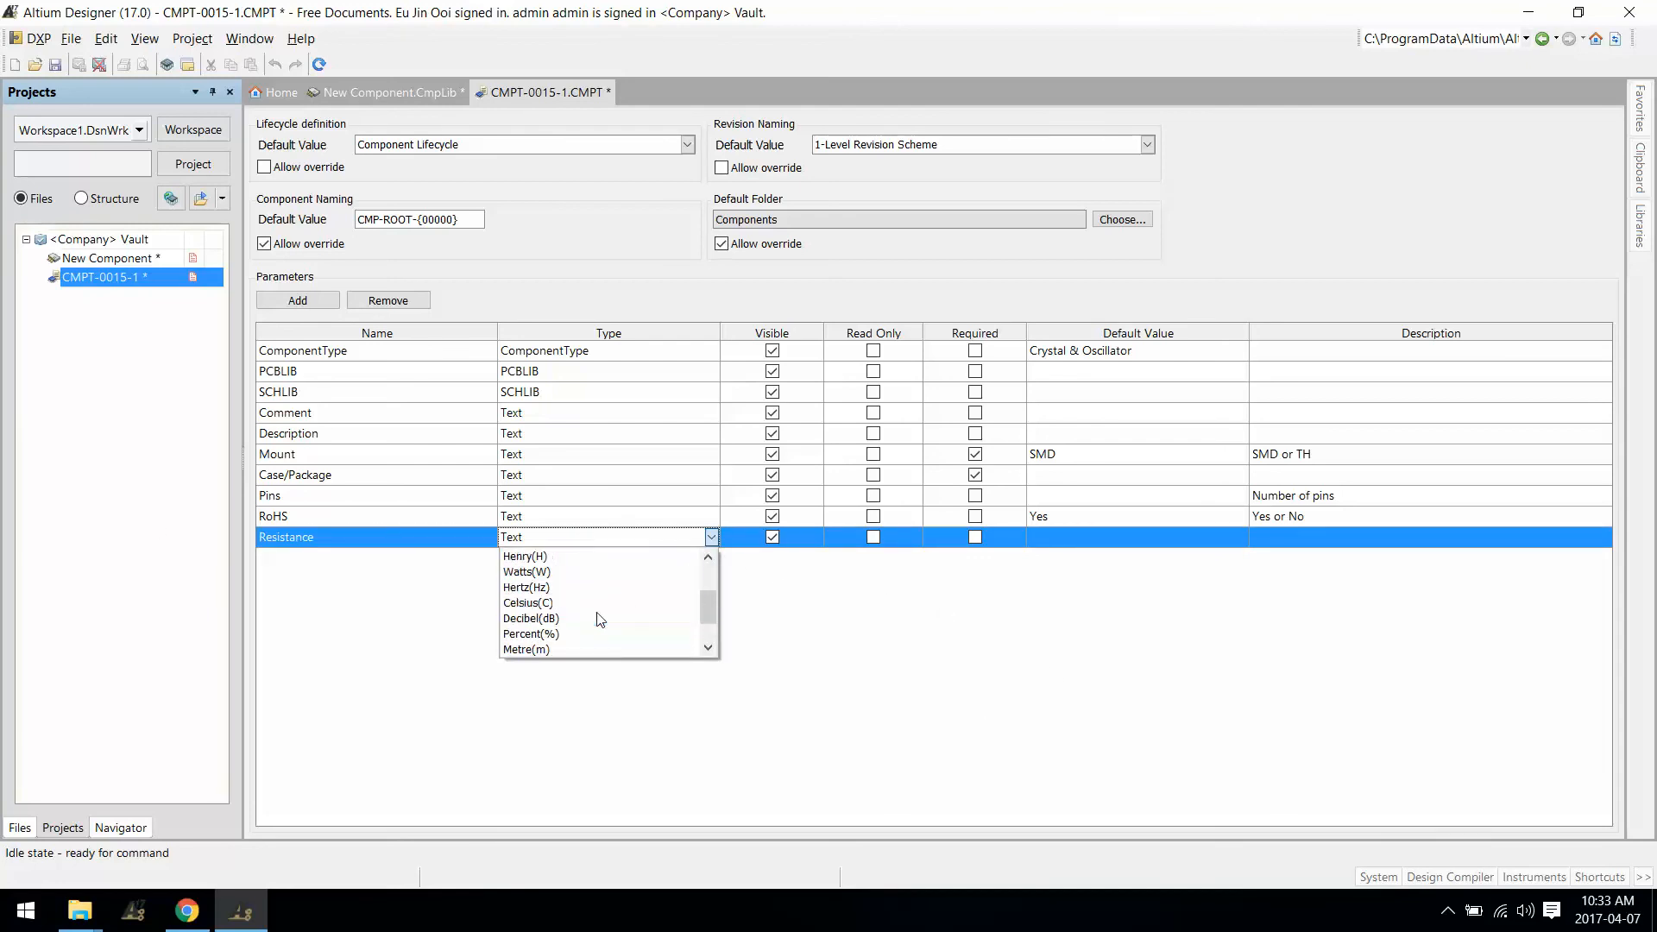
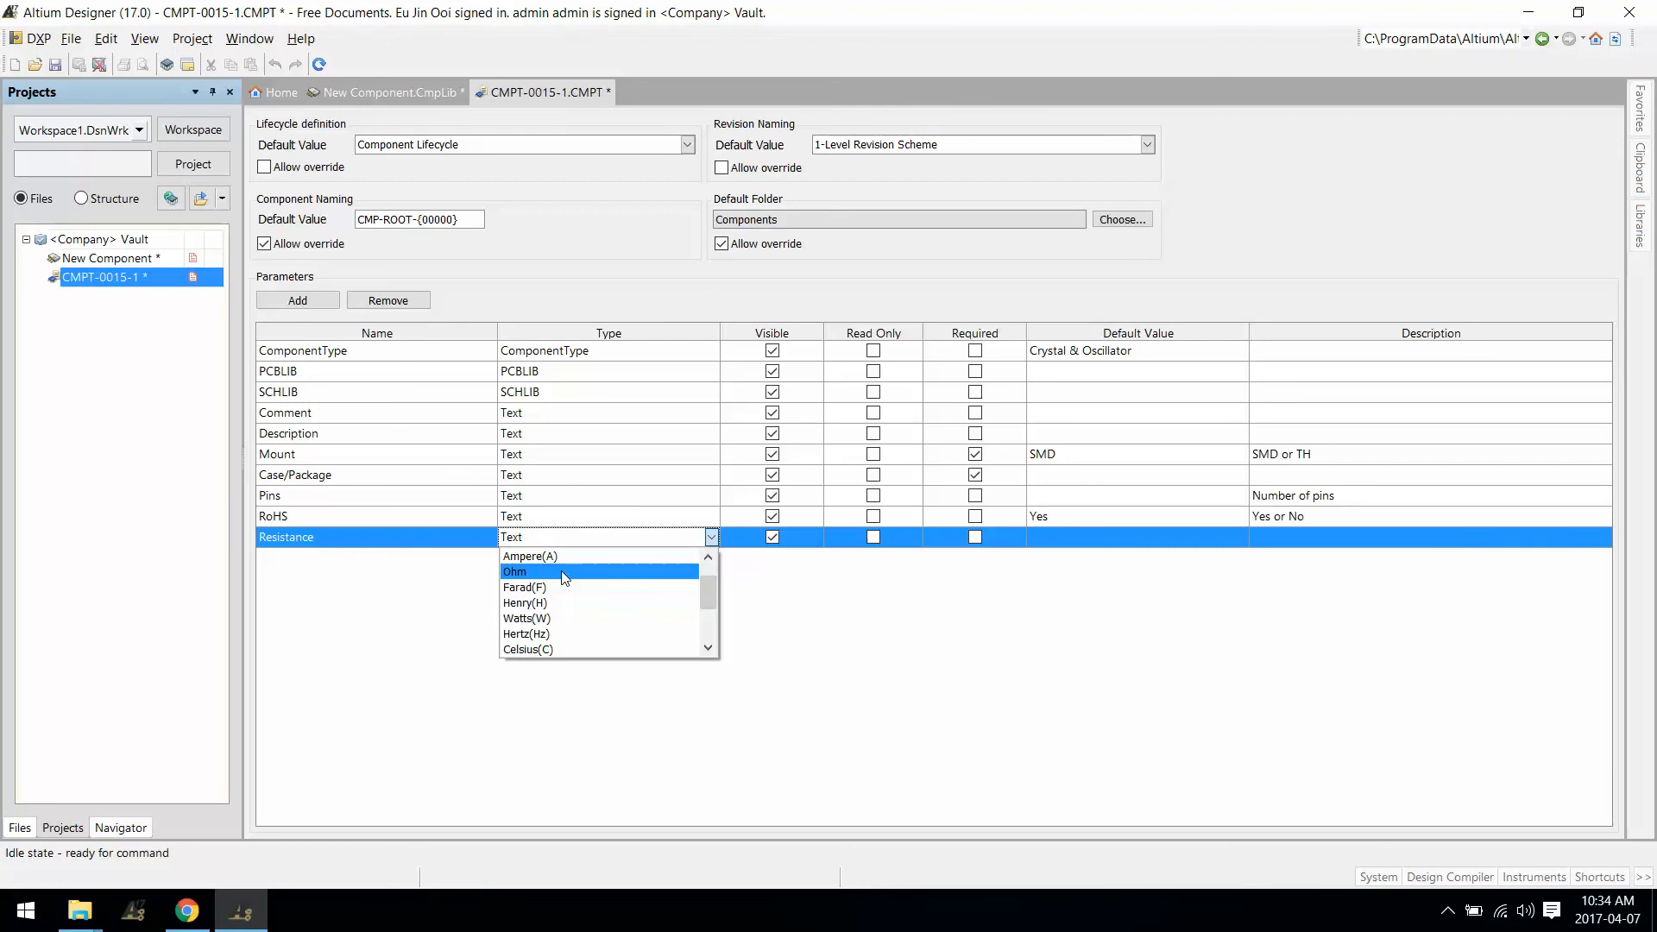
Step: Close the CMPT-0015-1 template without saving the Resistance parameter
right_click(567, 92)
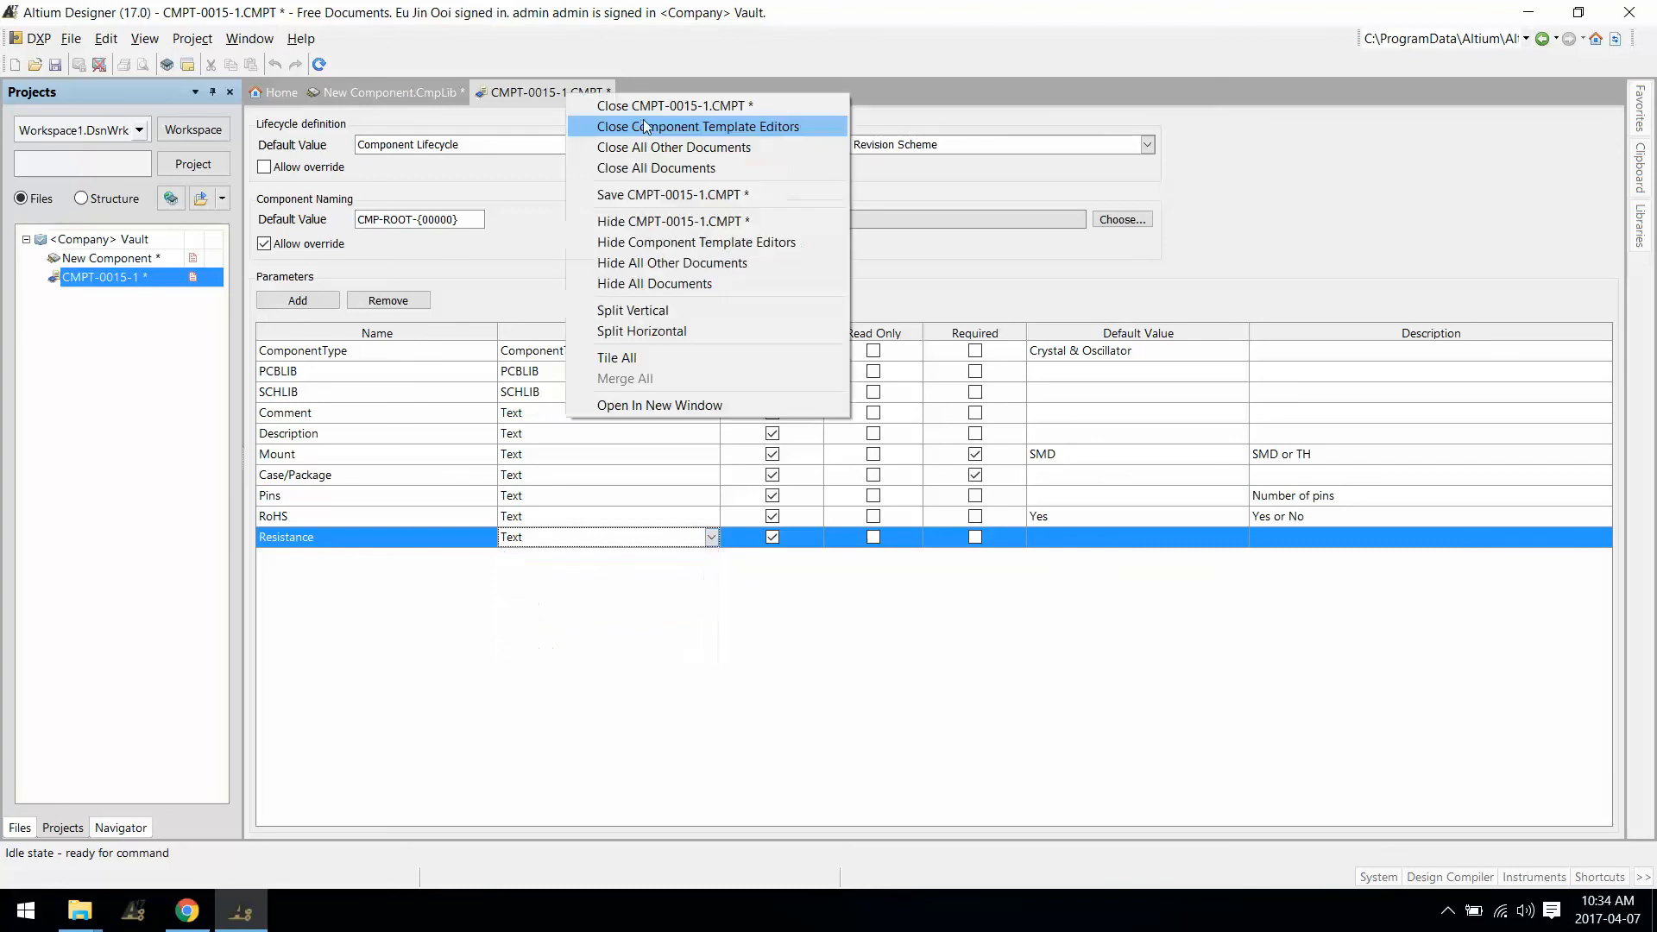
left_click(649, 106)
left_click(893, 478)
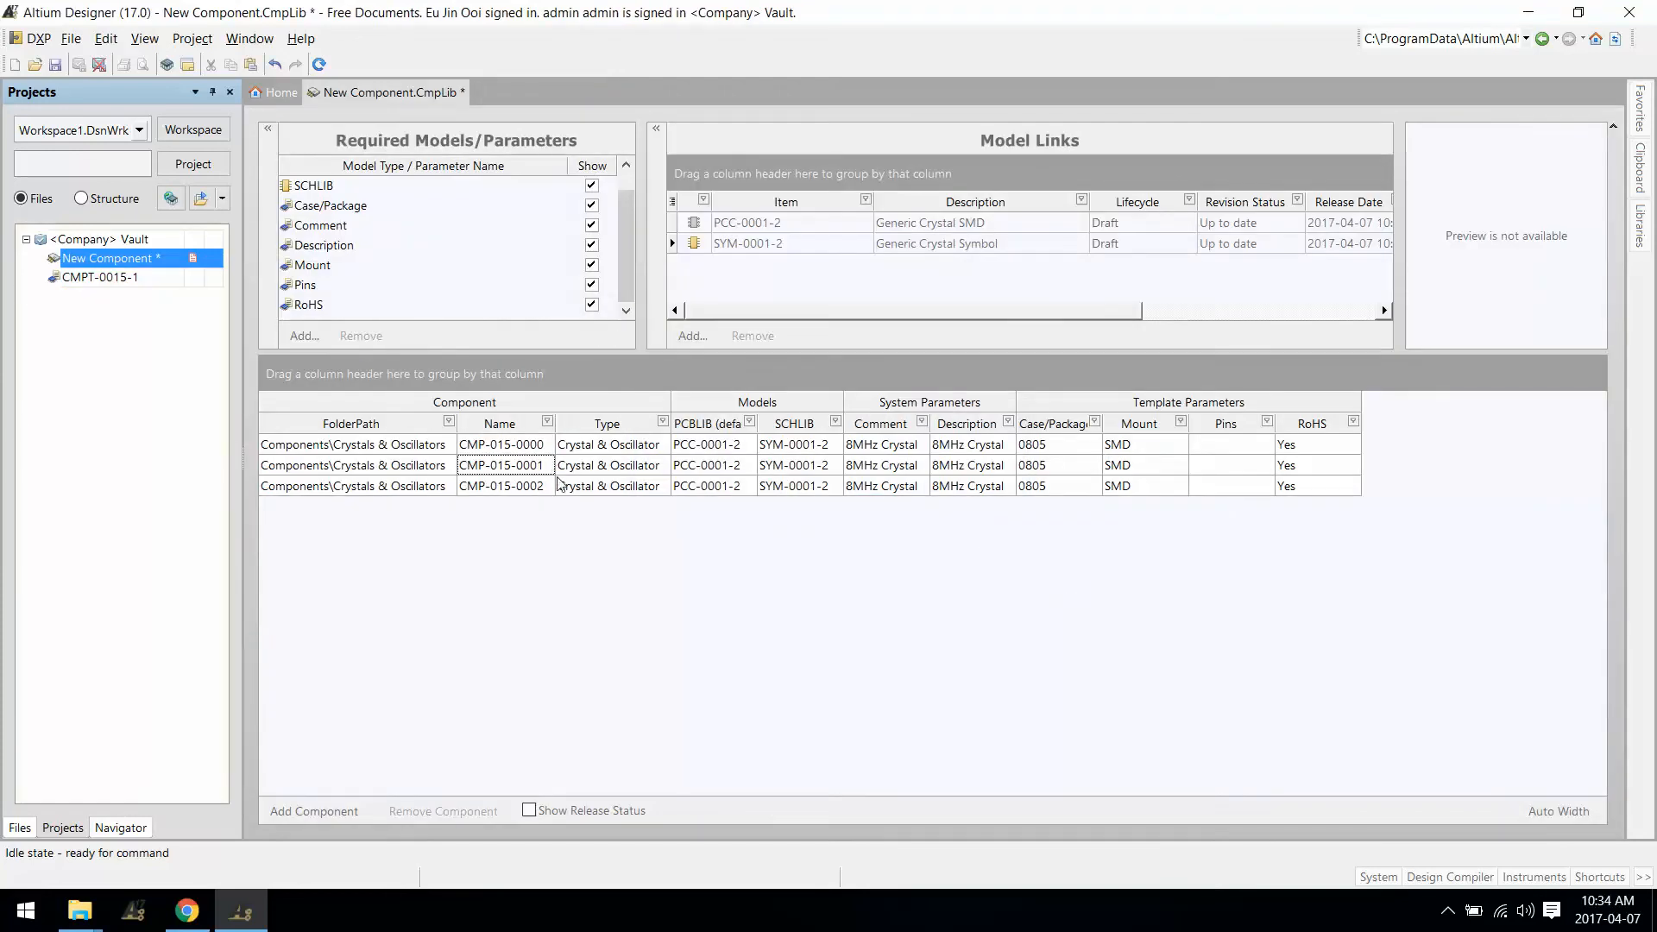
Step: Review the three components' PCBLIB cells and reopen the crystal component template CMPT-0015-1
left_click(732, 444)
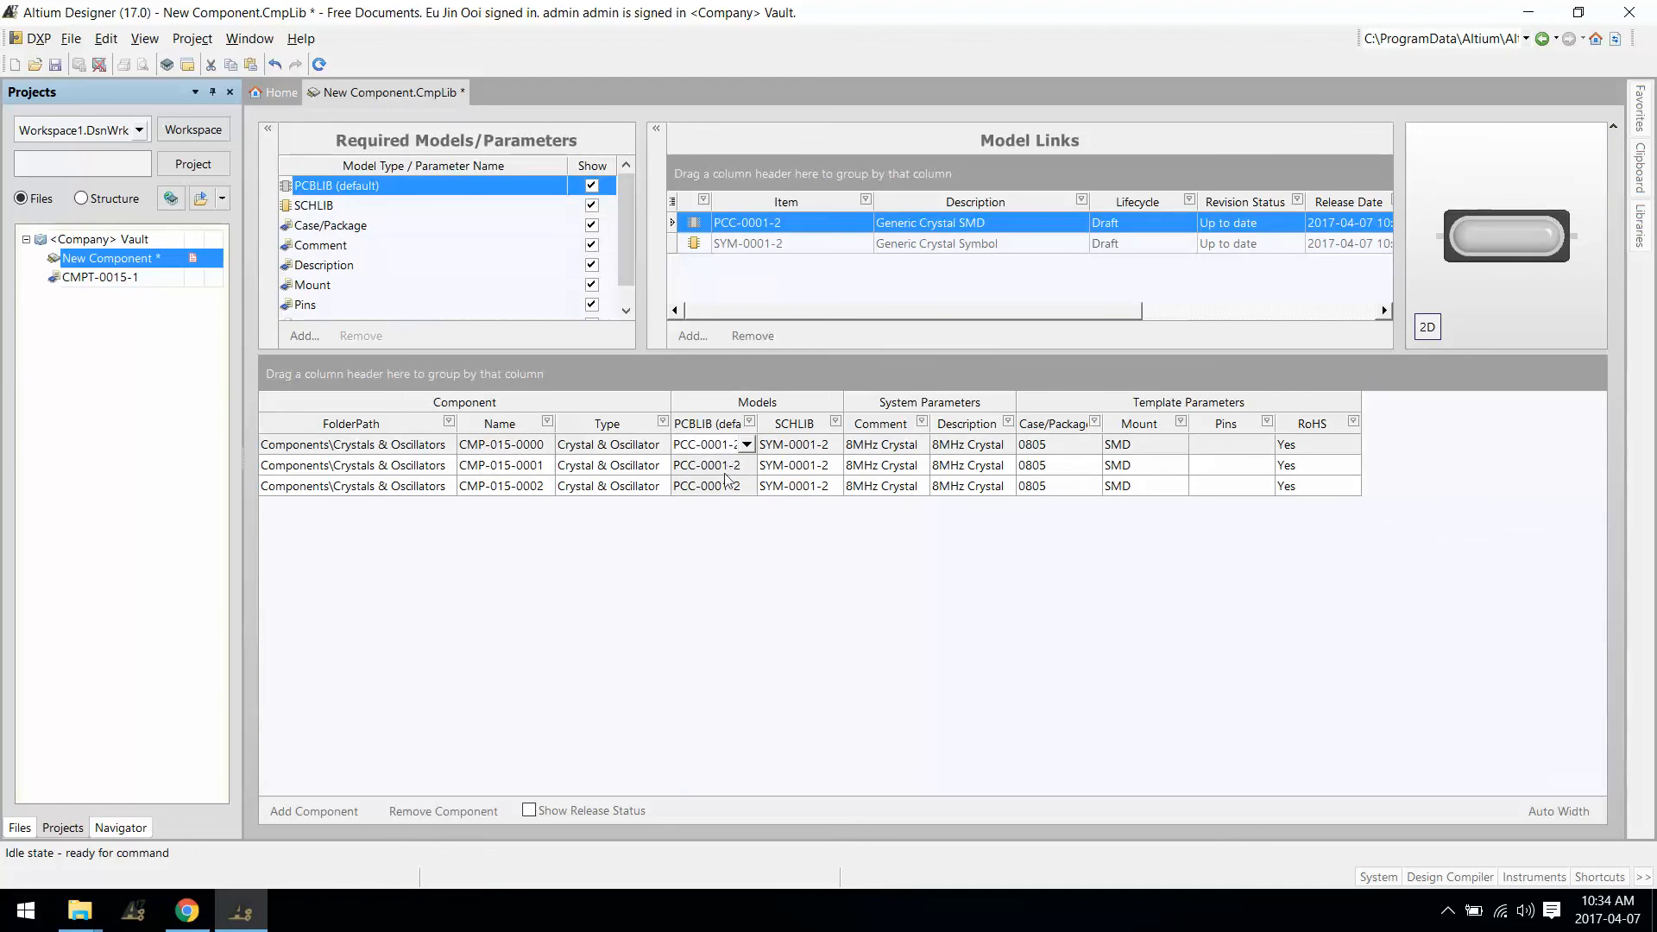
left_click(728, 466)
left_click(725, 486)
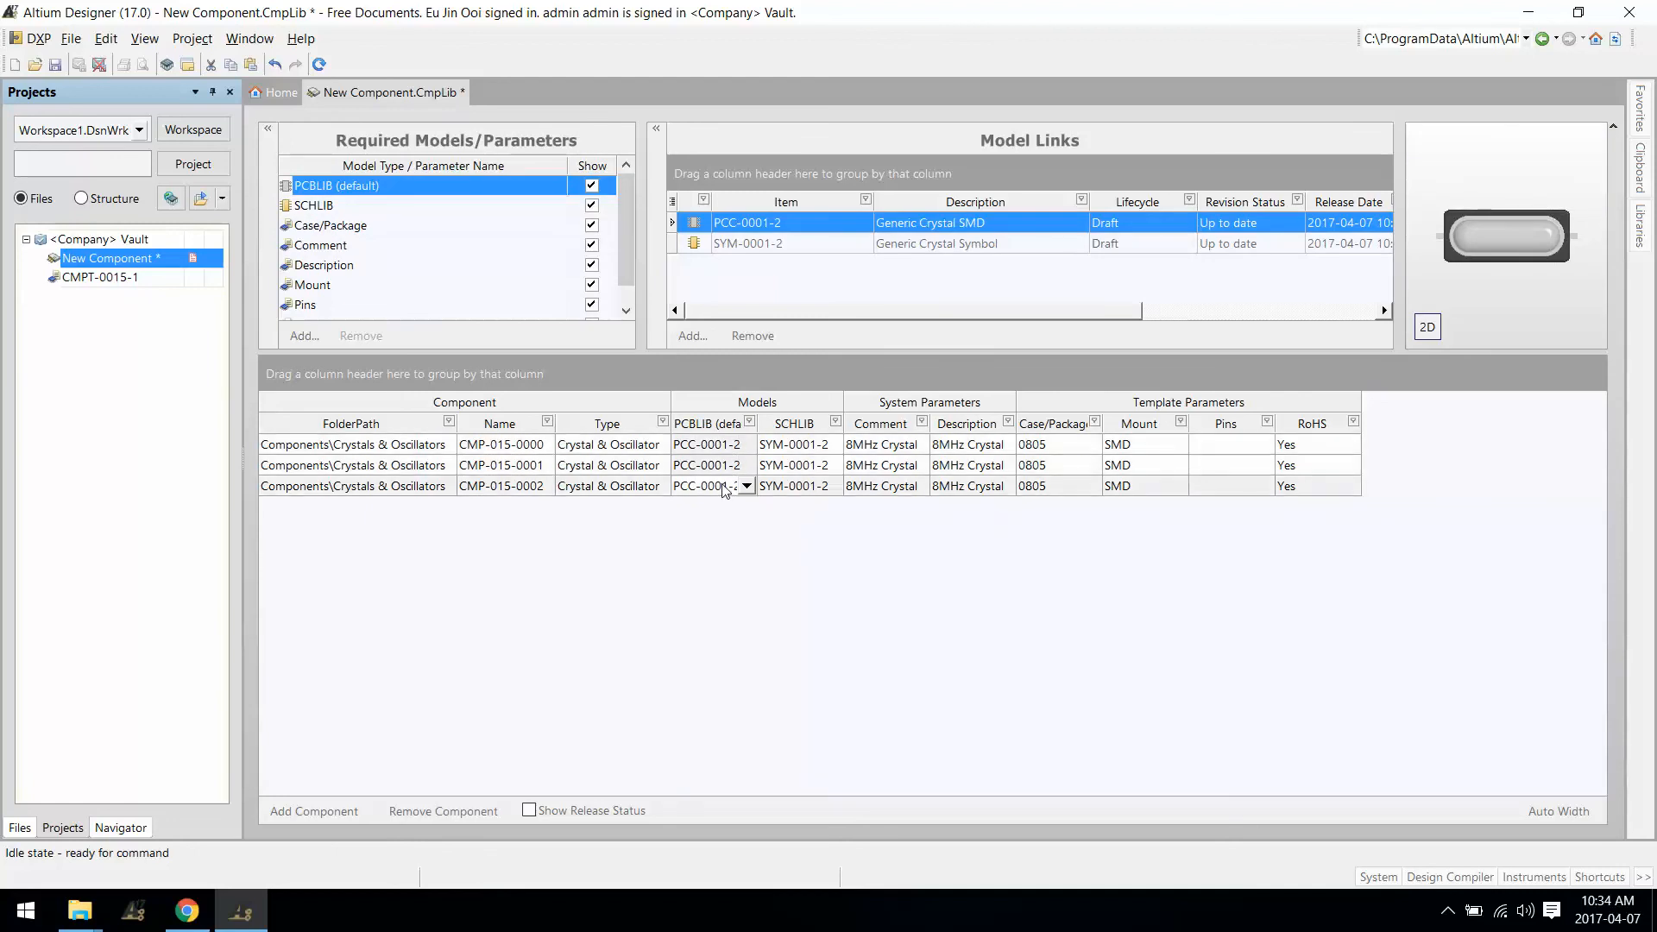
left_click(112, 277)
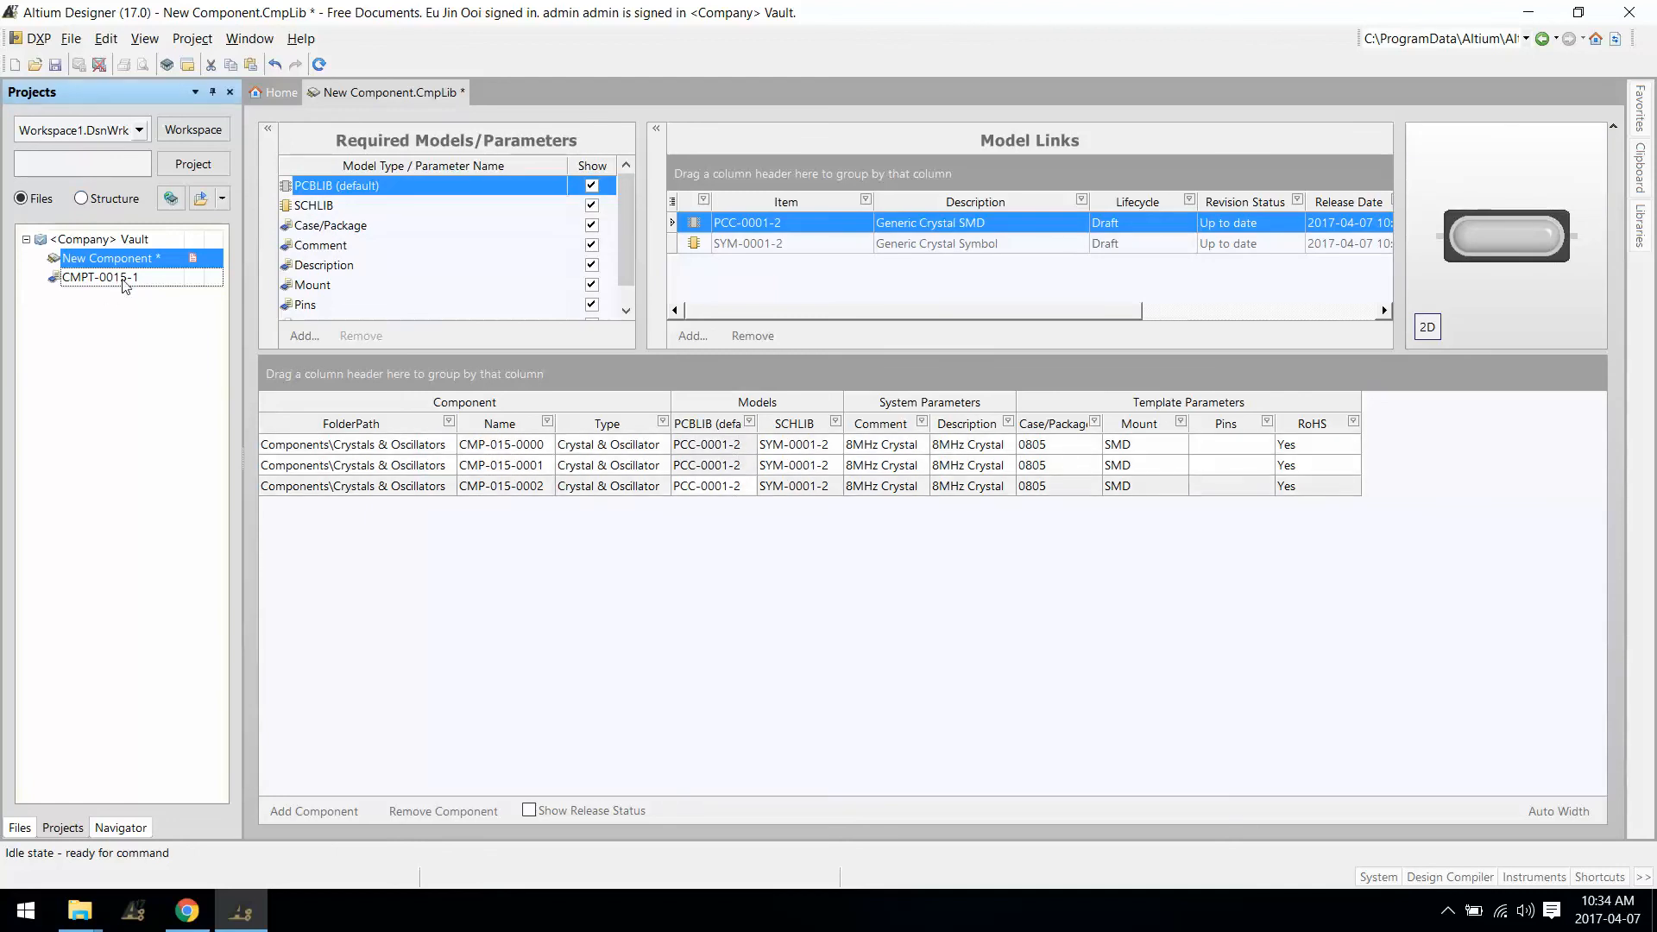
double_click(124, 279)
Step: Add a template parameter named 'Internal Part #'
left_click(309, 300)
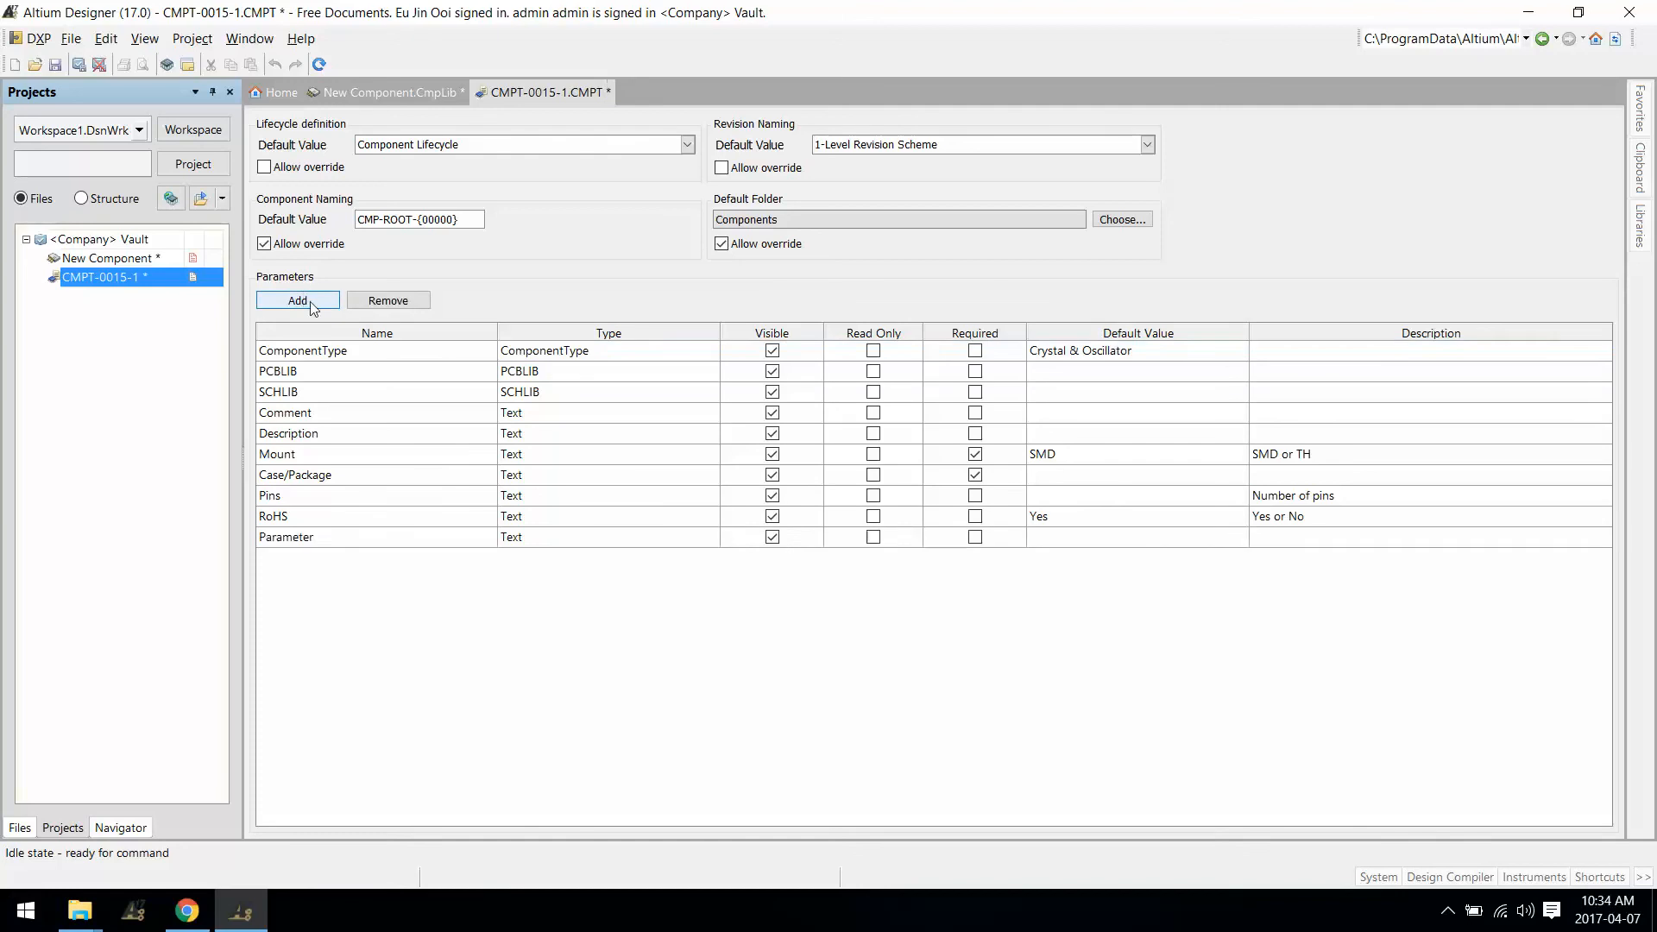
left_click(353, 538)
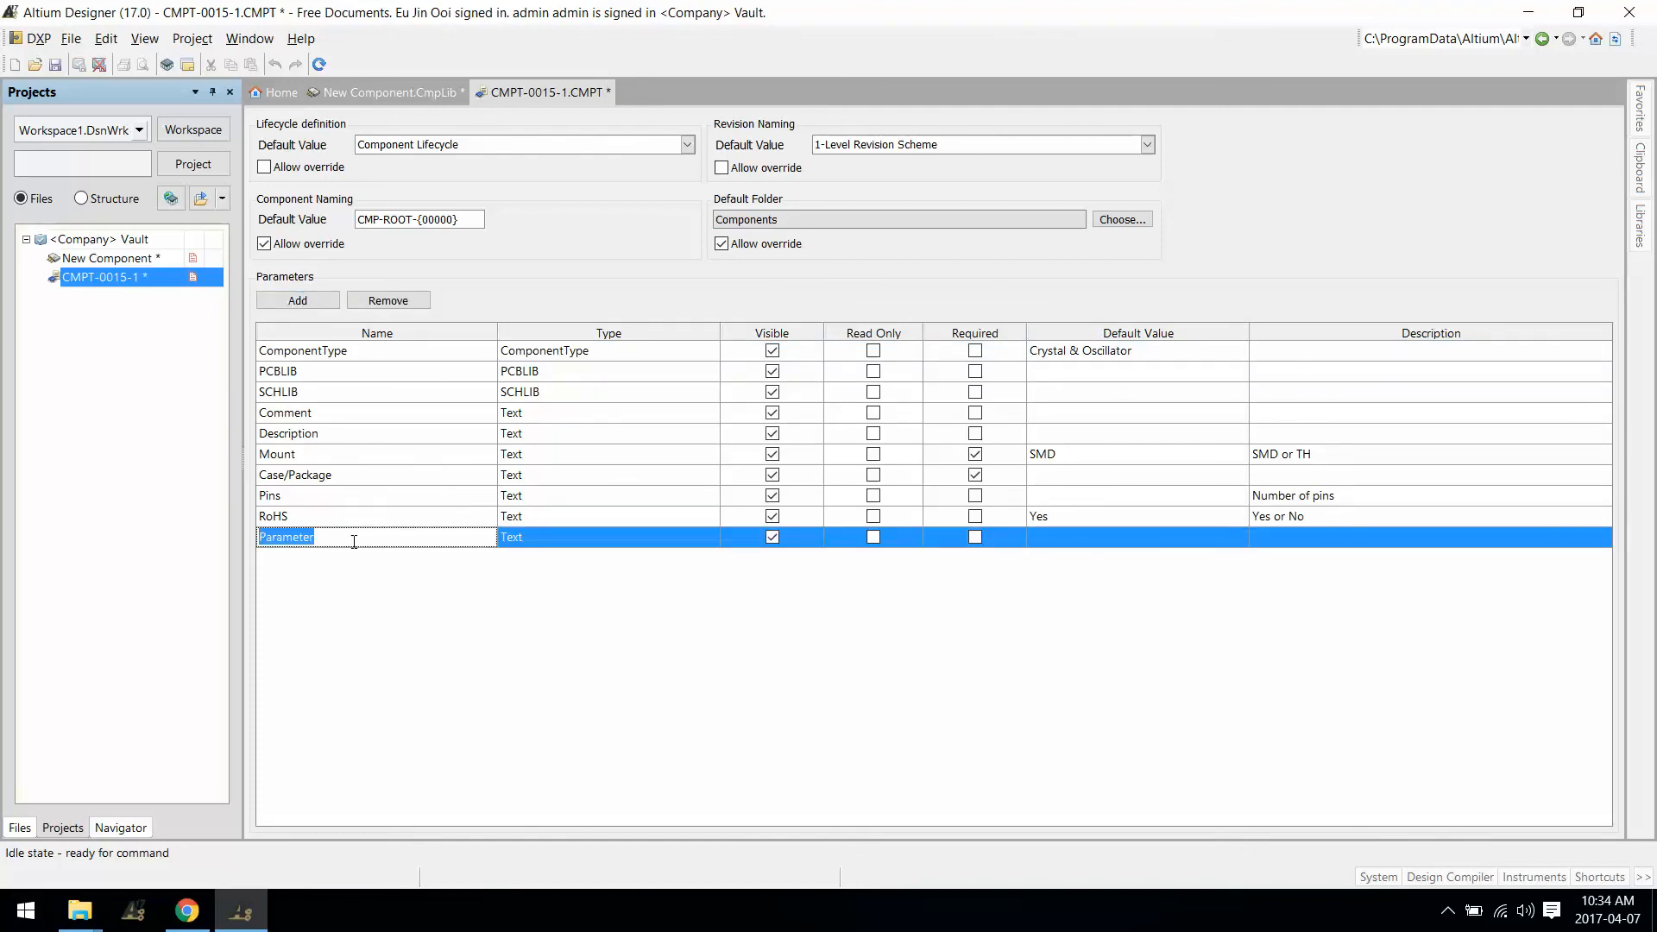
type("Load")
key("BackSpace")
key("BackSpace")
key("BackSpace")
key("BackSpace")
type("Internal part")
key("BackSpace")
key("BackSpace")
key("BackSpace")
key("BackSpace")
key("BackSpace")
type("Part #")
Step: Save the template and release it to the vault as revision CMPT-0015-2
right_click(533, 95)
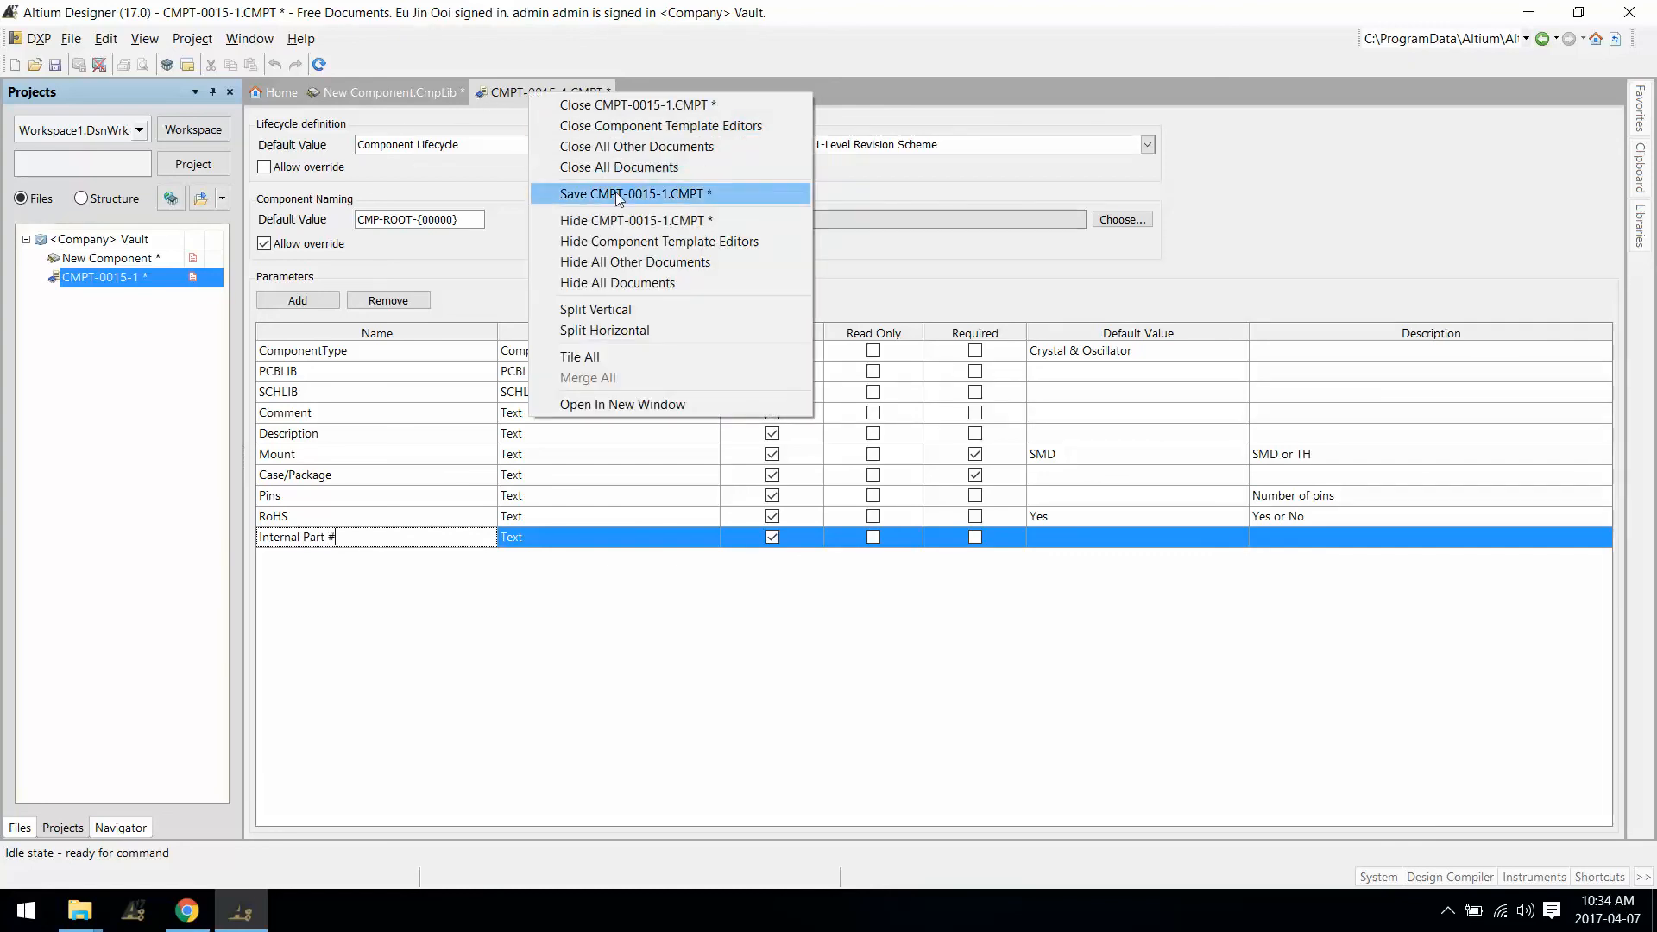
left_click(631, 194)
left_click(79, 64)
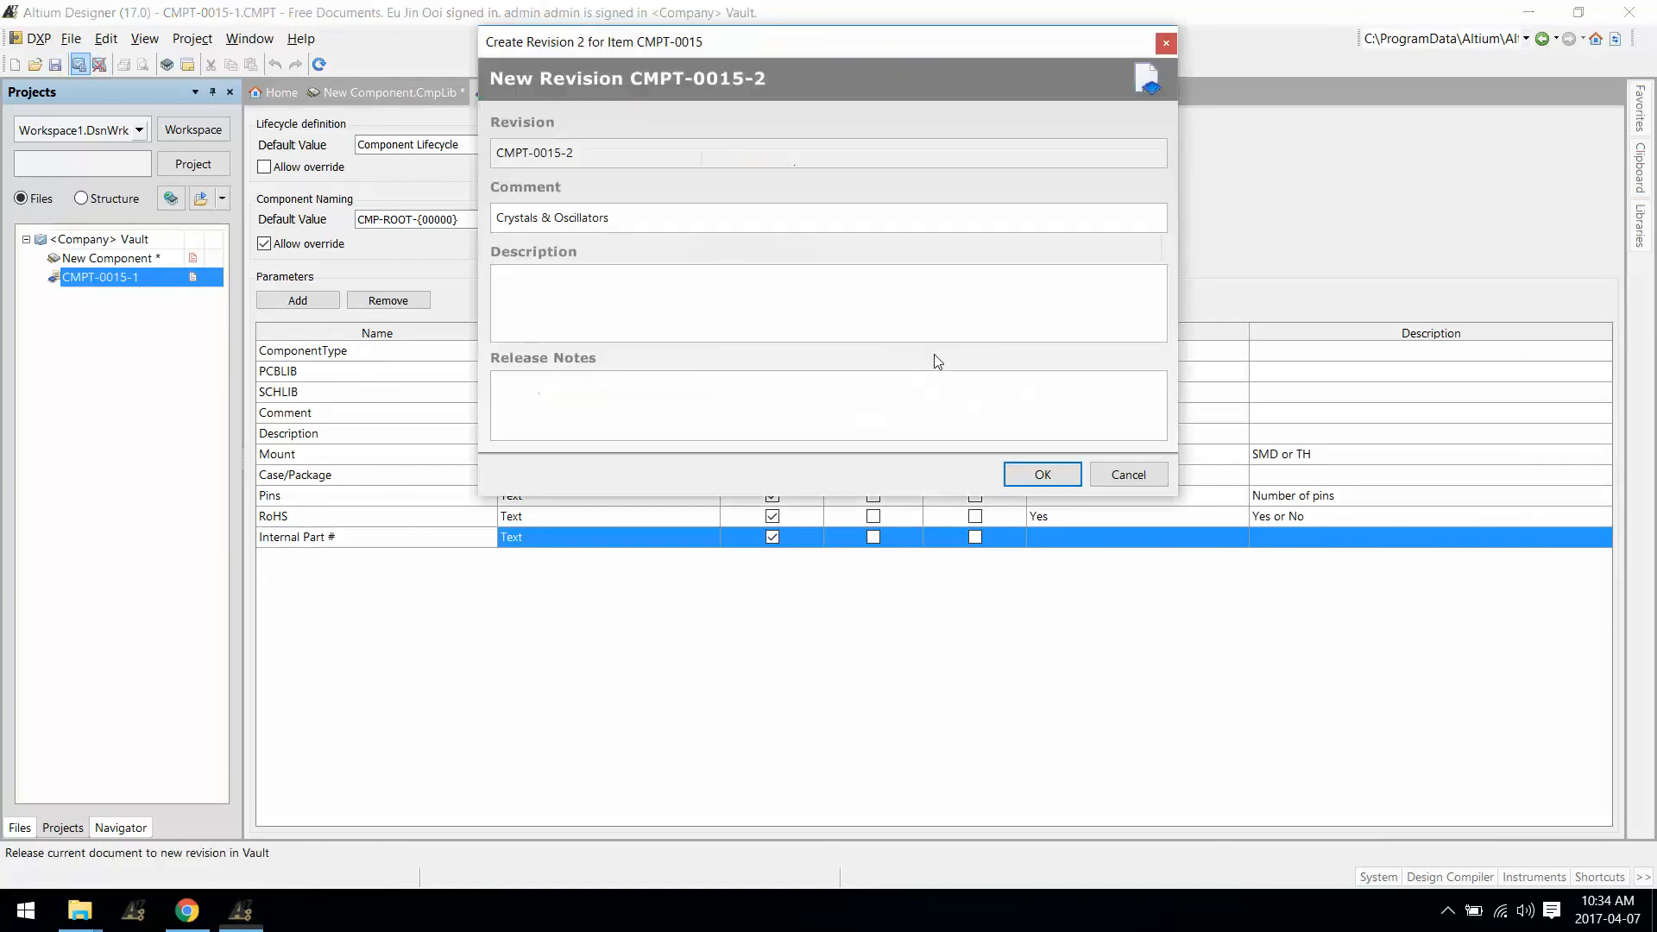
left_click(1048, 478)
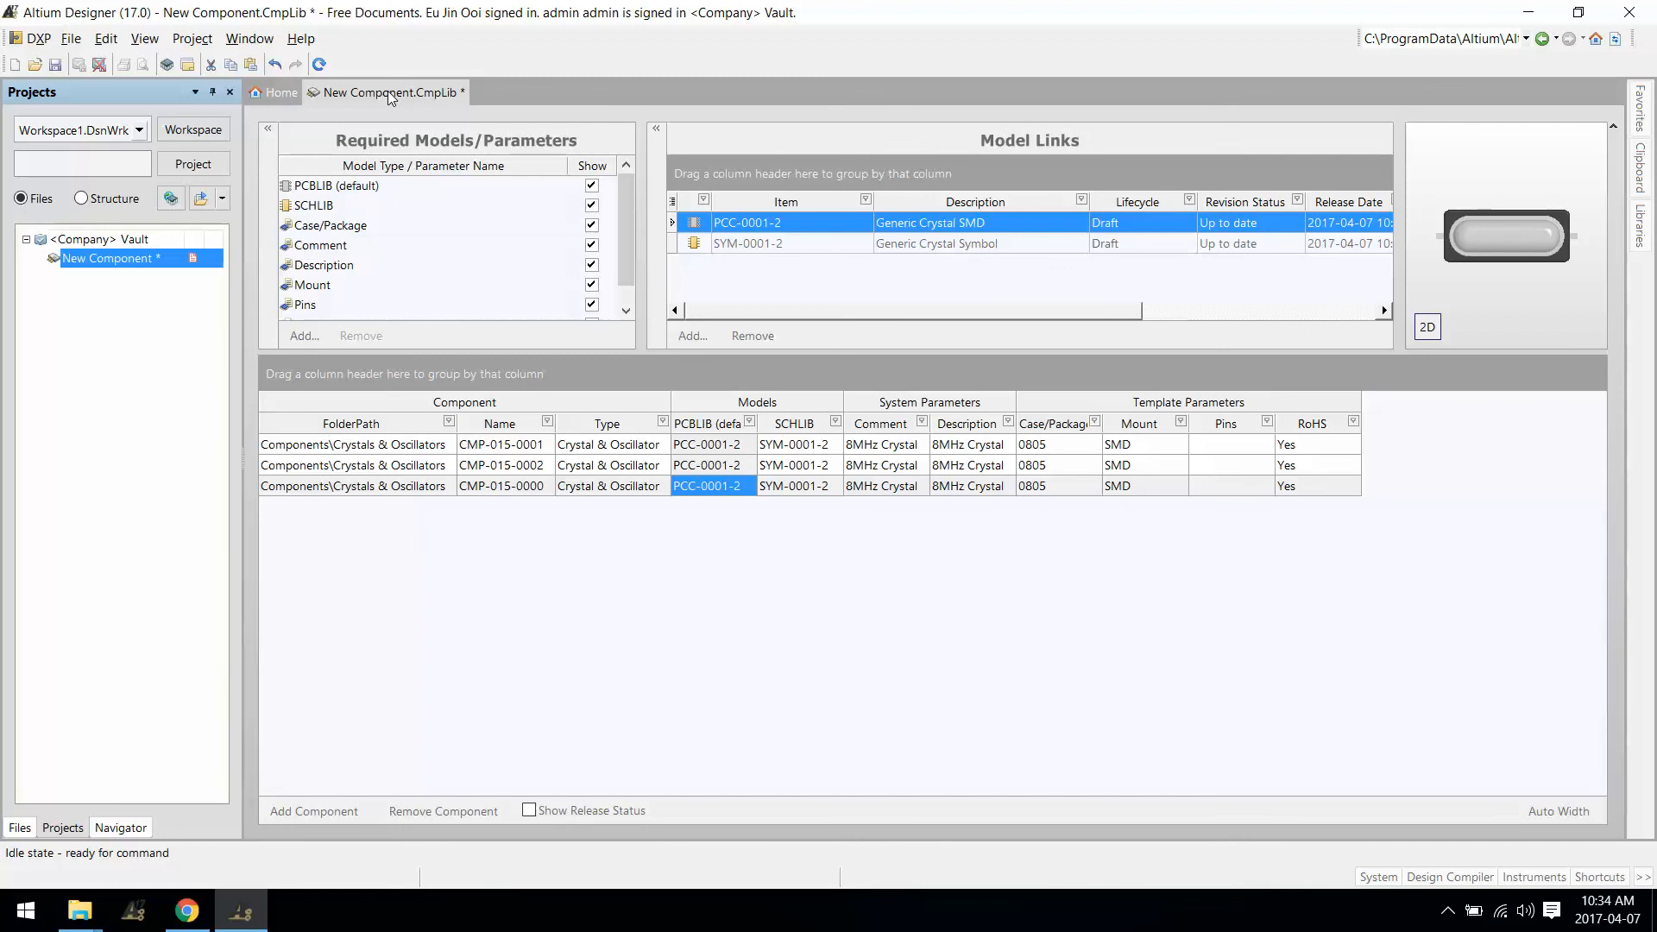
Step: Cancel edits to the component library and discard its changes
right_click(106, 261)
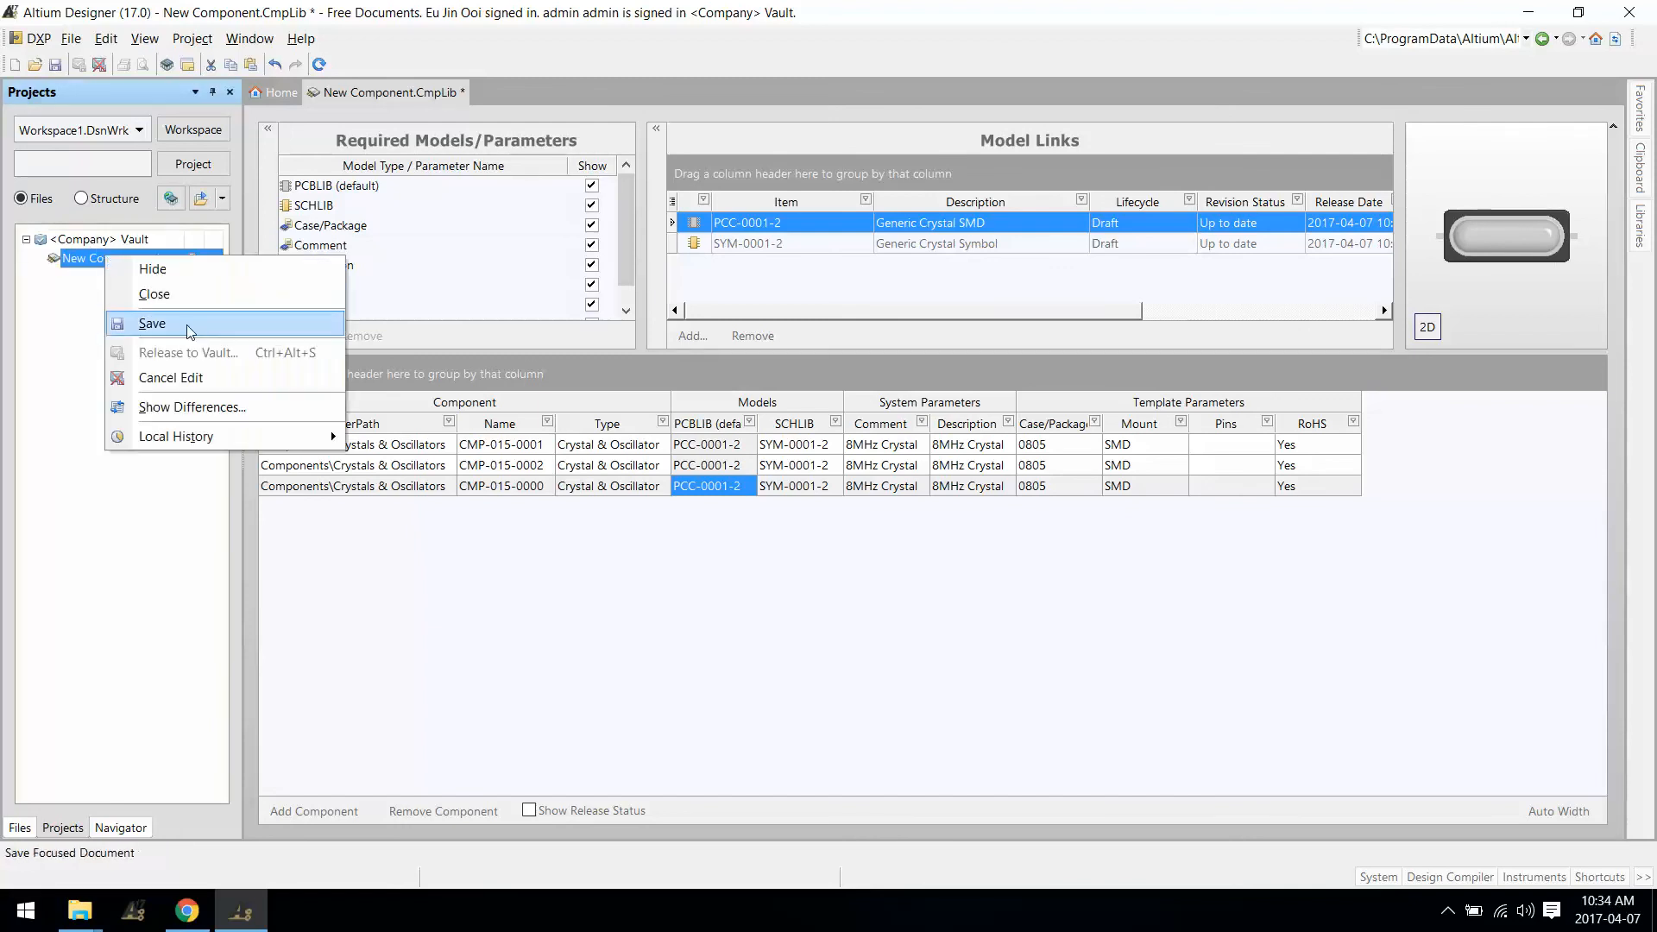
left_click(177, 378)
left_click(923, 498)
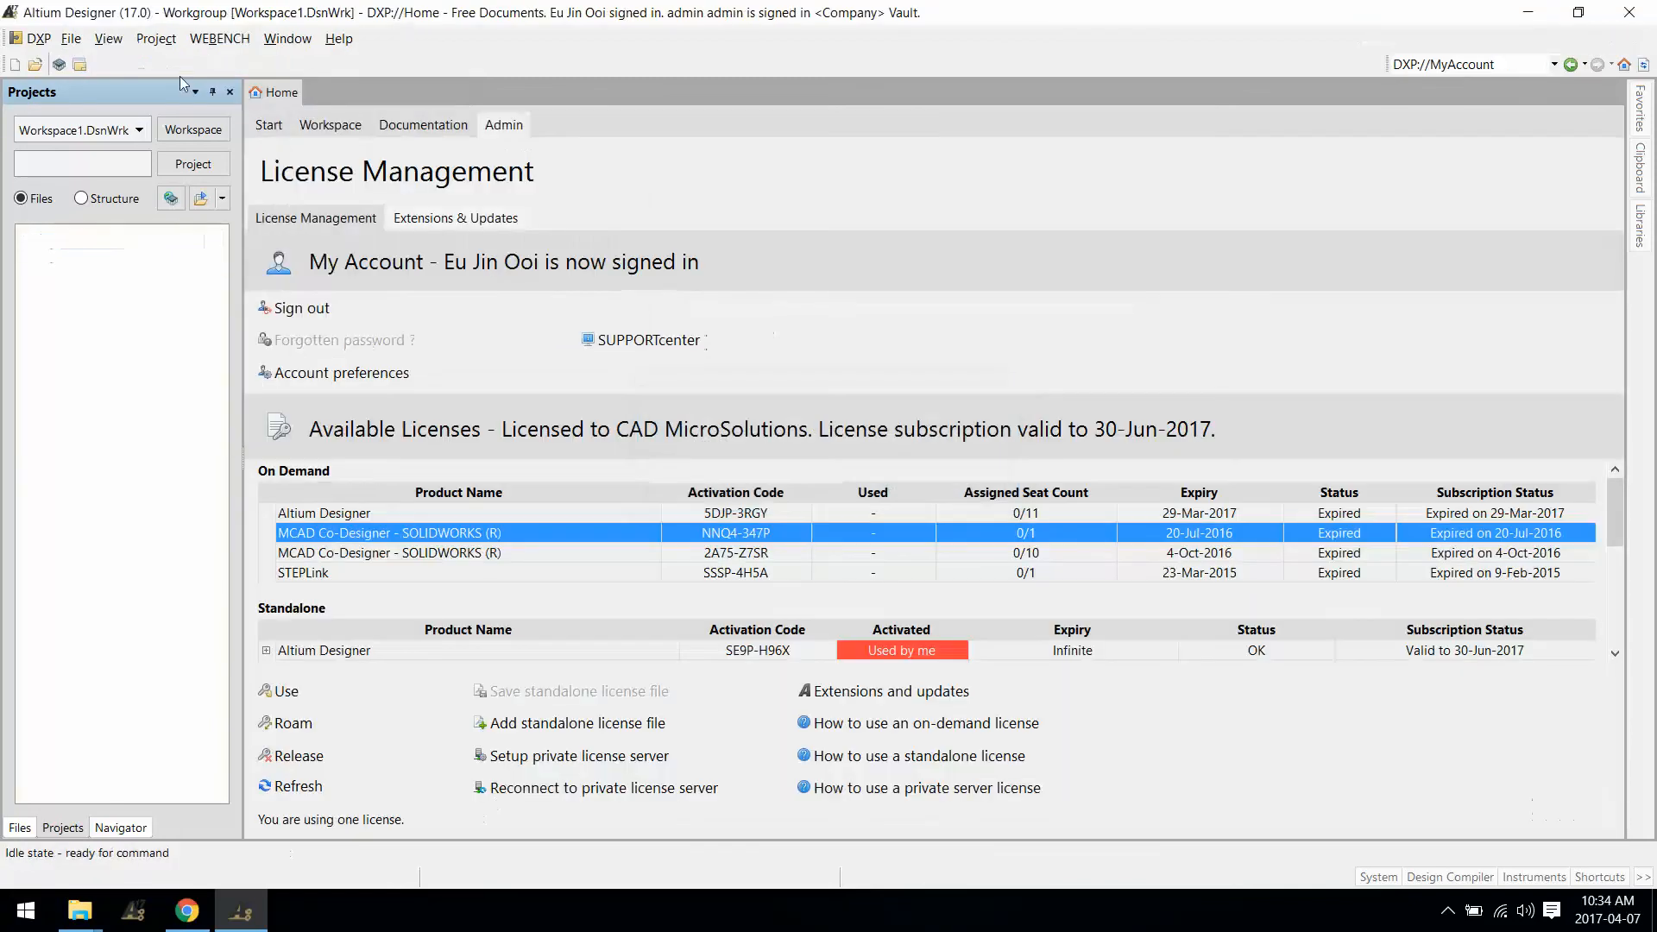
Step: In Vaults, review the Crystals & Oscillators folder properties without changing them
left_click(33, 39)
left_click(130, 223)
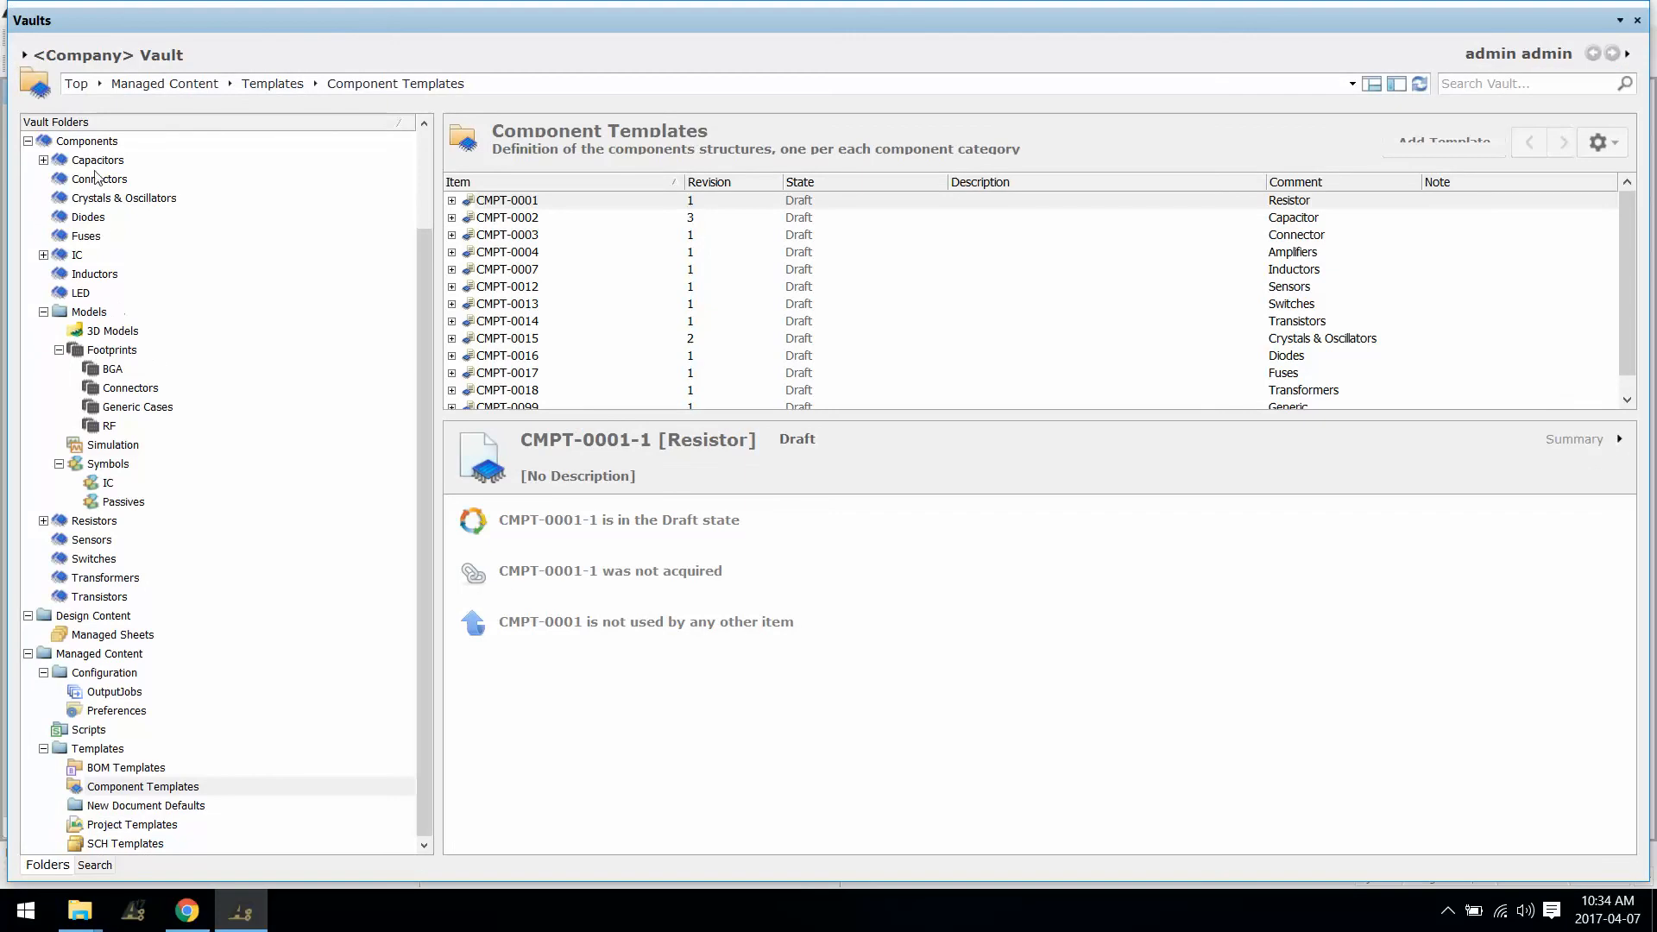
left_click(104, 198)
right_click(104, 198)
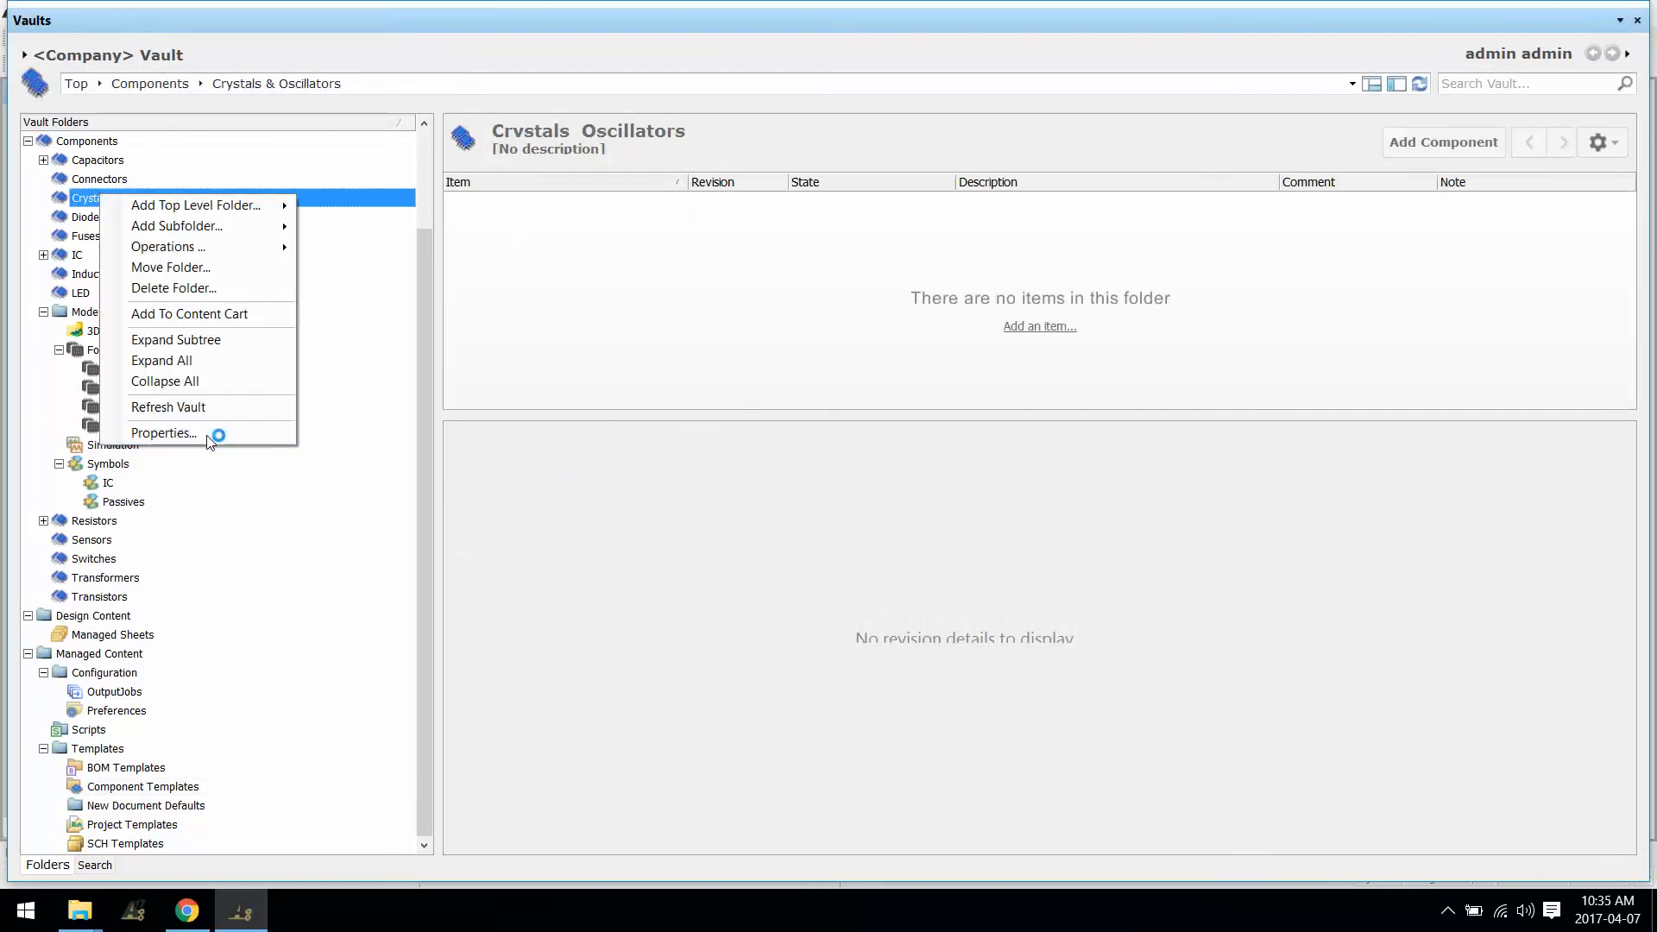
left_click(223, 429)
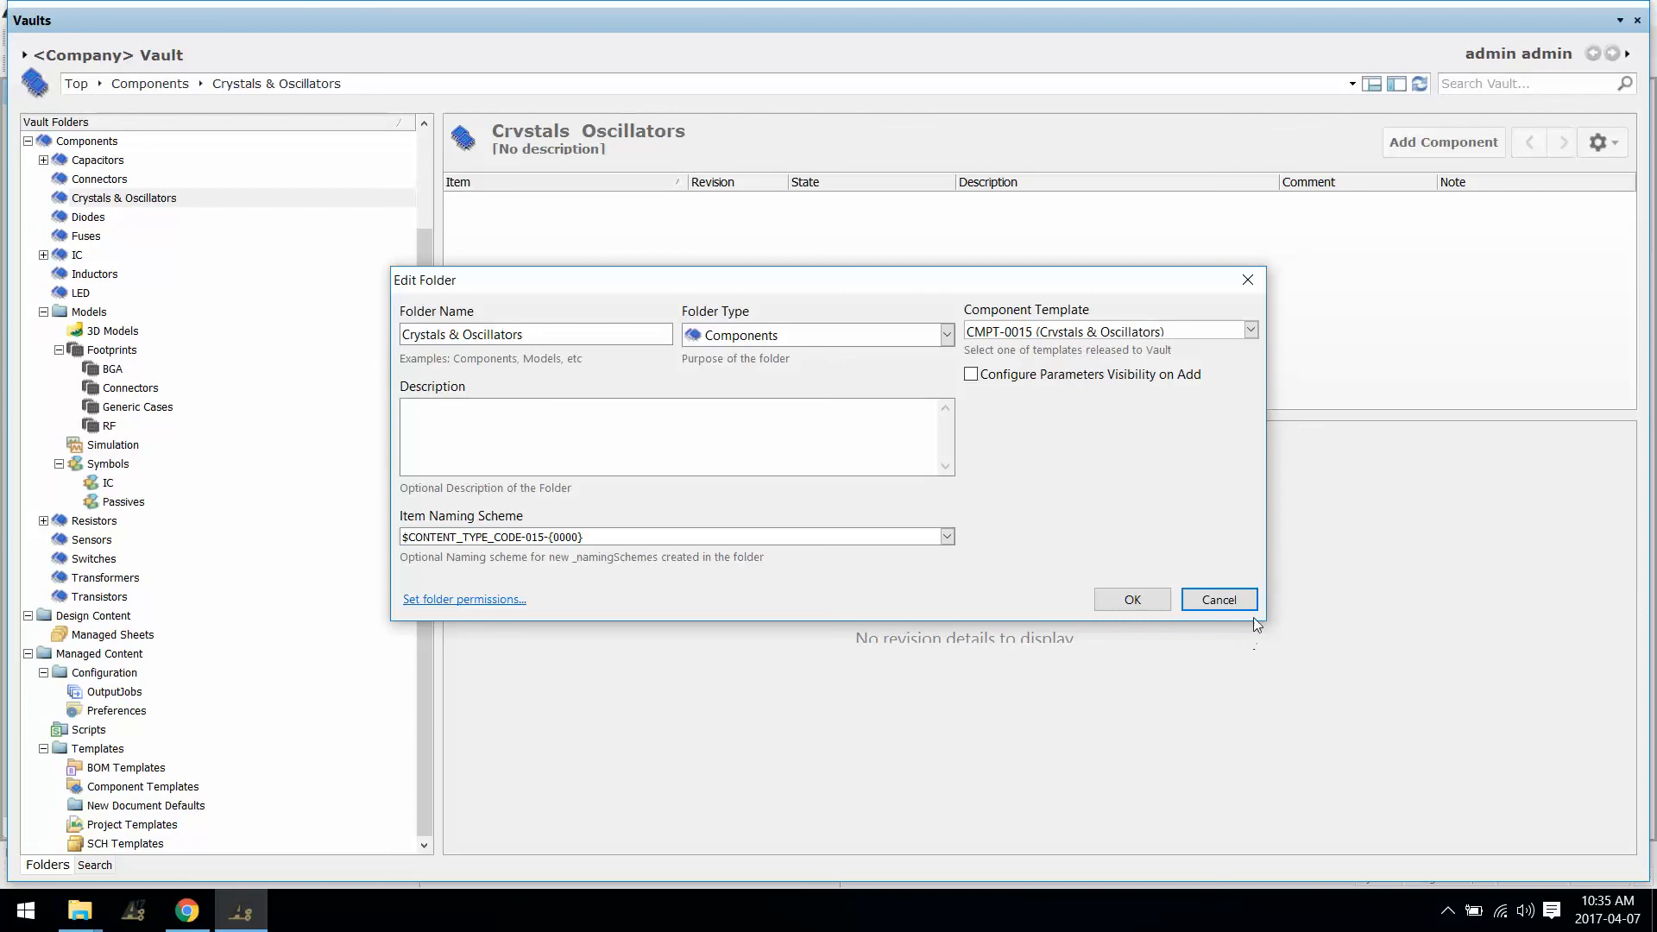
left_click(1219, 599)
Step: Add a new component to Crystals & Oscillators and close the Vaults window
left_click(1460, 145)
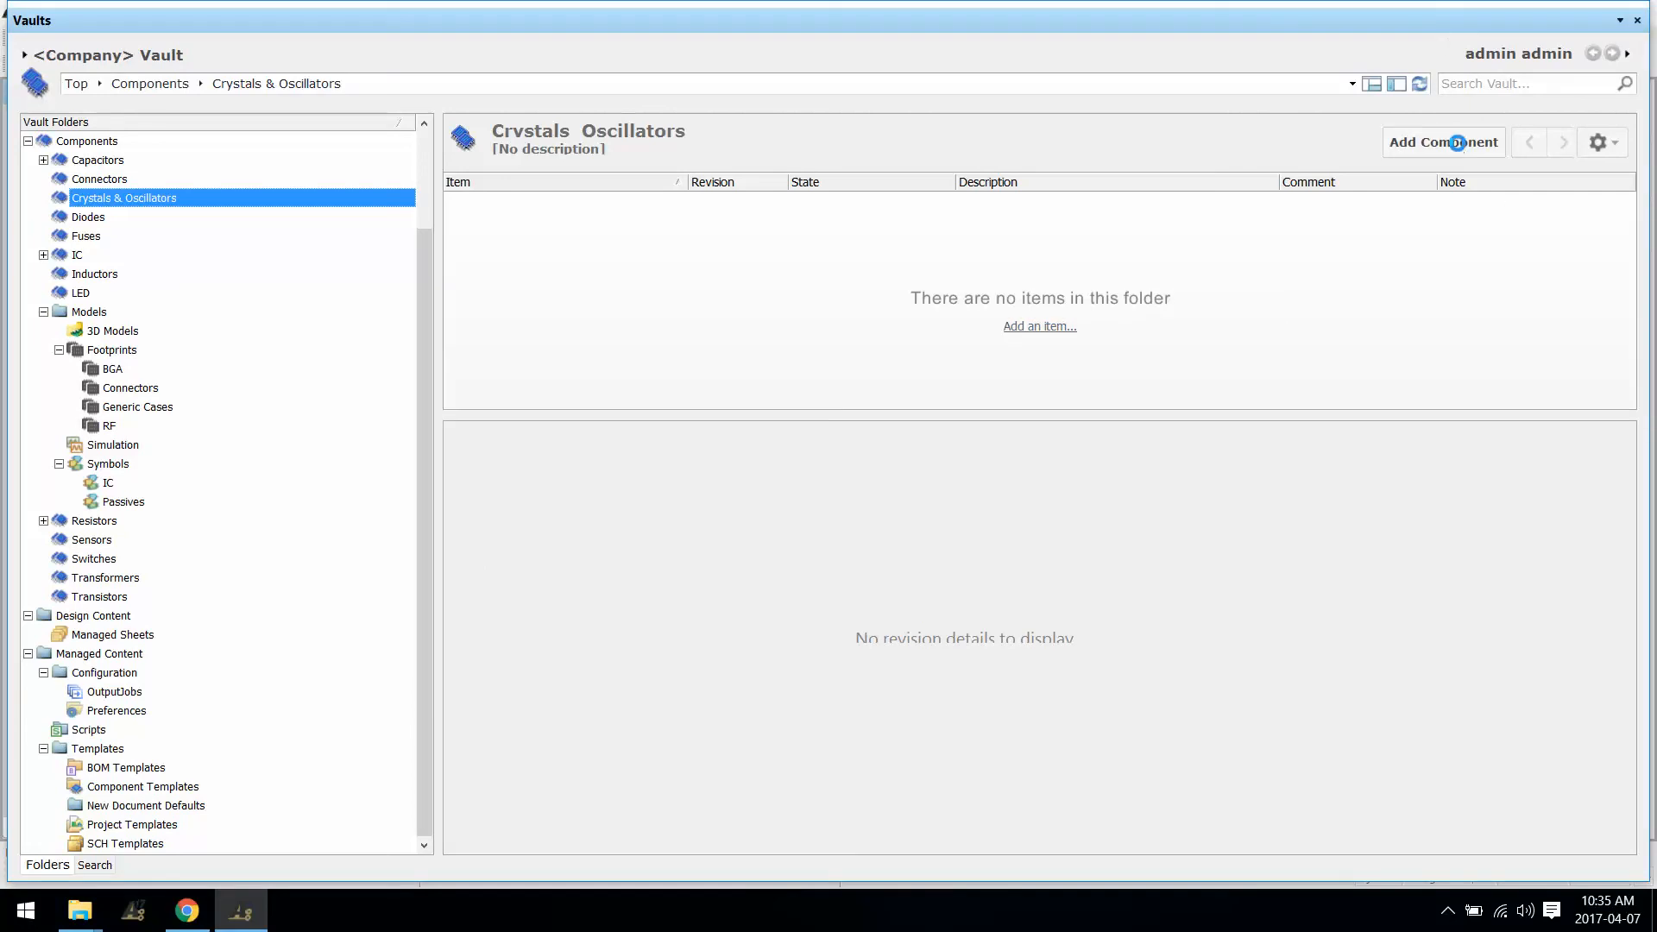
right_click(1203, 17)
left_click(1277, 26)
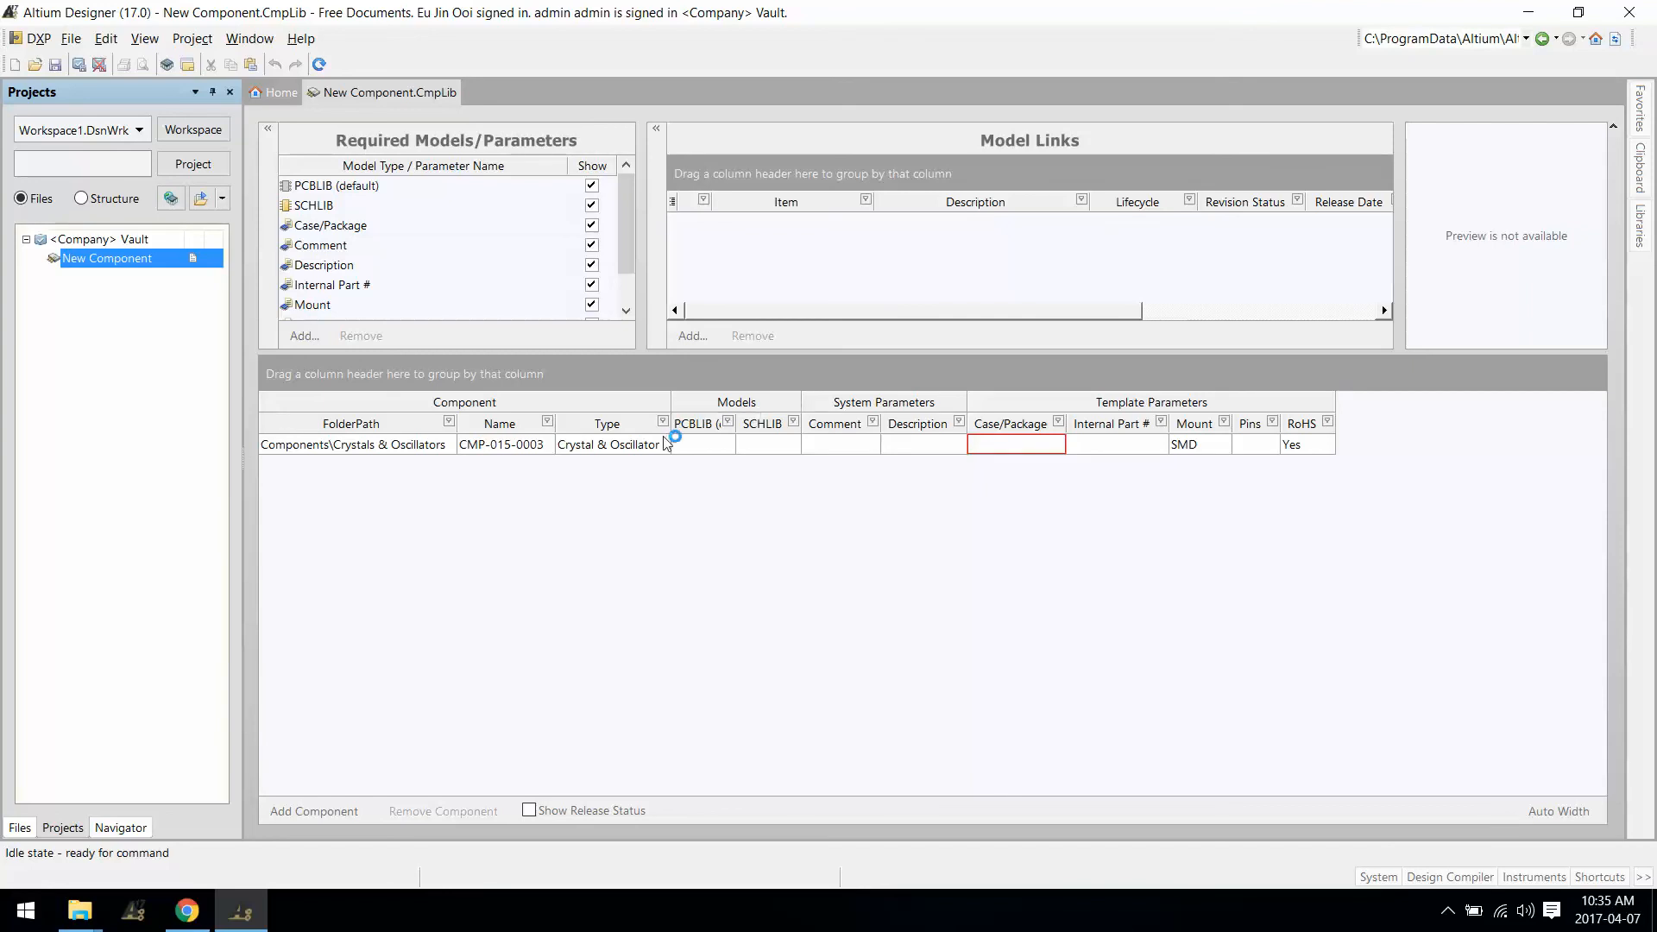
Step: Add model links to the crystal symbol SYM-0001-2 and footprint PCC-0001-2
left_click(699, 444)
left_click(693, 336)
left_click(722, 381)
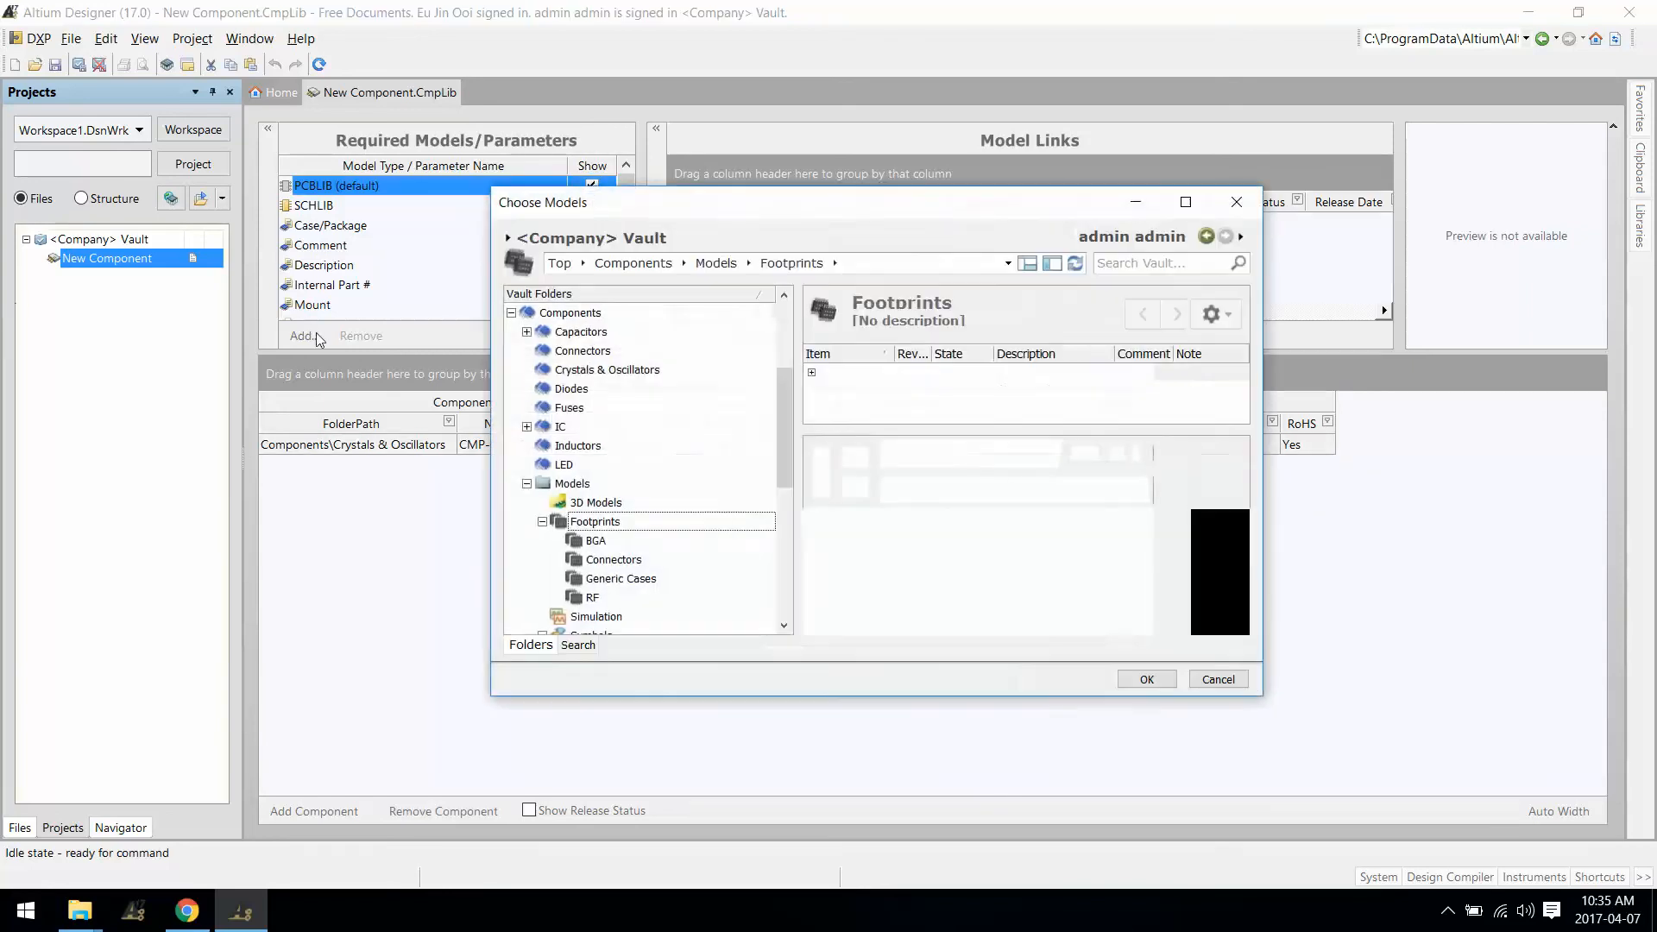
scroll(614, 598, "down", 3)
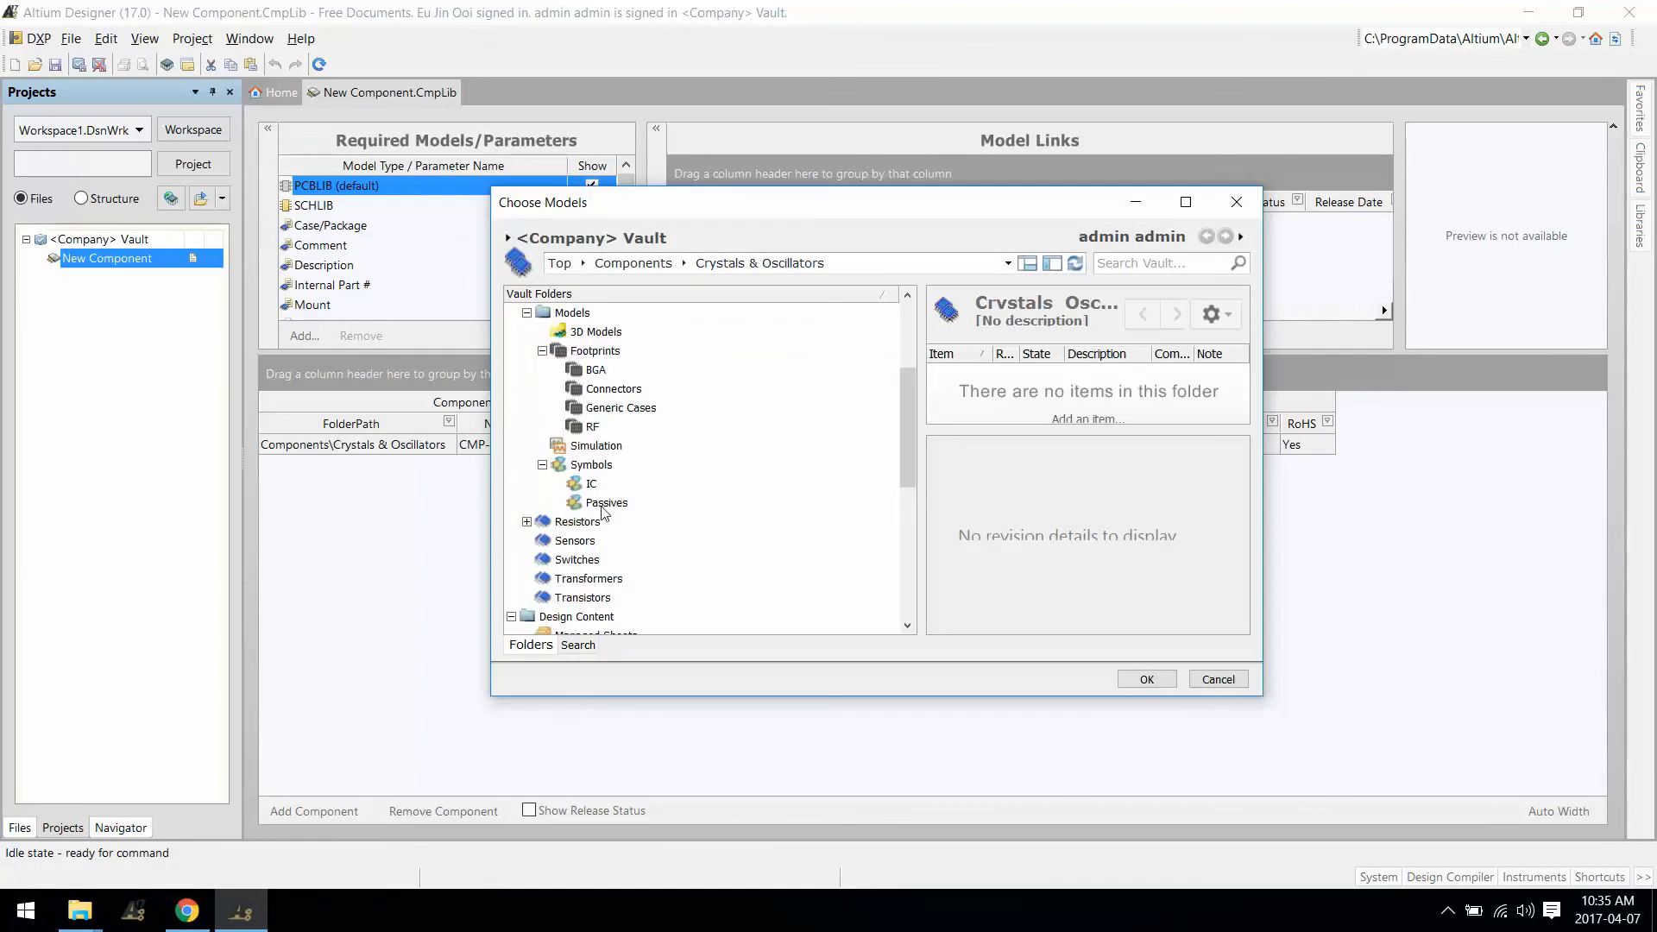
left_click(594, 467)
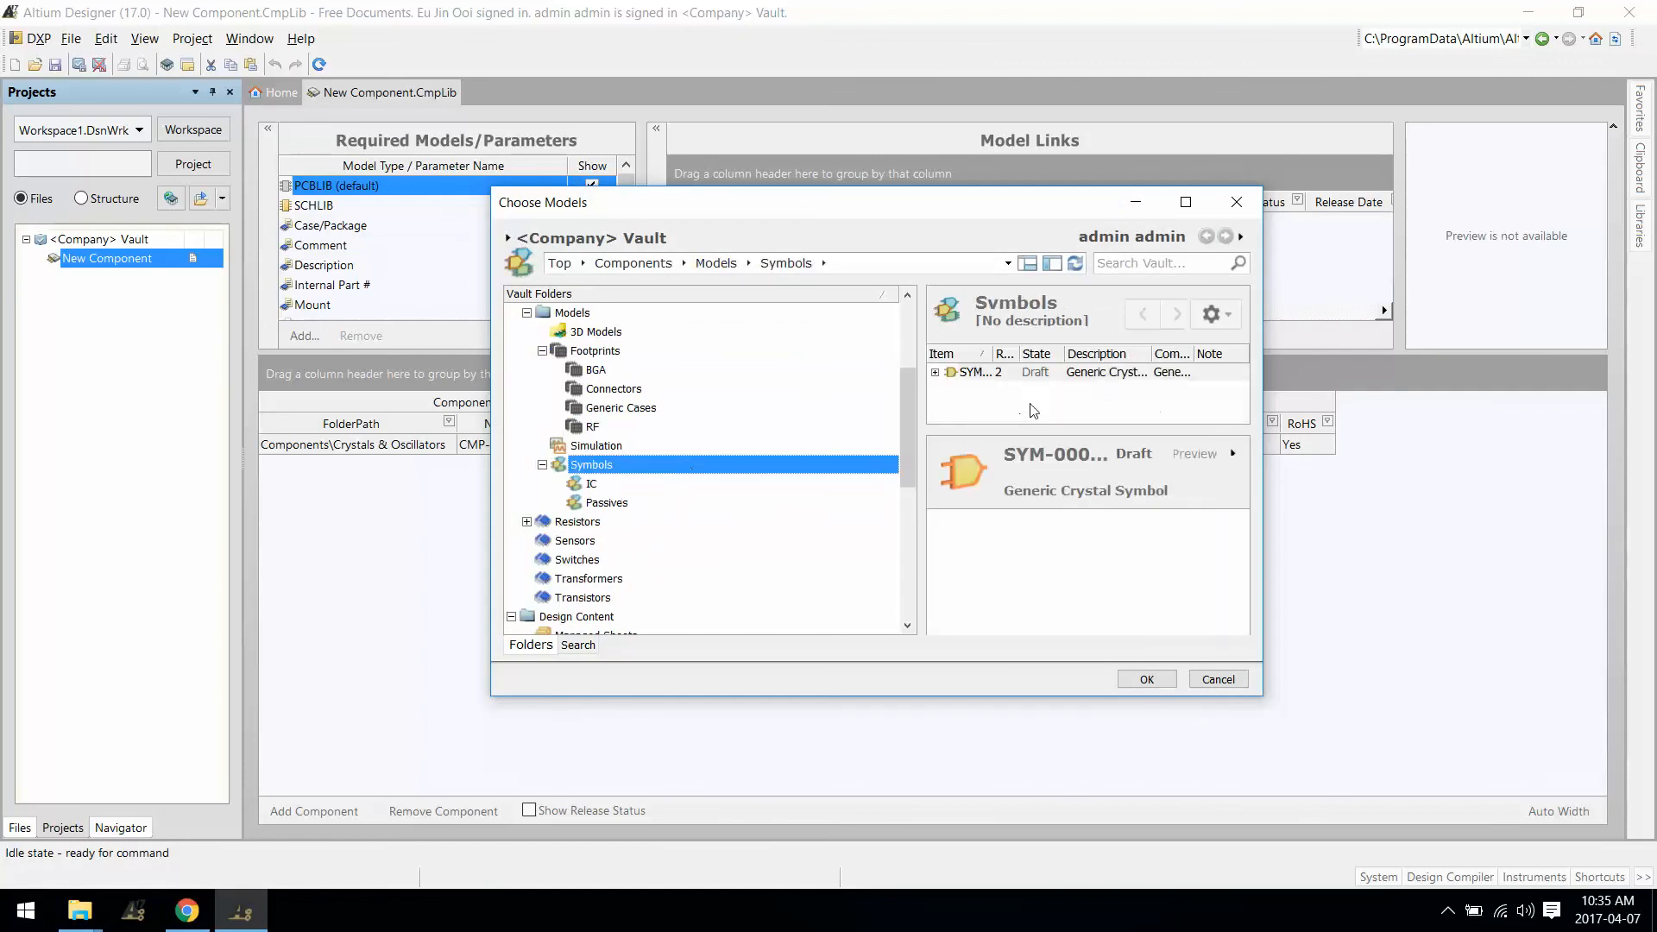
left_click(1146, 679)
left_click(693, 336)
left_click(730, 380)
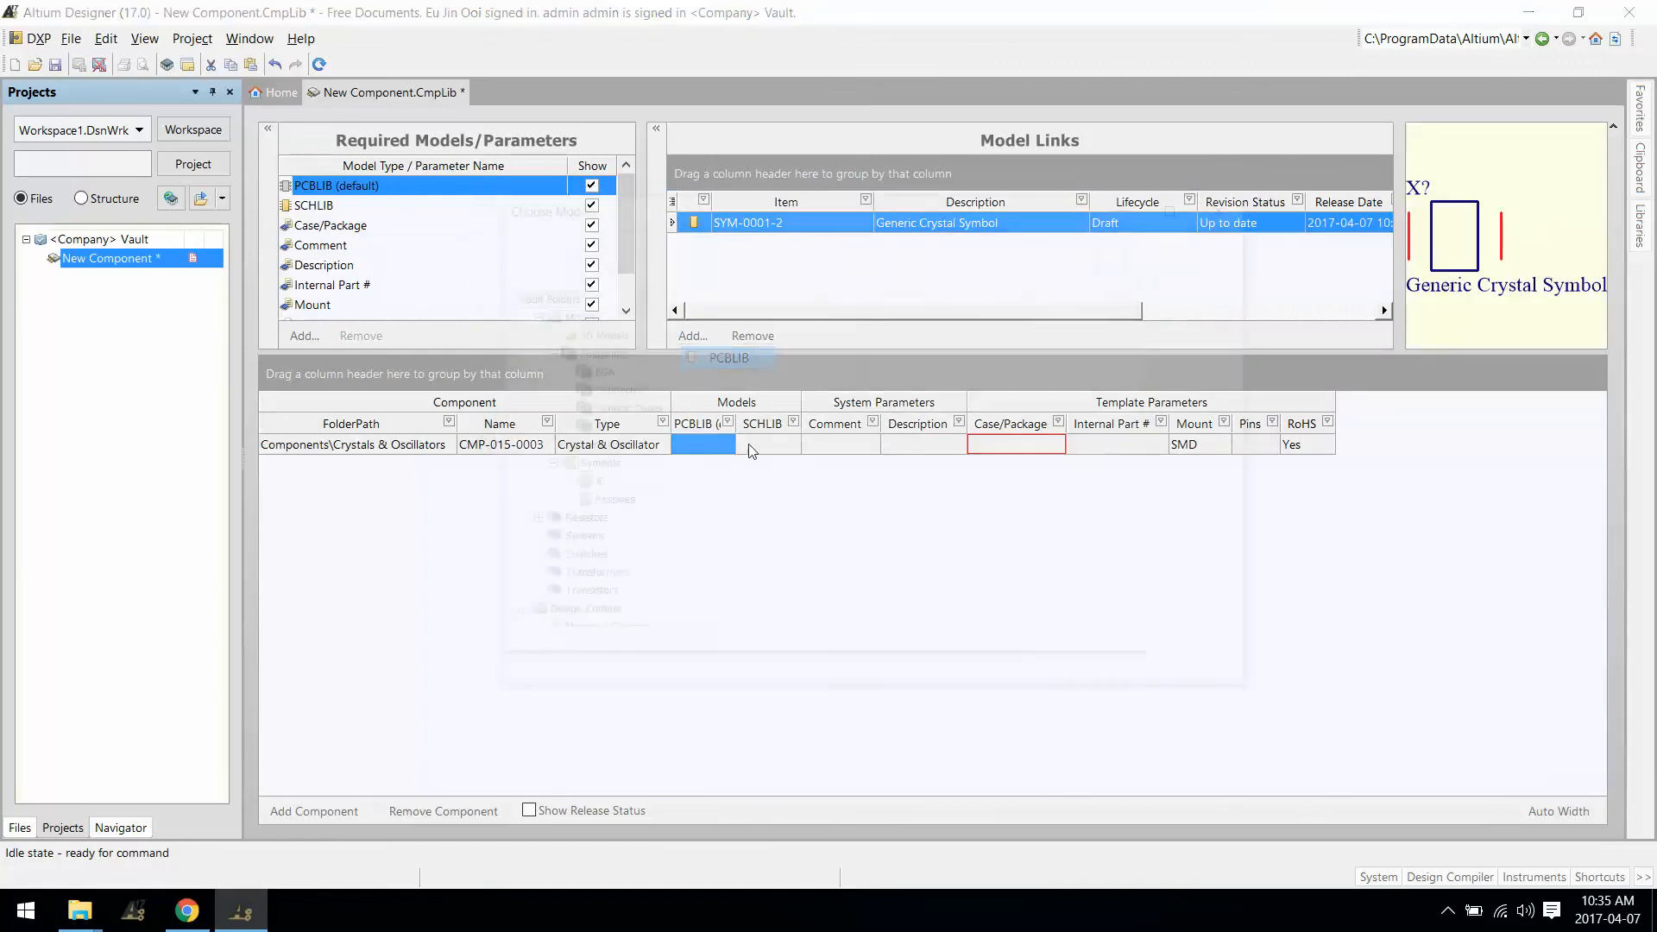
left_click(597, 520)
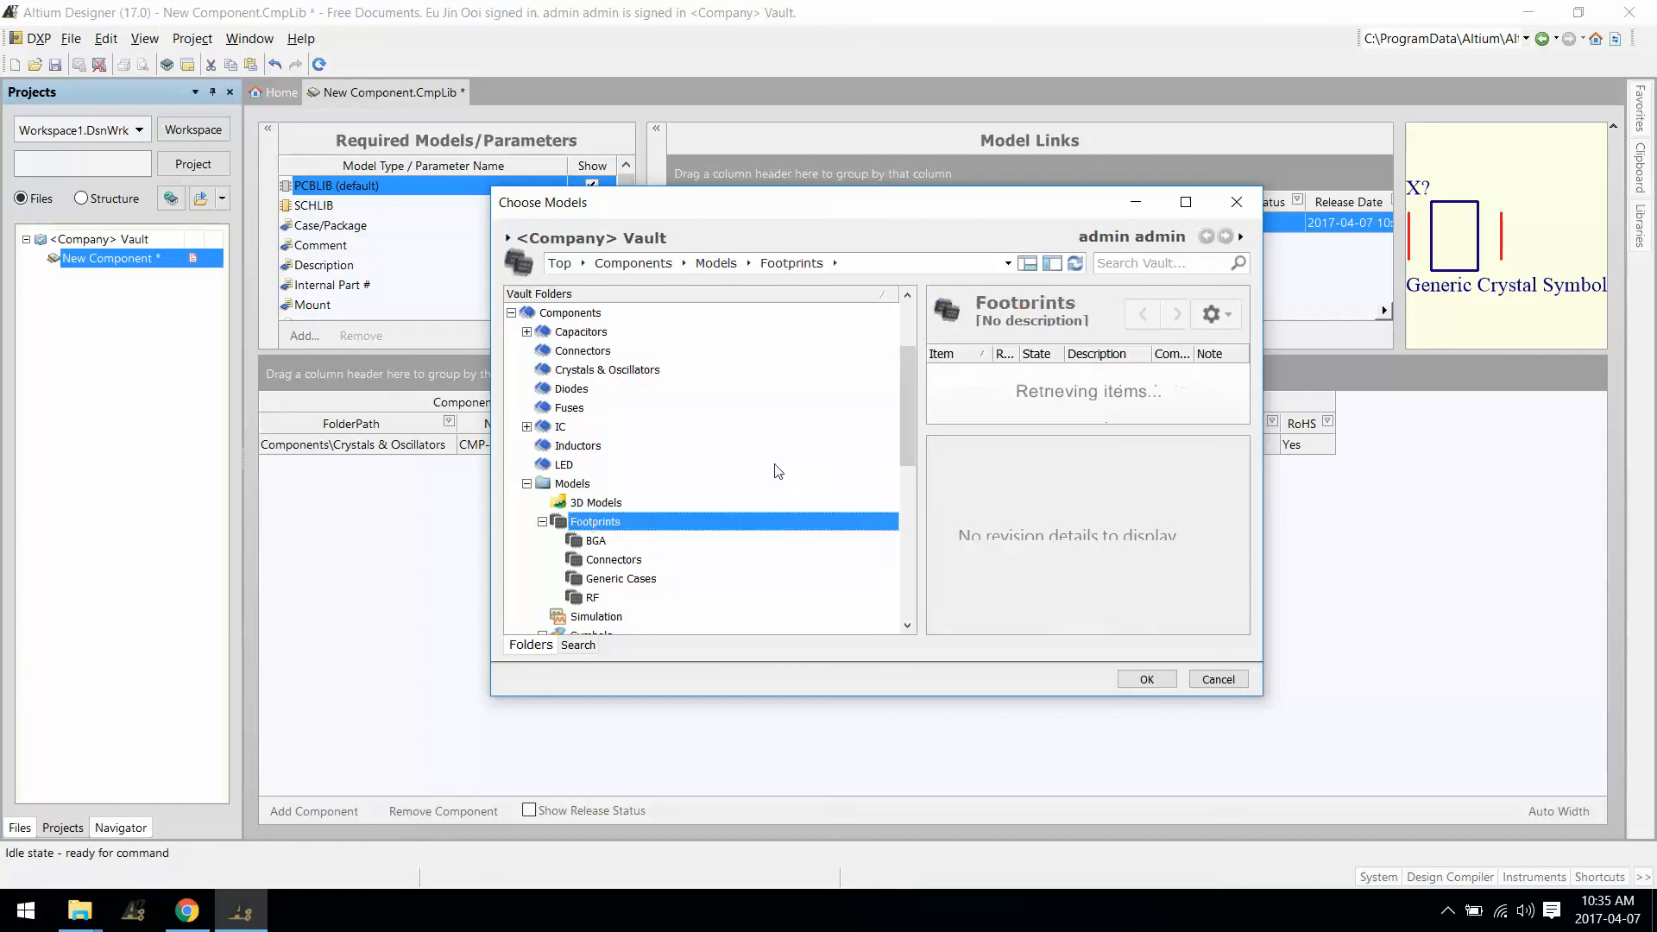
left_click(1147, 679)
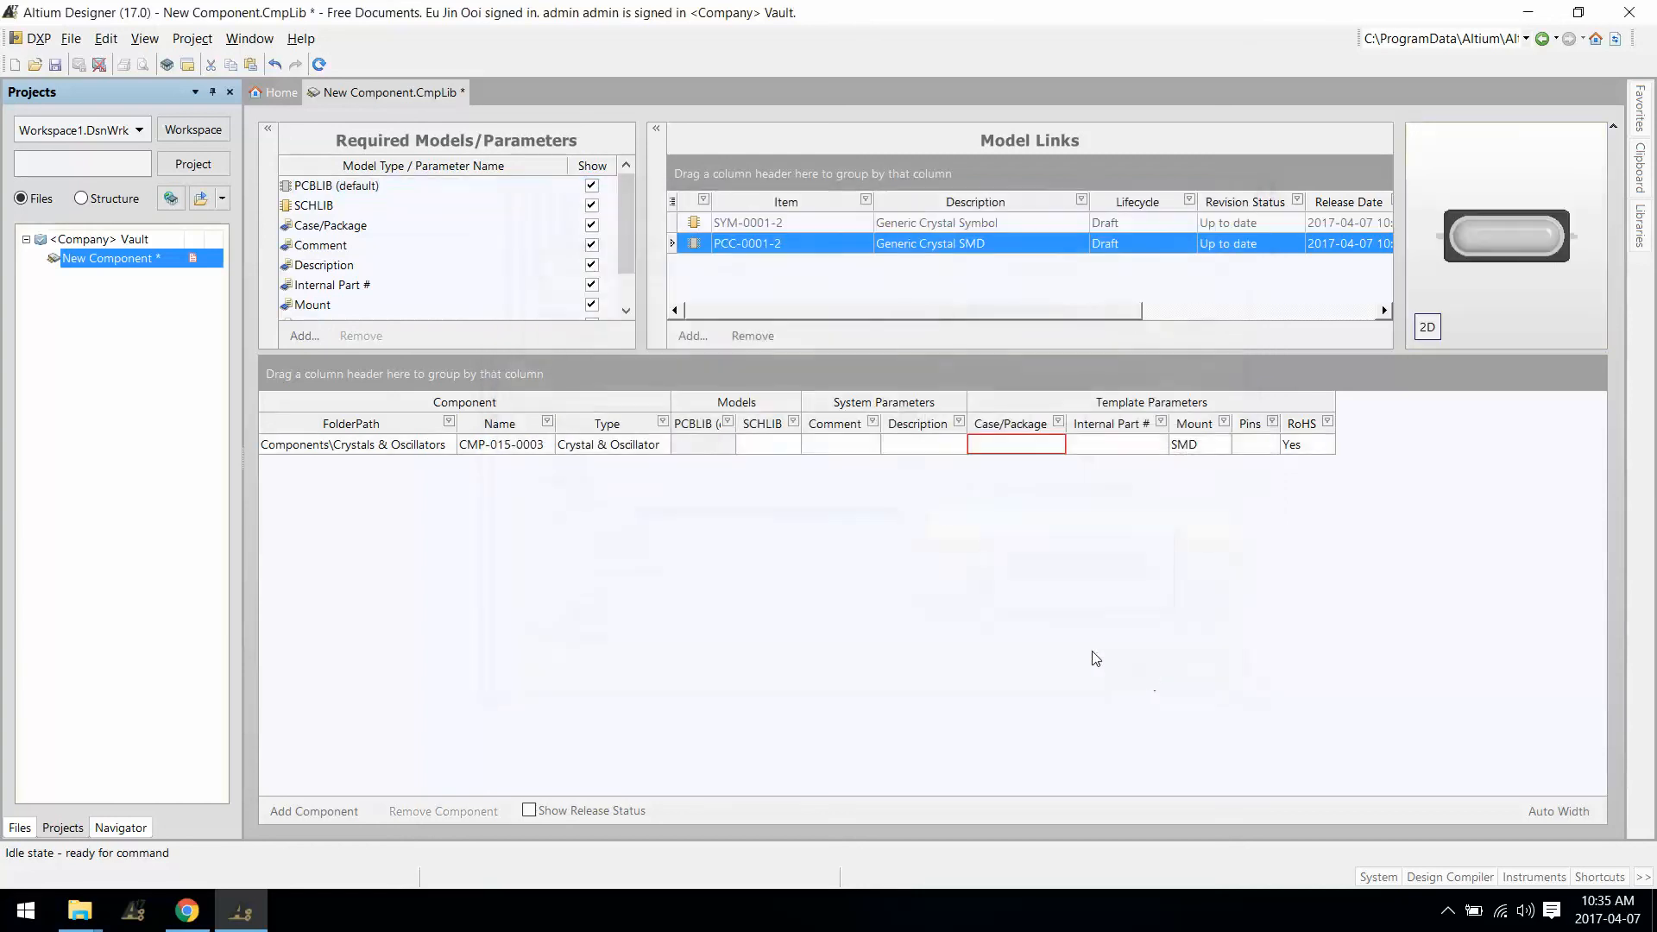
Step: Assign PCC-0001-2 as the PCBLIB and SYM-0001-2 as the SCHLIB of CMP-015-0003
left_click(702, 444)
left_click(727, 445)
left_click(679, 490)
left_click(792, 445)
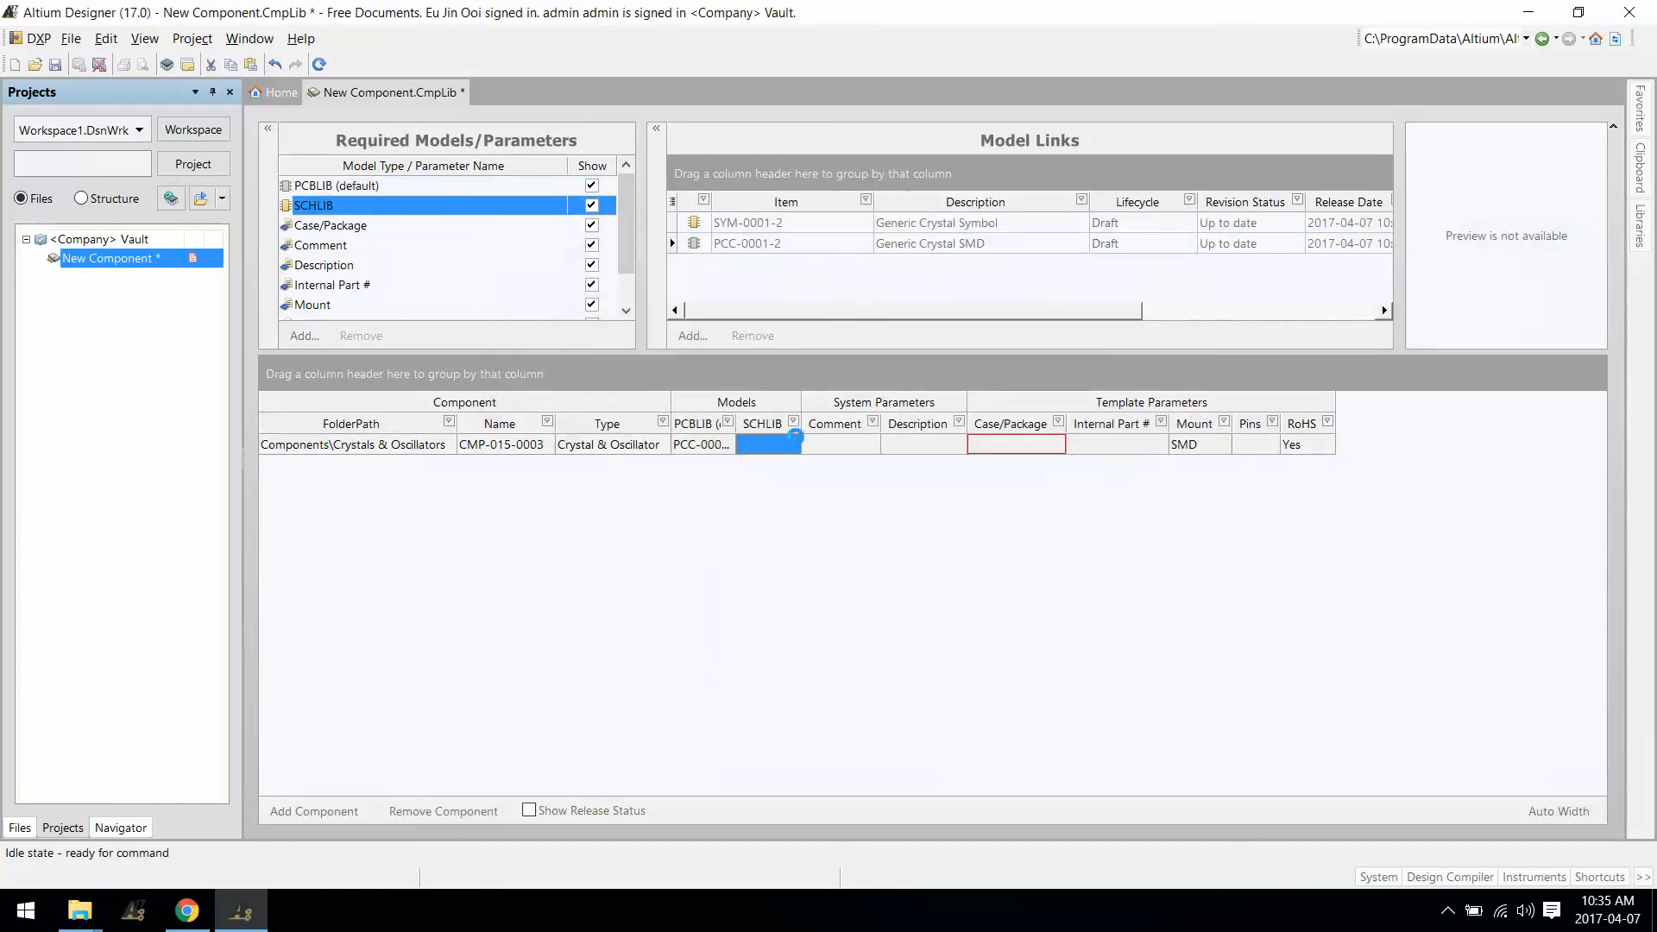
left_click(795, 445)
left_click(757, 491)
Step: Set the Comment and Description to '8MHz Cyrstal'
left_click(841, 444)
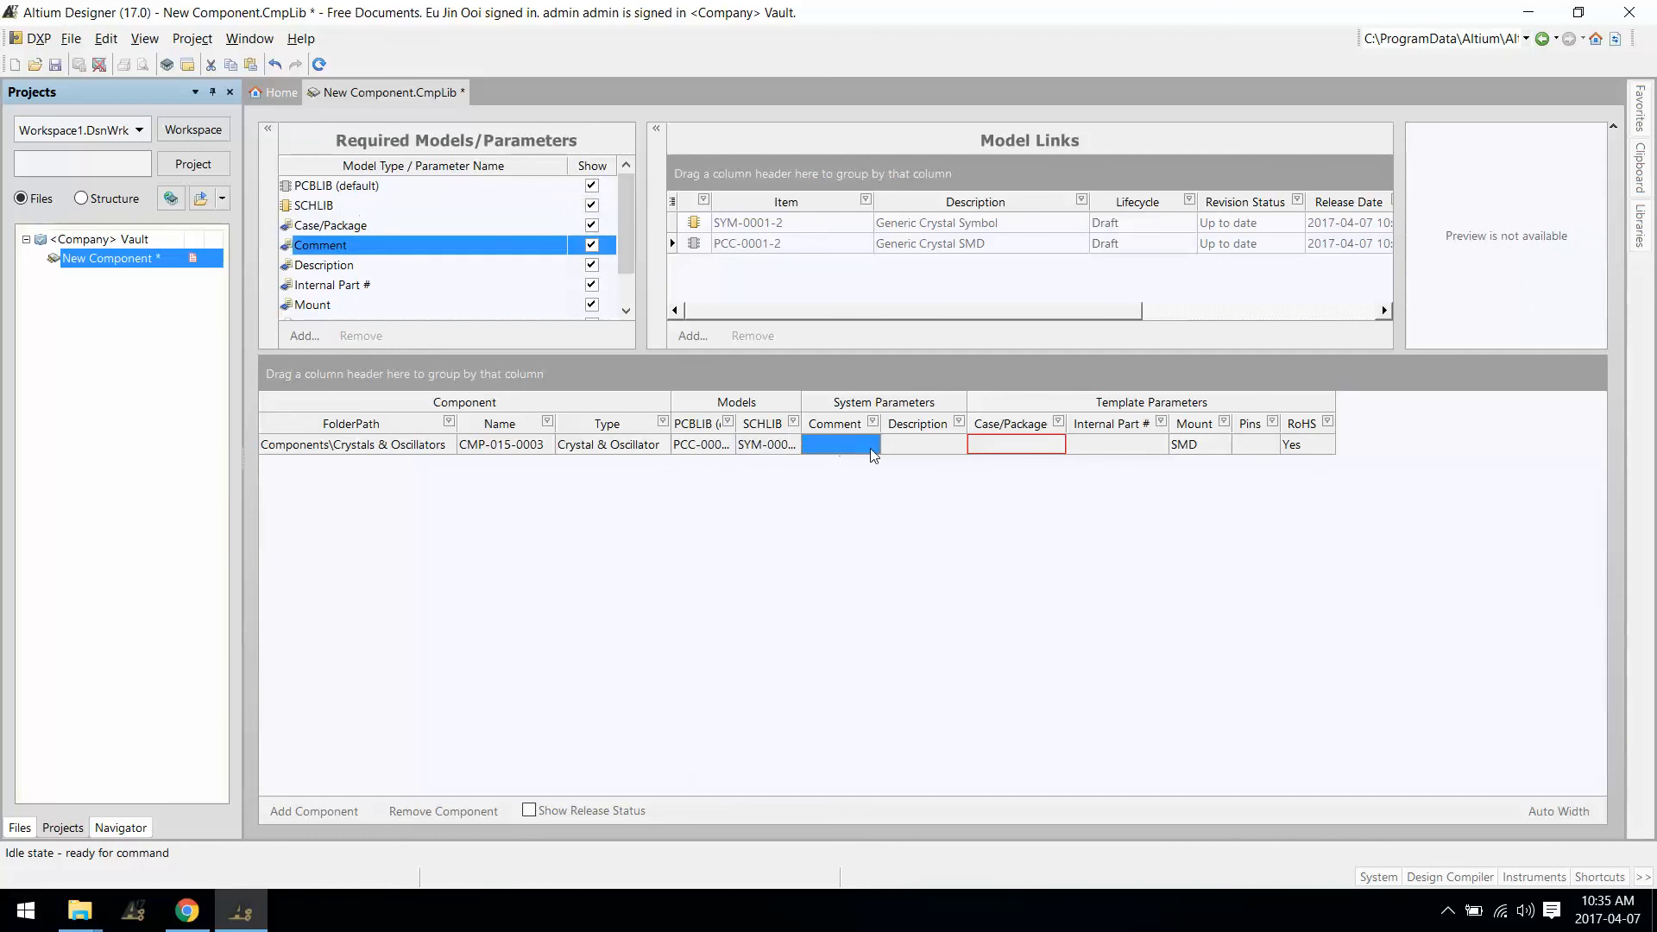
type("8MH")
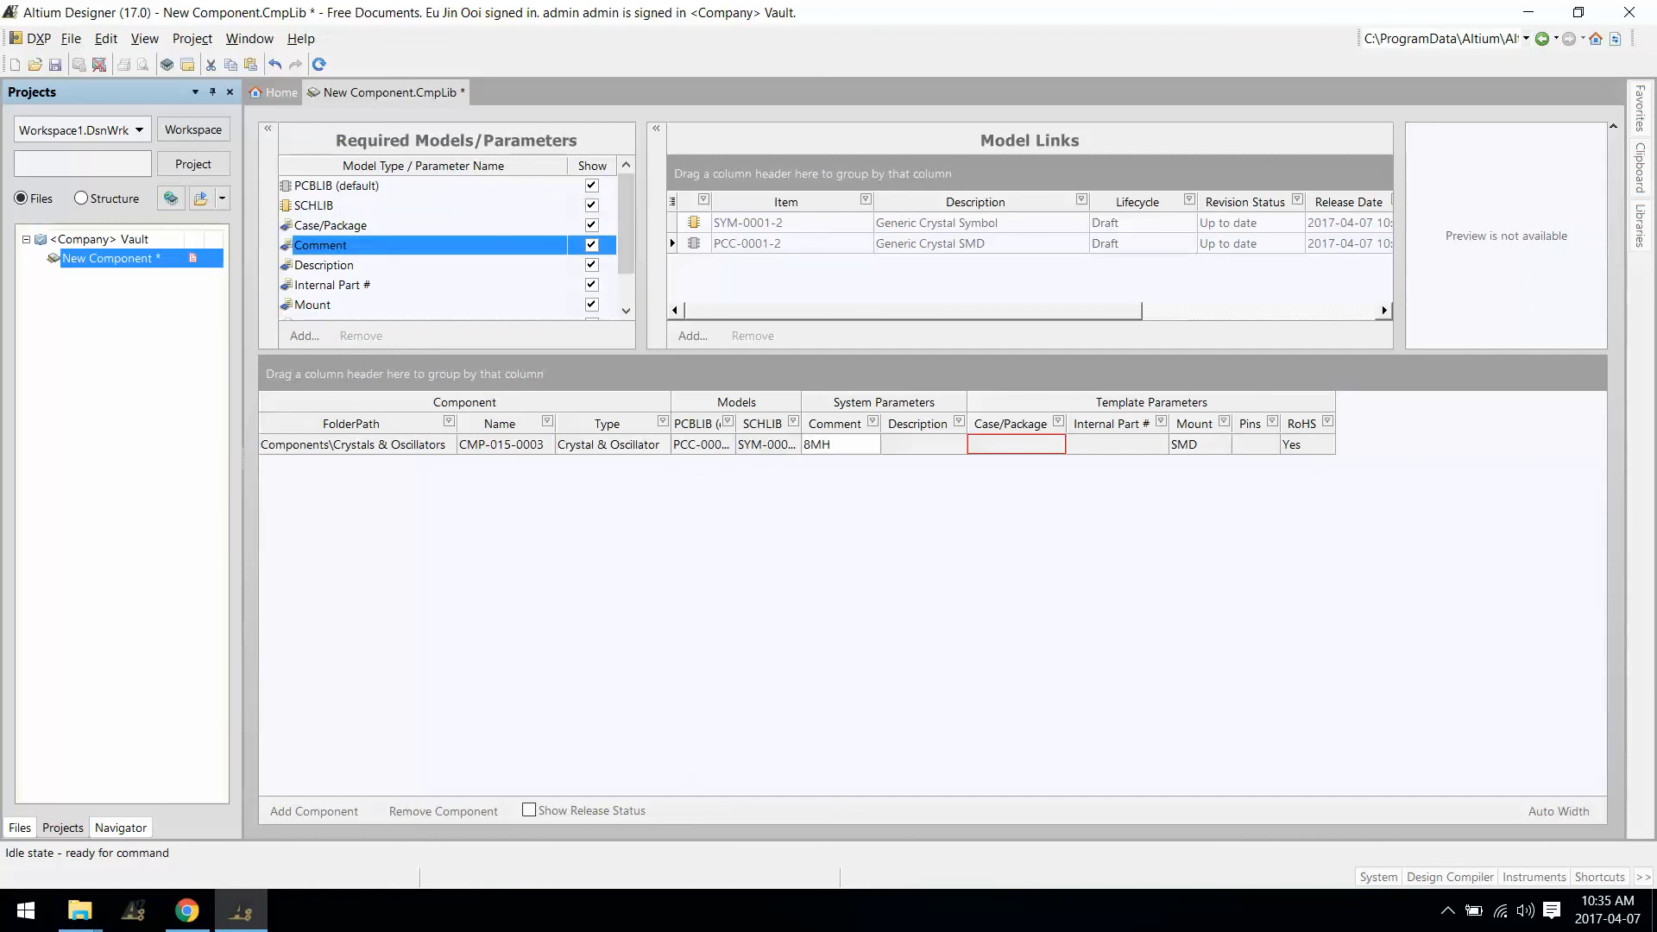
type("z Cyrstal")
key("Return")
left_click(950, 444)
type("8MHz Cyrstal")
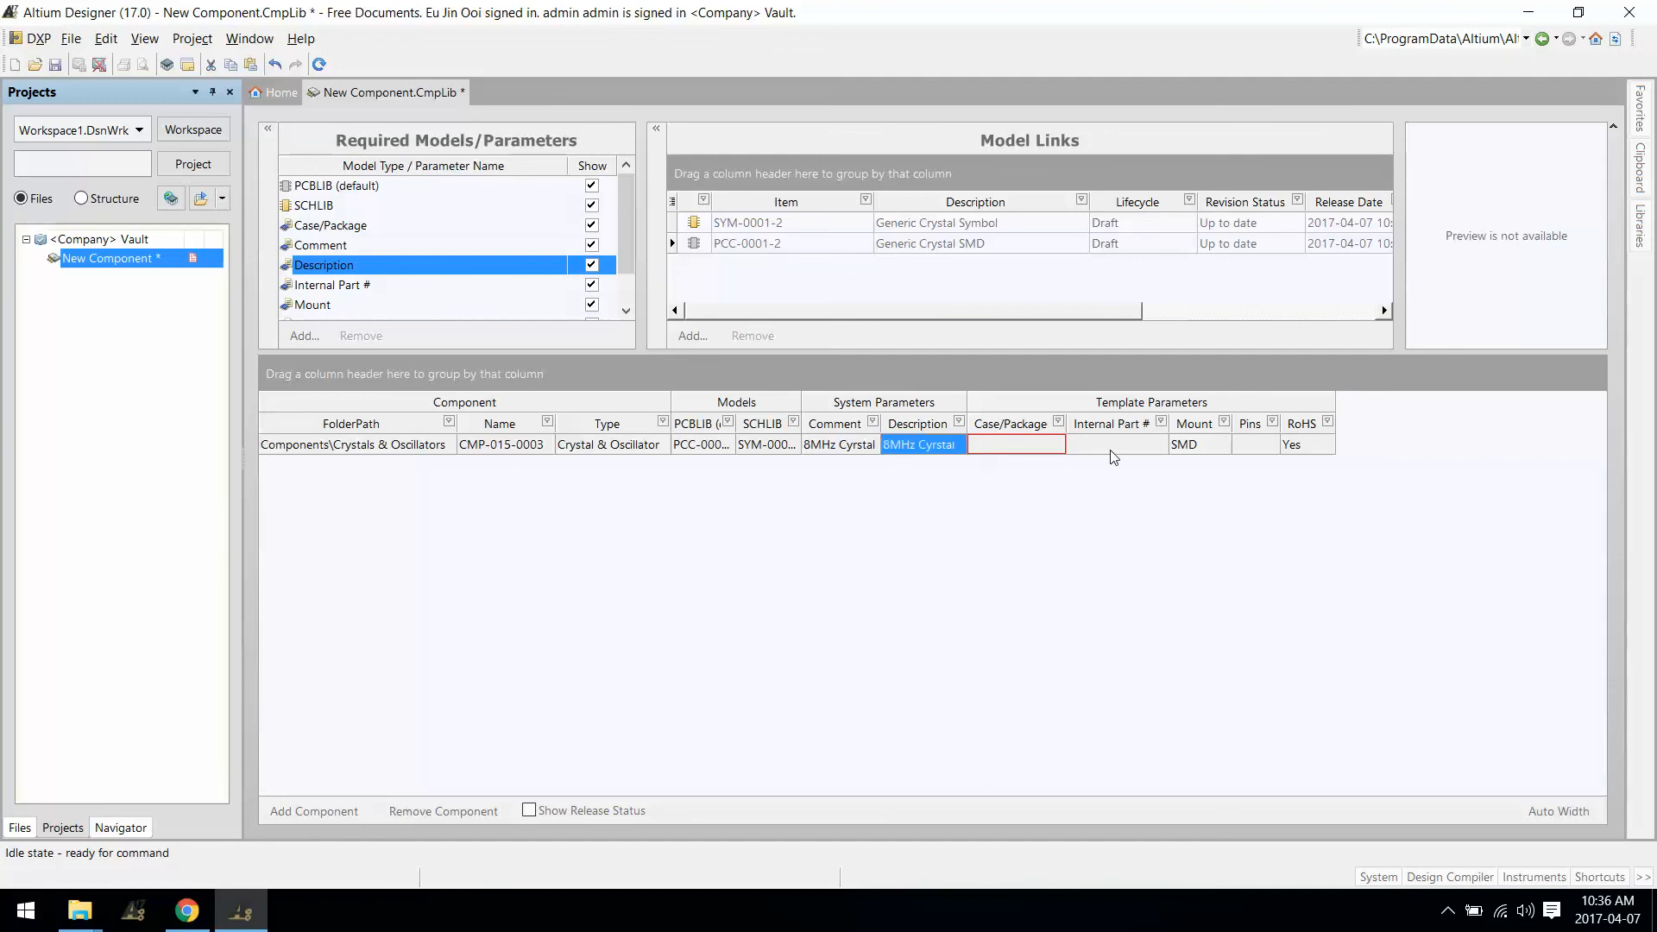
Step: Set Case/Package to 0805 and Internal Part # to ABC1234
left_click(1043, 444)
type("080")
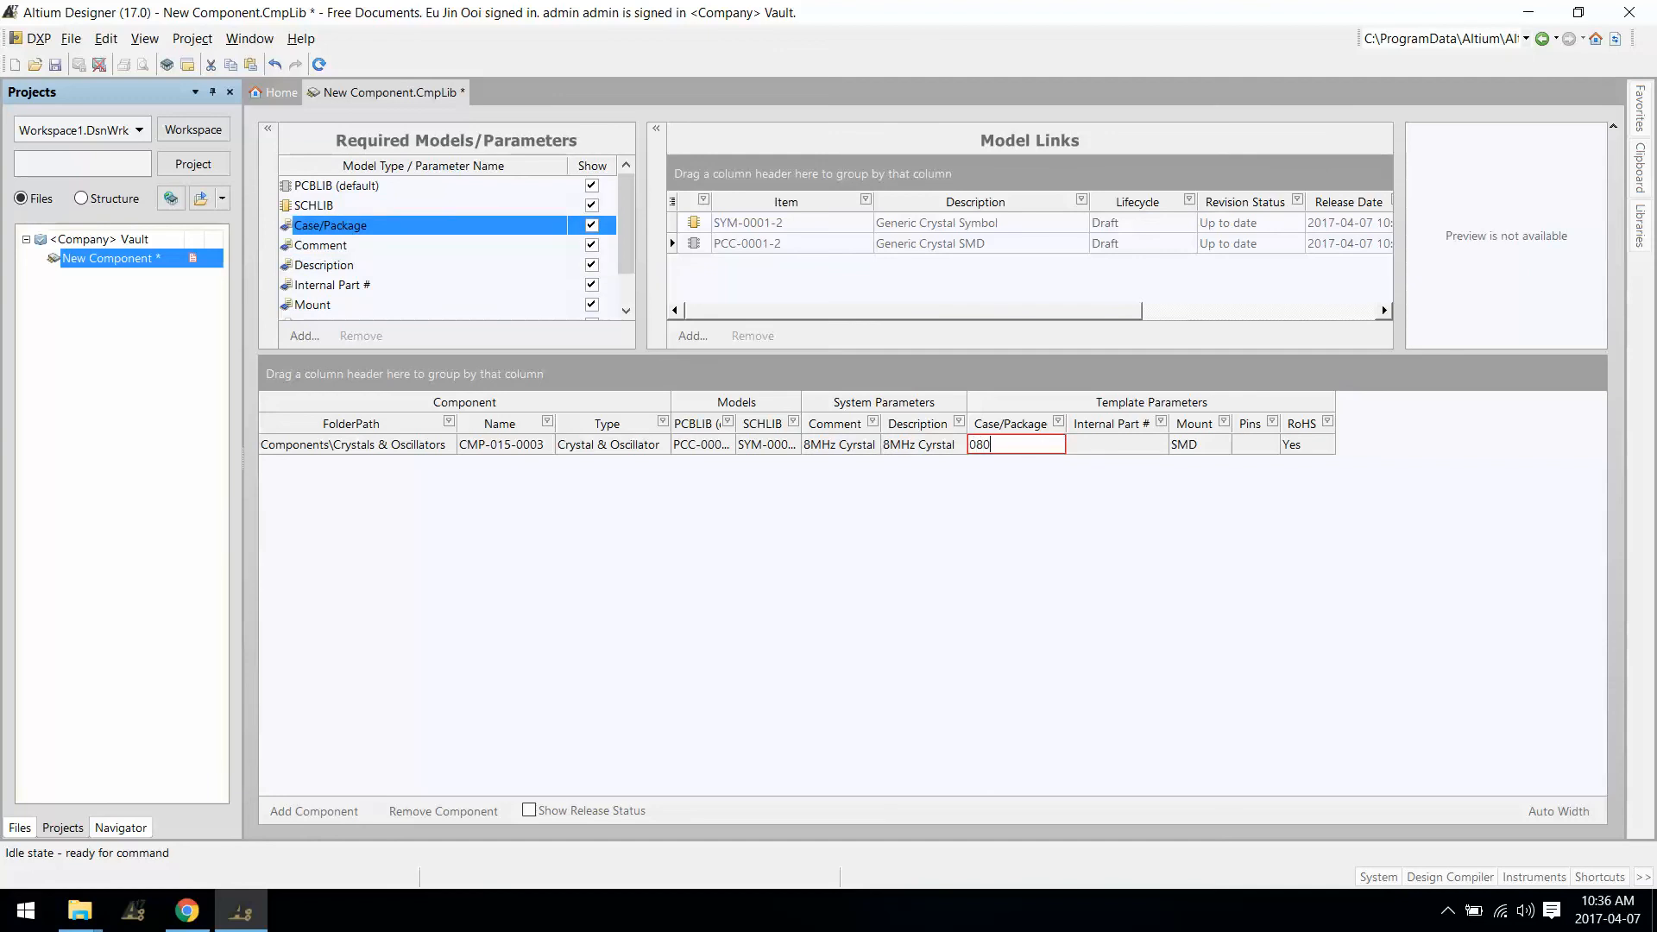
type("5")
key("Return")
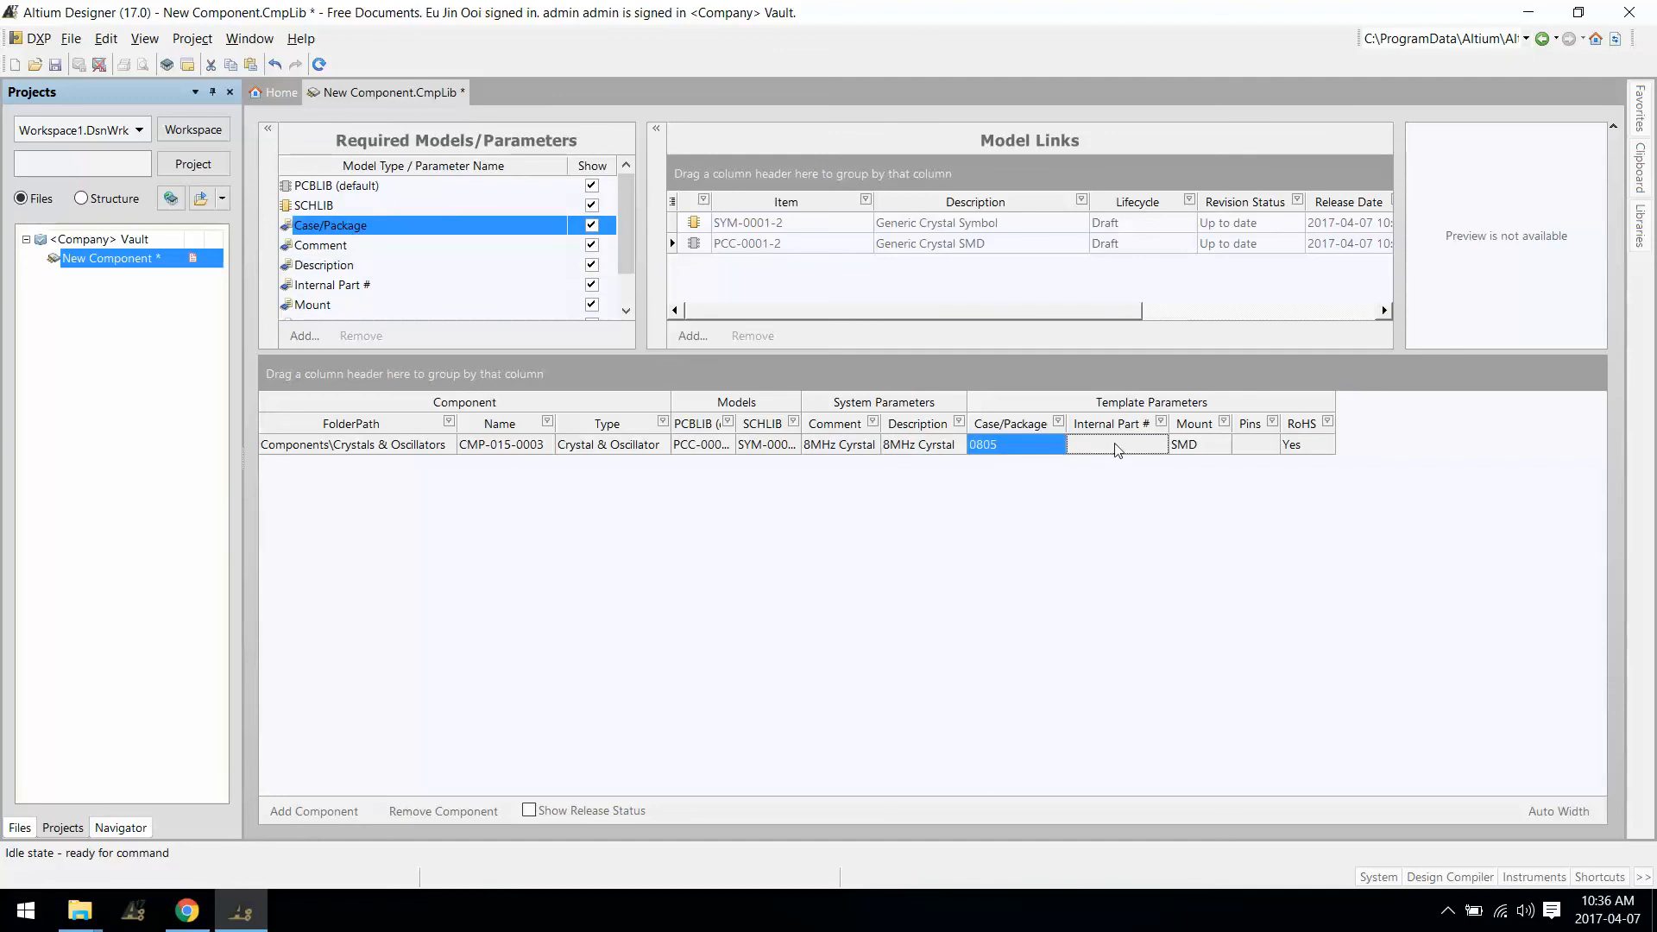
type("AS")
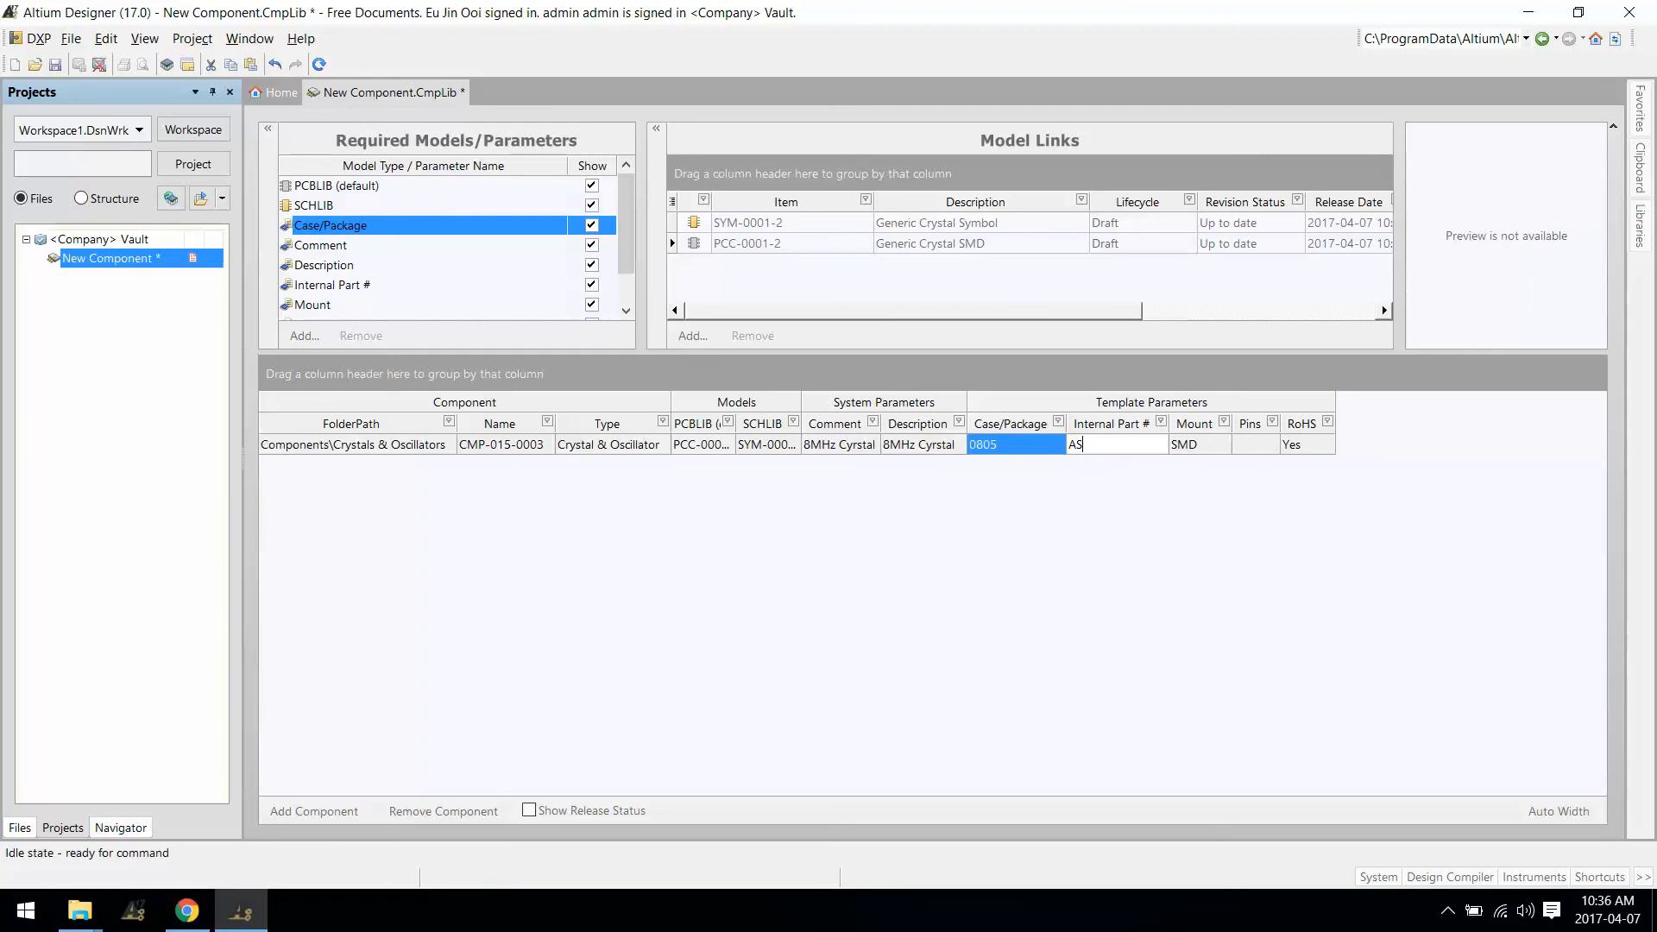
key("BackSpace")
type("BC1234")
Step: Clone the crystal component twice to create CMP-015-0004 and CMP-015-0005
right_click(302, 447)
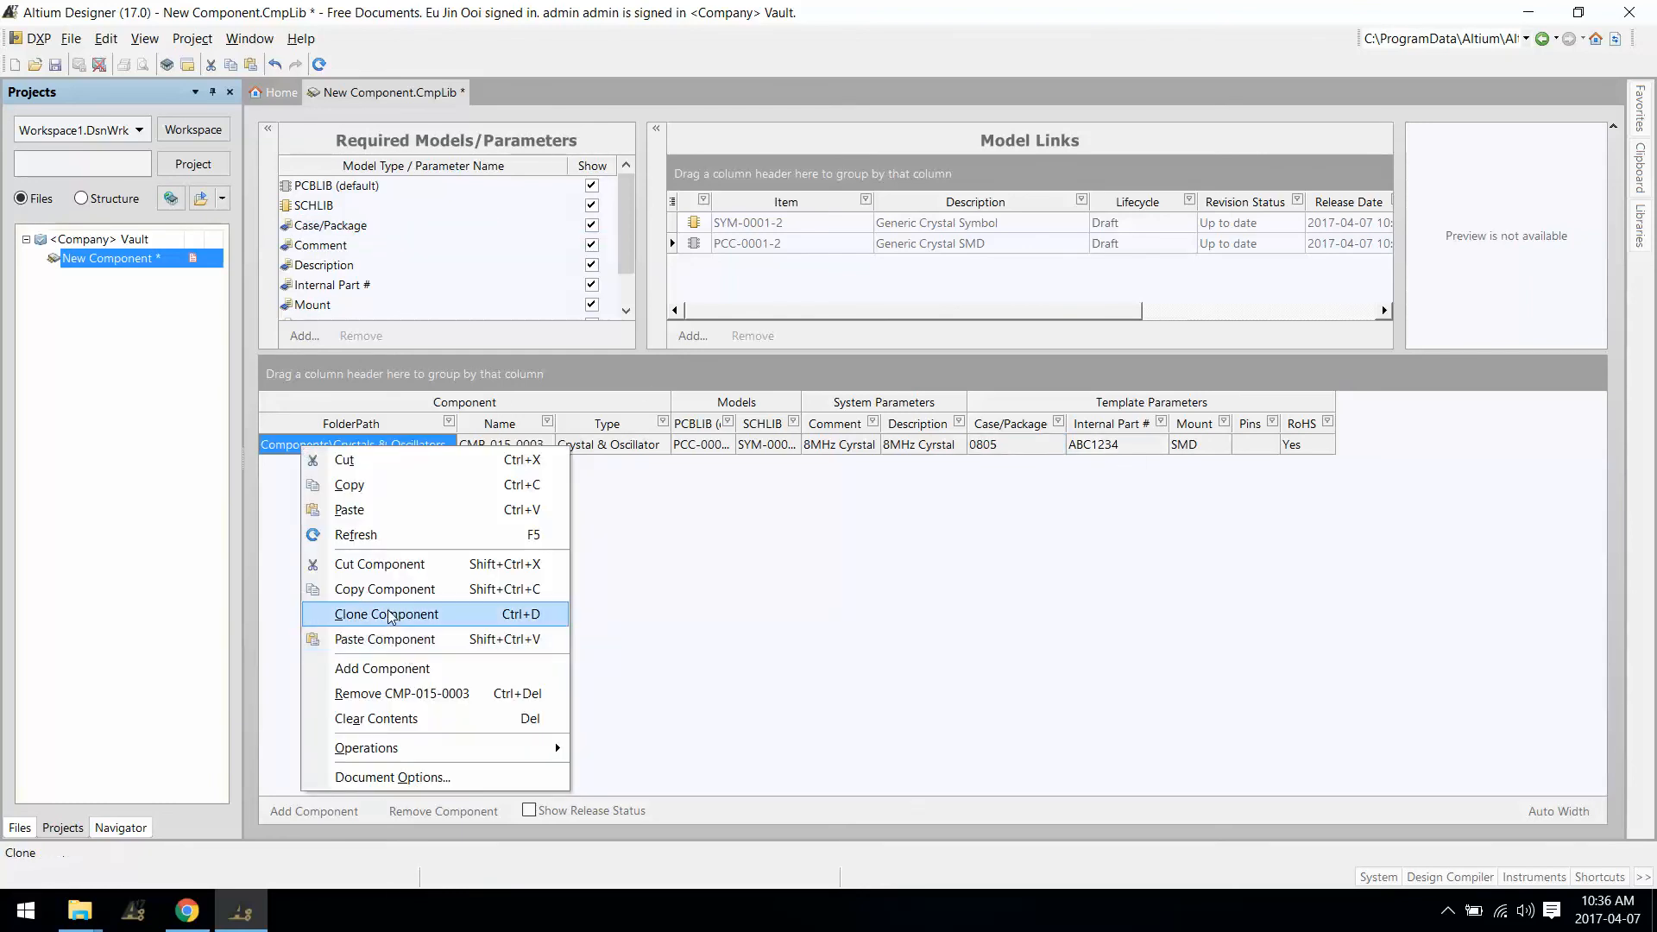
left_click(390, 615)
right_click(316, 467)
left_click(405, 635)
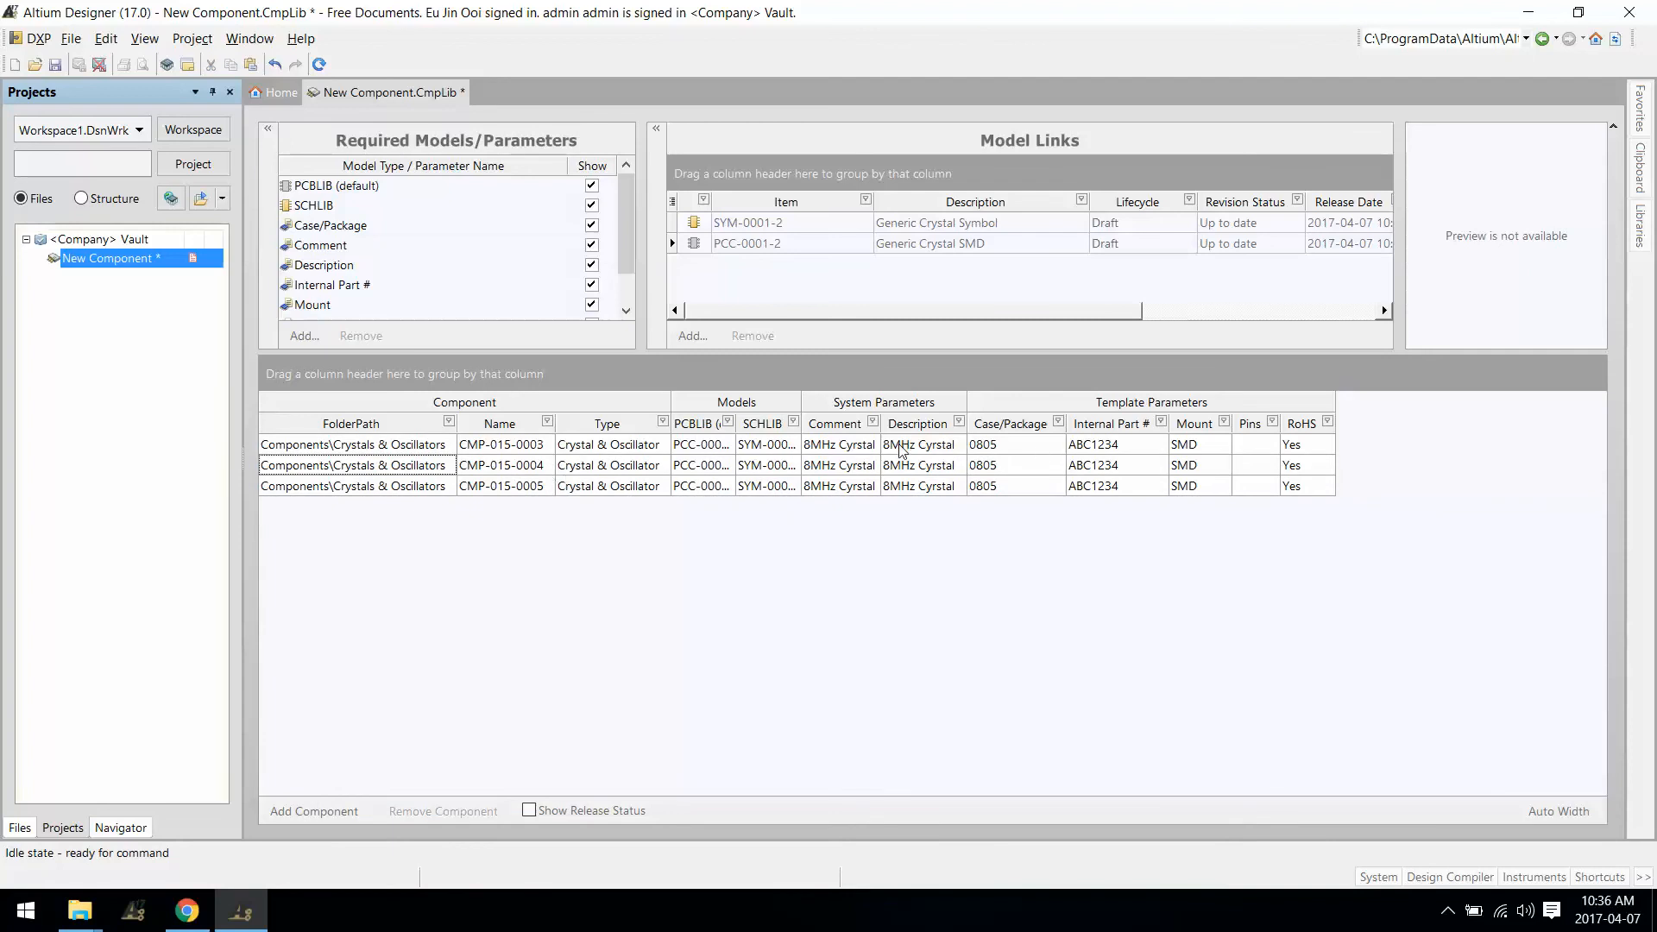
Step: Set the second crystal's Comment and Description to '16MHz Crystal'
left_click(863, 467)
type("16")
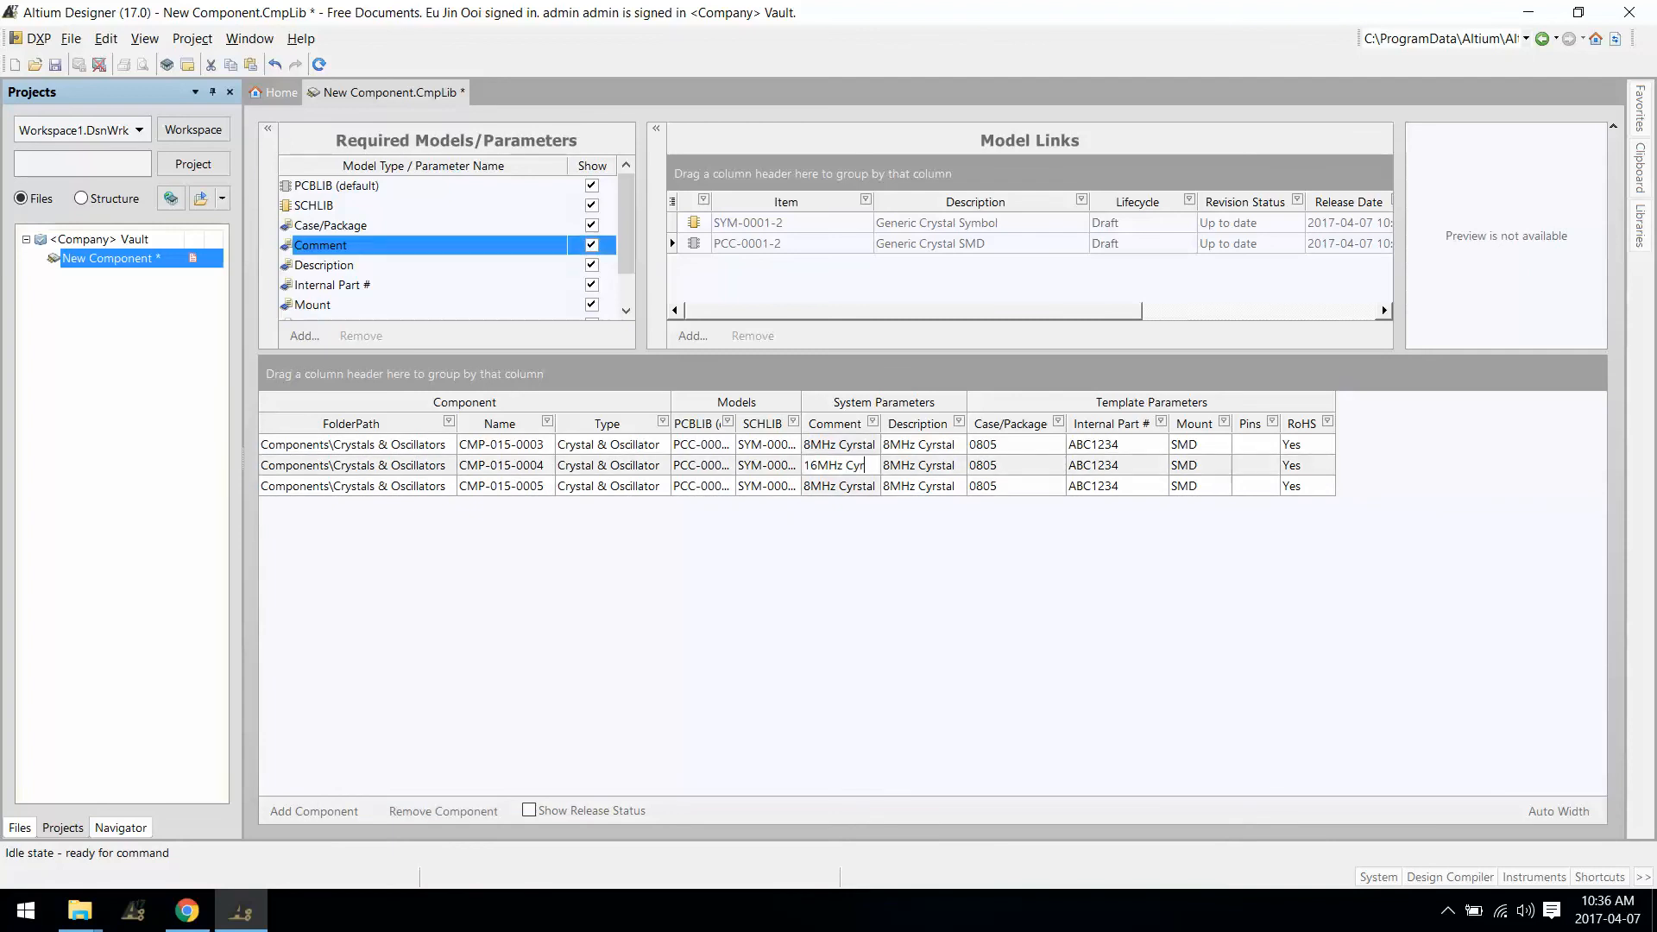
type("MHz Crystal")
left_click(877, 491)
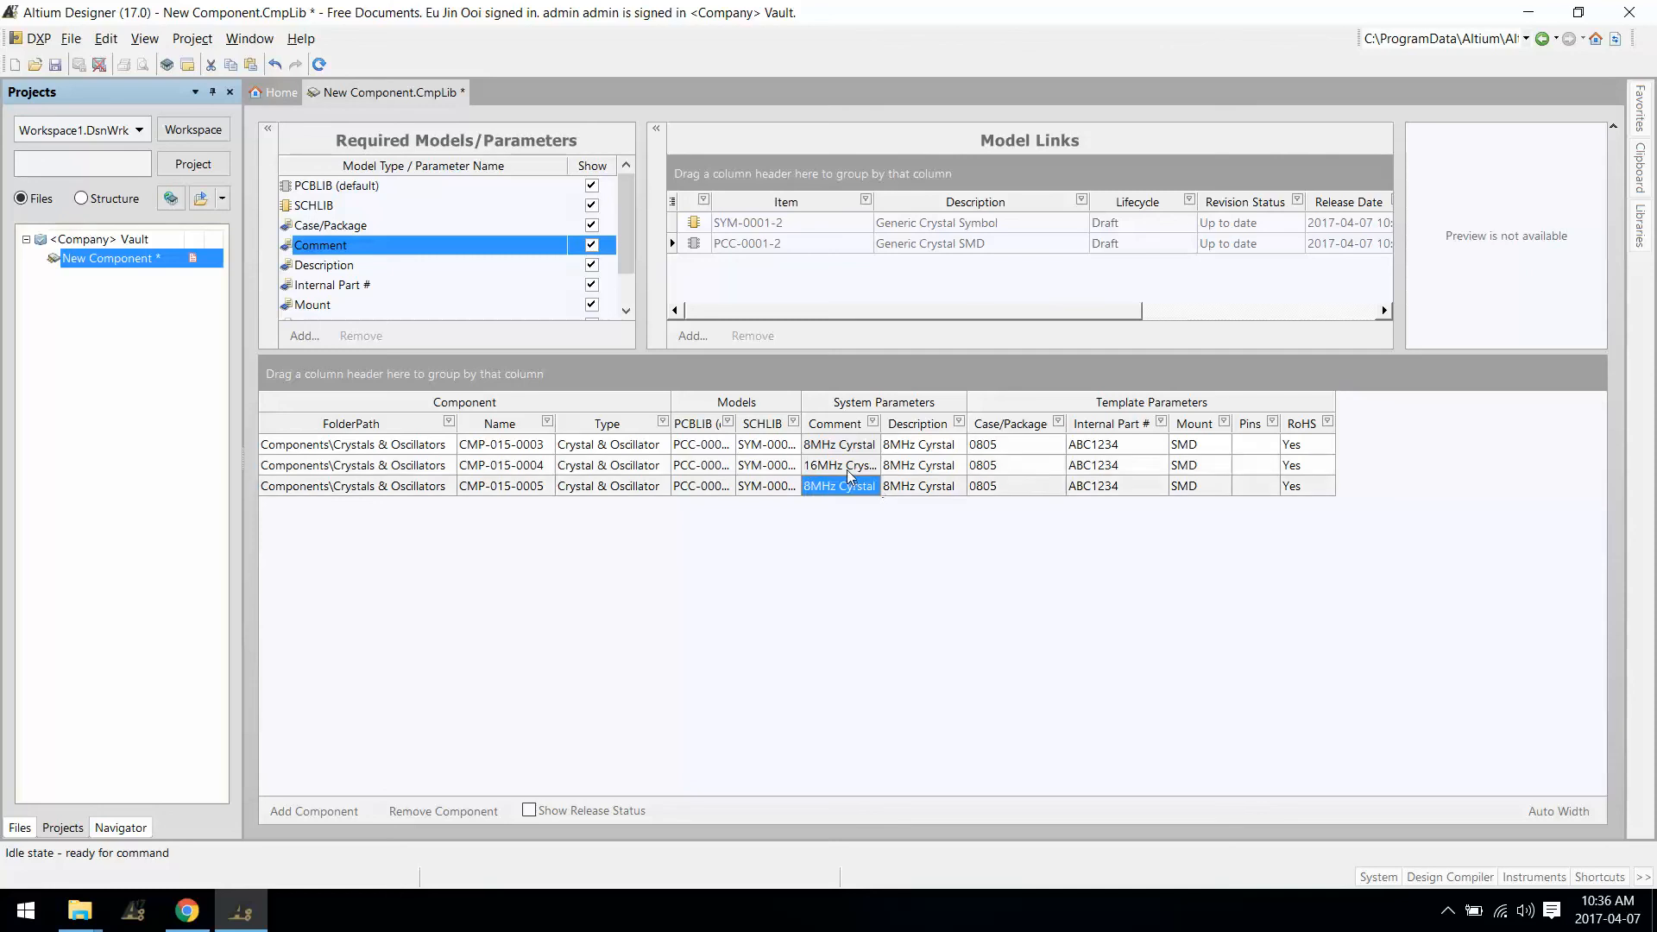
left_click(852, 474)
key("ctrl+c")
left_click(900, 477)
key("ctrl+v")
left_click(863, 486)
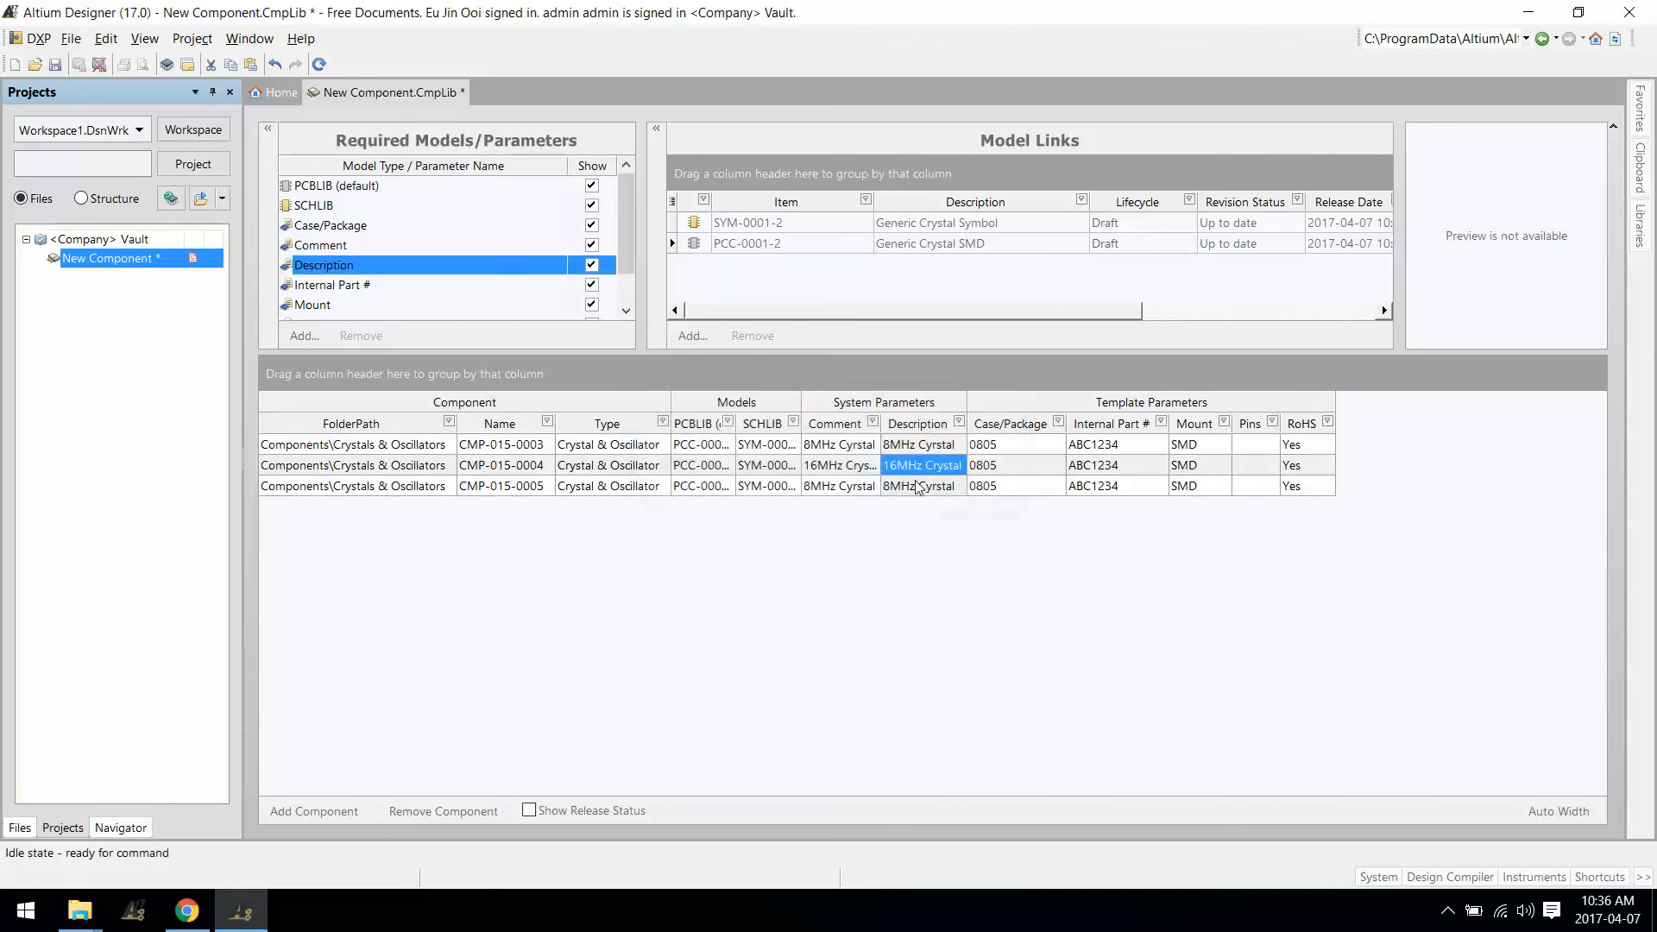
Step: Change the third crystal's Comment to '24MHz Crystal'
left_click(857, 492)
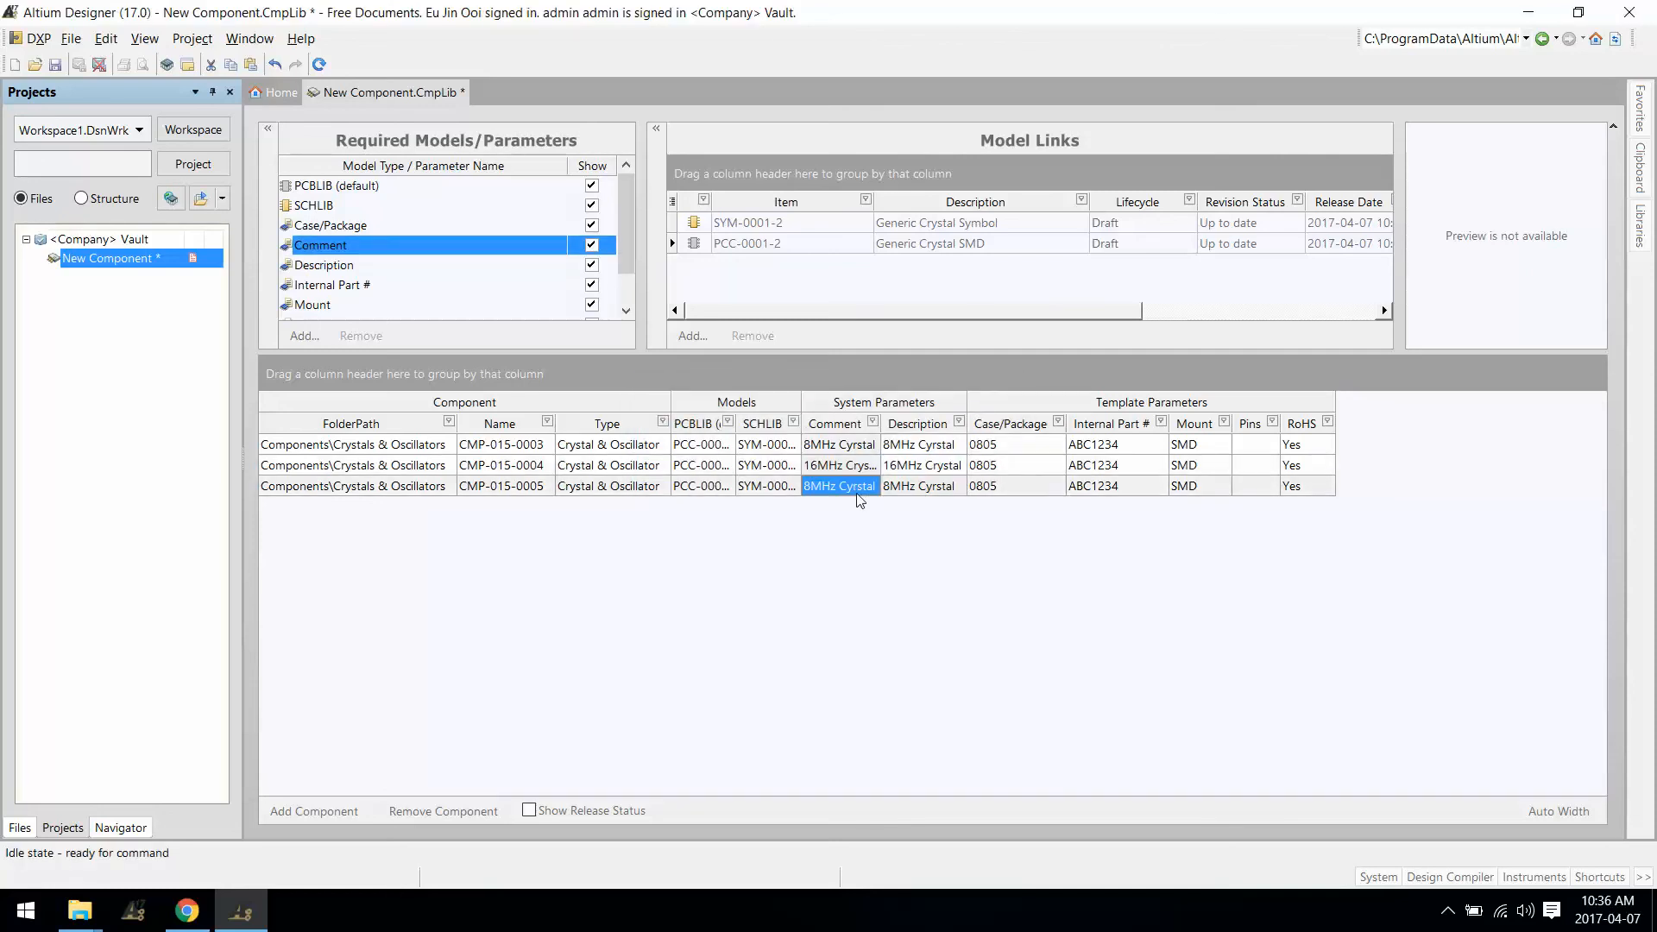
type("24")
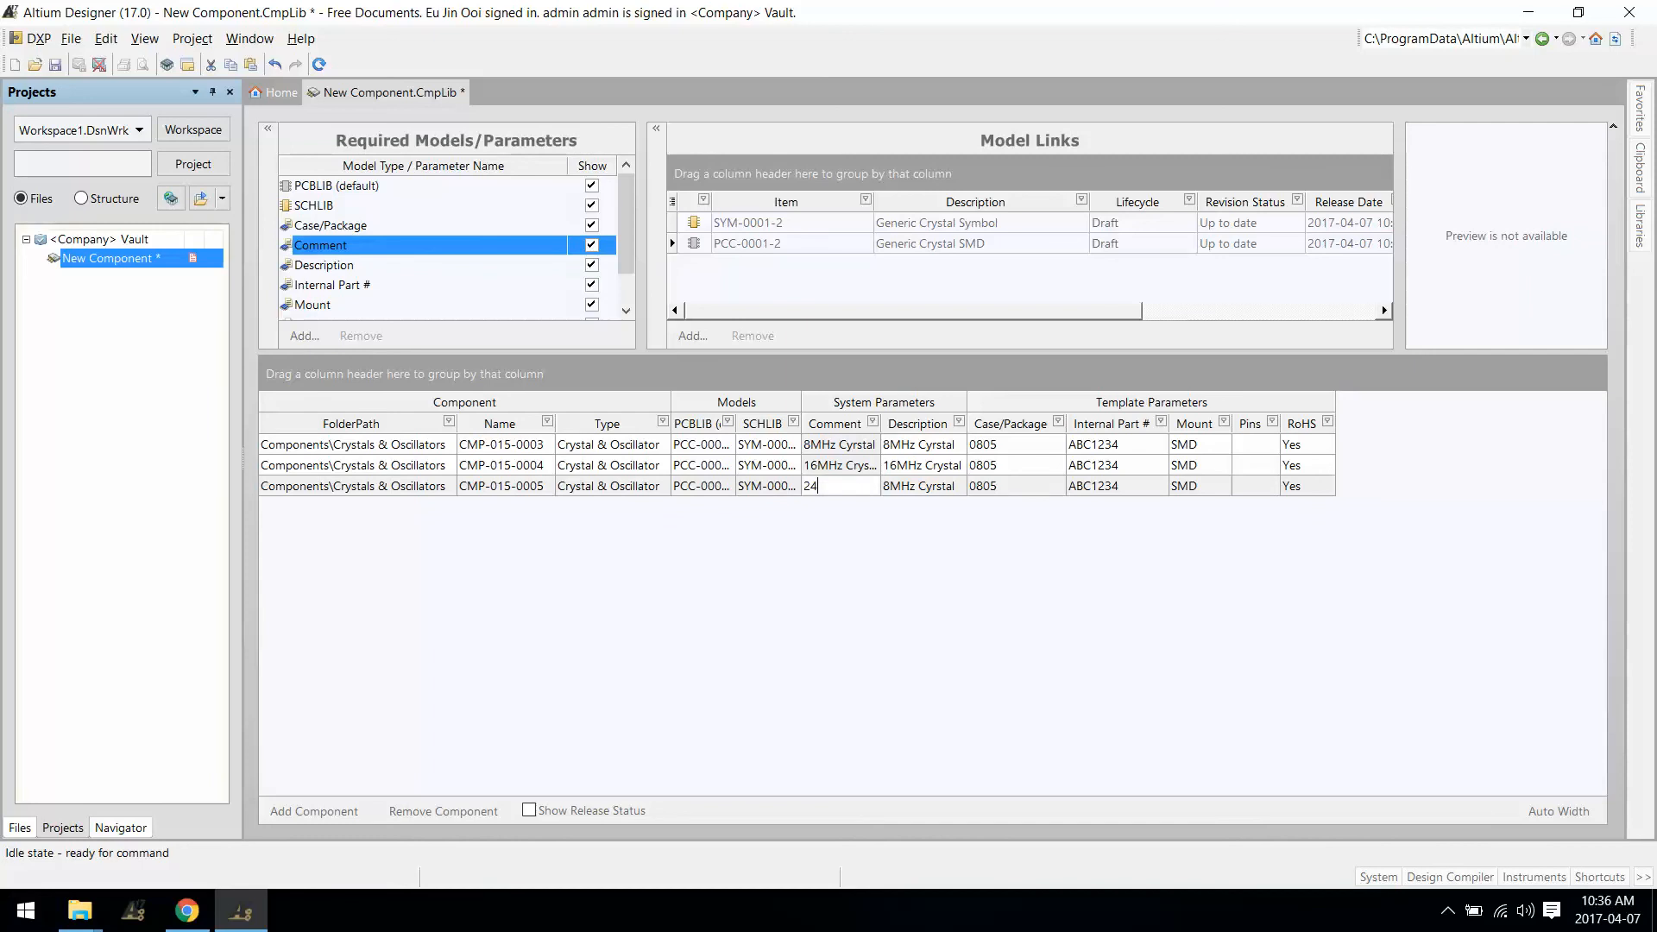
key("BackSpace")
key("BackSpace")
key("BackSpace")
type("tal")
key("Return")
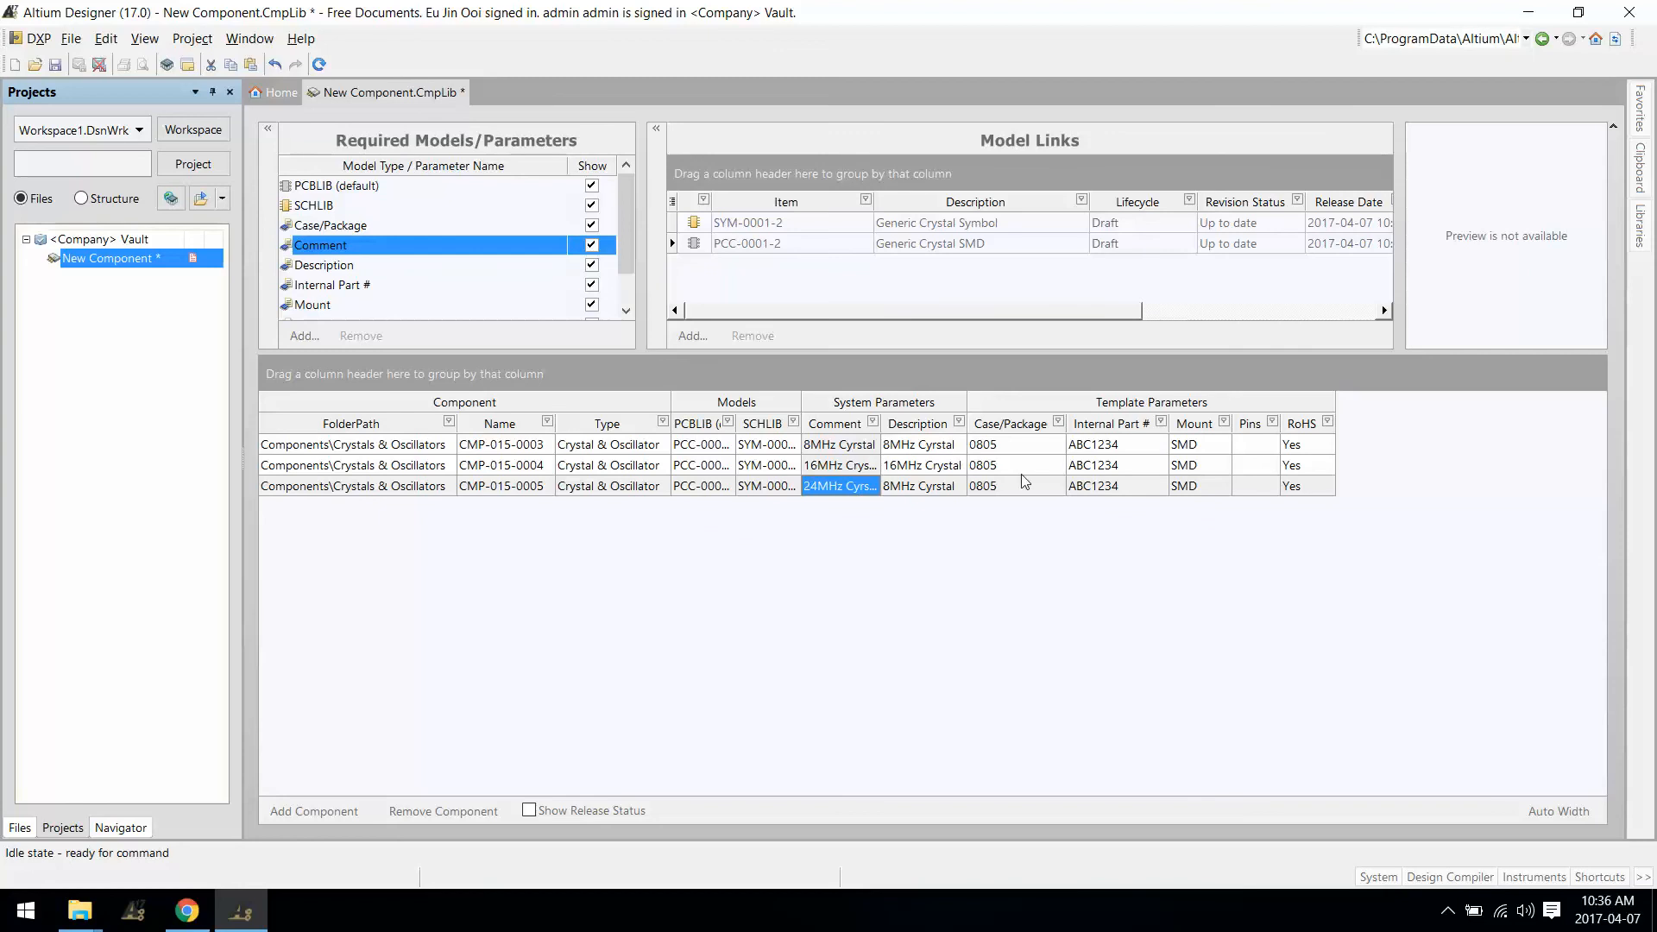
Step: Set Internal Part # to DEF1234 and GHI1234, then check the second crystal's footprint
left_click(1118, 466)
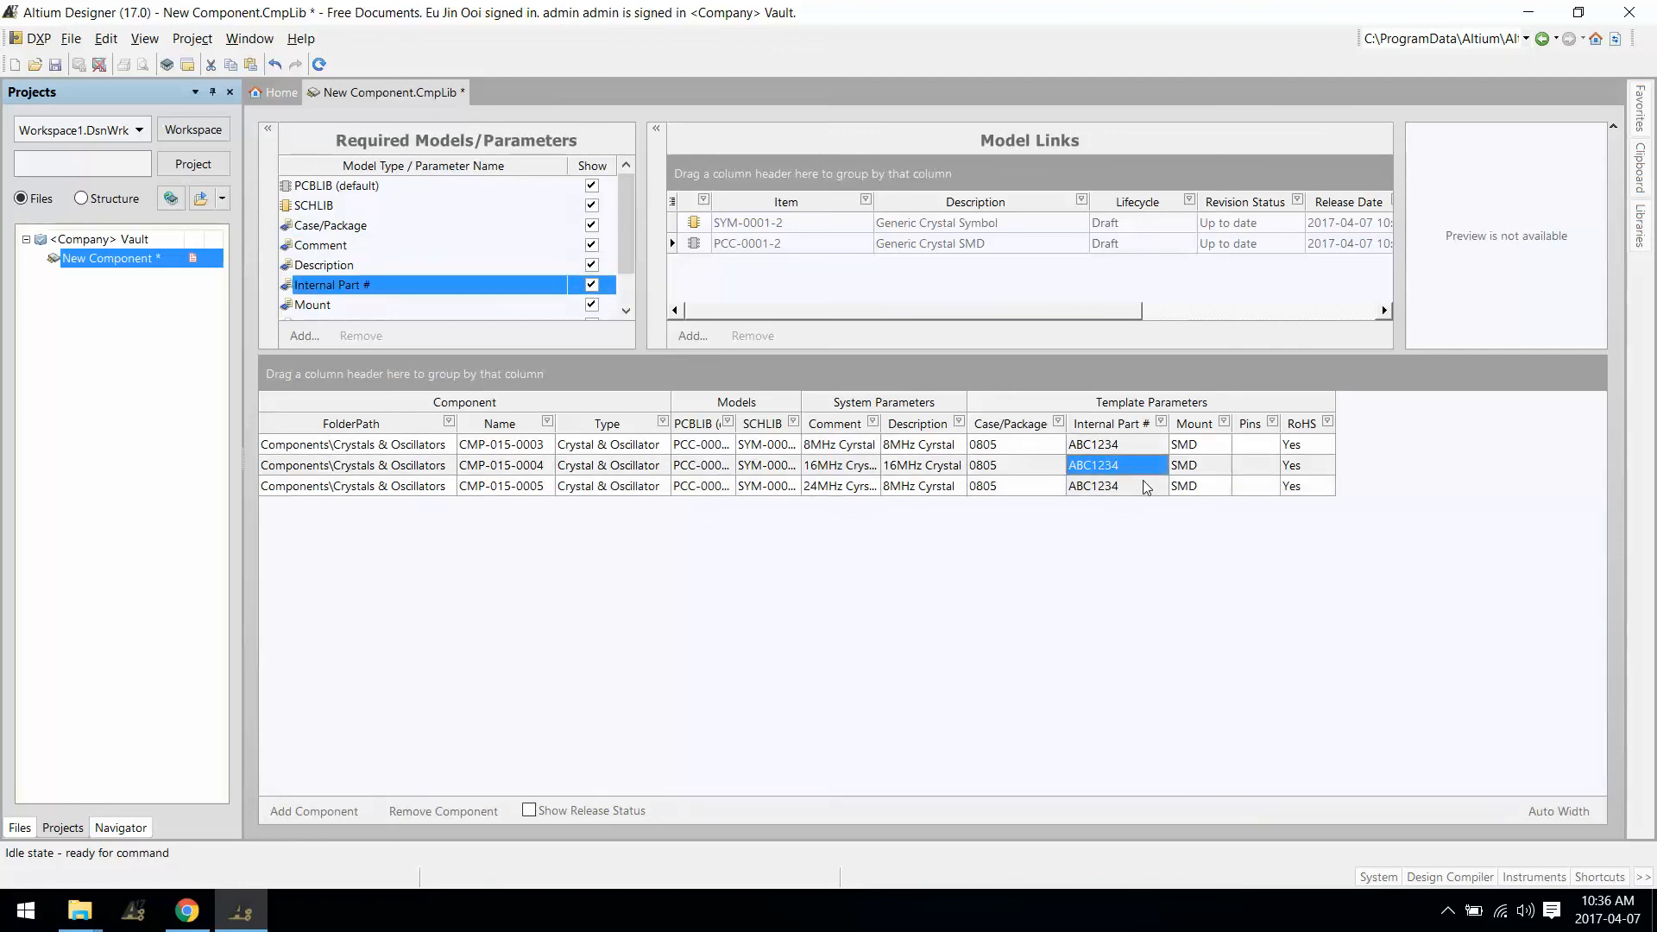
type("abc")
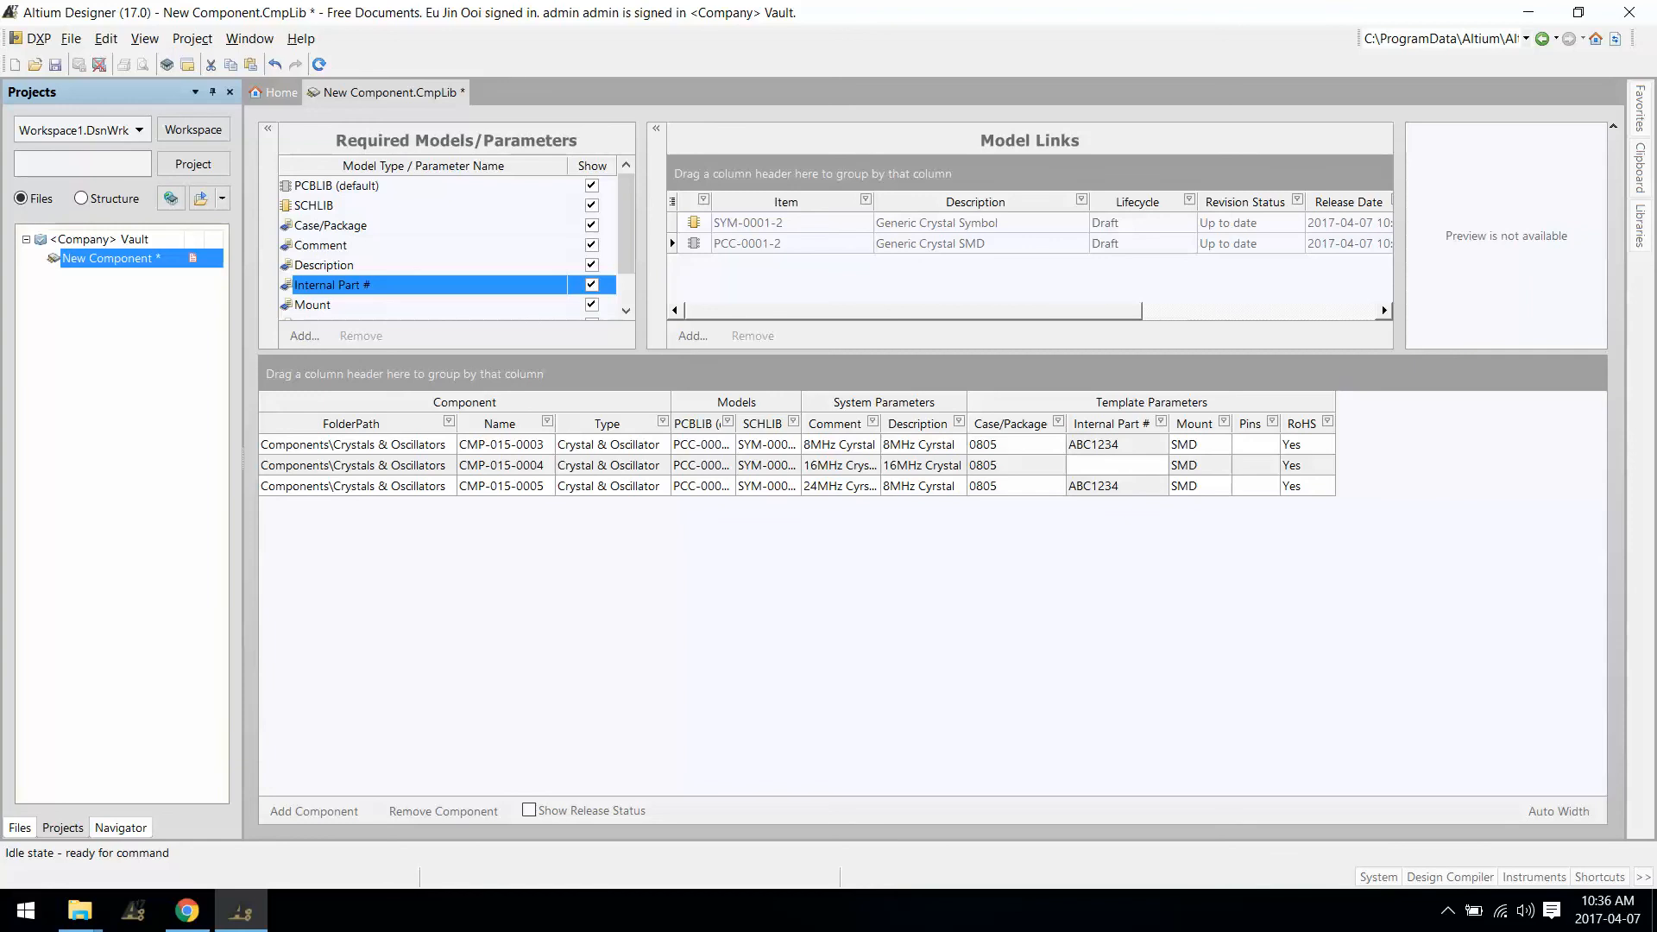
type("DEF1234")
left_click(1127, 488)
type("GHI")
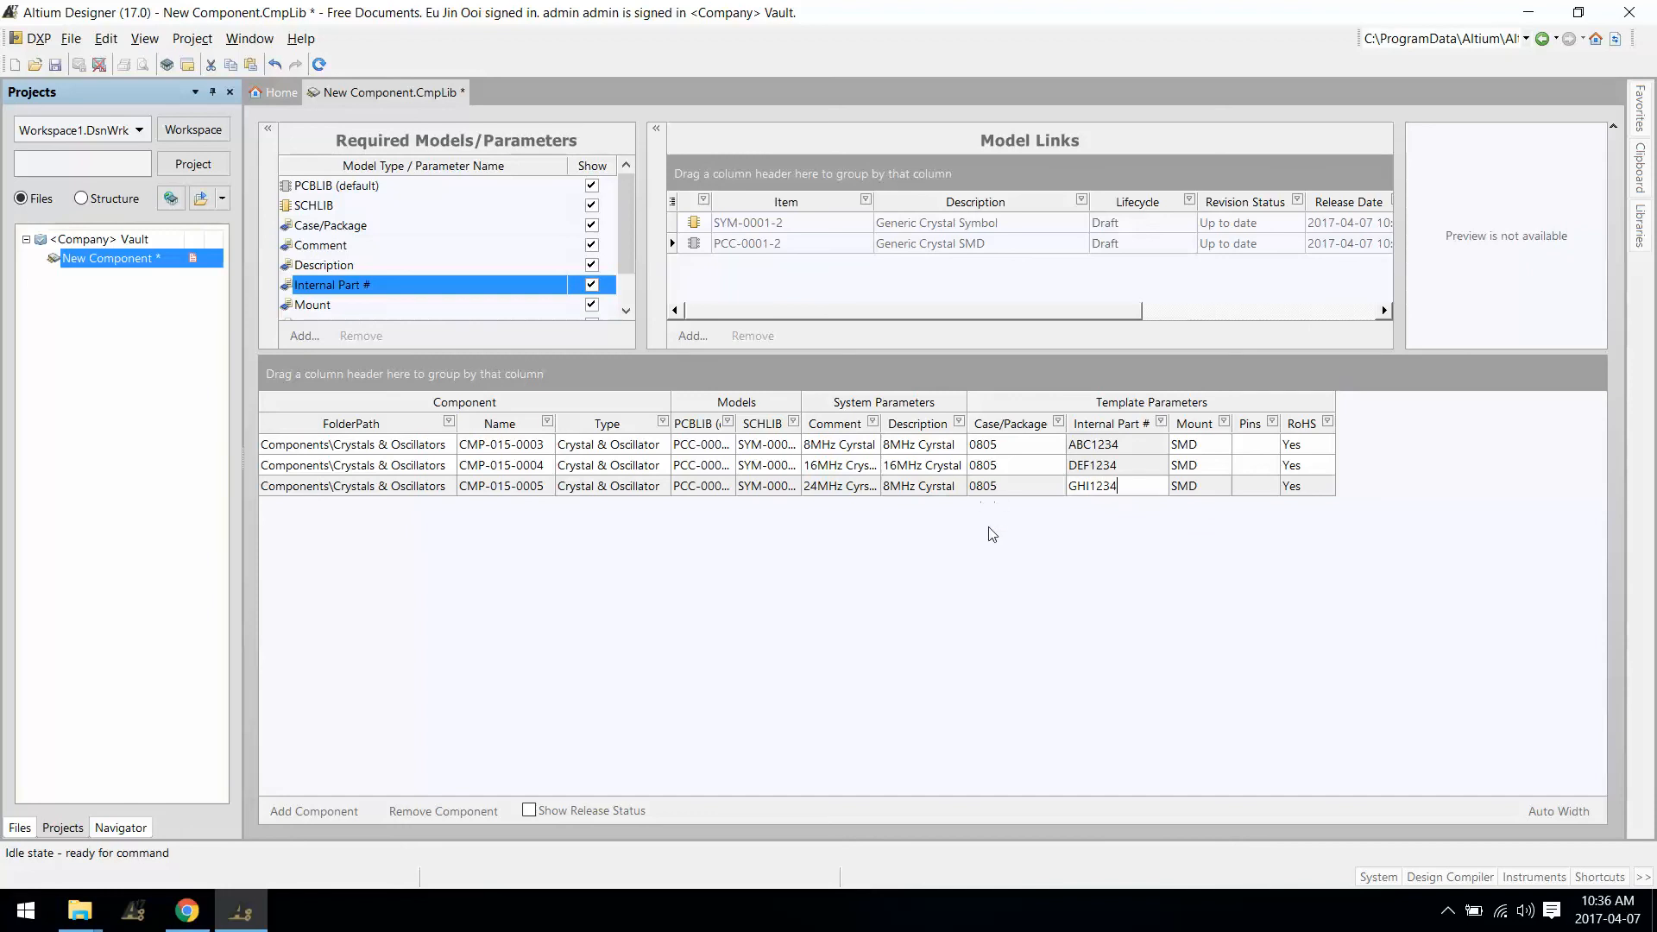
left_click(920, 467)
left_click(678, 467)
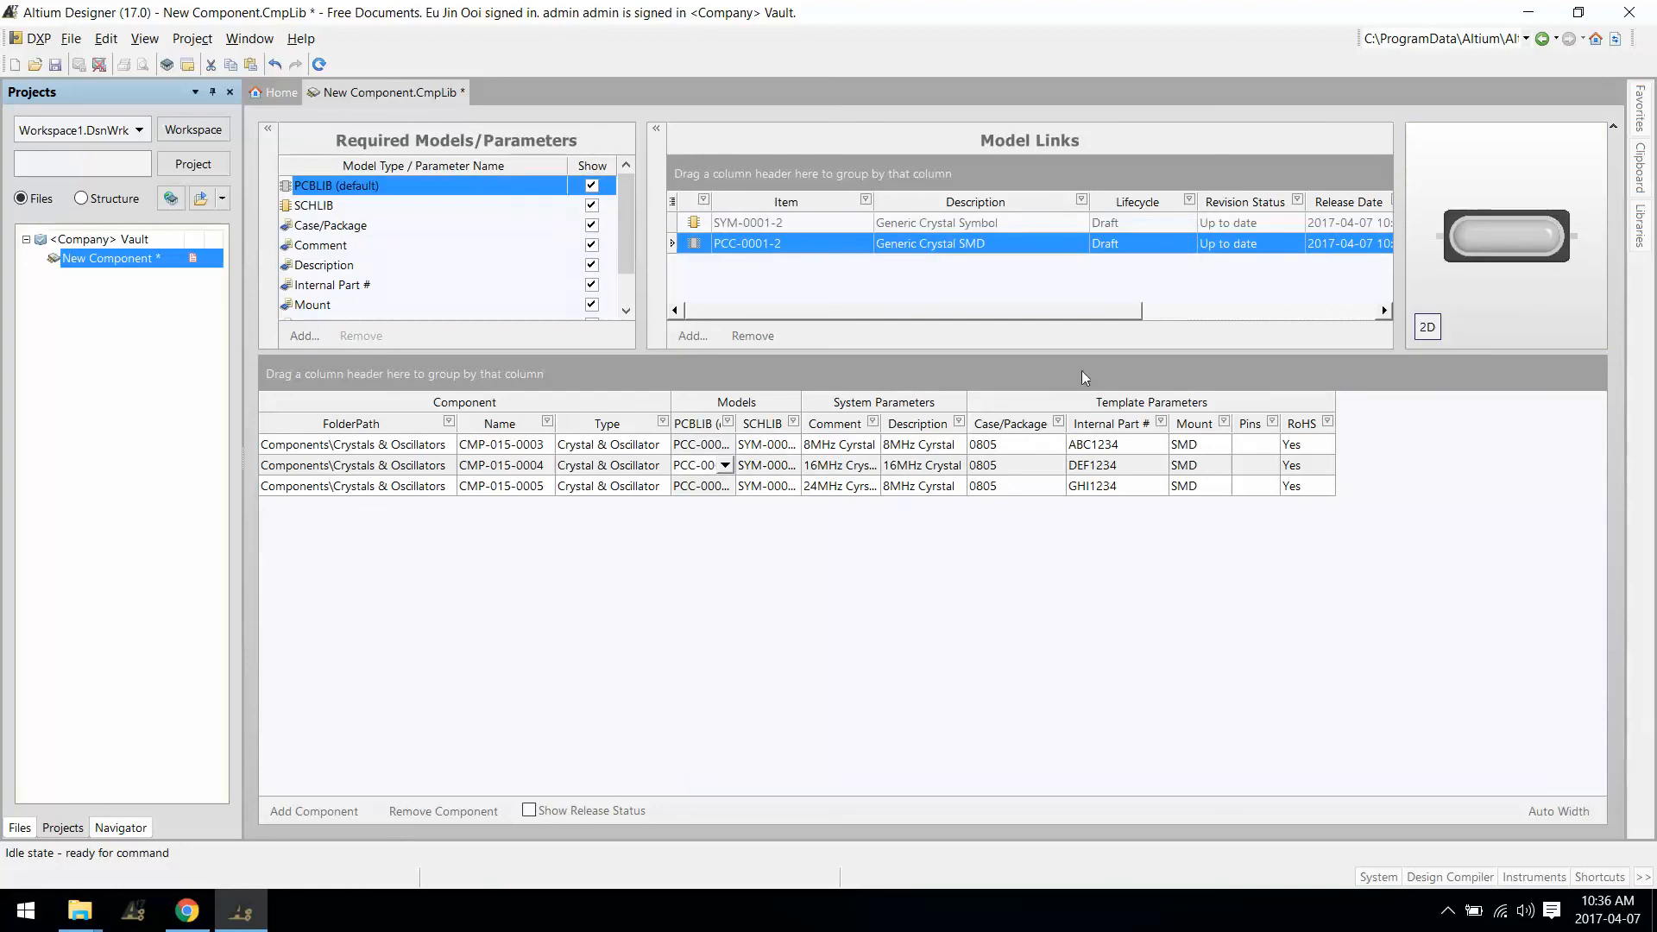
Step: Toggle the footprint preview between 2D and 3D, then save the component library
left_click(1428, 327)
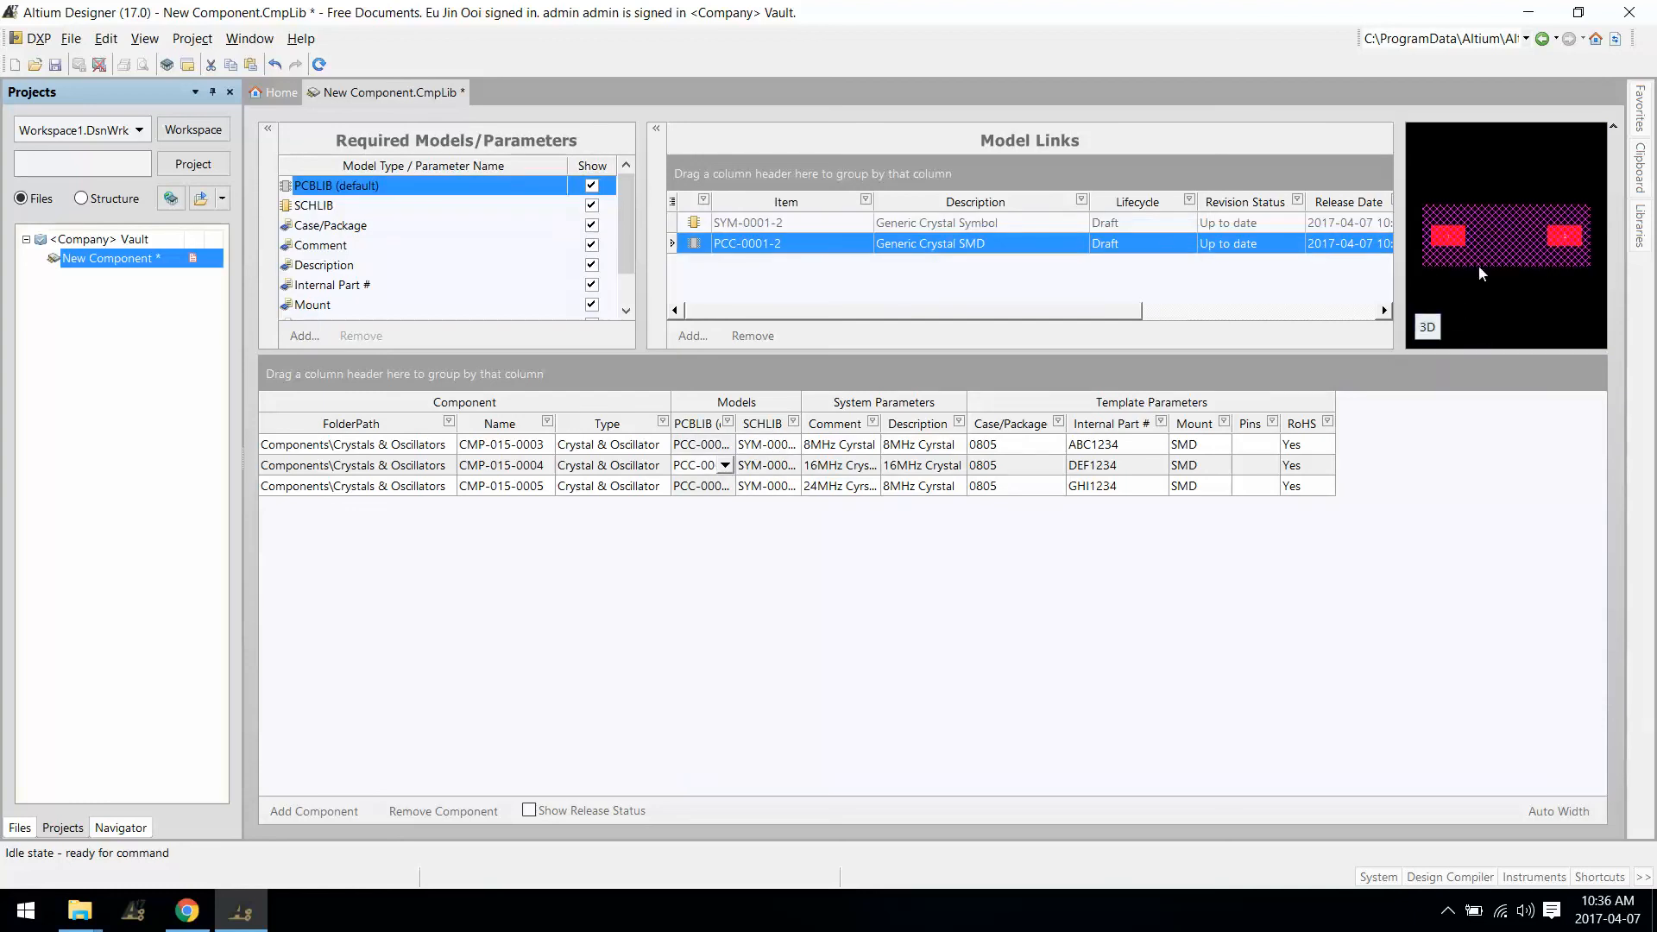
left_click(1428, 327)
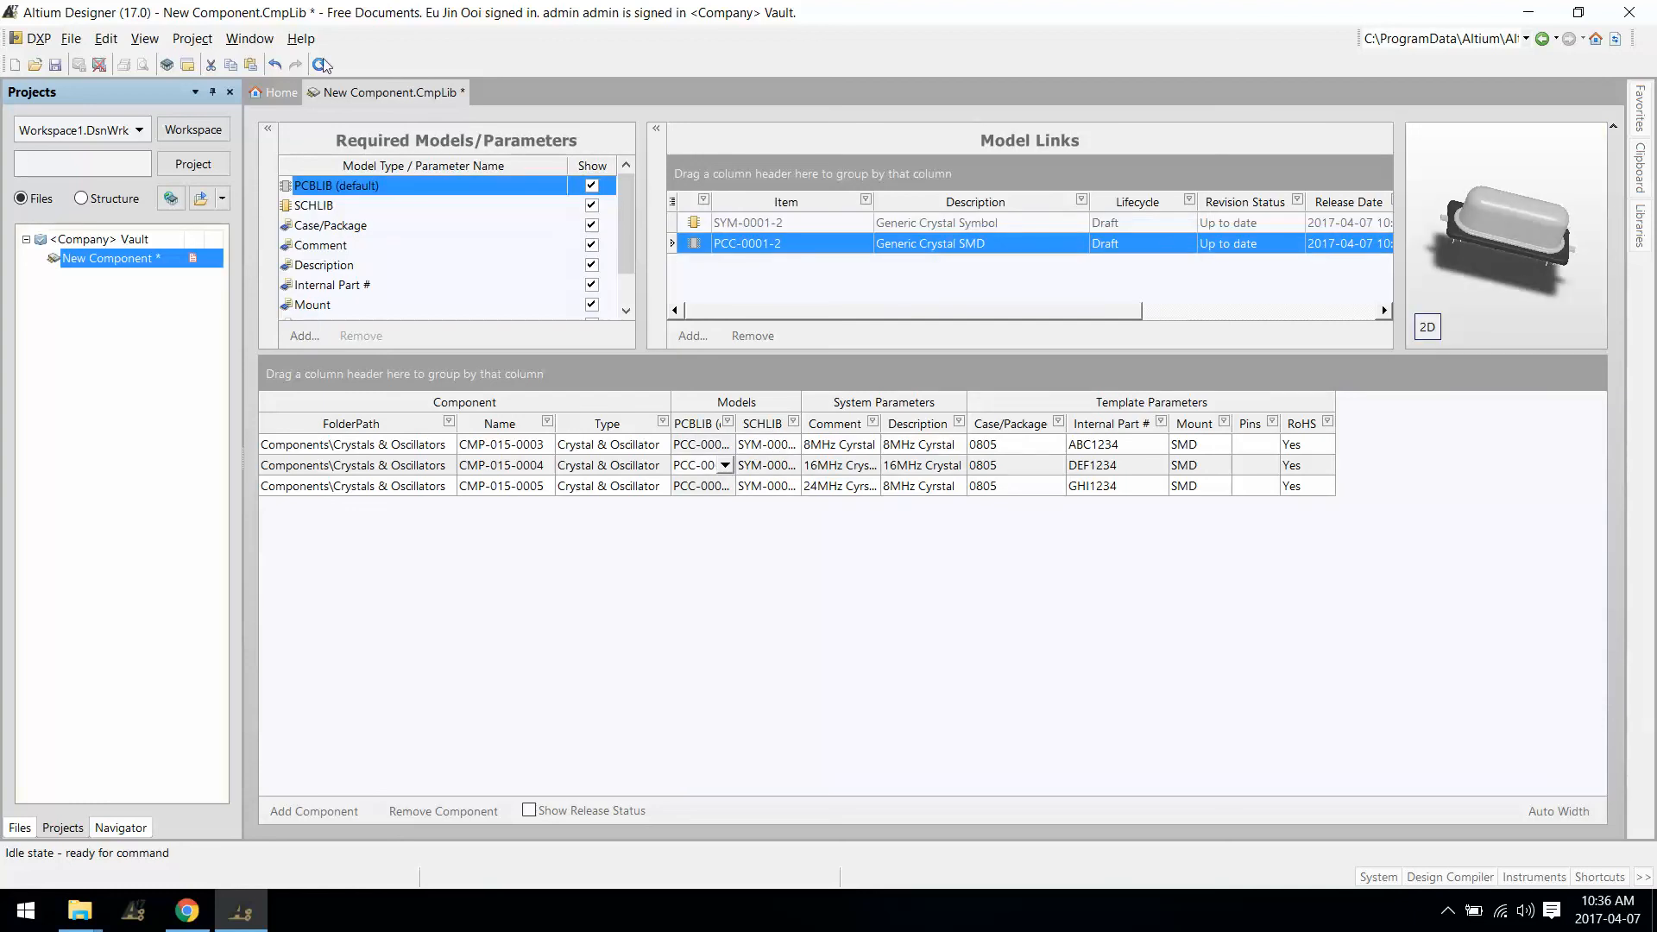
left_click(55, 66)
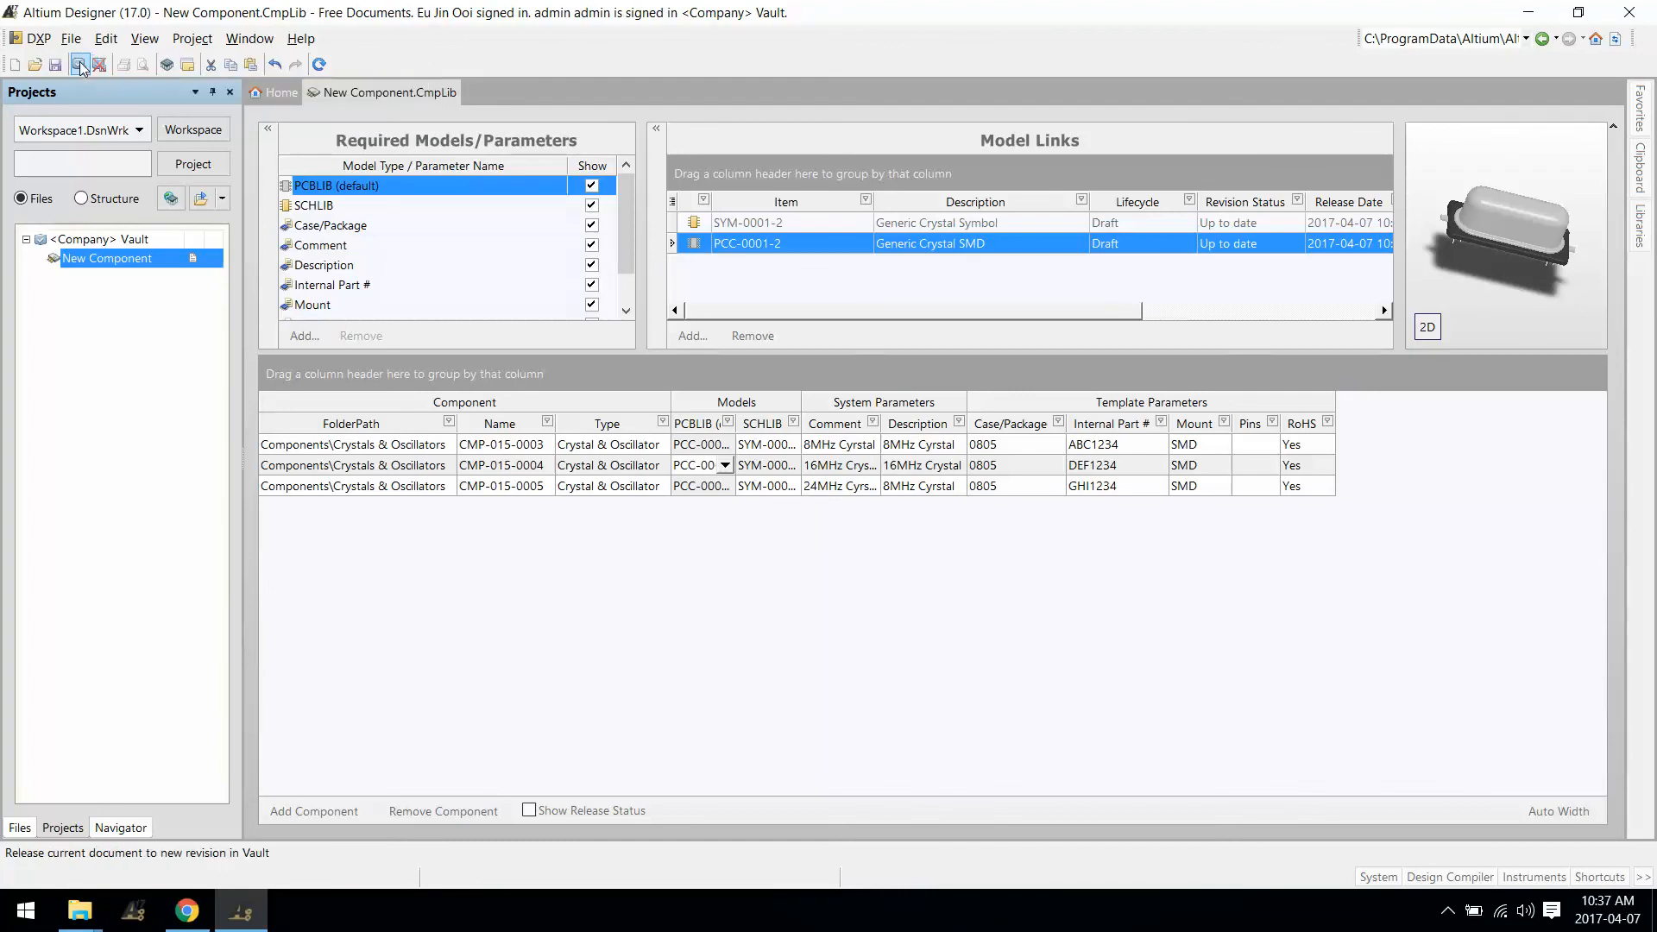
Step: Release the three crystal components to the vault and close the Release Manager
left_click(79, 65)
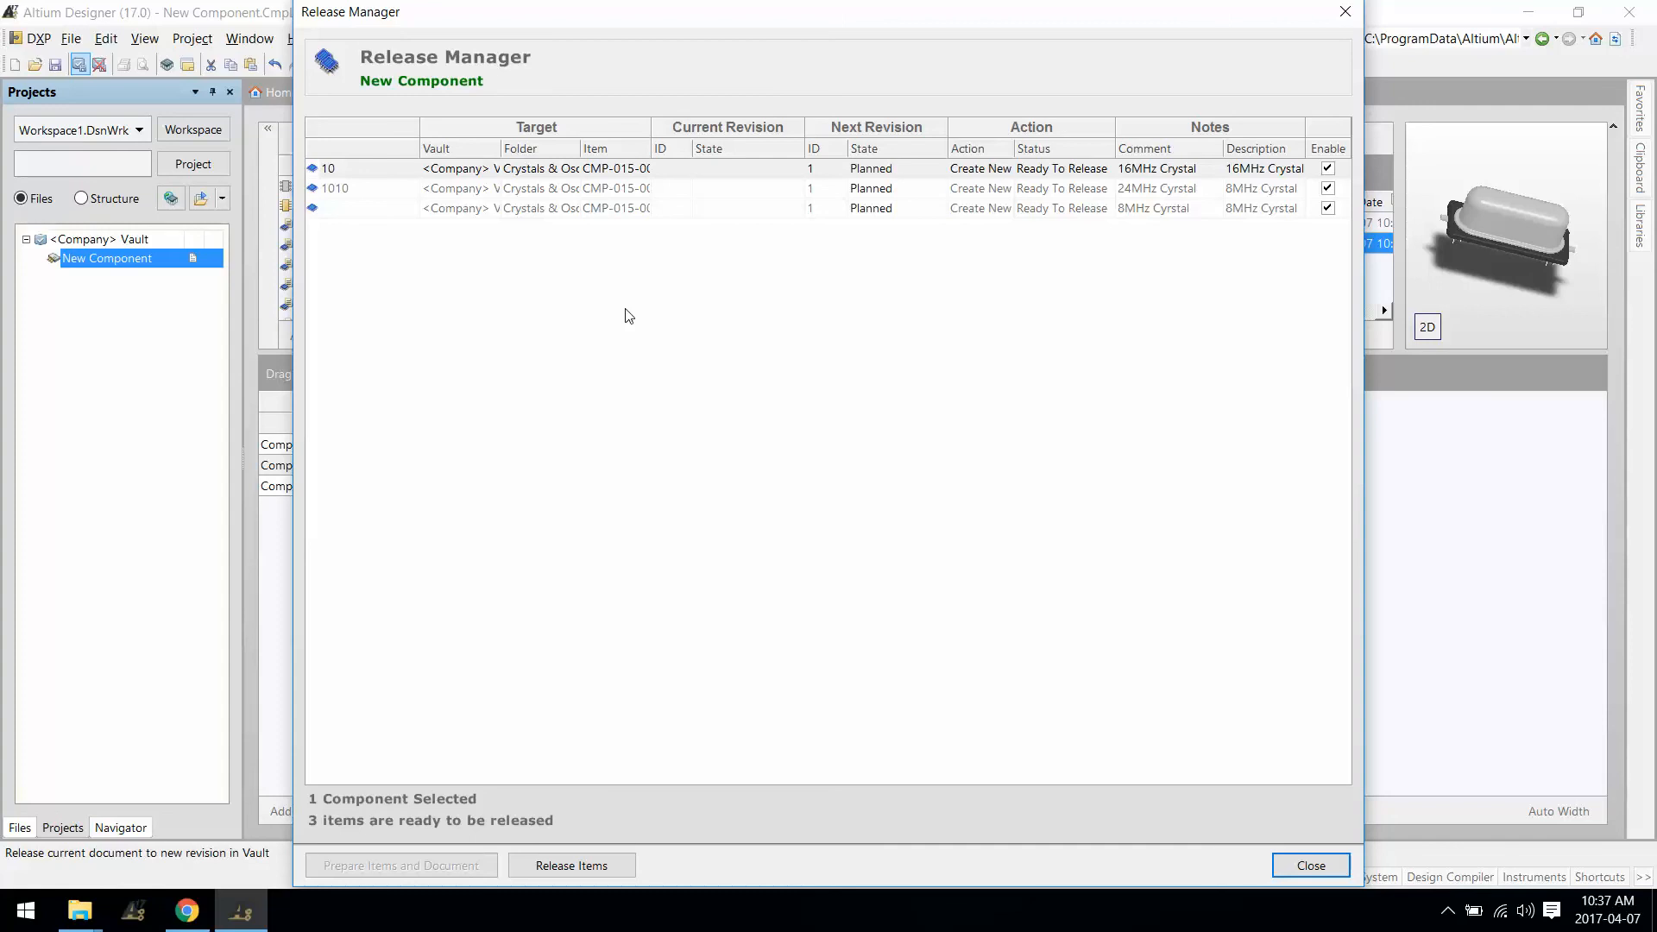
left_click(602, 869)
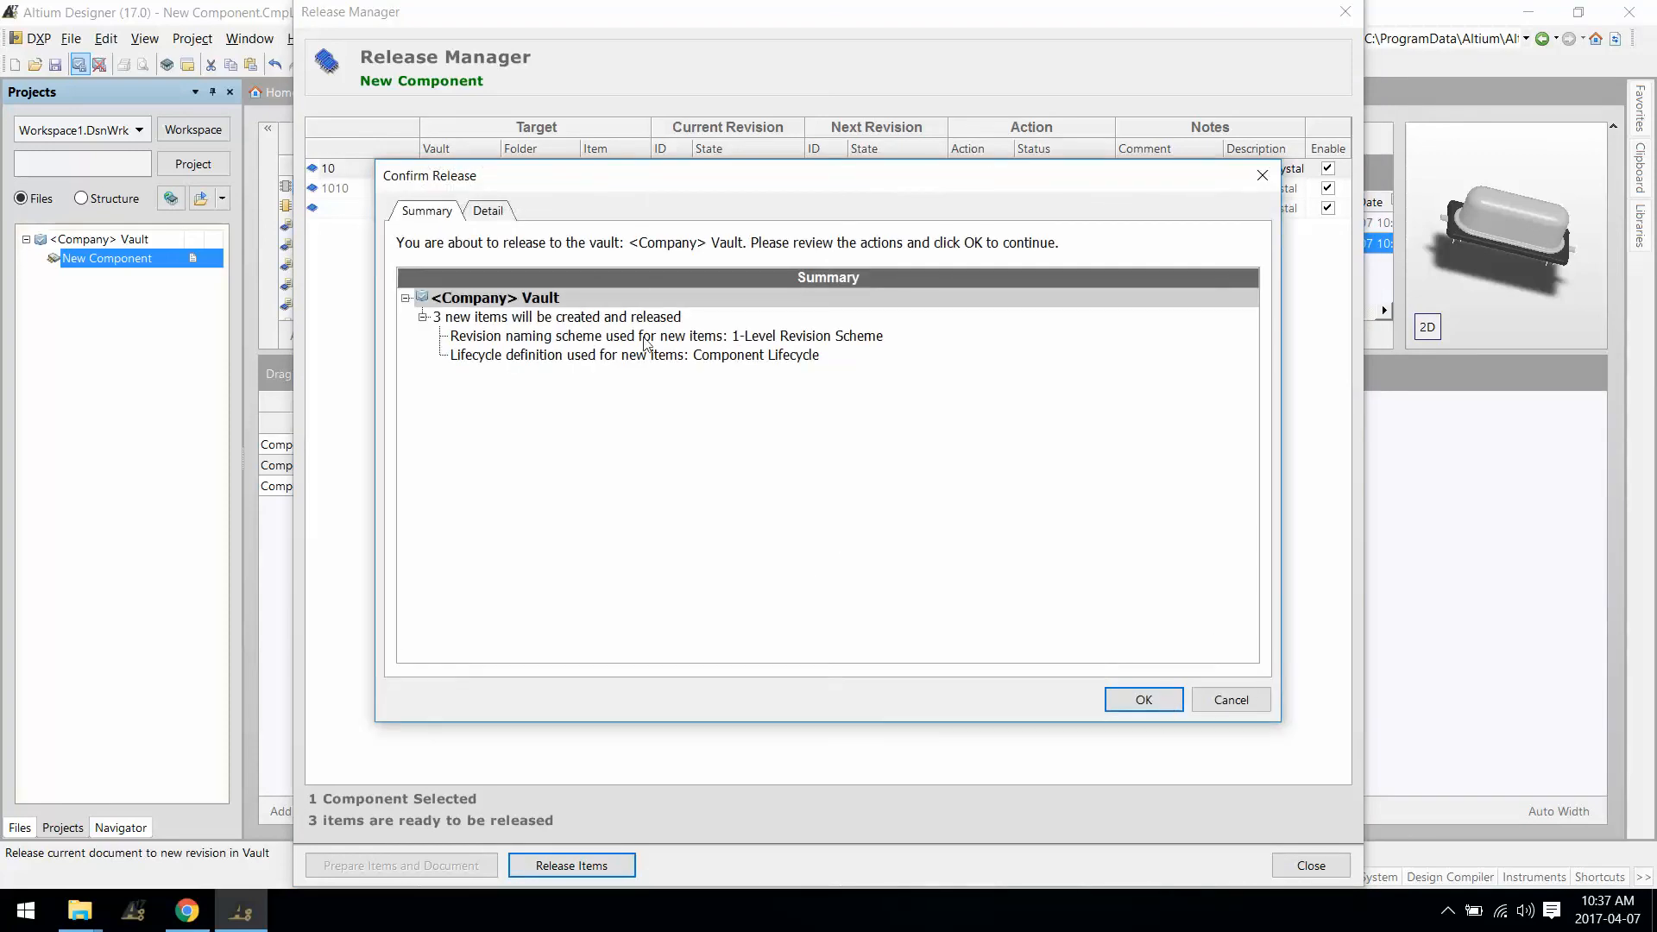
left_click(486, 215)
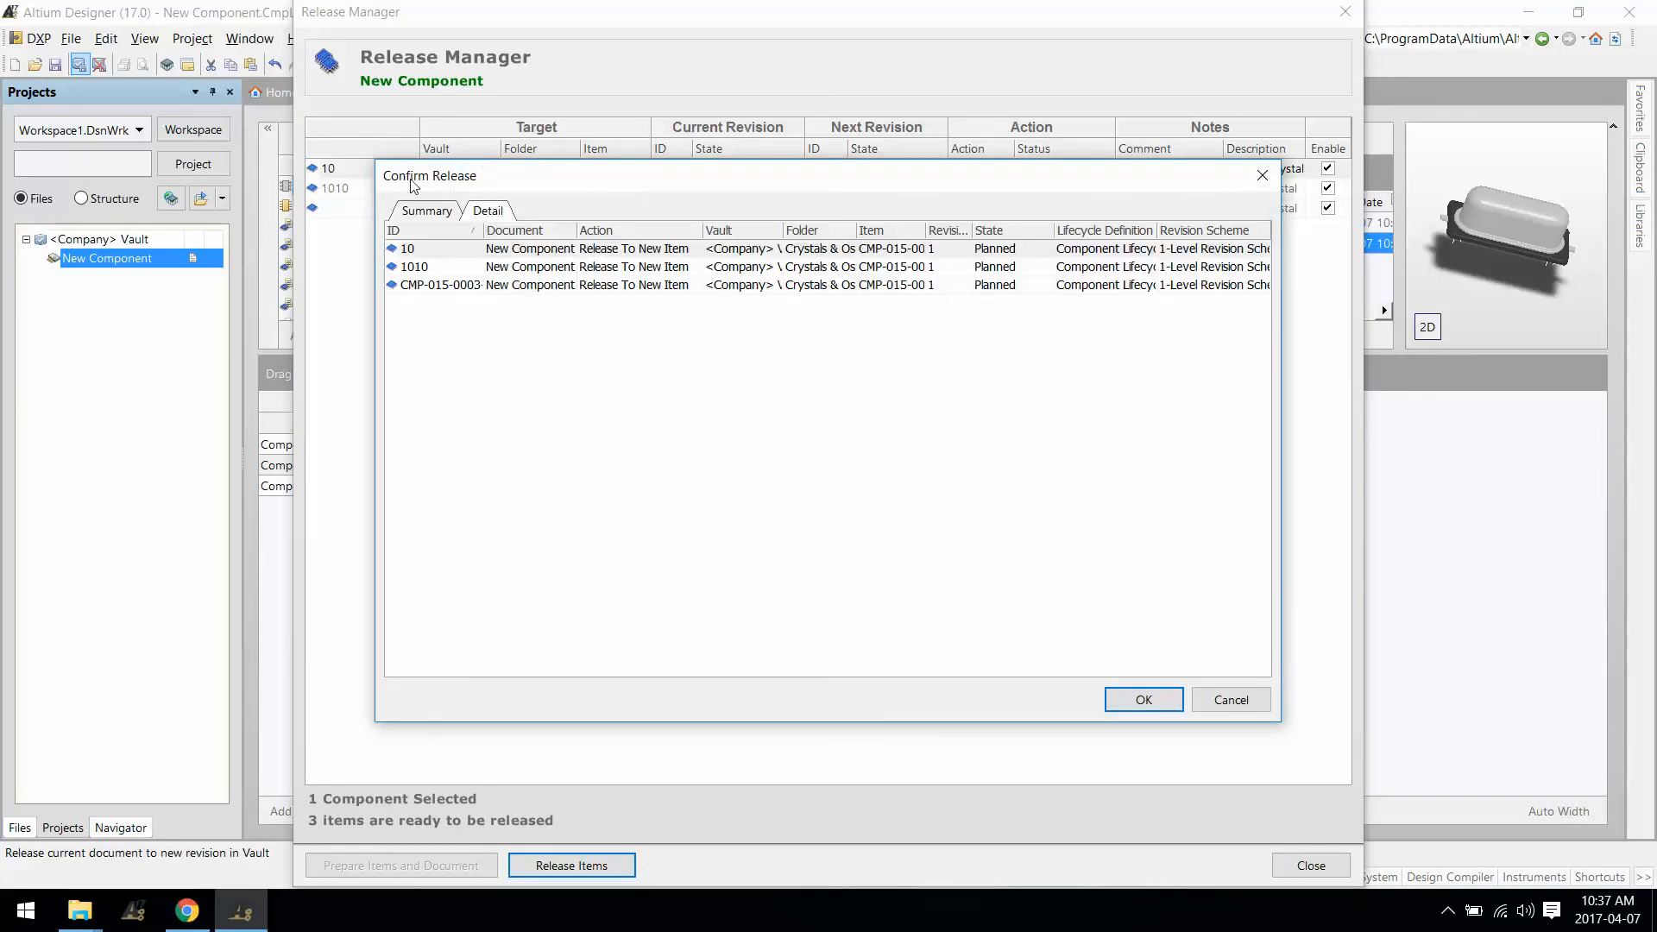
left_click_drag(375, 160, 95, 63)
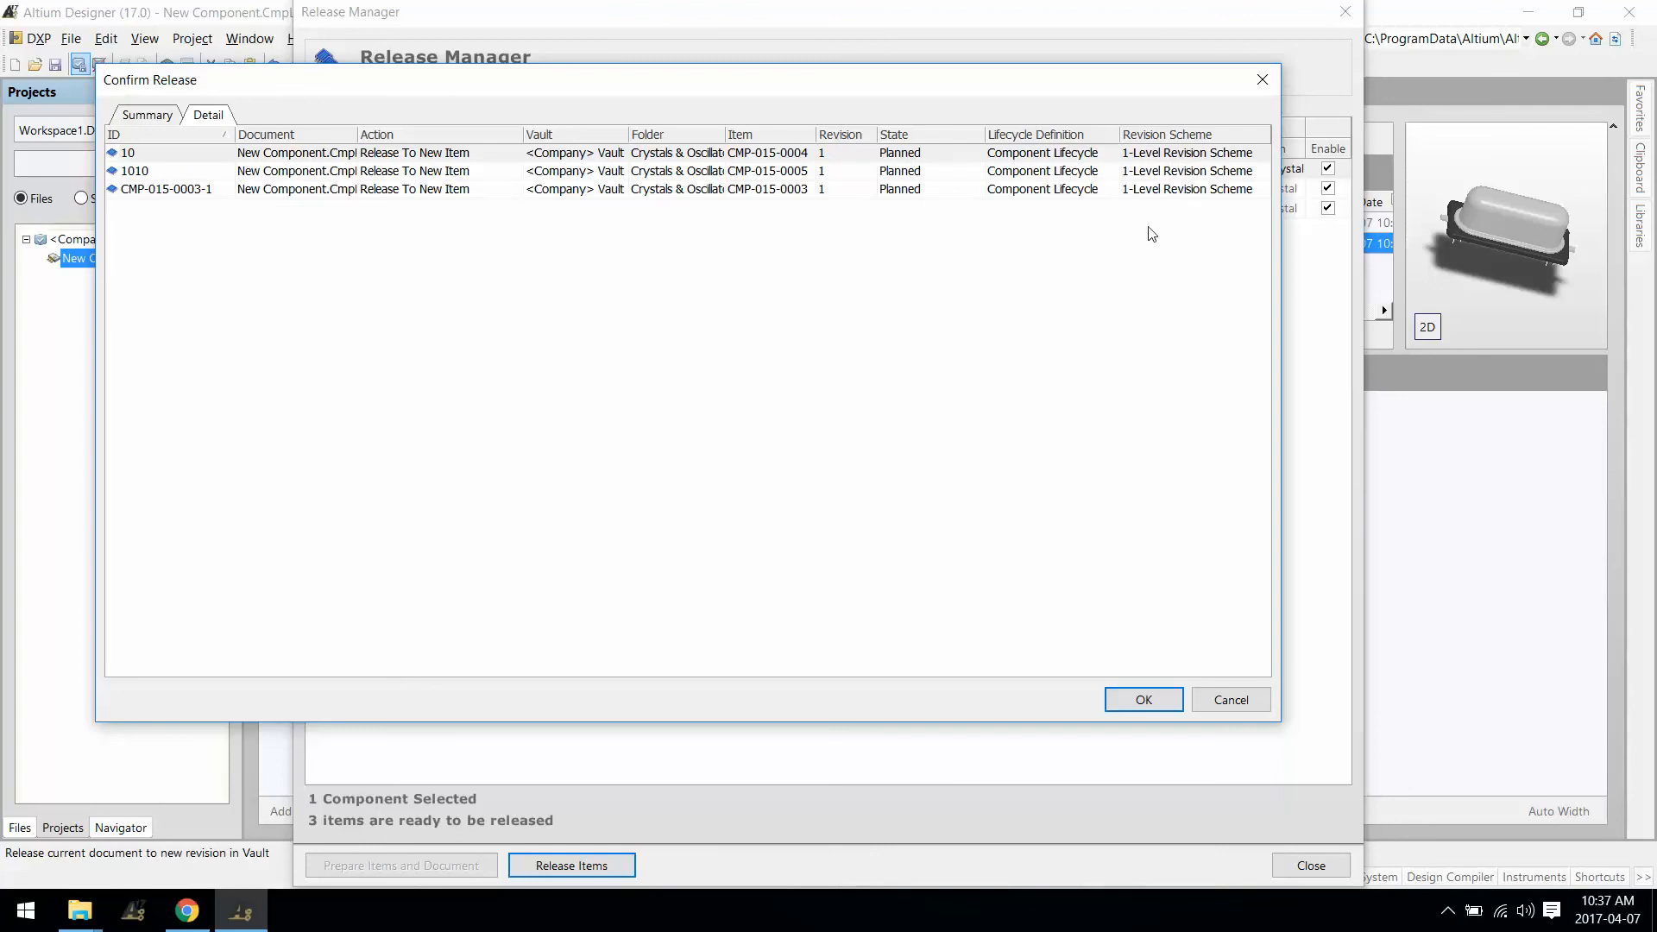
left_click(1144, 700)
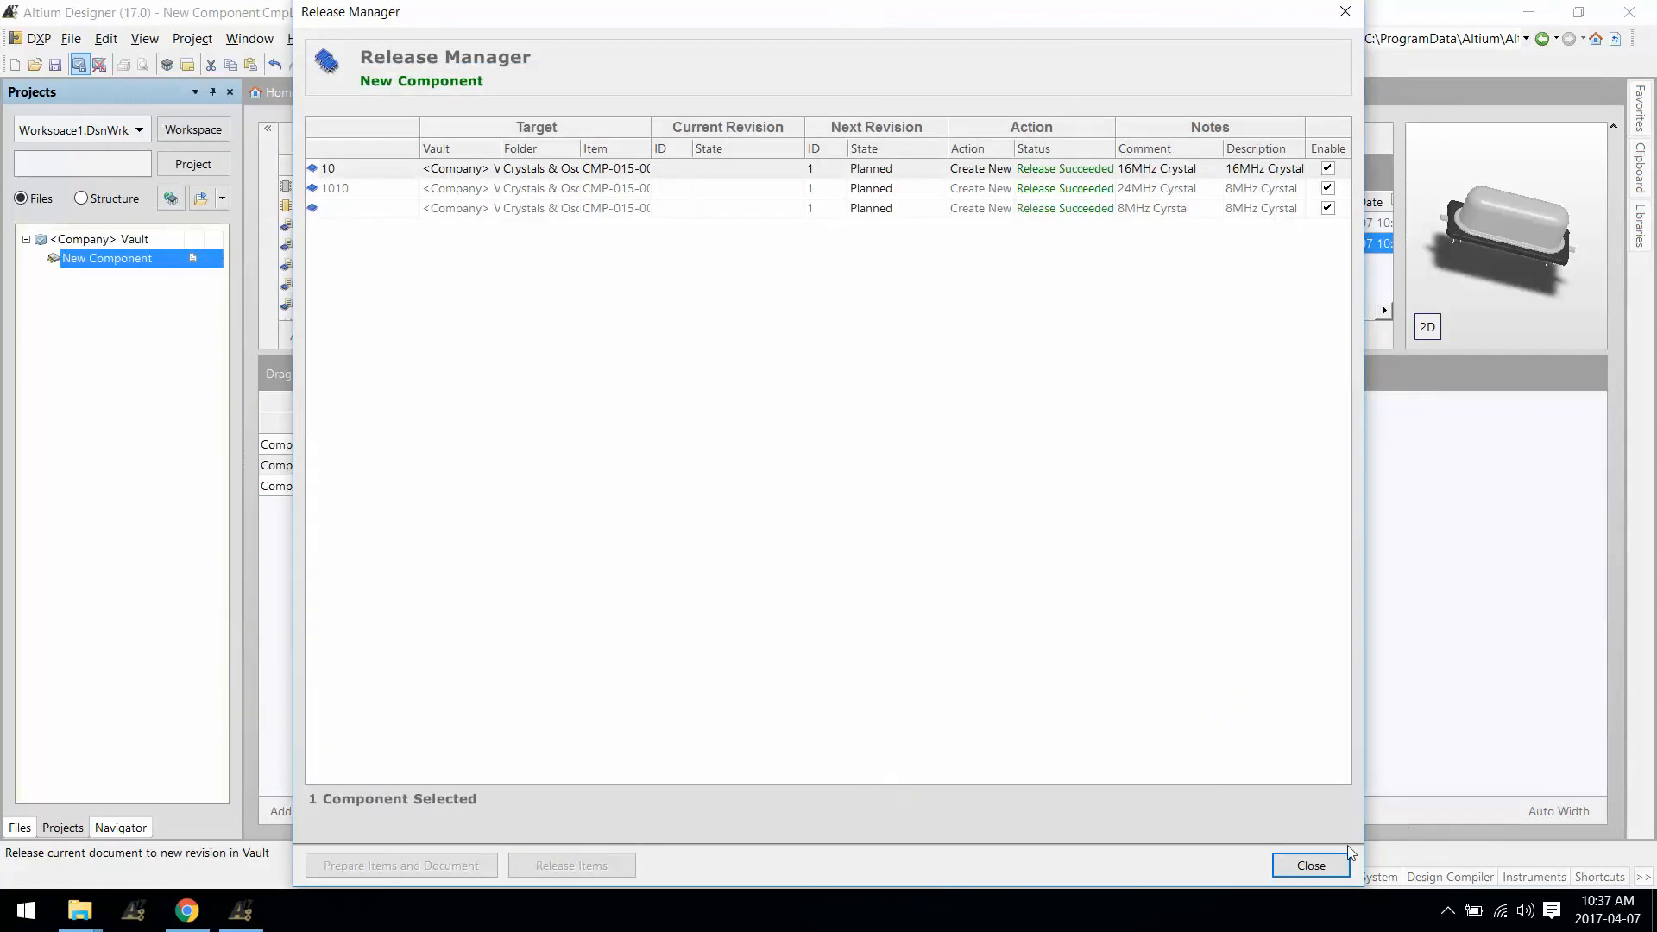
left_click(1311, 866)
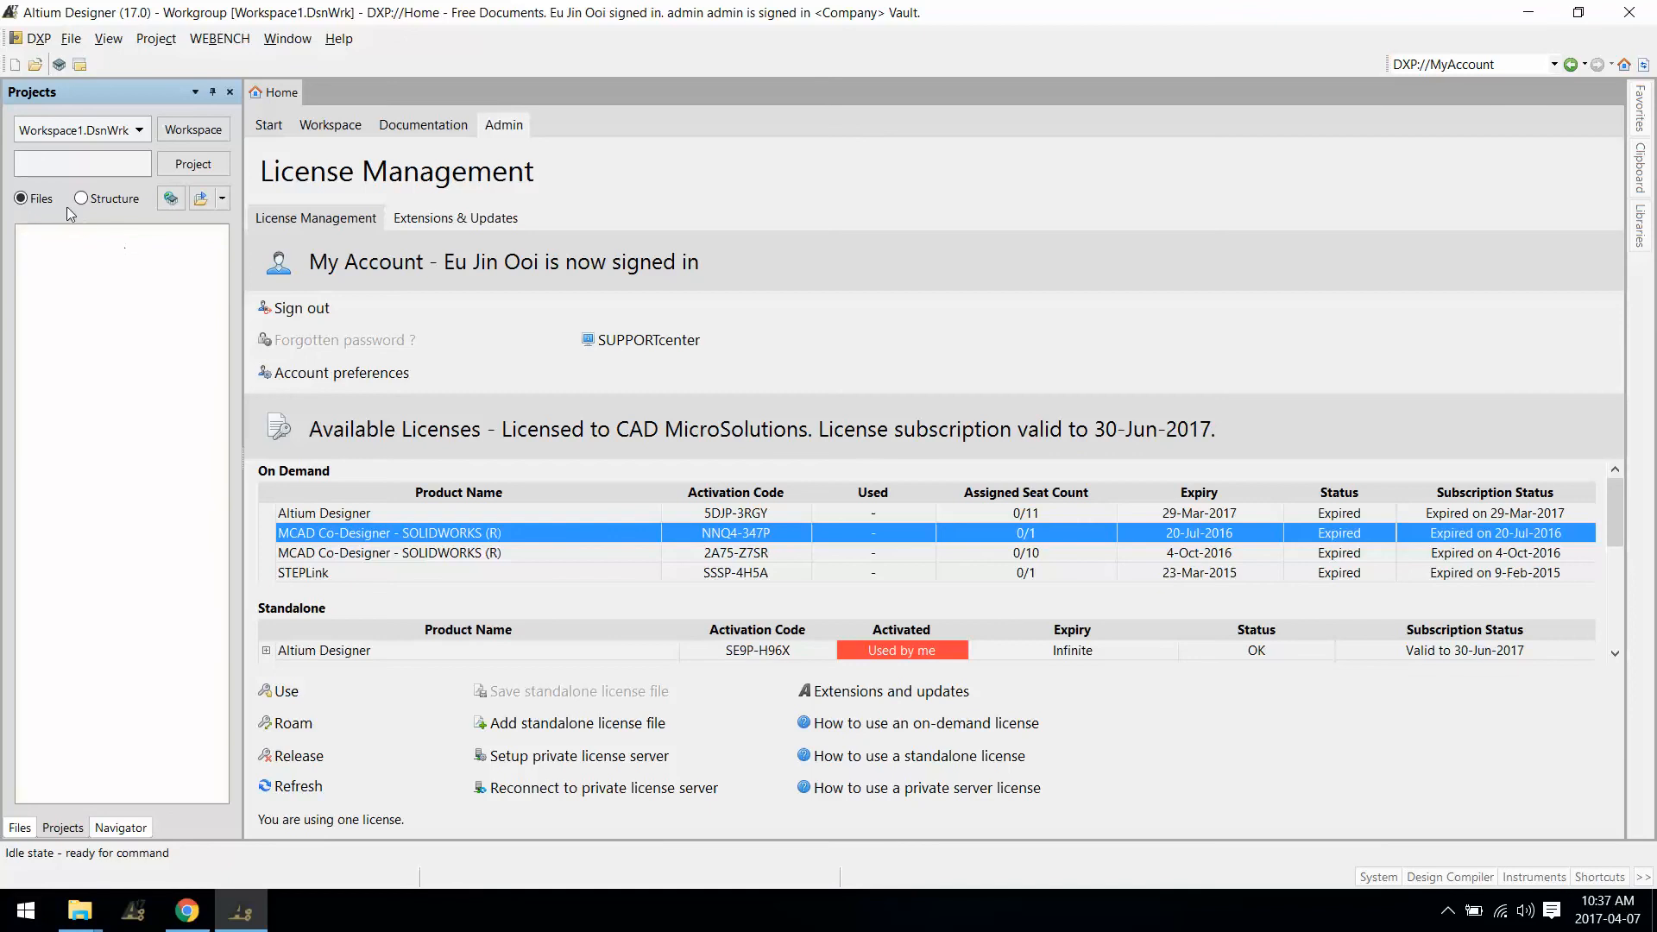
Step: Open the Vault Explorer and inspect the 8MHz, 16MHz and 24MHz crystals' released details
left_click(24, 42)
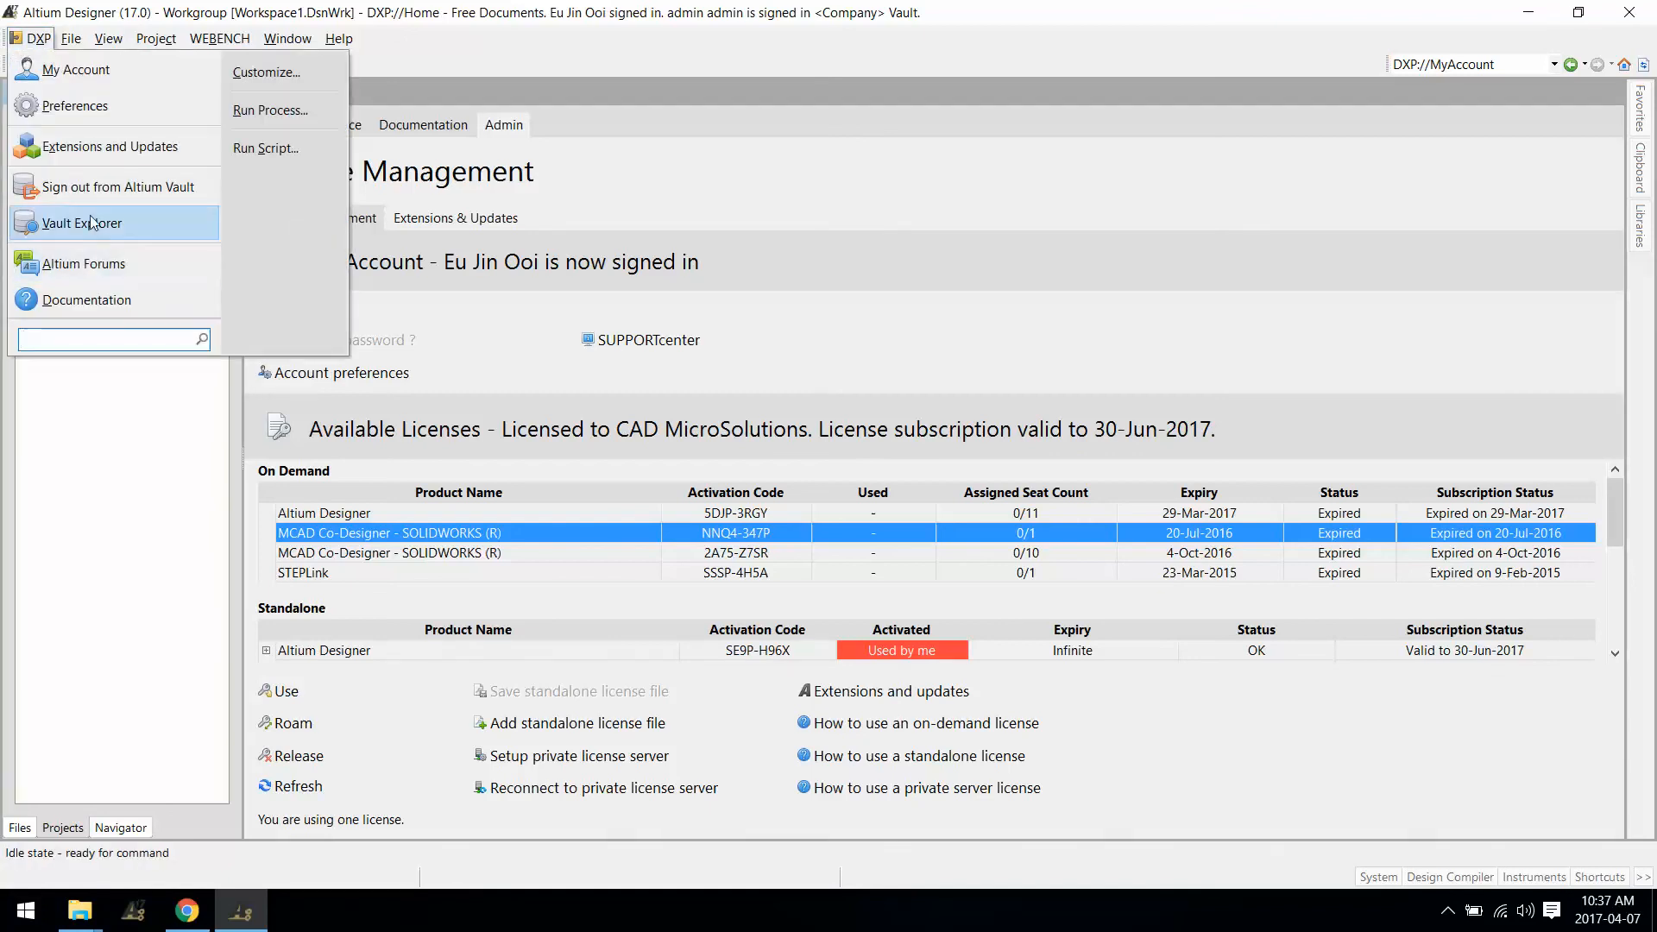
left_click(69, 222)
left_click(594, 203)
left_click(588, 219)
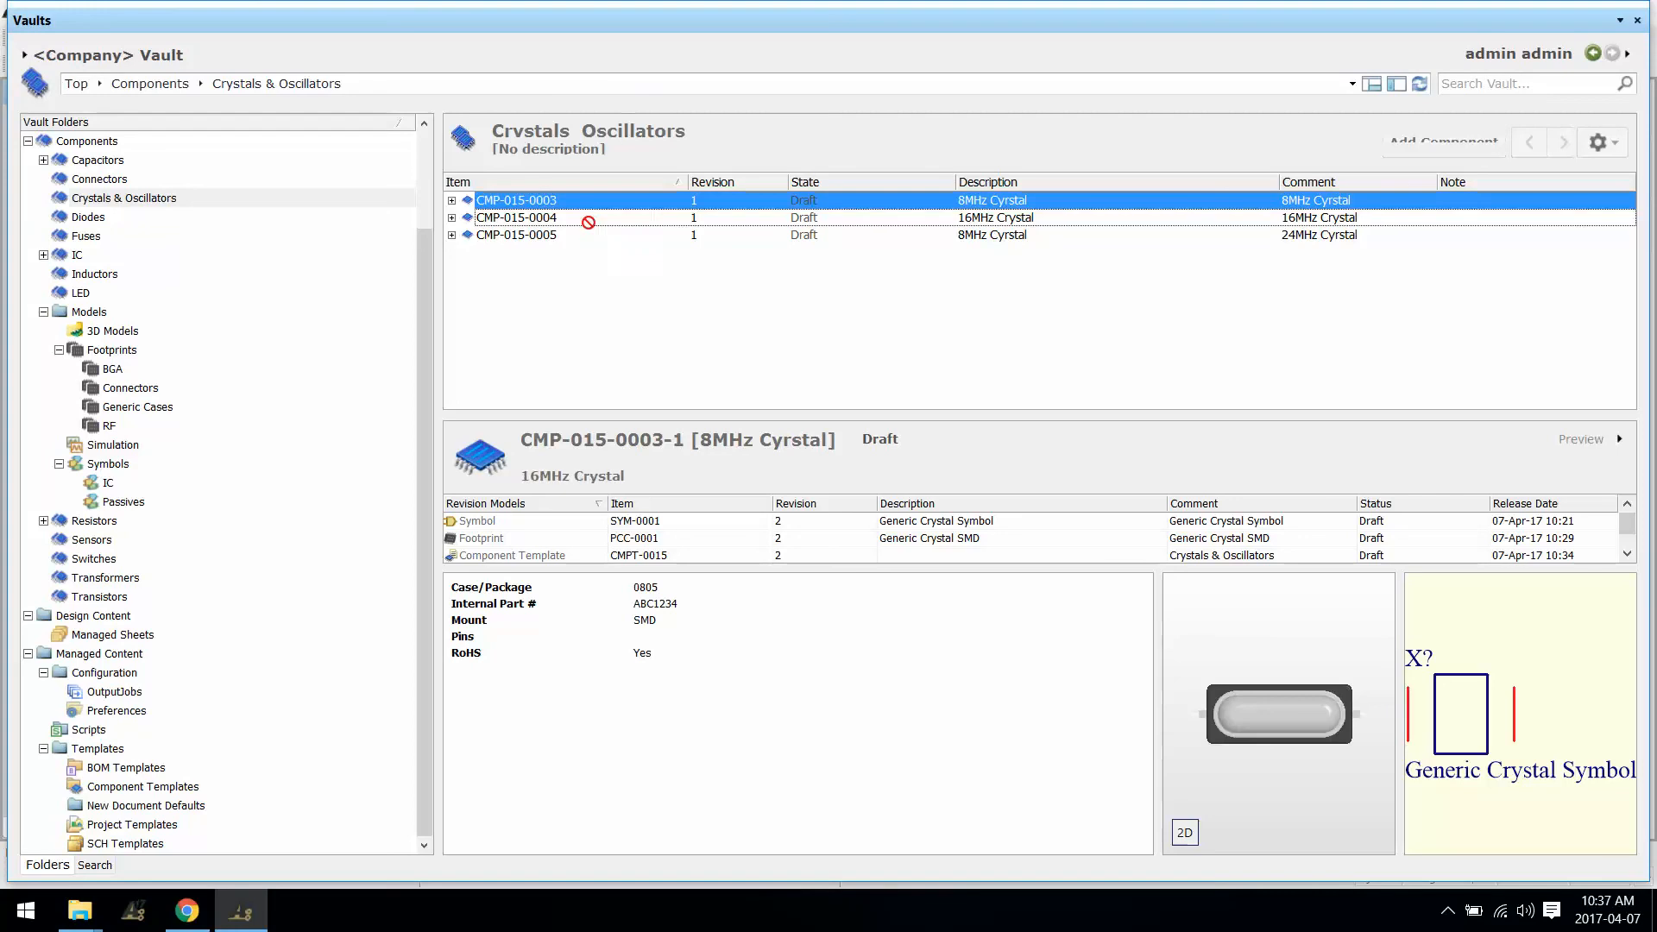
left_click(591, 236)
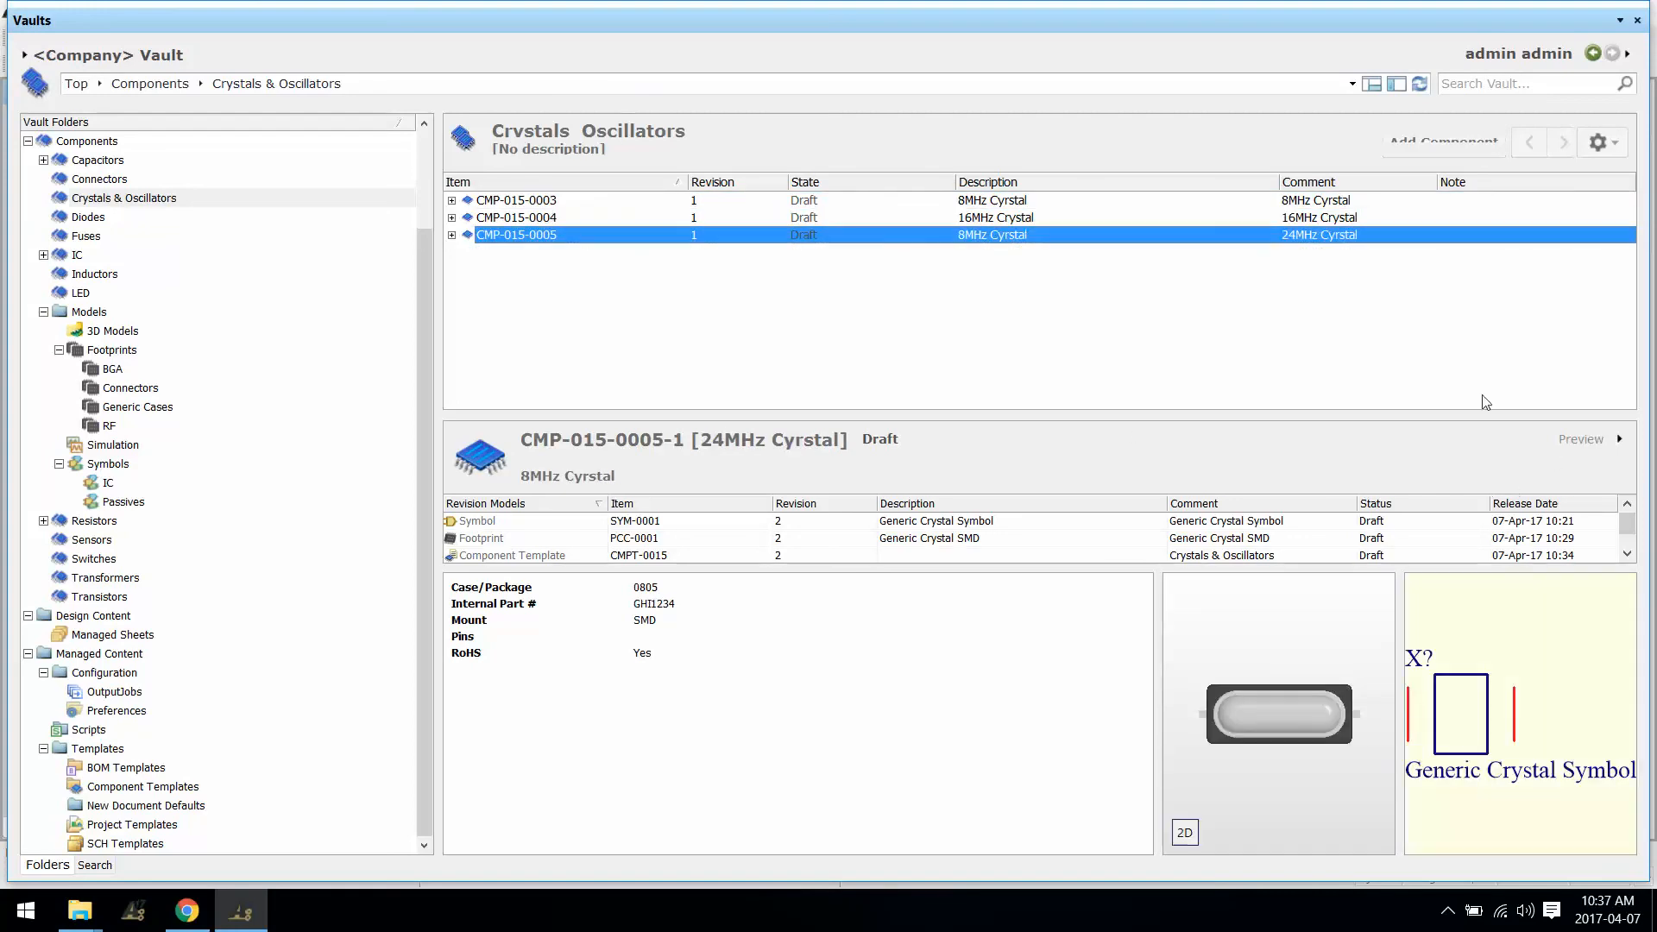
left_click_drag(1490, 414, 1502, 293)
left_click_drag(1281, 446, 1281, 518)
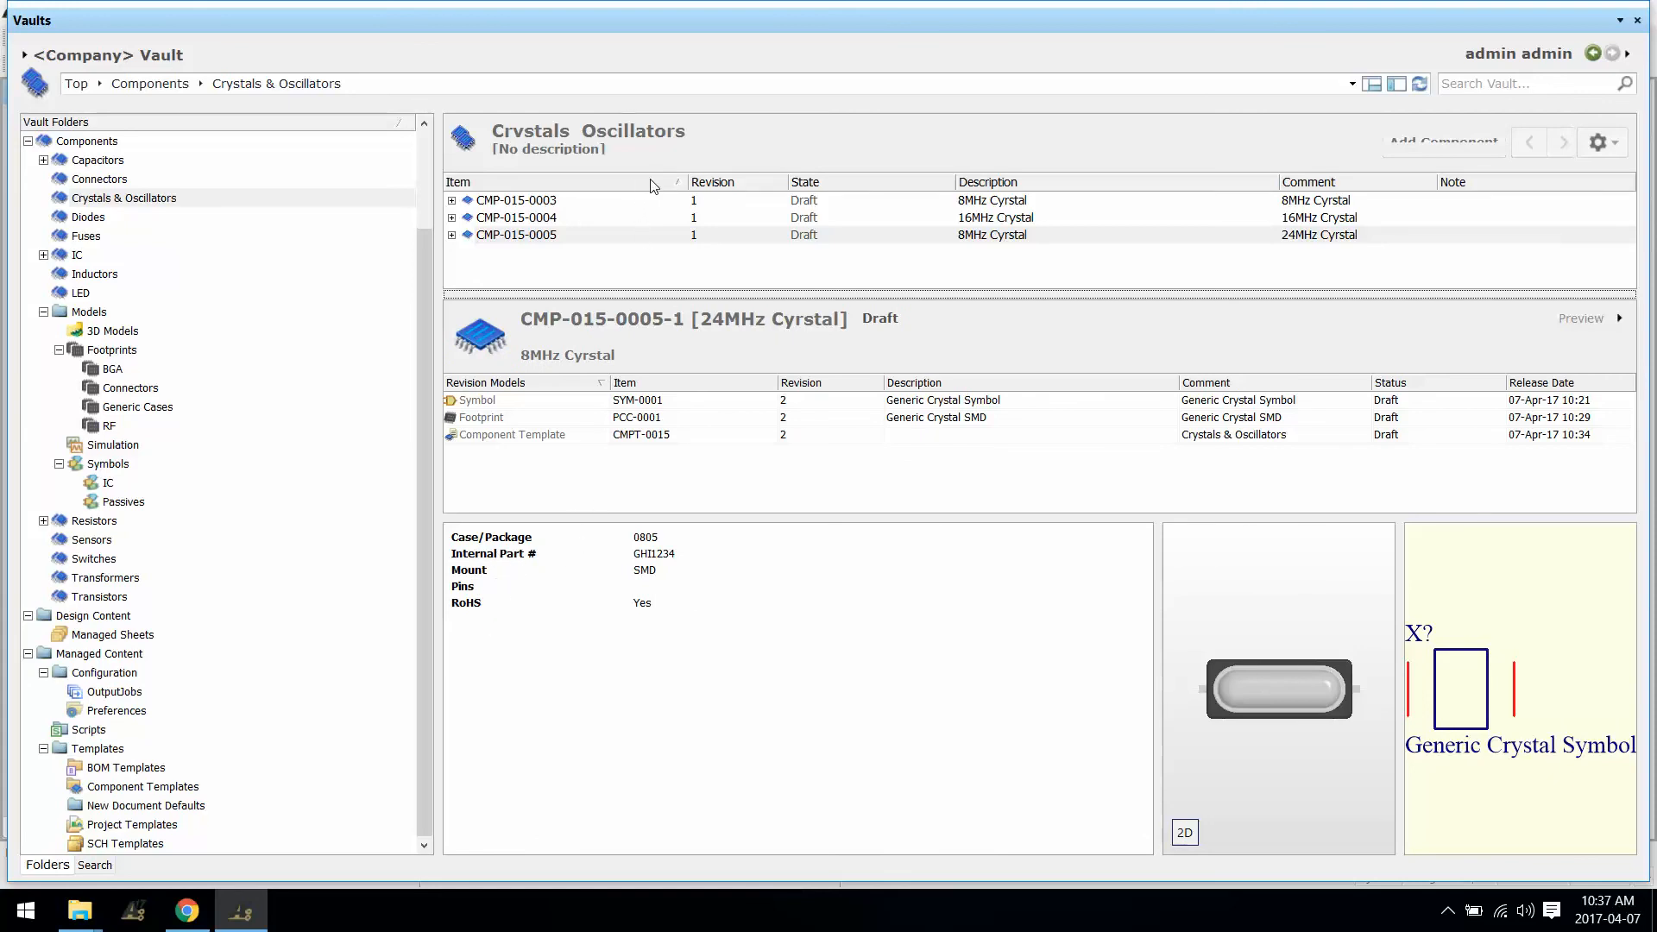
Step: Switch the list to Components View
left_click(1617, 144)
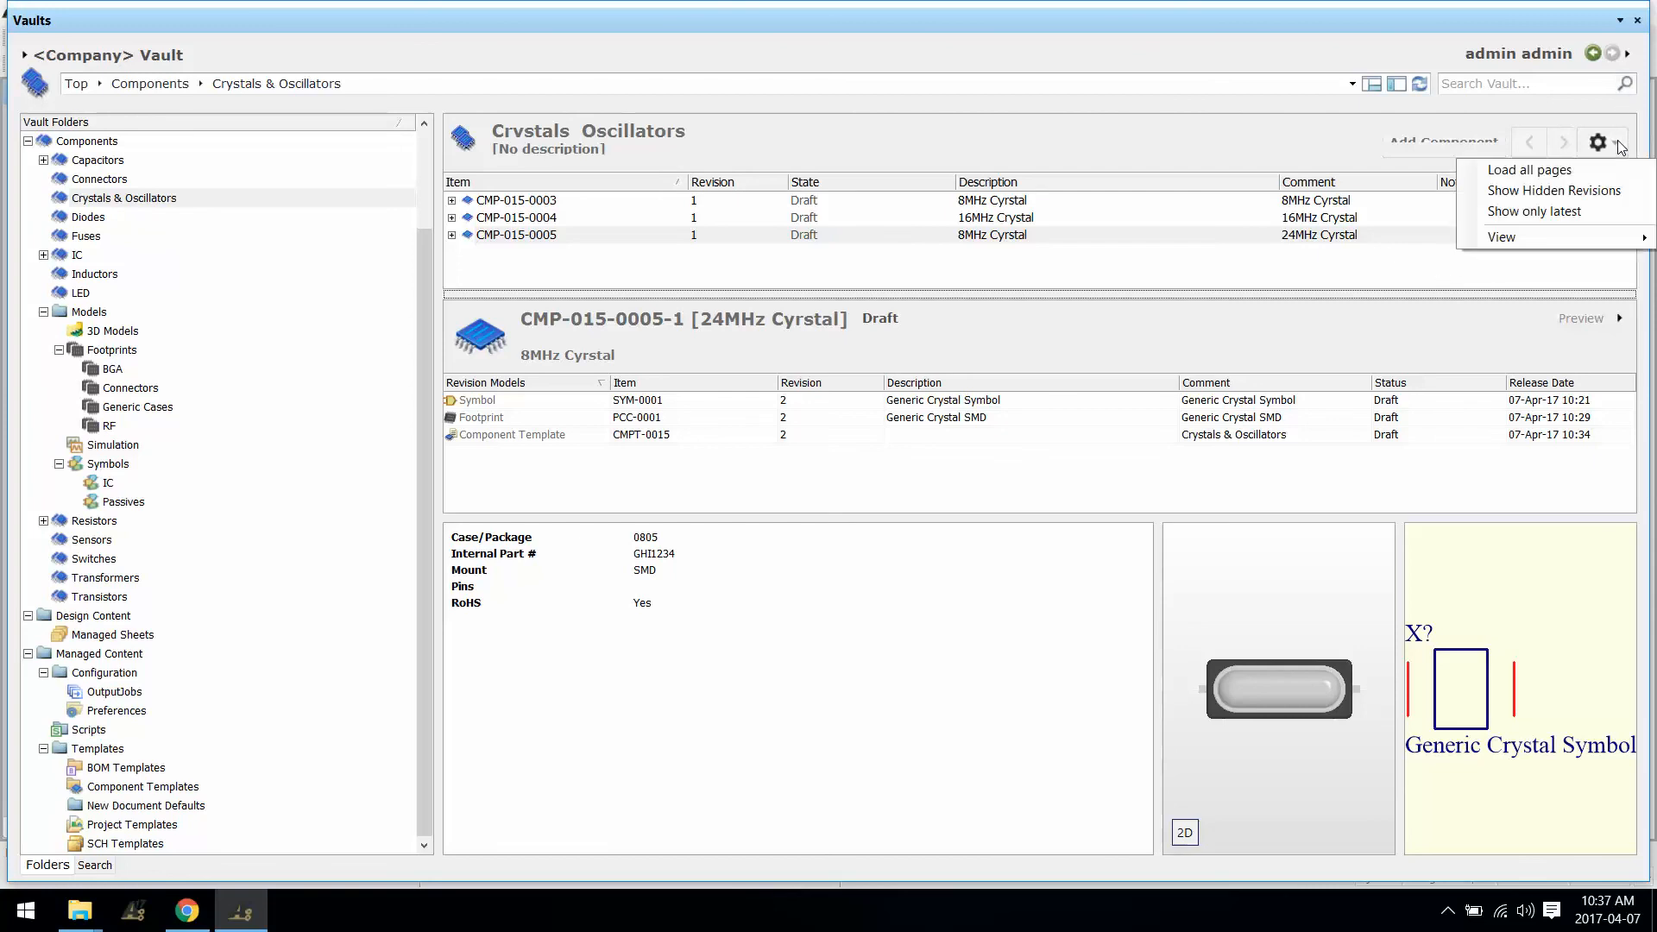
mouse_move(1506, 238)
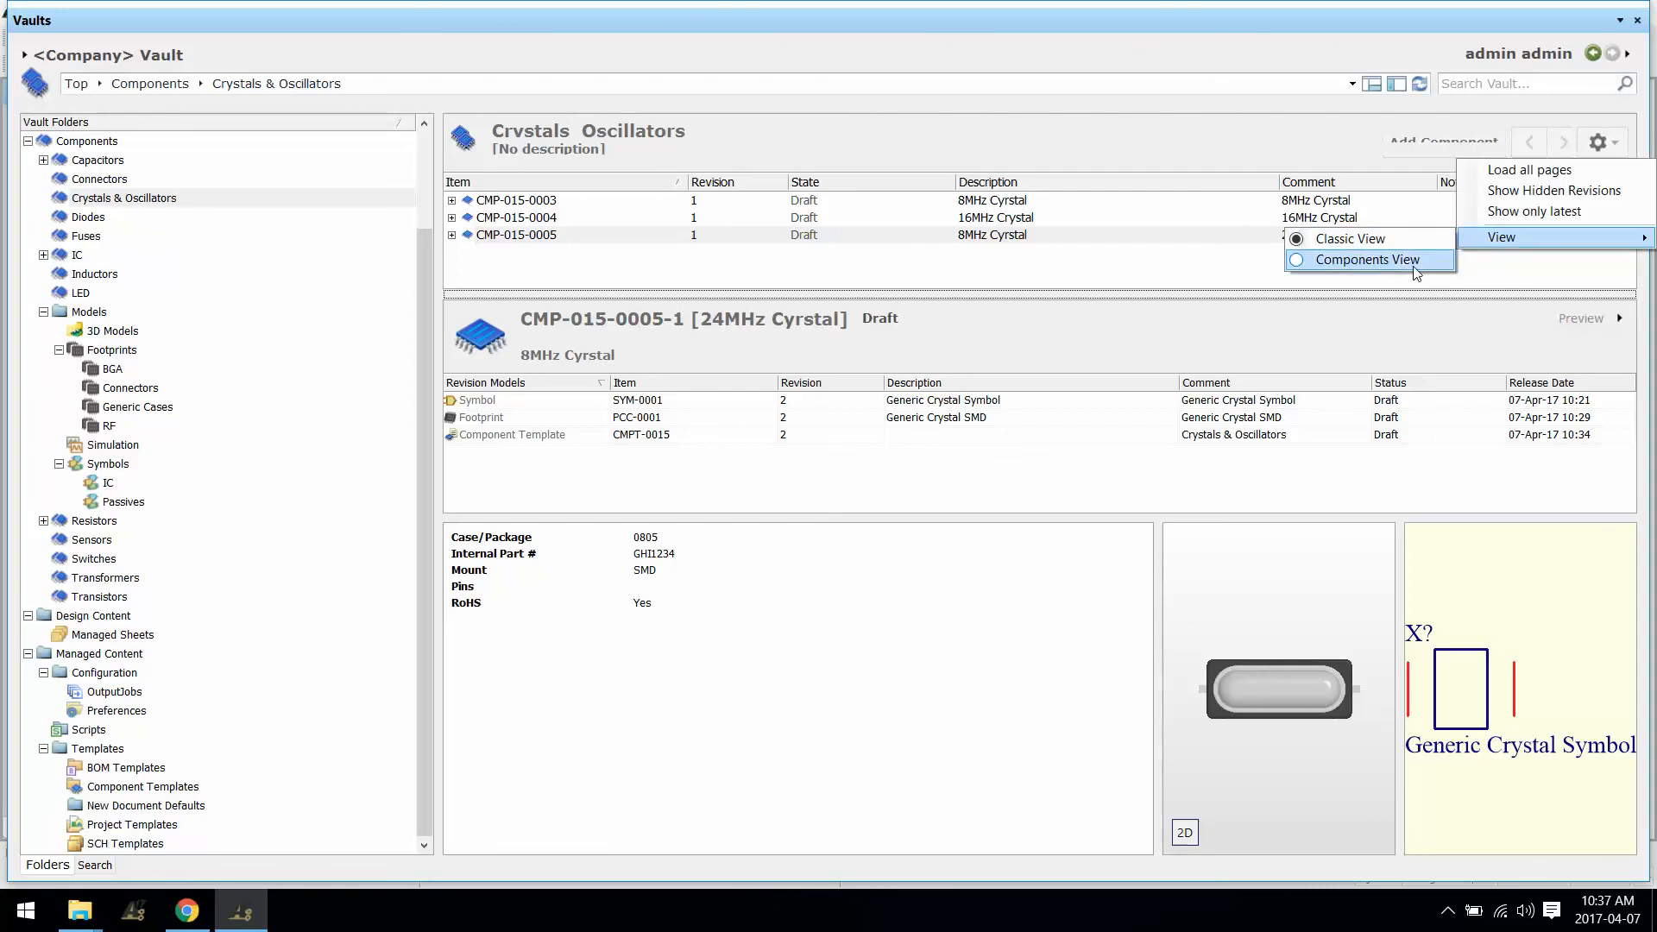
left_click(1415, 260)
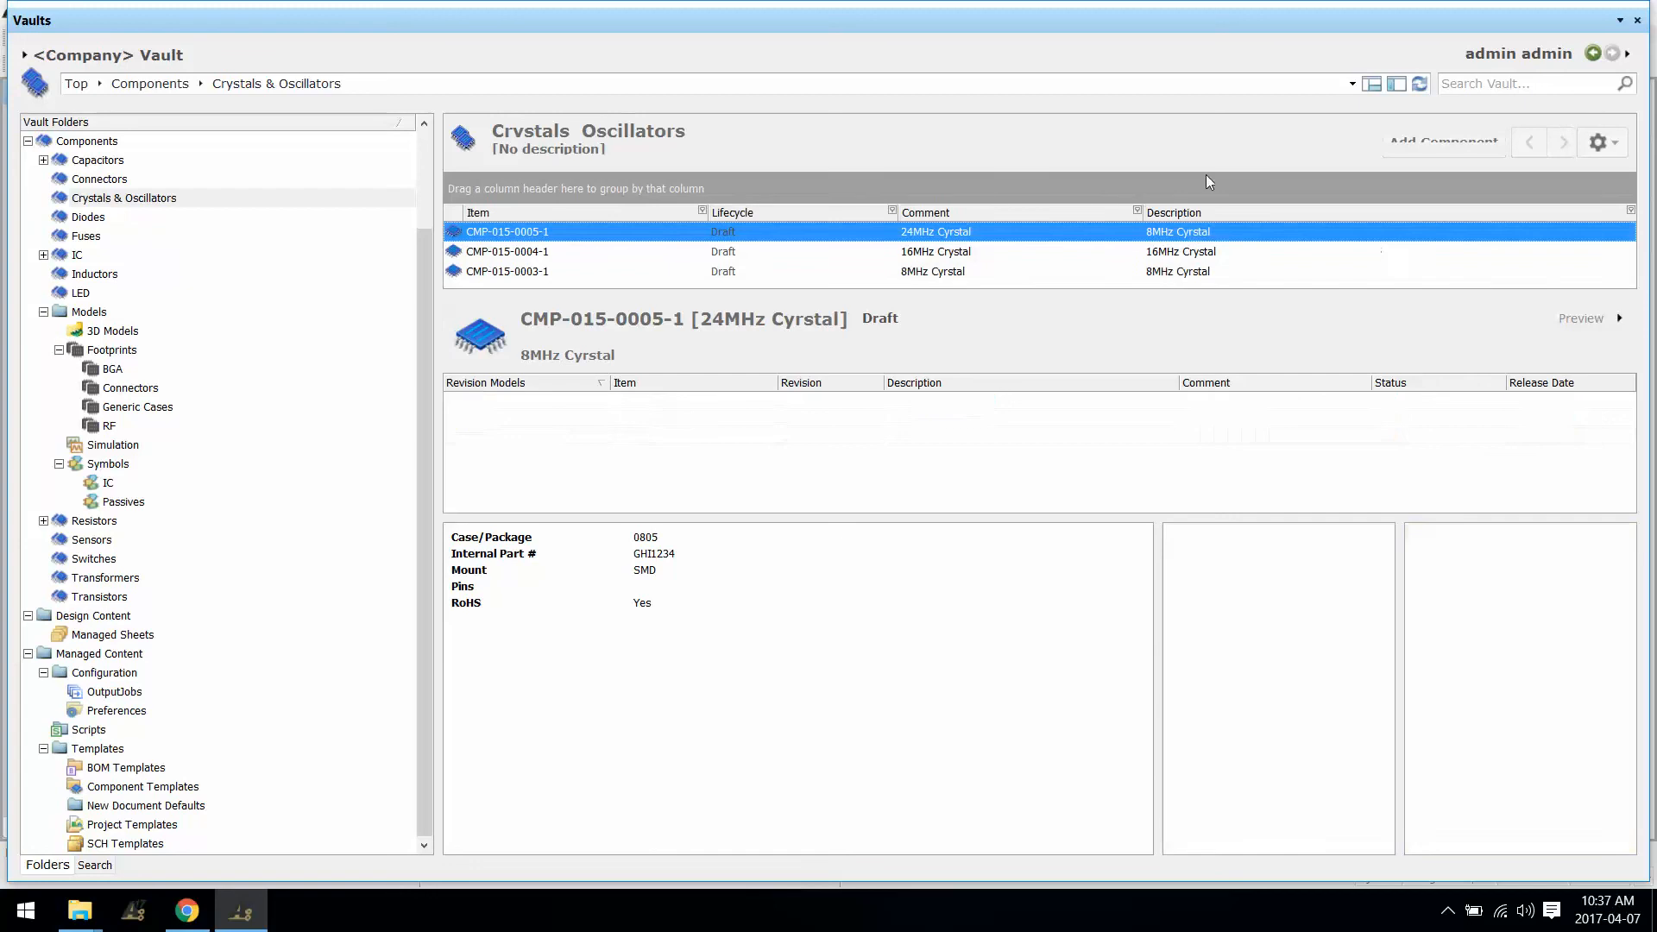
Step: Add an Internal Part # column to the components grid via Select Columns
right_click(772, 216)
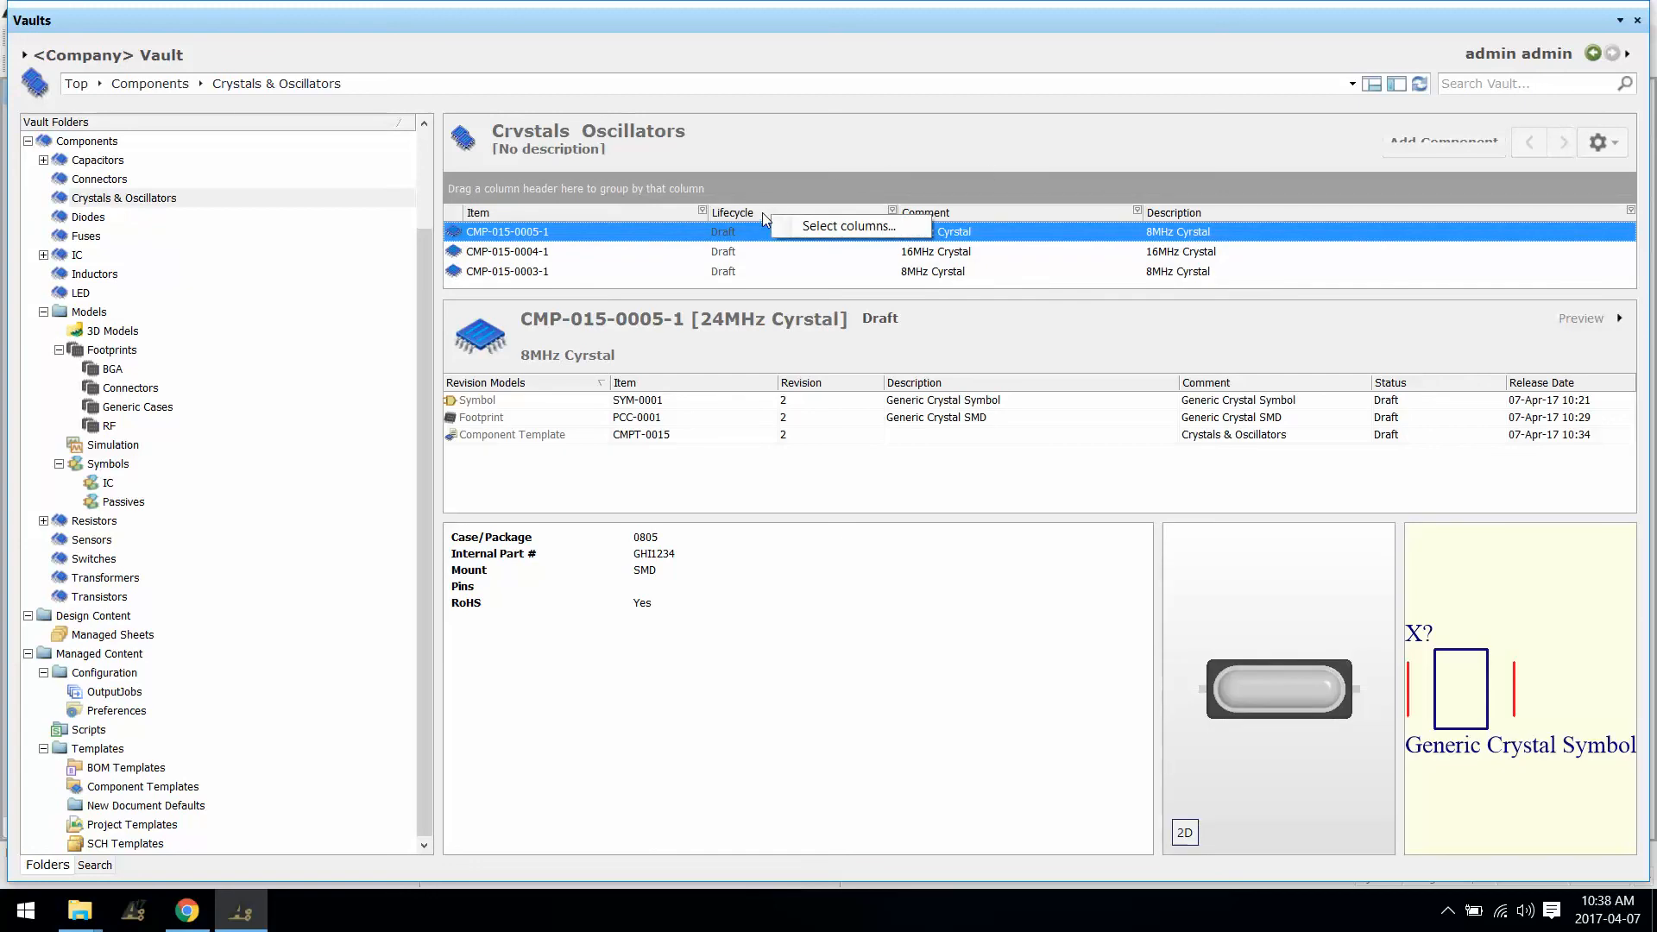
left_click(822, 226)
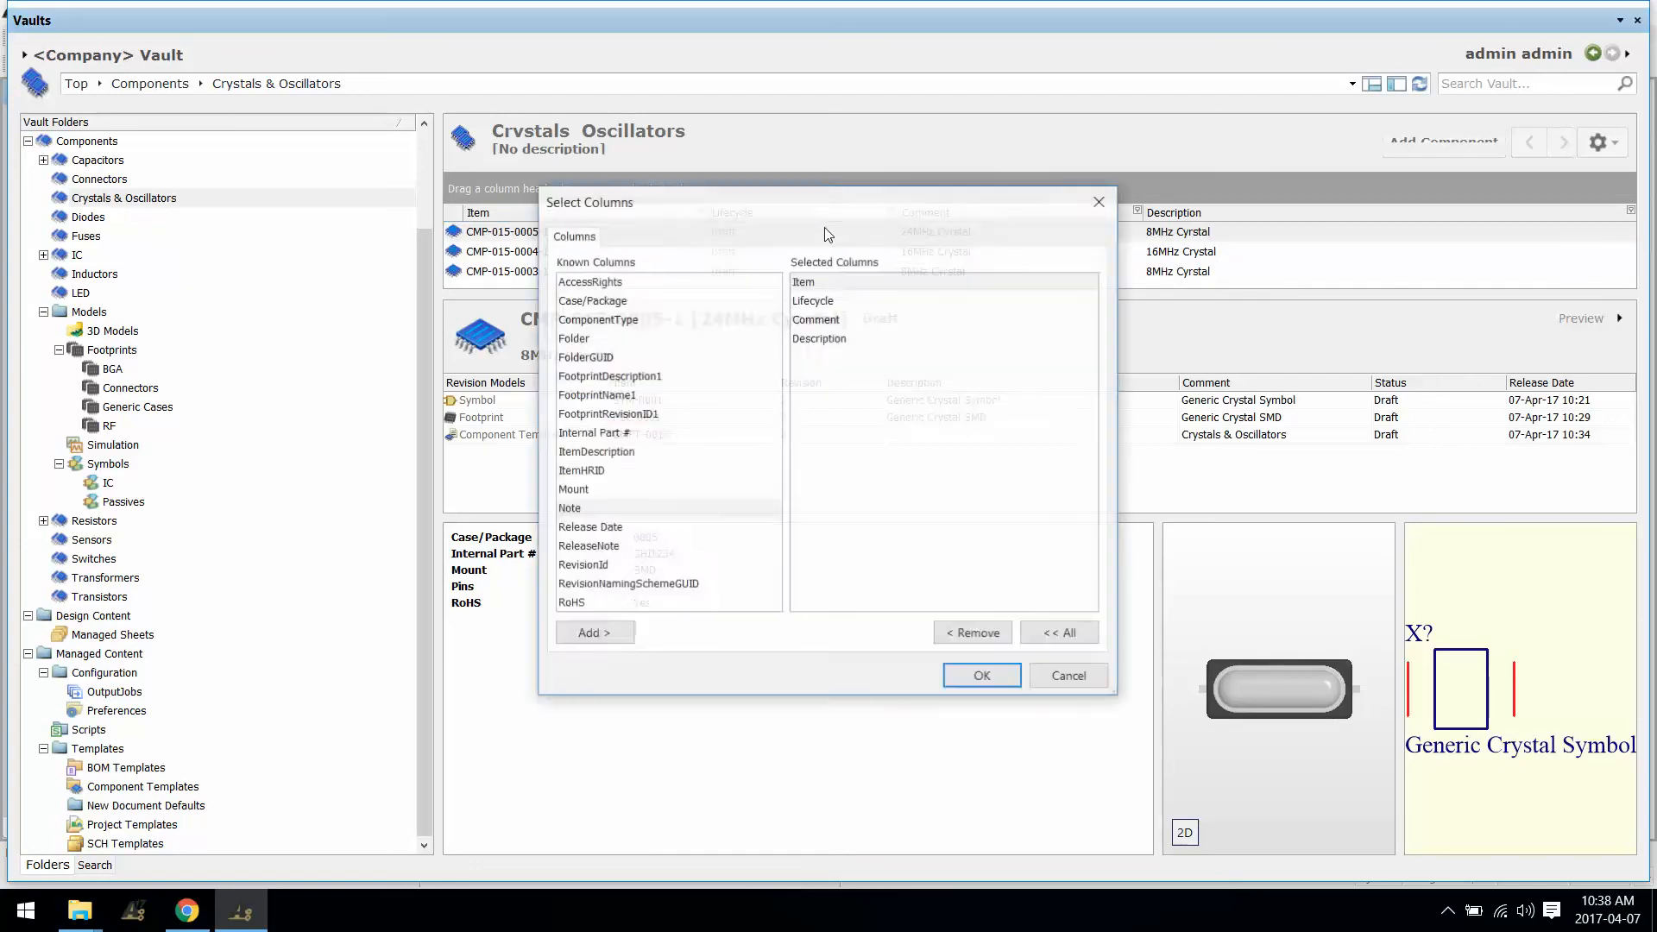
left_click(604, 490)
left_click(633, 433)
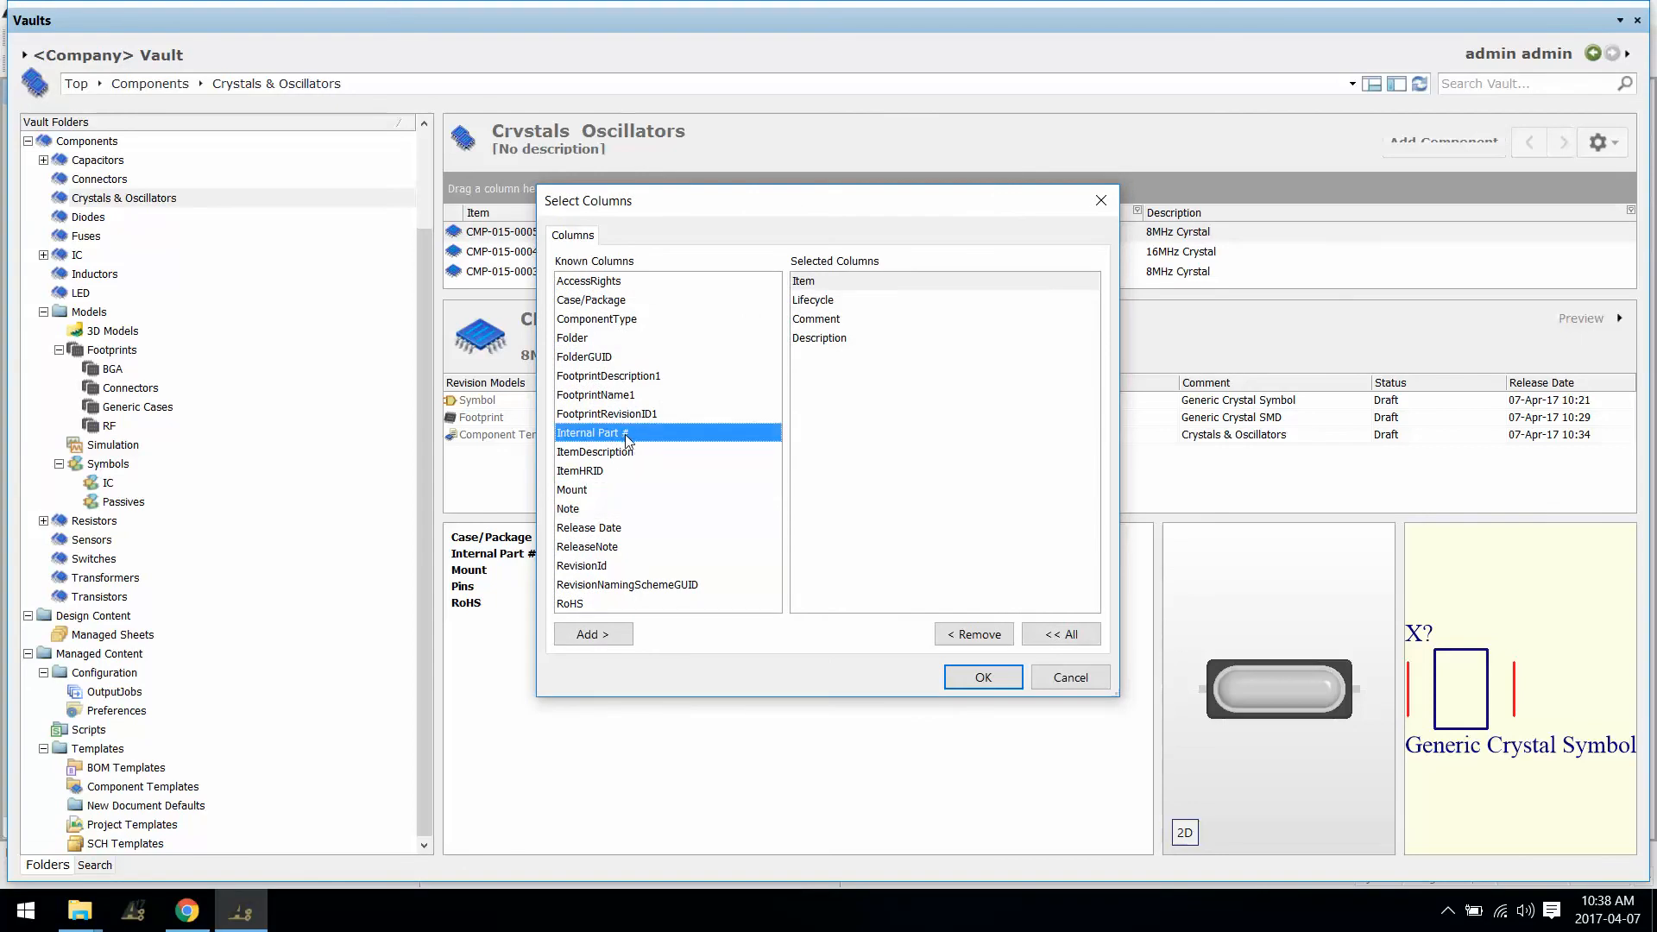
left_click(607, 637)
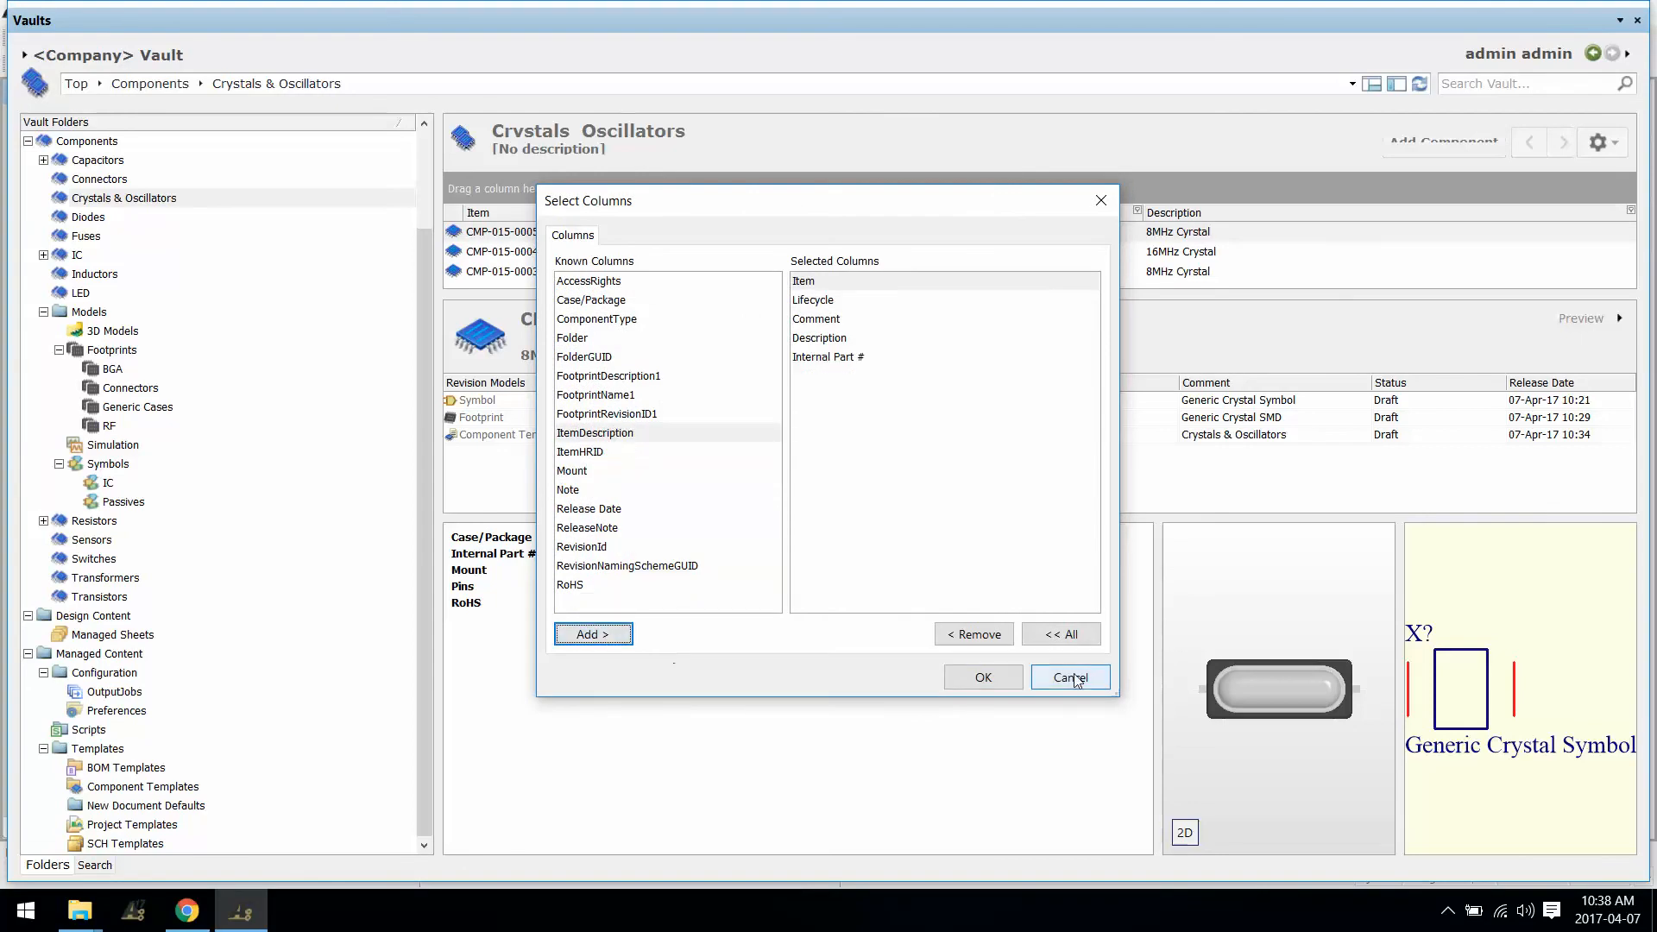
left_click(983, 678)
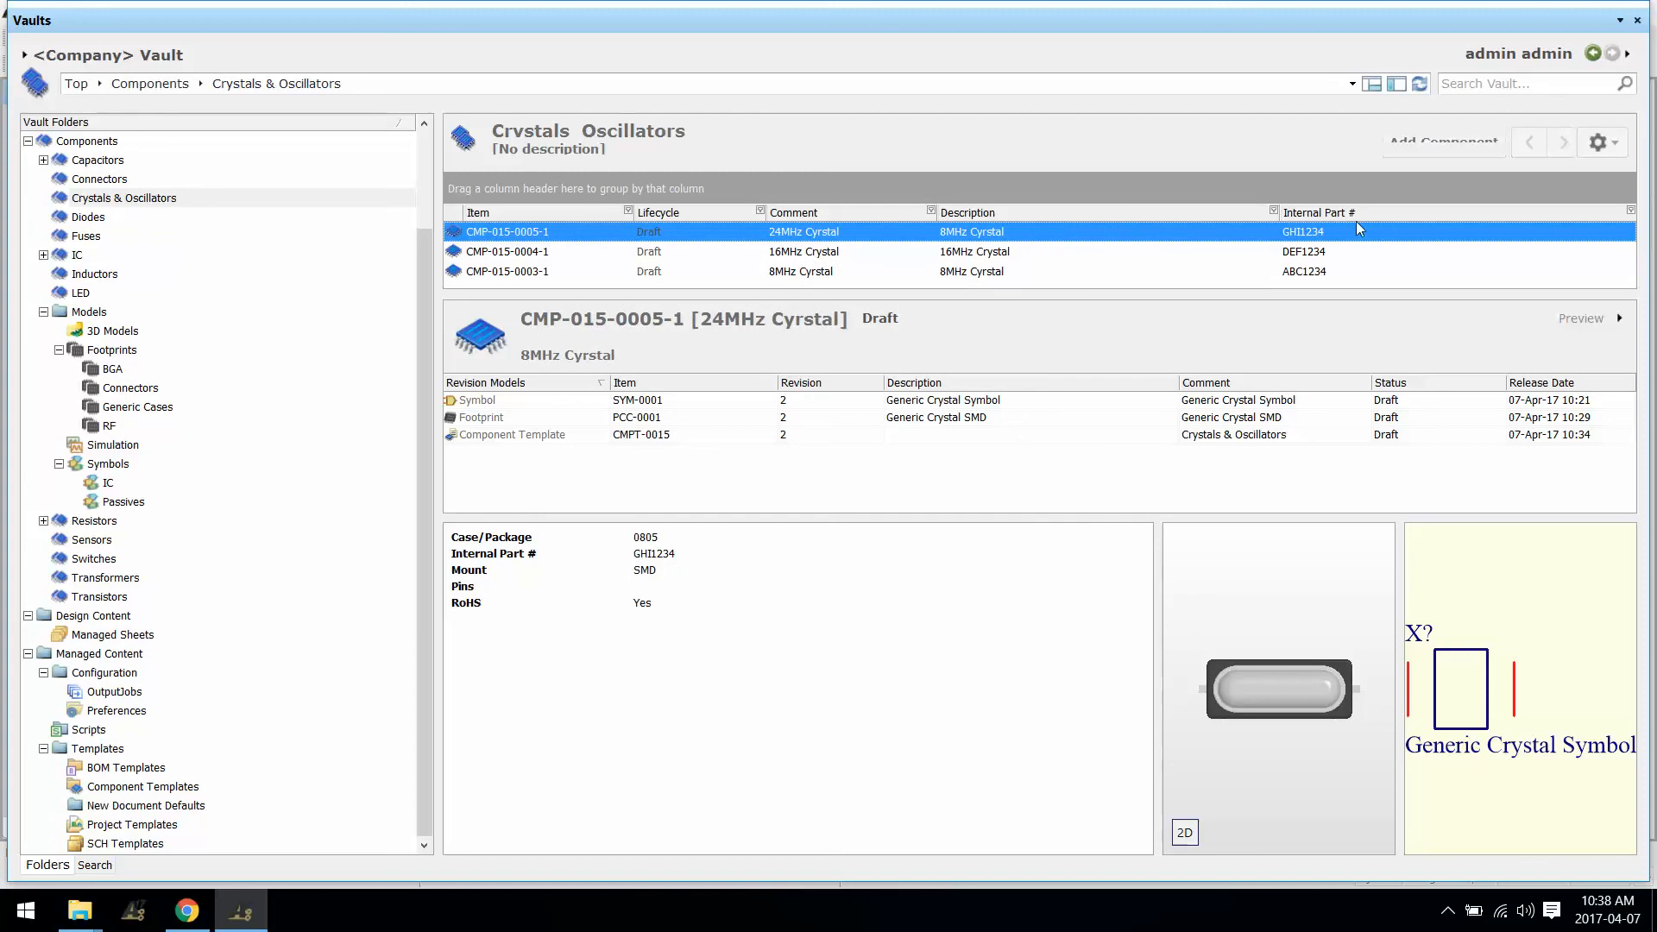
Step: Move Internal Part # to the first column, sort it ascending, and select ABC1234
left_click_drag(1353, 214, 530, 220)
left_click(542, 215)
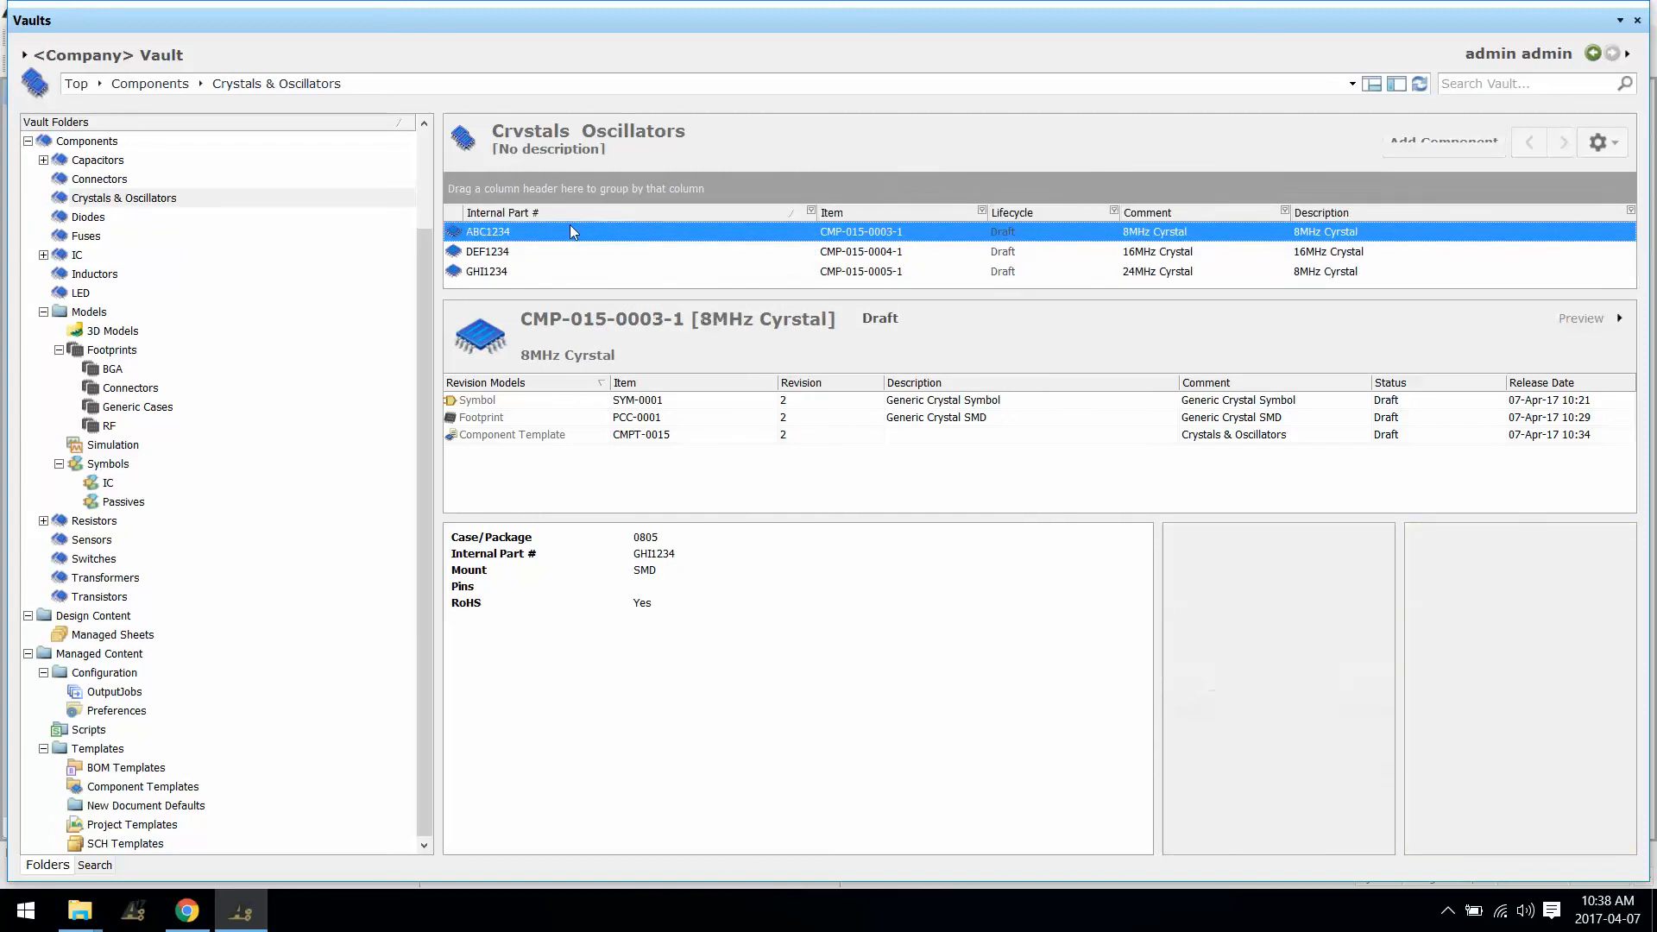
left_click(578, 214)
left_click(601, 216)
left_click_drag(682, 294, 689, 340)
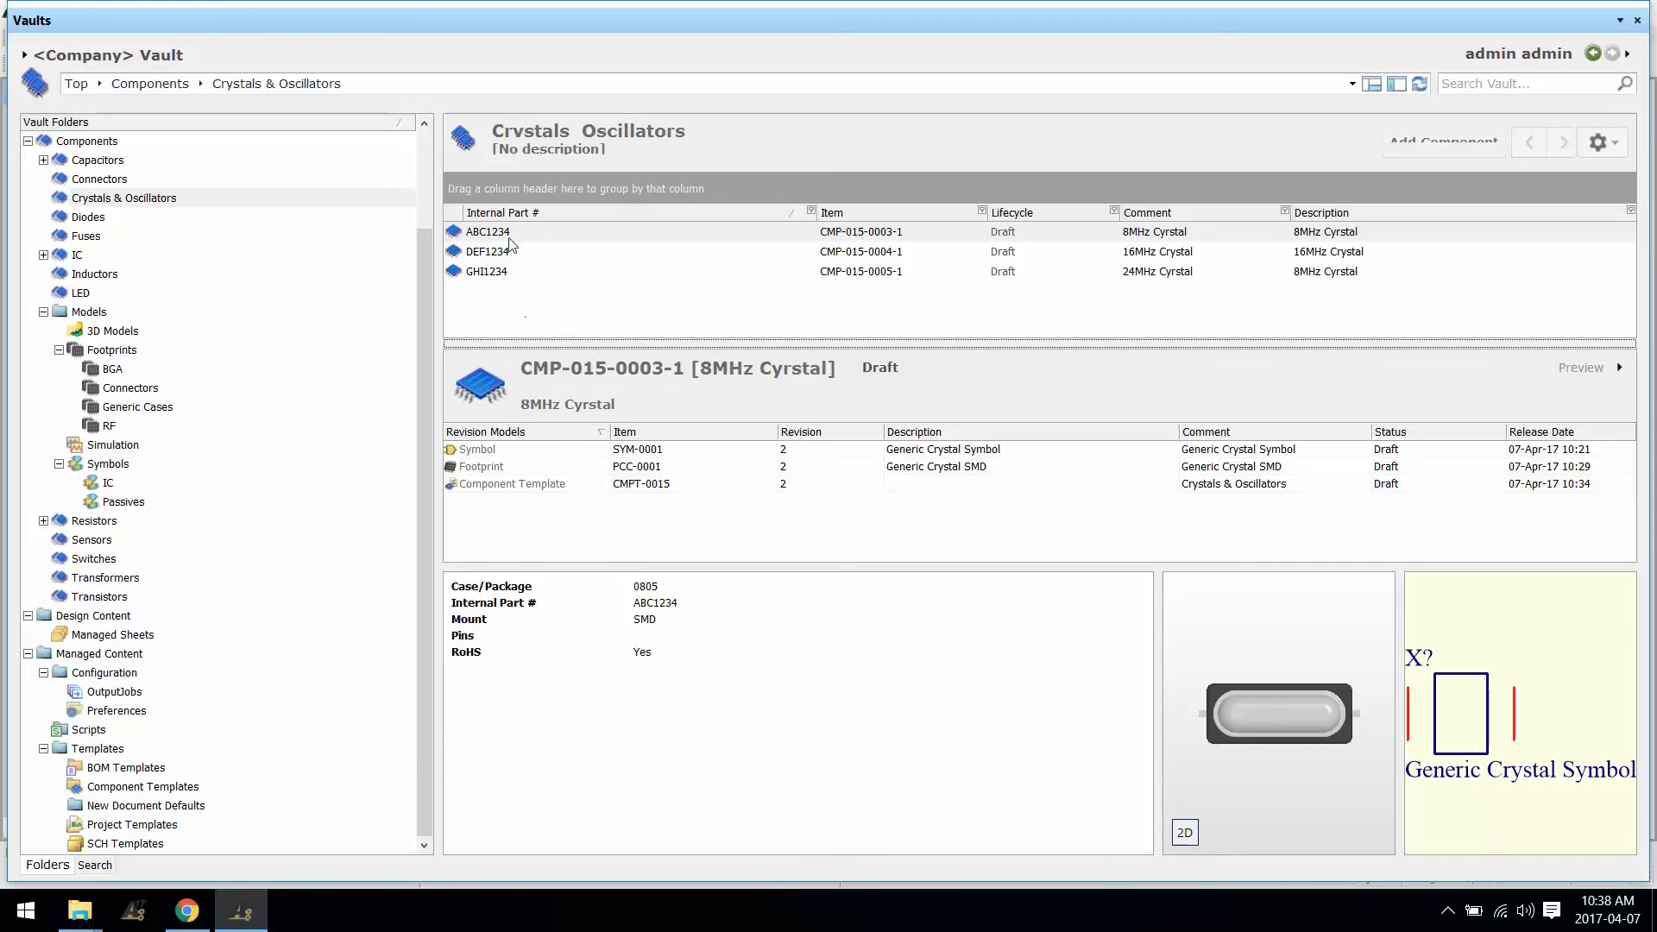
left_click(812, 234)
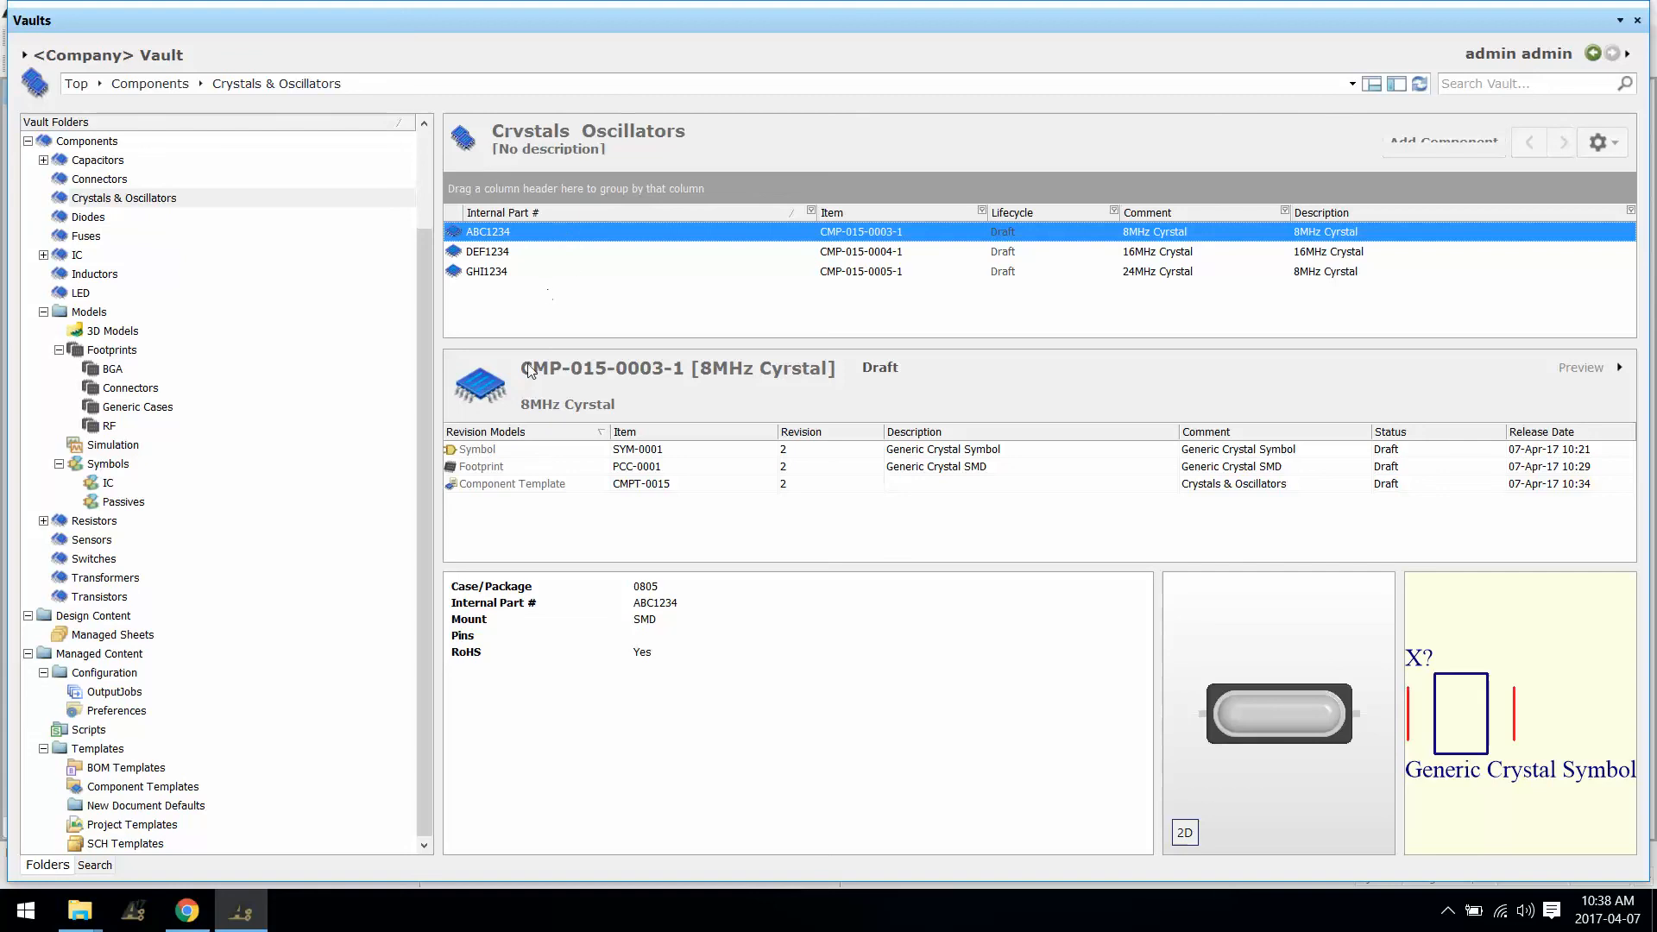
Step: Navigate to symbol SYM-0001-2 and show its Where-used view listing the three crystals
left_click(505, 450)
right_click(505, 450)
left_click(642, 661)
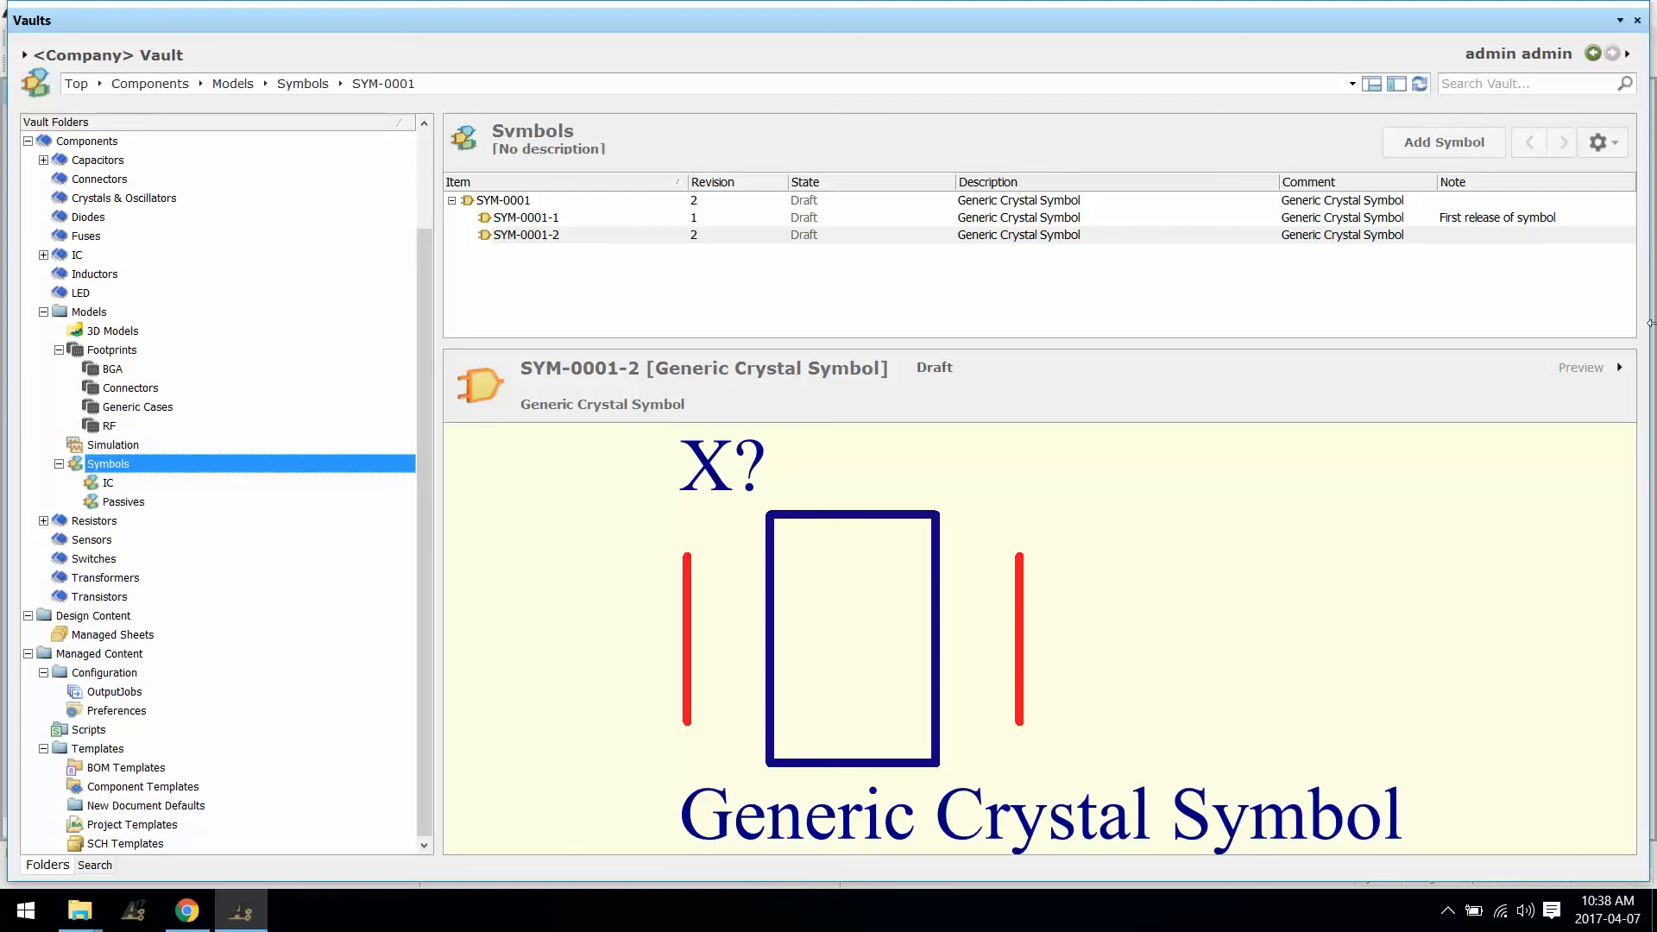
left_click(1588, 370)
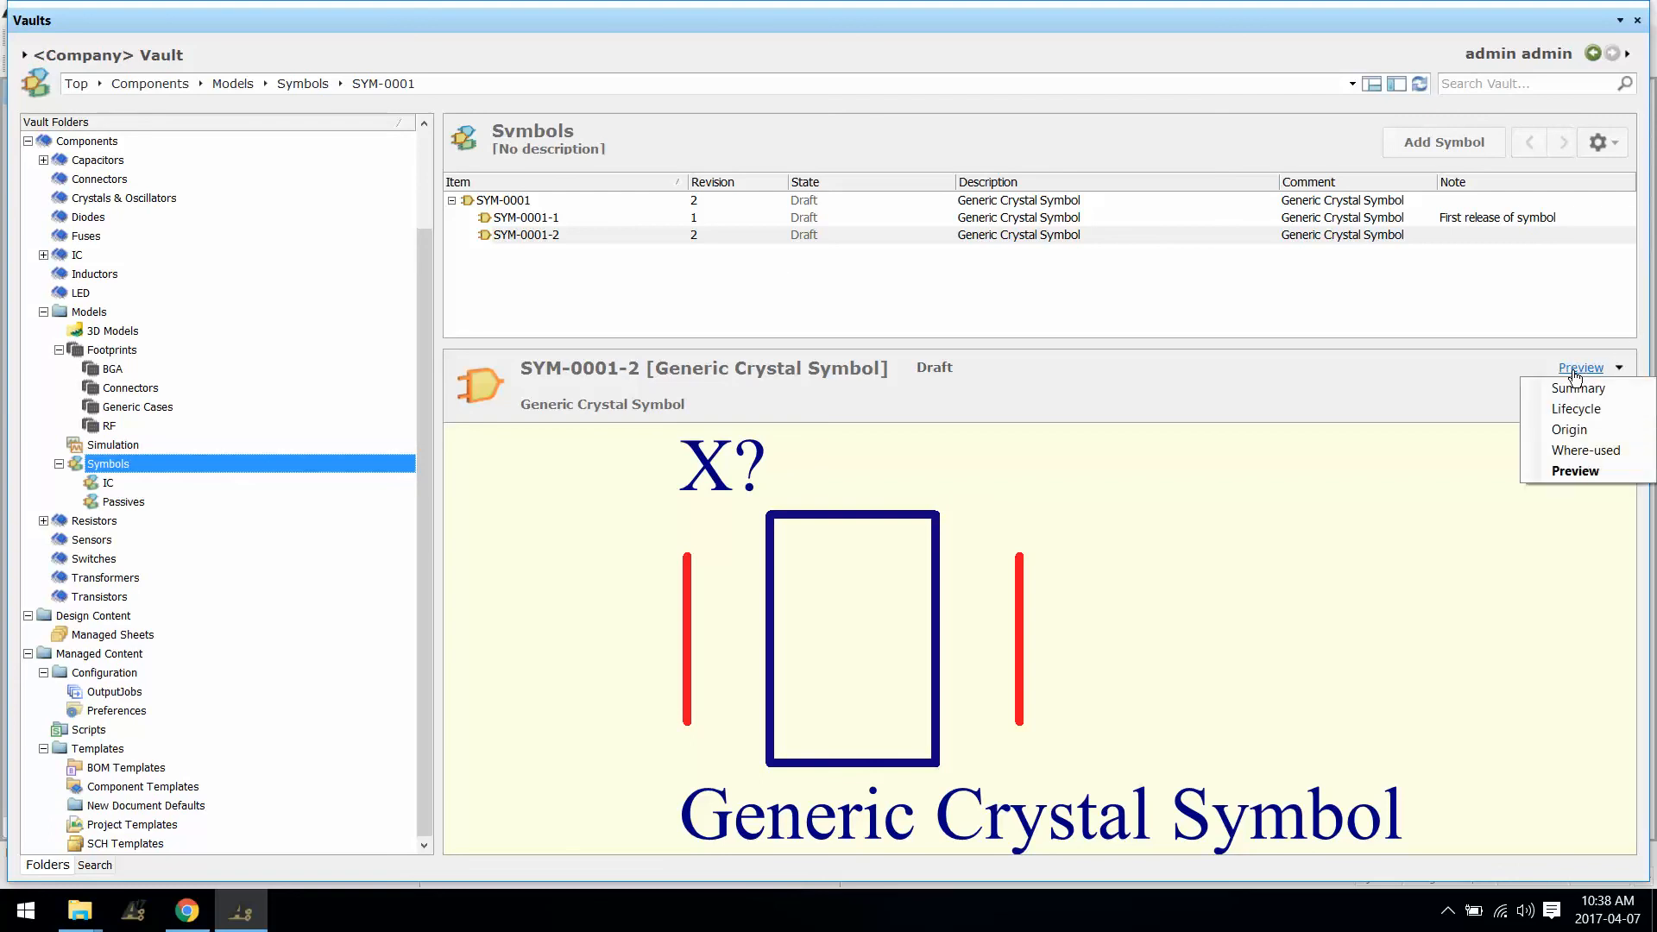
left_click(1588, 451)
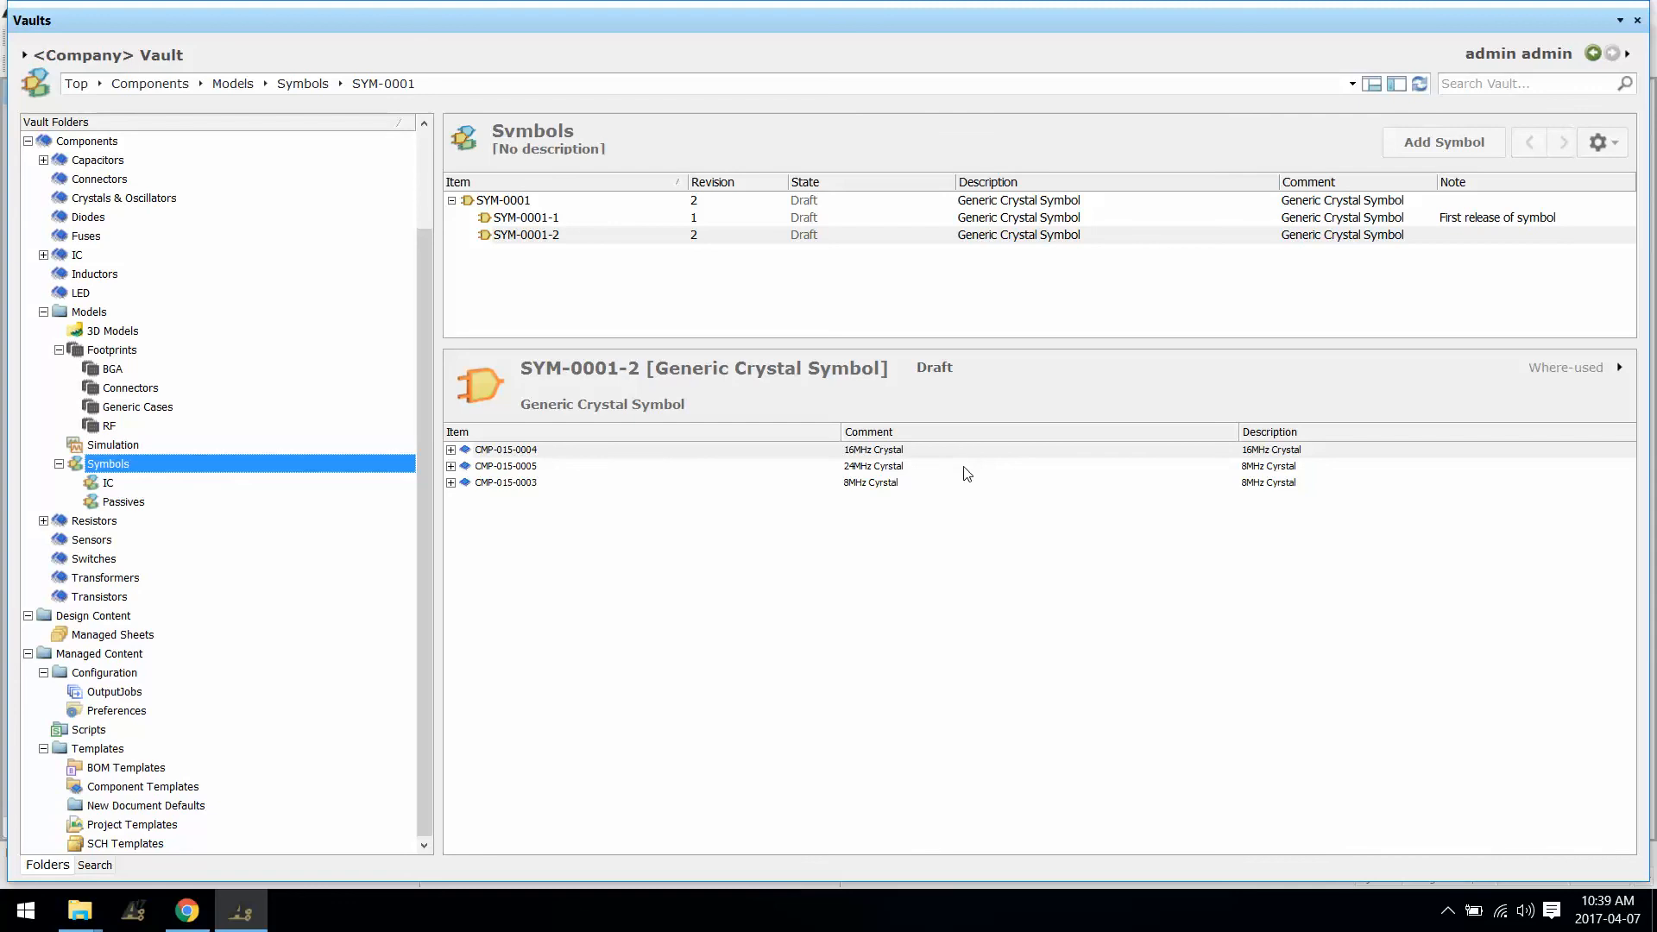
Step: Open symbol SYM-0001 for editing from the vault
right_click(686, 205)
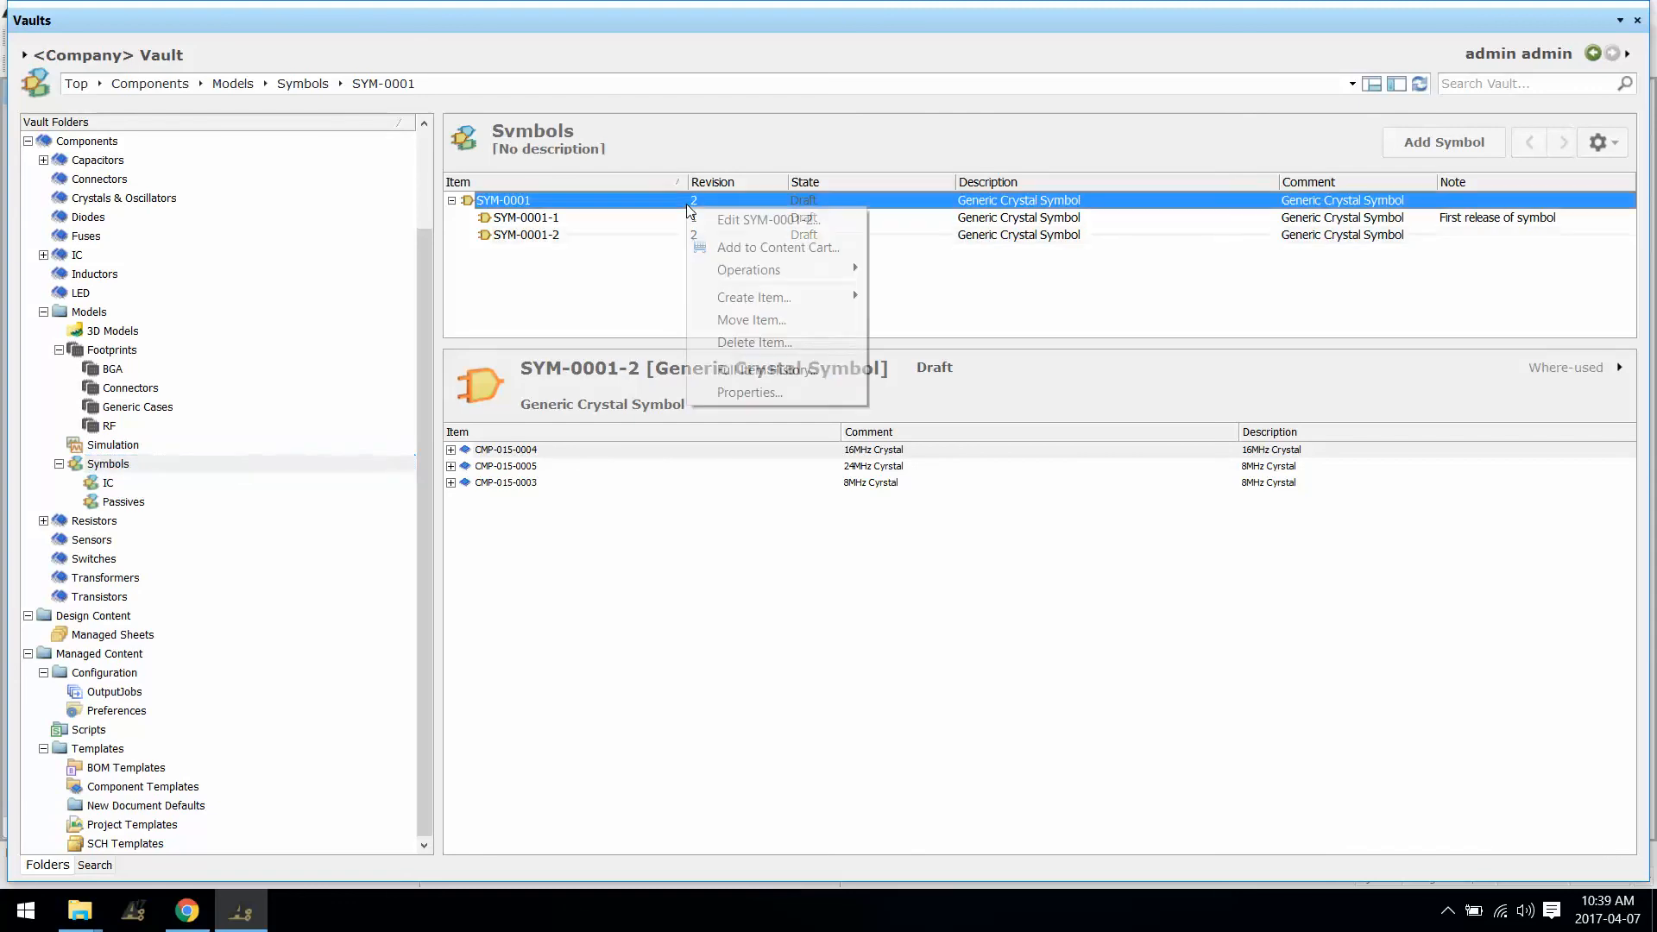
left_click(767, 219)
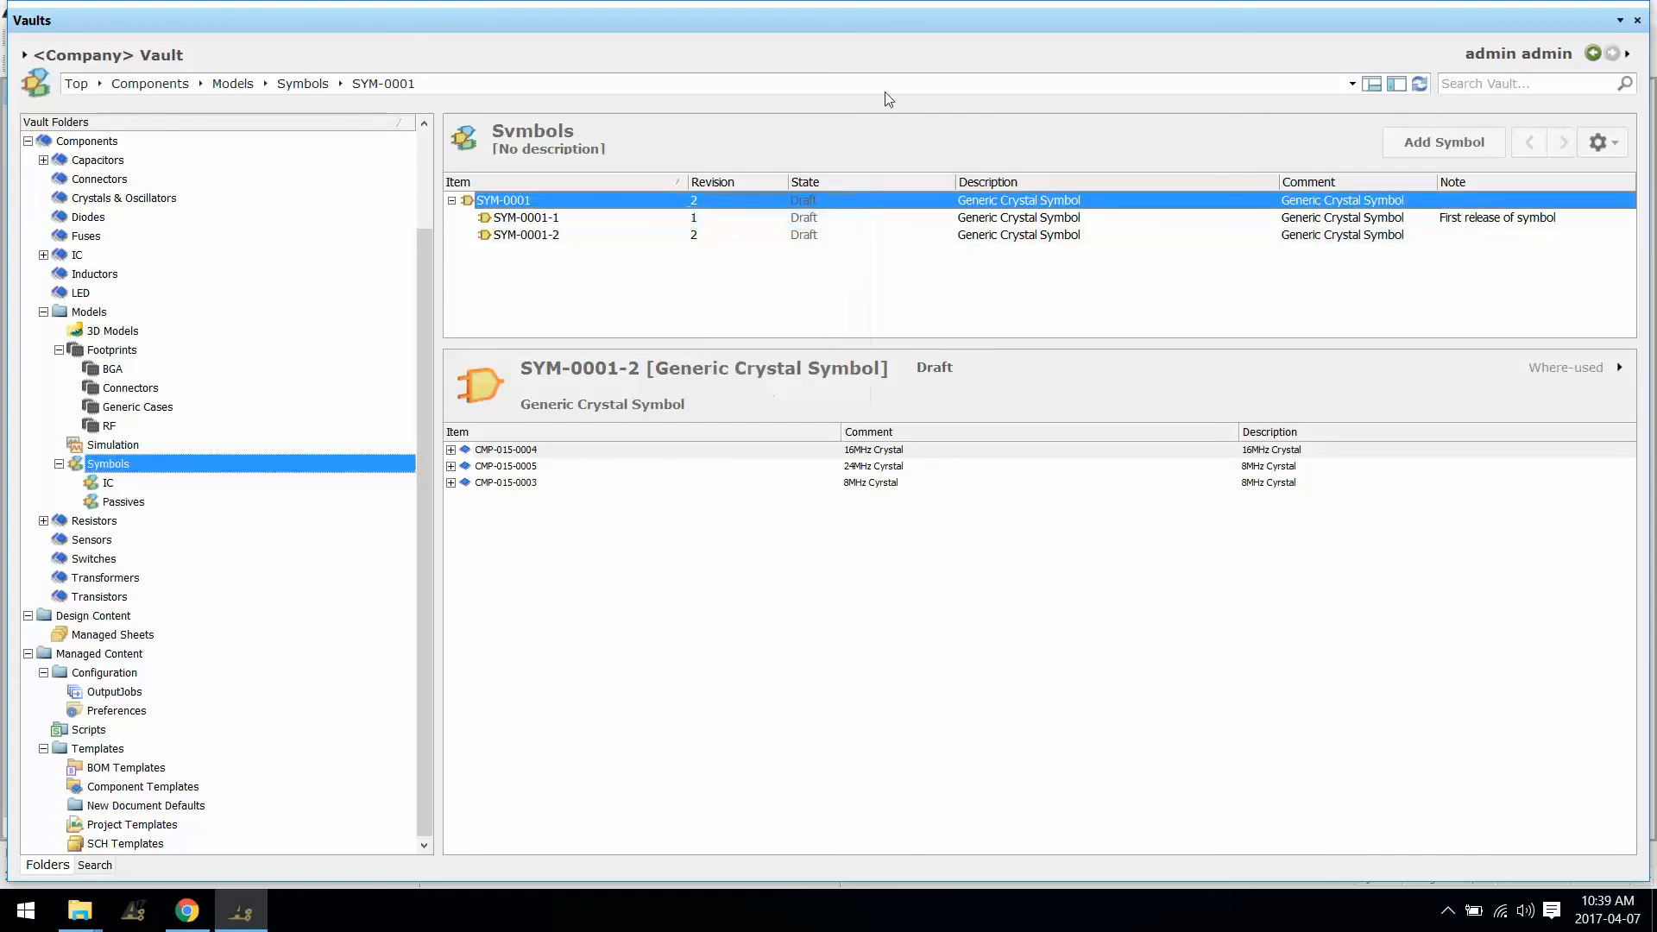
right_click(913, 19)
Step: Place a Text string label below the crystal symbol's rectangle
left_click(934, 33)
middle_click_drag(974, 385, 932, 337)
left_click(240, 38)
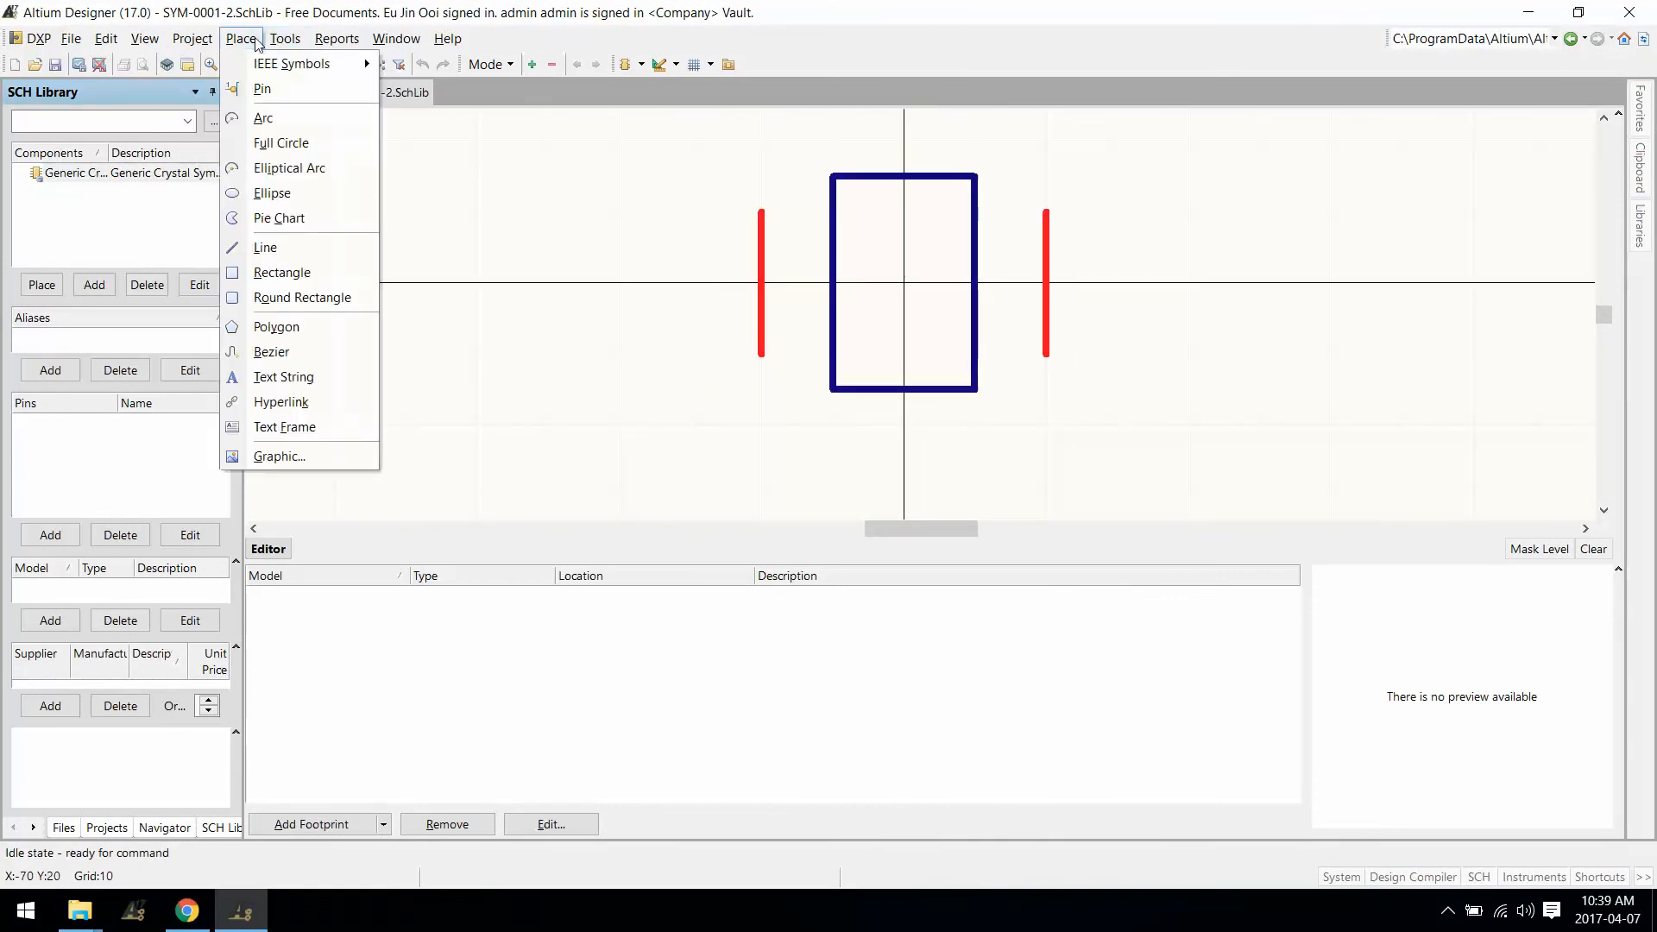
left_click(283, 377)
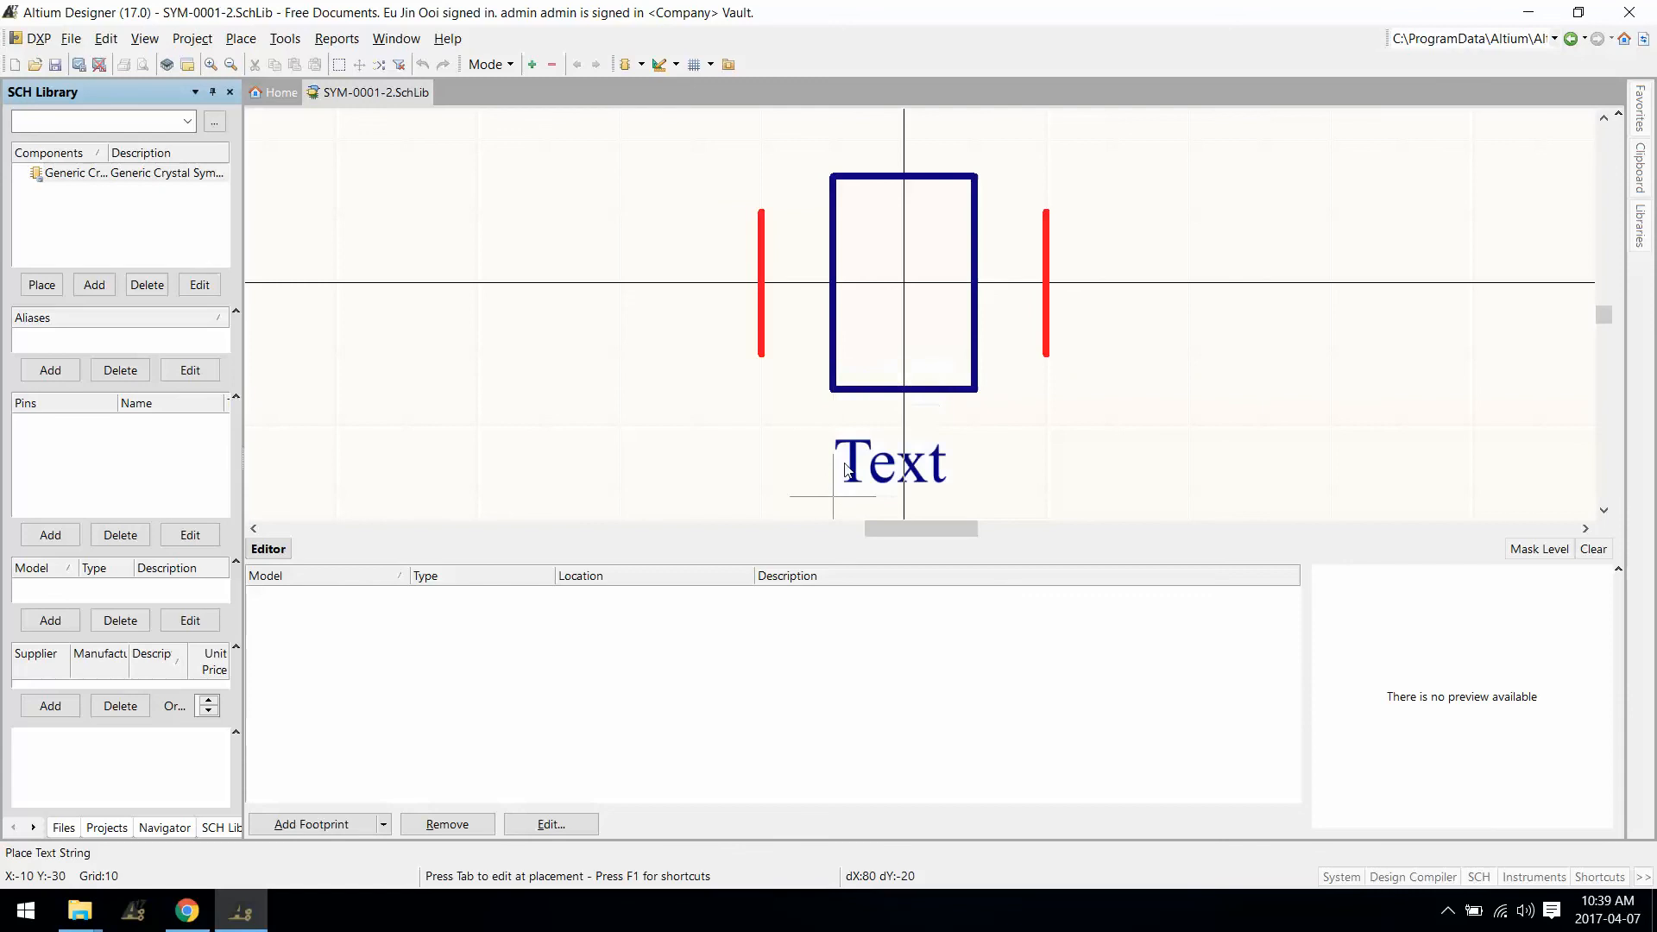
key("g")
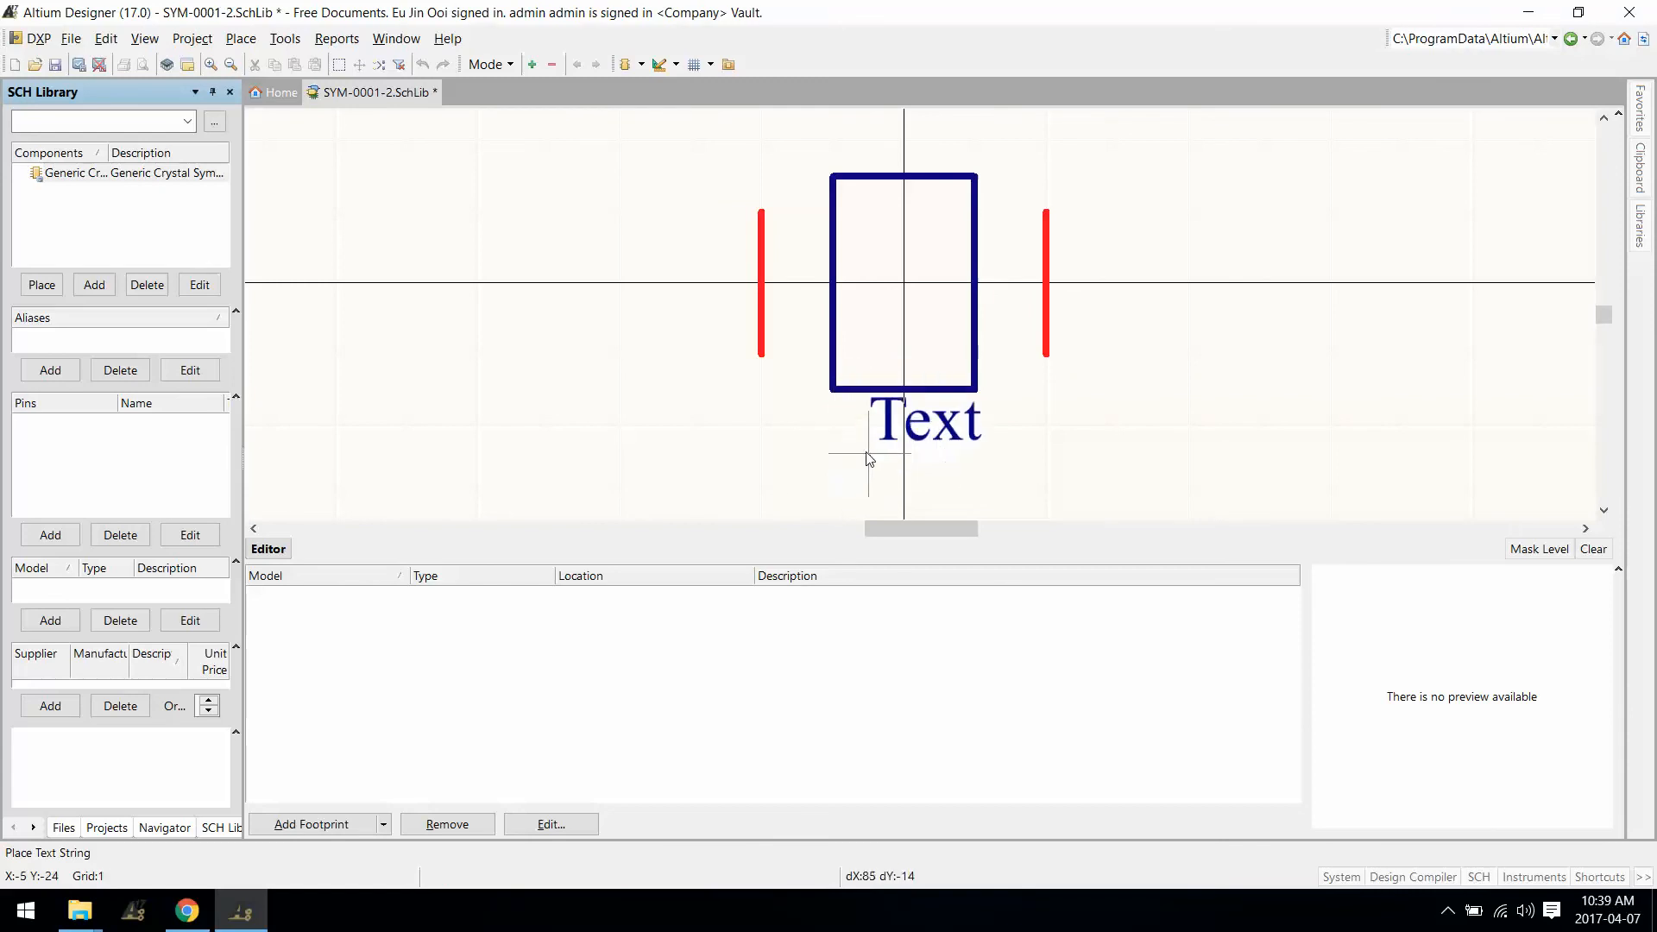
left_click(844, 463)
key("Escape")
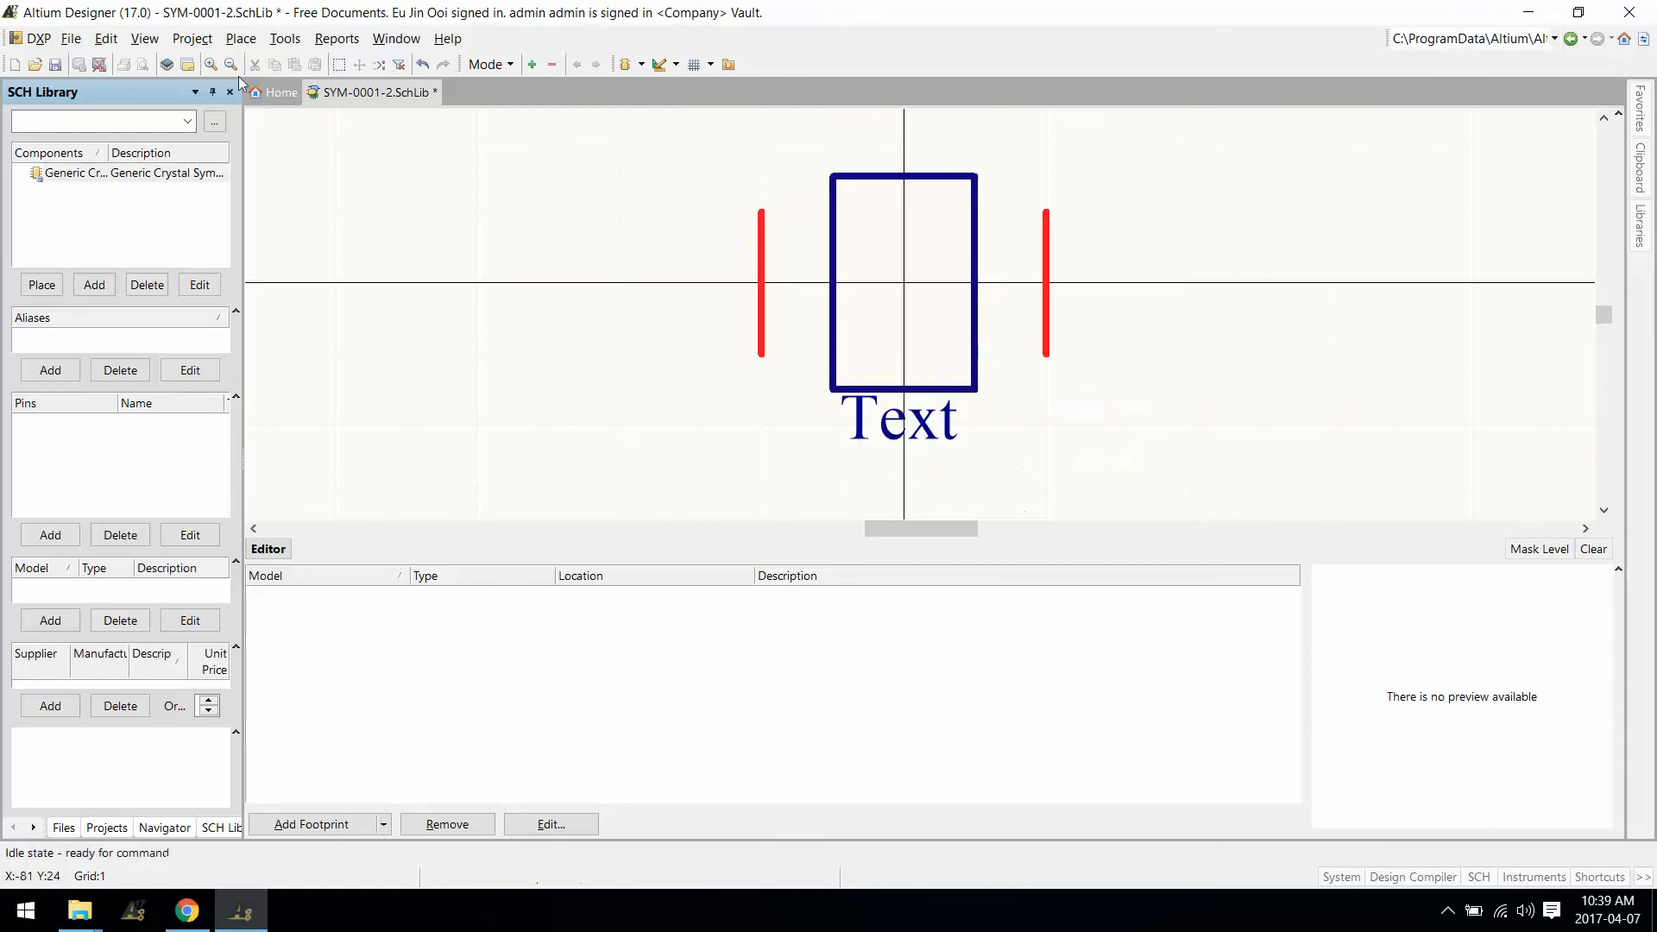
Step: Release the symbol as revision SYM-0001-3, reviewing CMP-015-0003, 0004 and 0005
left_click(79, 64)
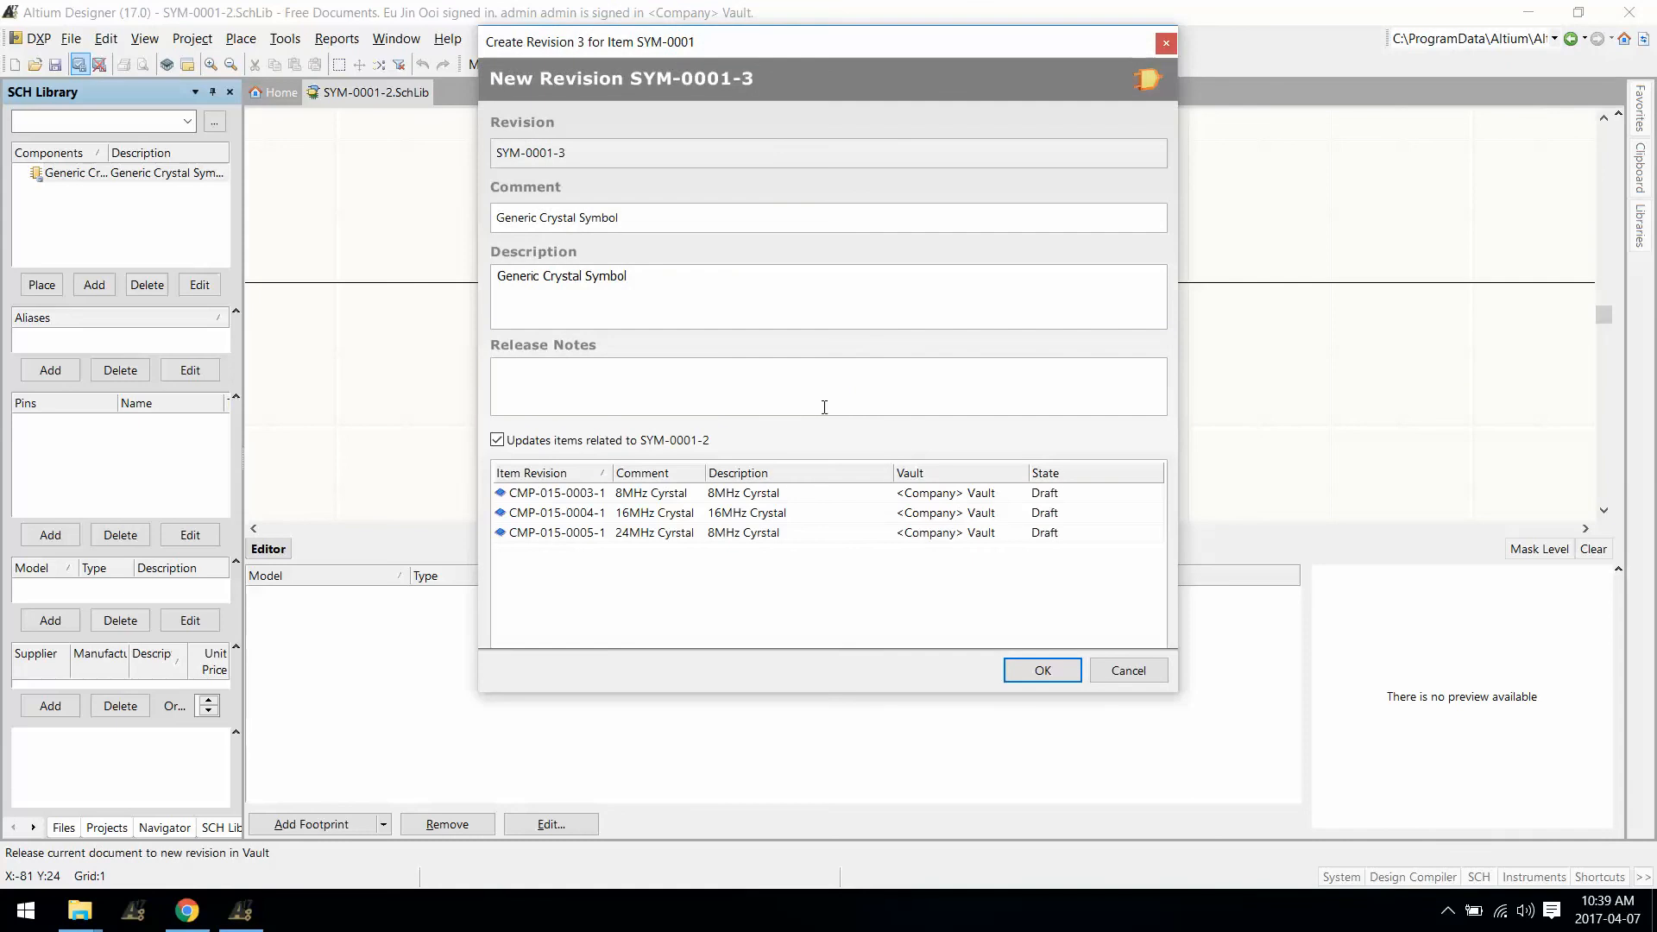
left_click(773, 495)
left_click(698, 515)
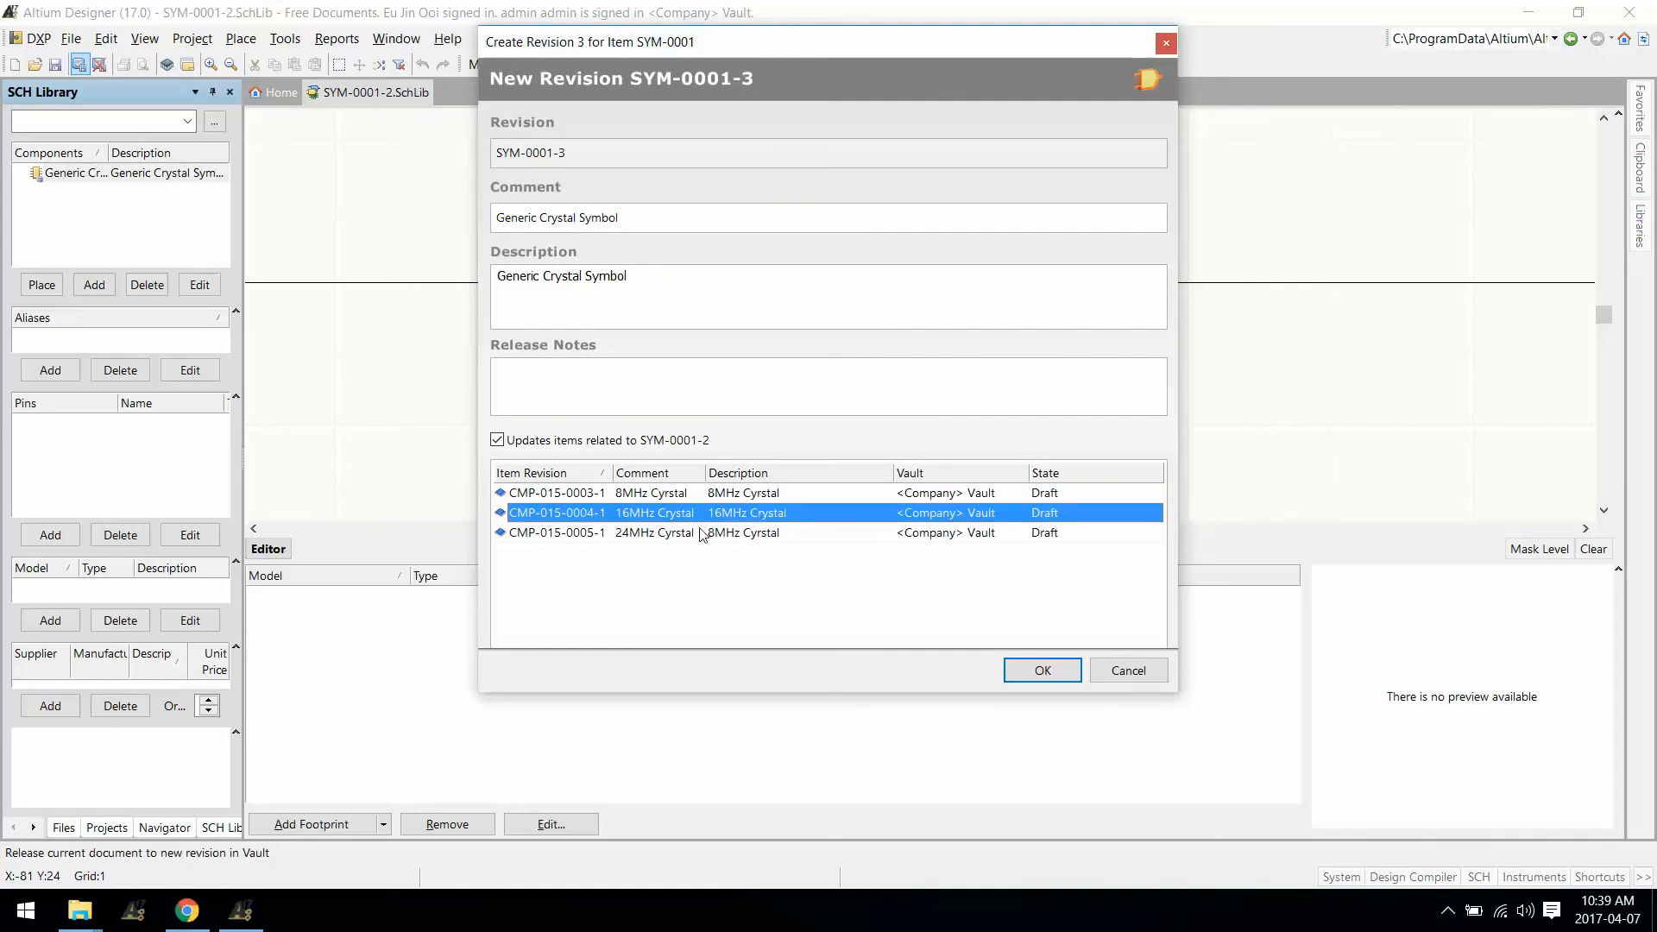
left_click(725, 533)
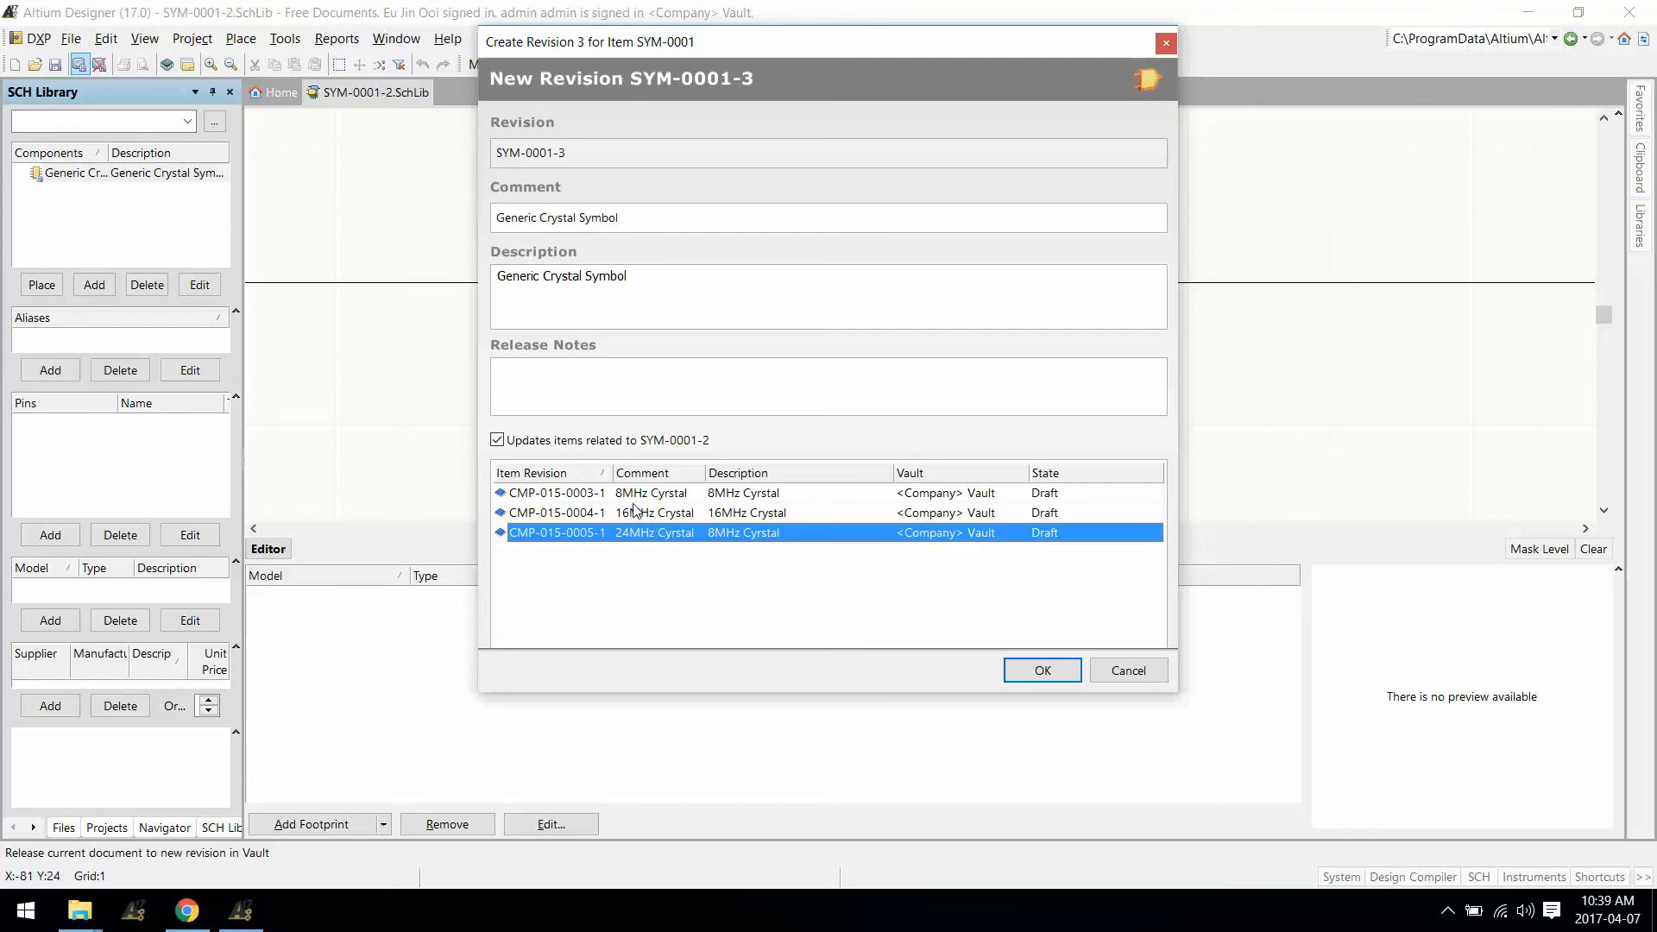
left_click(1055, 671)
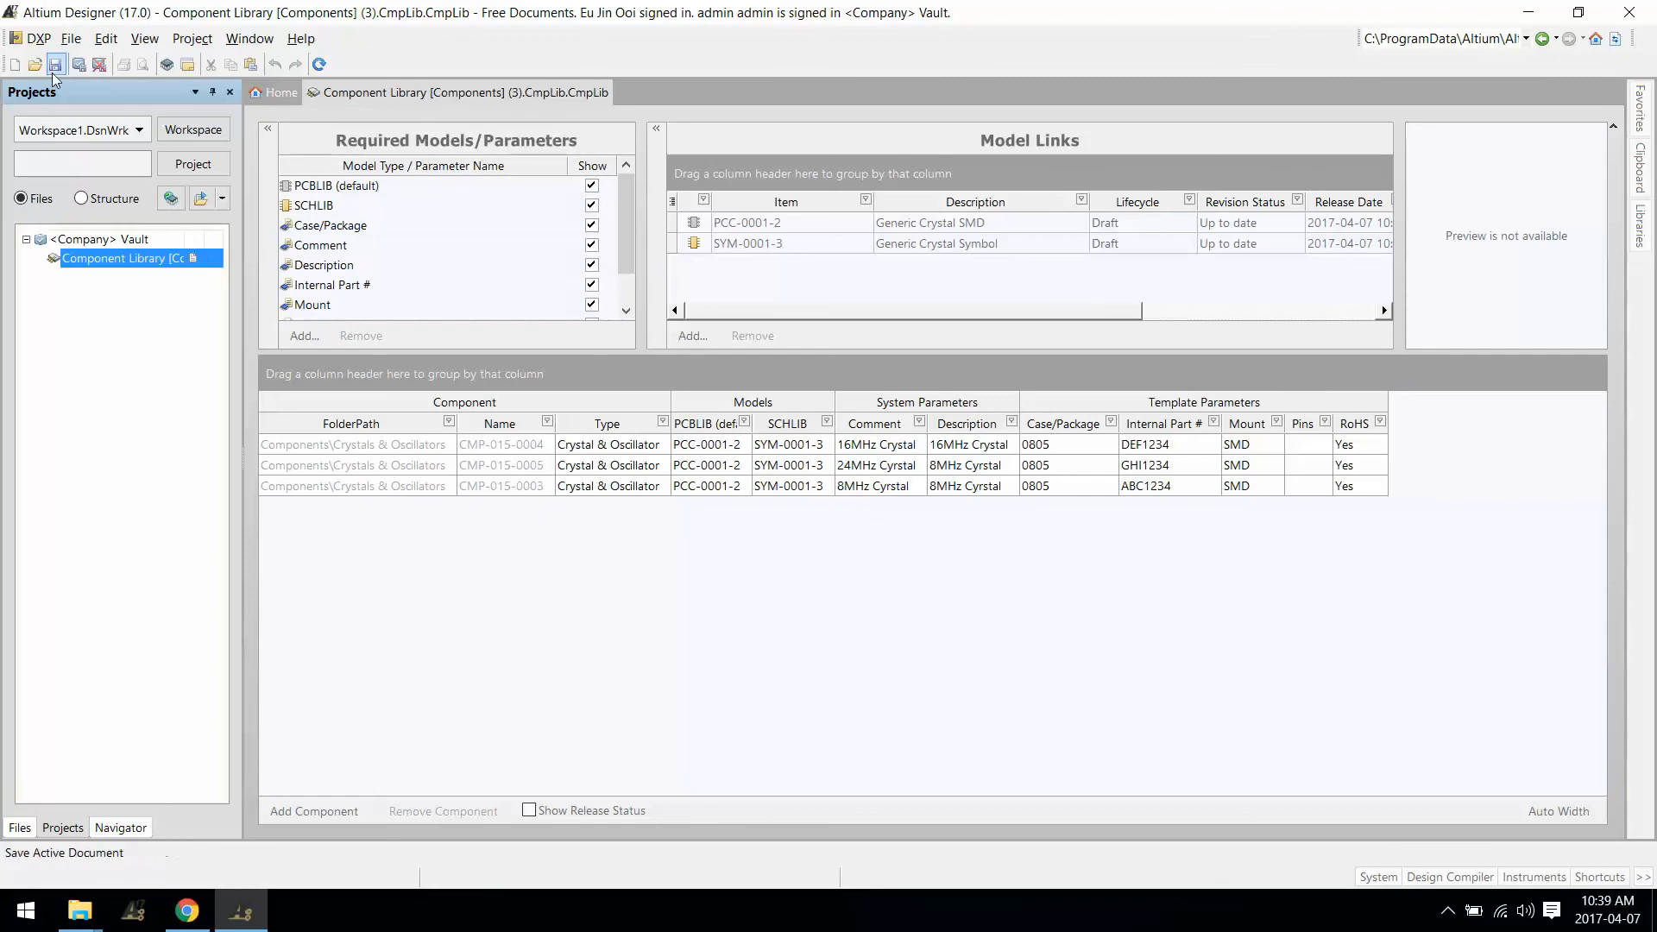
Step: Release all three crystals with the updated symbol as revision 2, then close the Release Manager
left_click(77, 69)
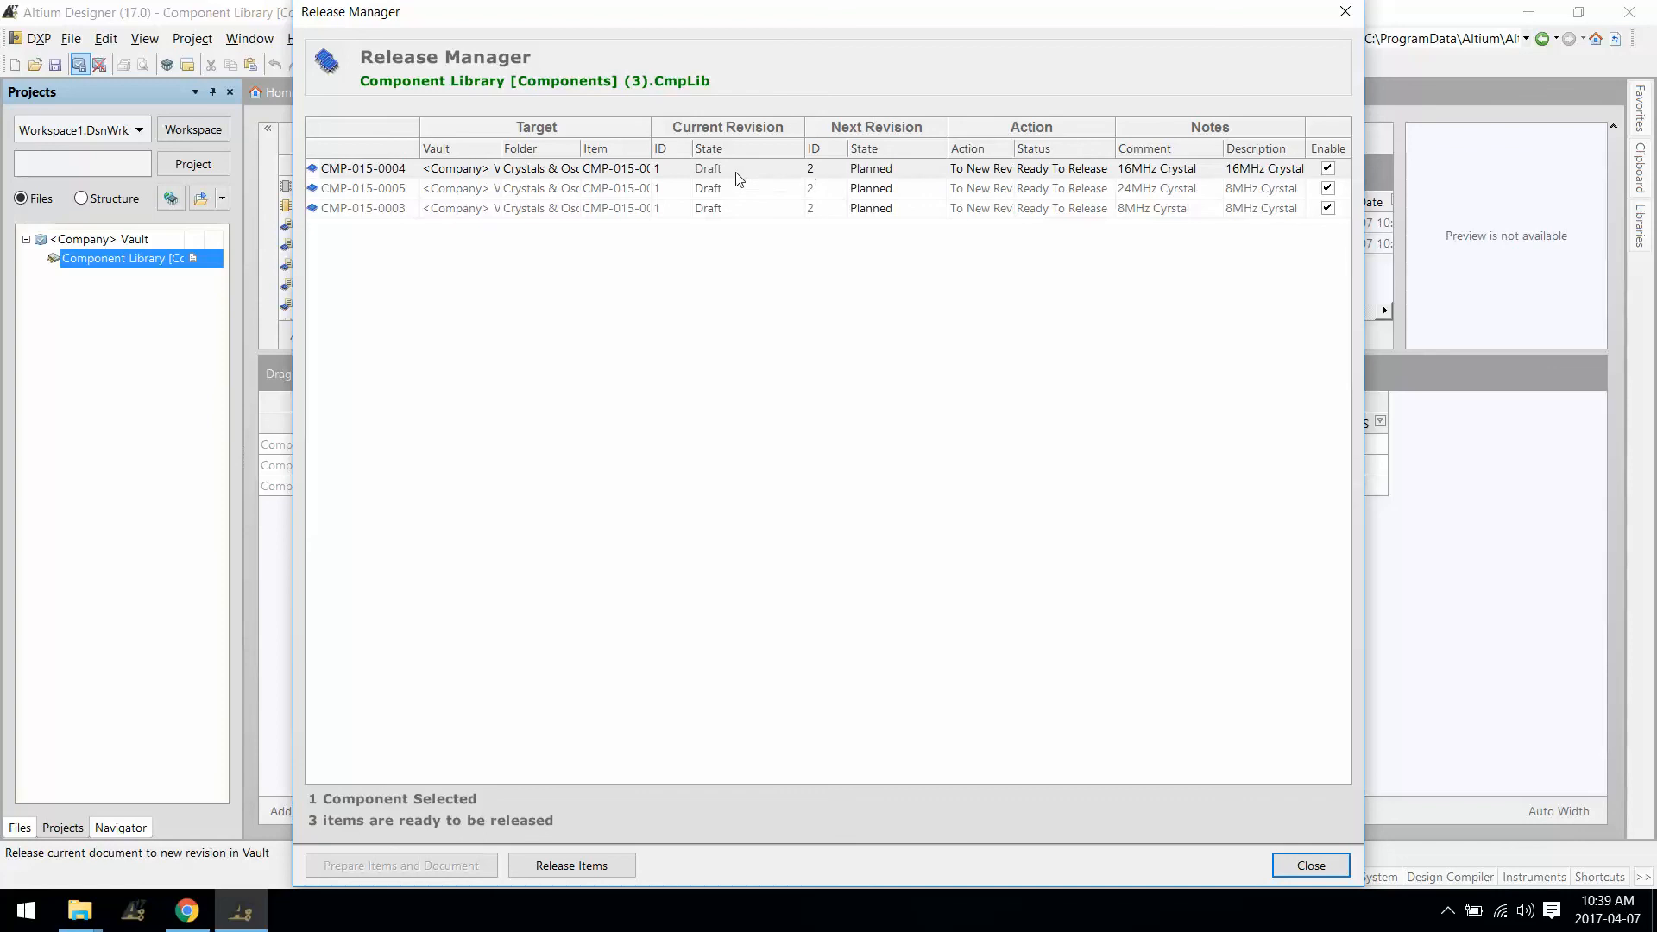
left_click(573, 863)
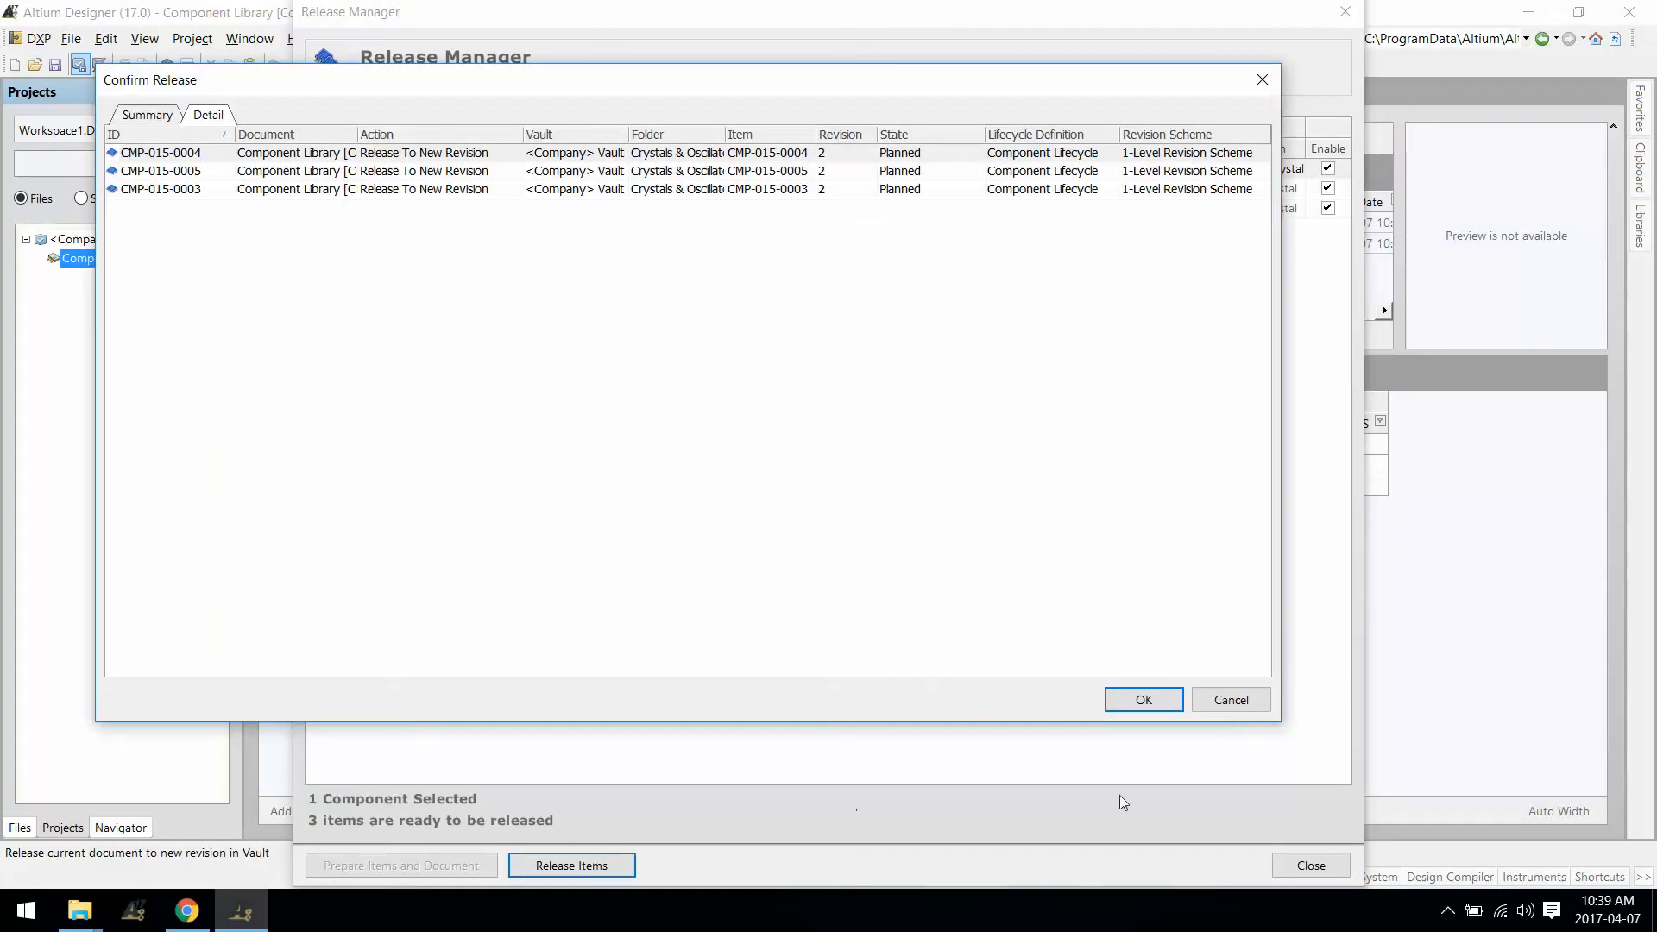
left_click(1142, 701)
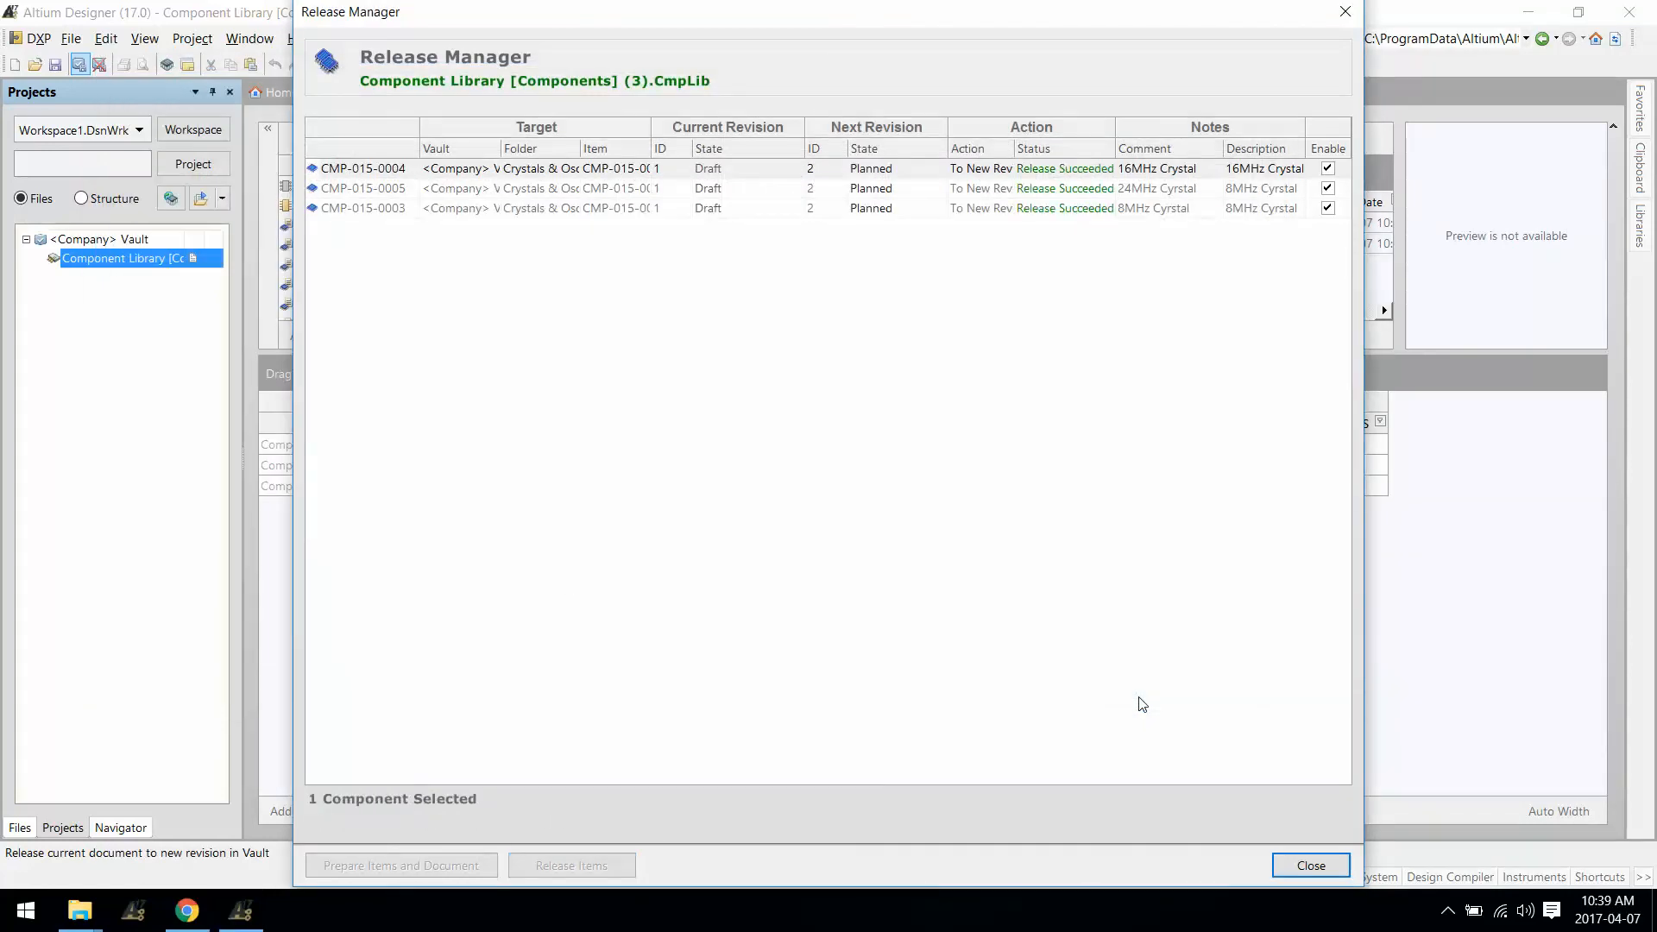
left_click(1311, 866)
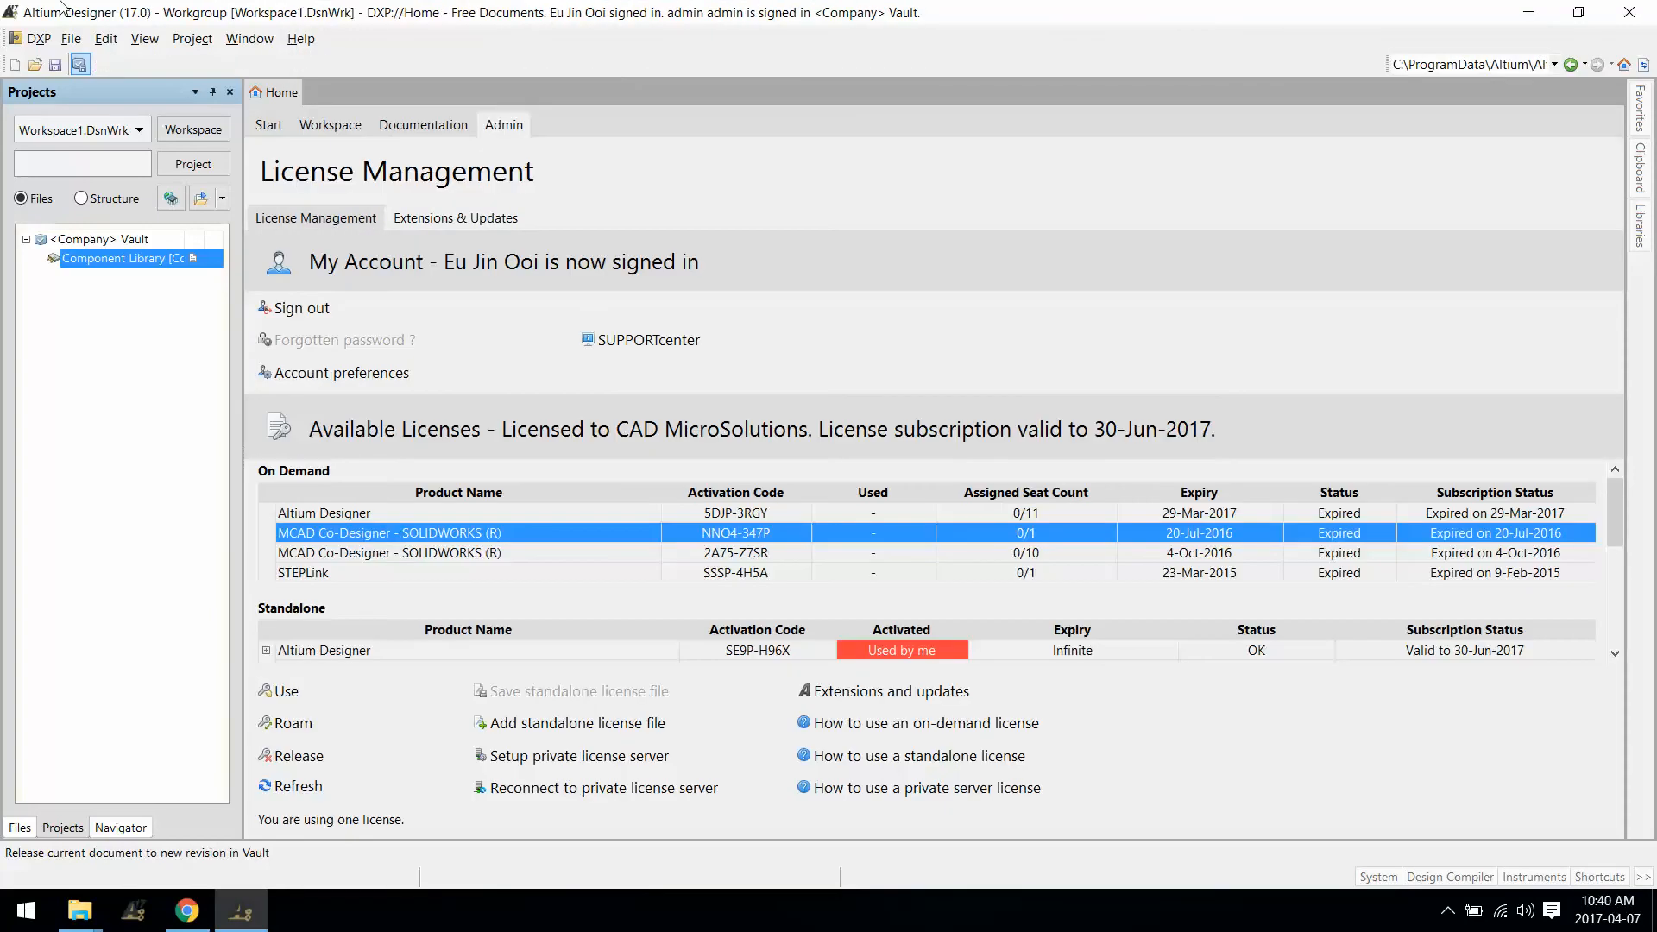
Step: Show only the latest revisions in the vault's Crystals & Oscillators folder
left_click(34, 38)
left_click(76, 226)
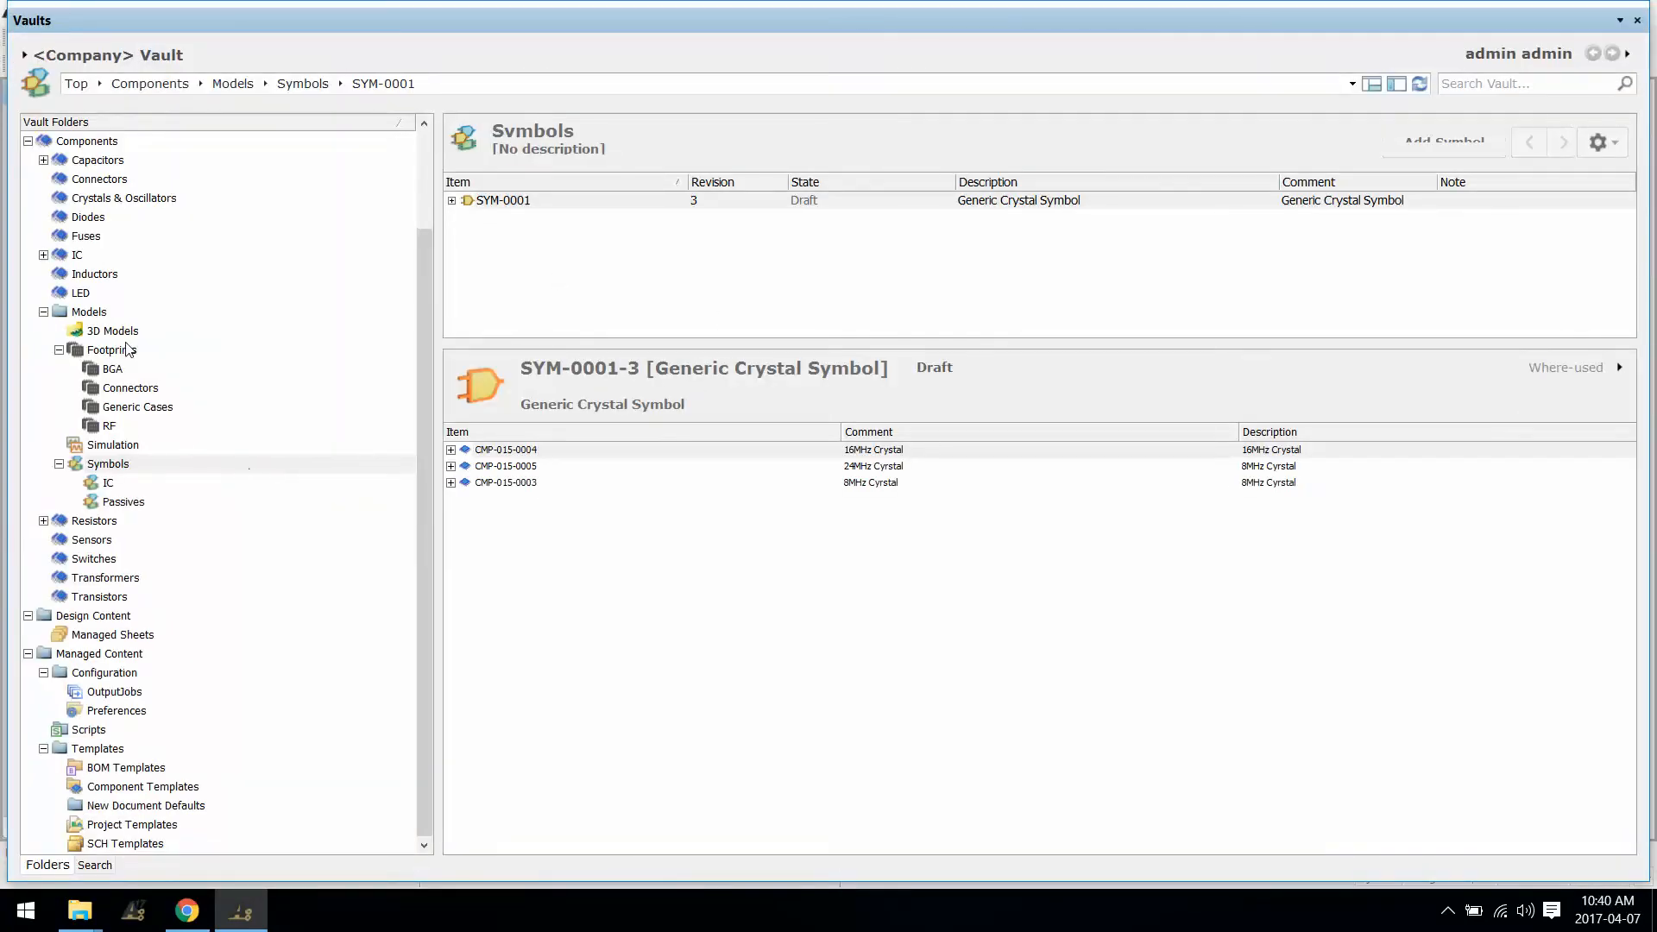
left_click(102, 198)
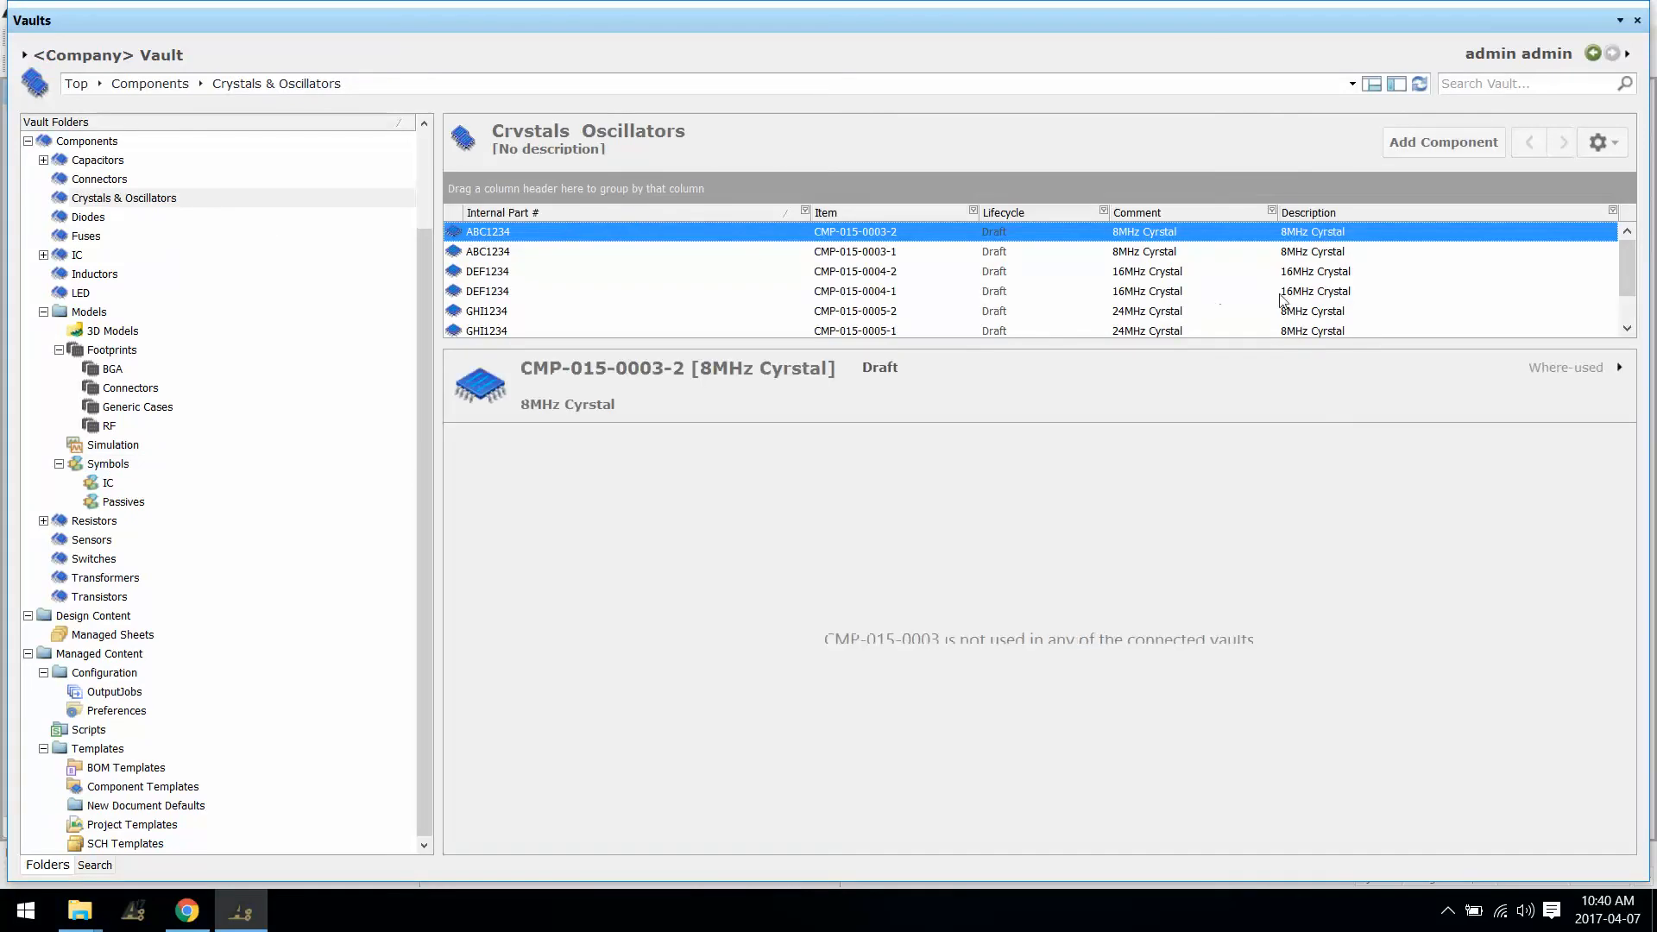
left_click(1602, 143)
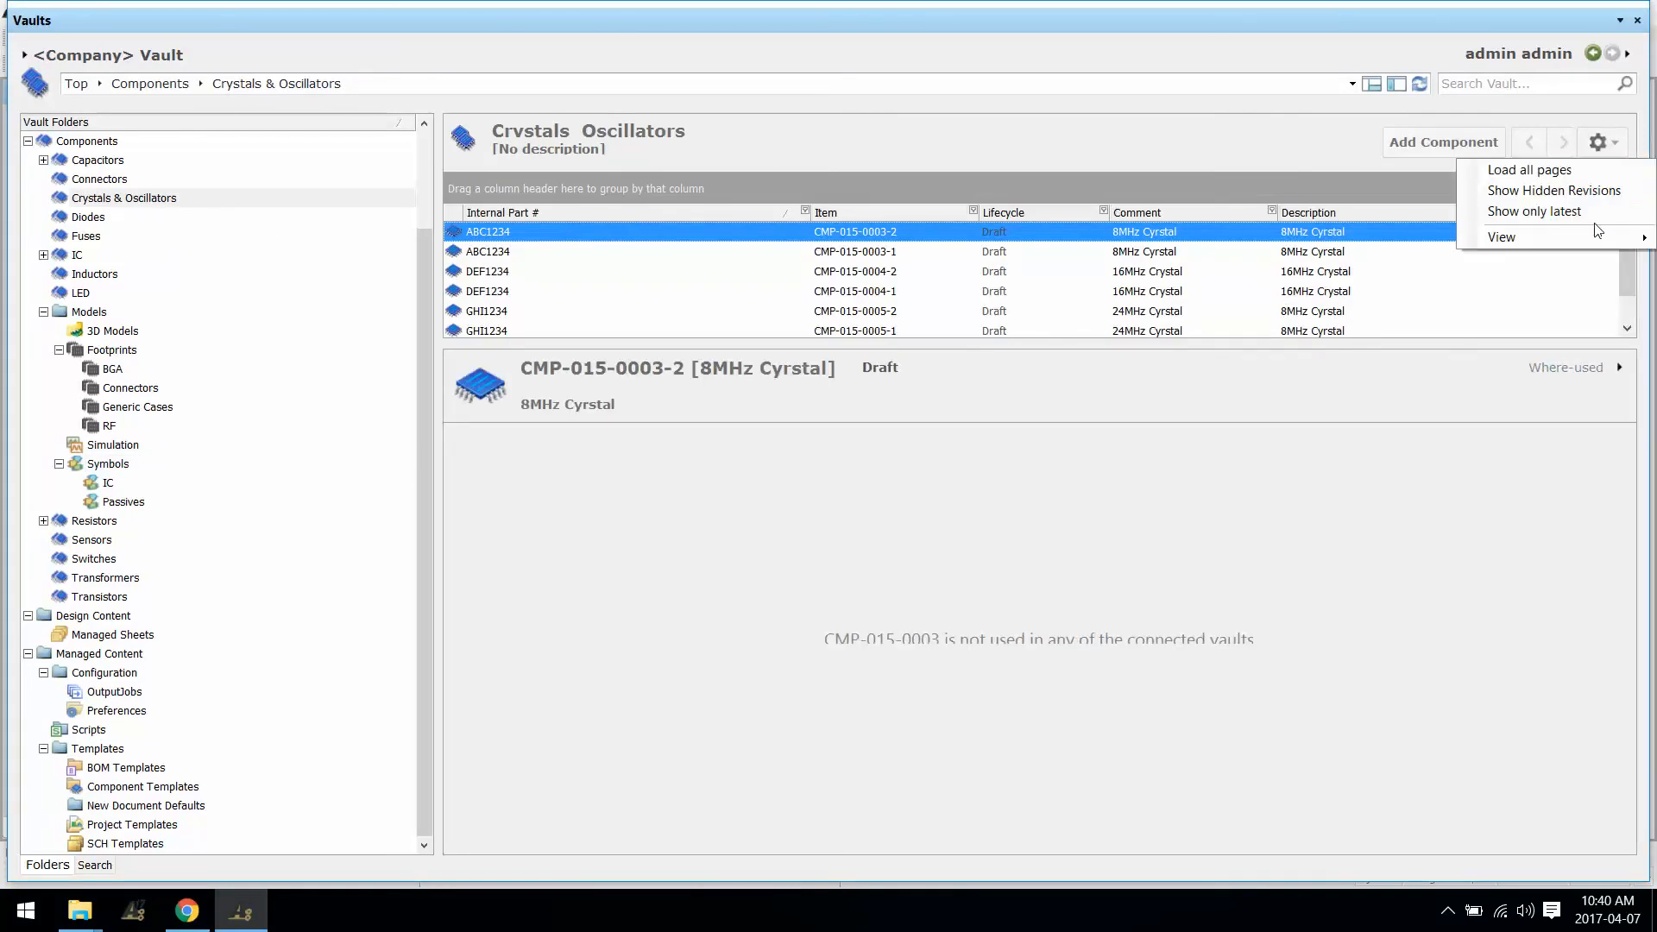
left_click(1541, 211)
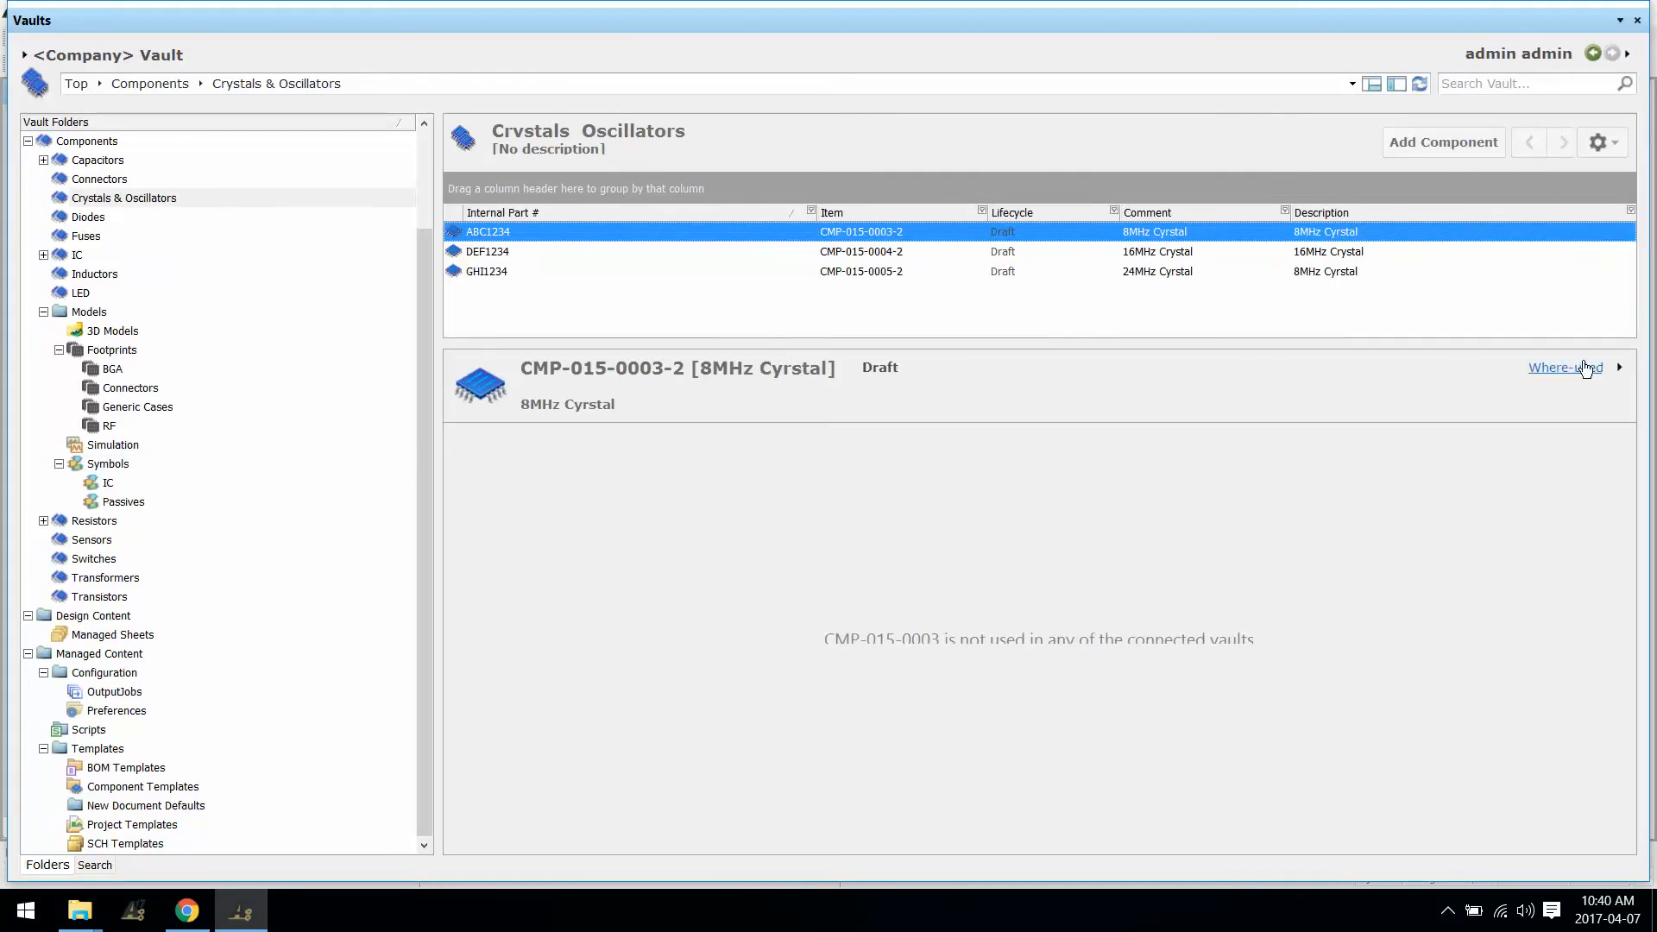
Step: Switch the detail view to models and previews and inspect the 16MHz and 24MHz crystals
left_click(1587, 369)
left_click(1554, 471)
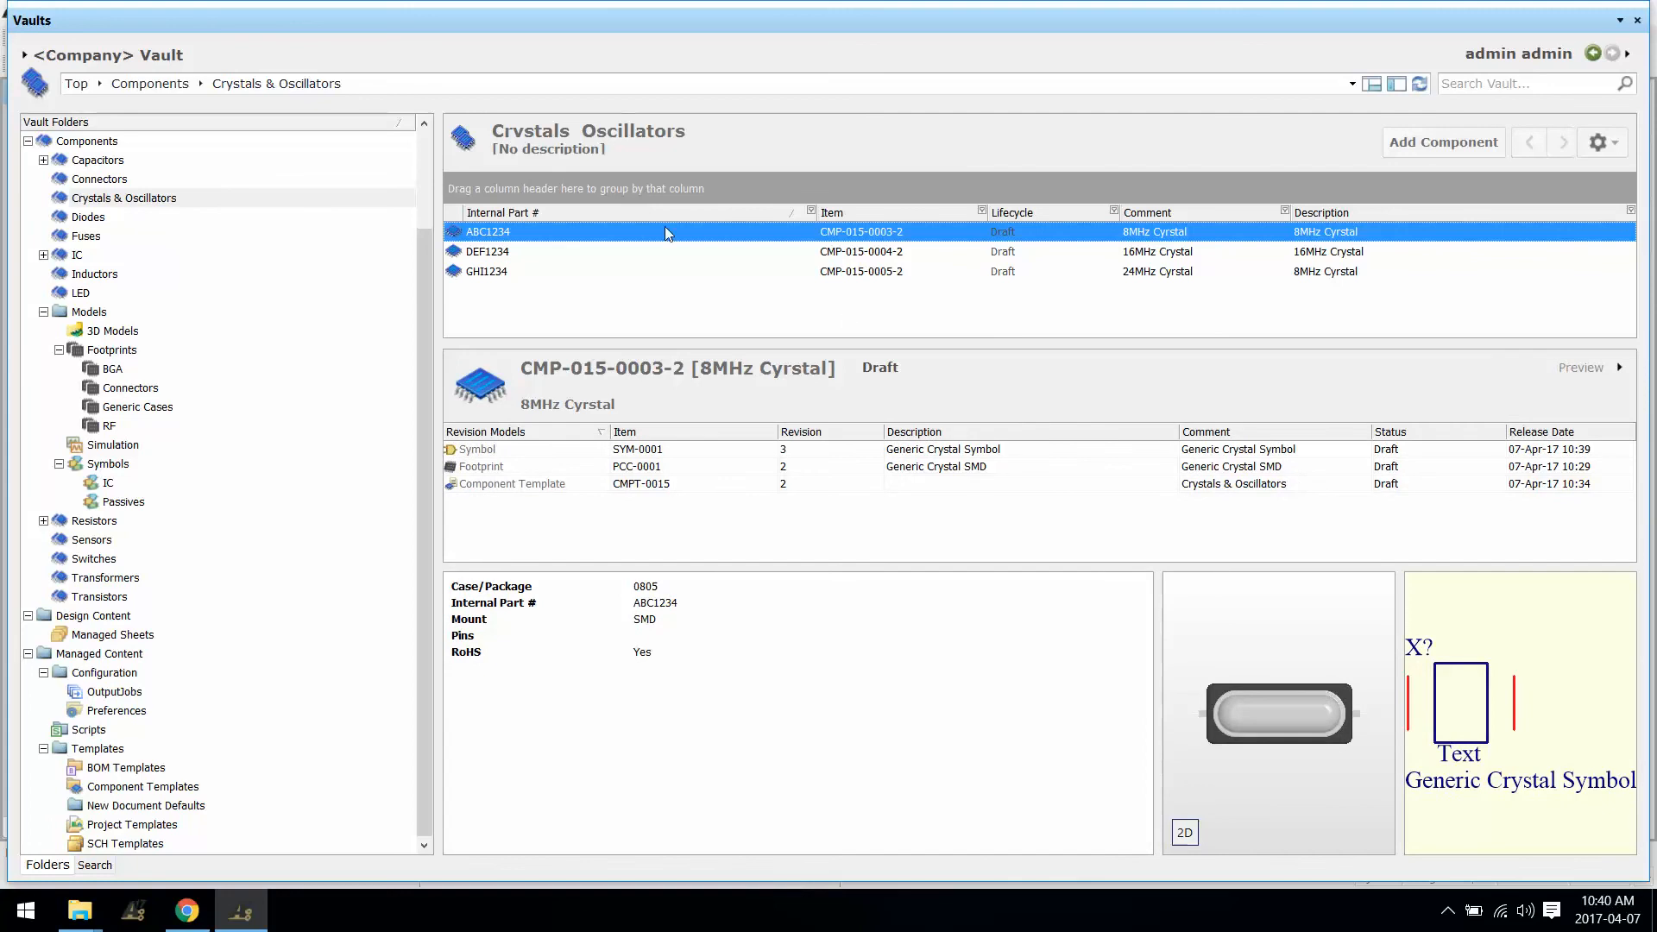
left_click(887, 251)
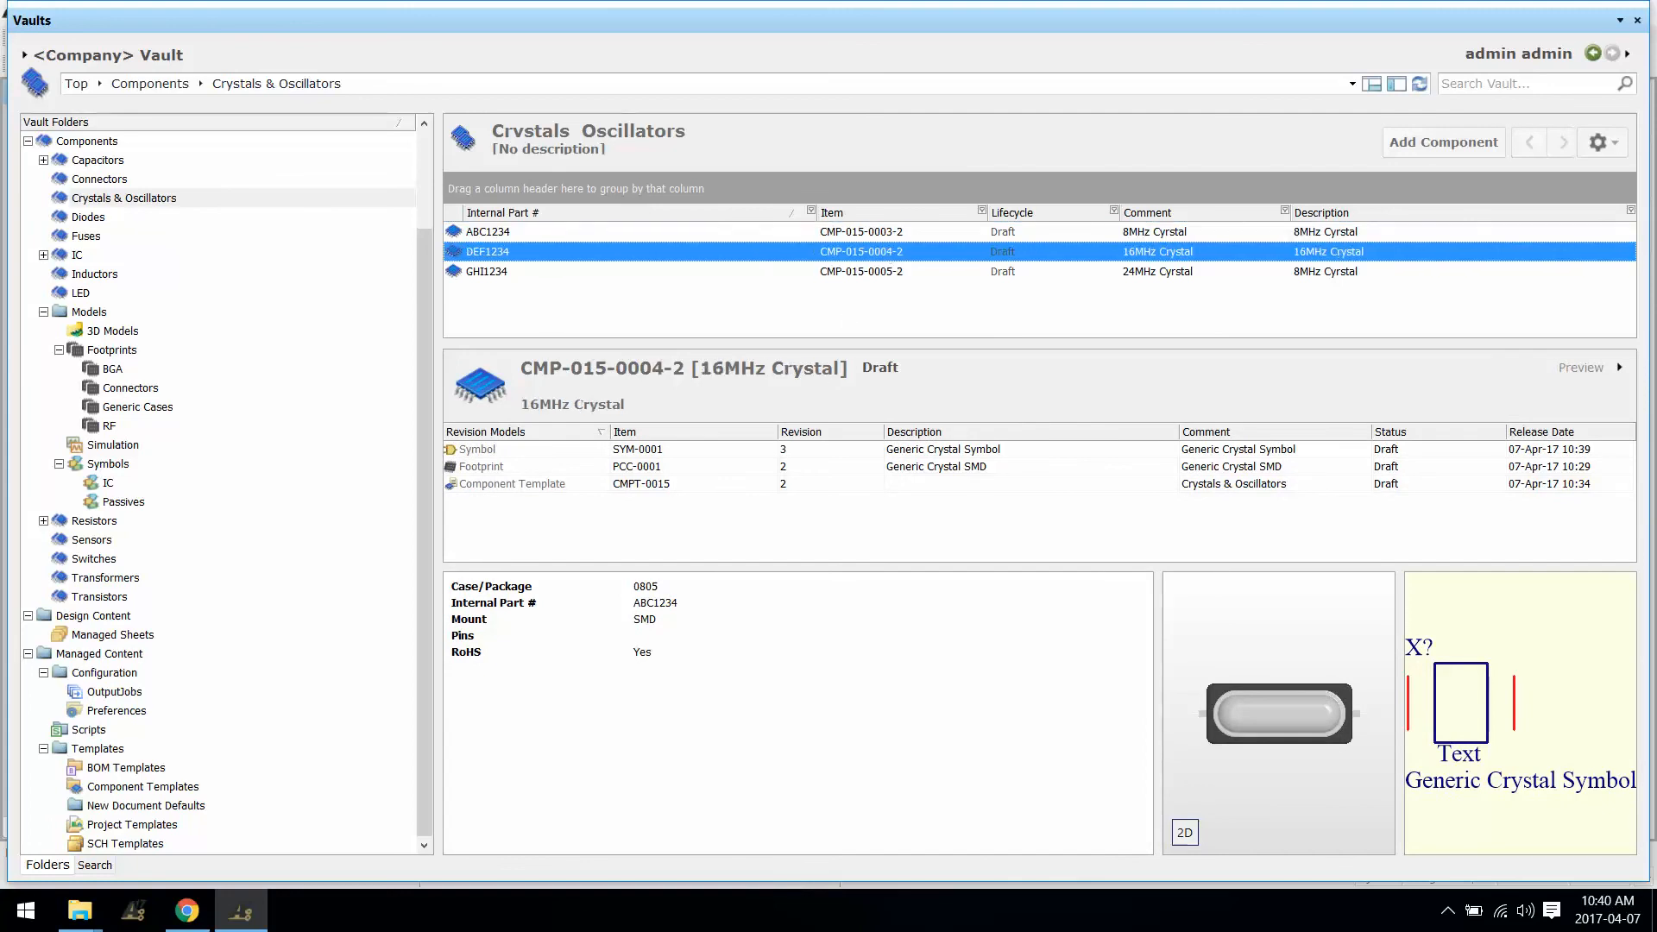
left_click(887, 271)
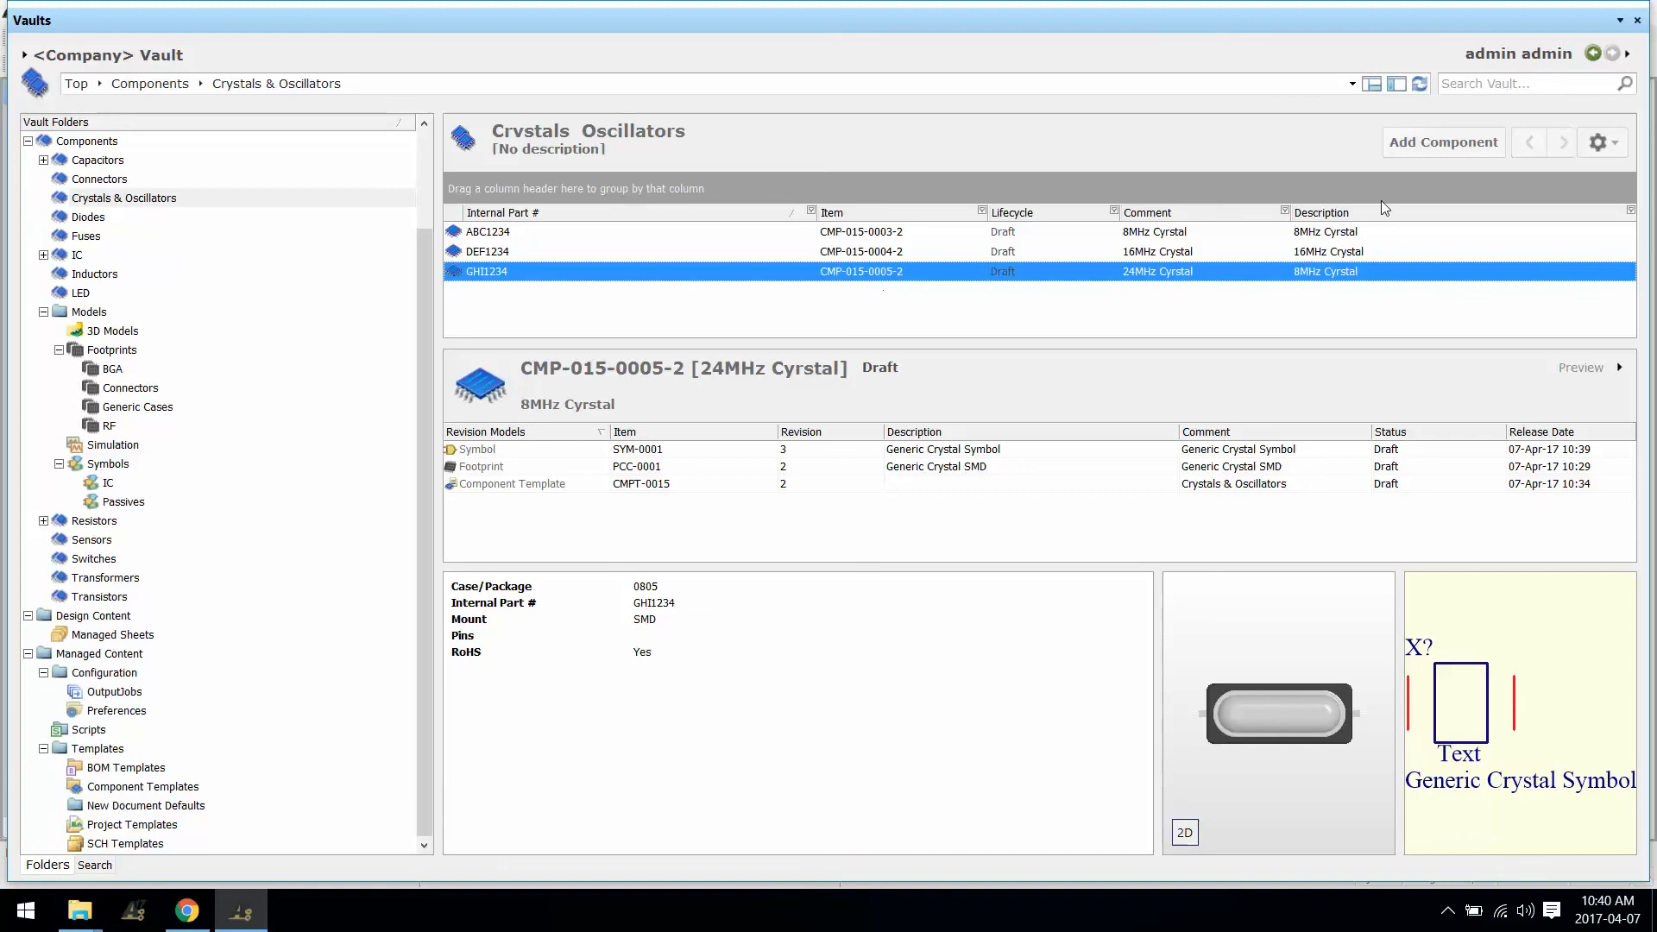
Step: Add the RevisionId column to the crystals list, confirming revision 2 for each
right_click(1499, 210)
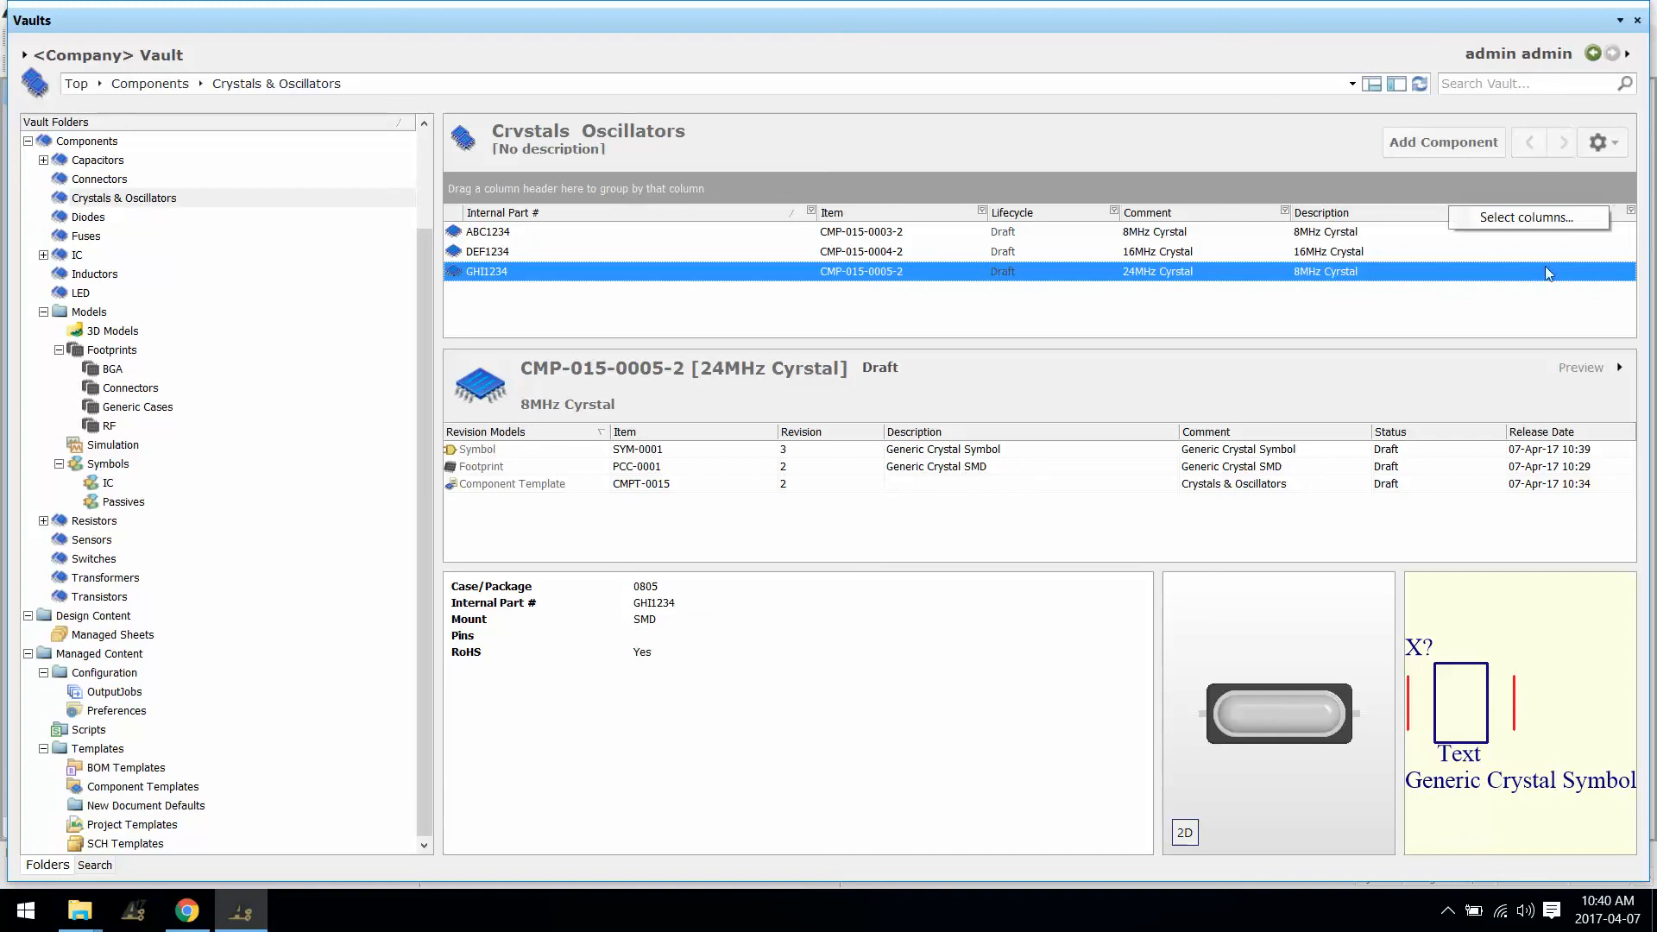
left_click(1553, 220)
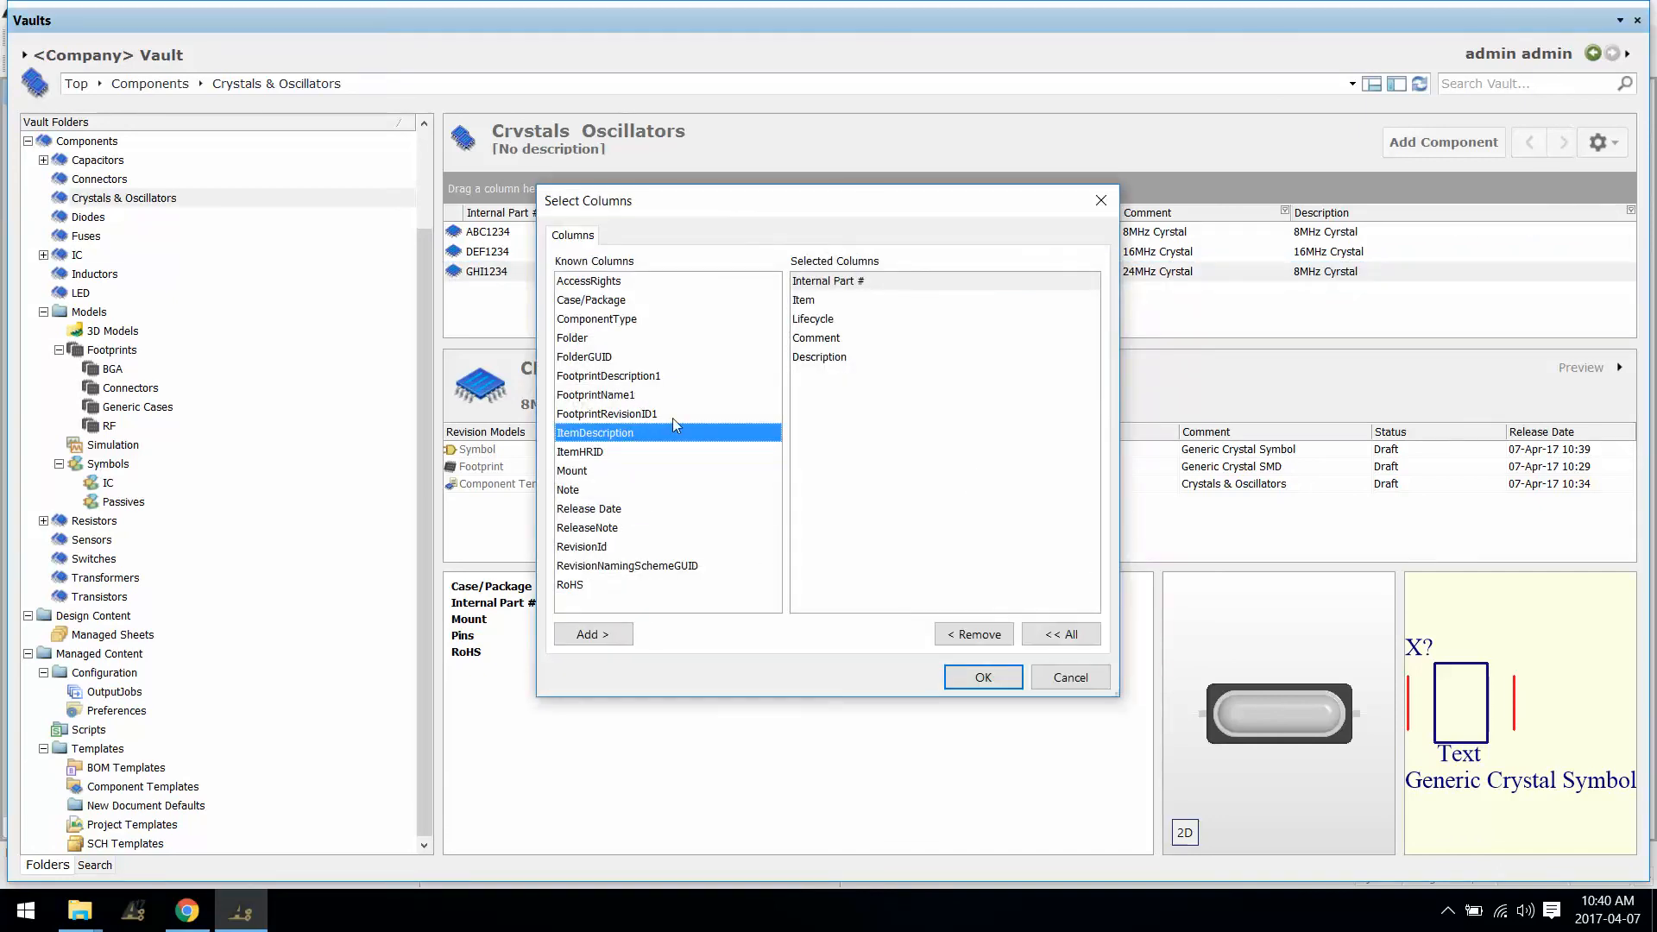
left_click(615, 547)
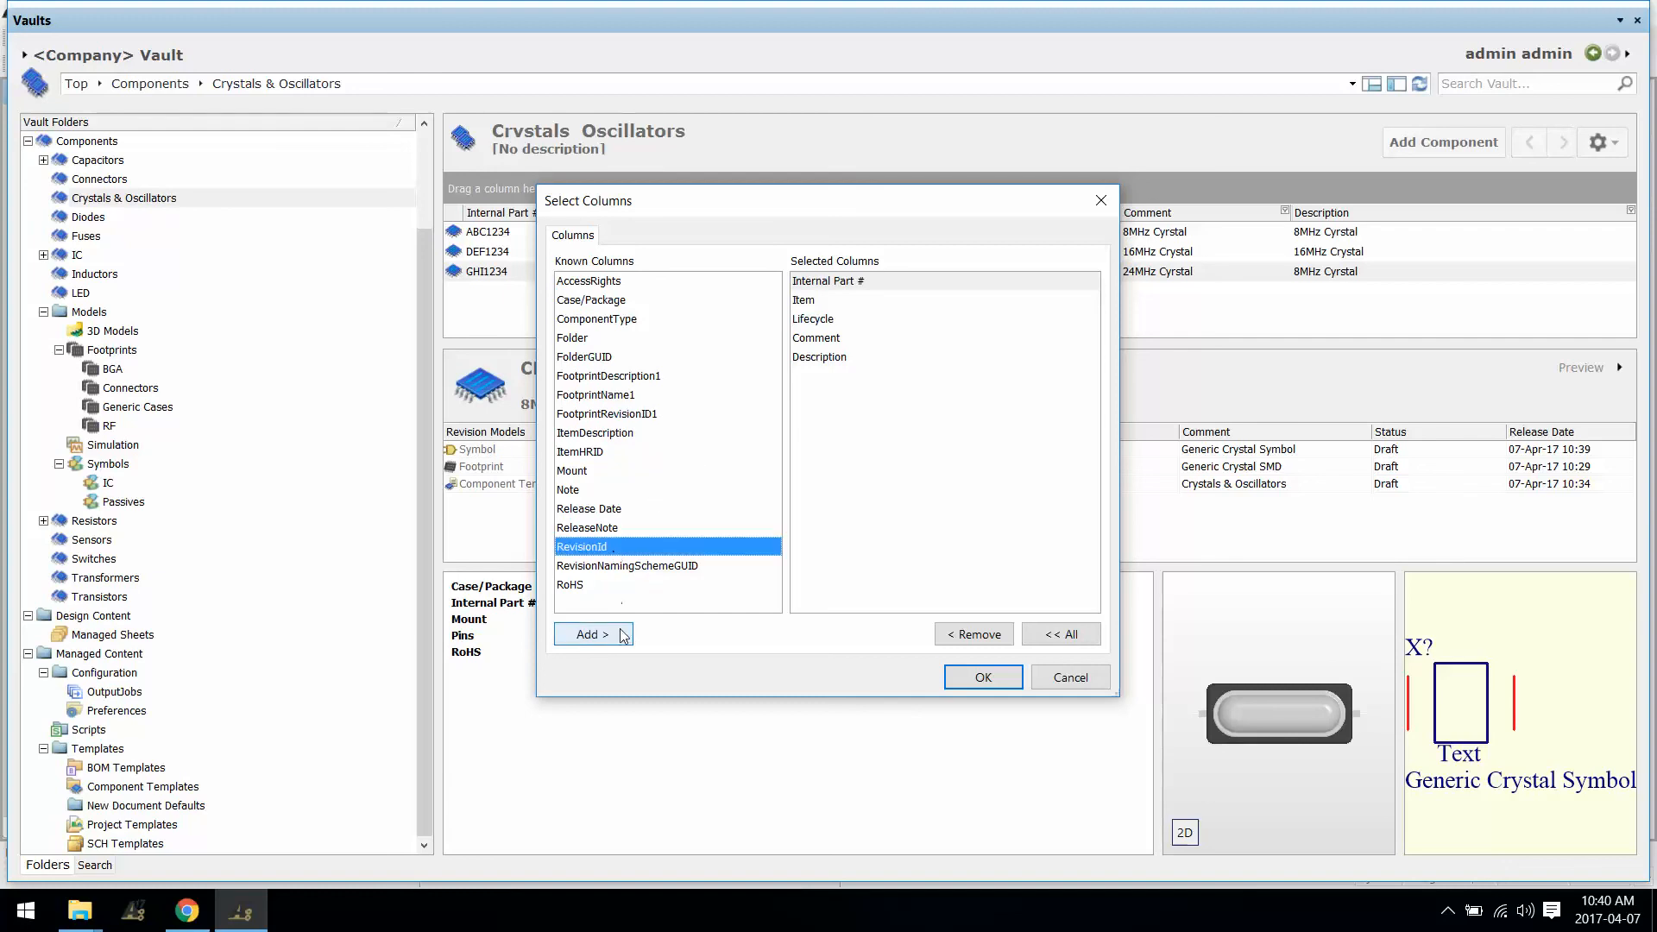
left_click(593, 634)
left_click(984, 678)
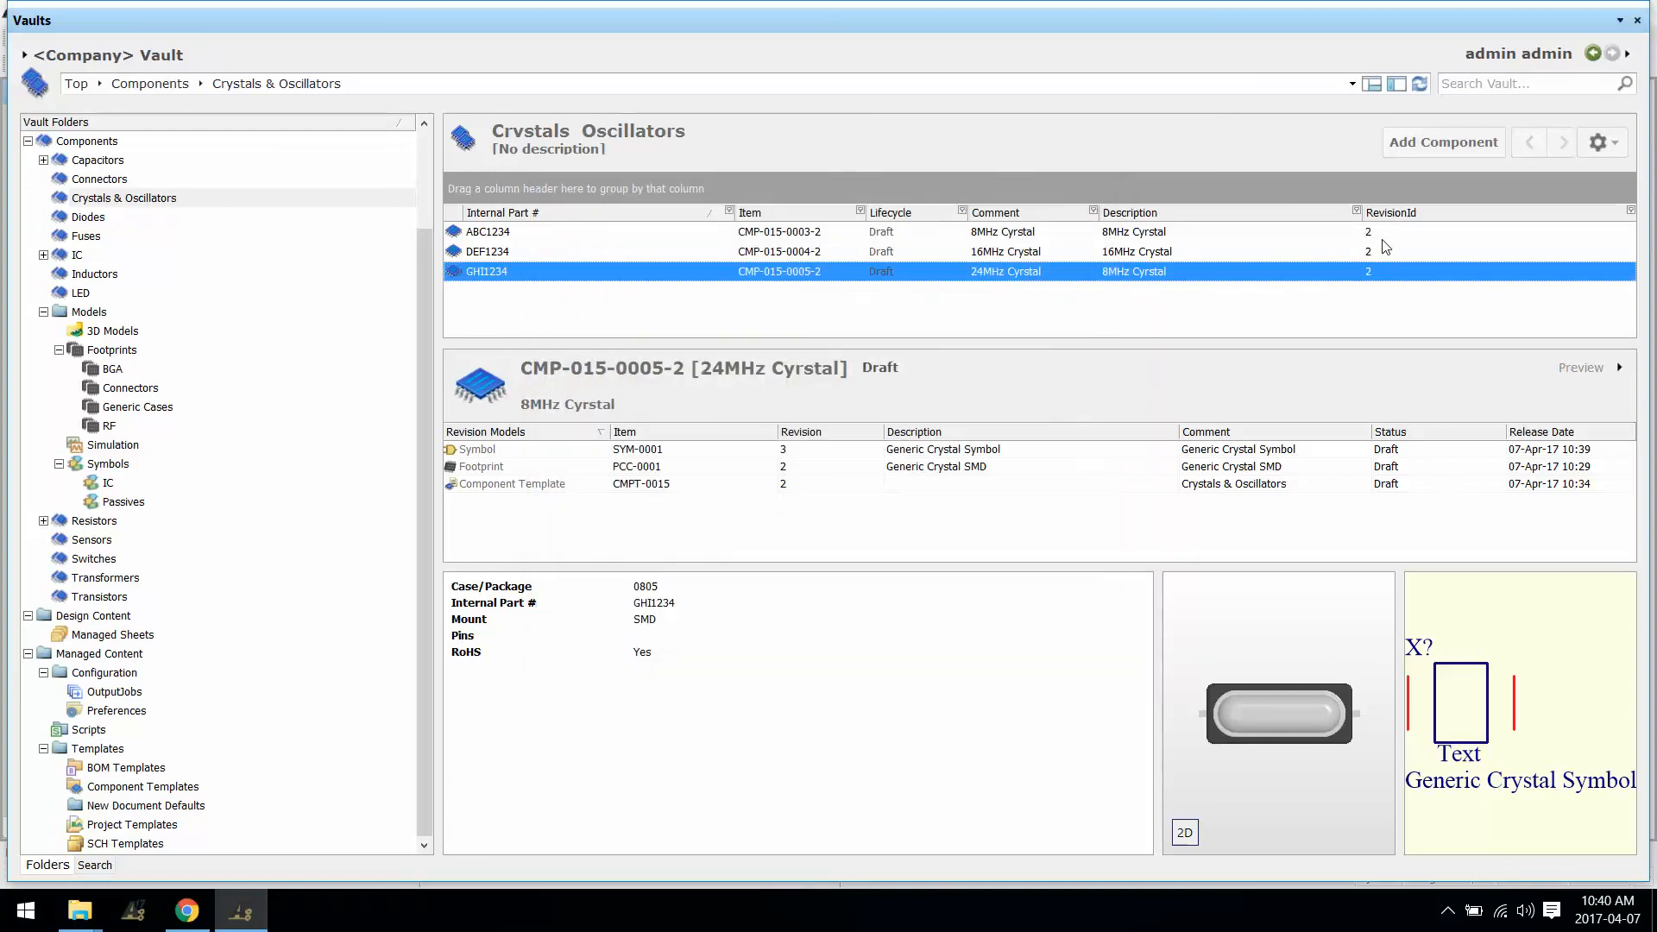